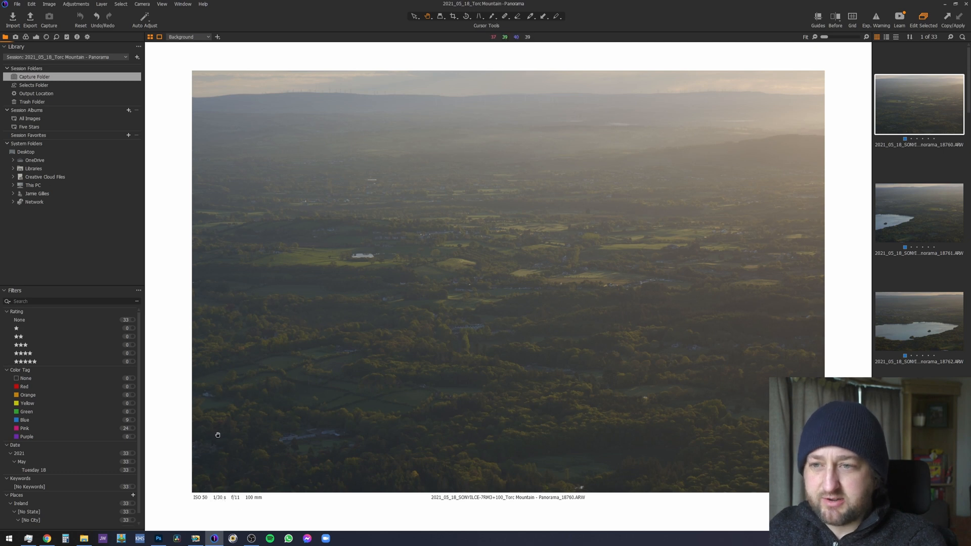
- Show the exposure adjustments and examine the blue-tagged single-exposure panorama frames from 18760 to 18768
left_click(36, 37)
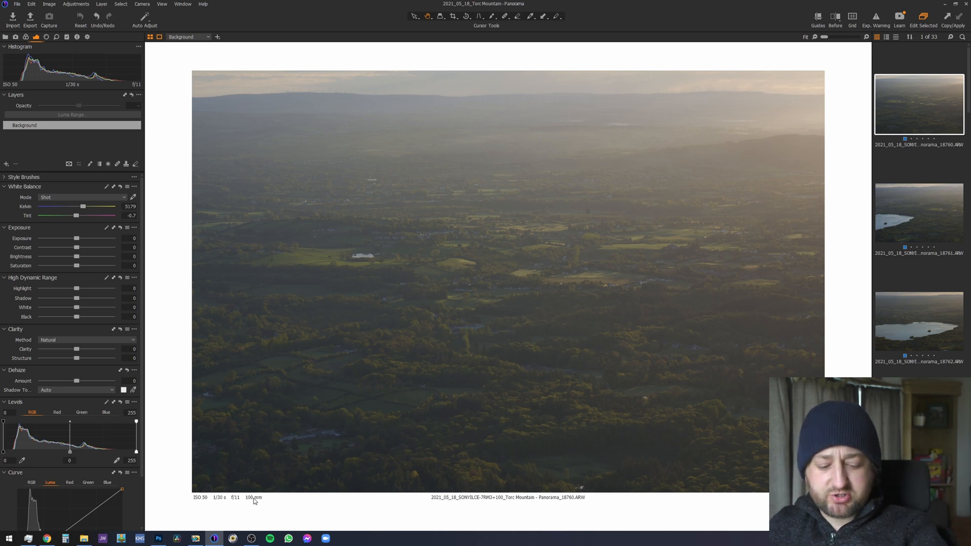
key("Down")
key("Down")
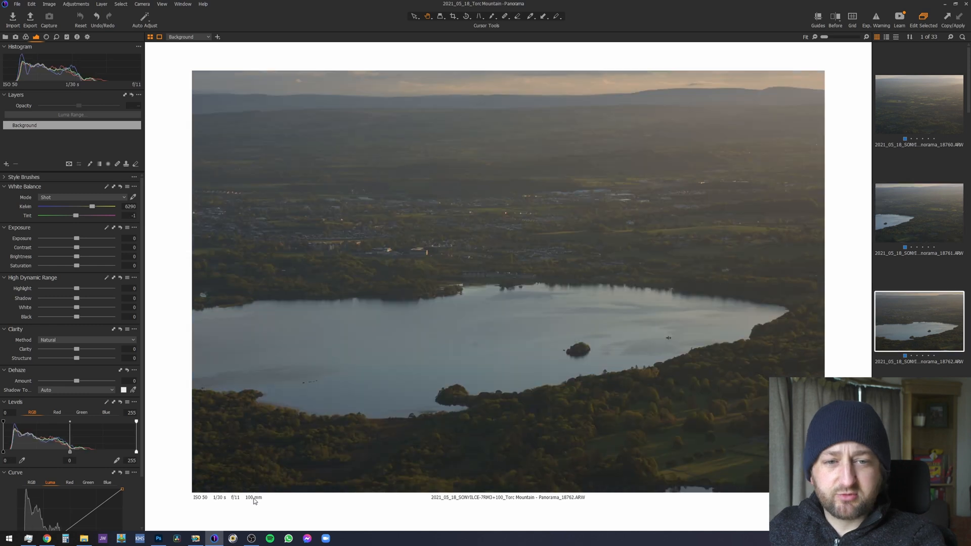
key("Down")
key("Down")
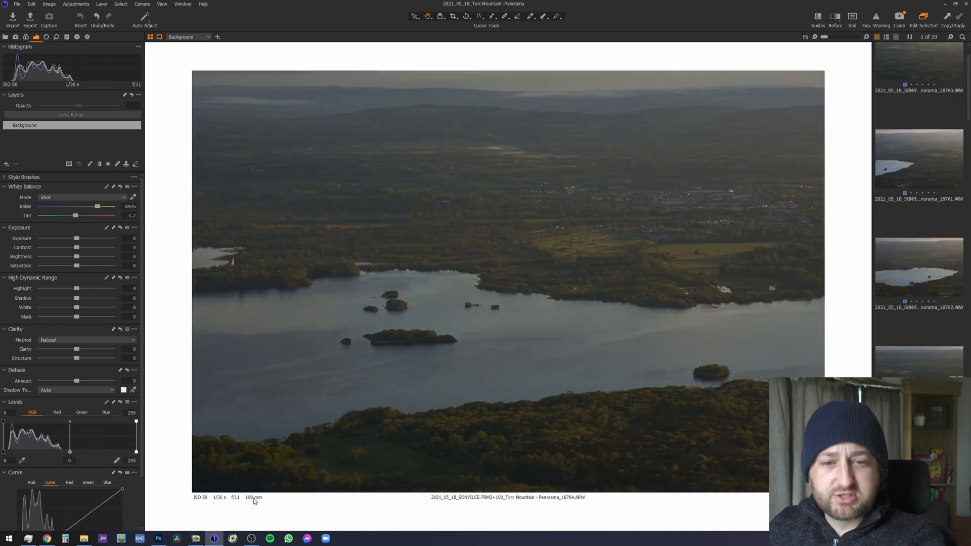
key("Down")
key("Down")
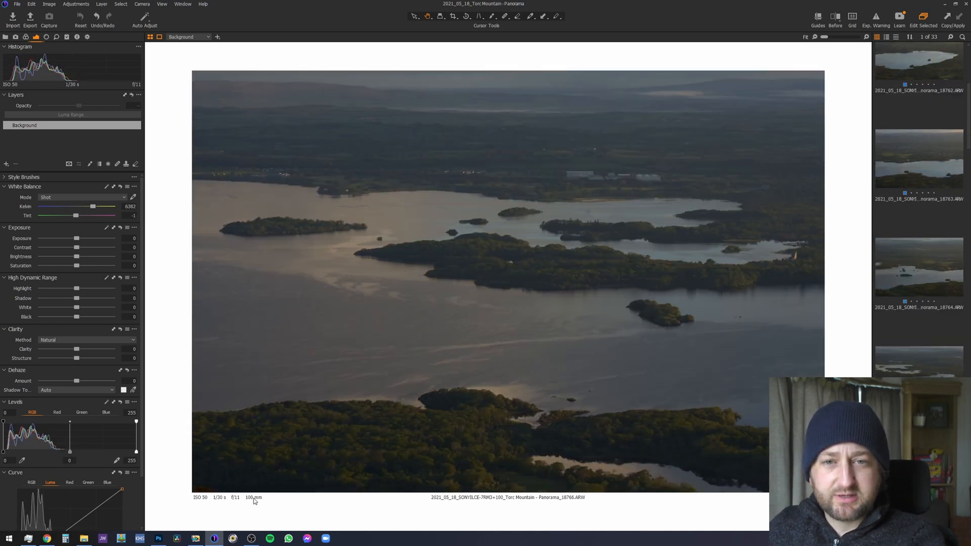
key("Down")
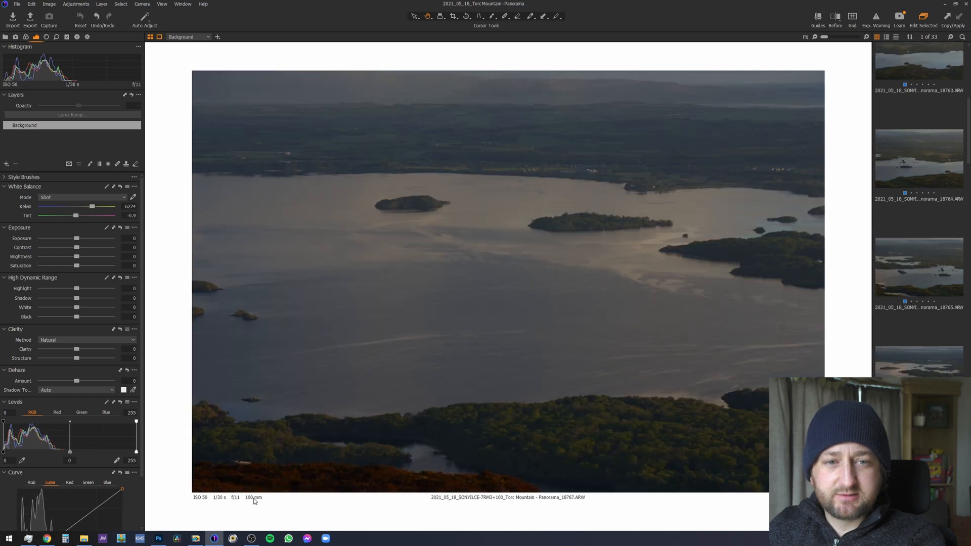
key("Down")
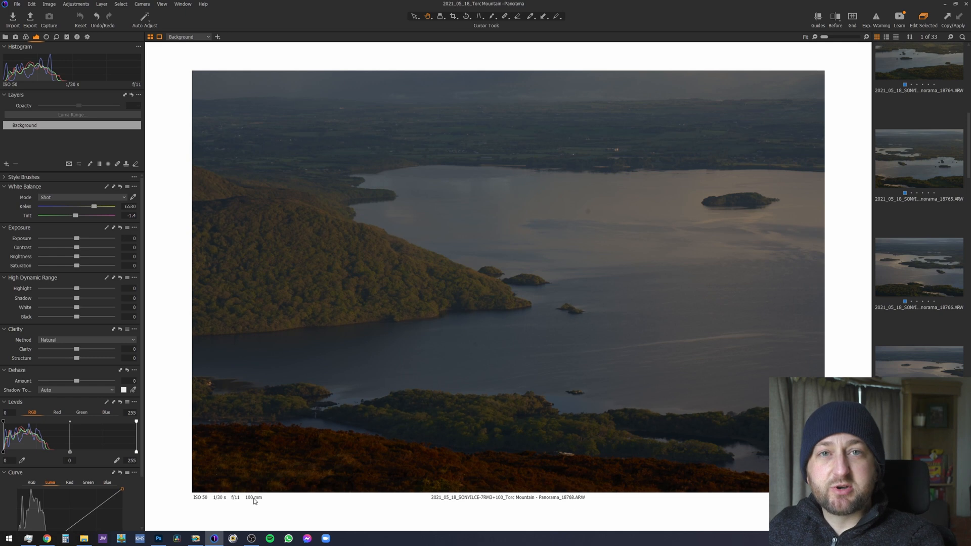
- Try raising the exposure of frame 18781 to 1.81 and reset it
key("Down")
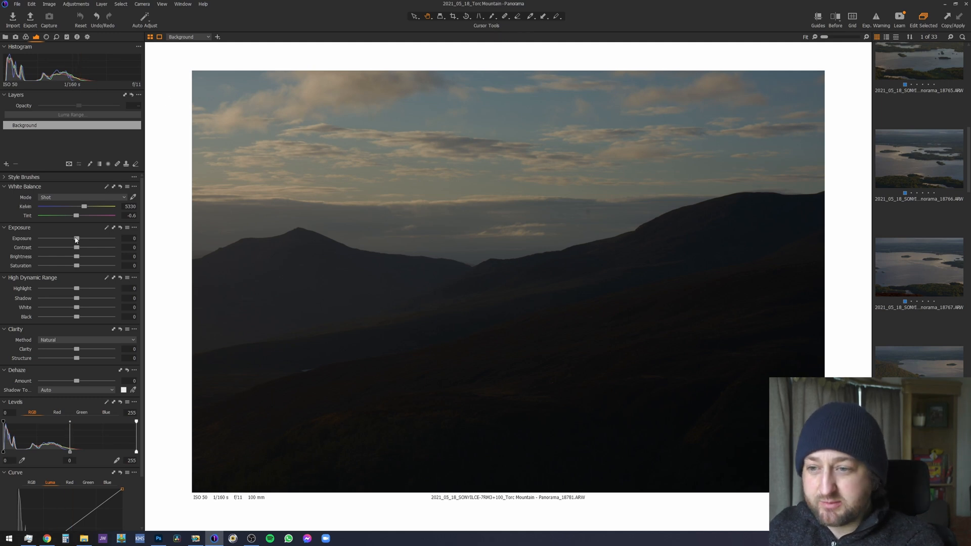
mouse_move(75, 239)
left_mouse_down()
mouse_move(108, 242)
mouse_move(92, 244)
left_mouse_up()
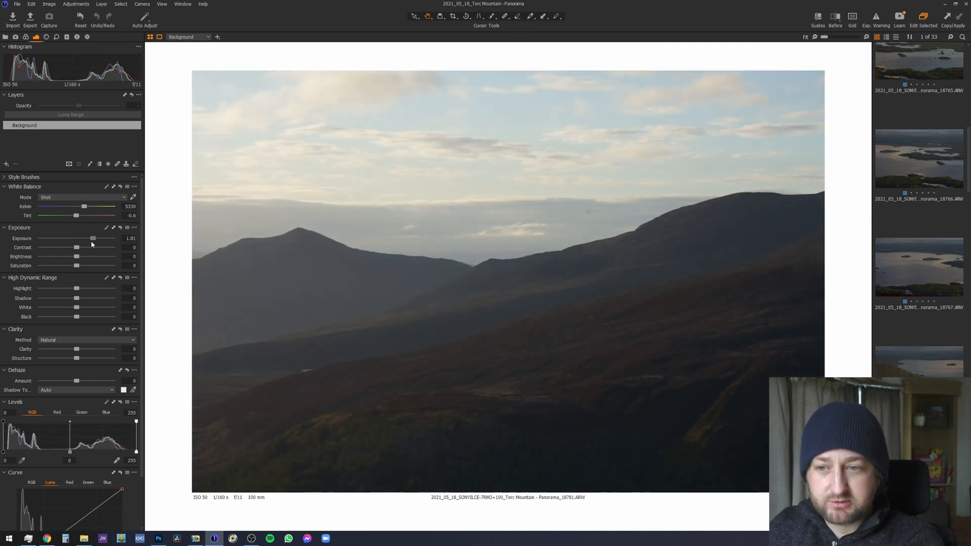
double_click(91, 244)
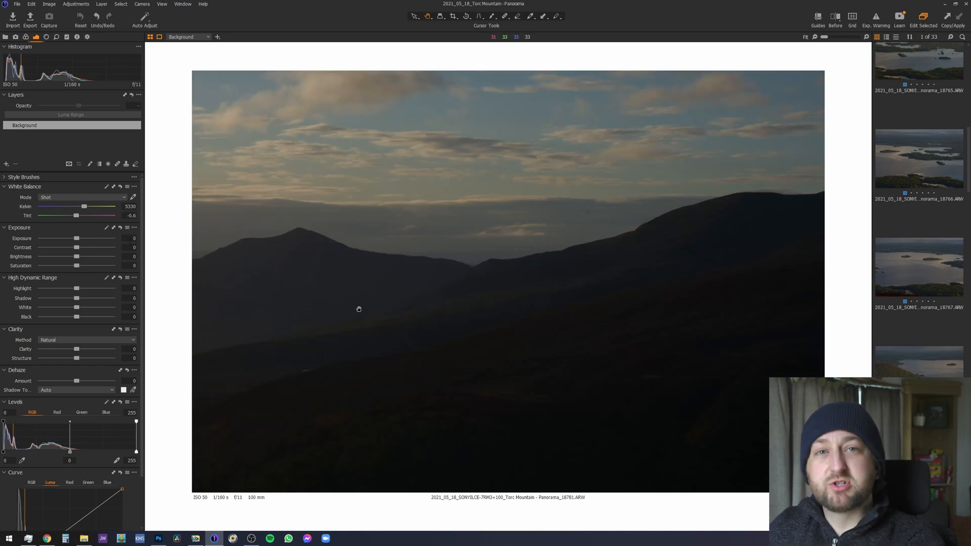
- Compare the three bracketed exposures 18781, 18782 and 18783 of the first pink-tagged panorama position
scroll(891, 373, "down", 3)
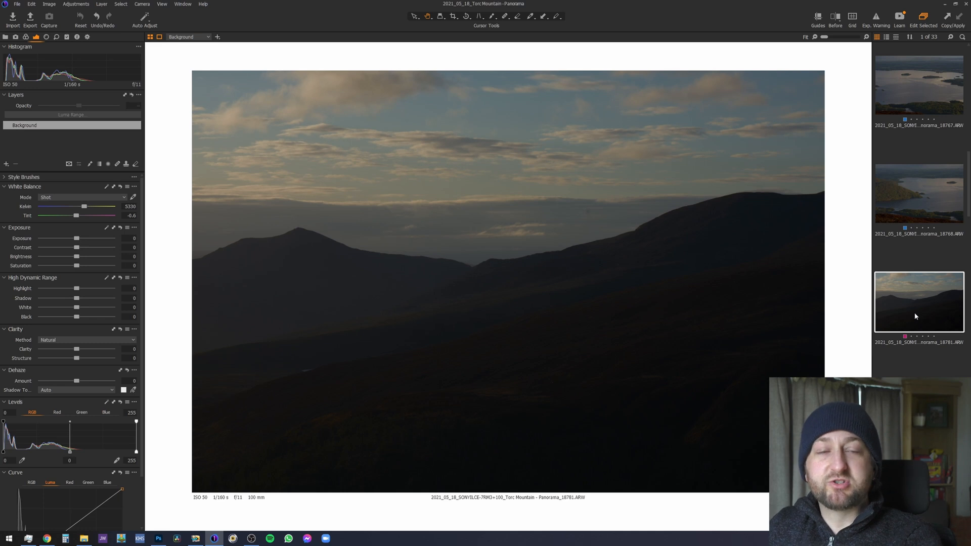
key("Down")
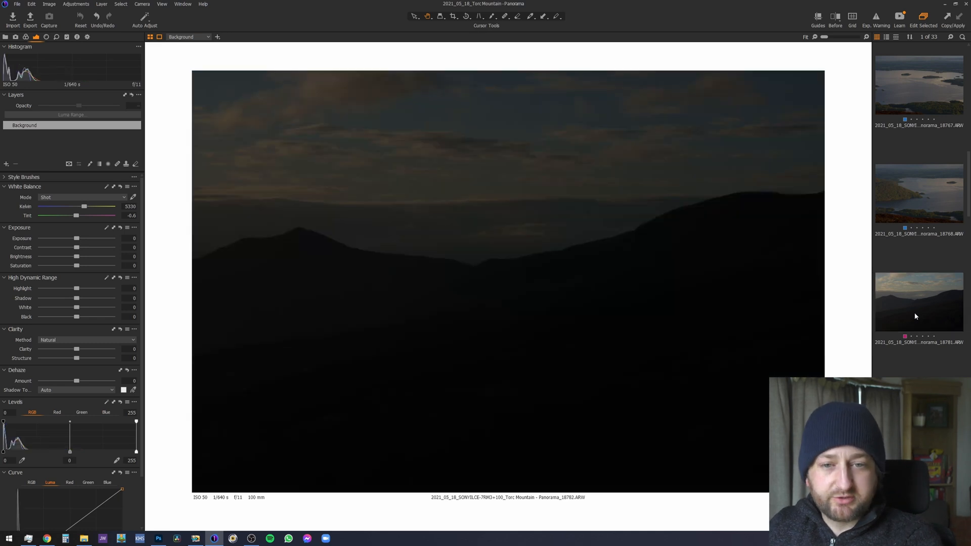
left_click(915, 316)
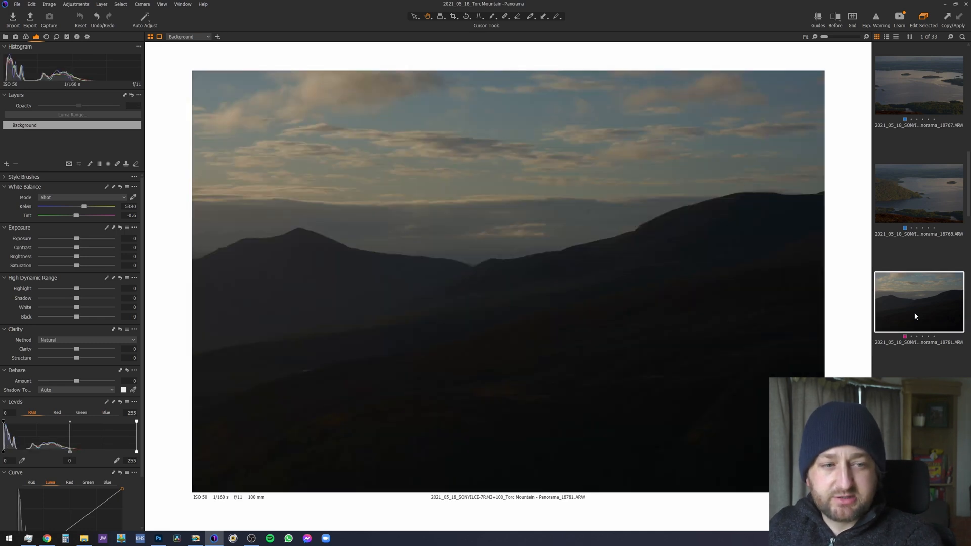
key("Down")
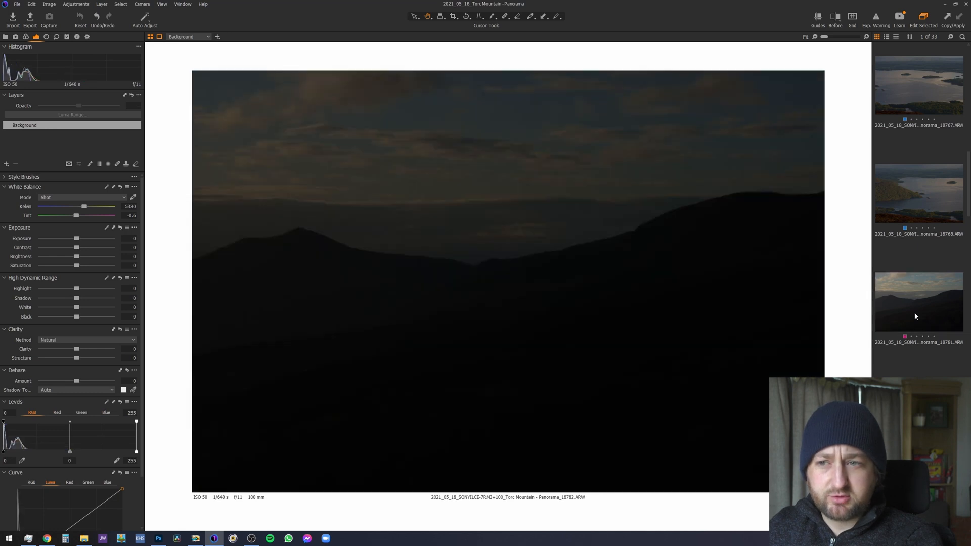
key("Down")
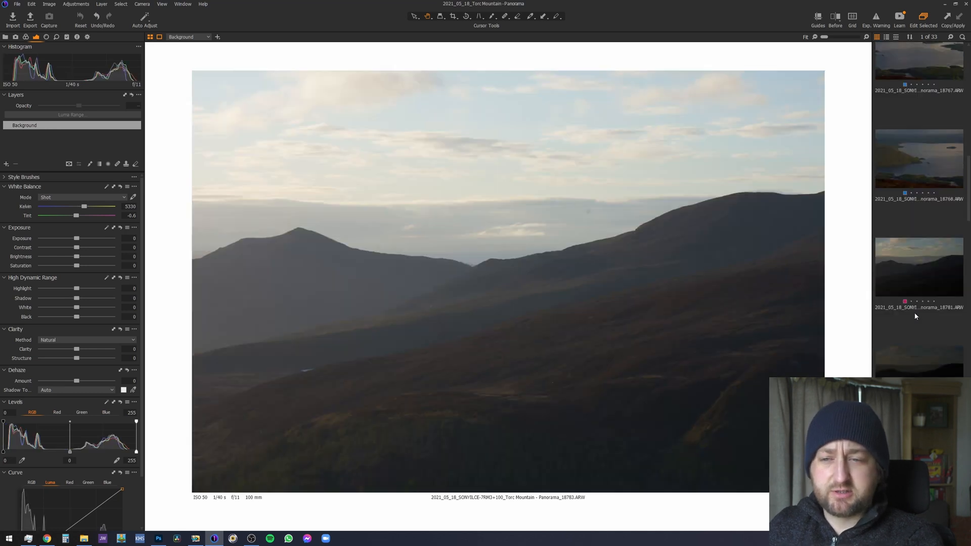
- Review the remaining pink-tagged bracketed panorama frames through 18804 for their brightness differences
key("Down")
key("Down")
key("Down")
key("Down")
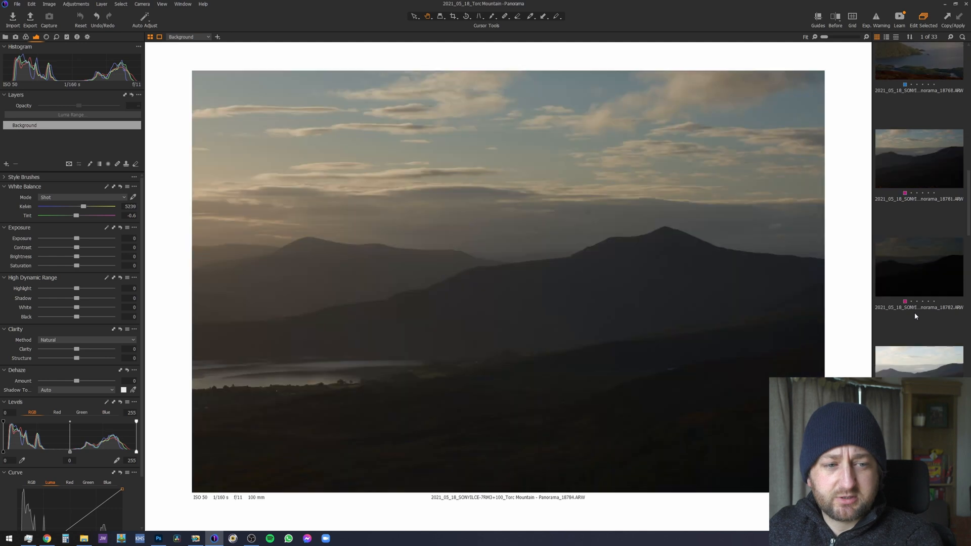
key("Down")
key("Down")
key("Down")
key("Down")
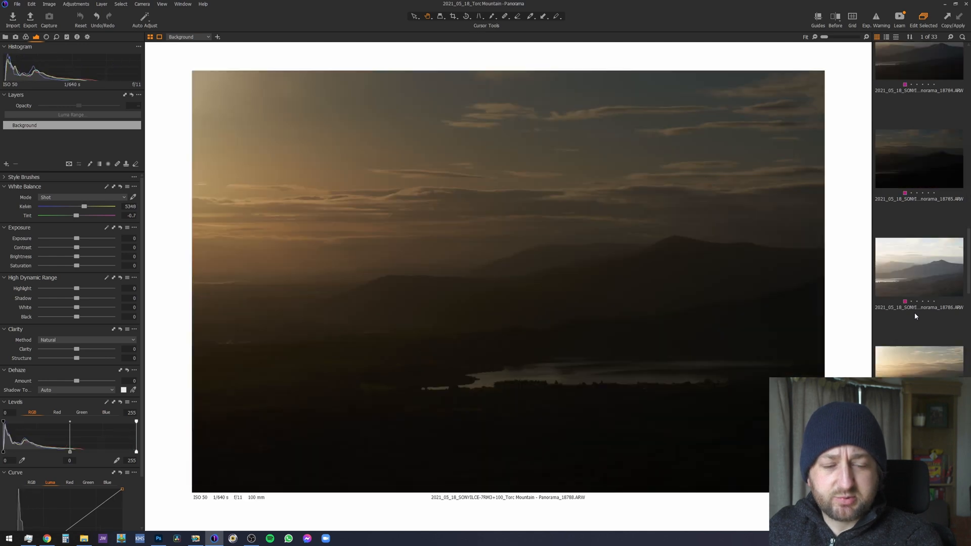
key("Down")
key("Down")
key("Down")
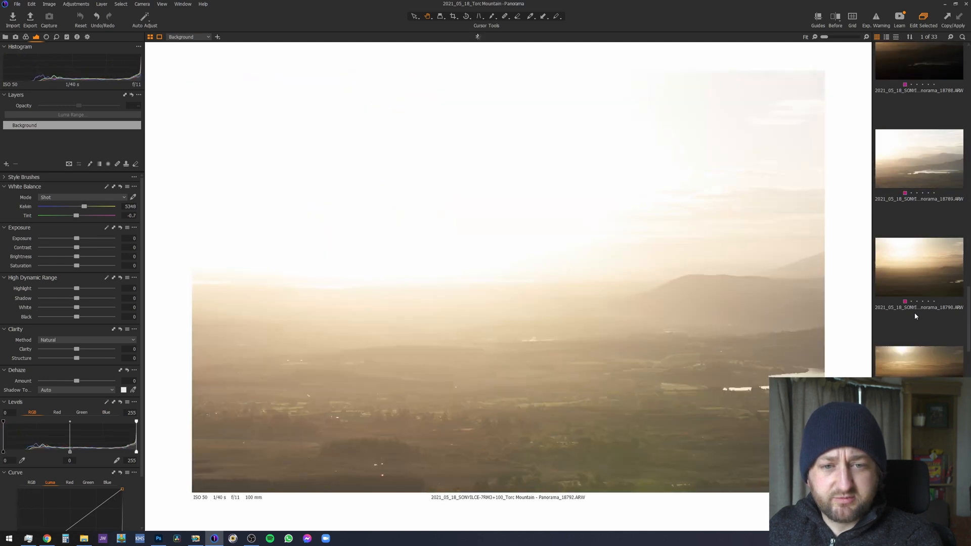
key("Down")
key("Down")
key("Down")
key("Down")
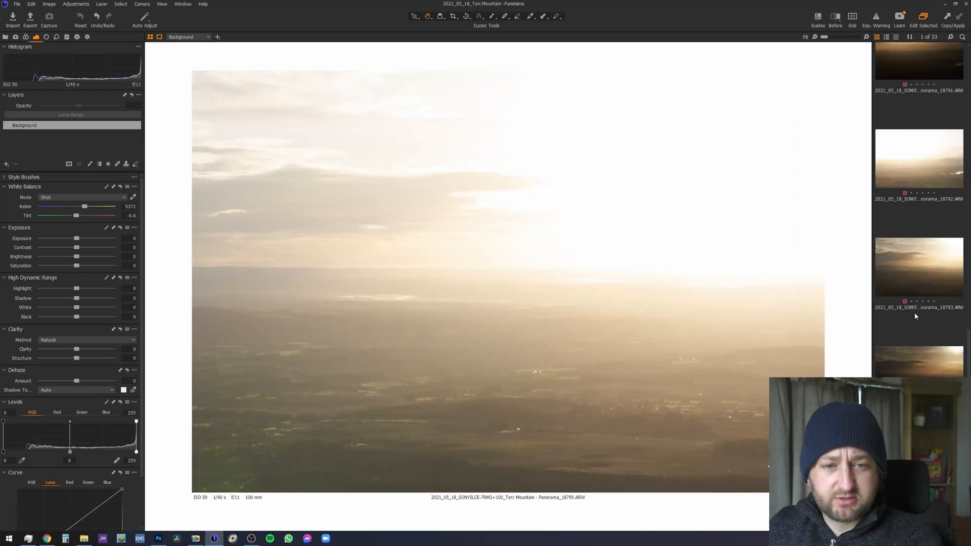
key("Down")
key("Down")
key("Down")
key("Down")
key("Down")
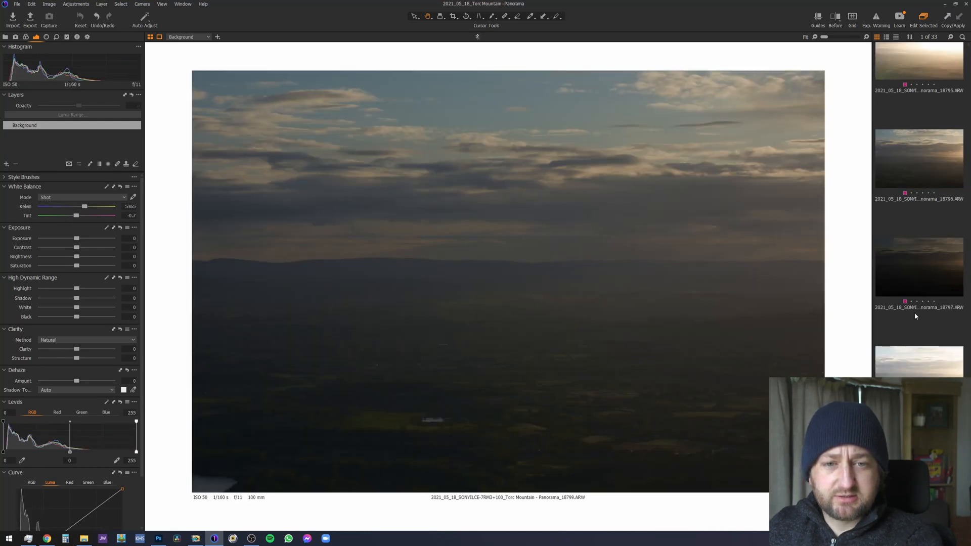
key("Down")
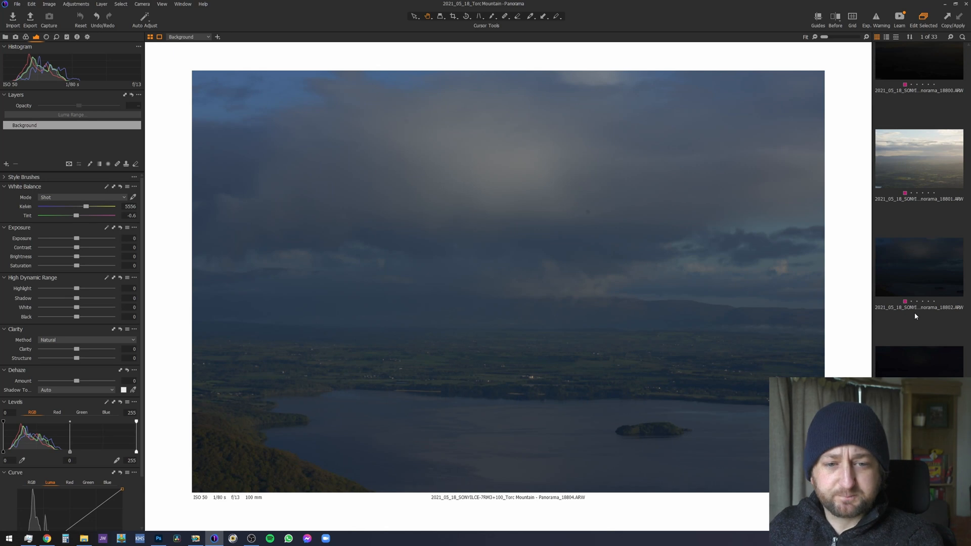
- Go back to the bright sunlit frame 18795, try lowering its exposure to -4, and reset the exposure
key("Up")
key("Up")
key("Up")
key("Up")
key("Up")
key("Up")
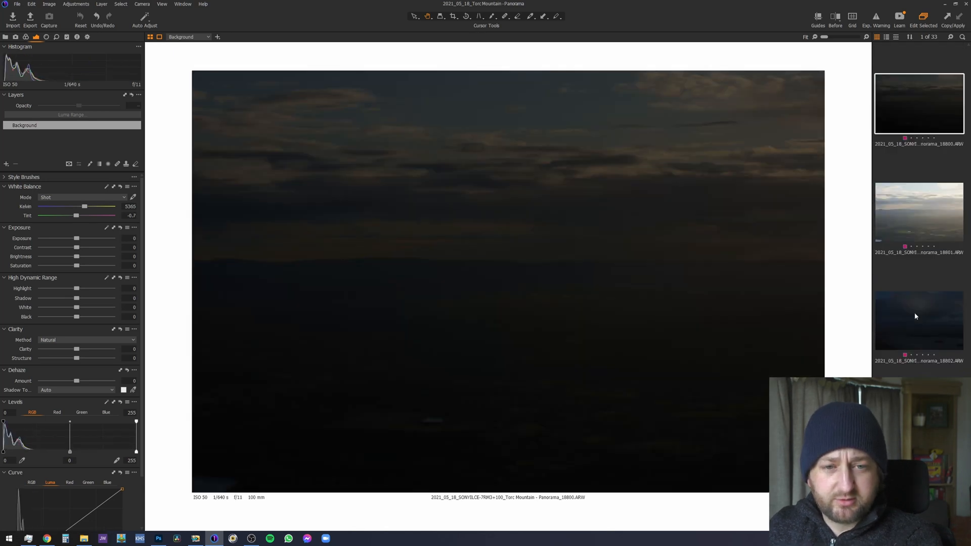
key("Up")
key("Up")
key("Up")
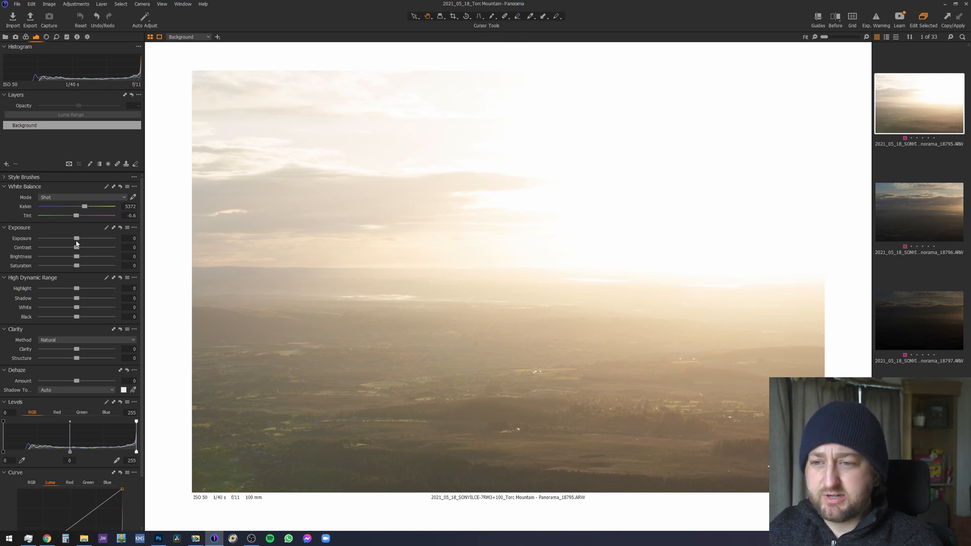
left_click_drag(77, 238, 25, 239)
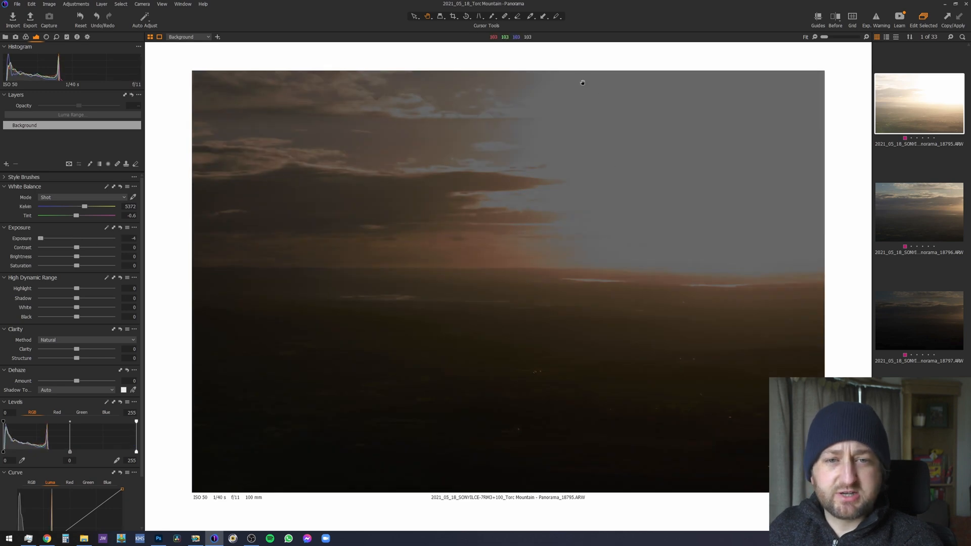
double_click(51, 236)
- On dark sunset frame 18794, try exposure 3.79 with highlights at -100, and undo both adjustments
scroll(929, 135, "up", 2)
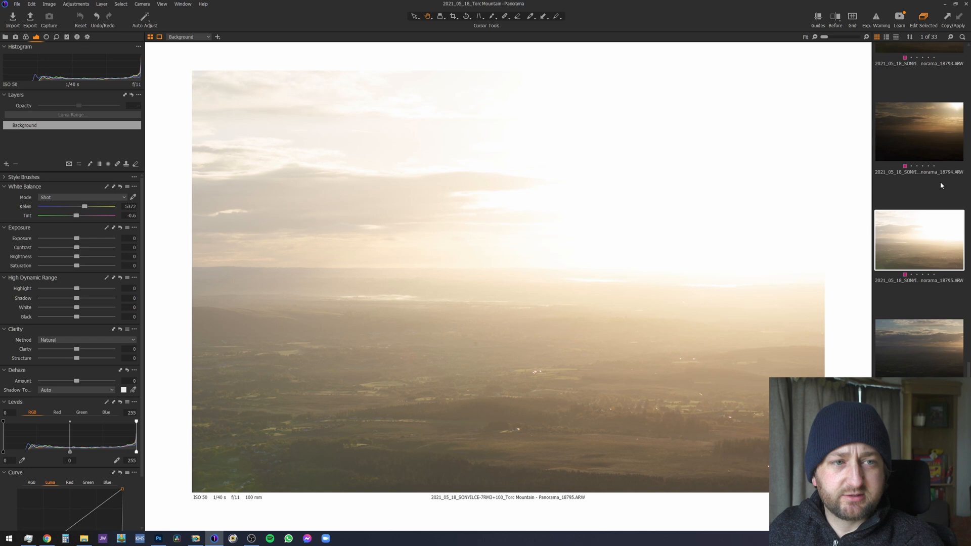
left_click(928, 135)
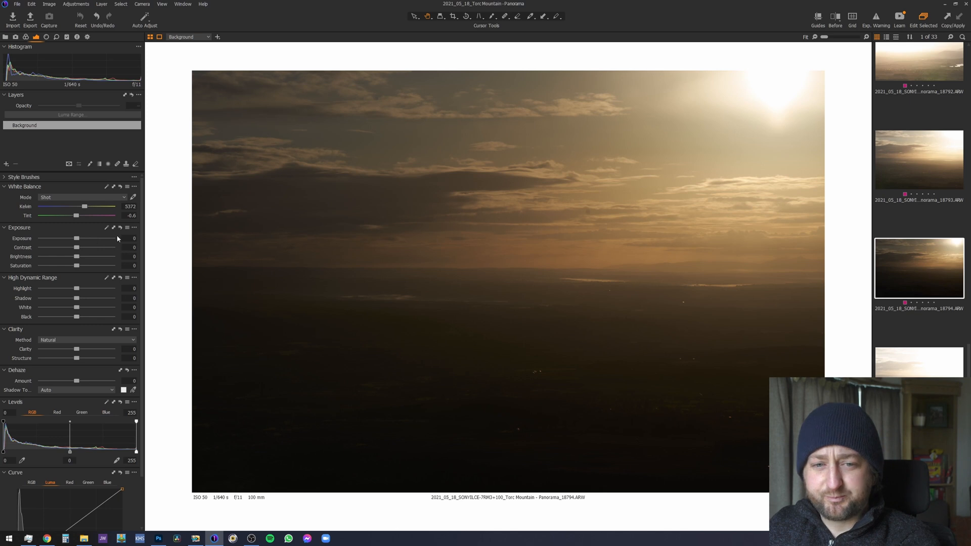
left_click_drag(77, 240, 108, 248)
left_click_drag(75, 289, 15, 292)
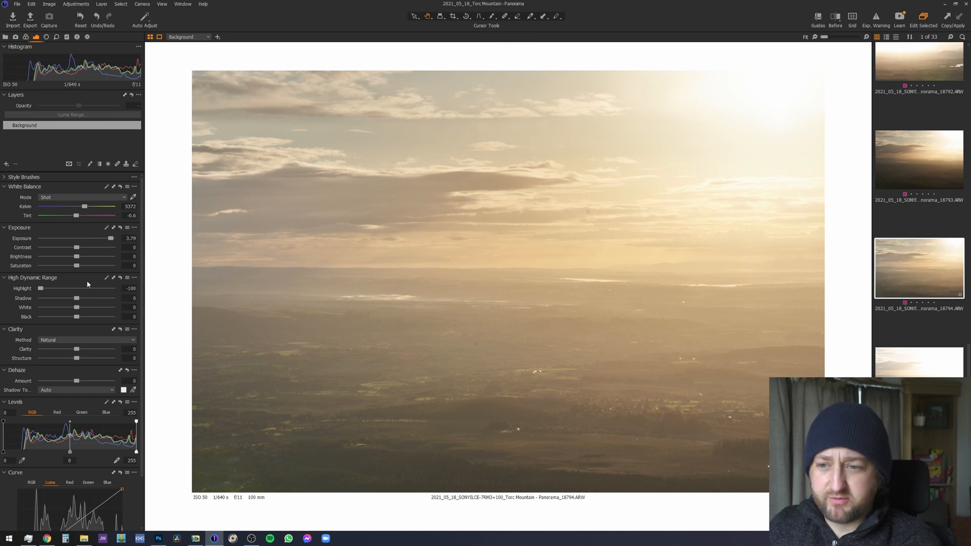
key("ctrl+z")
key("ctrl+z")
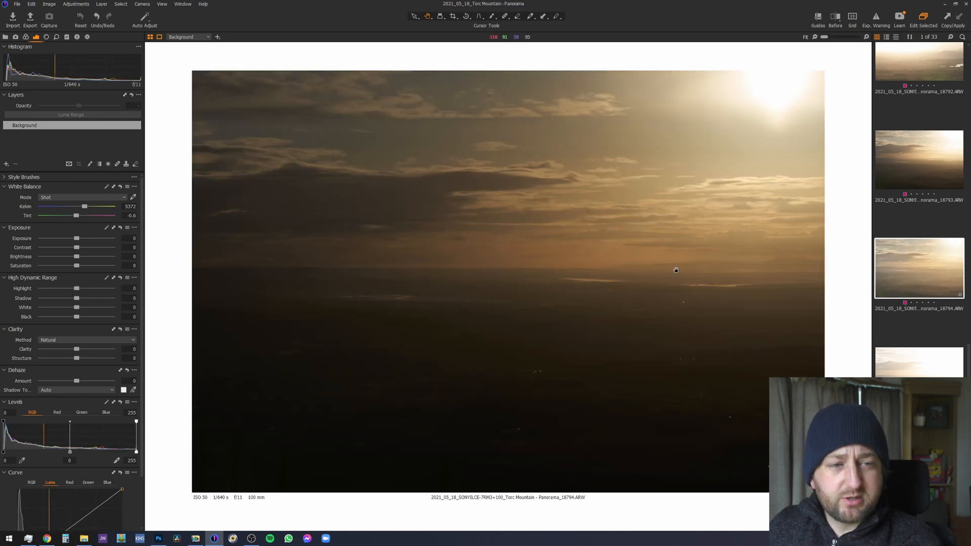
- Return to the first frame, 18760, and inspect the detail of its fields and houses at 100% zoom
scroll(938, 302, "up", 3)
scroll(939, 302, "up", 10)
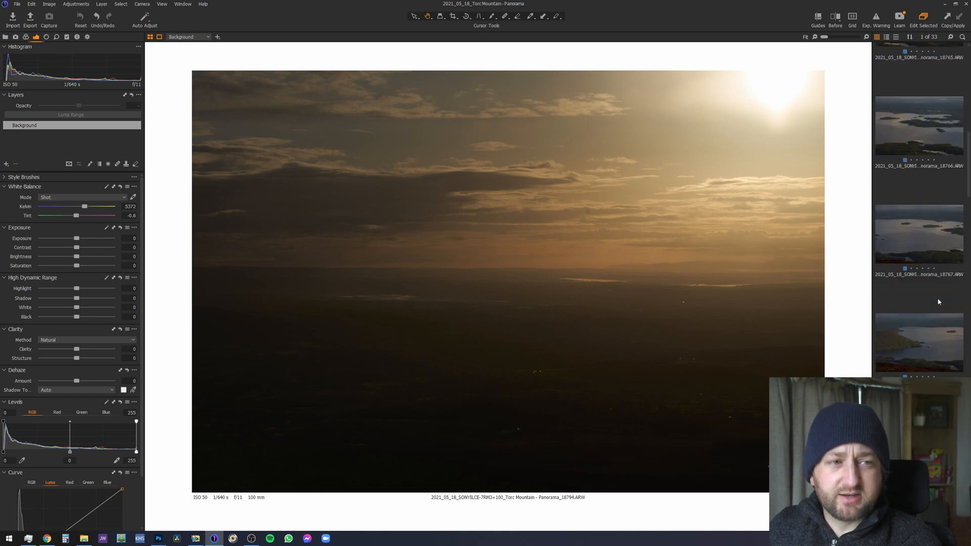
scroll(938, 302, "up", 1)
left_click(927, 130)
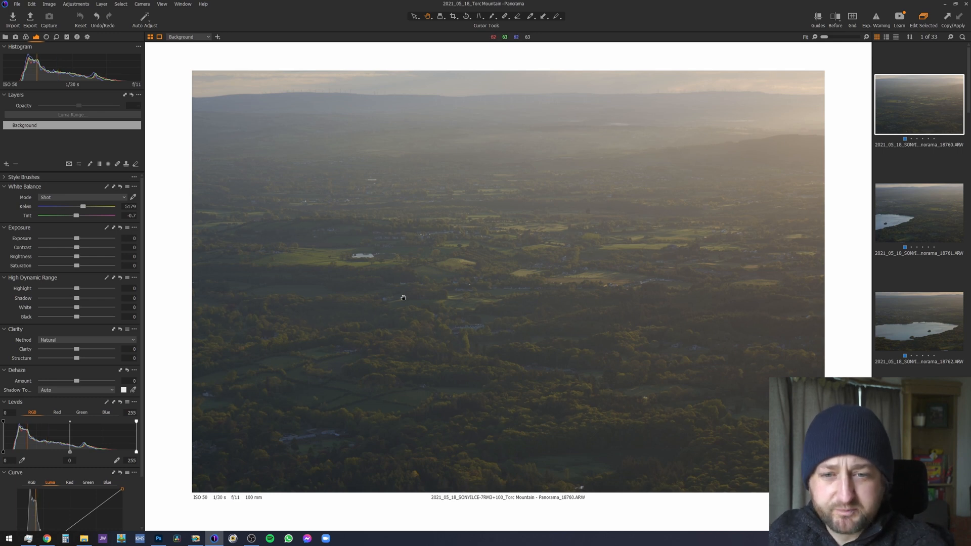
double_click(606, 203)
left_click_drag(722, 327, 573, 376)
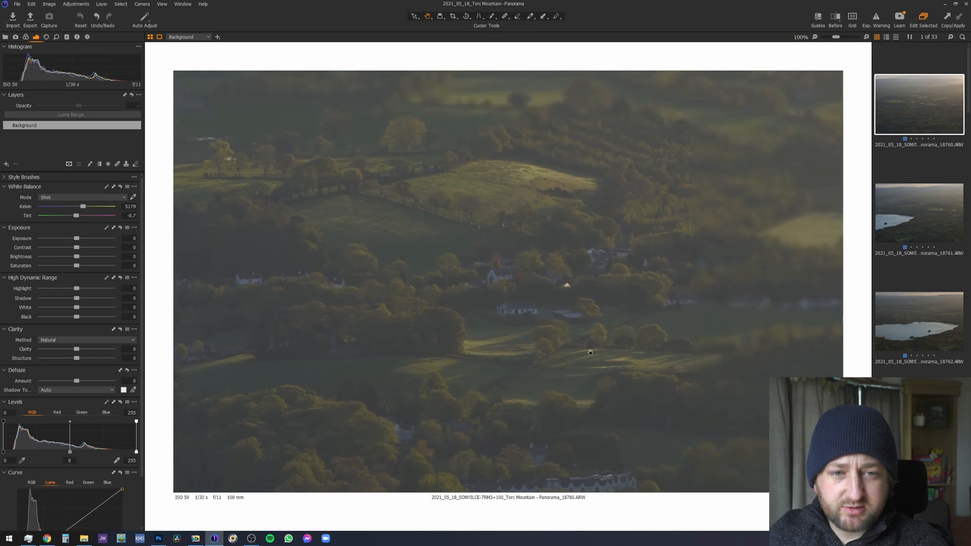
left_click_drag(541, 130, 578, 271)
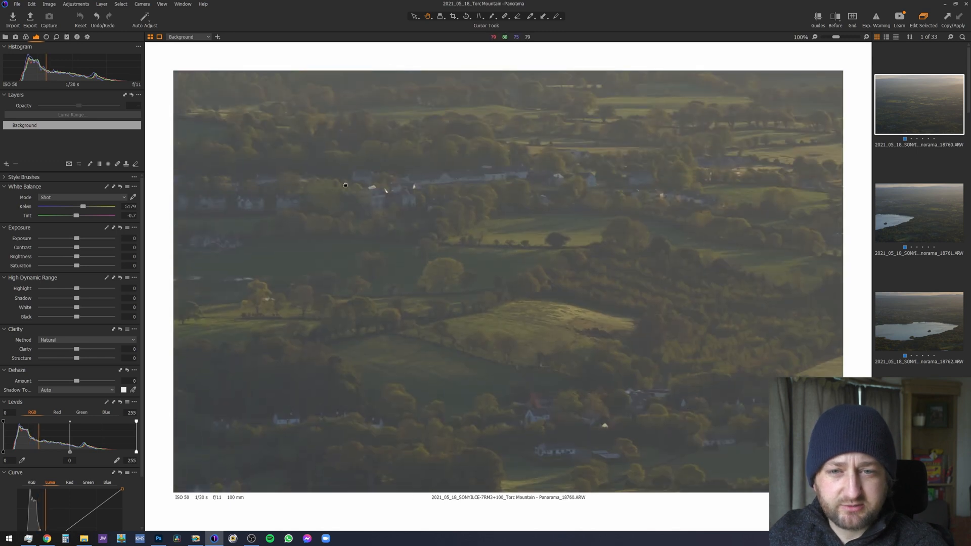
scroll(551, 258, "down", 3)
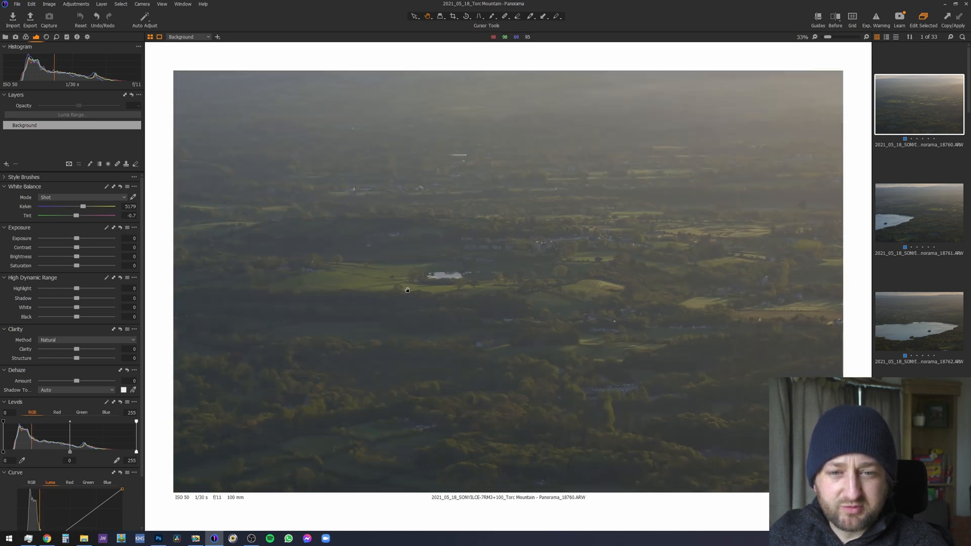
scroll(551, 280, "down", 1)
- View the lake frames 18761 to 18763 to check how neighbouring panorama shots overlap
left_click(905, 213)
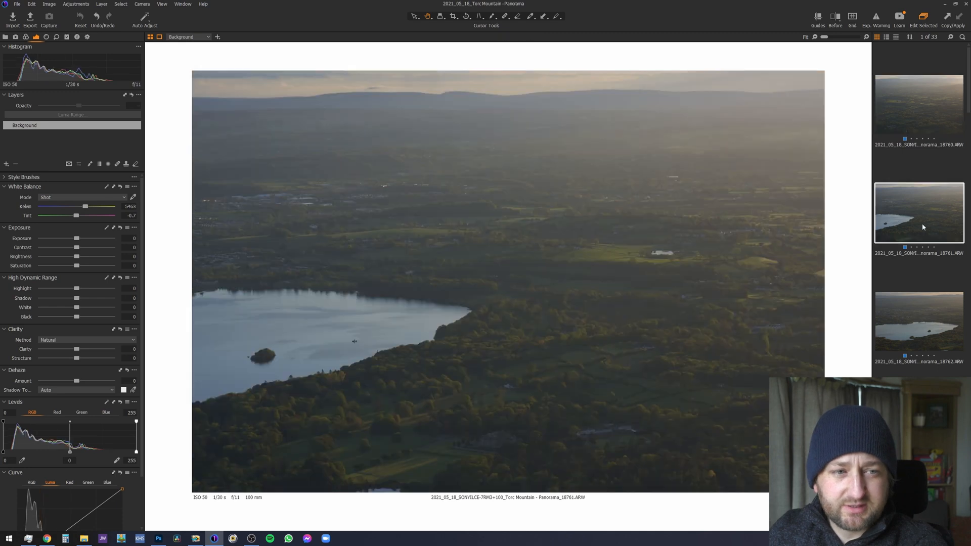
key("Down")
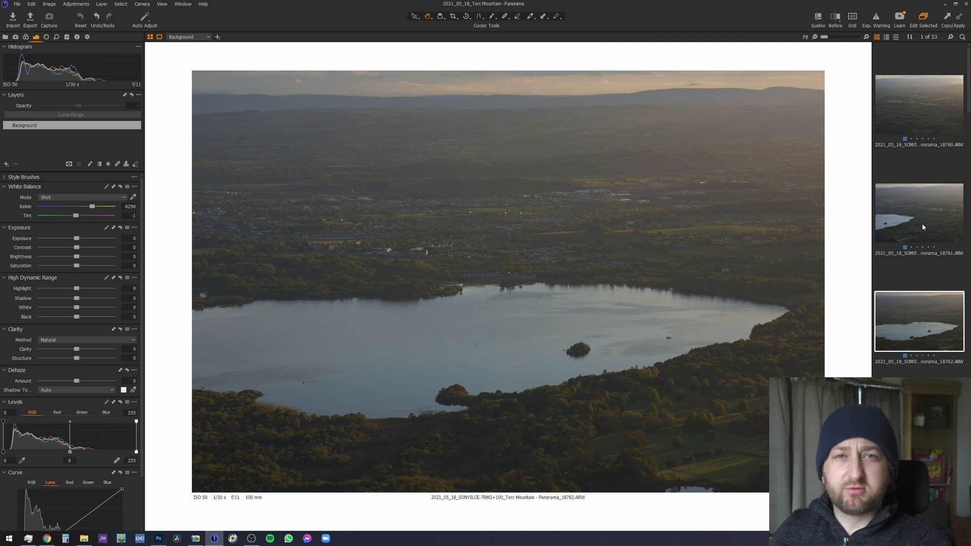
key("Down")
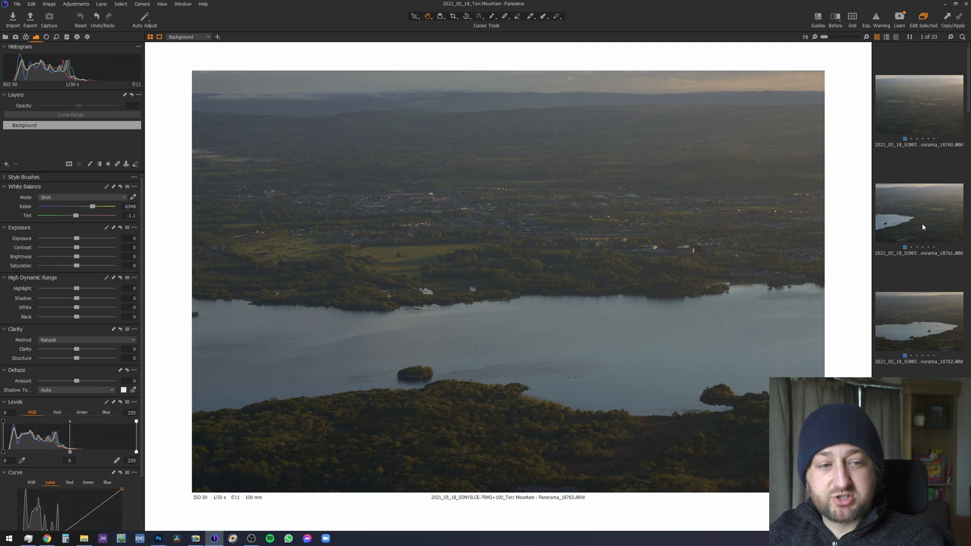
- Return to frame 18760 and remove the dark dust spot above the fields with the spot removal tool
key("Up")
key("Up")
key("Up")
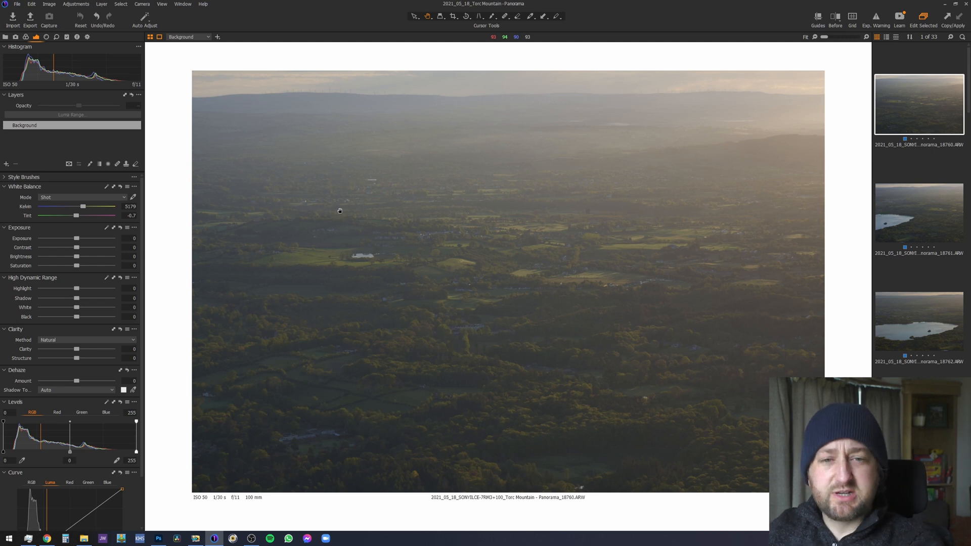
scroll(628, 214, "up", 4)
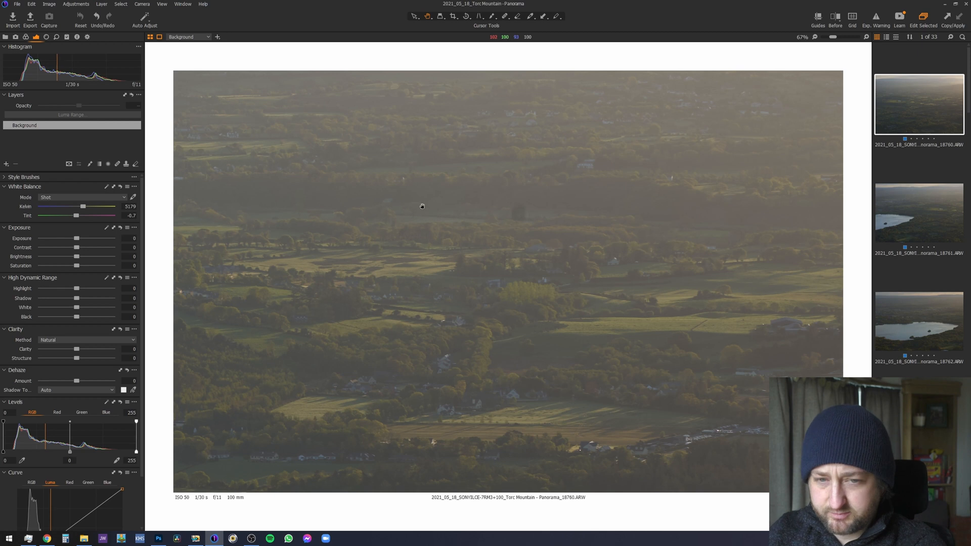
scroll(507, 240, "up", 3)
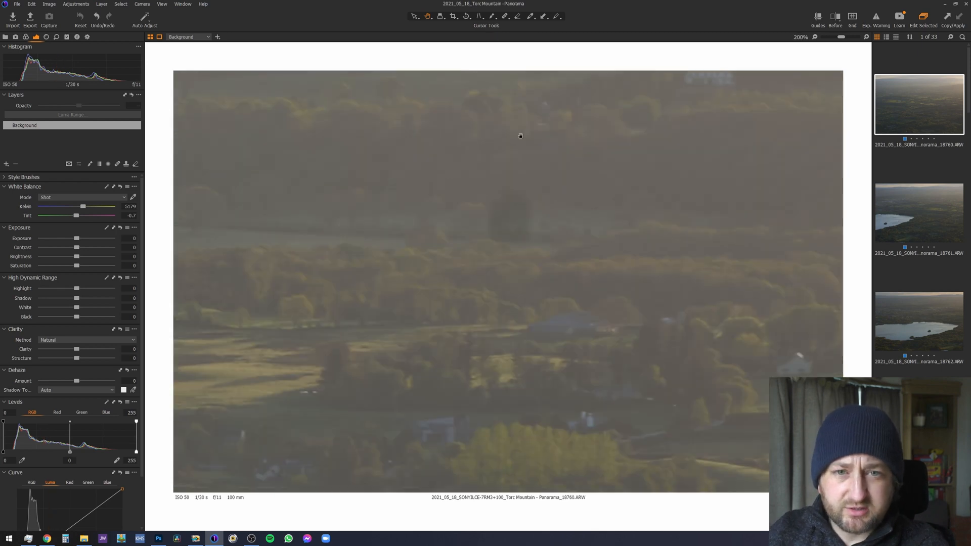
key("g")
key("o")
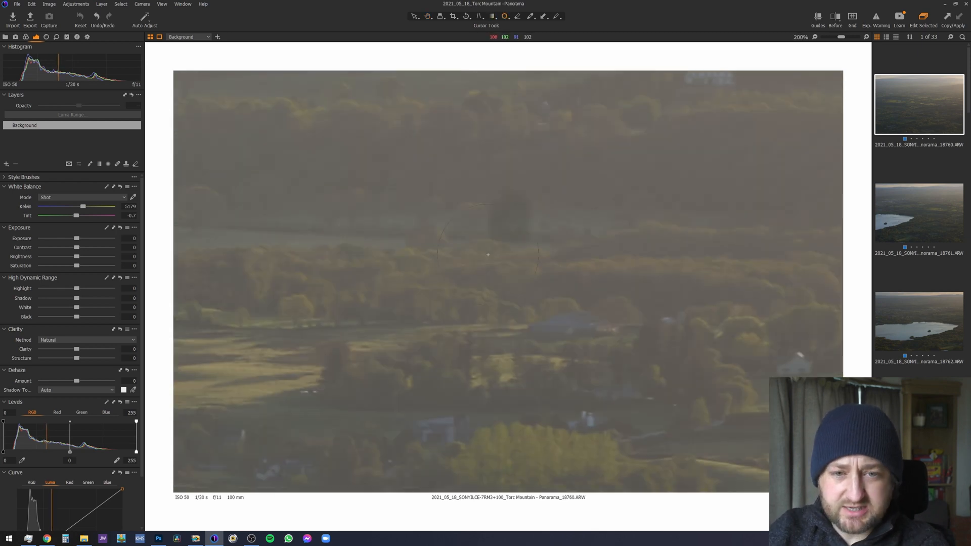
left_click(509, 215)
scroll(635, 265, "down", 3)
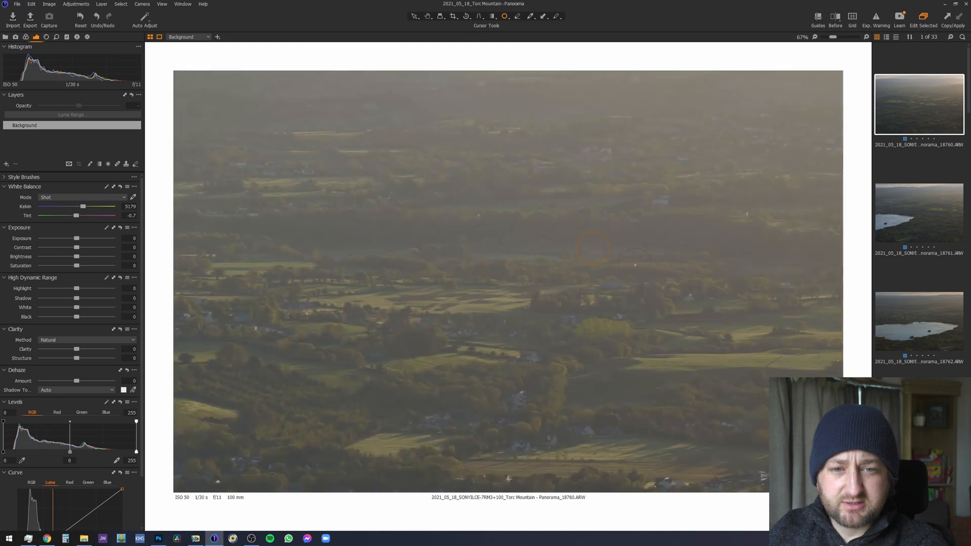
- Examine frames 18761 to 18767 one by one for sensor dust spots over the fields and the lake
left_click(936, 228)
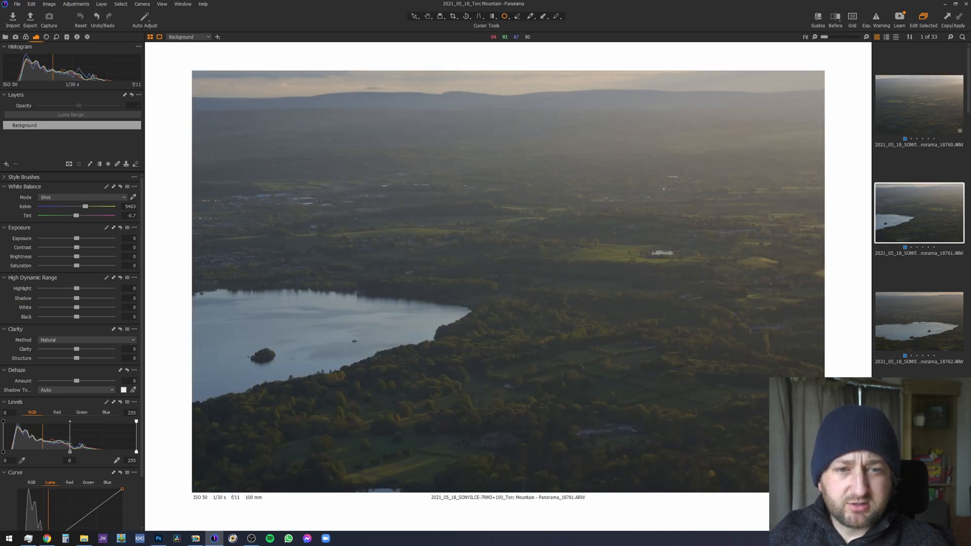
scroll(559, 259, "up", 3)
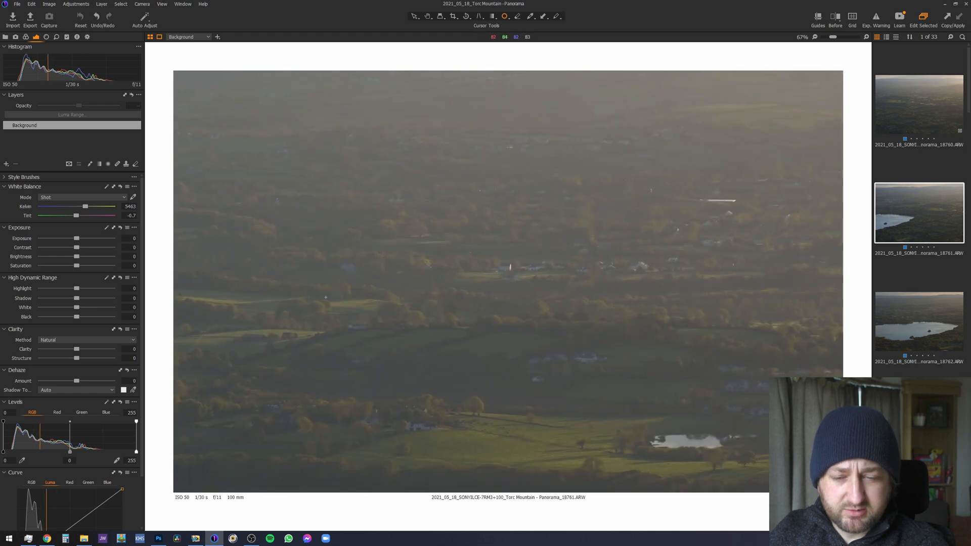
scroll(627, 323, "down", 2)
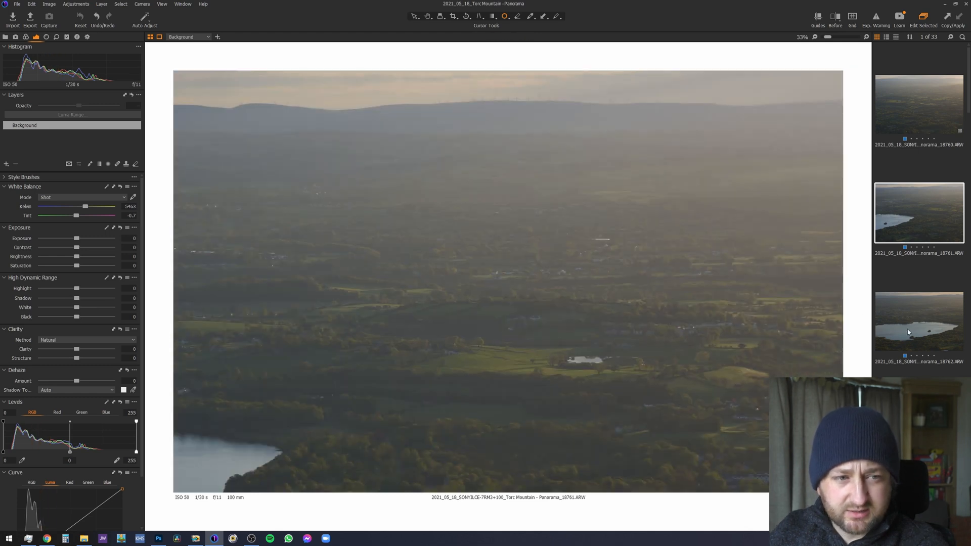
key("Down")
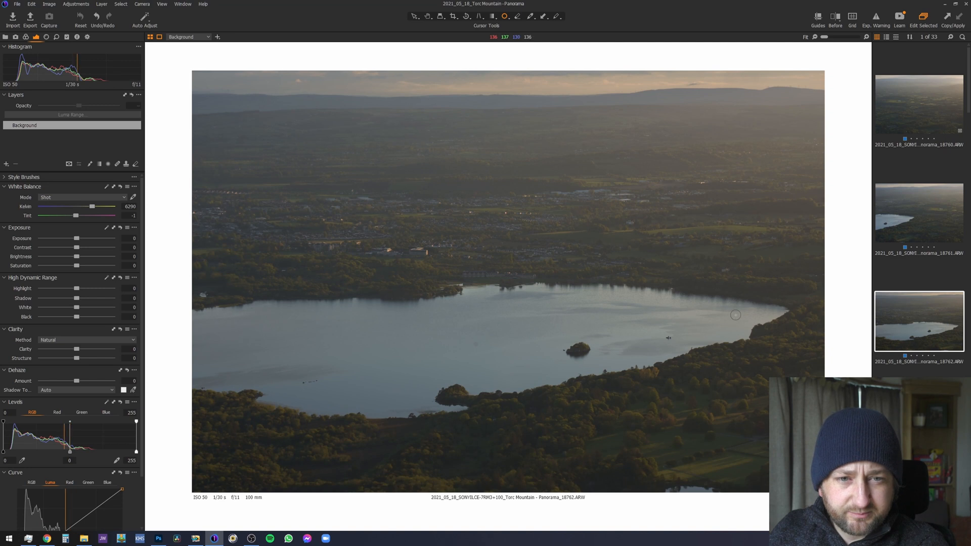
key("Down")
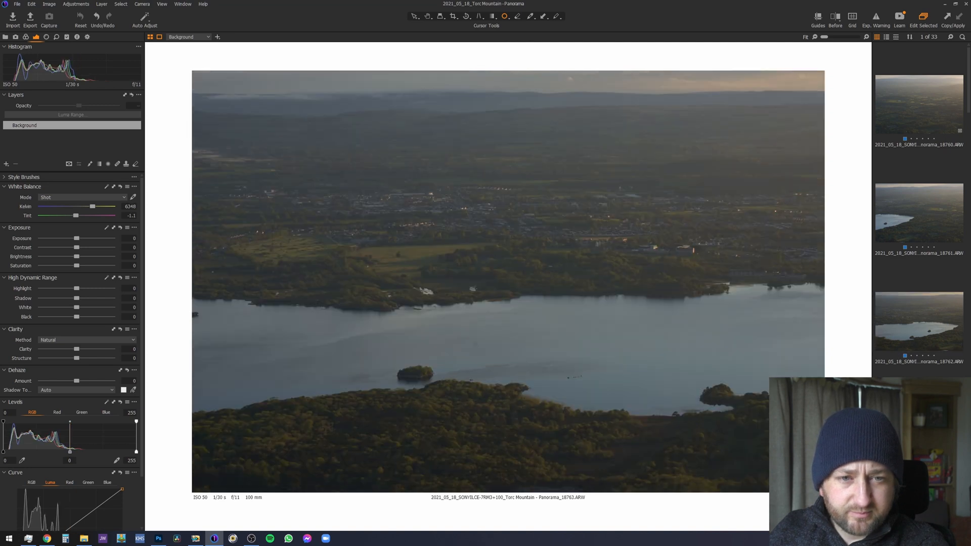
key("Down")
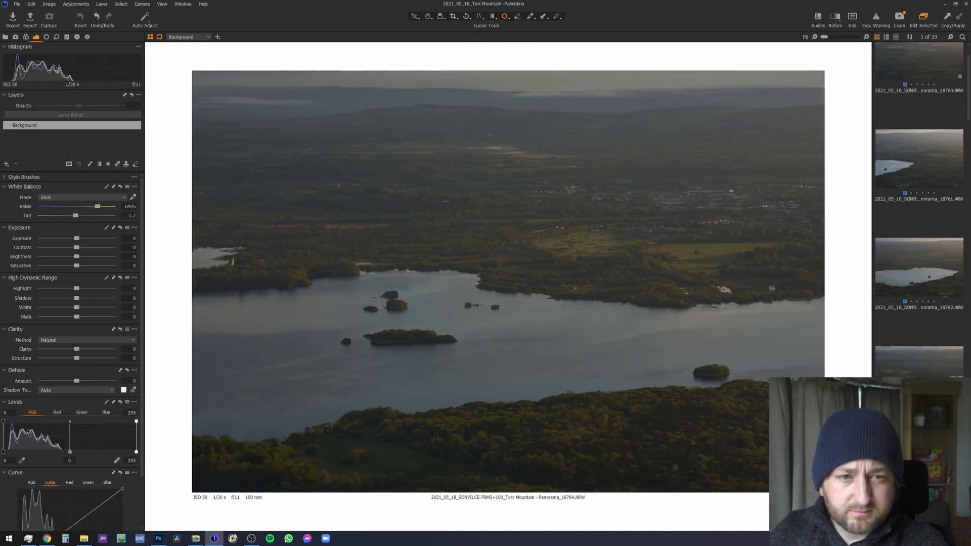
left_click(729, 266)
scroll(722, 247, "down", 1)
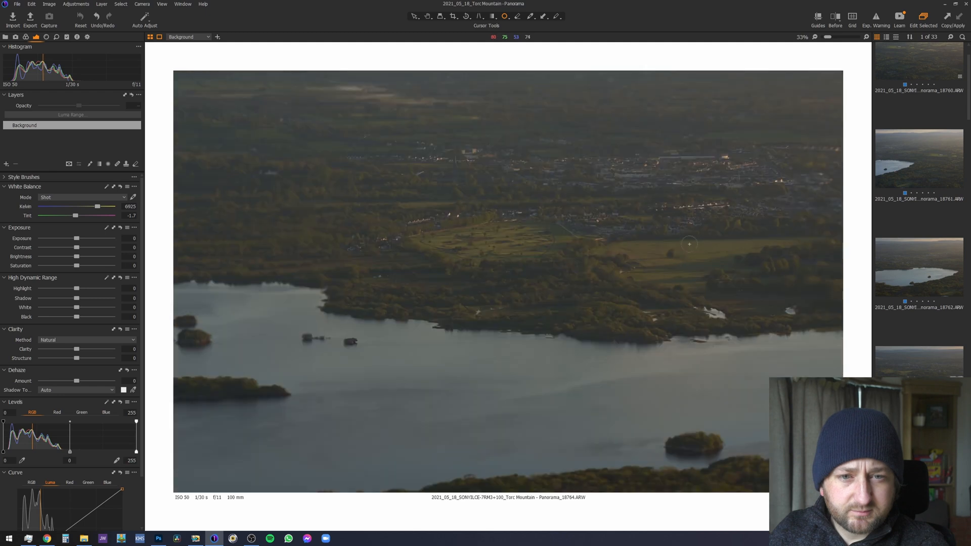
scroll(690, 244, "down", 1)
key("Down")
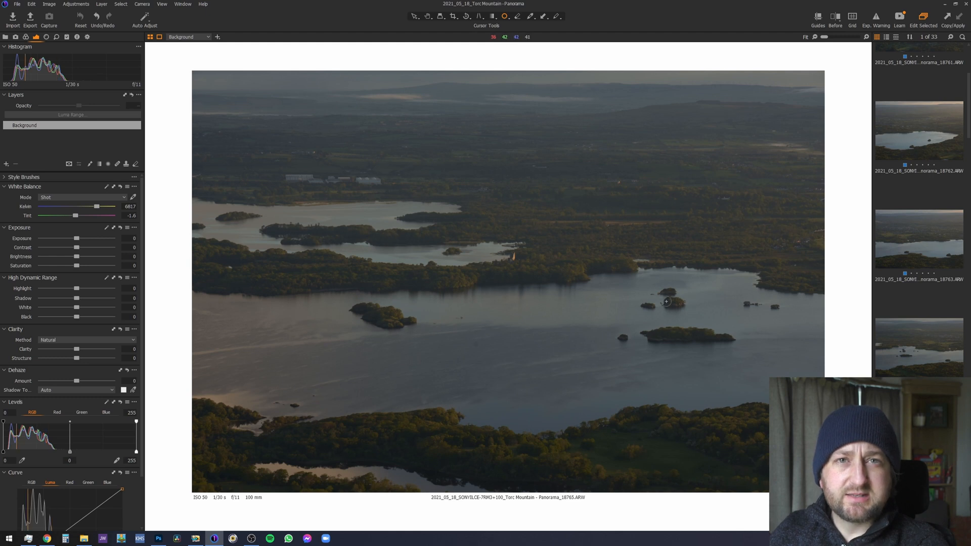
scroll(919, 329, "down", 2)
left_click(927, 346)
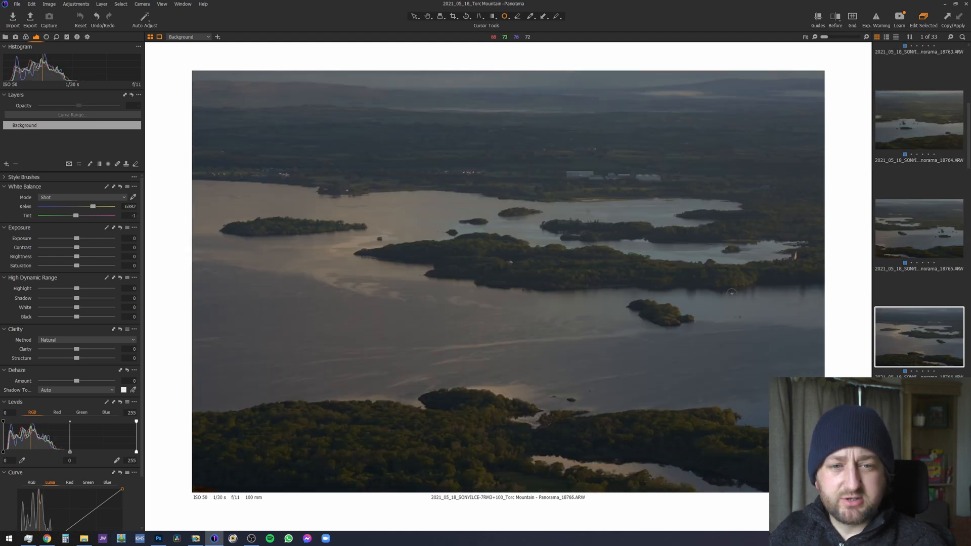
scroll(716, 255, "up", 2)
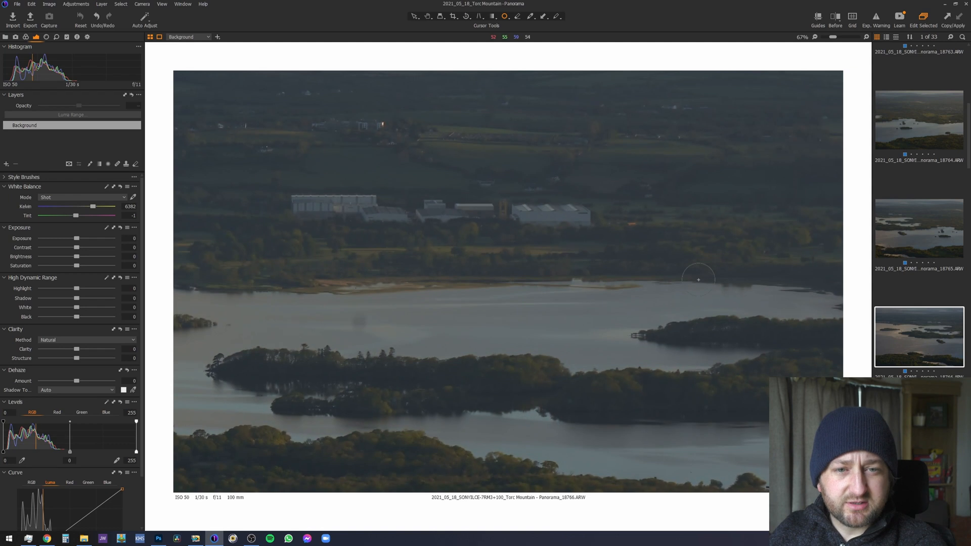
key("Right")
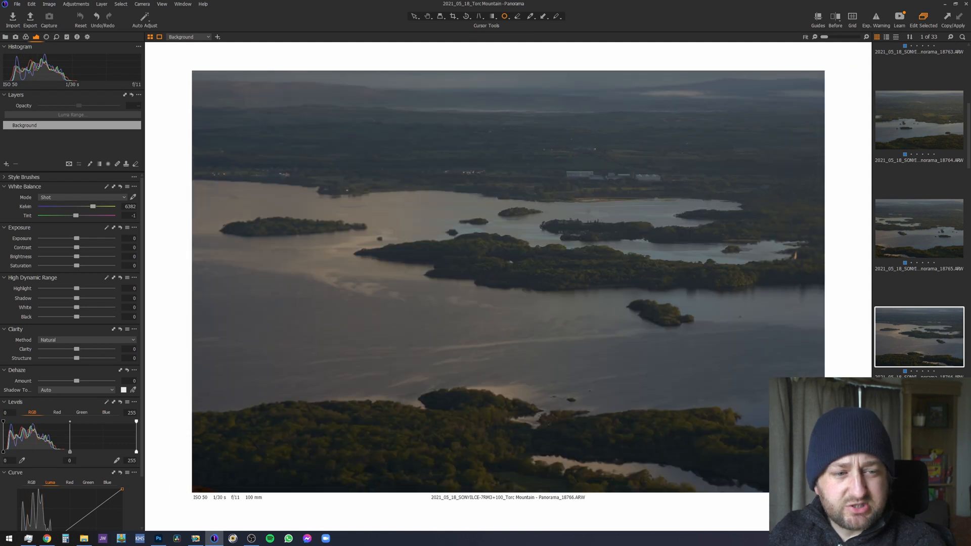
scroll(554, 239, "up", 3)
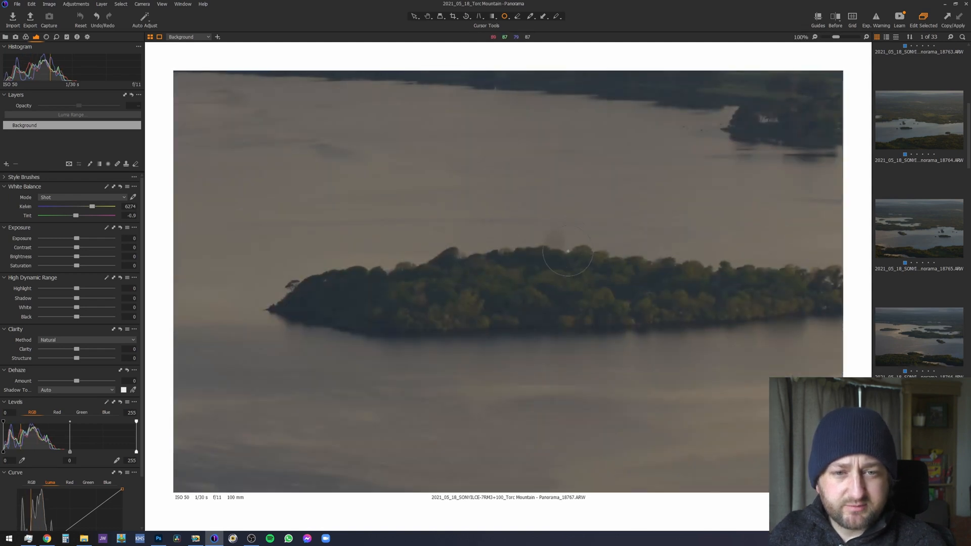
- Try spot removal on the dust spot just above the wooded island in frame 18767, adjust its position, and delete it
left_click(554, 238)
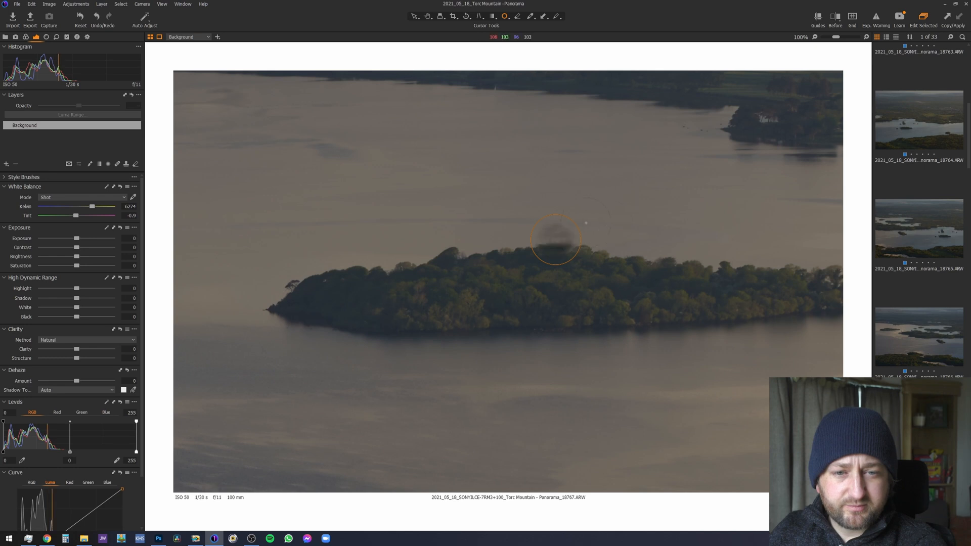
mouse_move(552, 236)
left_mouse_down()
mouse_move(556, 217)
mouse_move(616, 220)
mouse_move(558, 233)
left_mouse_up()
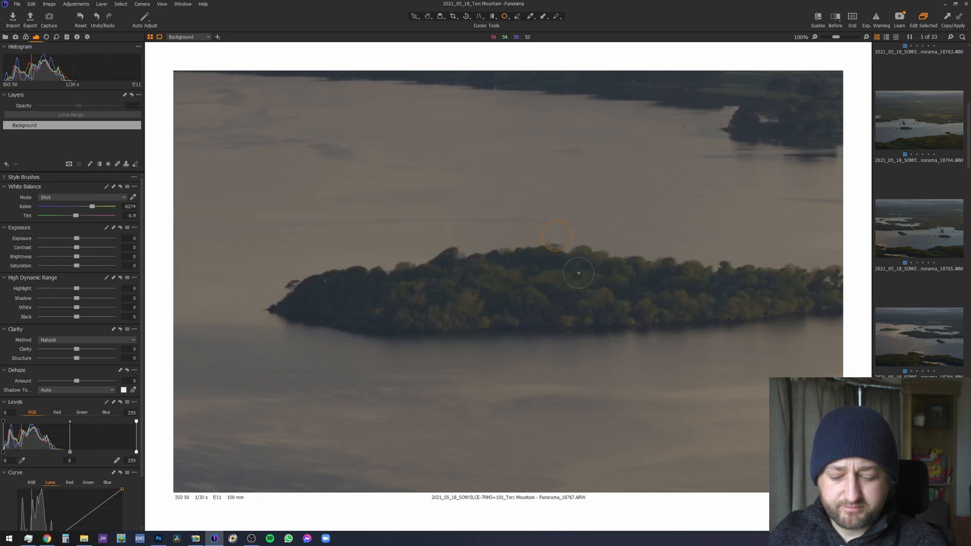
key("Delete")
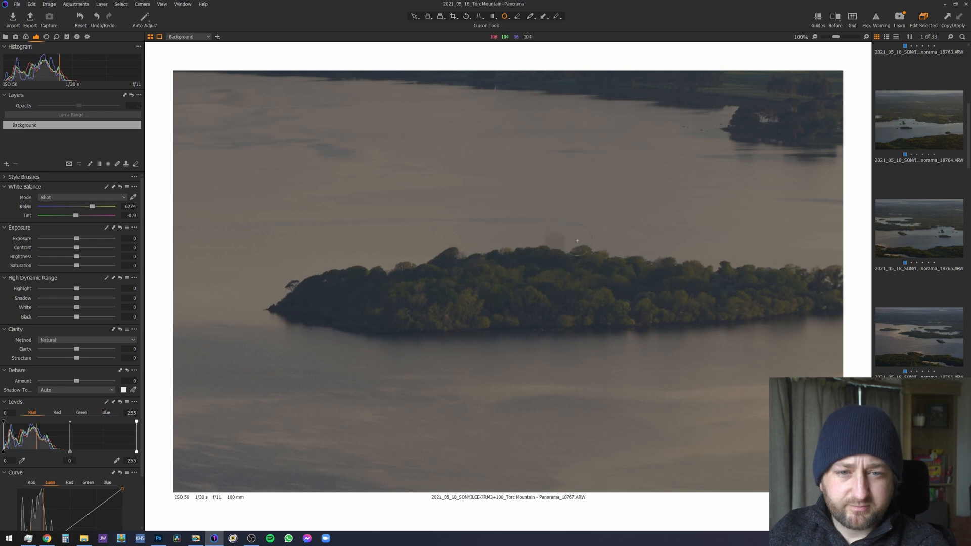
- Paint over the dust spot above the island's treetops in frame 18767 with the Heal brush
scroll(577, 241, "up", 3)
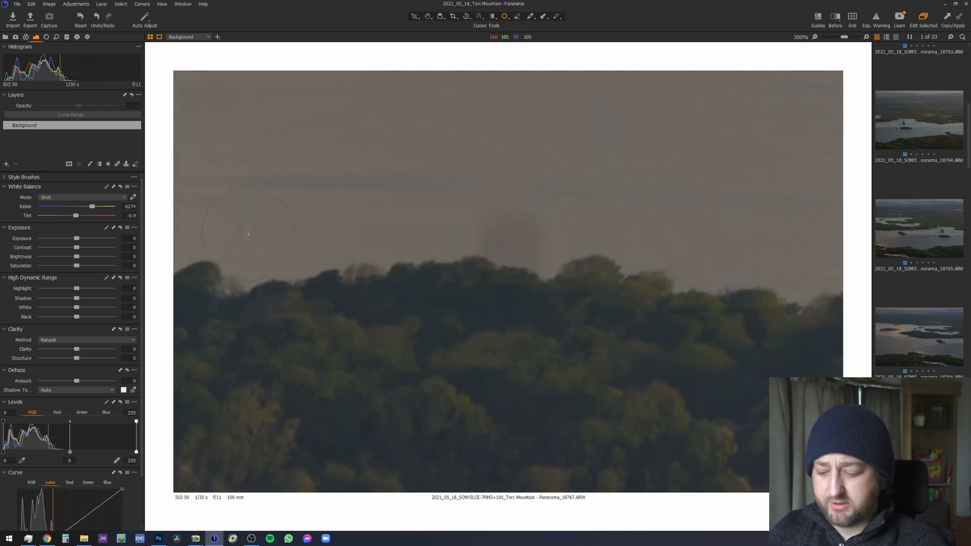
key("q")
mouse_move(479, 216)
left_mouse_down()
mouse_move(532, 222)
mouse_move(481, 225)
mouse_move(570, 268)
left_mouse_up()
scroll(570, 284, "down", 3)
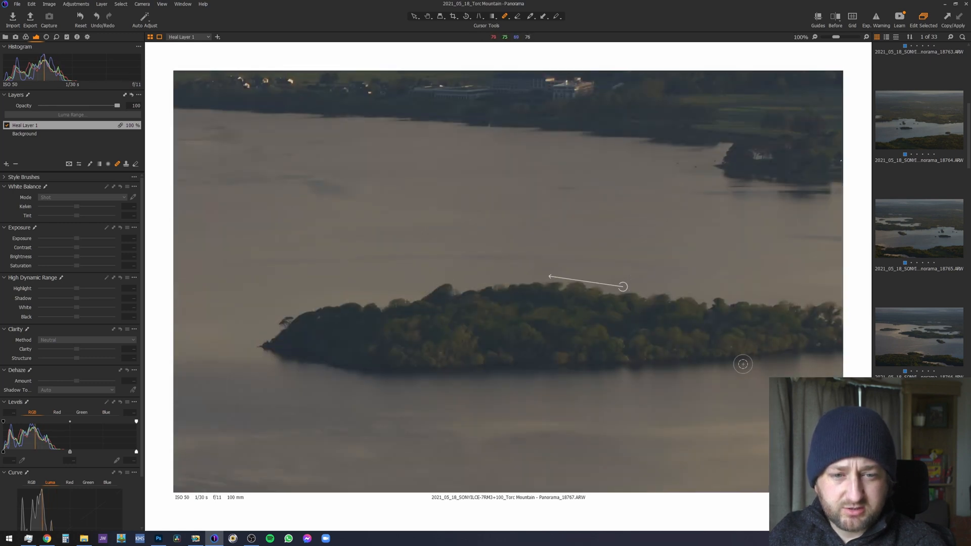
key("h")
- Go back to frame 18766 and try spot removal on the dust spot in the lake between the shore and the wooded island
key("Left")
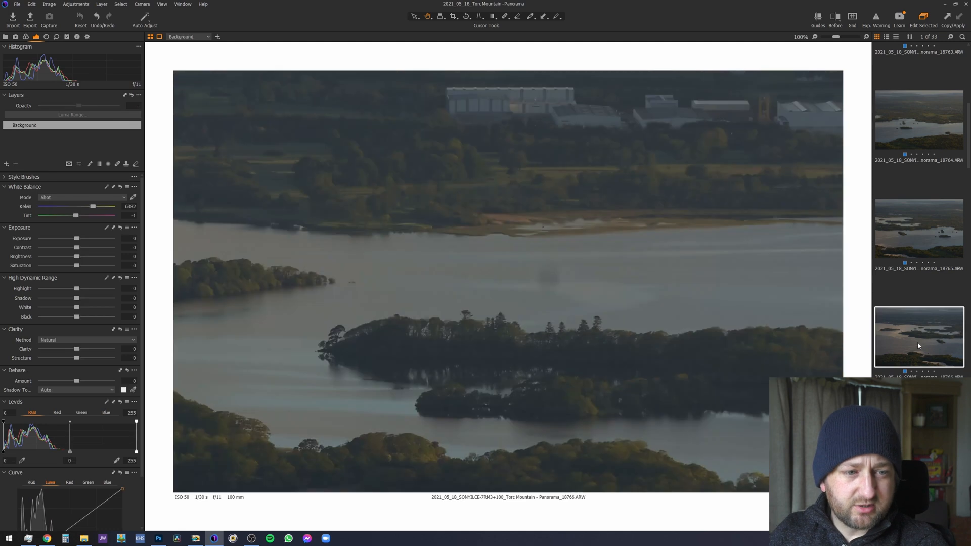
key("o")
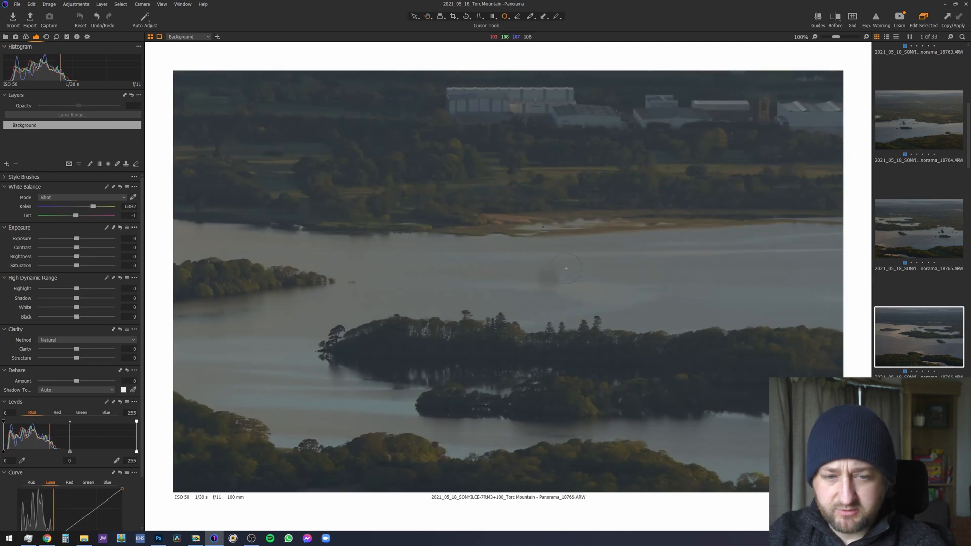
left_click(551, 277)
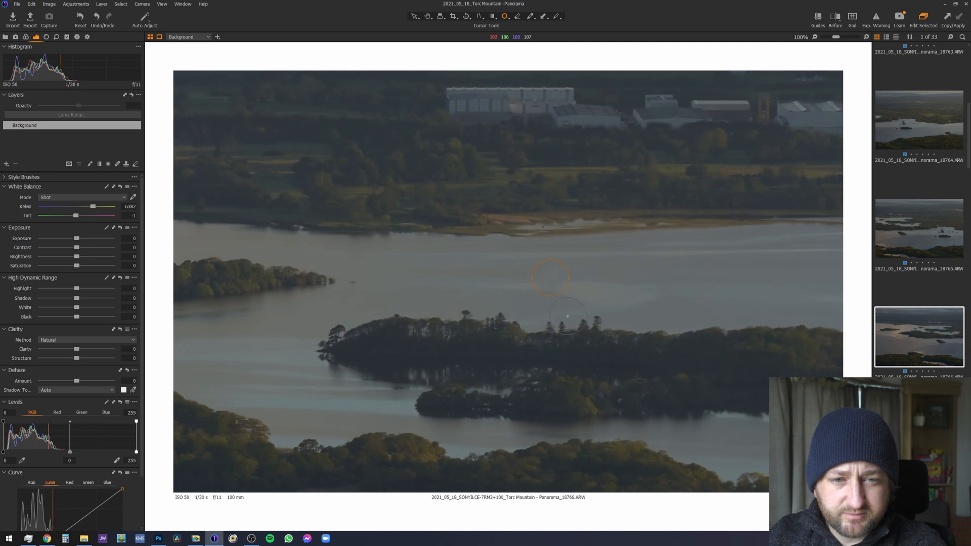
scroll(558, 295, "up", 3)
scroll(557, 295, "down", 1)
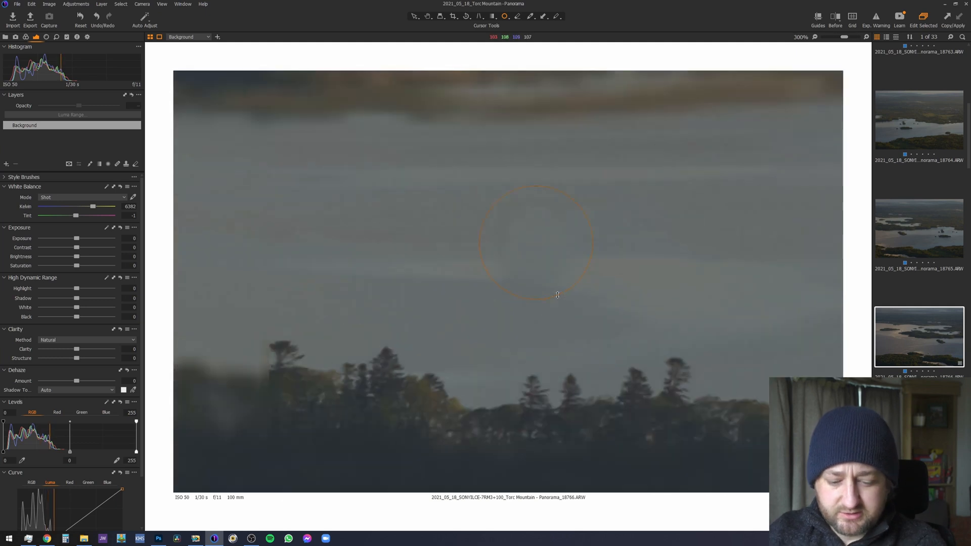
- Heal the dust spot on the open water above the pine trees in frame 18766 with the Heal brush
key("q")
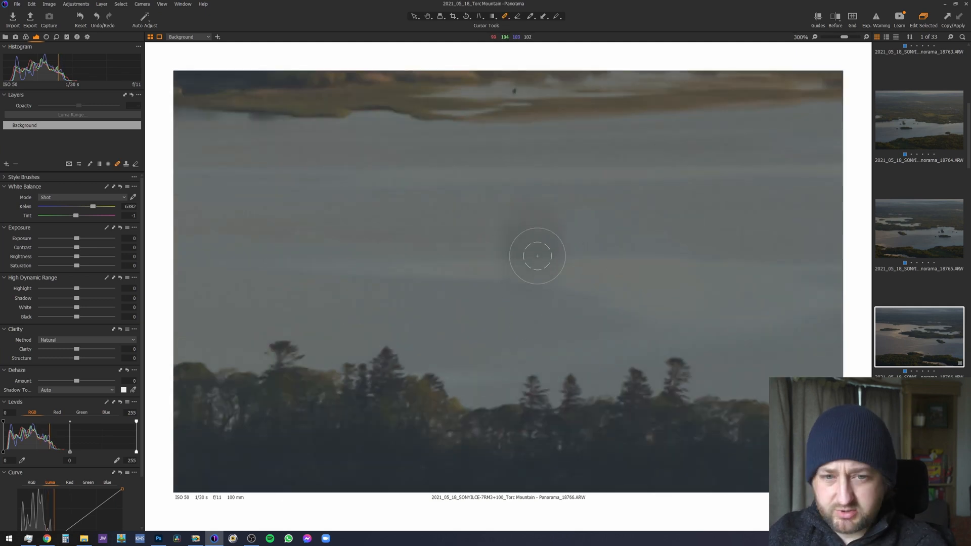
mouse_move(513, 226)
left_mouse_down()
mouse_move(539, 223)
mouse_move(497, 248)
mouse_move(581, 266)
left_mouse_up()
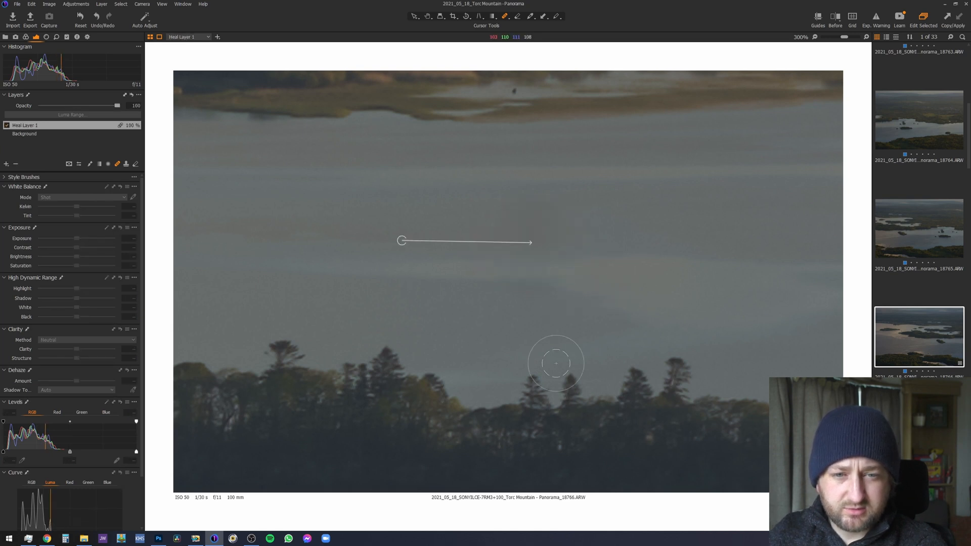
scroll(550, 367, "down", 2)
key("h")
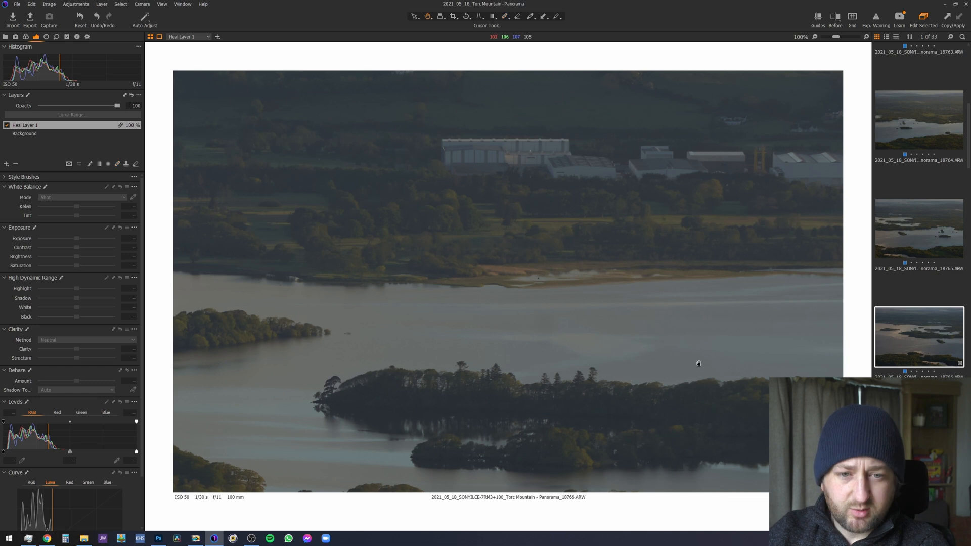
- Check frames 18764 and 18765 for dust spots on the lake
left_click(914, 138)
scroll(704, 320, "down", 2)
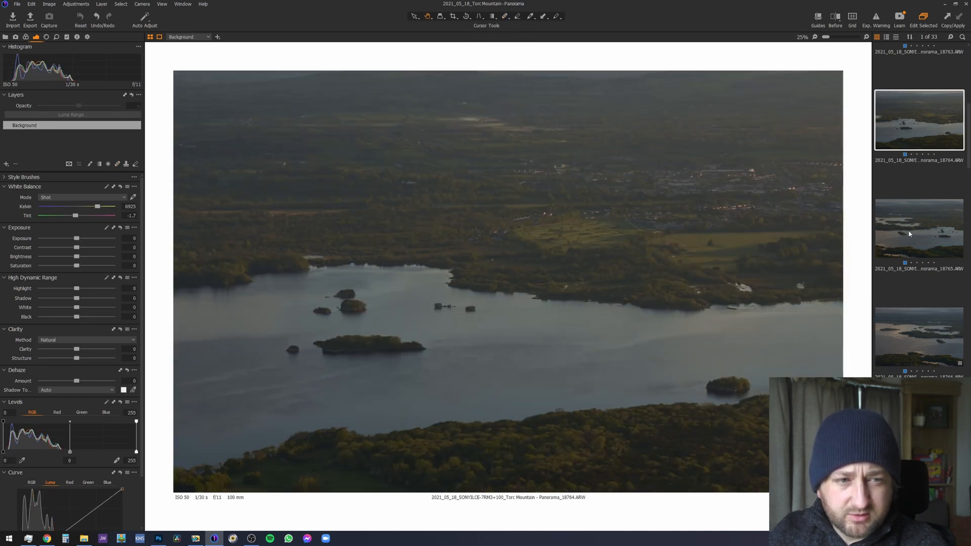
key("Down")
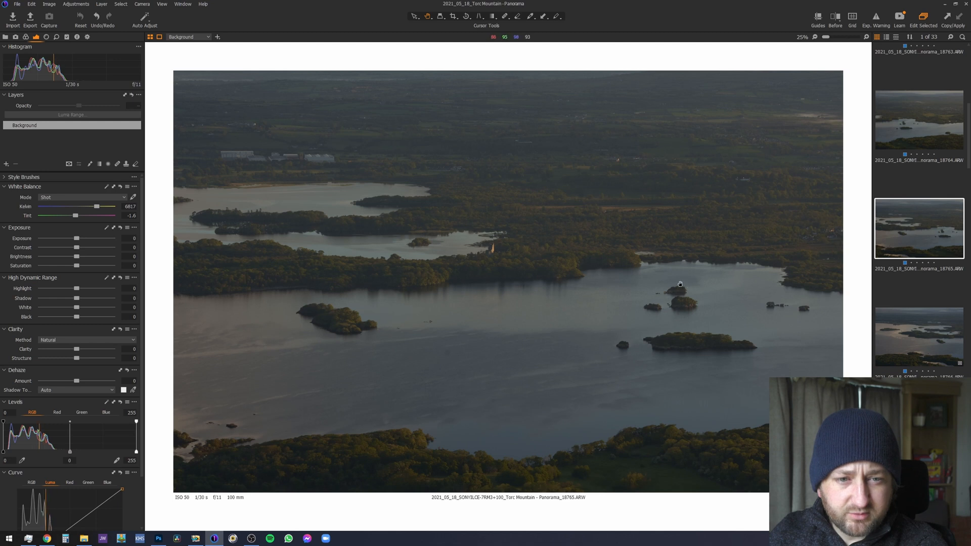
left_click(904, 139)
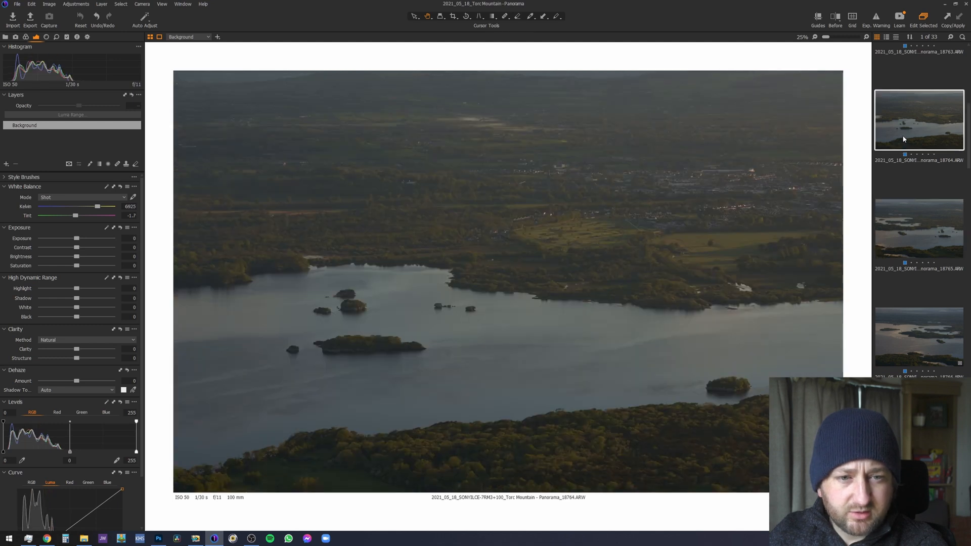
- Remove the remaining dust spot on the water between the sandy far shore and the wooded island in frame 18766 with spot removal
left_click(924, 350)
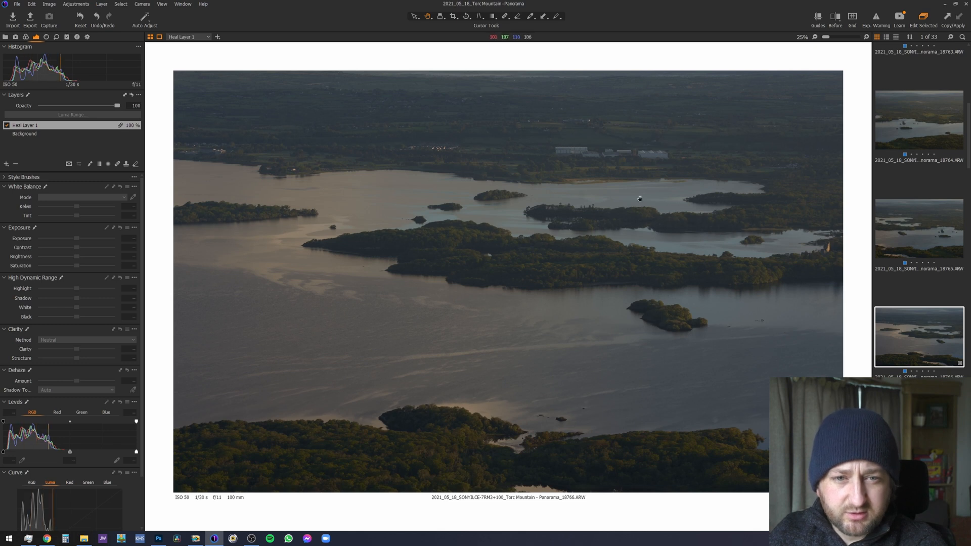
scroll(647, 190, "up", 3)
scroll(442, 171, "up", 1)
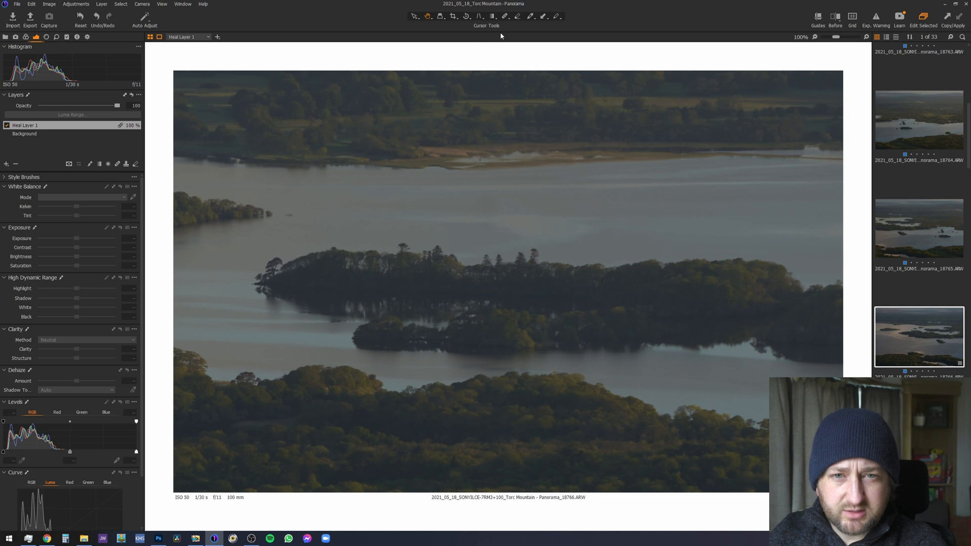
key("o")
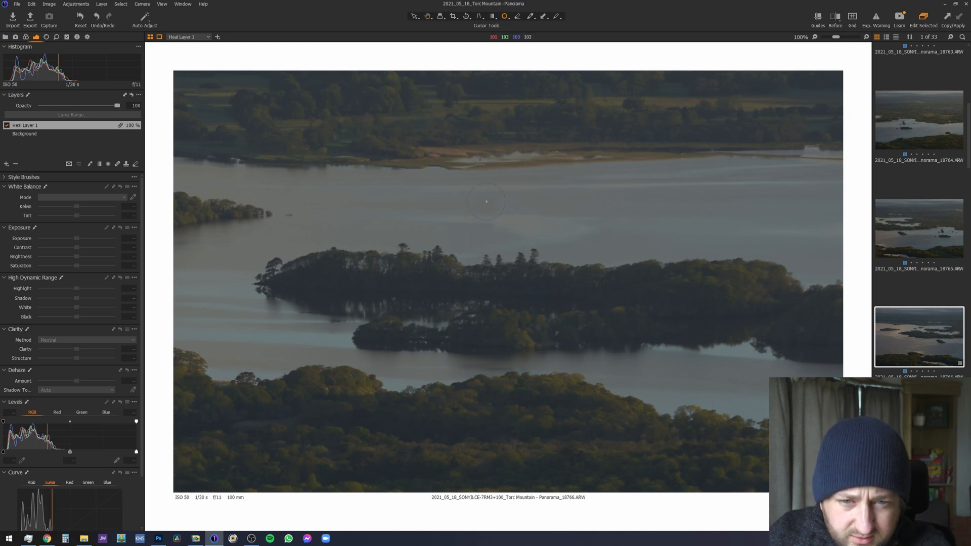
left_click(485, 200)
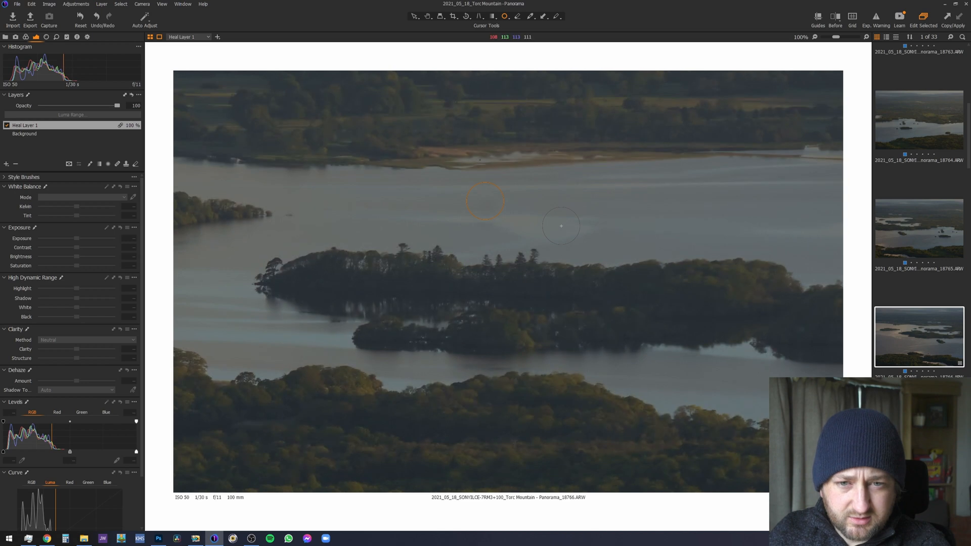
key("h")
scroll(585, 254, "down", 1)
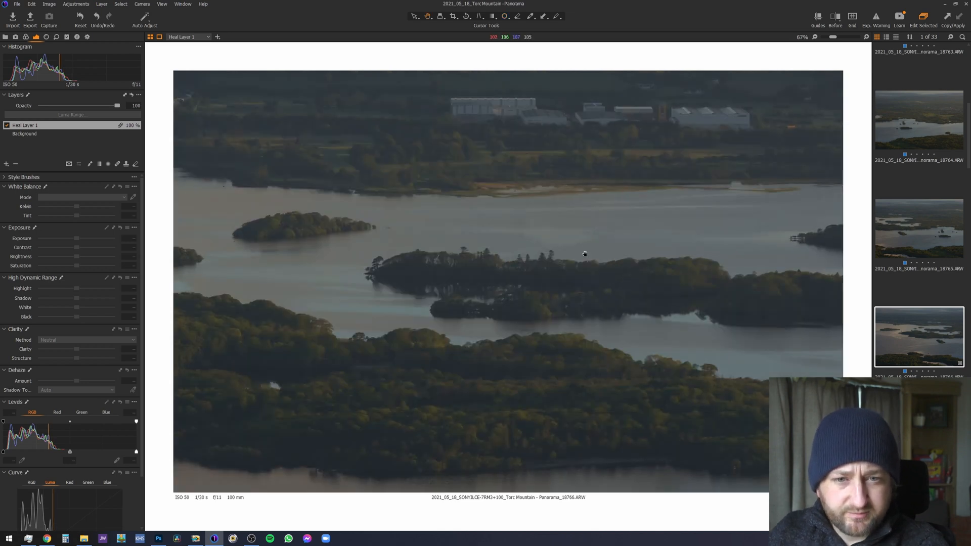
key("q")
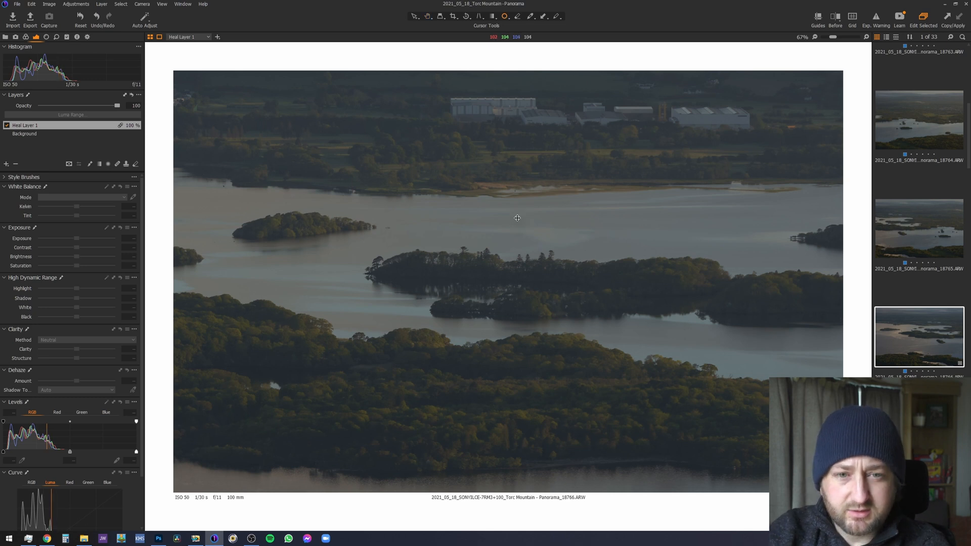
scroll(518, 218, "down", 1)
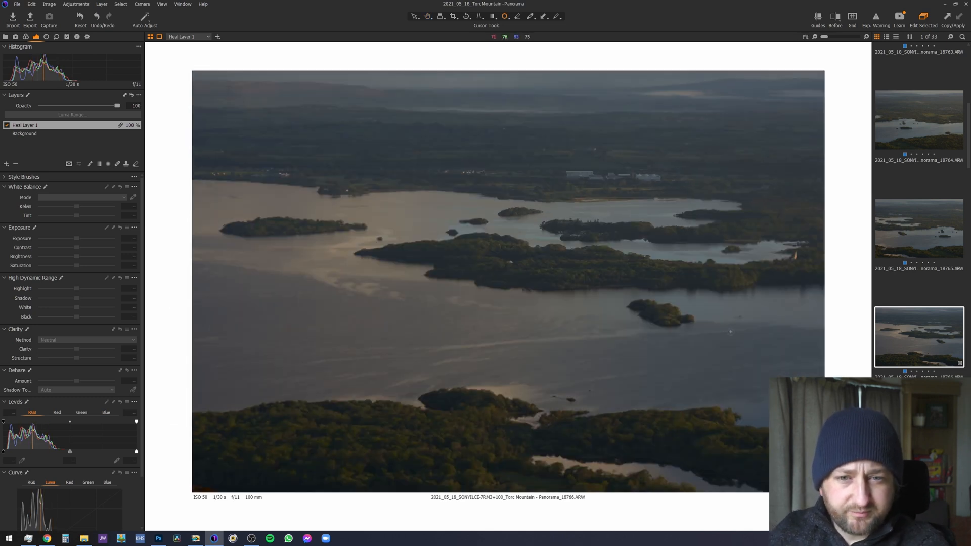
- Remove the dust spot on the pale water above the dark ripple band in frame 18768 with spot removal
key("Right")
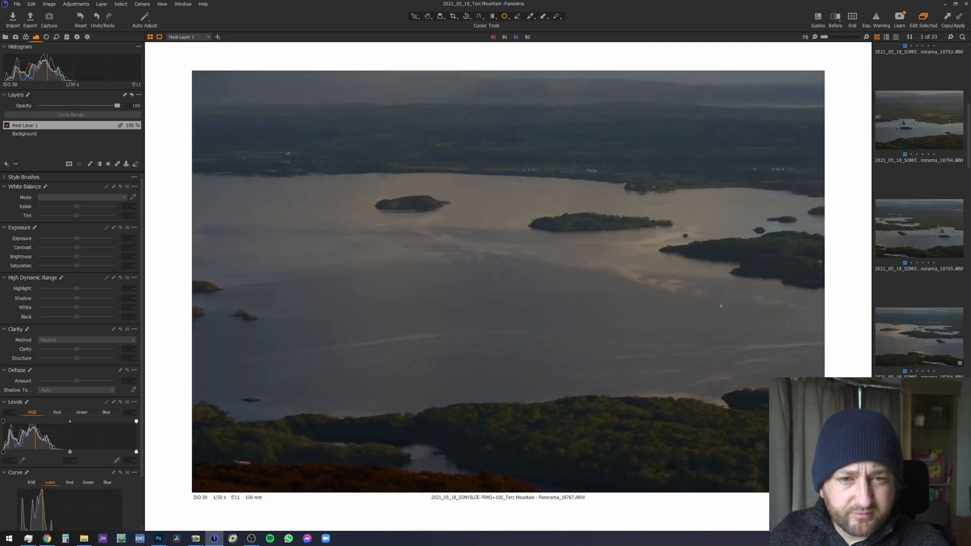
scroll(742, 180, "up", 1)
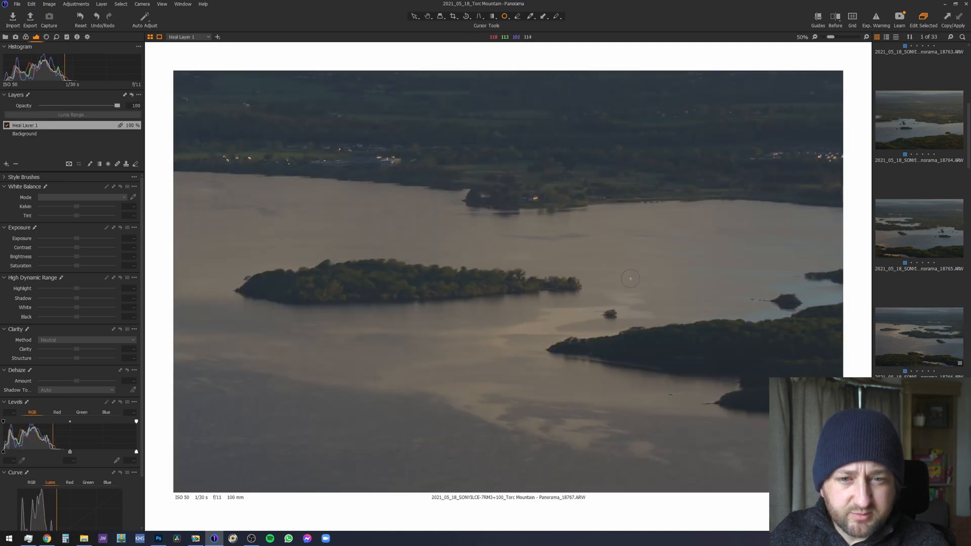
scroll(630, 278, "down", 1)
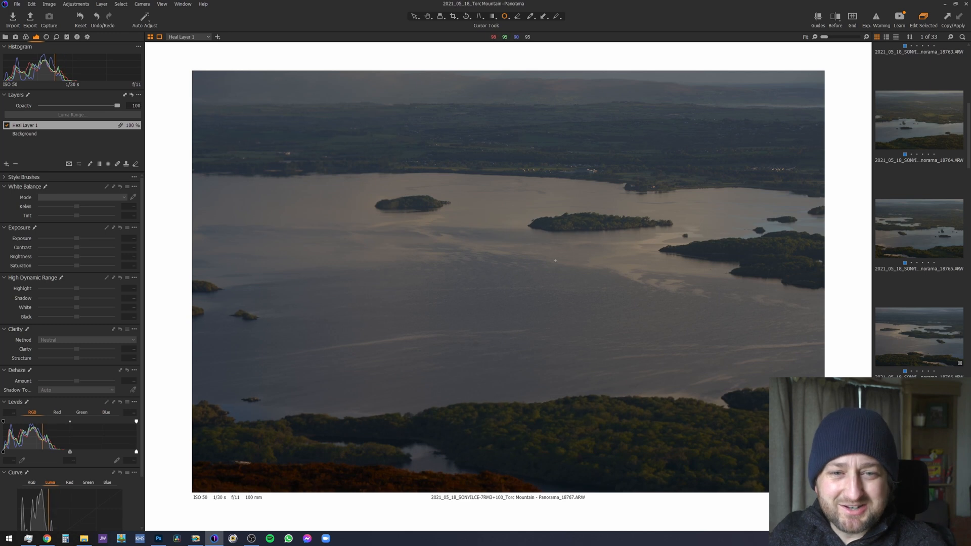
key("Right")
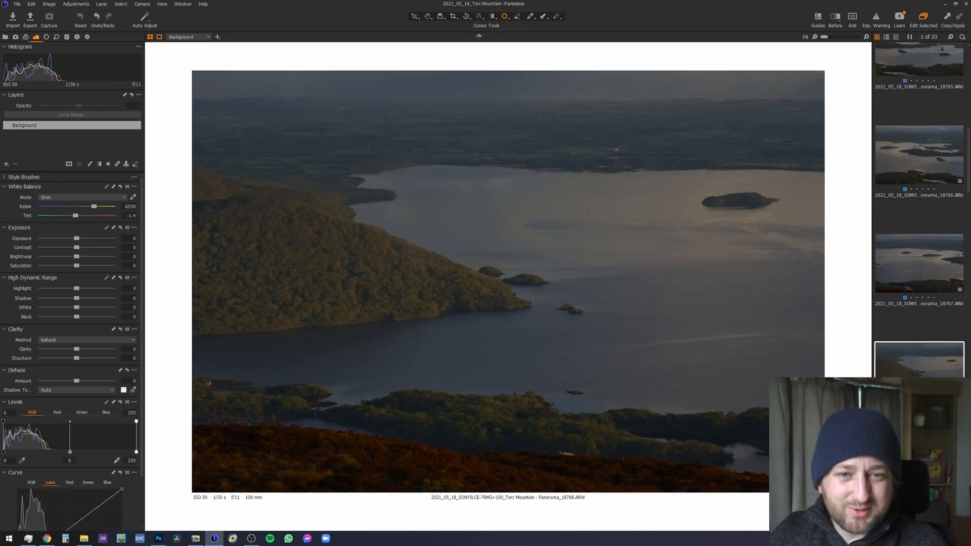
scroll(737, 352, "up", 2)
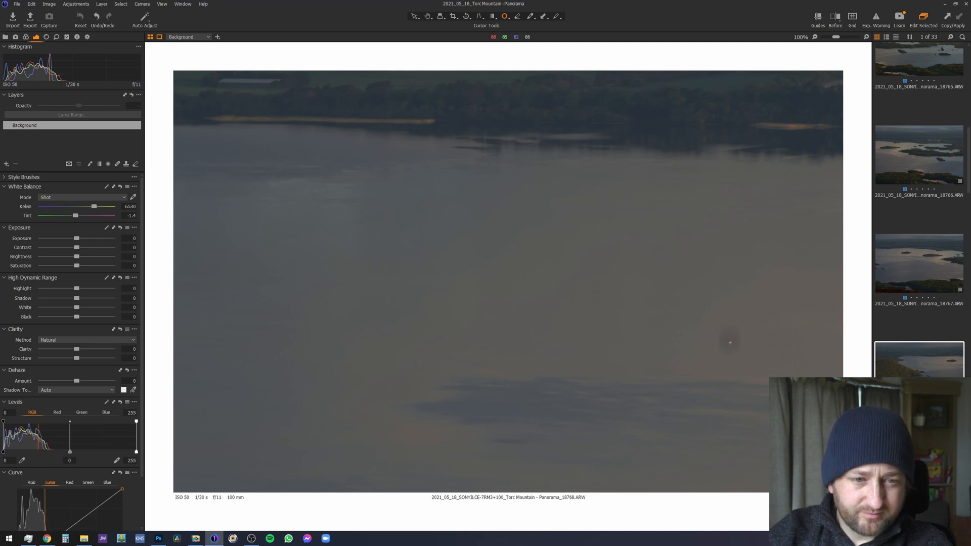
right_click(730, 340)
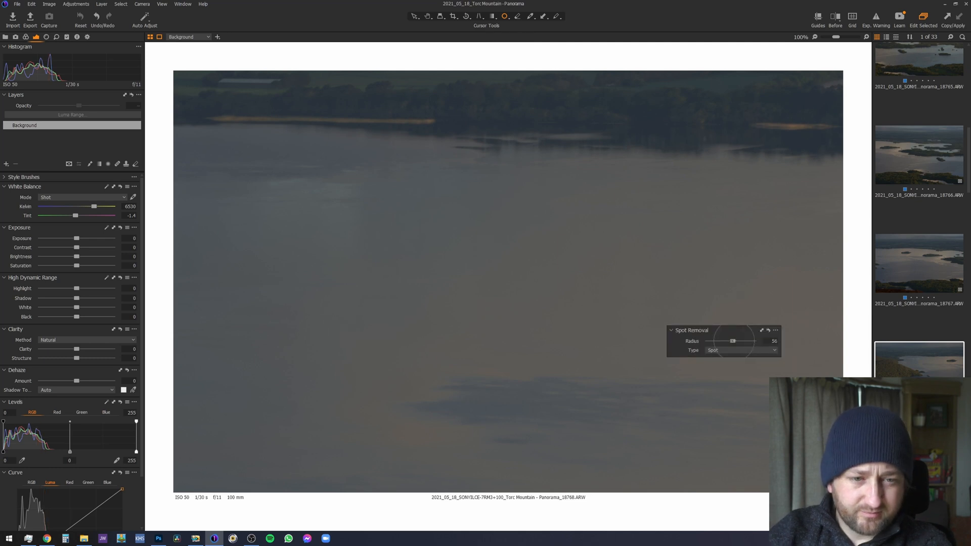
left_click(731, 340)
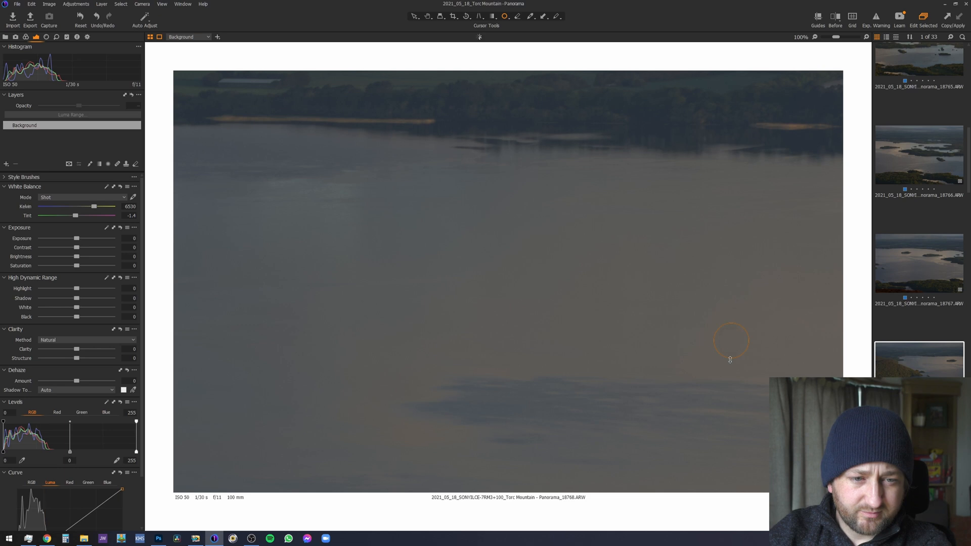
left_click_drag(730, 360, 730, 360)
key("h")
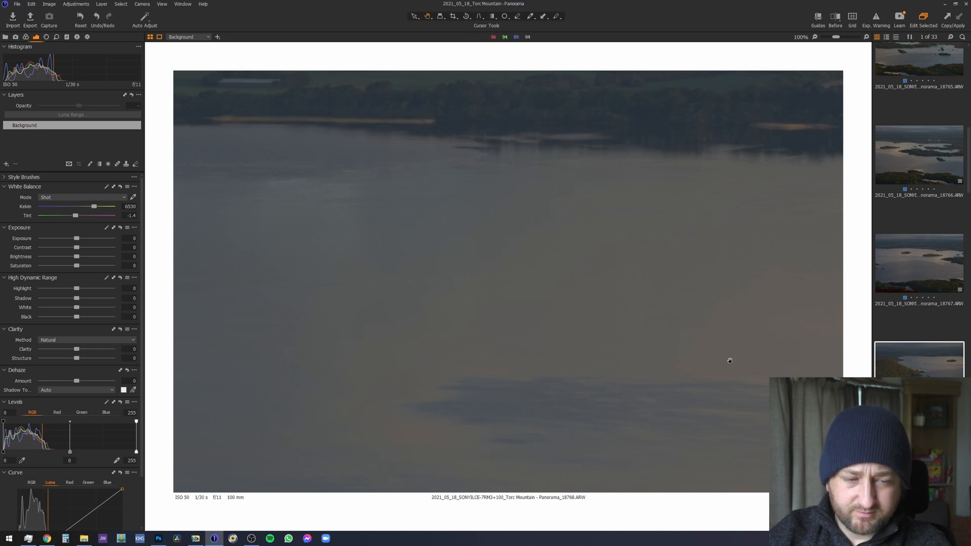
double_click(730, 361)
- Go back to frame 18767 and remove the dust spot just below the light streaks on the open lake with spot removal
left_click(924, 278)
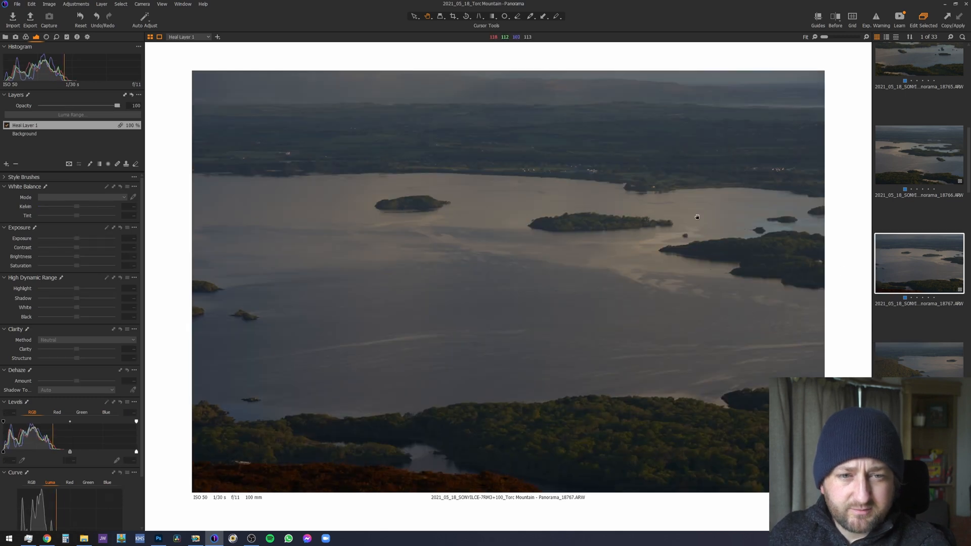
scroll(703, 212, "up", 1)
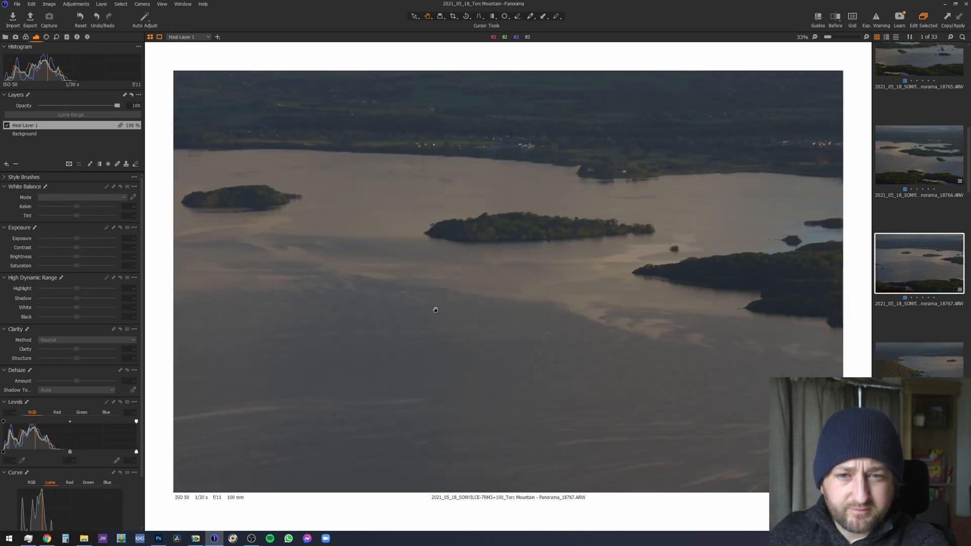
scroll(640, 352, "down", 2)
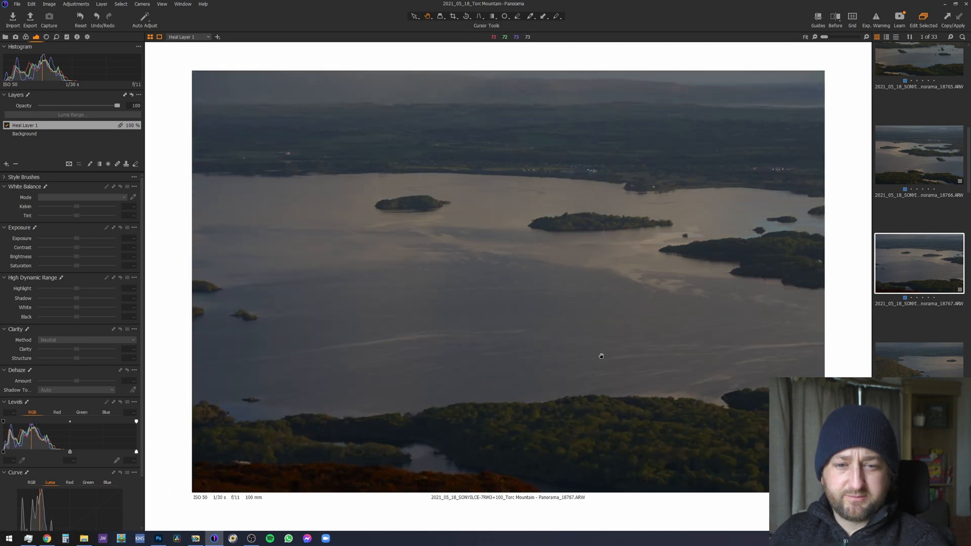
scroll(471, 350, "up", 5)
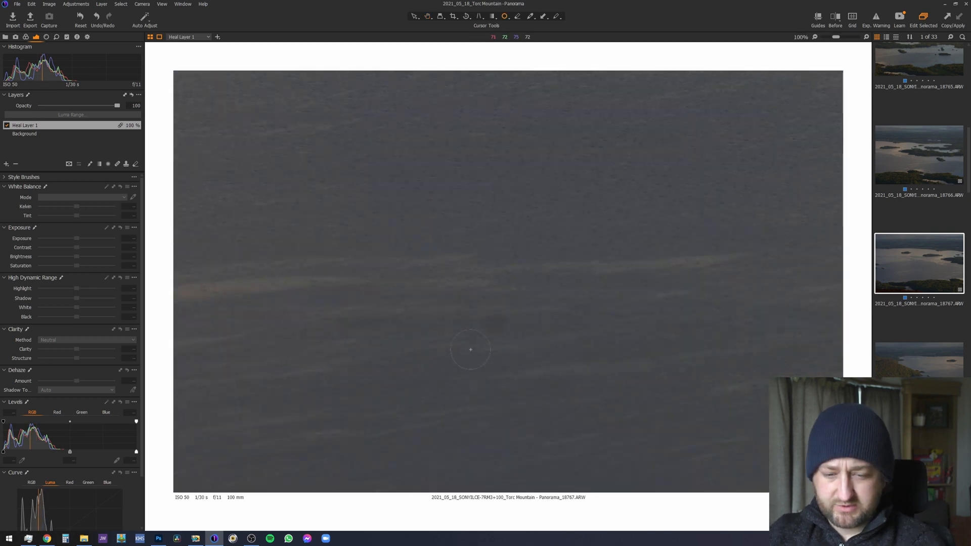
key("q")
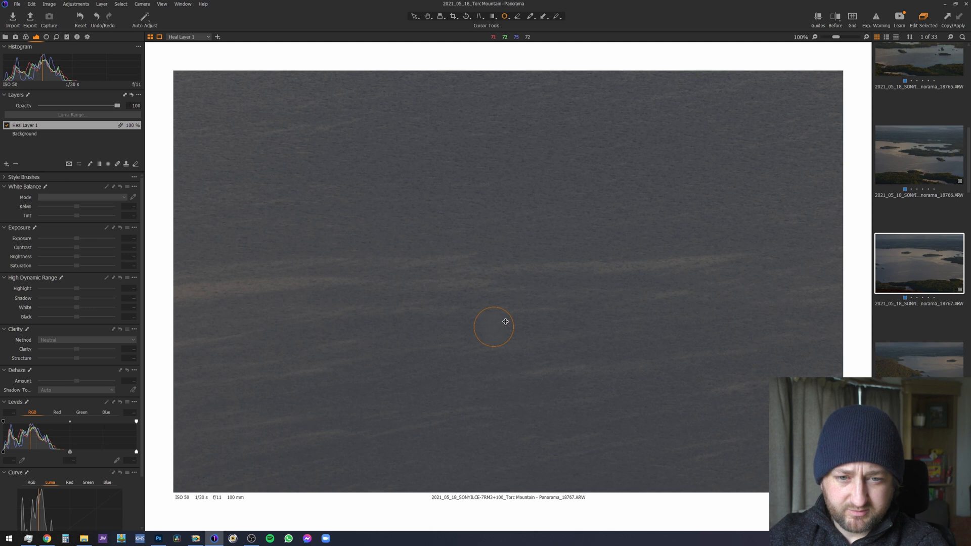
left_click_drag(511, 315, 508, 319)
key("h")
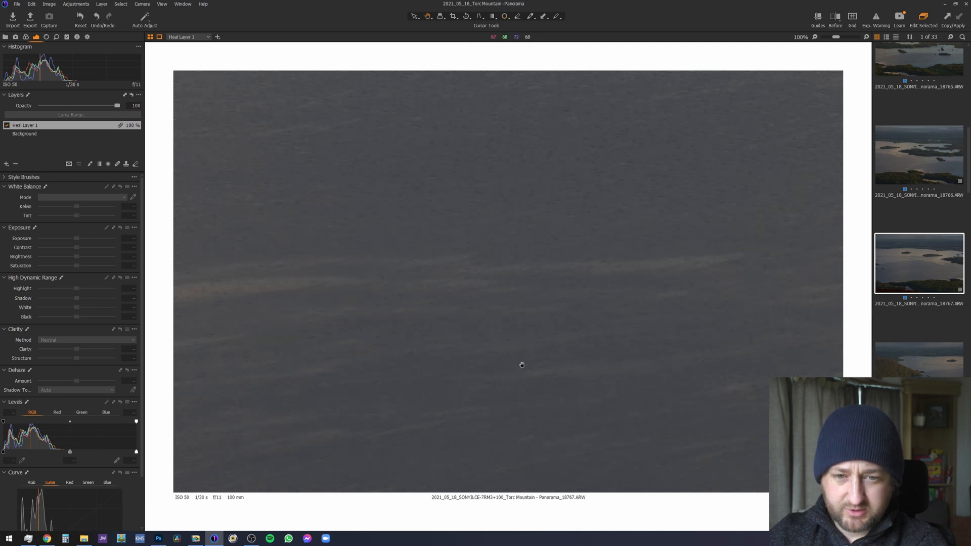
scroll(520, 363, "down", 3)
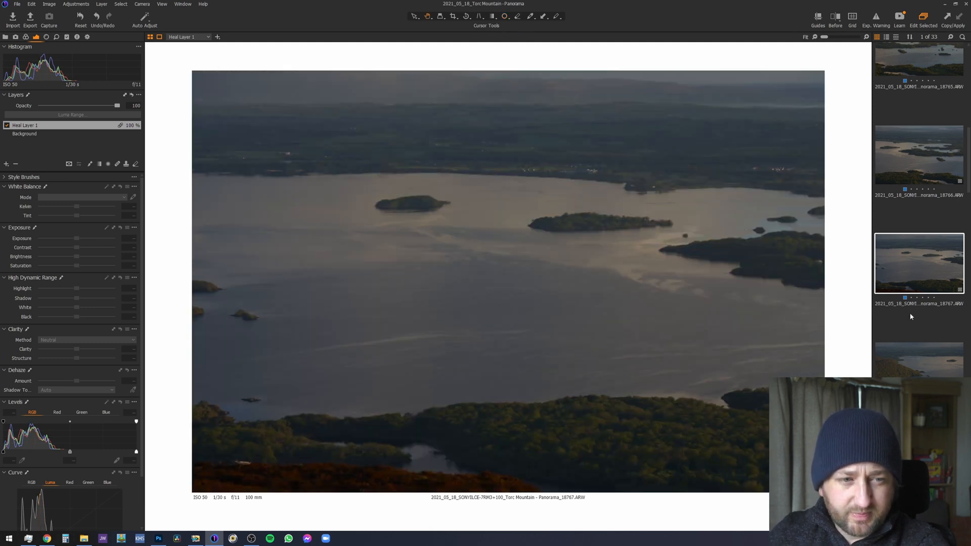
- Review the panorama frames in sequence starting from frame 18760, then go back to frame 18760
left_click(890, 172)
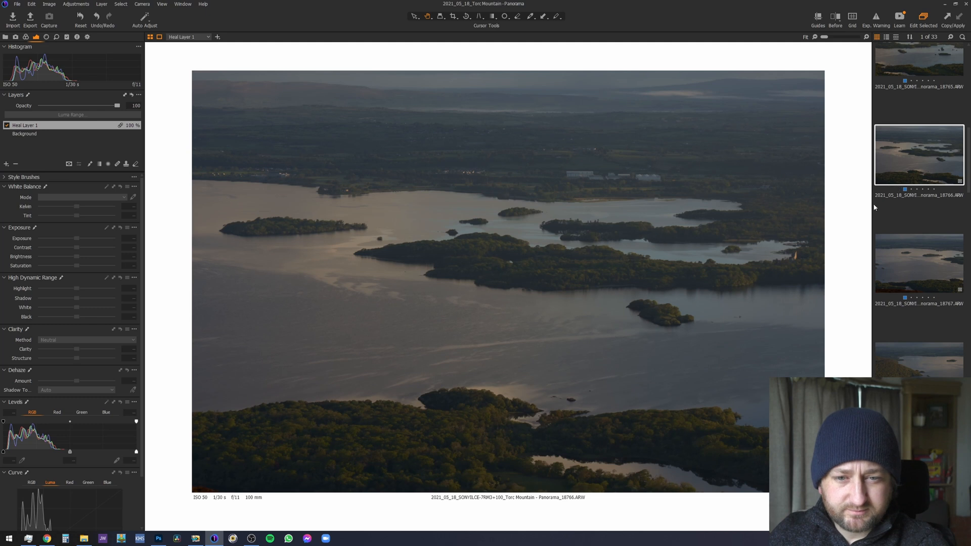
scroll(925, 153, "up", 10)
left_click(919, 121)
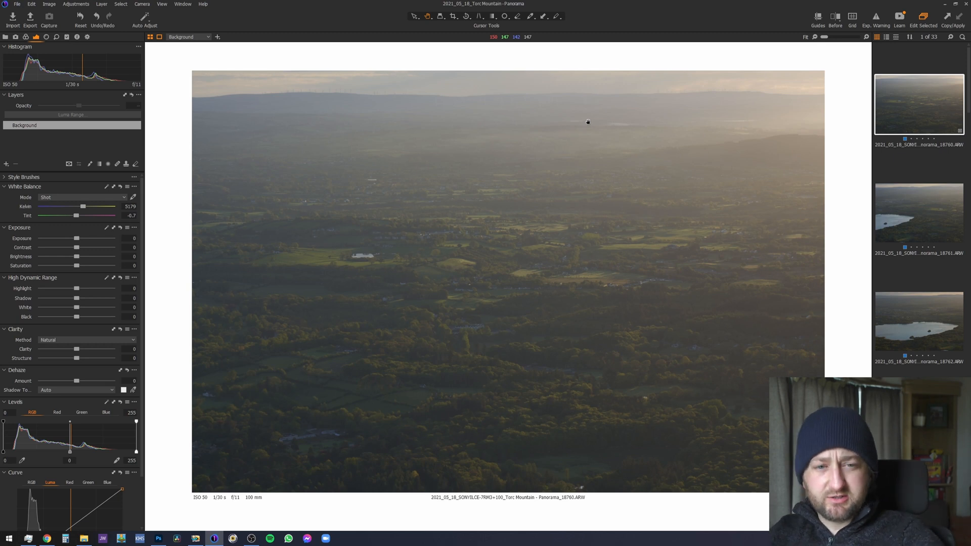
key("Down")
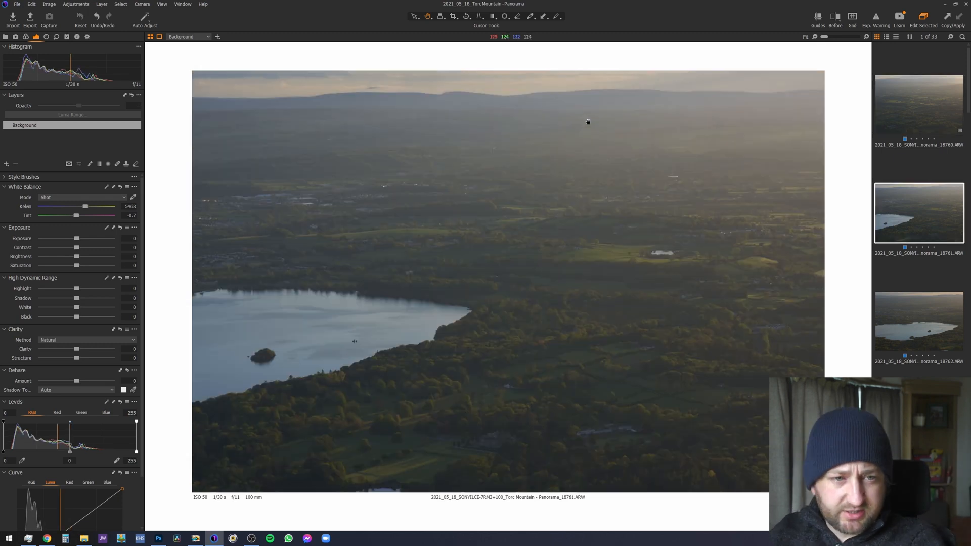
key("Down")
key("Down")
key("Down")
key("Down")
key("Down")
key("Down")
key("Down")
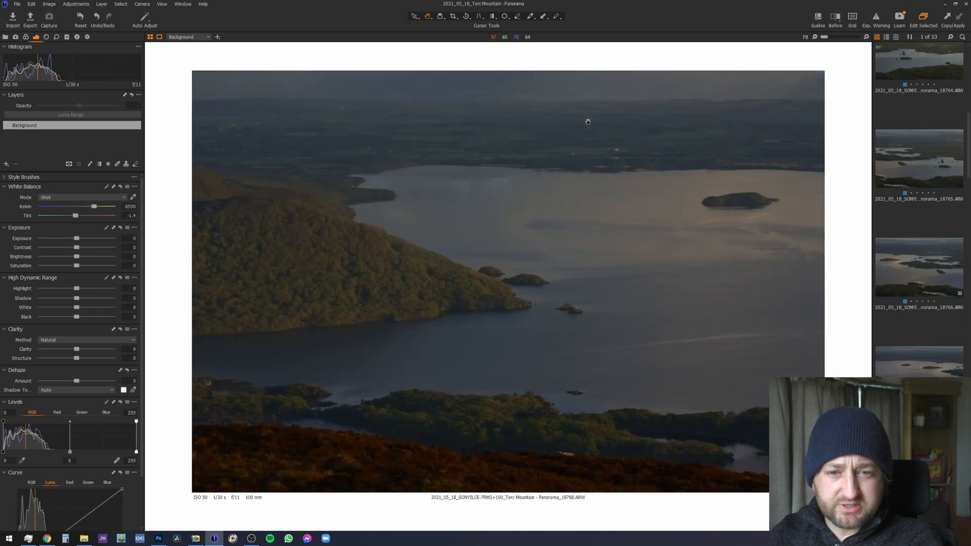
key("Down")
key("Down")
key("Down")
key("Down")
key("Down")
key("Down")
key("Down")
key("Down")
key("Down")
key("Down")
key("Down")
key("Down")
key("Down")
key("Up")
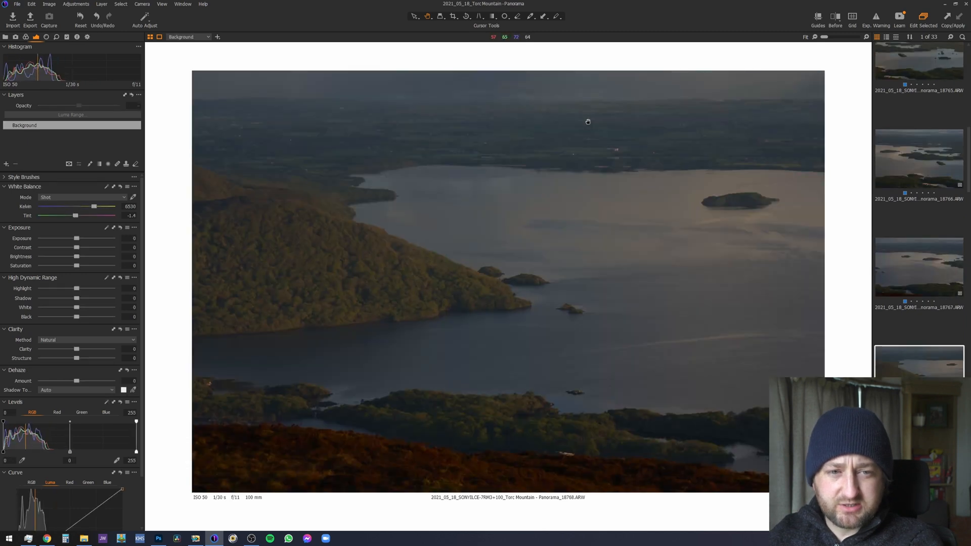
key("Up")
key("Up")
key("Up")
key("Up")
key("Up")
key("Up")
key("Up")
key("Up")
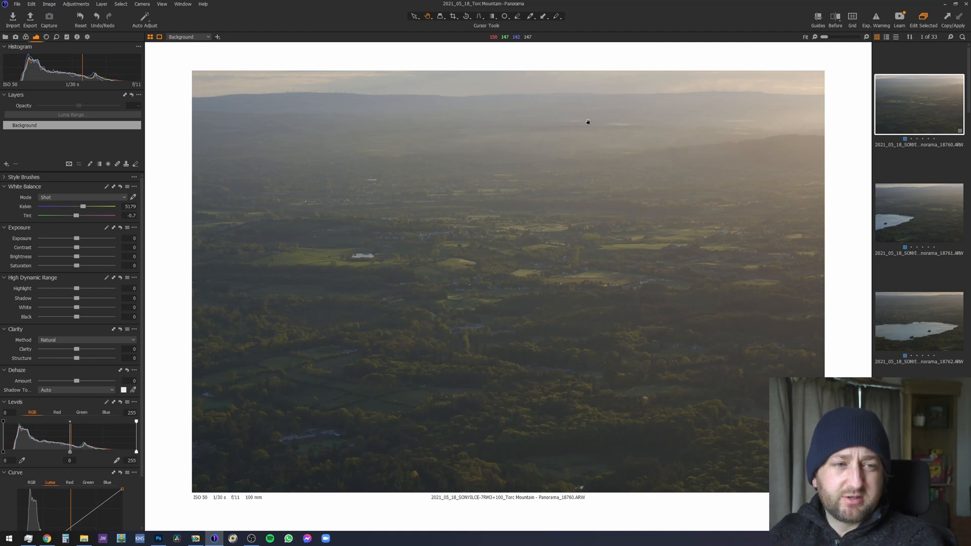
- Flip through the frames again from 18760 up to the mountain and sky frame 18781
key("Down")
key("Up")
key("Down")
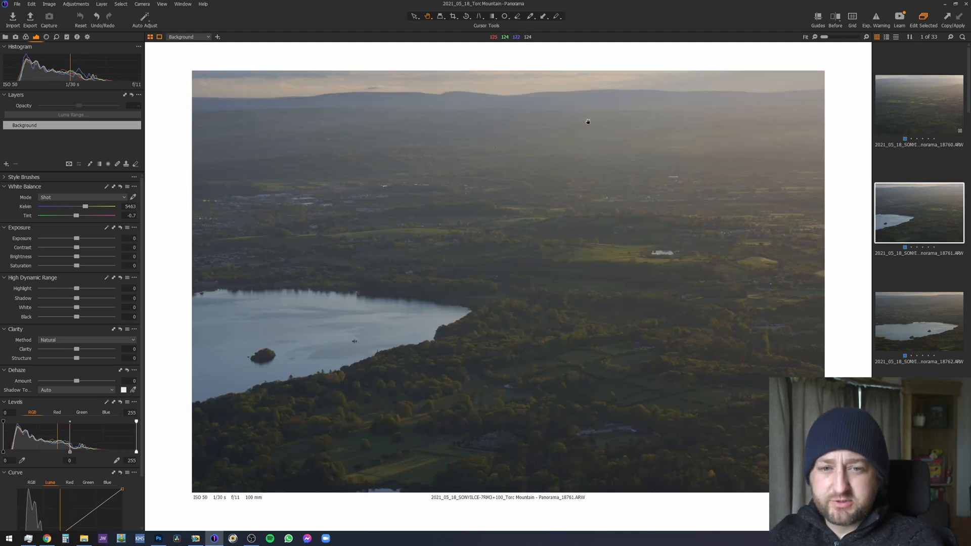
key("Down")
key("Down")
key("Down")
key("Down")
key("Down")
key("Down")
key("Down")
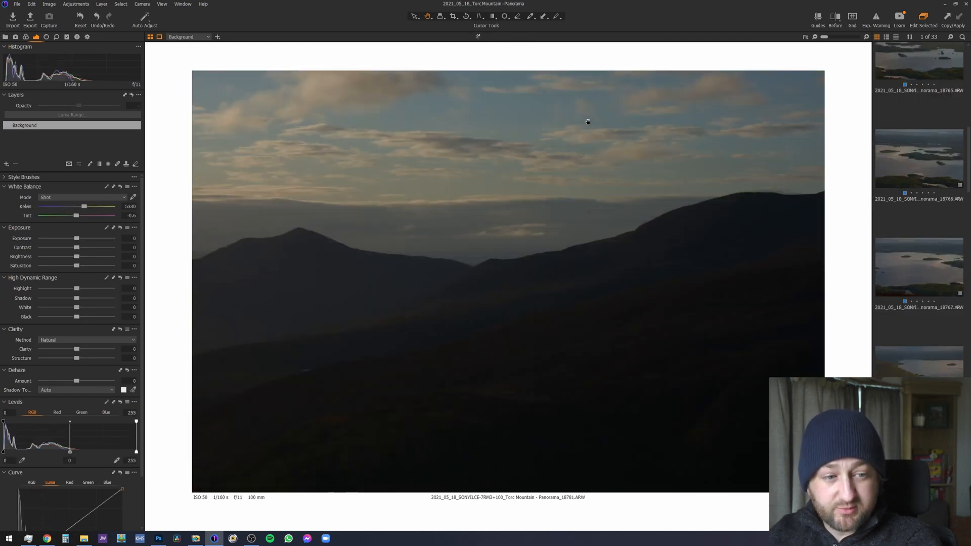
- Return to frame 18760 and lower its High Dynamic Range Highlight to -31
key("Up")
key("Up")
key("Up")
key("Up")
key("Up")
key("Up")
key("Up")
key("Up")
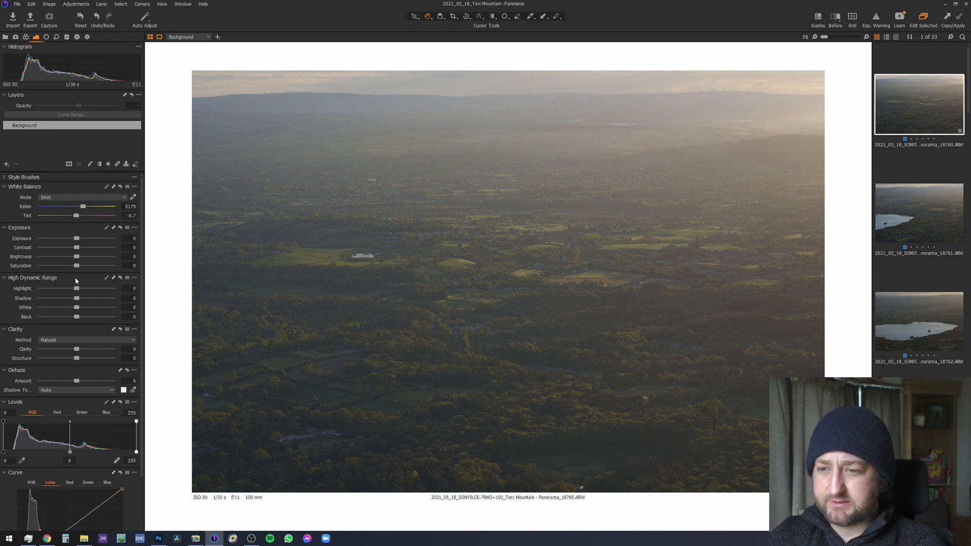
left_click_drag(74, 291, 66, 292)
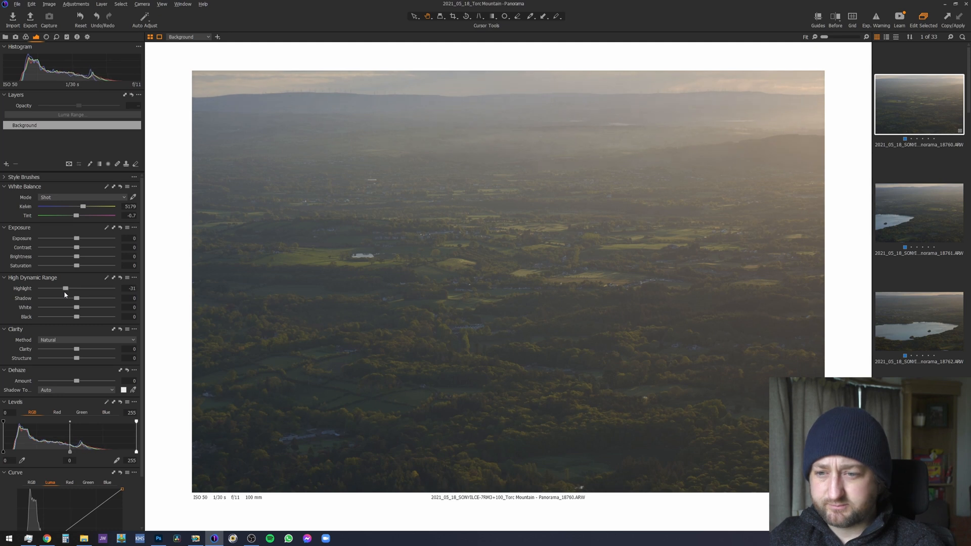
- Reset frame 18760's Highlight, set White to 60 and Black to -60, and raise Clarity and Structure to 10 each
double_click(65, 291)
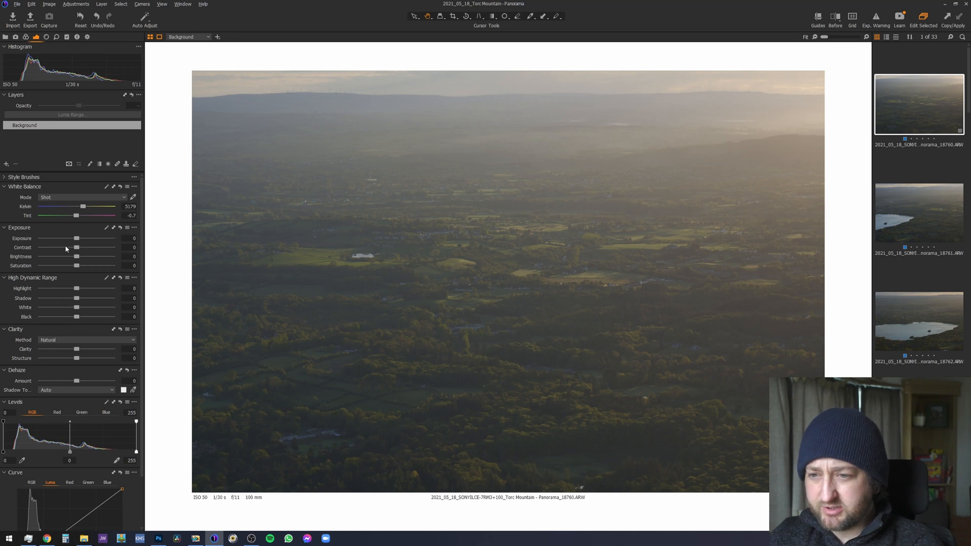
left_click_drag(76, 308, 55, 318)
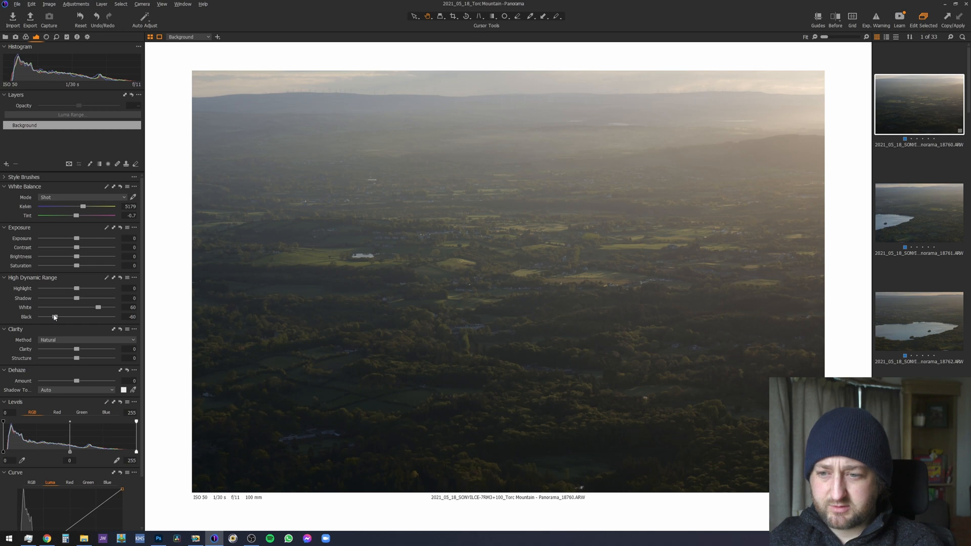
left_click_drag(77, 358, 80, 353)
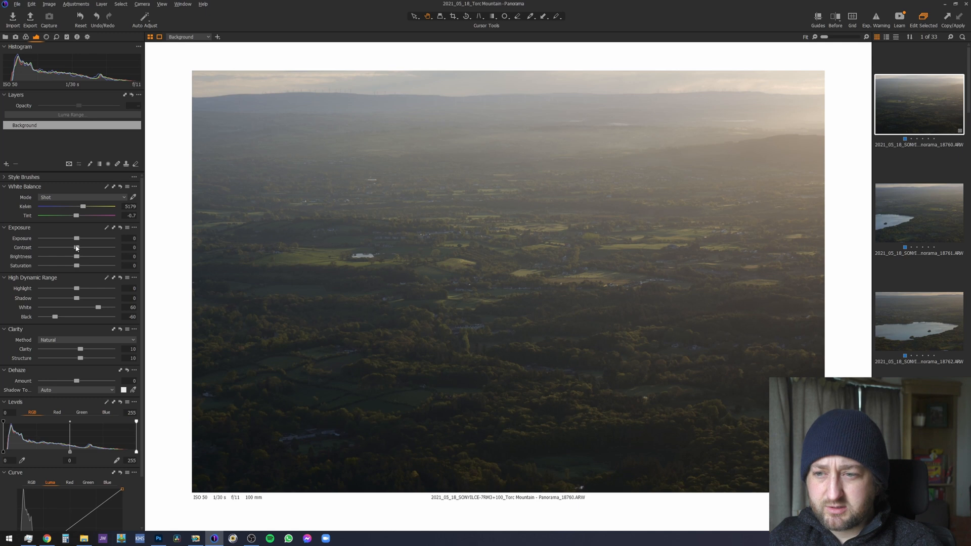
- Set Contrast and Saturation to 5, High Dynamic Range Highlight to -20 and Shadow to 15 on frame 18760
scroll(76, 248, "up", 5)
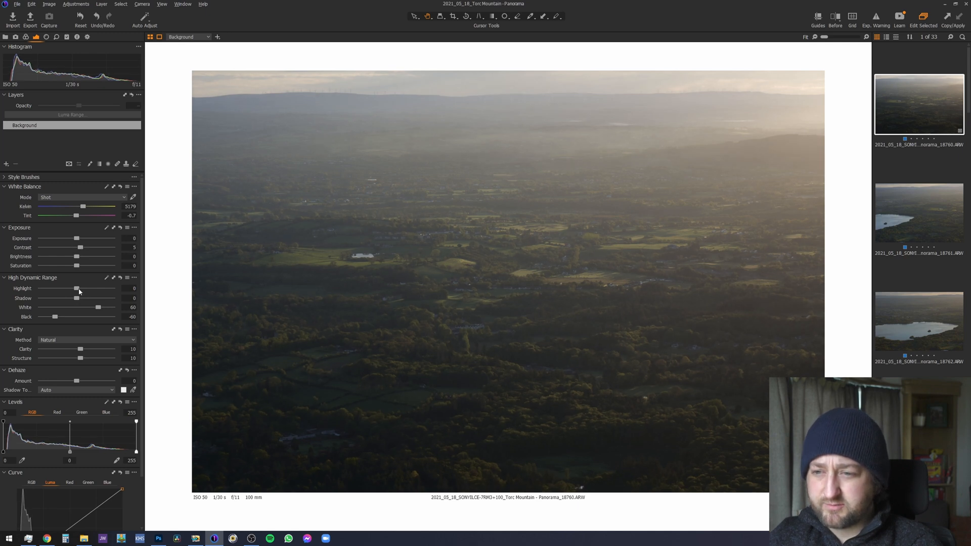
scroll(79, 268, "up", 1)
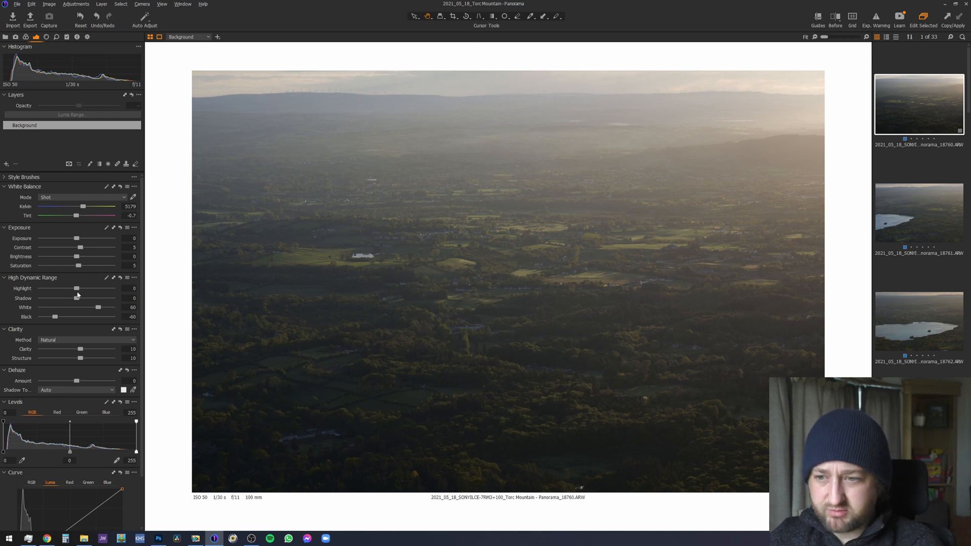
left_click_drag(76, 288, 68, 290)
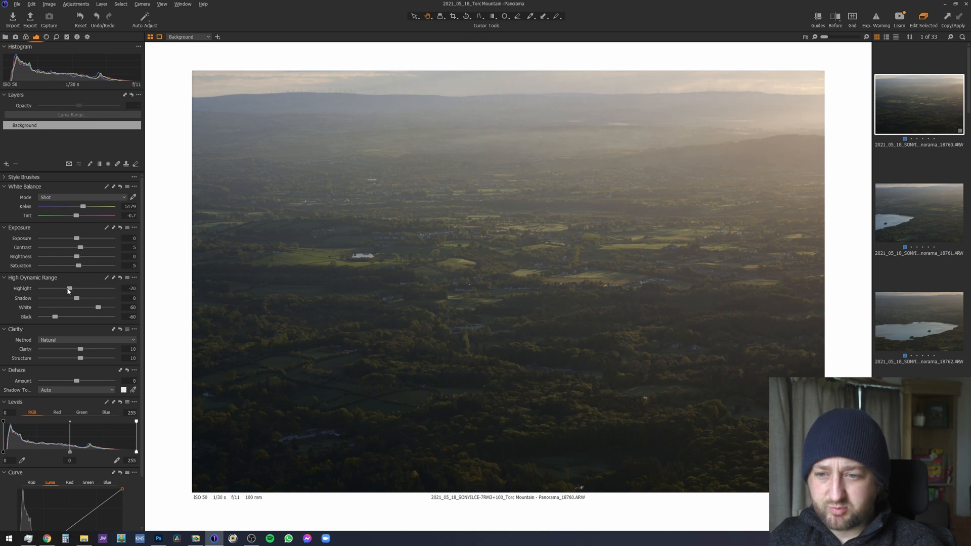
left_click(82, 299)
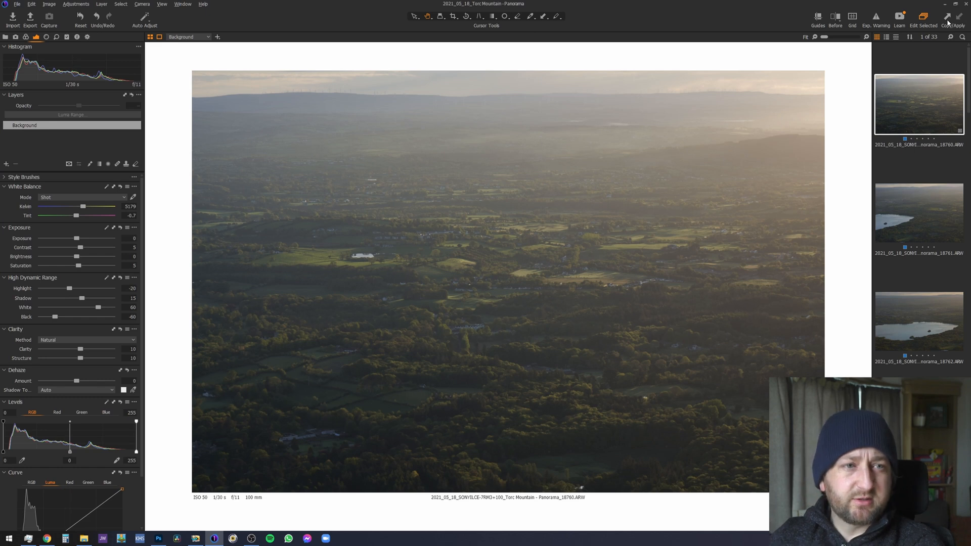
- Copy the adjustments from frame 18760, apply them to all frames from 18760 through 18768, and clear the selection
scroll(906, 242, "down", 5)
scroll(905, 241, "down", 2)
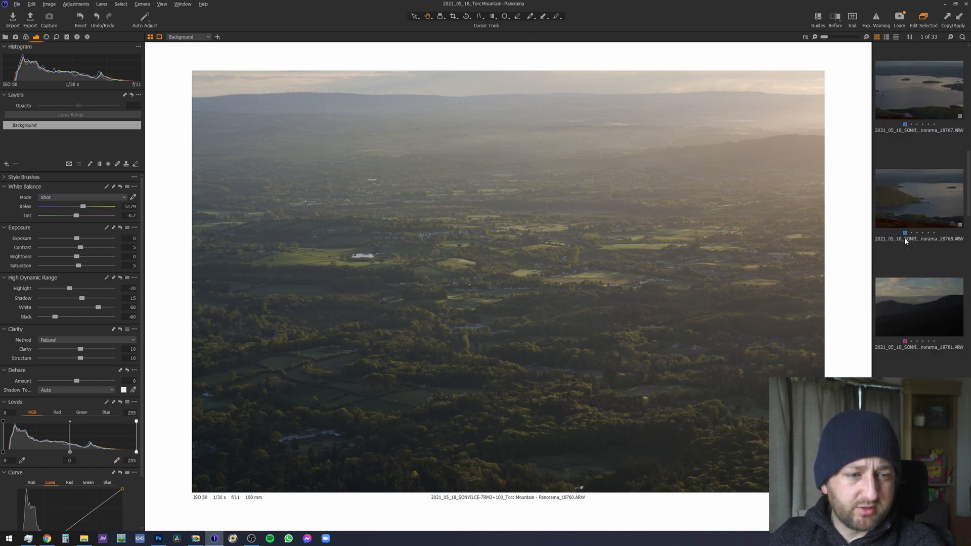
left_click(903, 202, "shift")
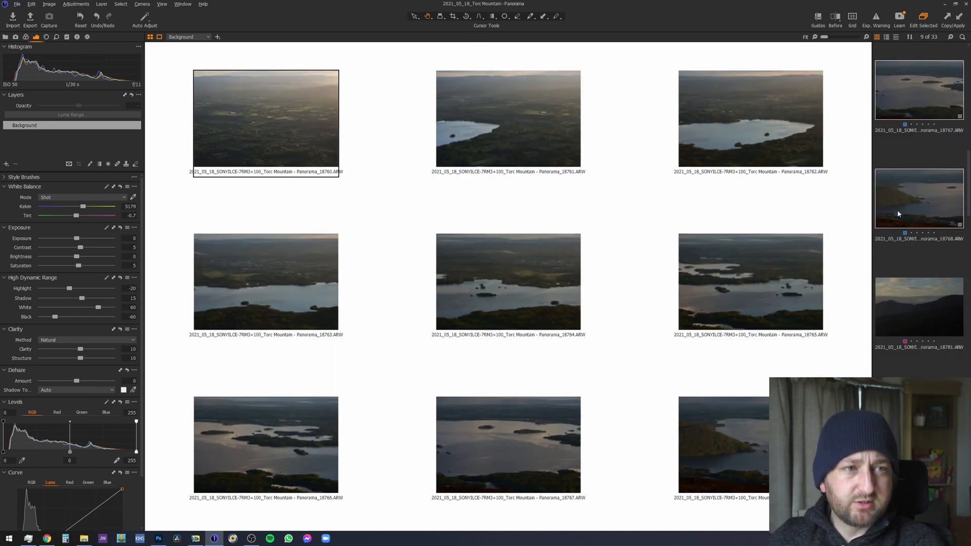
scroll(890, 250, "up", 7)
left_click(912, 161)
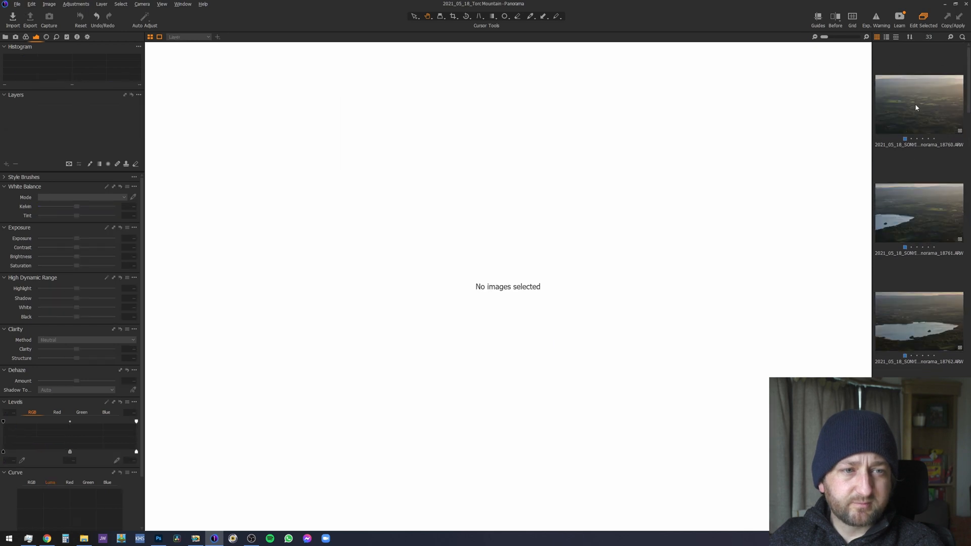
- Review the applied adjustments frame by frame from 18760 through 18768
left_click(915, 108)
key("Down")
key("Down")
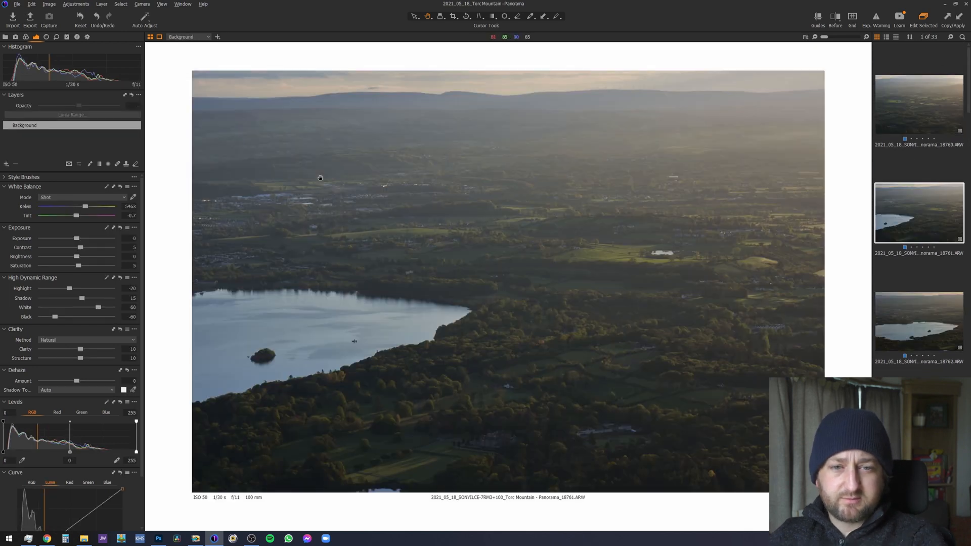
key("Down")
key("Down")
key("Down")
key("Down")
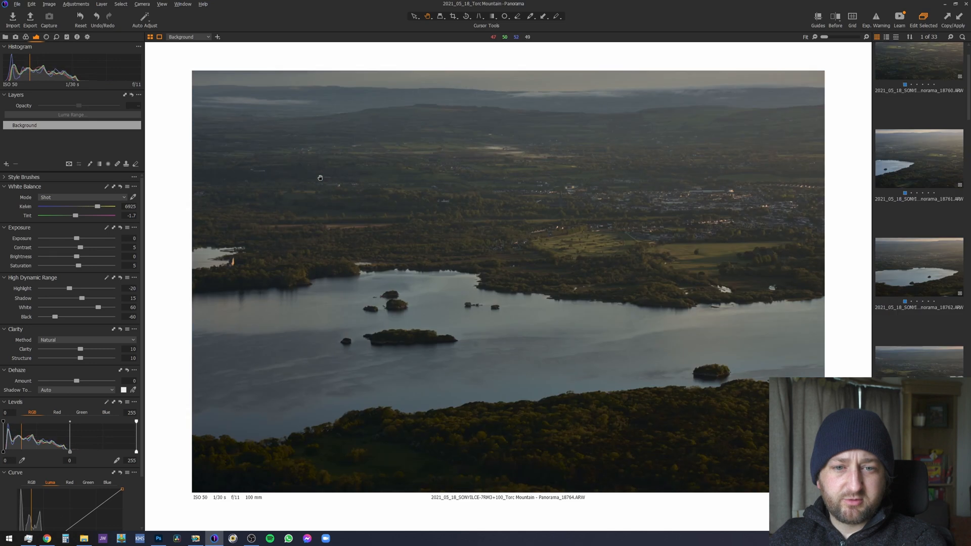
key("Down")
key("Down")
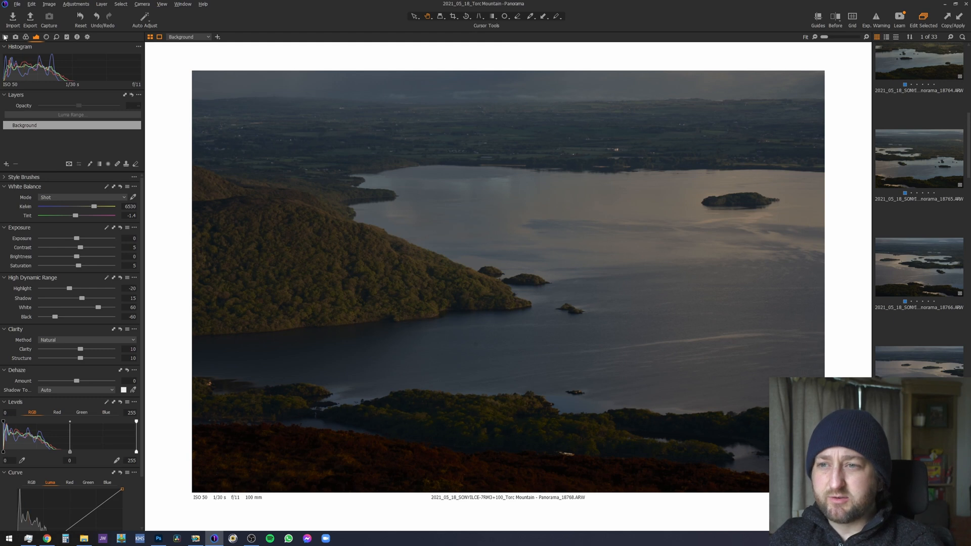
- Filter the session by the Blue color tag so only the single-exposure panorama frames are listed
left_click(5, 37)
scroll(900, 303, "up", 5)
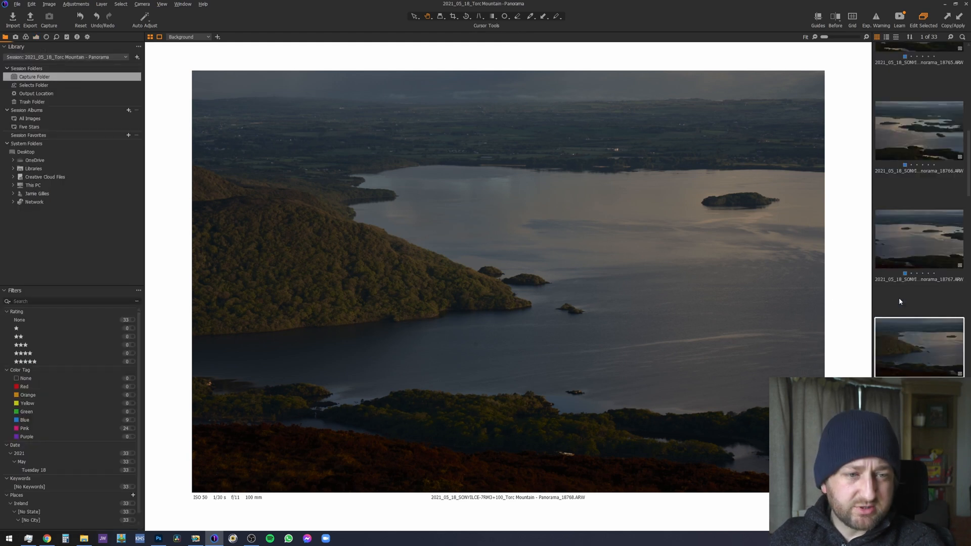
scroll(899, 301, "down", 5)
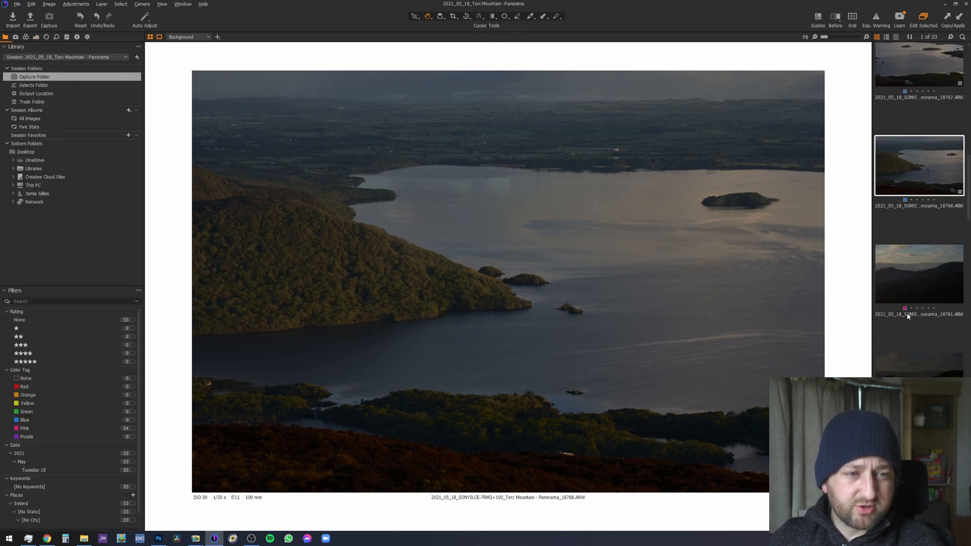
left_click(908, 300)
left_click(906, 197)
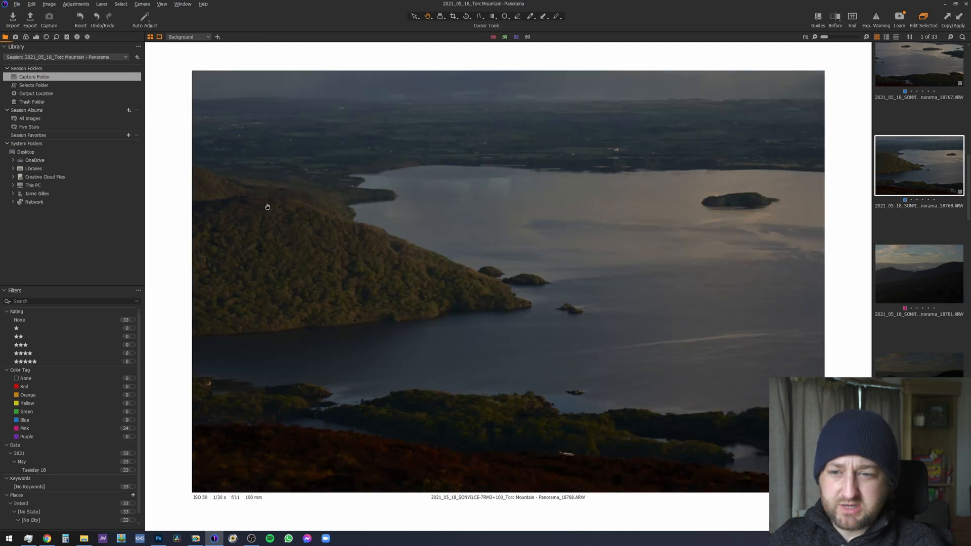
left_click(133, 420)
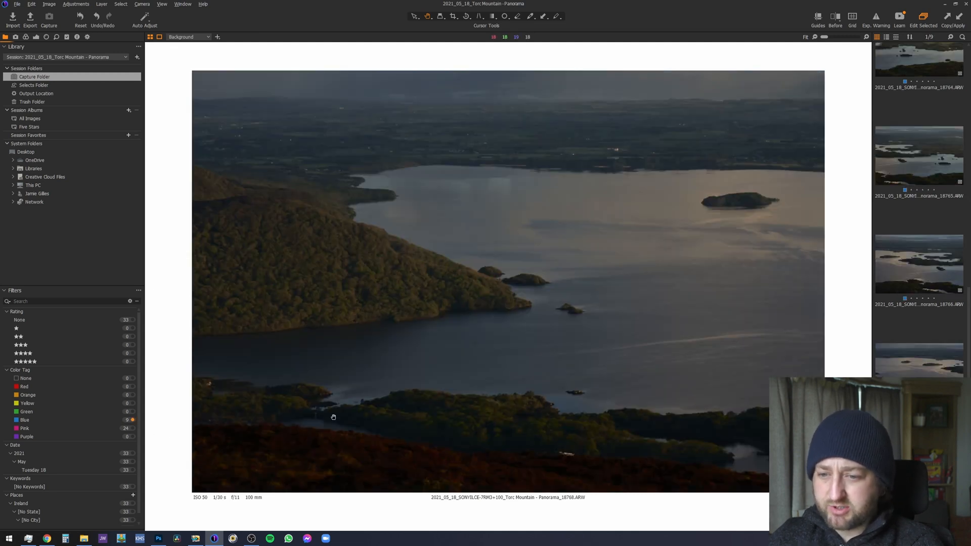
scroll(877, 353, "up", 3)
scroll(888, 321, "down", 5)
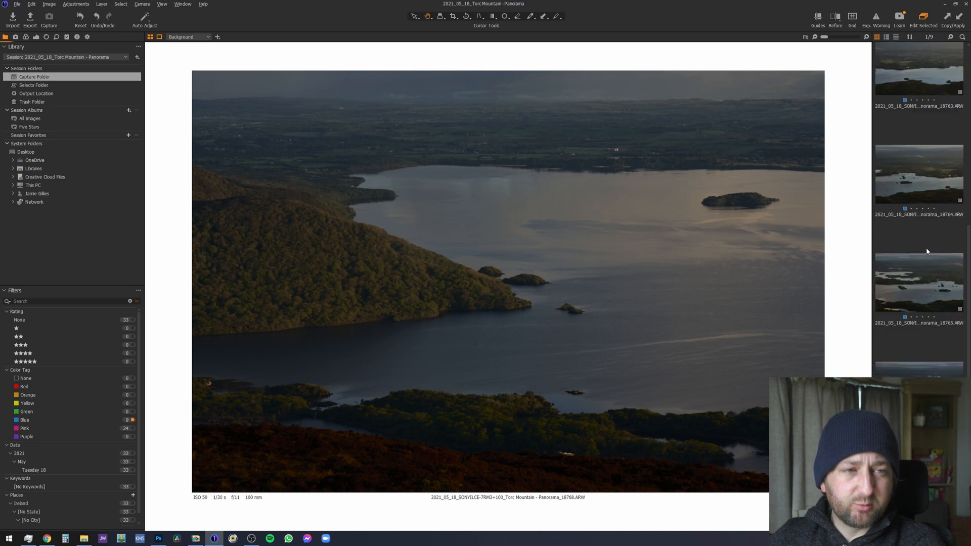
scroll(919, 282, "up", 5)
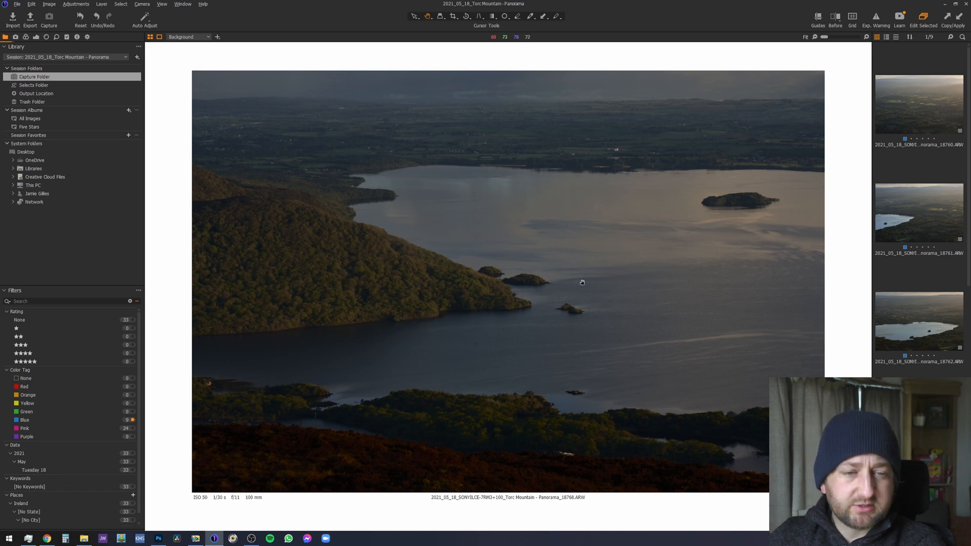
- Inspect the detail of frame 18760 up close, from the fields to the hazy horizon, and return to the fitted view
left_click(917, 111)
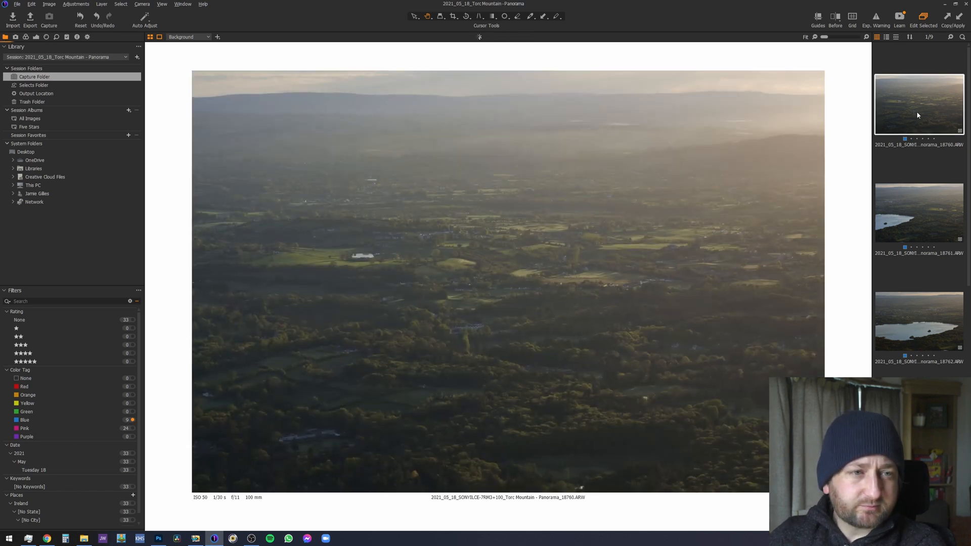
left_click(588, 248)
left_click(588, 249)
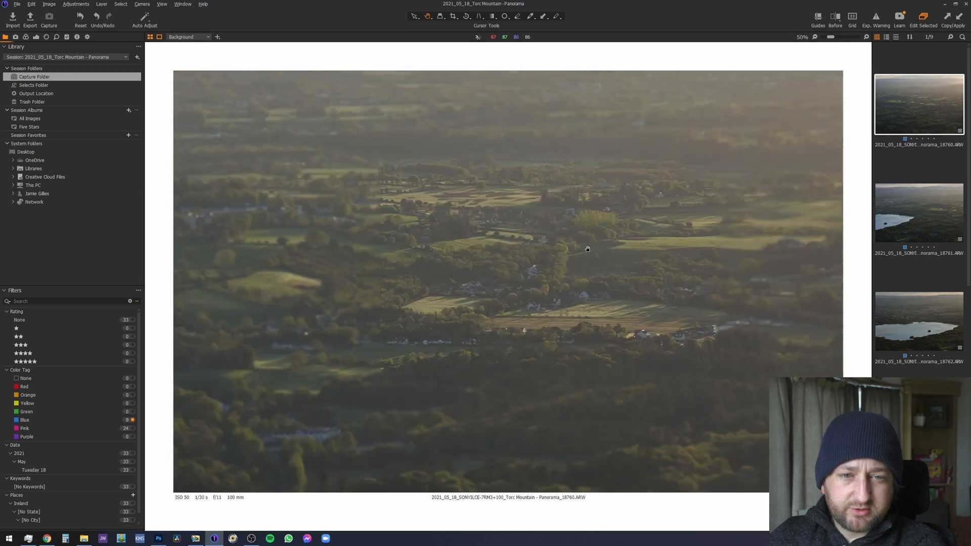
scroll(298, 80, "up", 4)
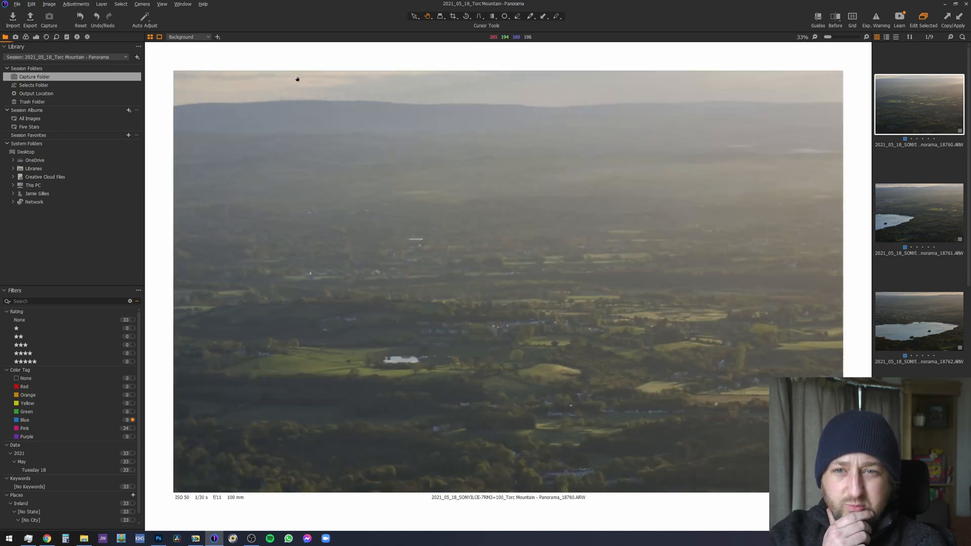
scroll(361, 172, "down", 2)
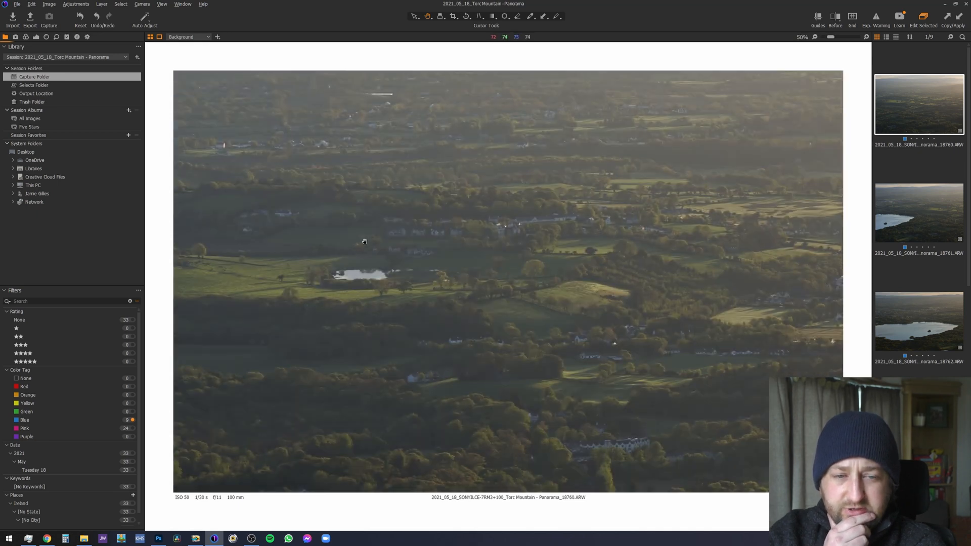
scroll(364, 242, "down", 2)
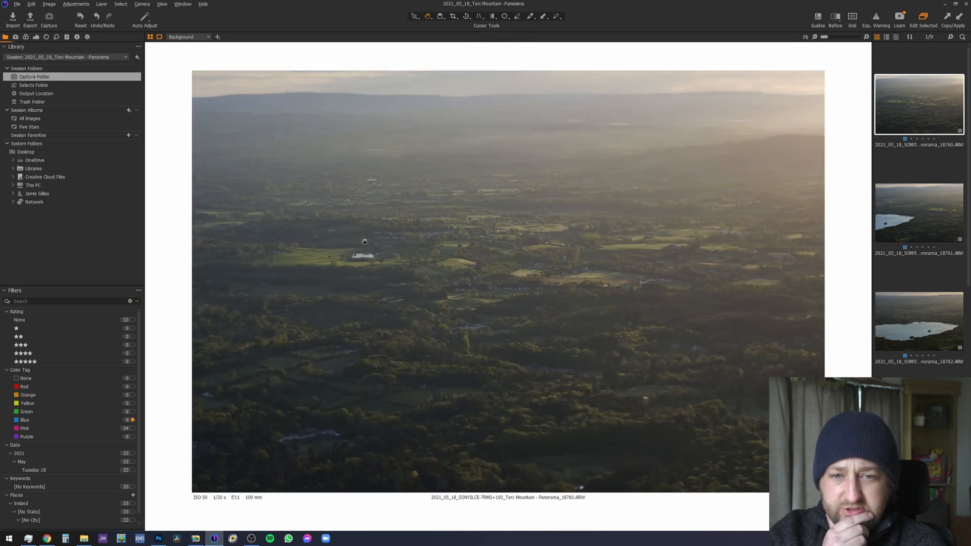
- Compare the color and tone of the filtered frames from 18760 to 18765, and go back to frame 18760
left_click(939, 216)
left_click(26, 36)
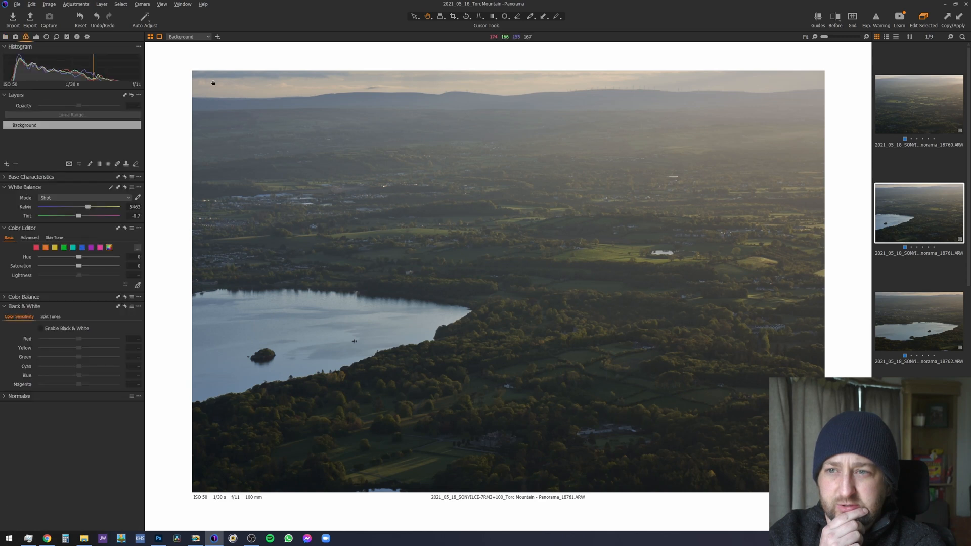
left_click(913, 107)
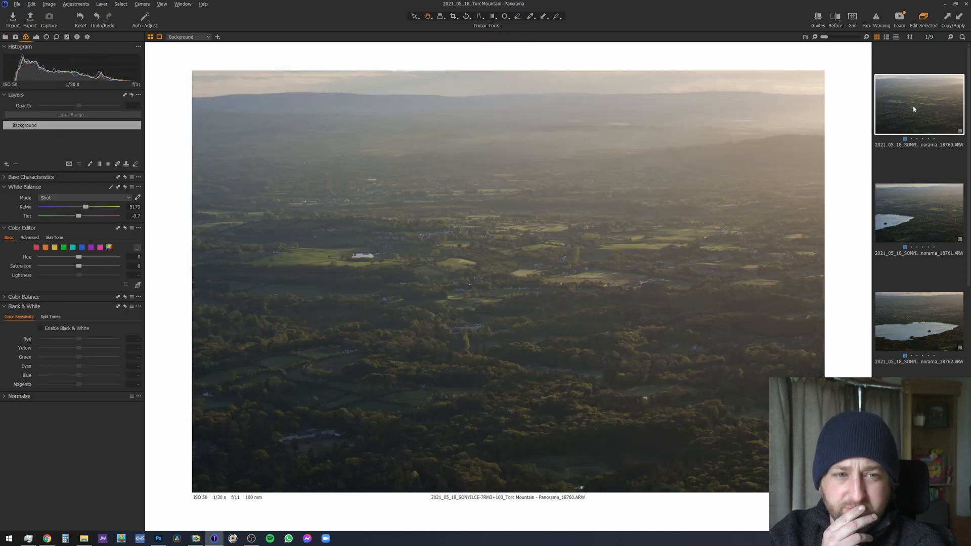
key("Down")
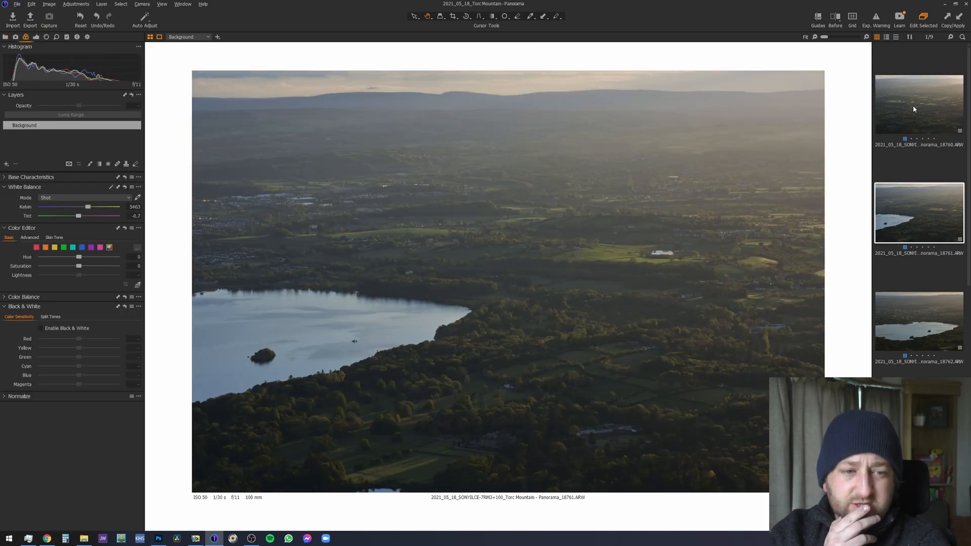
key("Down")
key("Down")
key("Down")
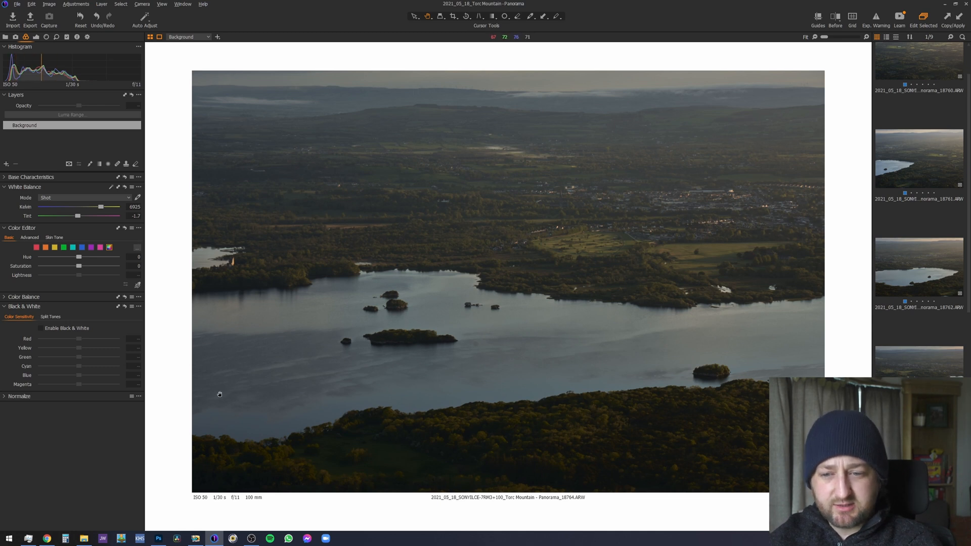
scroll(920, 351, "down", 1)
scroll(920, 350, "down", 4)
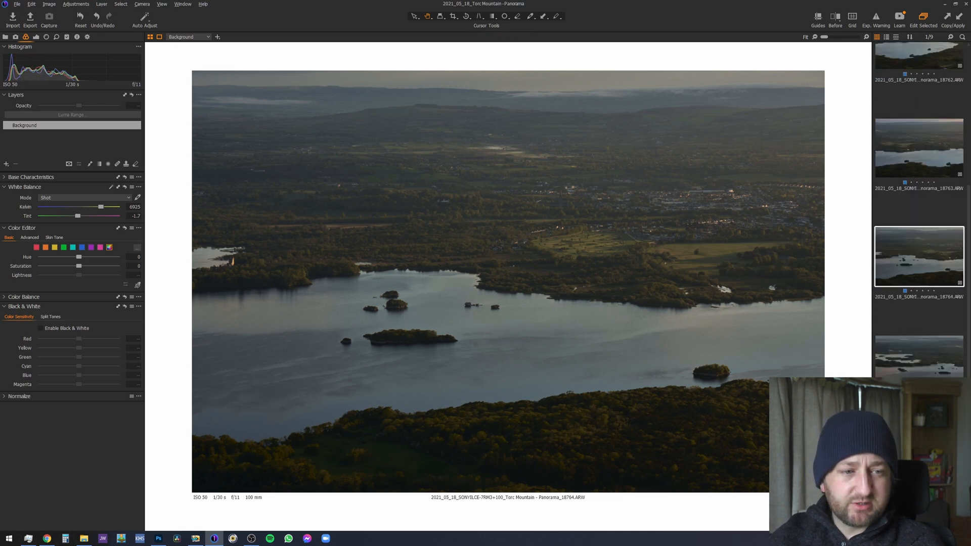
left_click(919, 373)
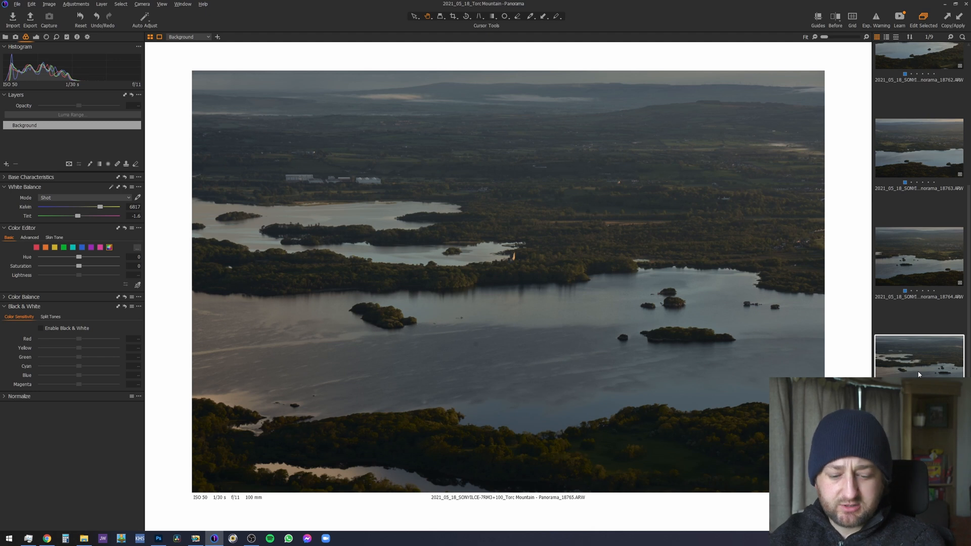
key("Up")
key("Up")
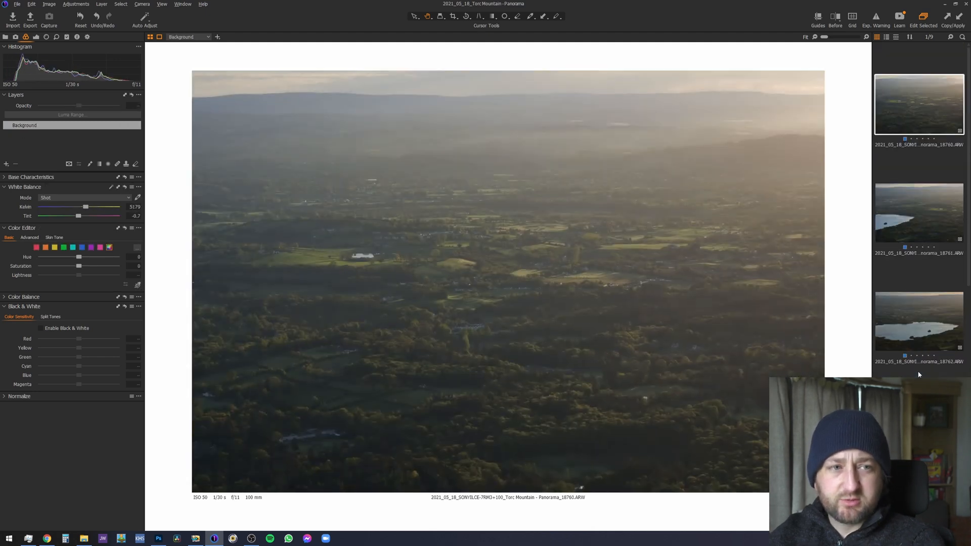
- Set frame 18760's lens correction profile to the Sigma 120-400mm F4.5-5.6 DG APO OS HSM (Canon EF) and keep that frame selected
left_click(46, 37)
left_click(57, 70)
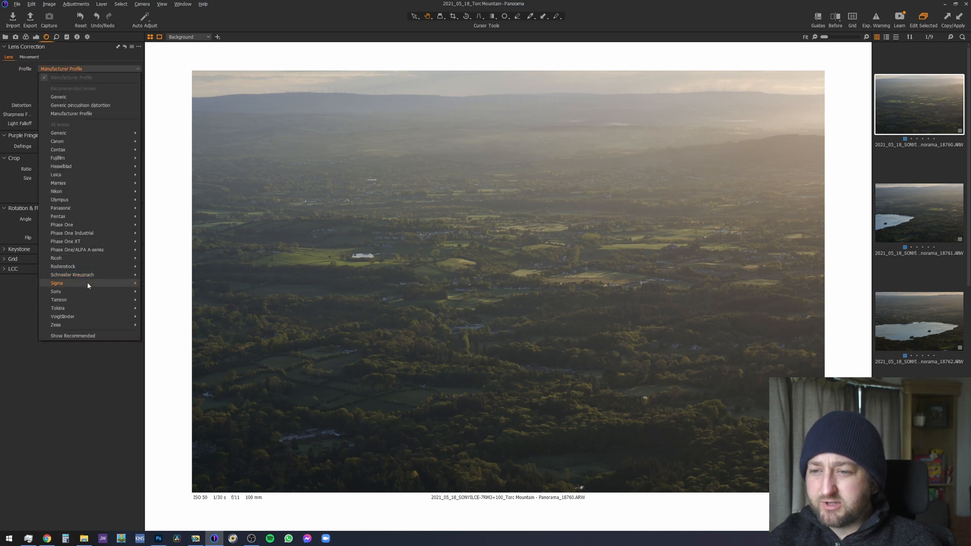
mouse_move(87, 285)
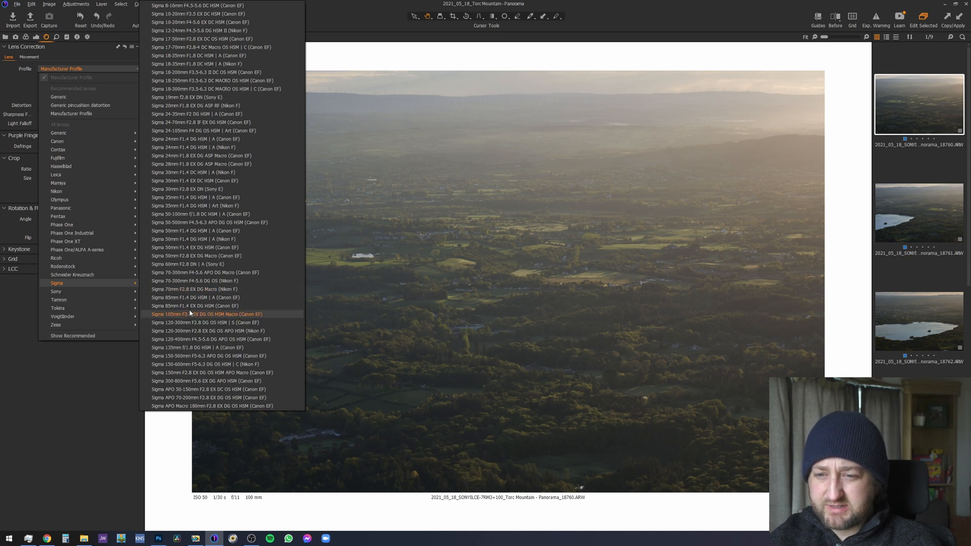
left_click(190, 339)
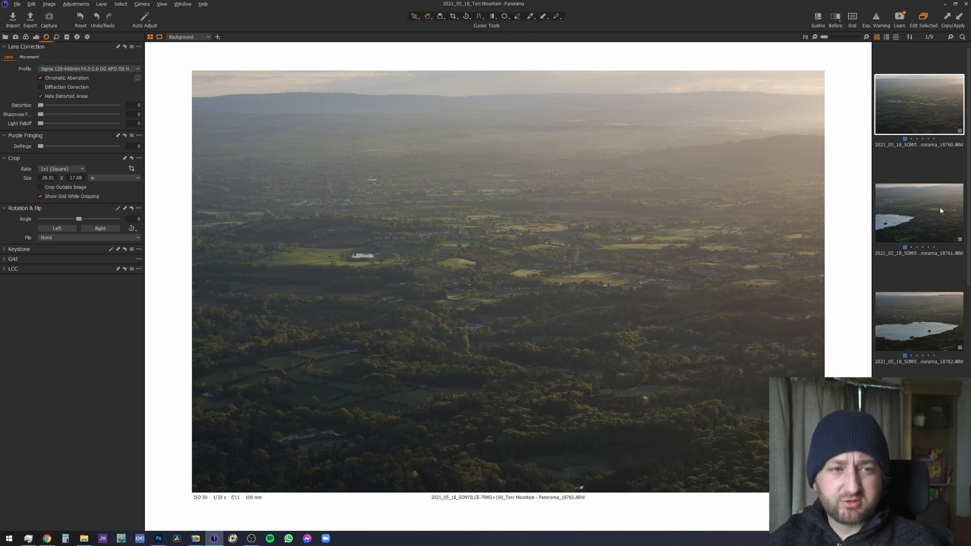
left_click(934, 188)
left_click(932, 81)
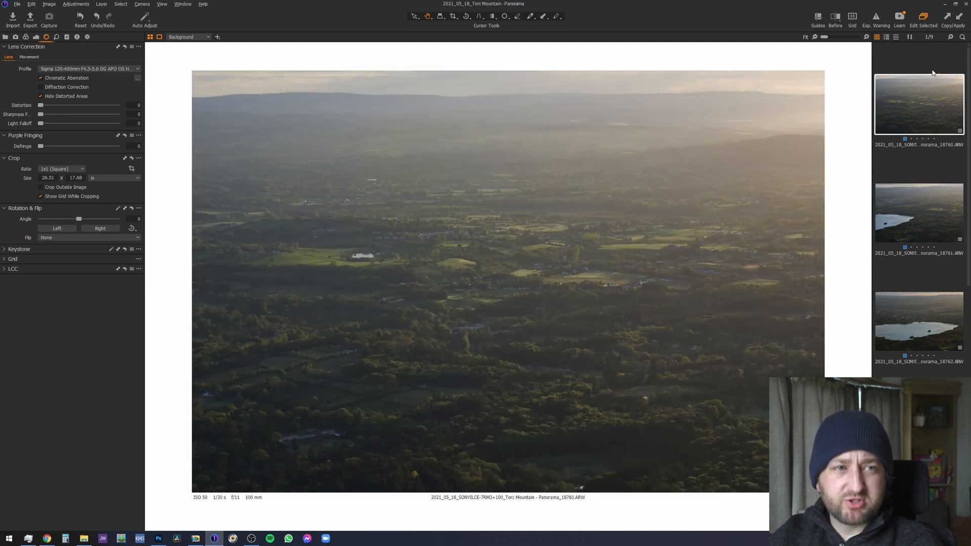
- View the last panorama frame, 18768, and return to frame 18760
scroll(927, 234, "down", 6)
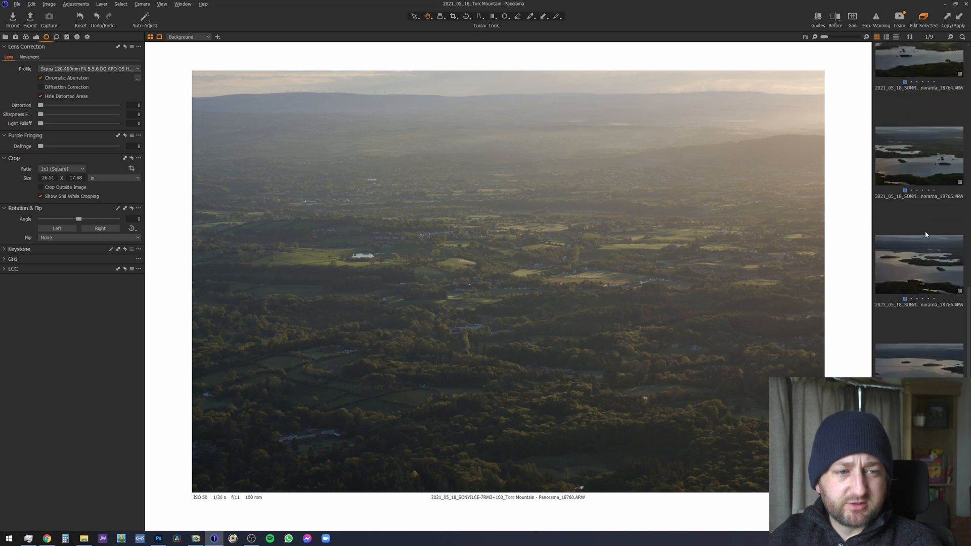
key("ctrl+a")
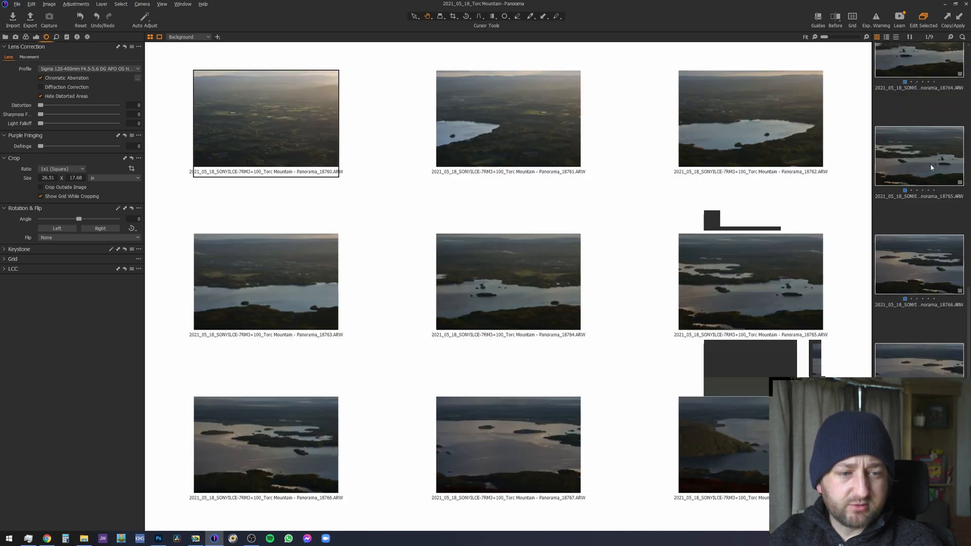
left_click(917, 369)
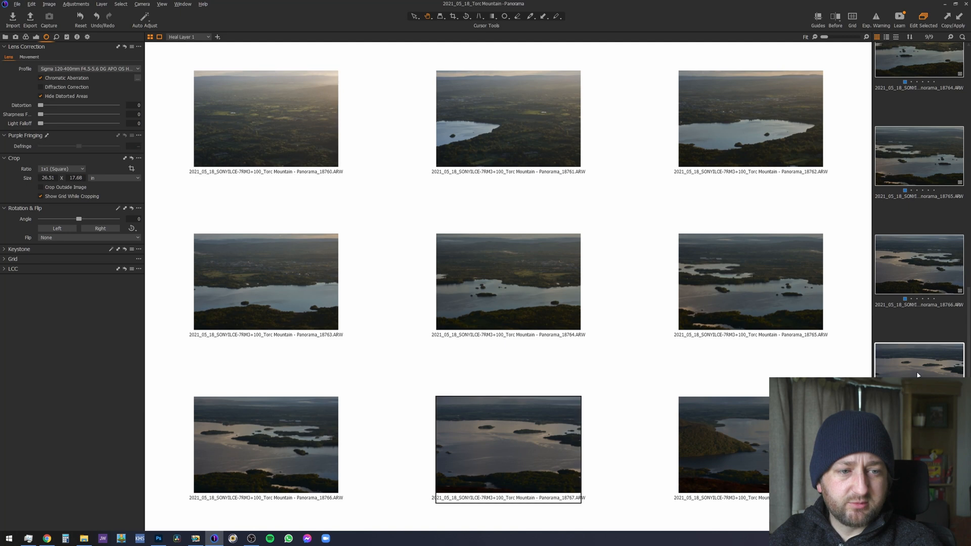
left_click(917, 434)
left_click(918, 475)
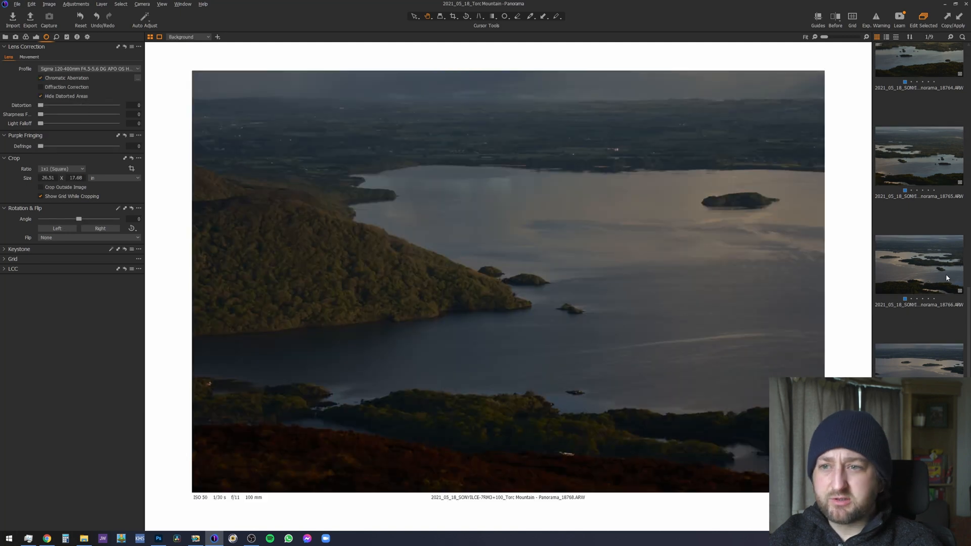
scroll(921, 263, "up", 5)
left_click(913, 110)
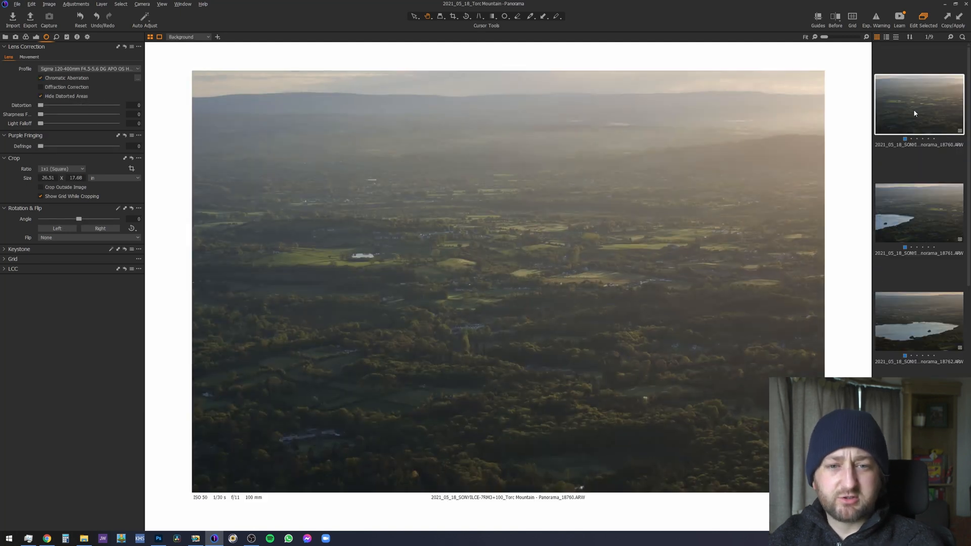
- Step through the filtered frames from 18760 to 18768 and back to compare their brightness and color
key("Down")
key("Down")
key("Down")
key("Down")
key("Down")
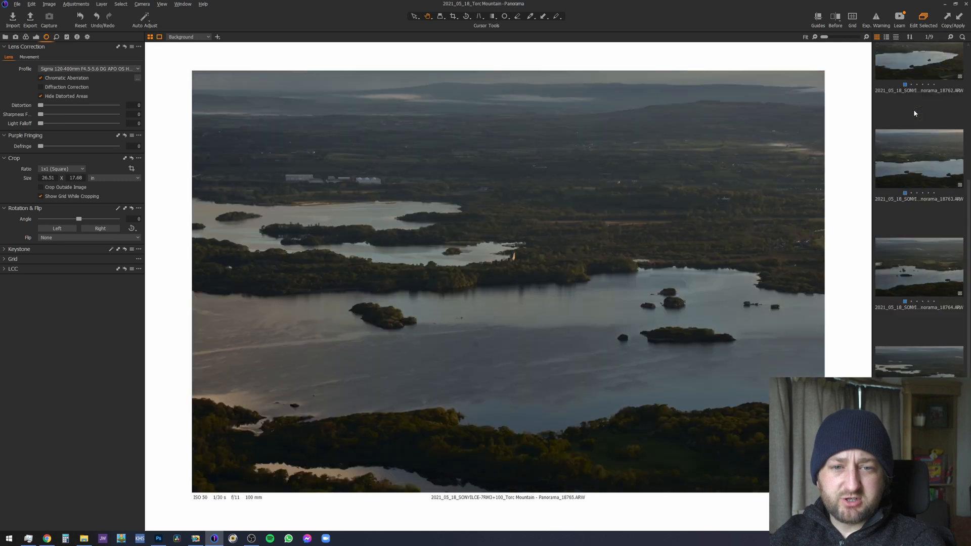
key("Down")
key("Down")
key("Down")
key("Up")
key("Up")
key("Up")
key("Up")
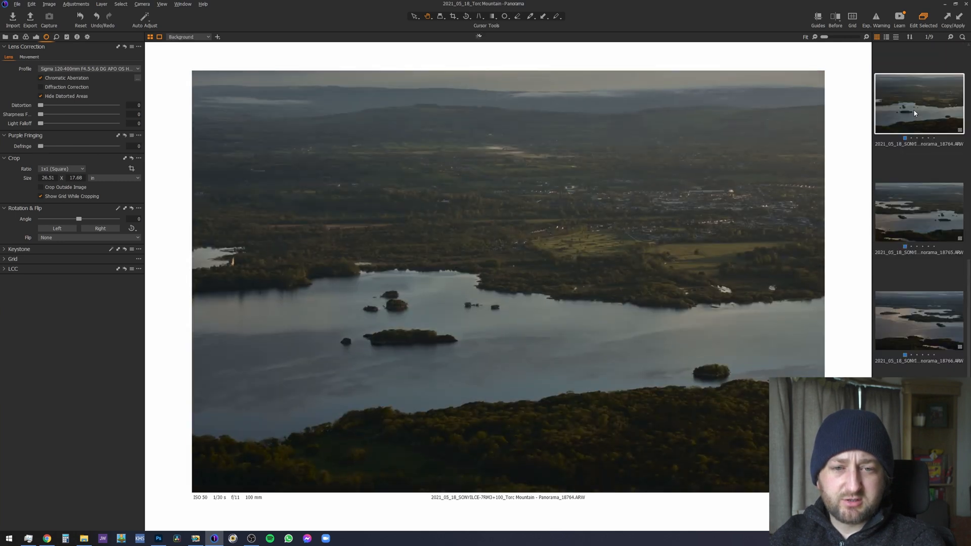
key("Up")
key("Up")
key("Up")
key("Up")
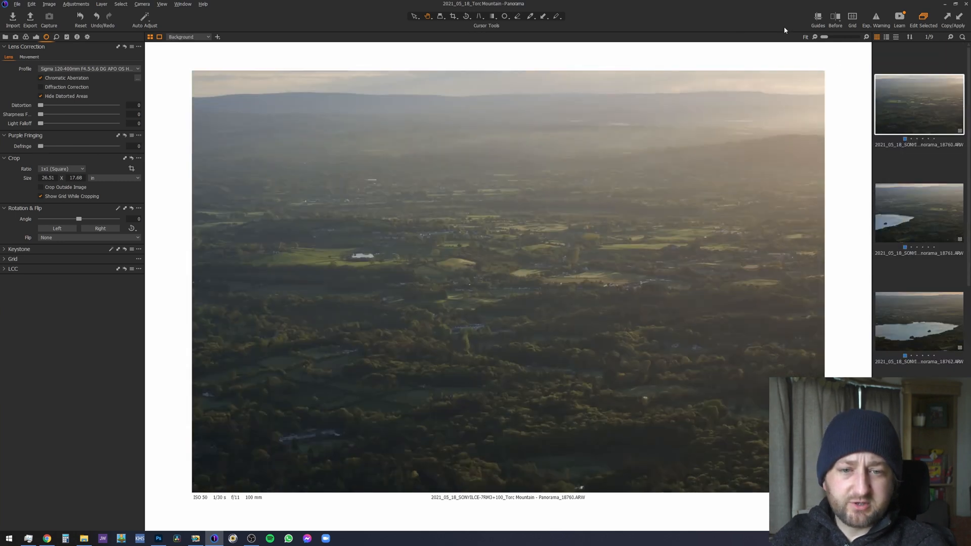
- Select all nine frames and choose Adobe RGB (1998) as the ICC profile of the Export For HDR recipe
scroll(939, 360, "down", 5)
scroll(939, 358, "down", 1)
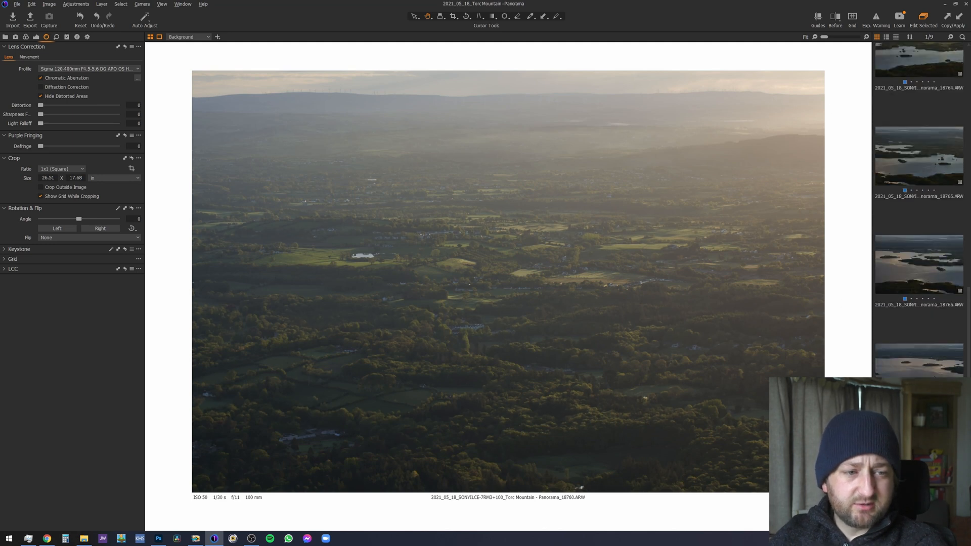
key("ctrl+a")
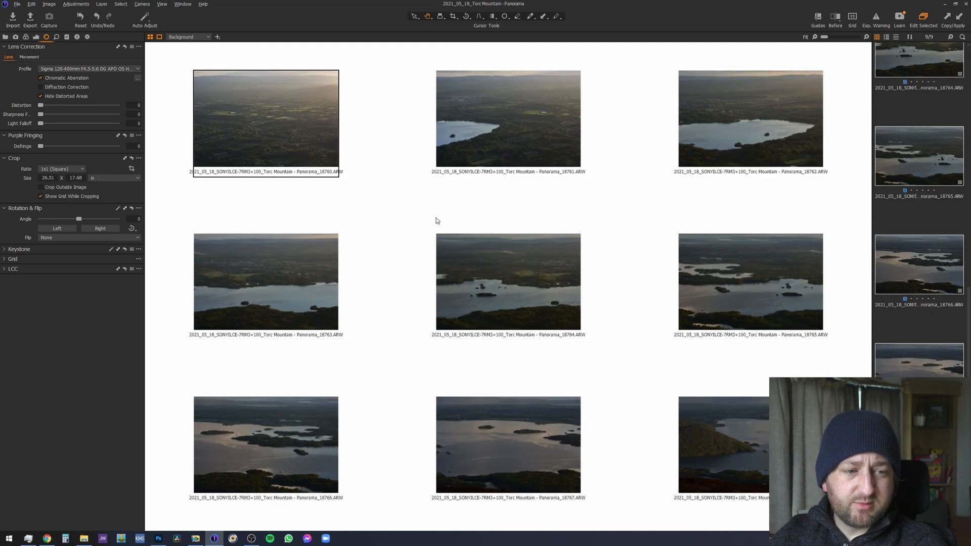
left_click(87, 37)
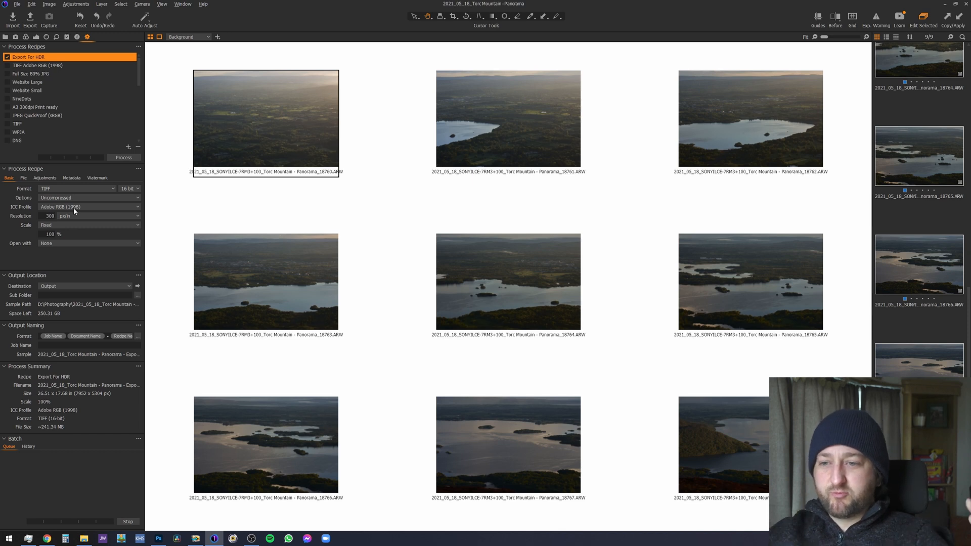
left_click(74, 207)
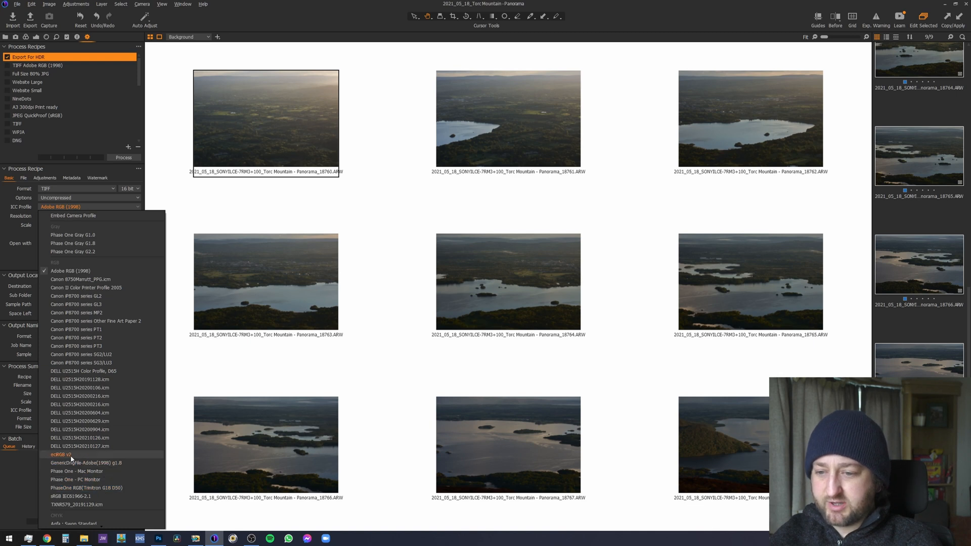
left_click(57, 273)
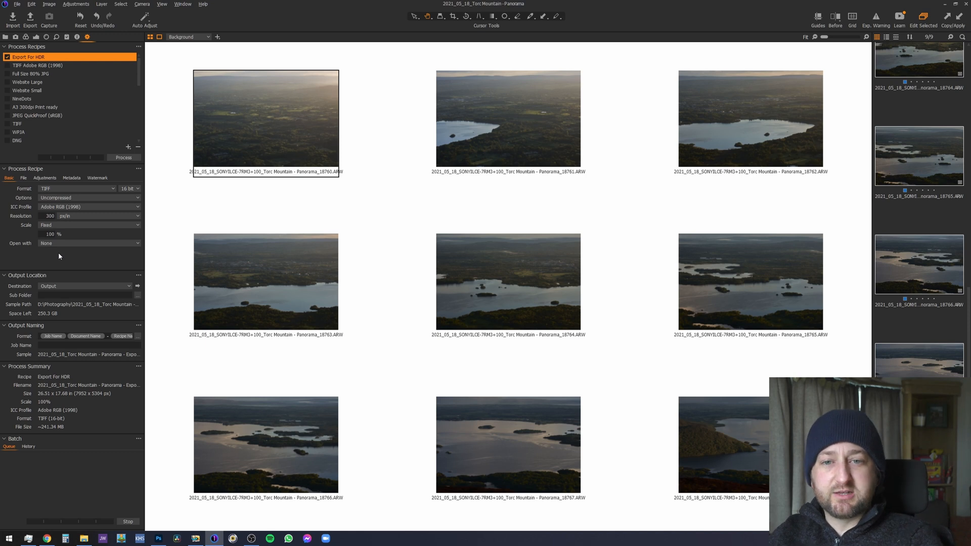
left_click(132, 189)
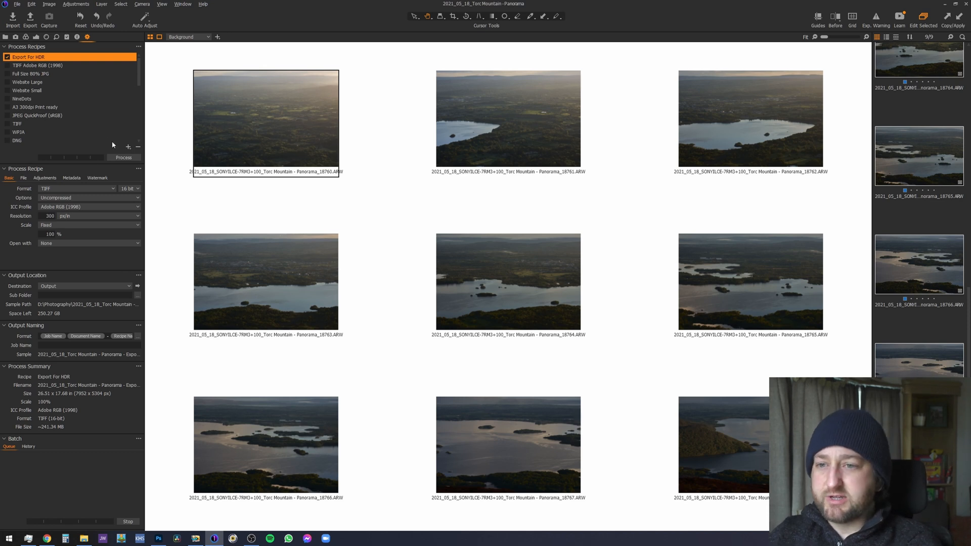
- Set the output subfolder to the custom export folder preset with Document Name and Recipe Name, and process the selected frames
left_click(137, 296)
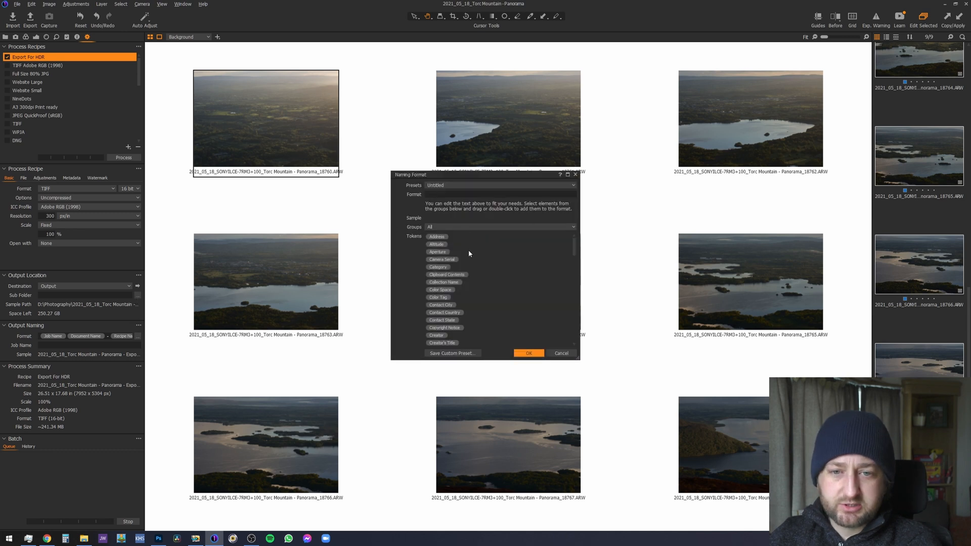
left_click(460, 187)
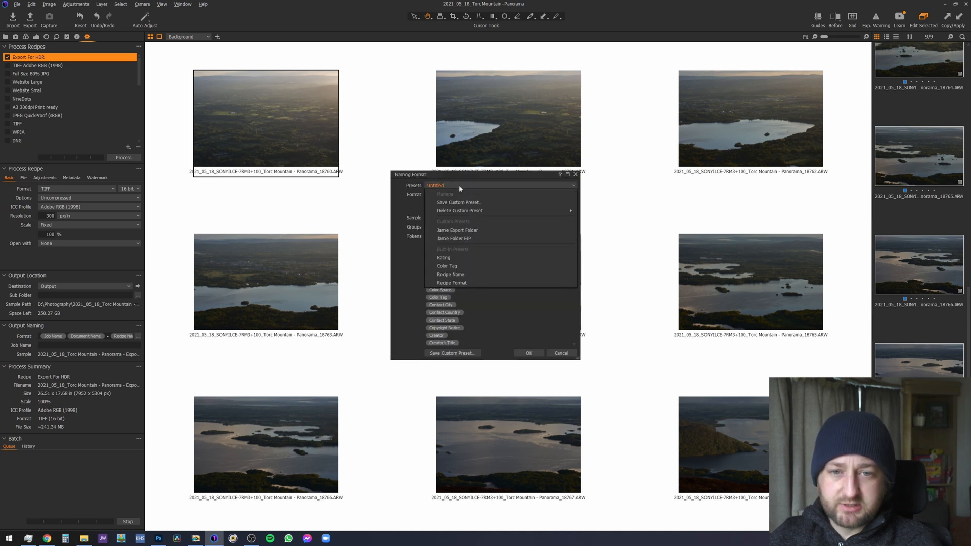
left_click(467, 232)
left_click(529, 353)
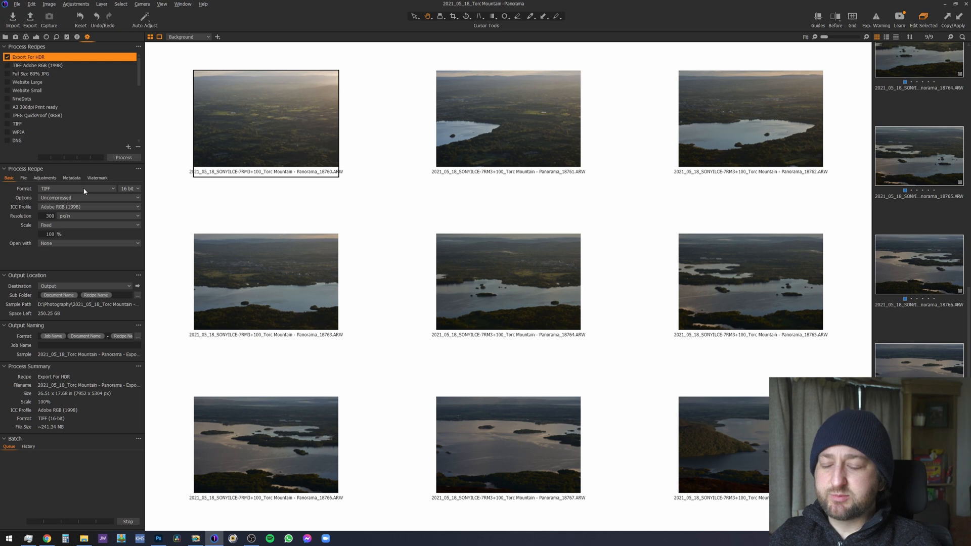
left_click(123, 157)
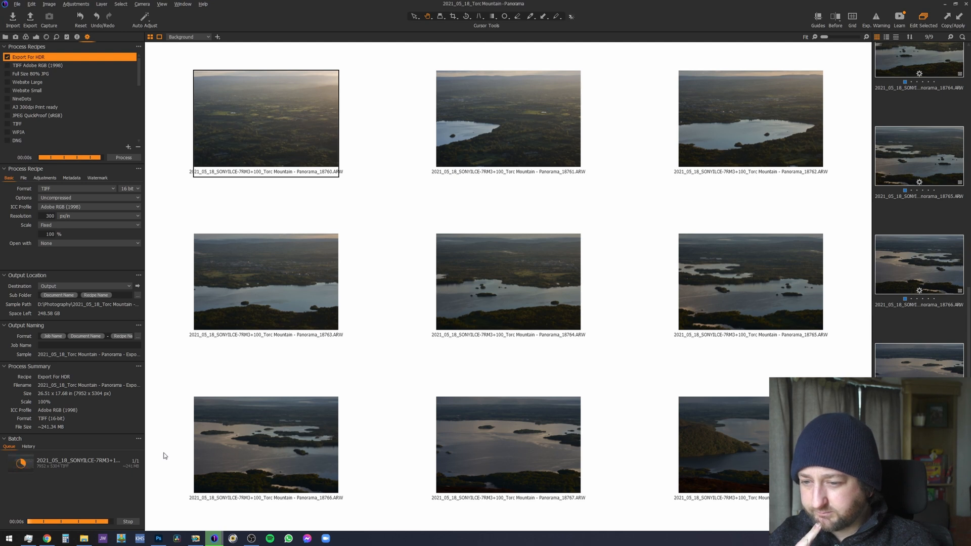
- Switch to Photoshop and start a Photomerge
left_click(159, 539)
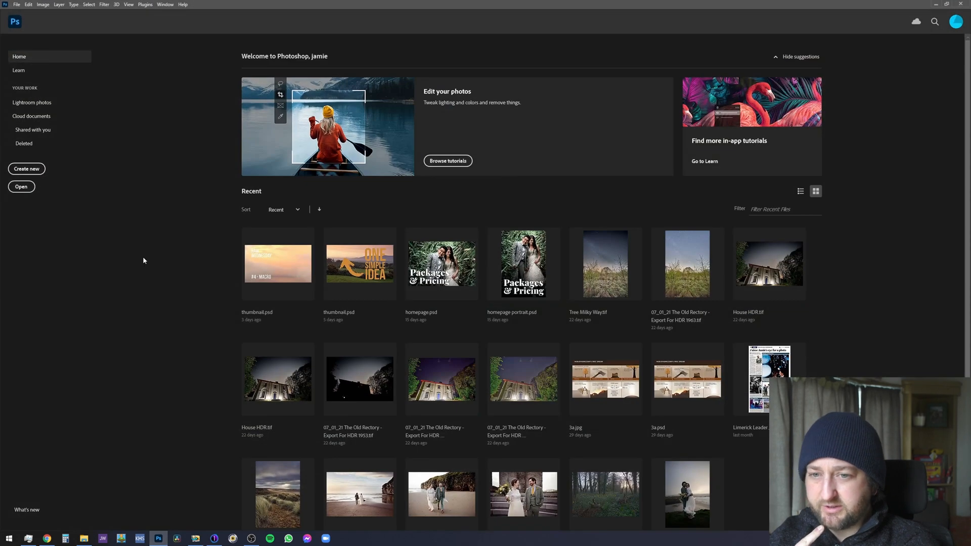
left_click(16, 4)
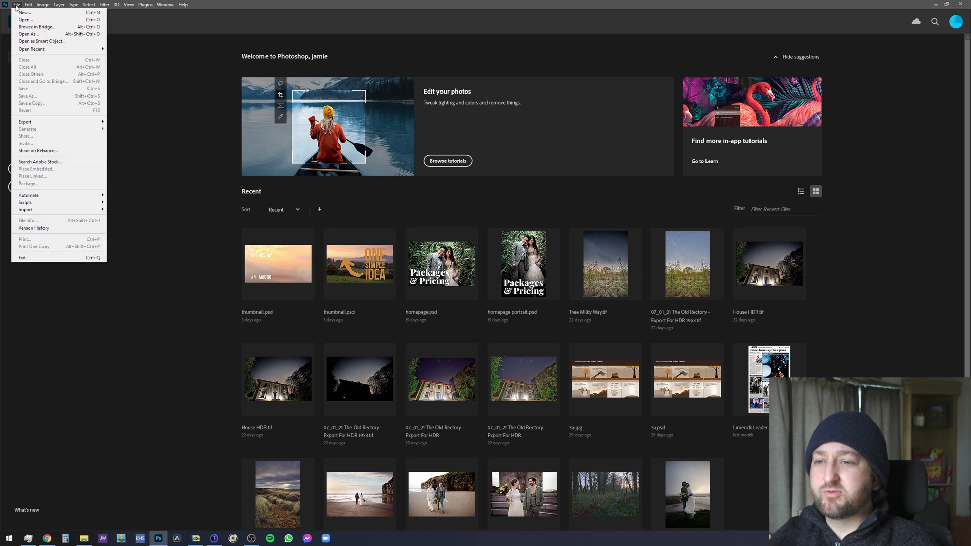
mouse_move(68, 197)
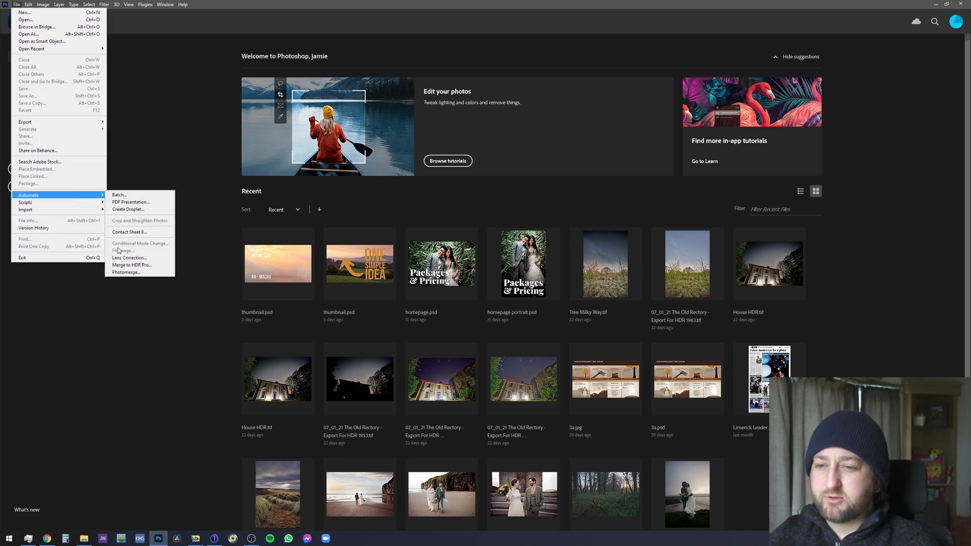
left_click(127, 273)
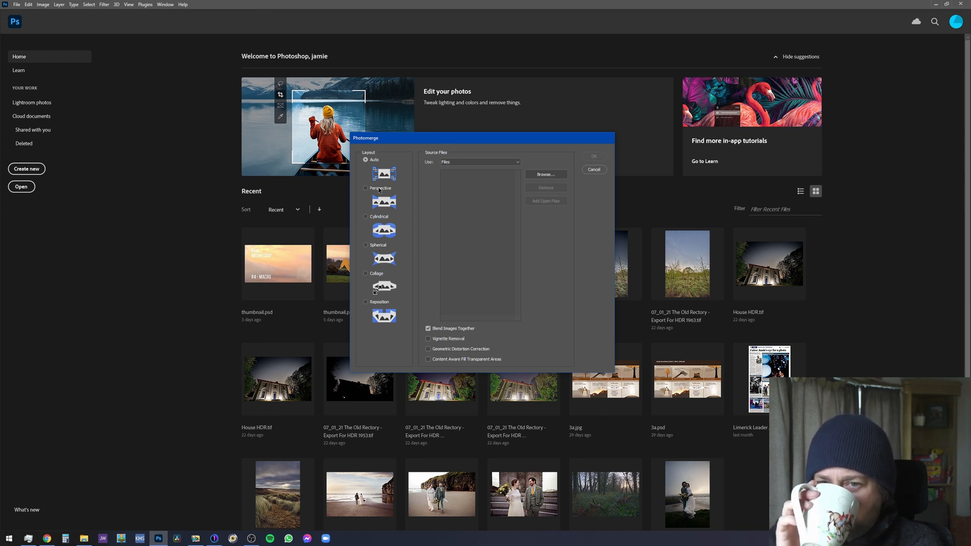
- Add all nine exported images from the session's Output subfolder "2021_05_18_Torc Mountain - Panorama Export For HDR" as source files
left_click(547, 174)
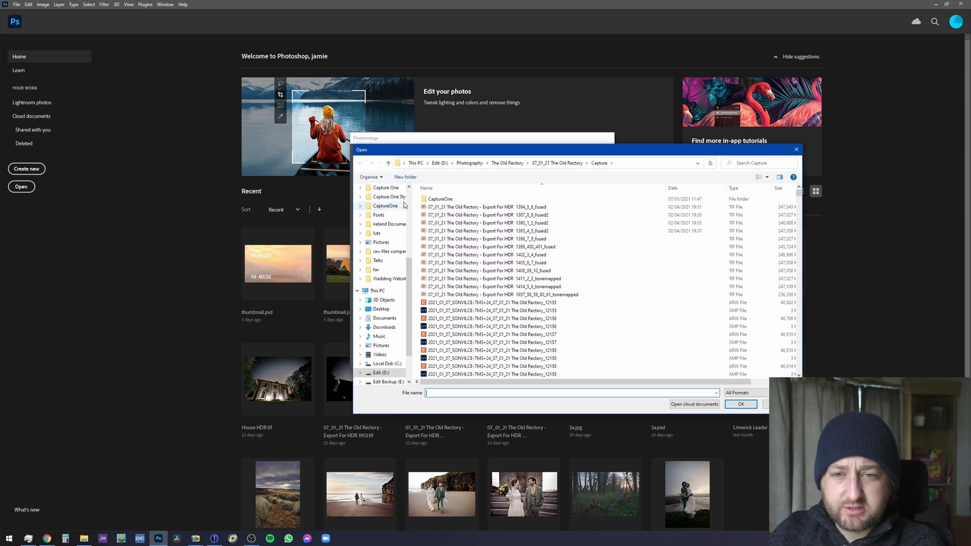
scroll(400, 228, "up", 5)
left_click(386, 230)
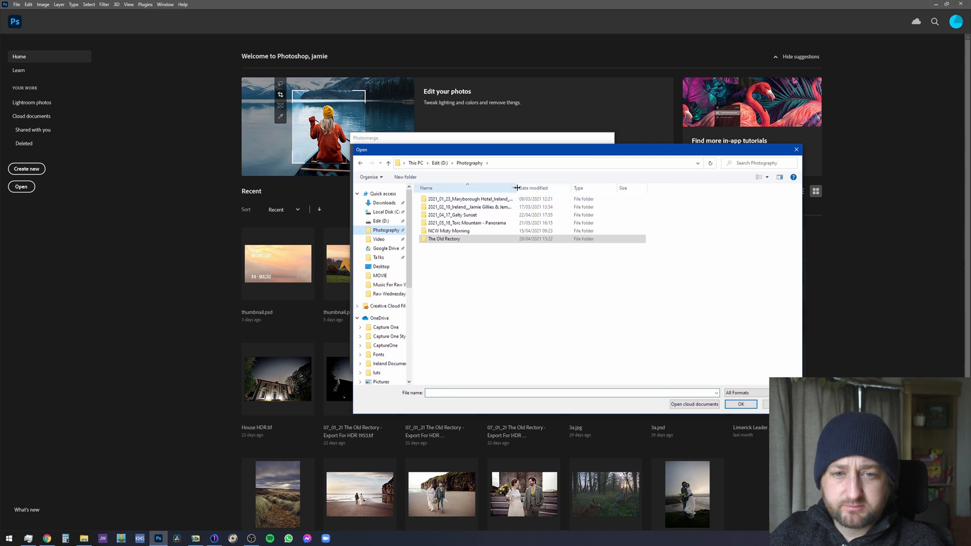
double_click(474, 224)
double_click(455, 207)
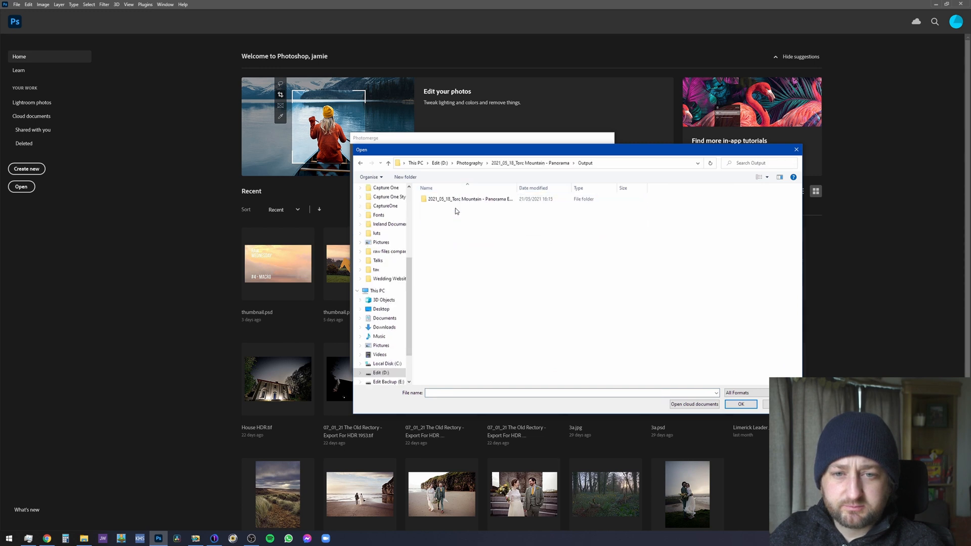
left_click_drag(517, 188, 623, 188)
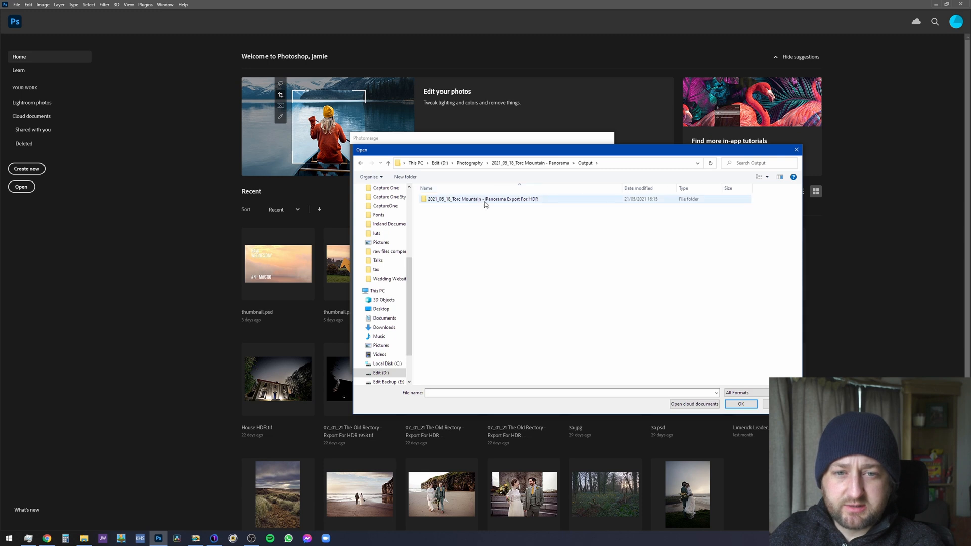
left_click(515, 201)
double_click(514, 199)
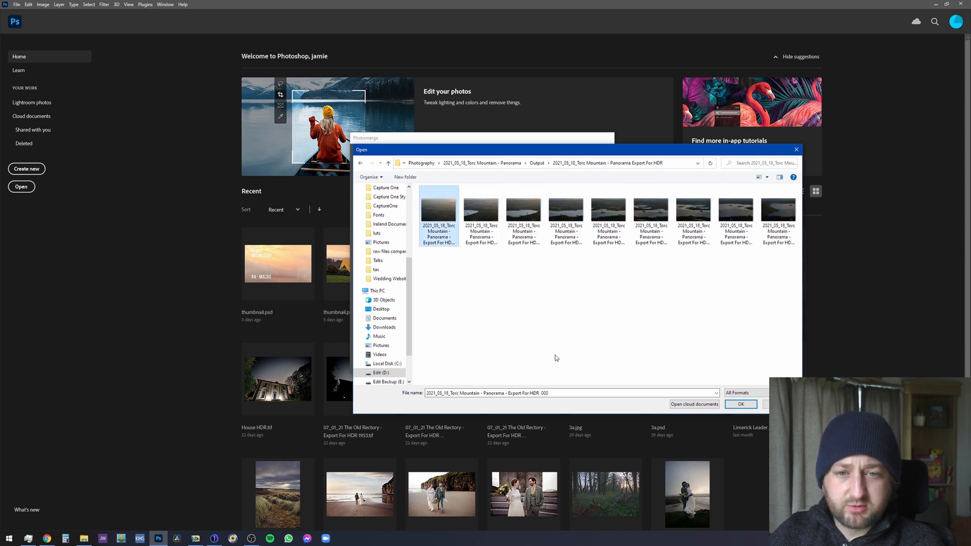
left_click(784, 223, "shift")
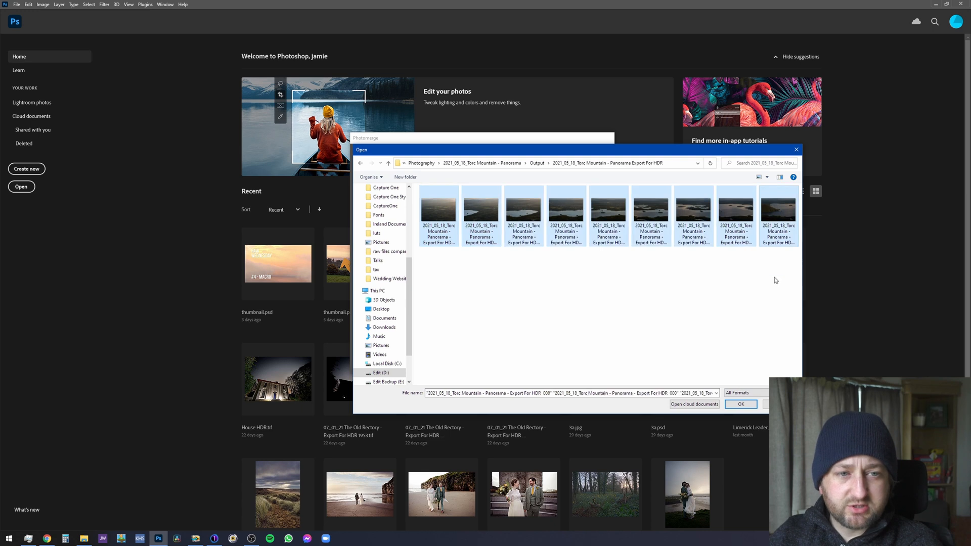
left_click(740, 404)
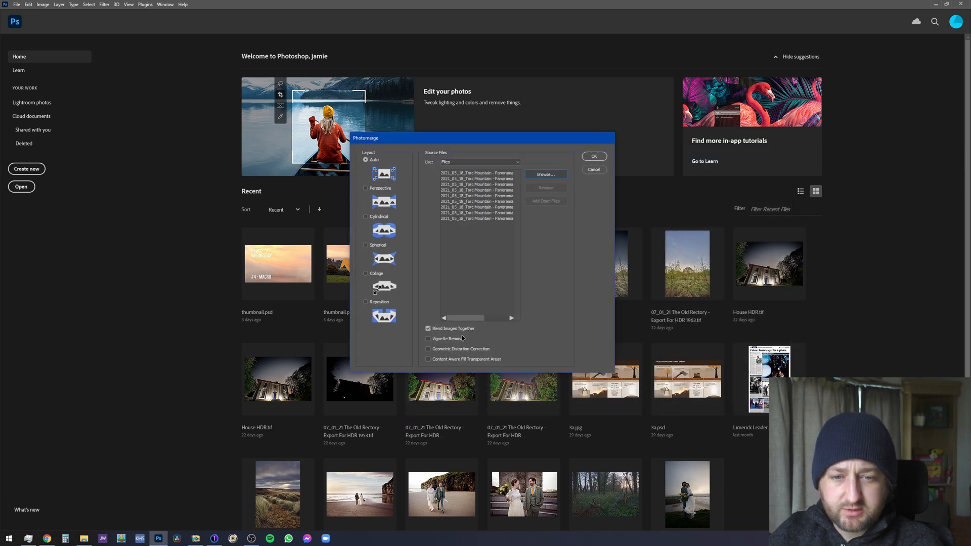
- Enable Vignette Removal, Geometric Distortion Correction and Content Aware Fill Transparent Areas, and run the merge
left_click(461, 341)
left_click(458, 351)
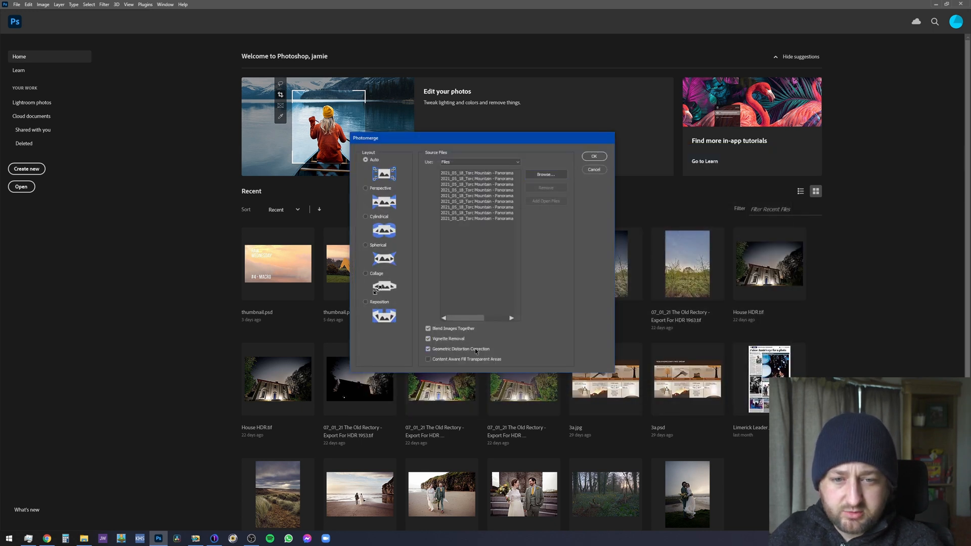
left_click(480, 360)
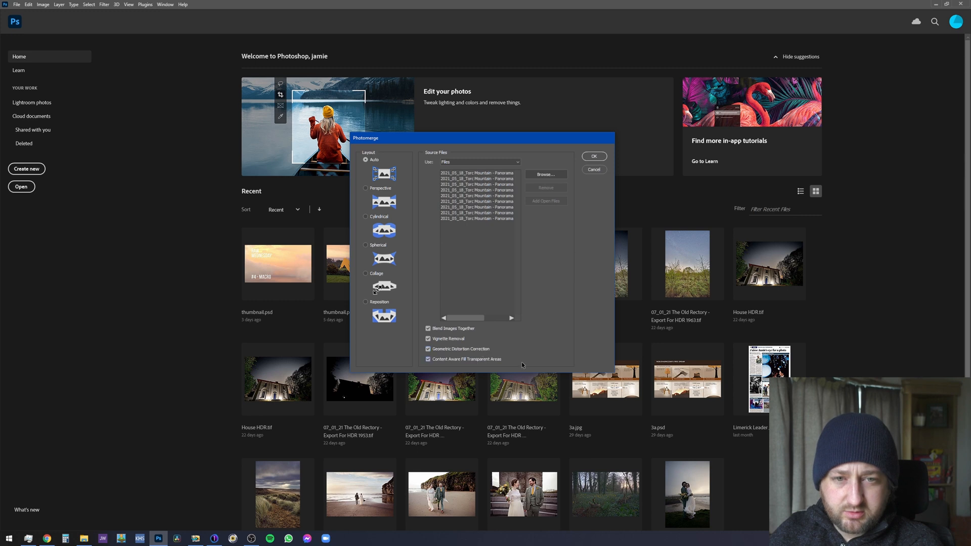
left_click(592, 156)
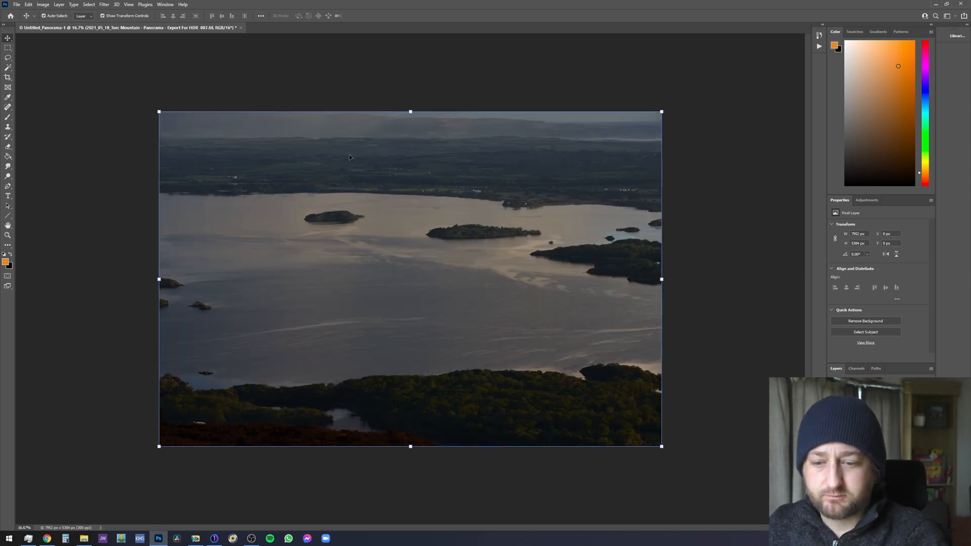
- Check the OBS recording, return to Photoshop, and open Task Manager to view the system load during the merge
left_click(251, 539)
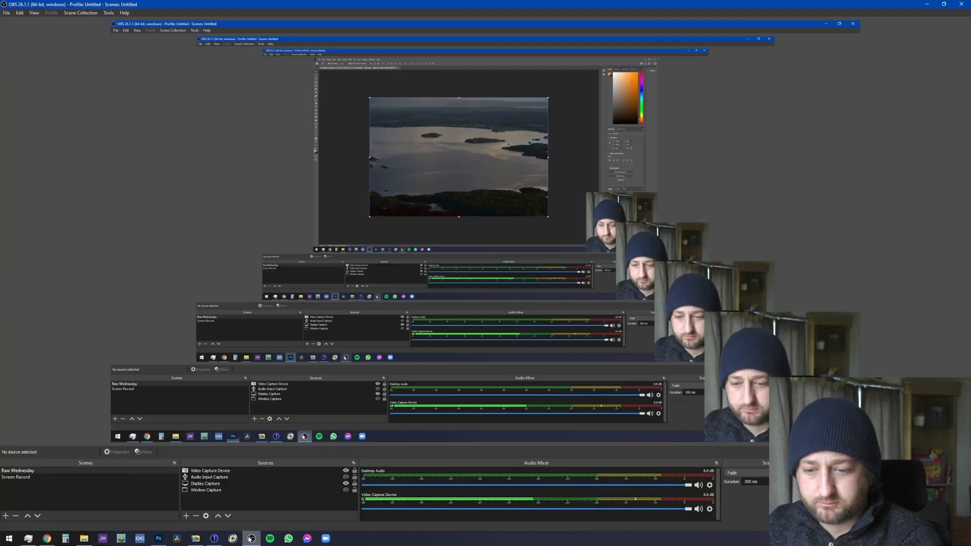
left_click(158, 539)
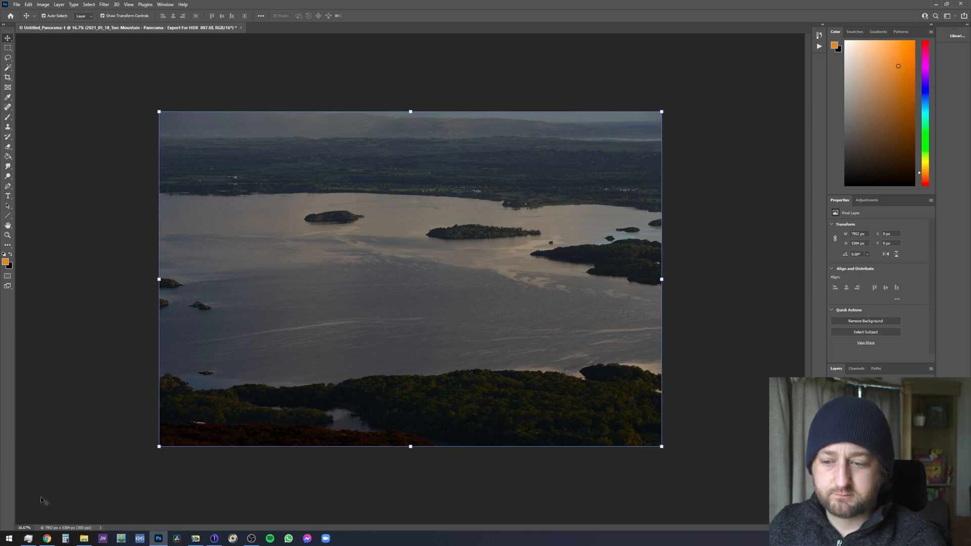
left_click(28, 539)
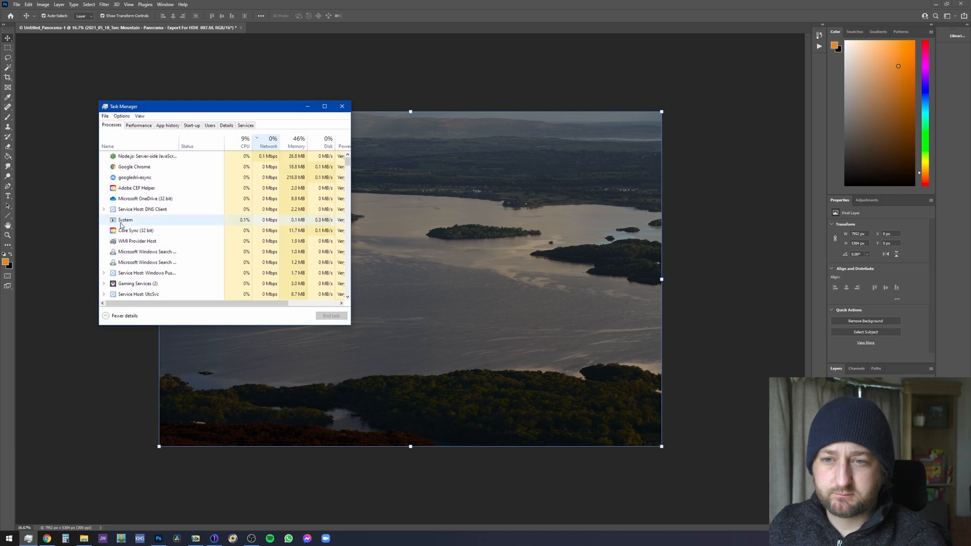
- Sort the Task Manager processes by CPU load, minimize Task Manager, and close the untitled panorama document without saving it
left_click(229, 142)
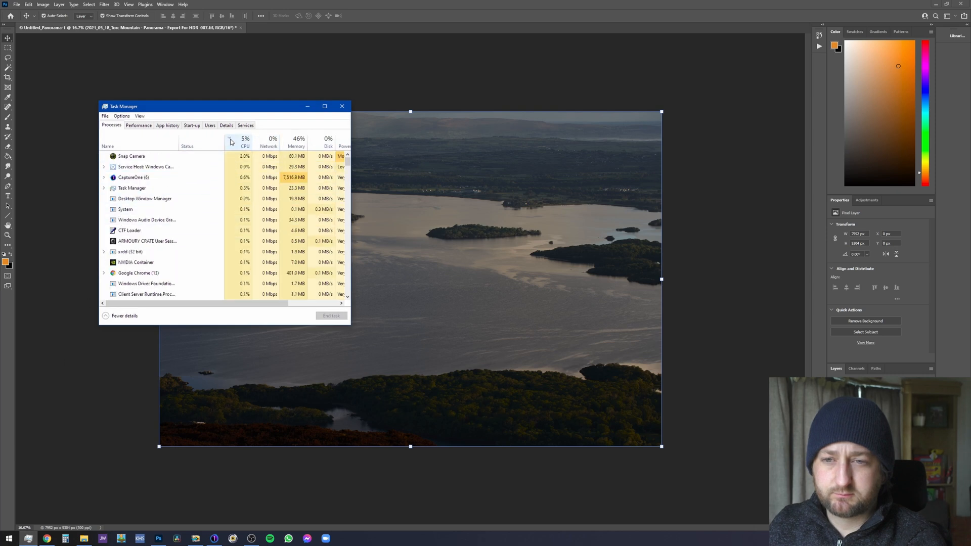
left_click(313, 108)
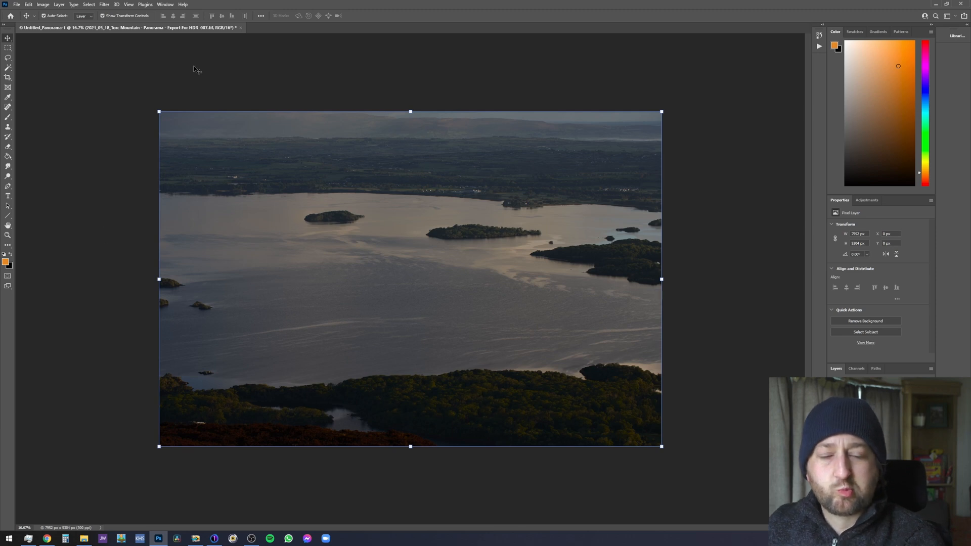
left_click(241, 27)
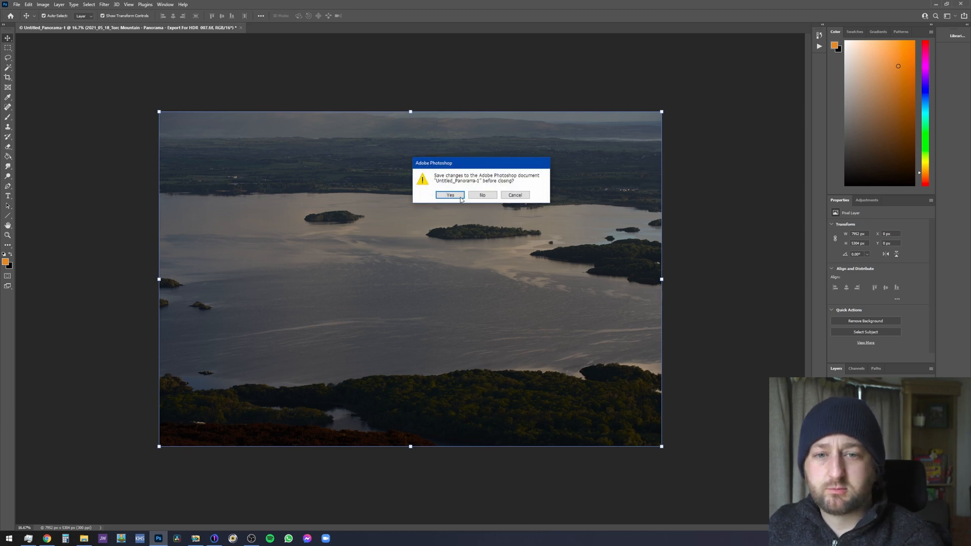
left_click(482, 195)
- Start a new Photomerge with all nine exported Torc Mountain images and run it in Auto layout without Content Aware Fill
left_click(15, 5)
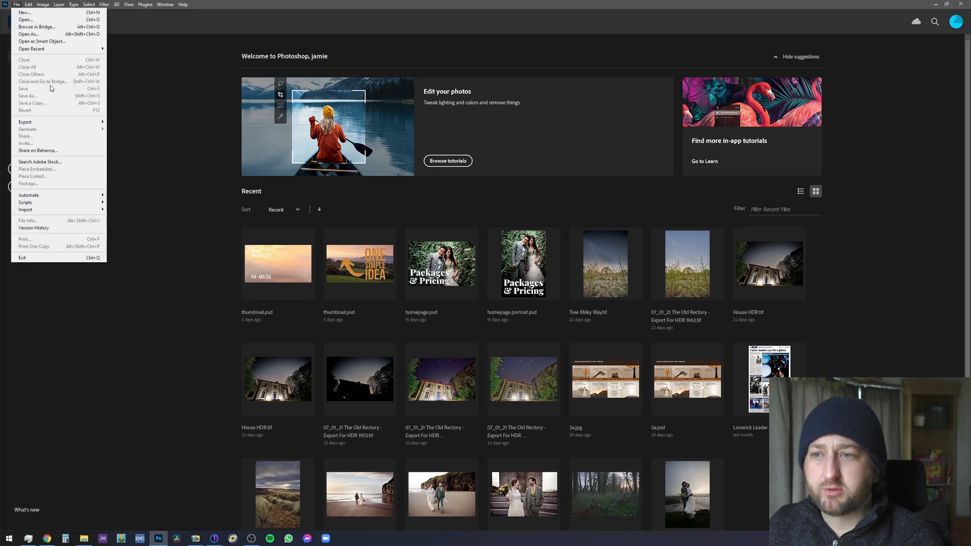
mouse_move(75, 196)
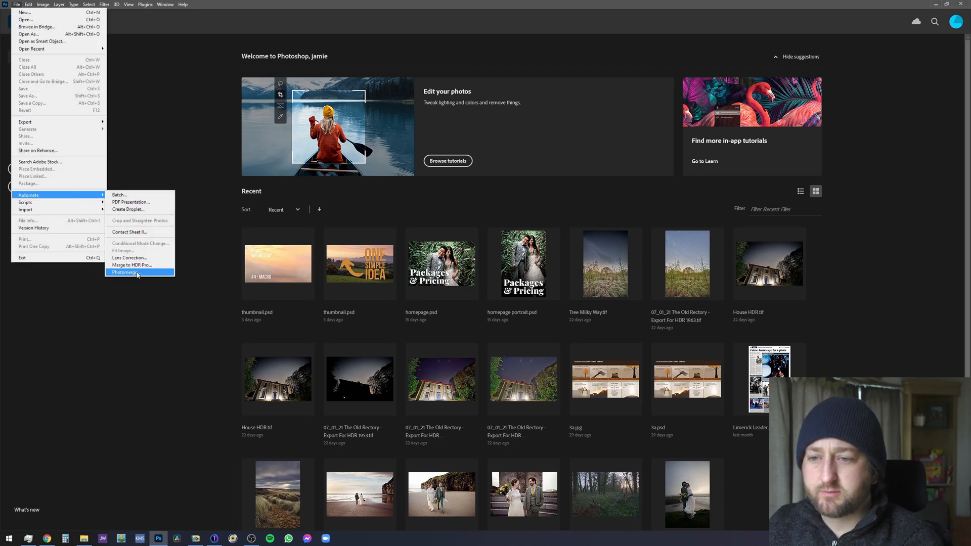
left_click(152, 273)
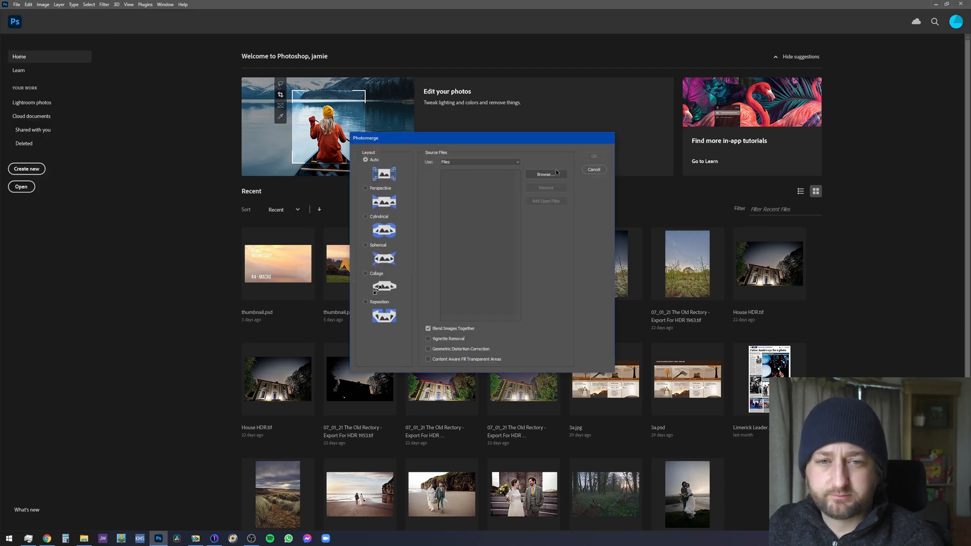
left_click(547, 173)
left_click(439, 212)
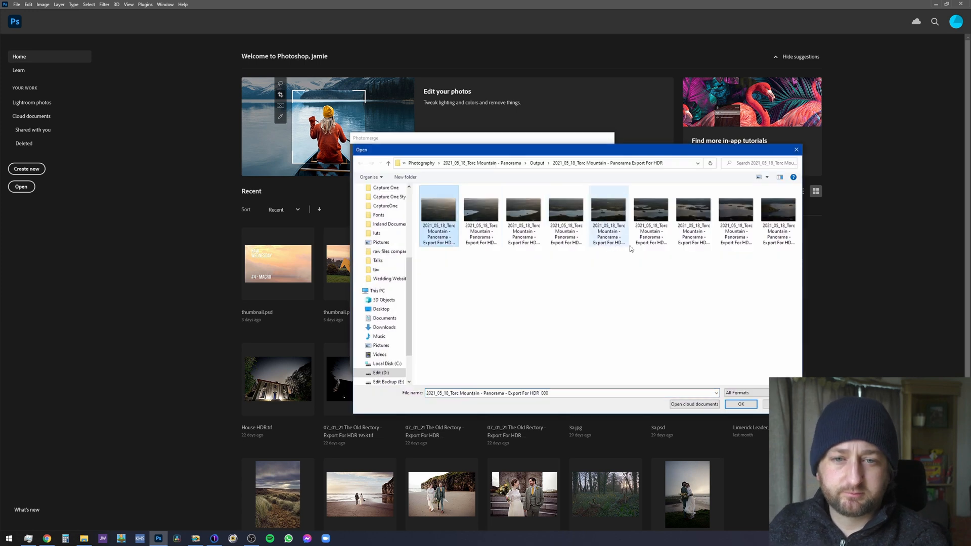
left_click(779, 228)
left_click(377, 234)
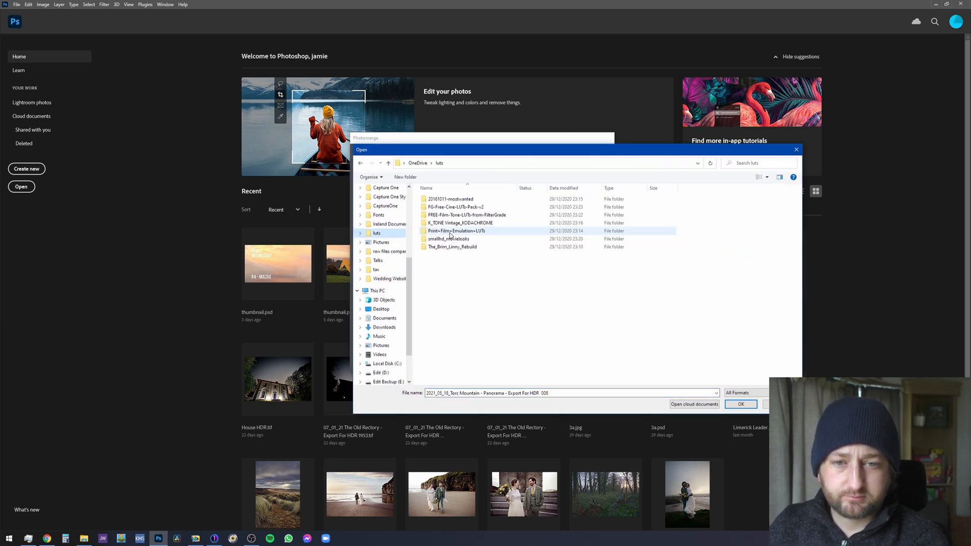
left_click(451, 234)
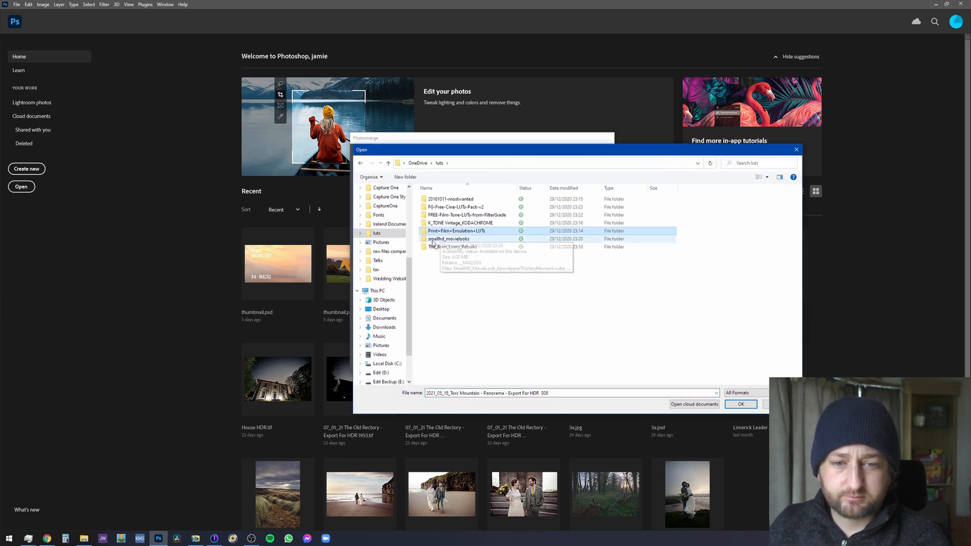
left_click(361, 163)
key("ctrl+a")
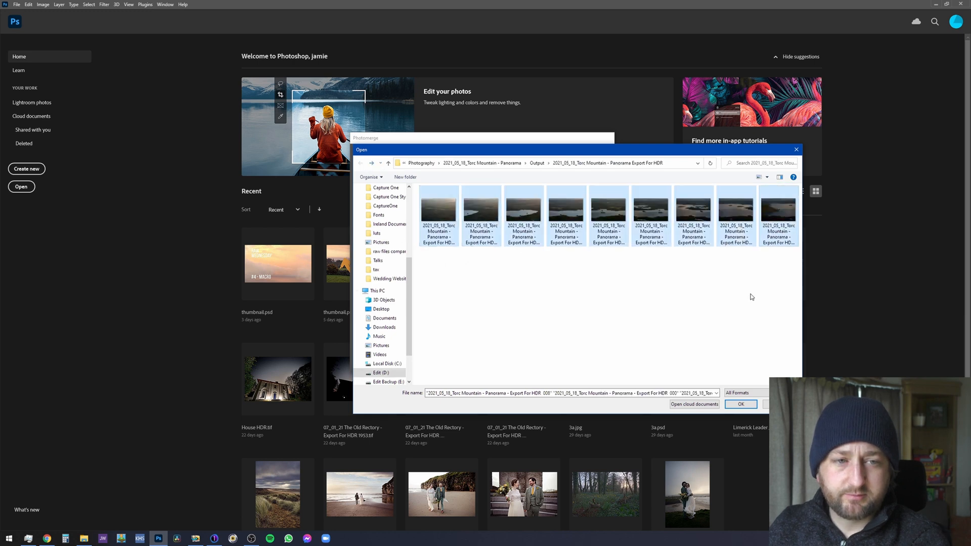
left_click(741, 405)
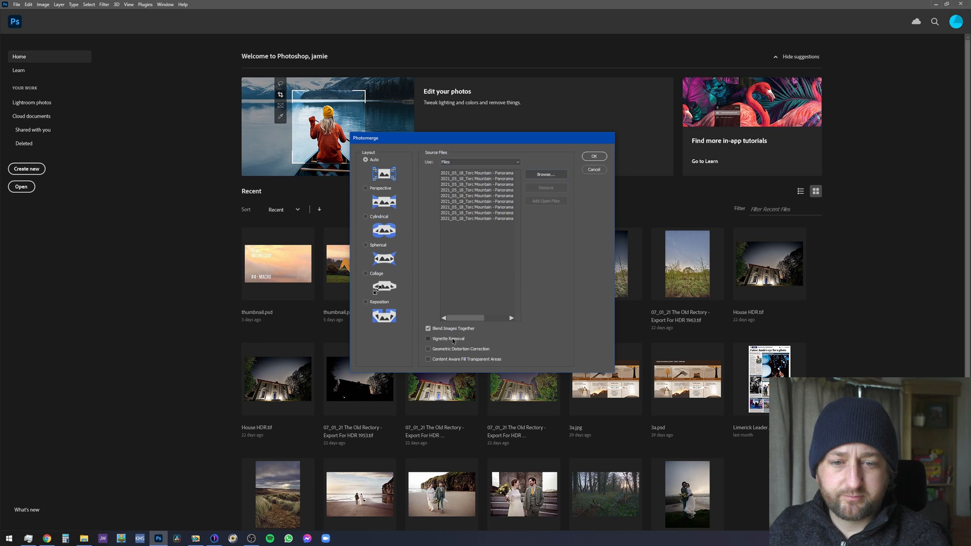
left_click(601, 159)
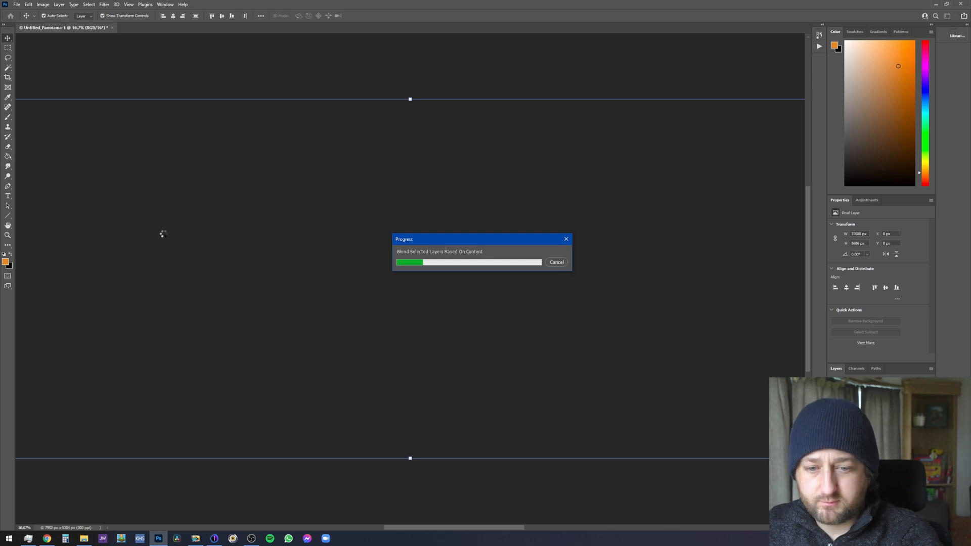
- Open Task Manager during the merge and add the GPU and GPU engine columns to the process list
key("ctrl+shift+Escape")
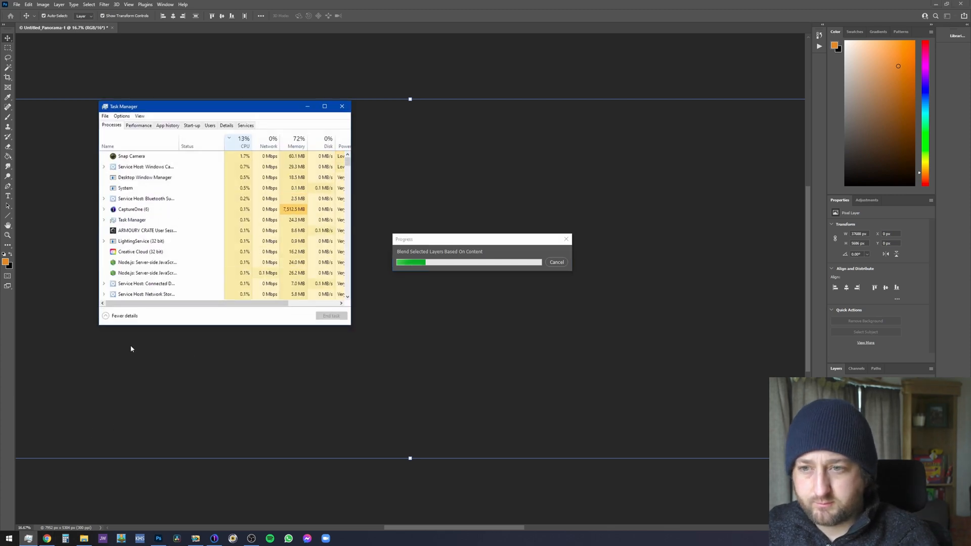
left_click(238, 144)
left_click(238, 143)
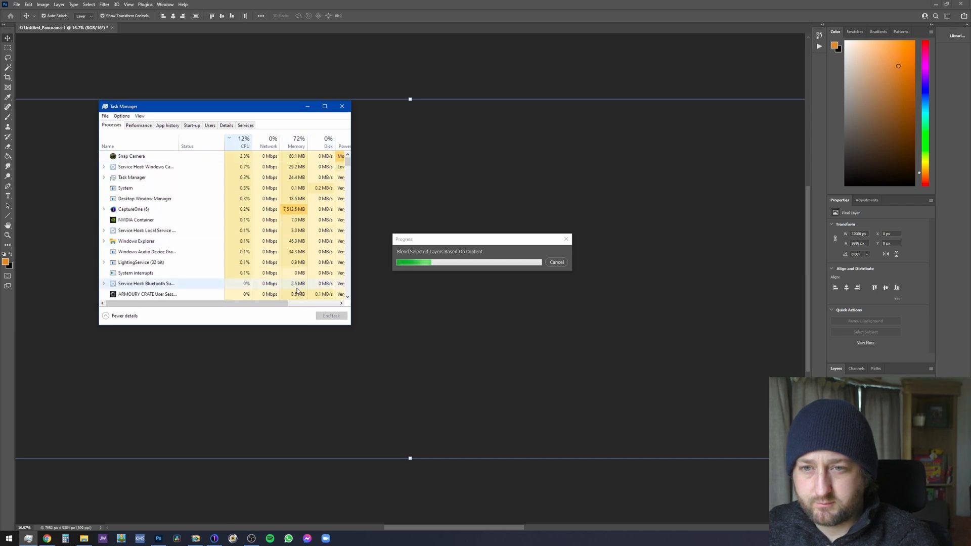
mouse_move(284, 305)
left_mouse_down()
mouse_move(333, 304)
mouse_move(287, 304)
left_mouse_up()
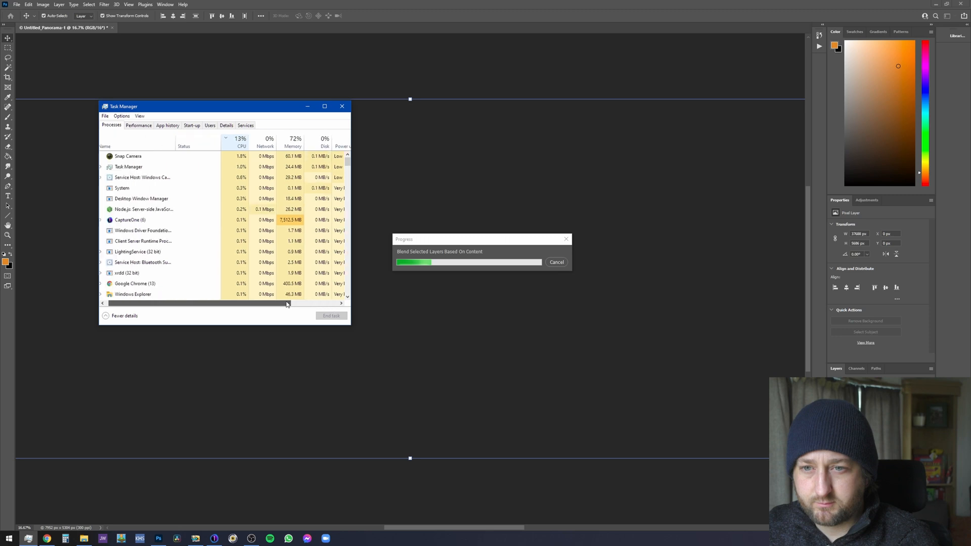
scroll(304, 142, "right", 1)
right_click(334, 138)
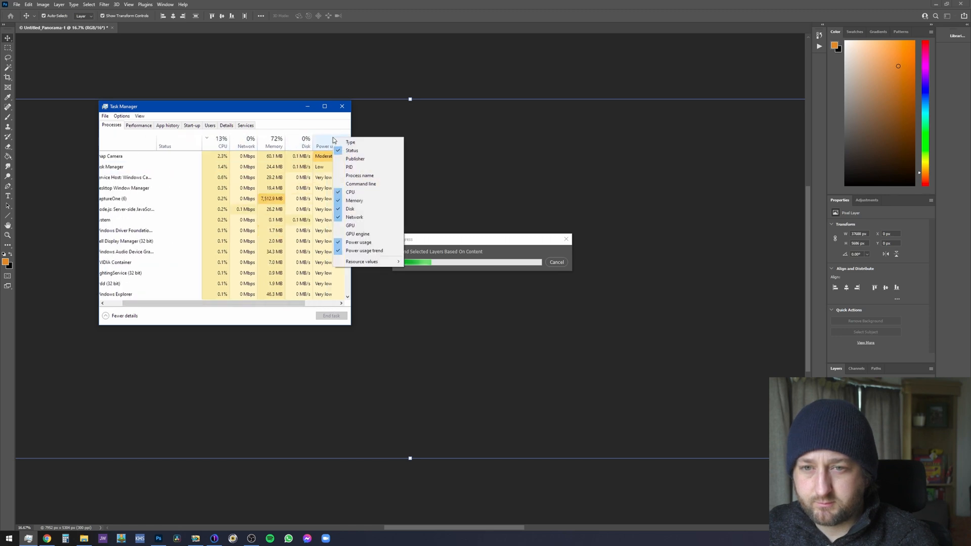
left_click(350, 226)
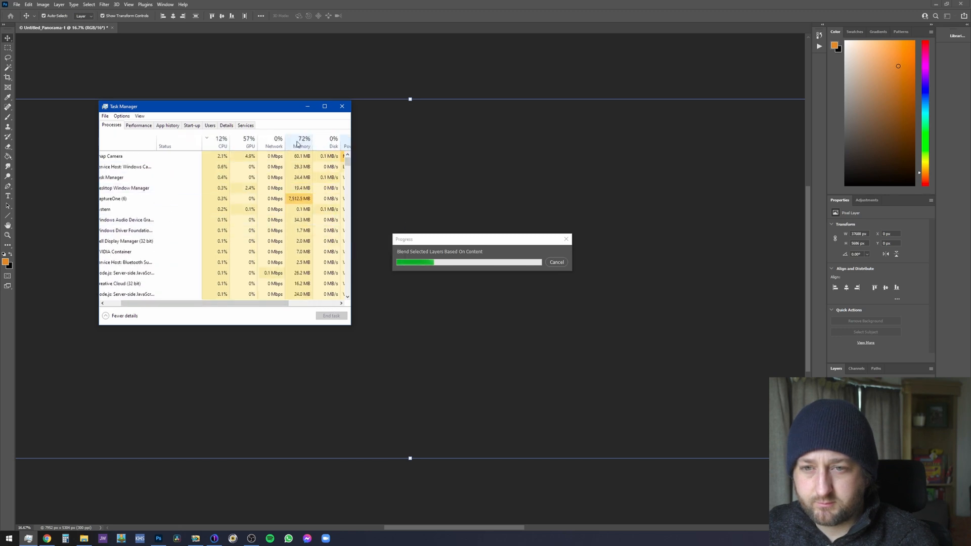
right_click(316, 139)
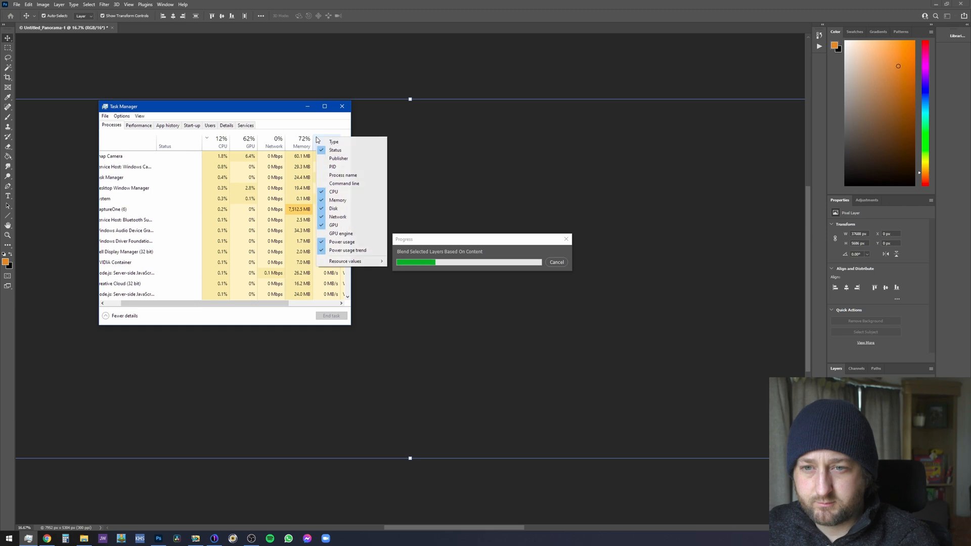
left_click(354, 233)
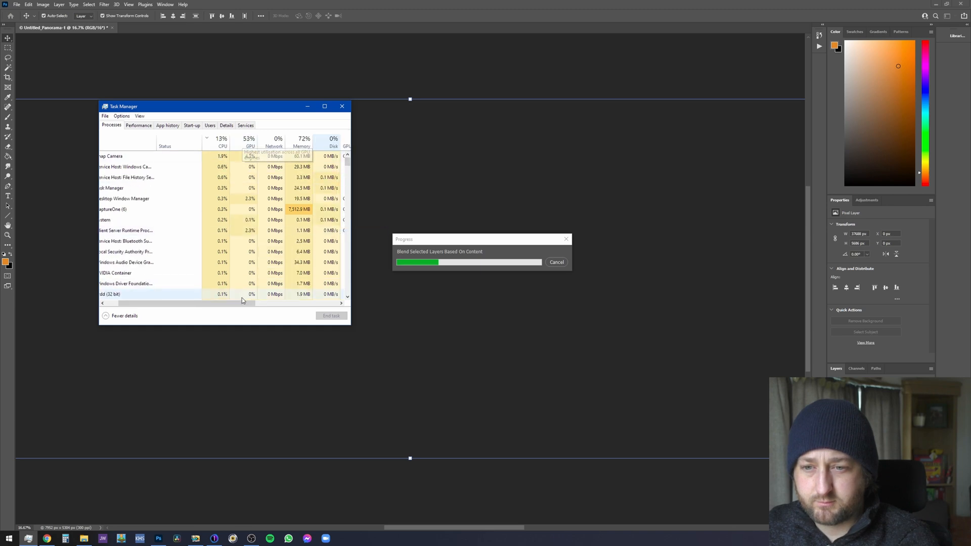
- Sort the processes by GPU load, check the CPU performance graphs, and close Task Manager
left_click_drag(240, 304, 281, 309)
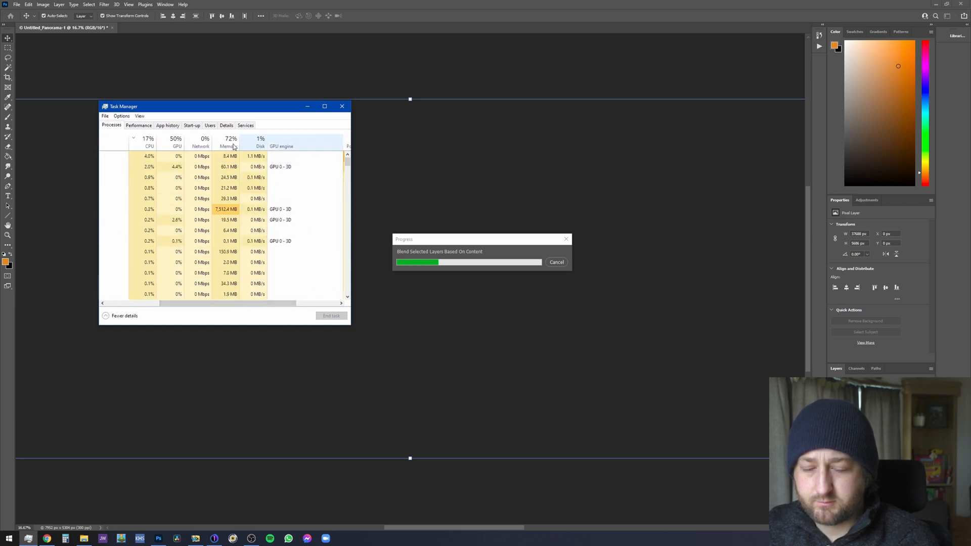
left_click(172, 145)
left_click_drag(223, 304, 170, 304)
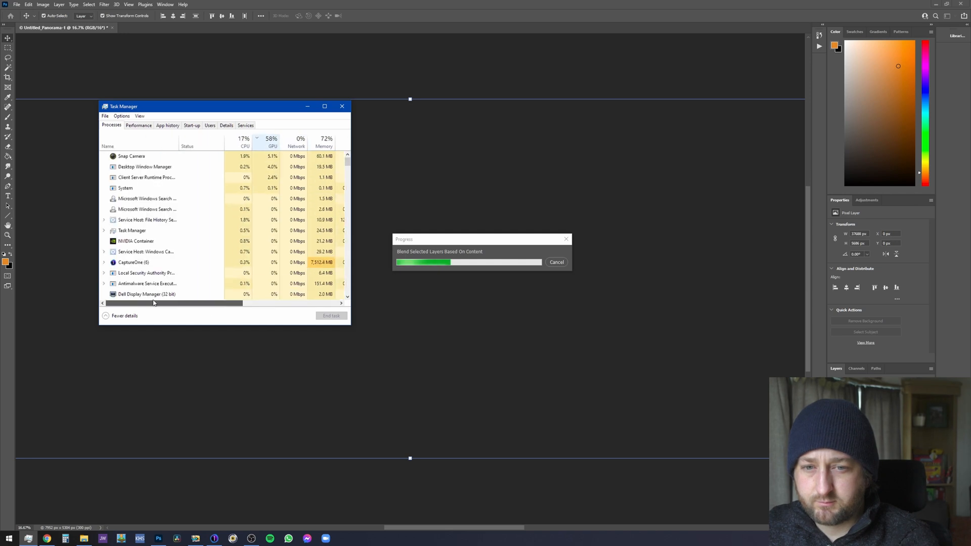
left_click(244, 143)
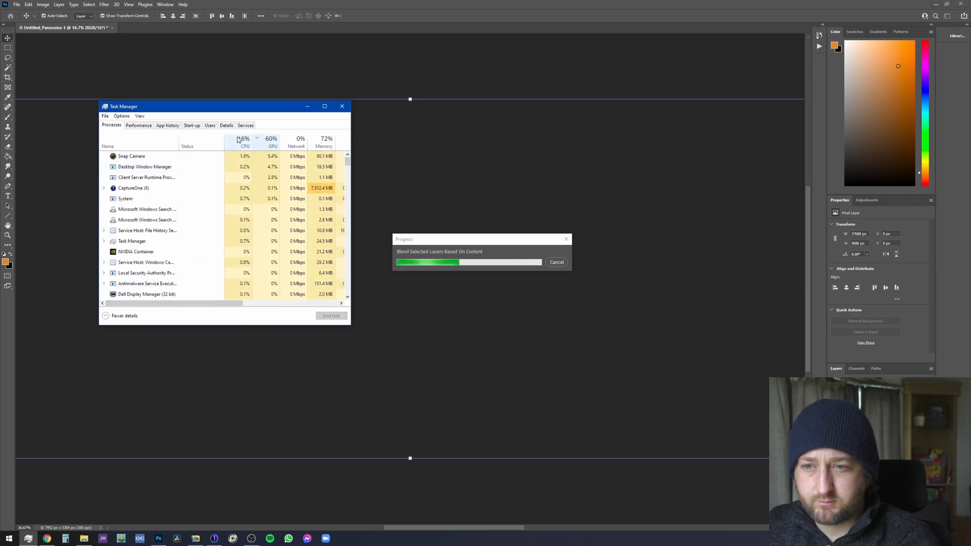
left_click(137, 126)
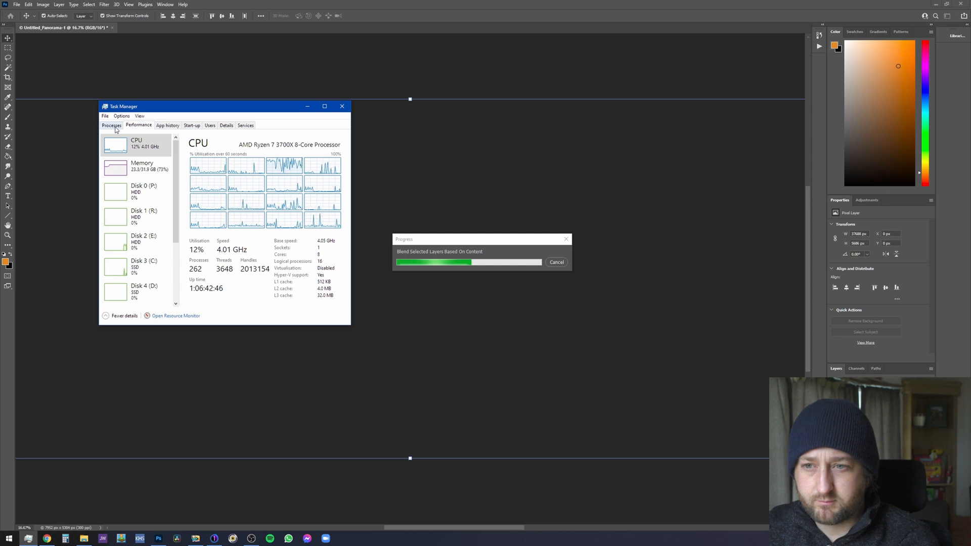
left_click(113, 126)
left_click(342, 107)
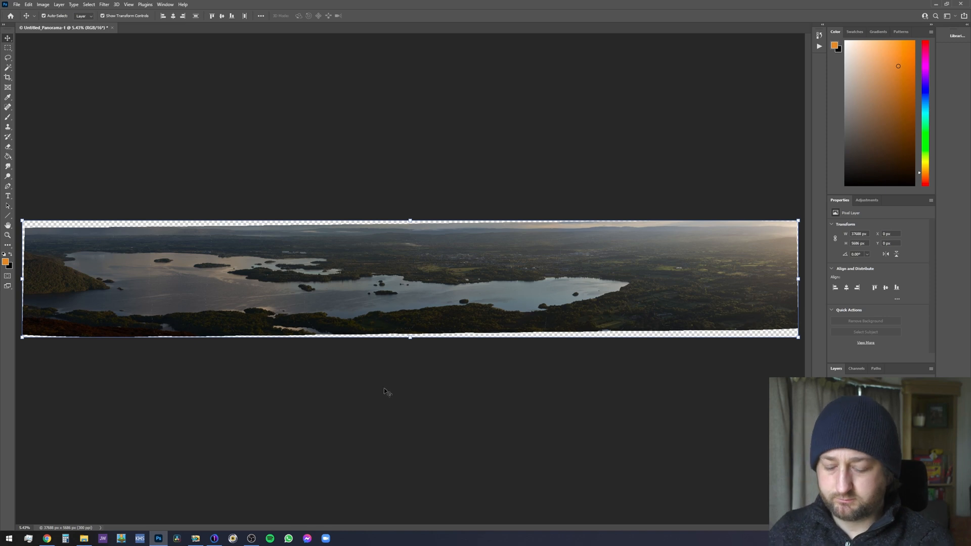
- Deselect the layers and examine the merged panorama up close along its length for seams and blending quality
scroll(301, 309, "up", 2)
scroll(302, 310, "down", 2)
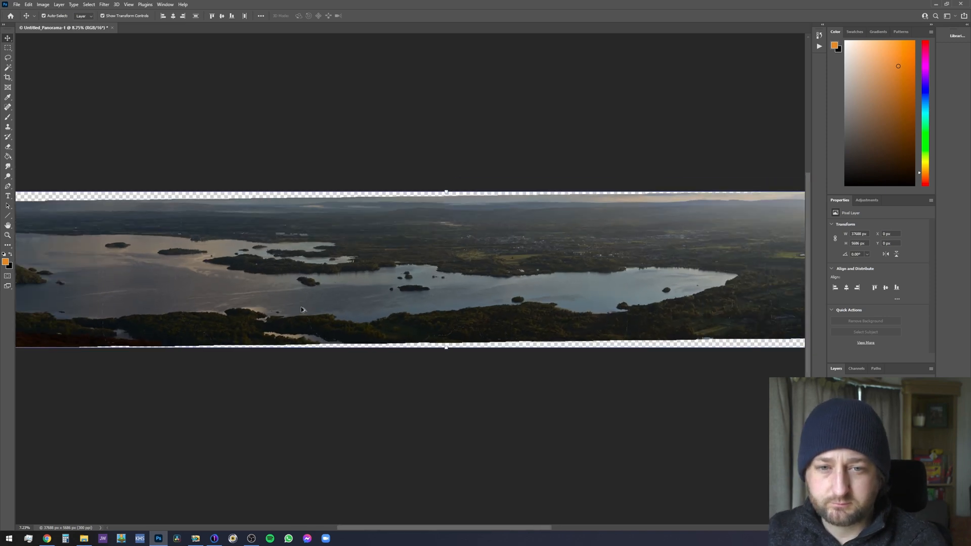
left_click(578, 439)
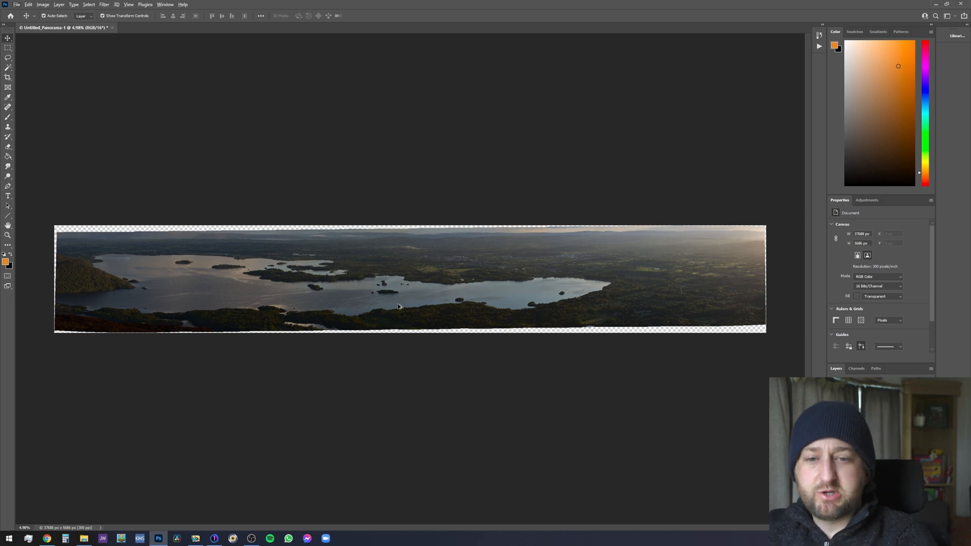
scroll(370, 300, "up", 2)
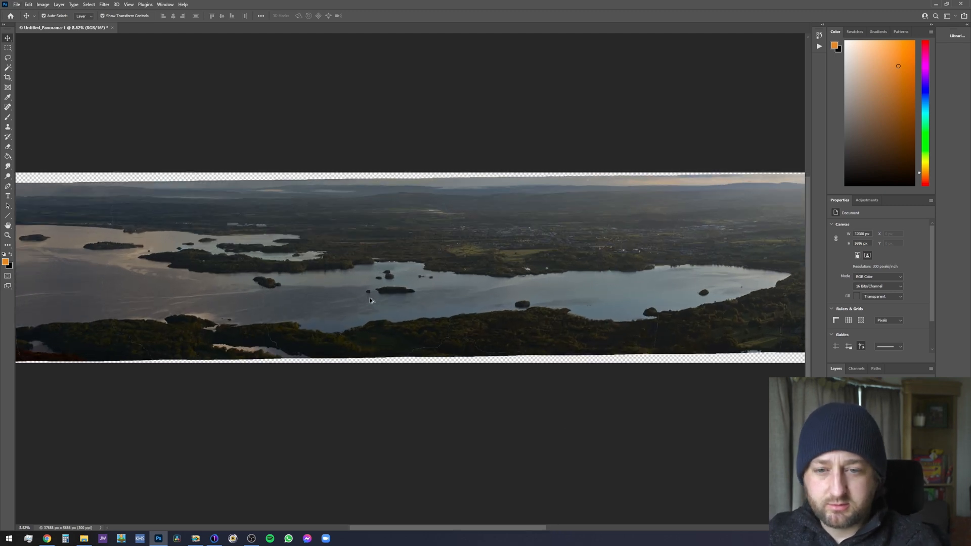
scroll(370, 301, "up", 4)
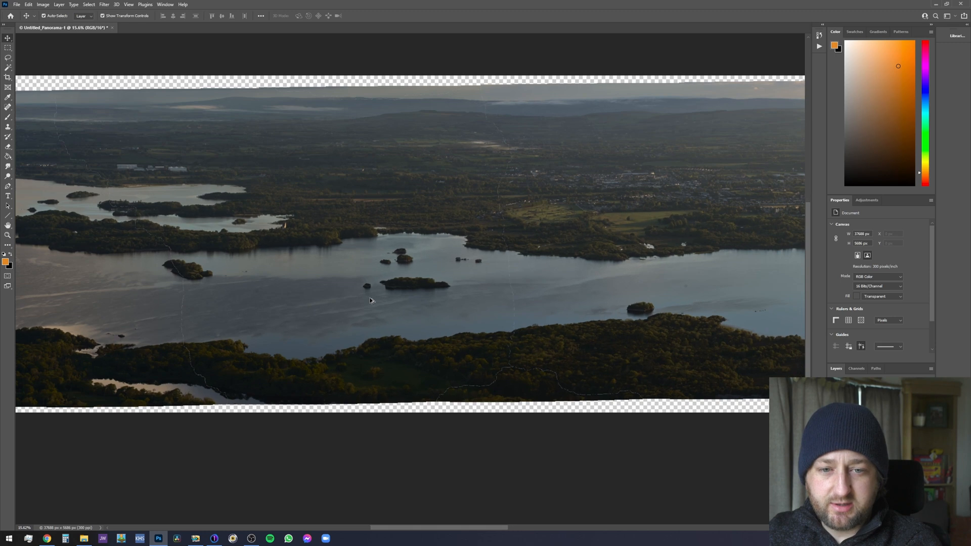
scroll(515, 363, "up", 3)
scroll(516, 362, "down", 3)
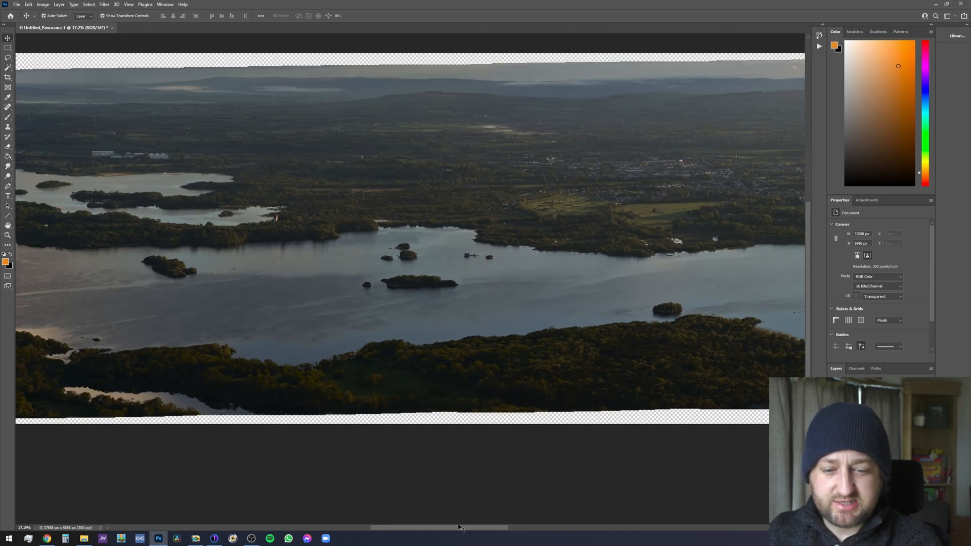
left_click_drag(458, 530, 480, 538)
scroll(379, 466, "down", 9)
scroll(377, 464, "down", 4)
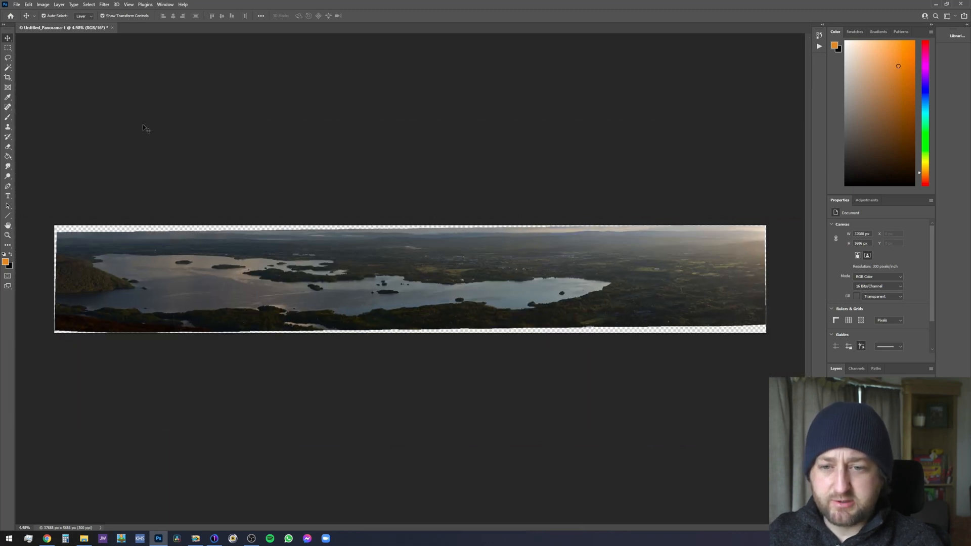
- Try to save the panorama as Torc Mountain Pano1 in Large Document Format (PSB) in the export folder
left_click(17, 6)
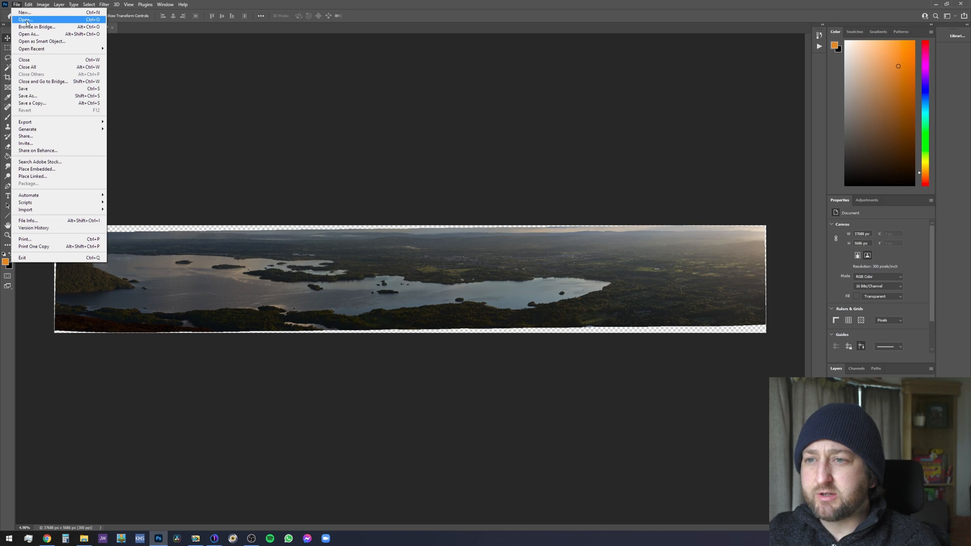
left_click(36, 91)
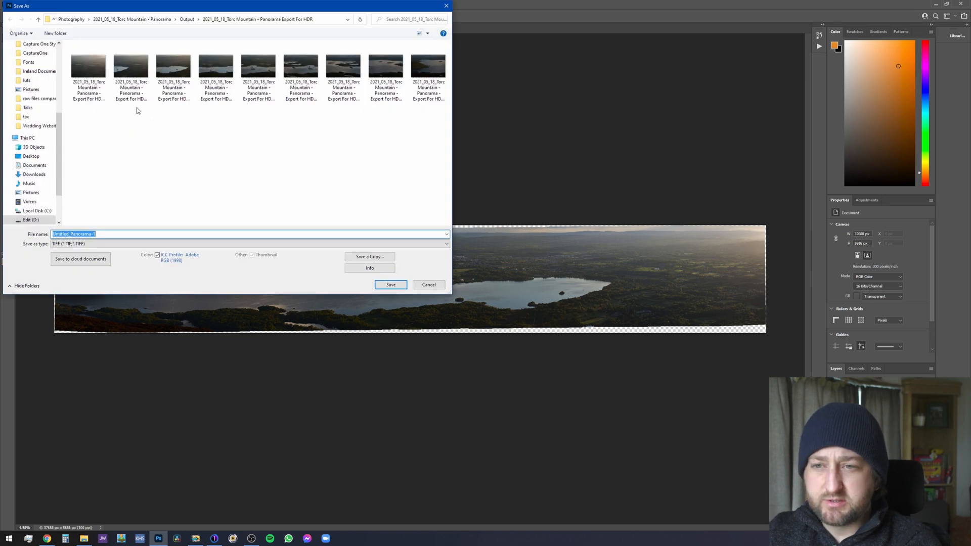
left_click(110, 245)
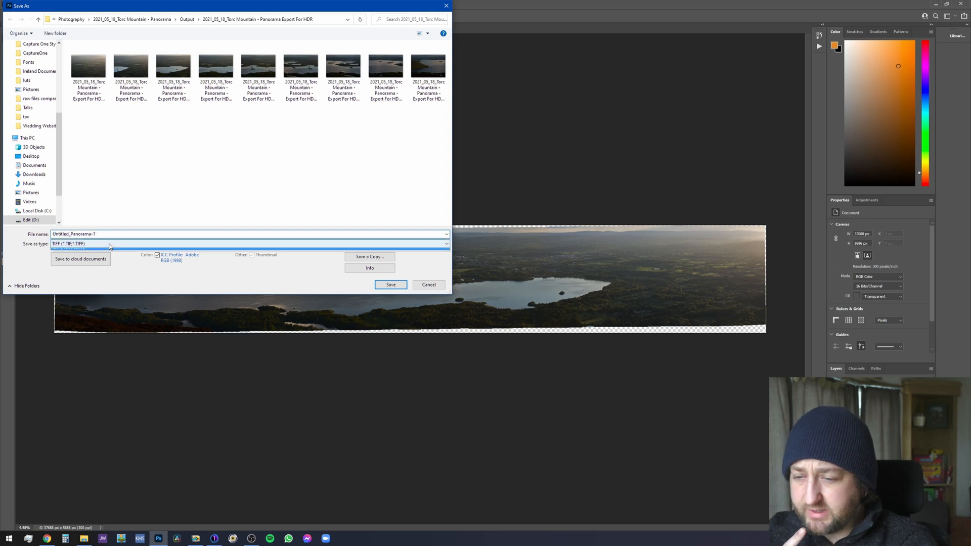
left_click(110, 246)
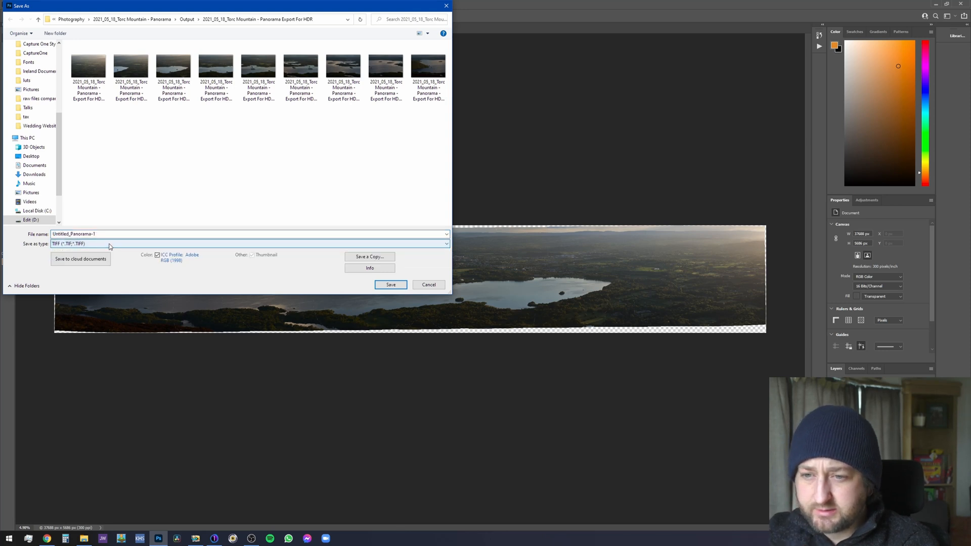
left_click(101, 245)
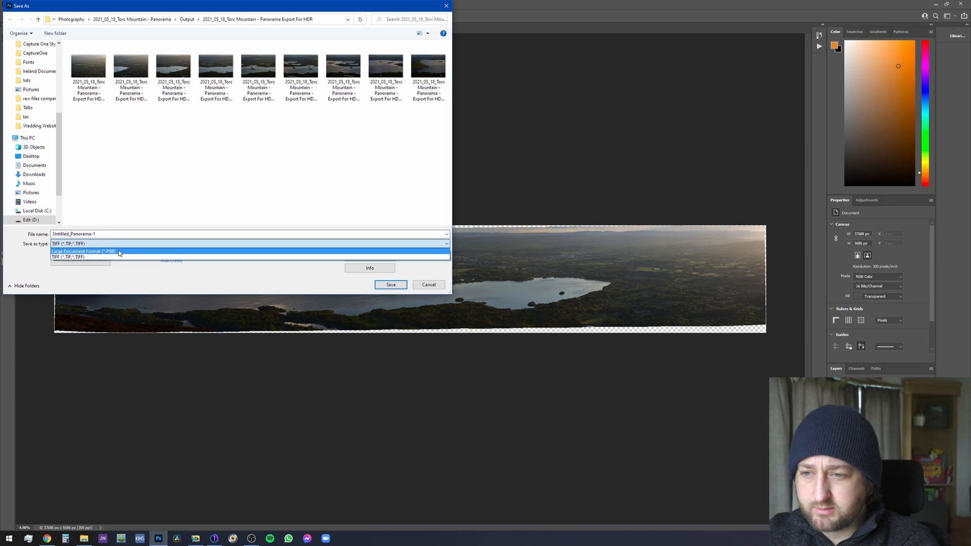
left_click(118, 252)
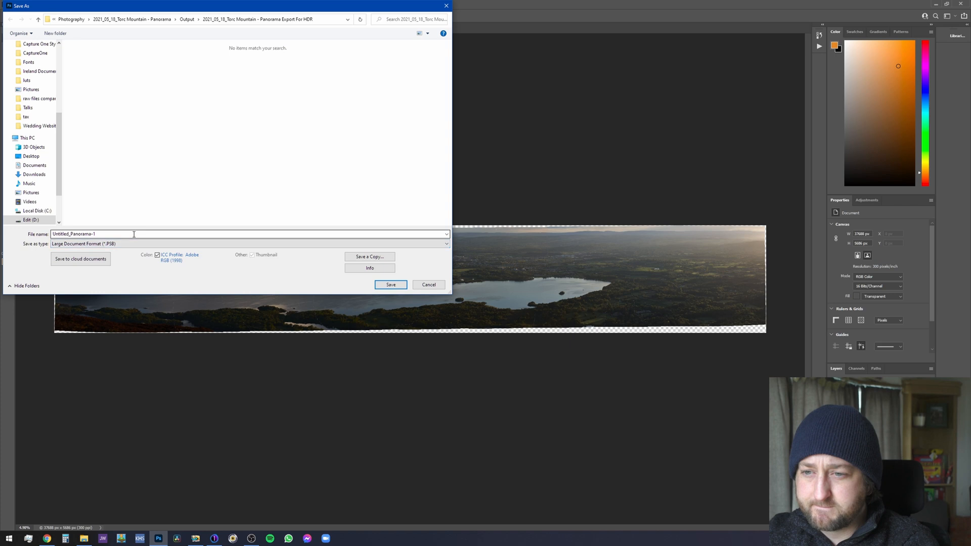
double_click(134, 234)
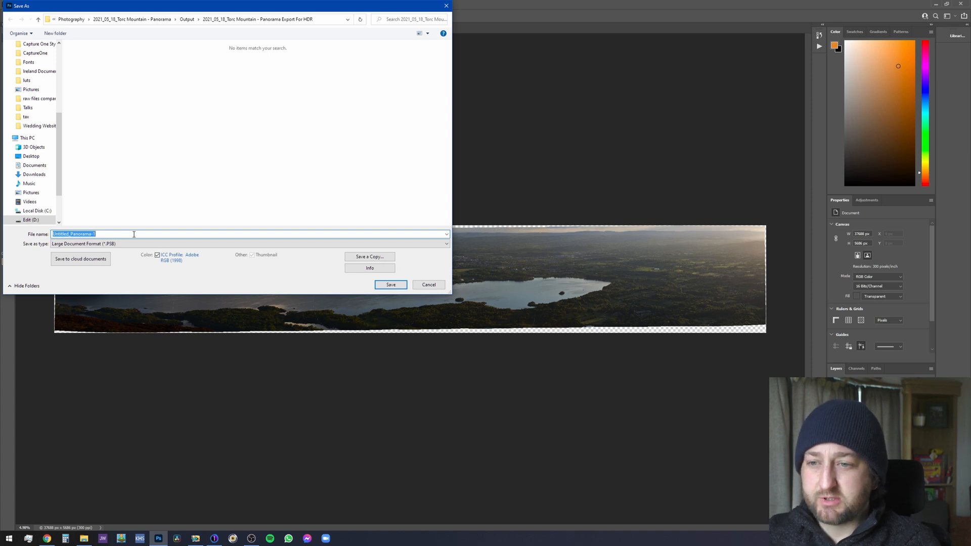
type("tORC")
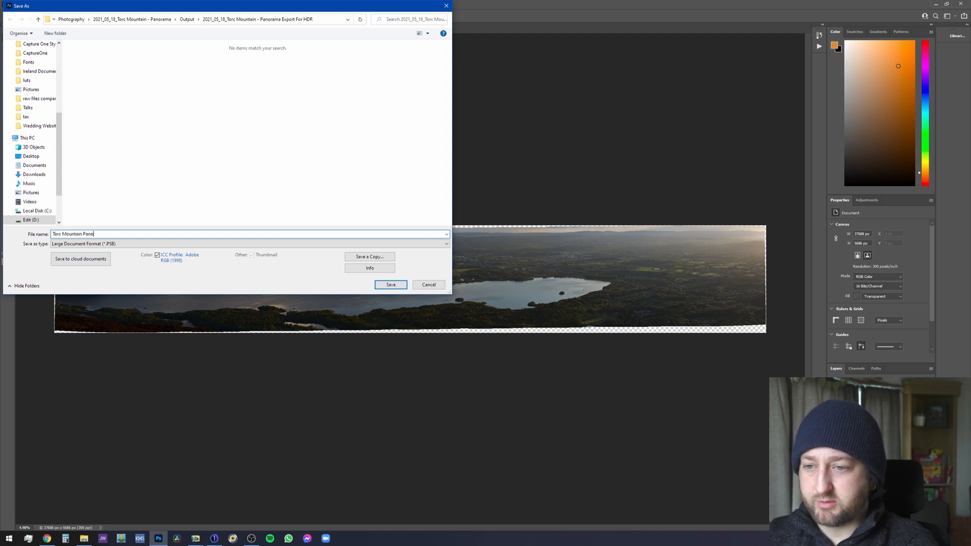
left_click(391, 285)
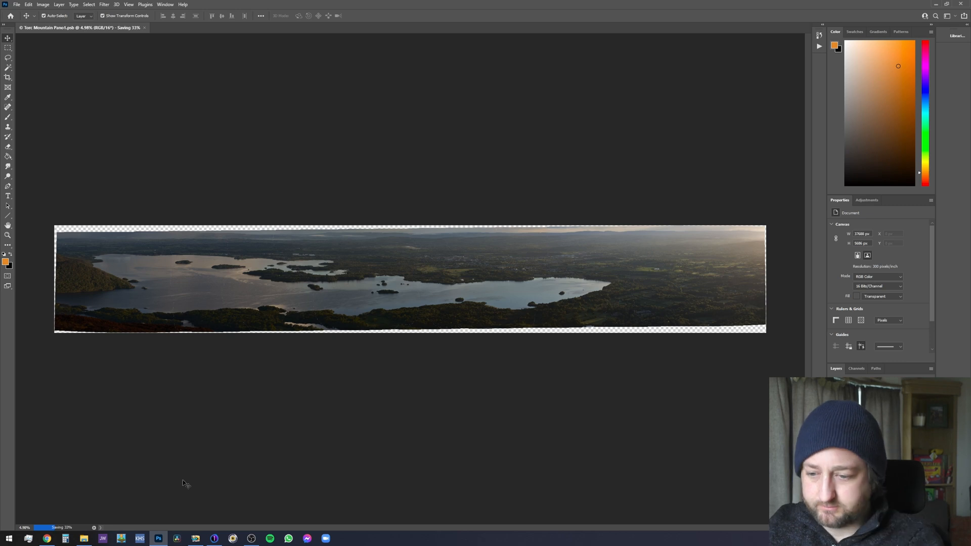
- Check the document sizes, dimensions and 32-bit exposure read-outs in the document status, then return it to Save Progress
left_click(101, 528)
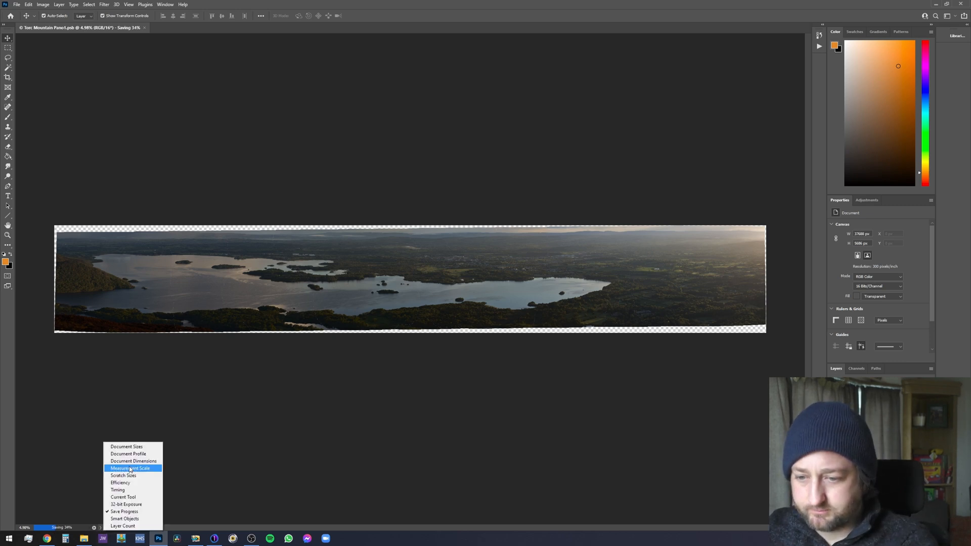
left_click(127, 447)
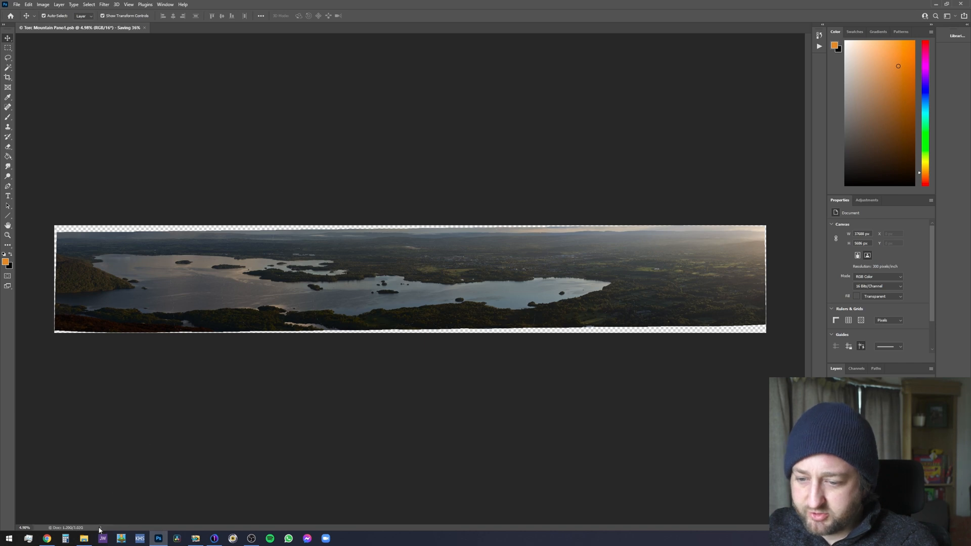
left_click(100, 529)
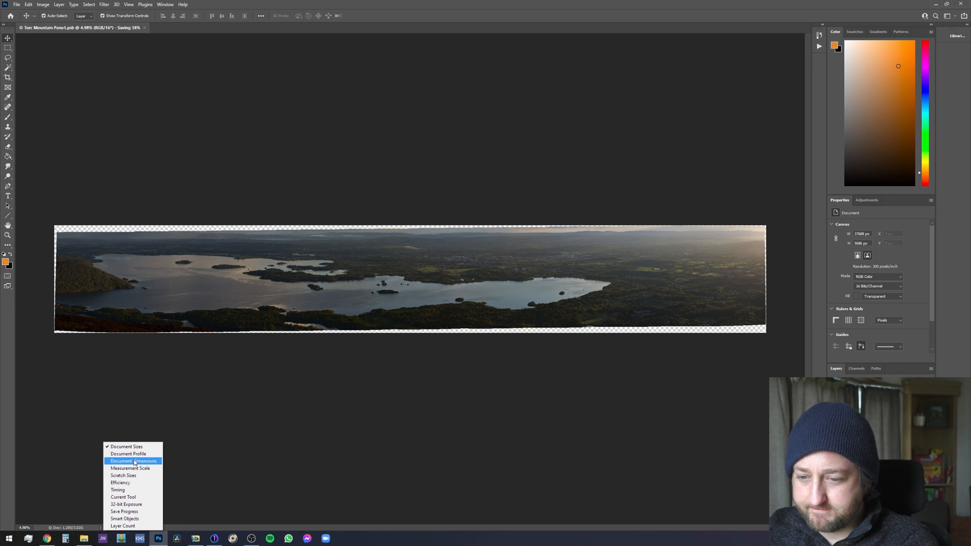
left_click(134, 461)
left_click(101, 528)
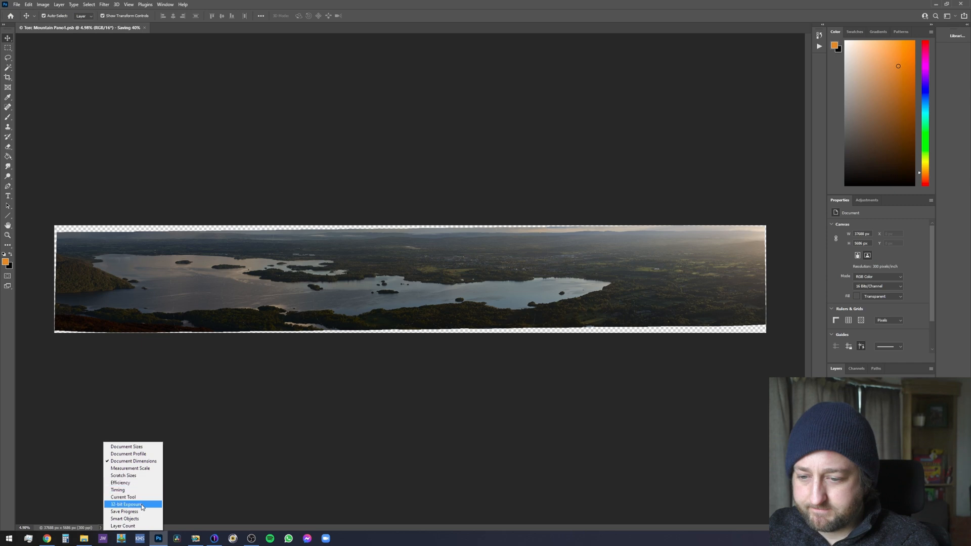
left_click(132, 505)
left_click(102, 529)
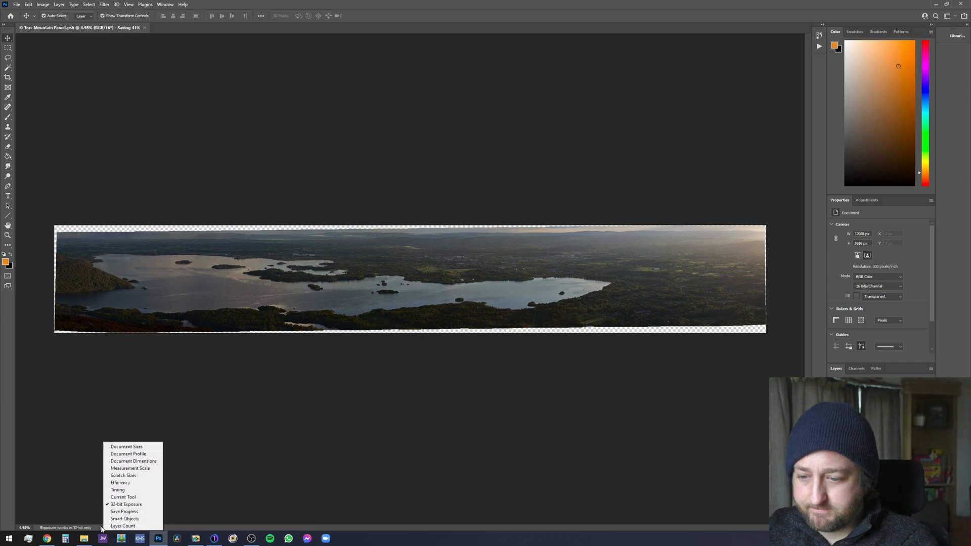
left_click(119, 511)
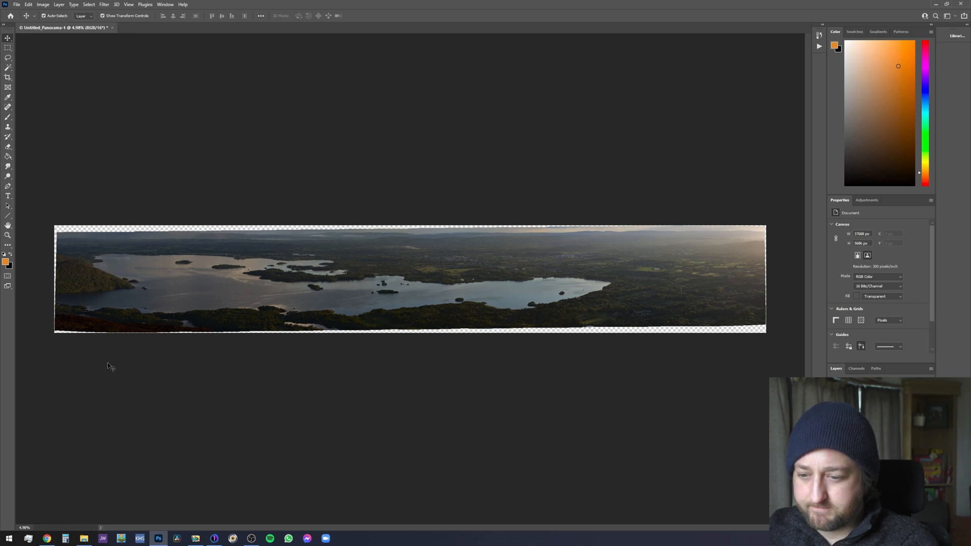
- Try to save the panorama as a TIFF named Torc Mountain Pano1 with no image compression and RLE layer compression
left_click(17, 4)
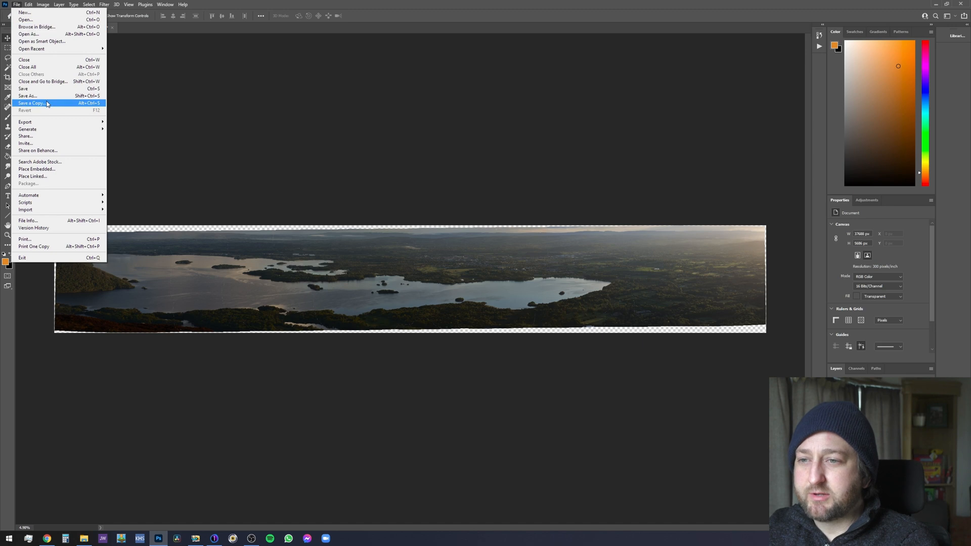
left_click(27, 96)
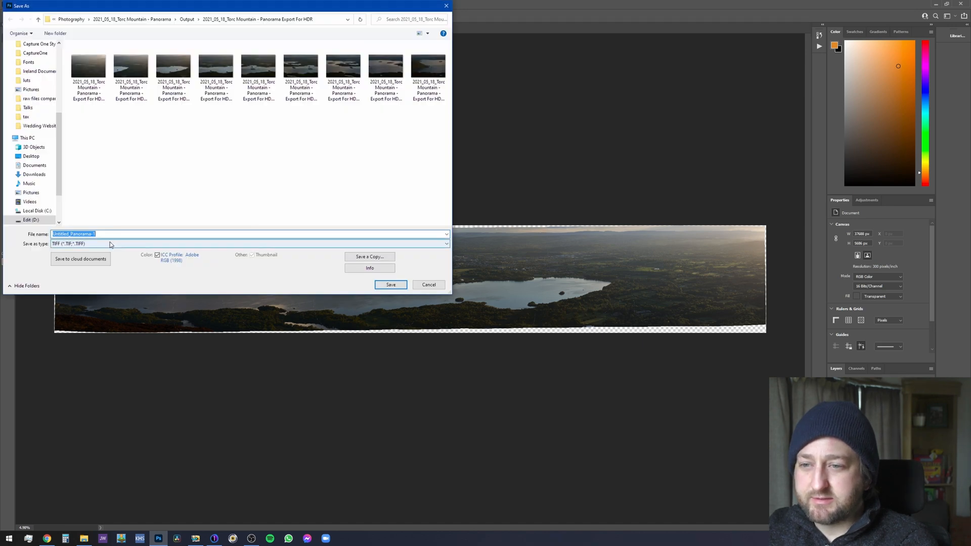
type("Torc Mountain Pano1")
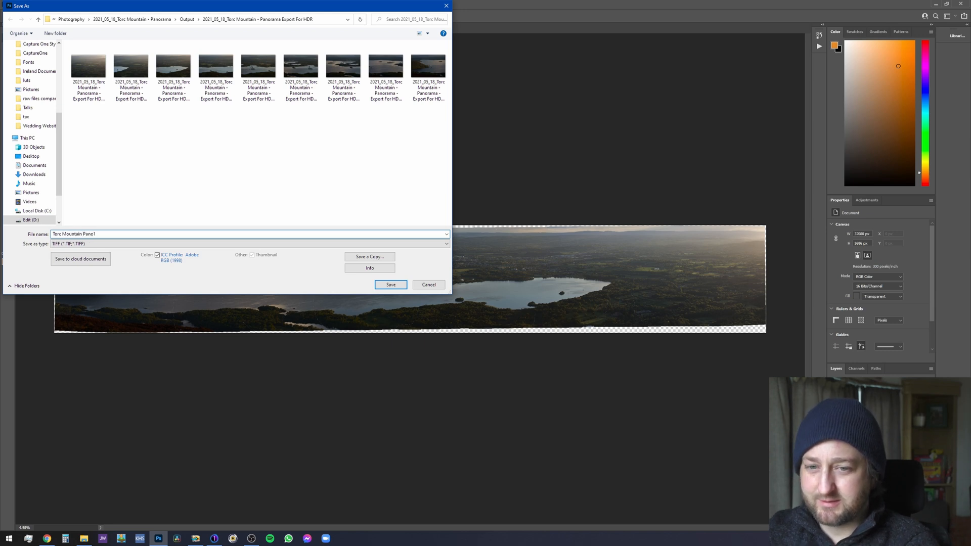
key("Return")
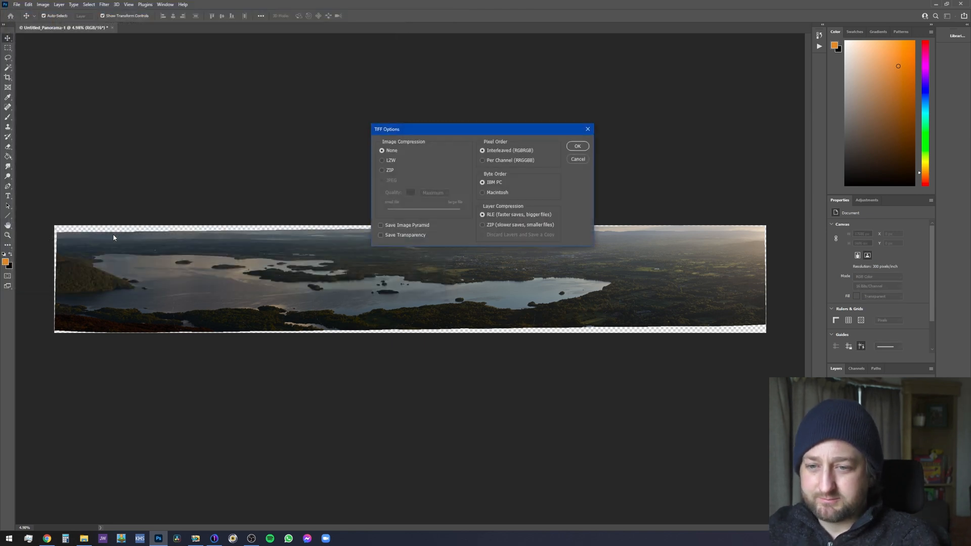
left_click(577, 146)
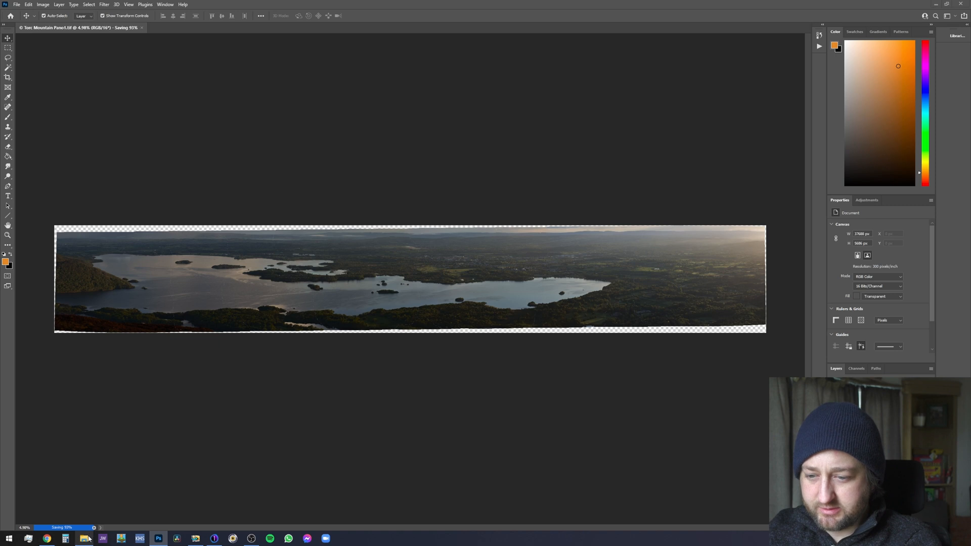
- In File Explorer, try to move the Torc Mountain Pano1 TIFF from the export folder into the project's Capture folder
left_click(86, 539)
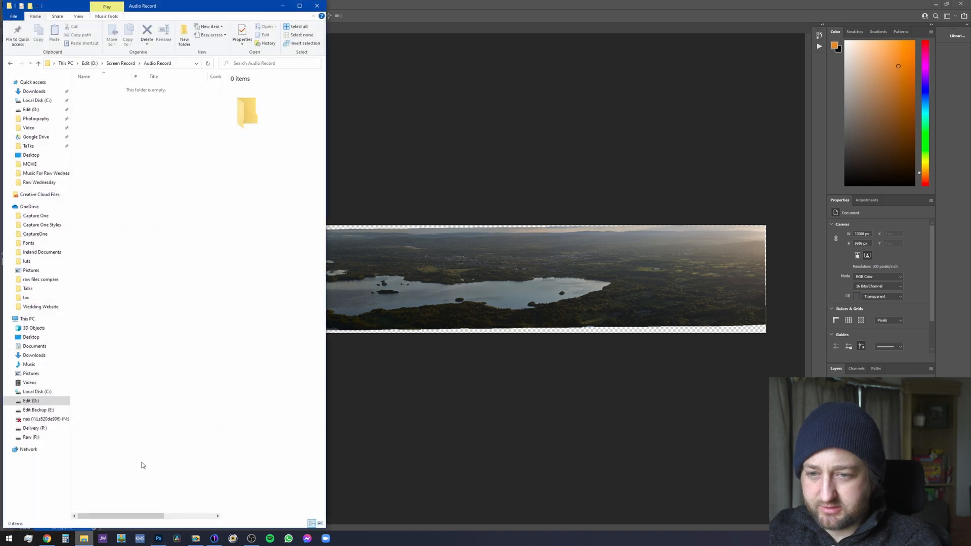
left_click(47, 120)
double_click(114, 102)
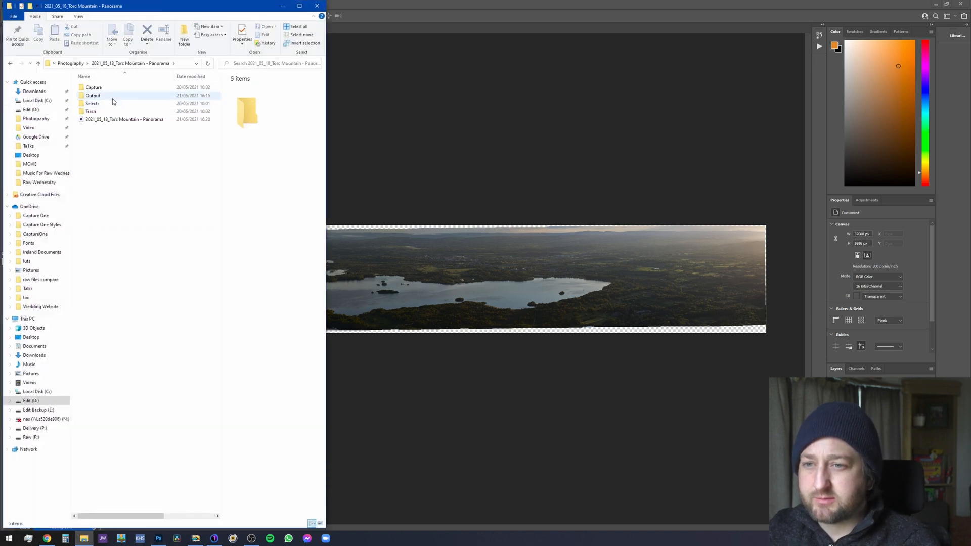
double_click(113, 98)
double_click(135, 90)
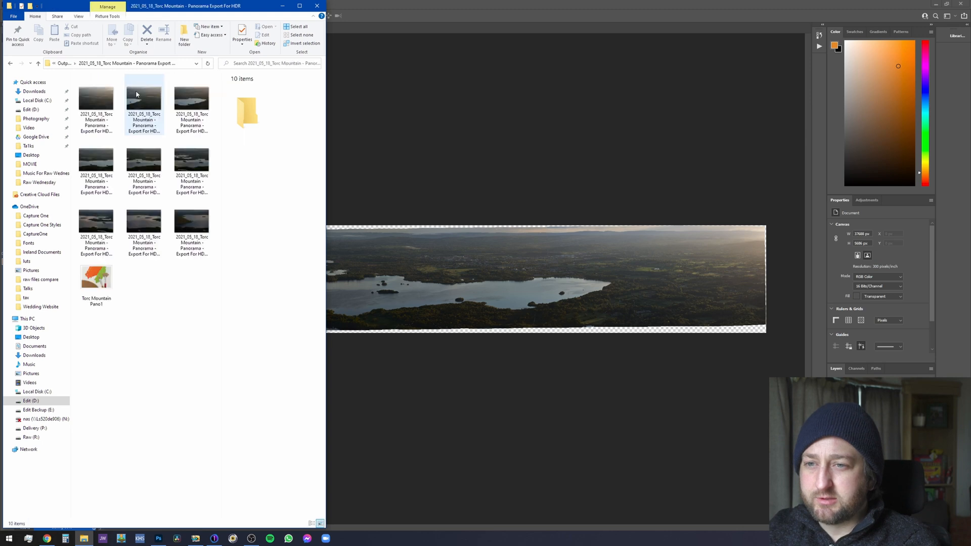
left_click(93, 296)
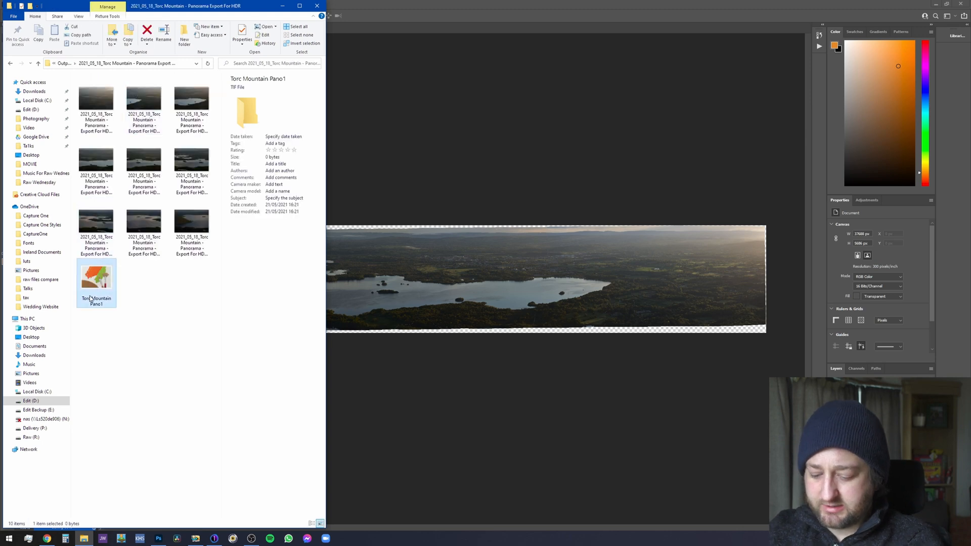
left_click(67, 63)
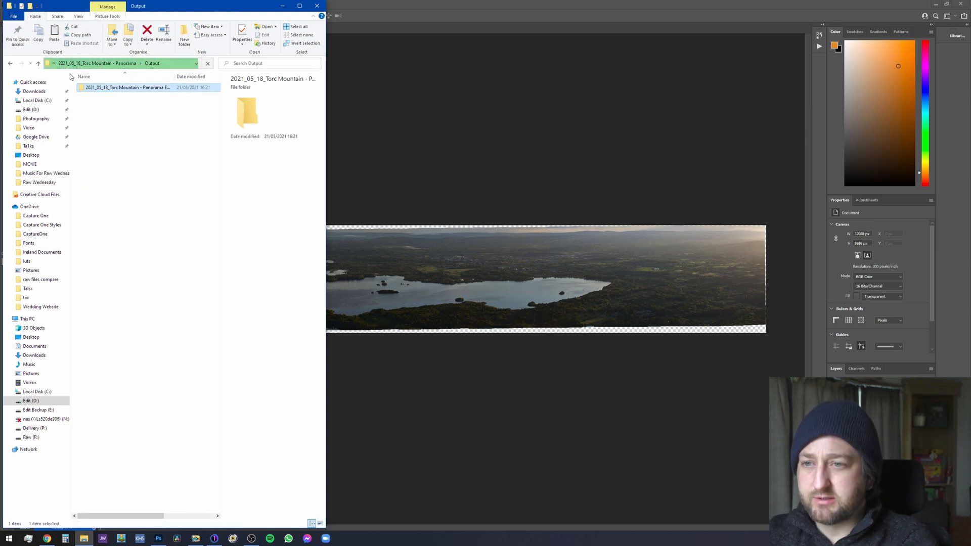
left_click(73, 63)
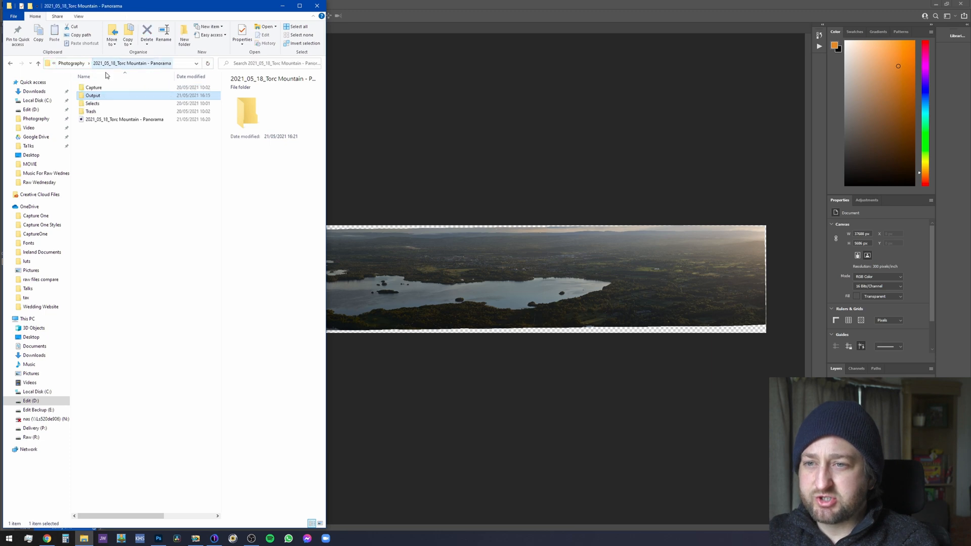
double_click(101, 89)
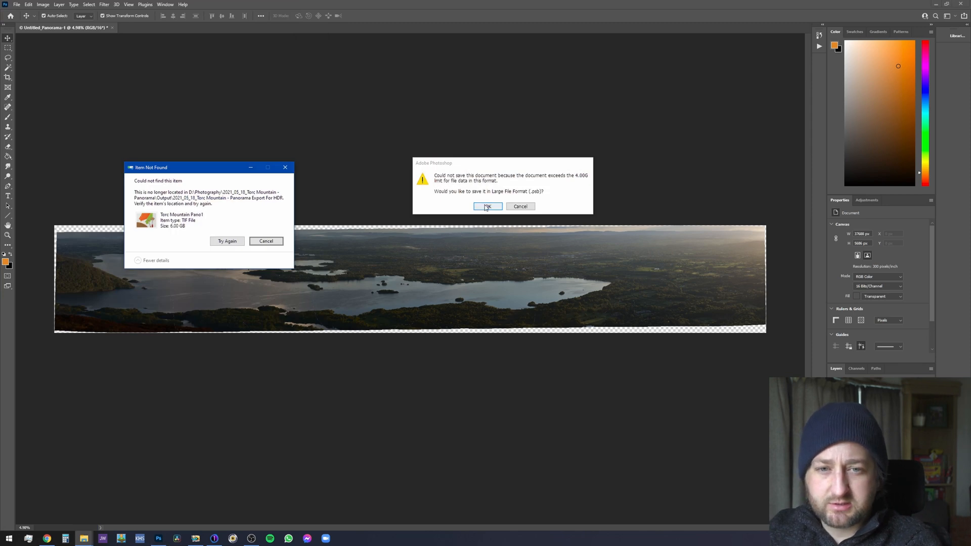
- Accept Large File Format in Photoshop and save the panorama as Torc Mountain Pano1 (PSB) in the project's Capture folder
left_click(517, 209)
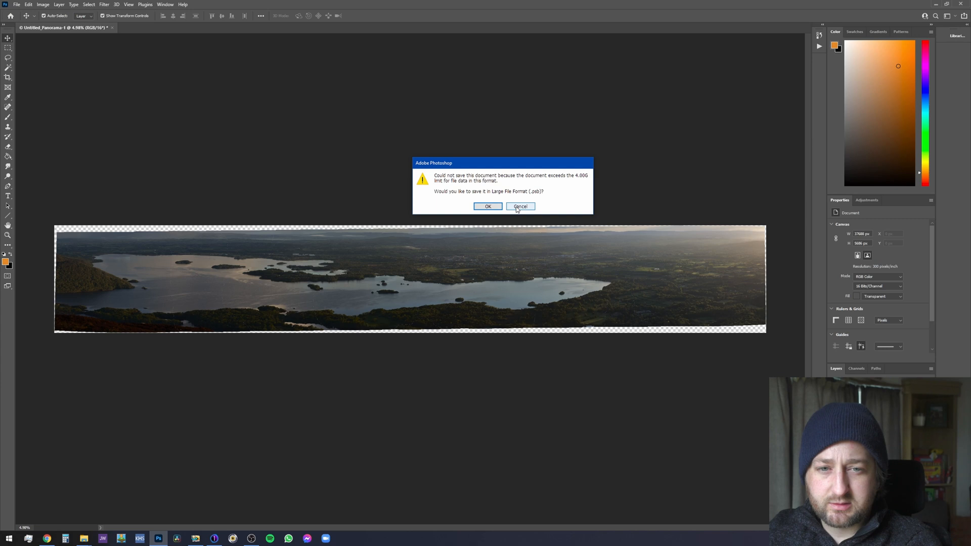
left_click(490, 207)
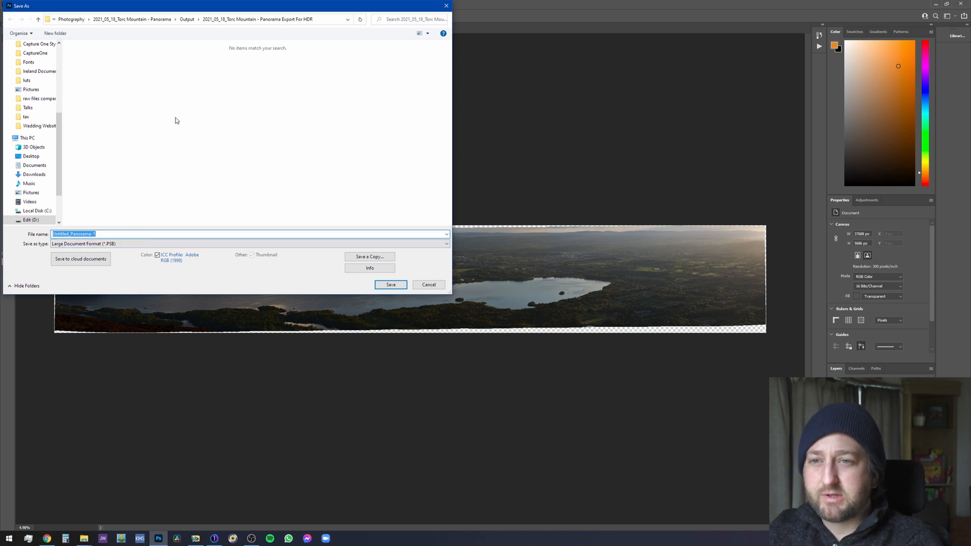
left_click(187, 19)
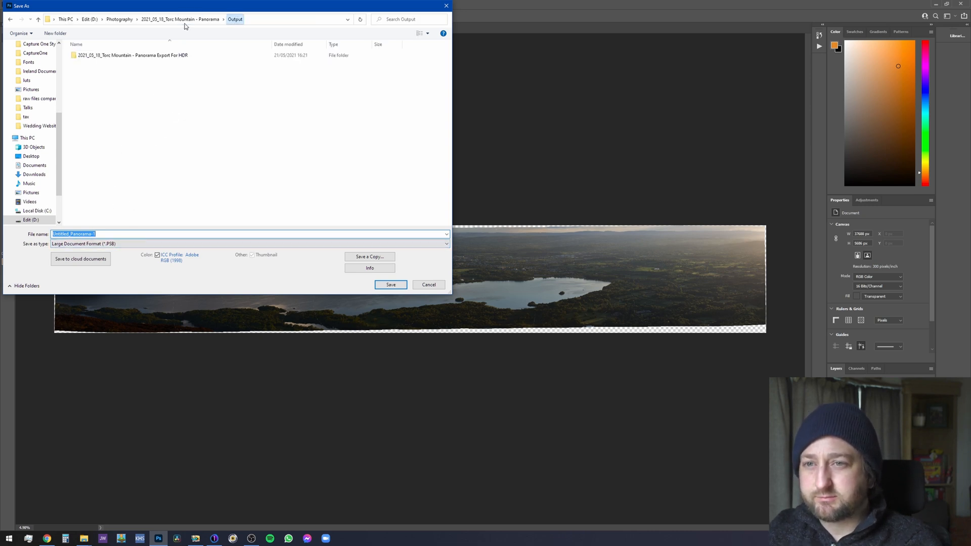
left_click(151, 22)
double_click(109, 56)
double_click(112, 234)
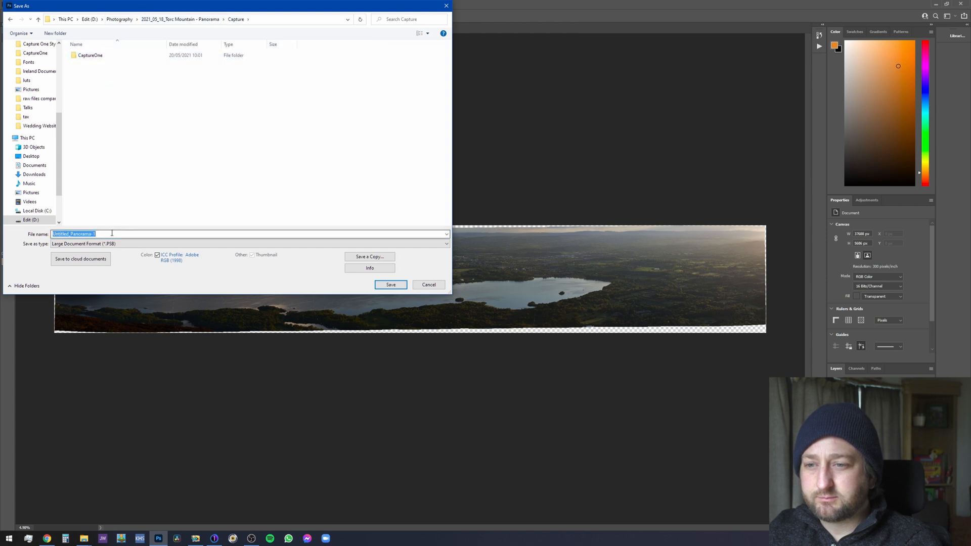
type("Torc ")
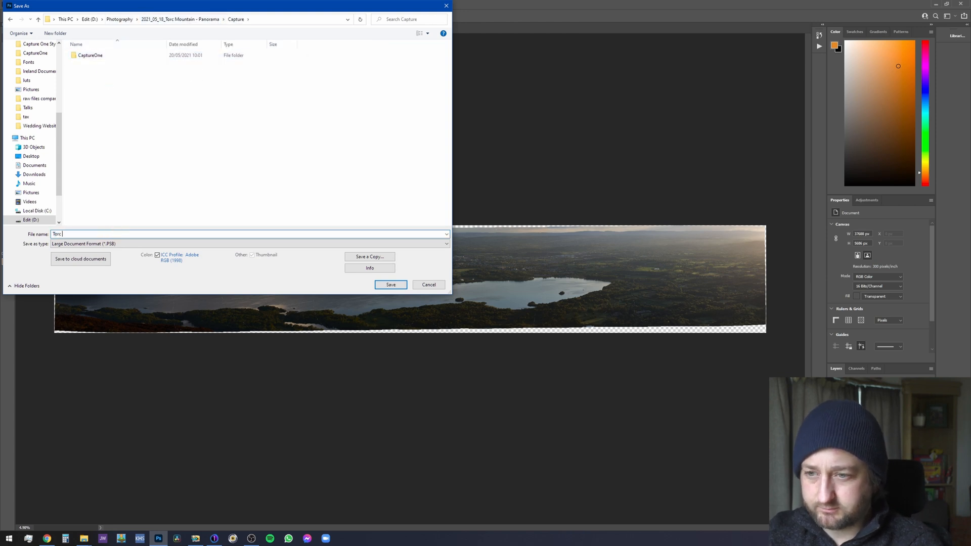
type("Mountain Pano1")
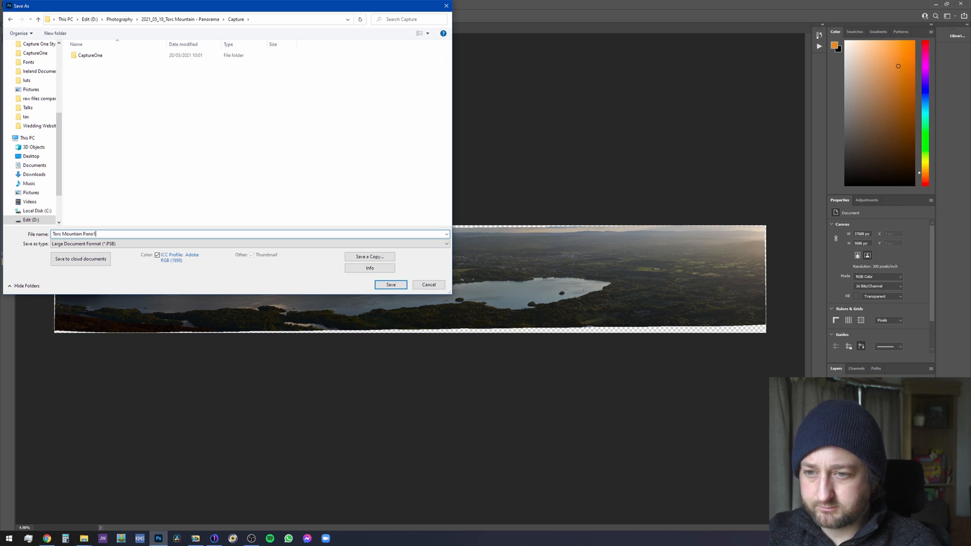
key("Return")
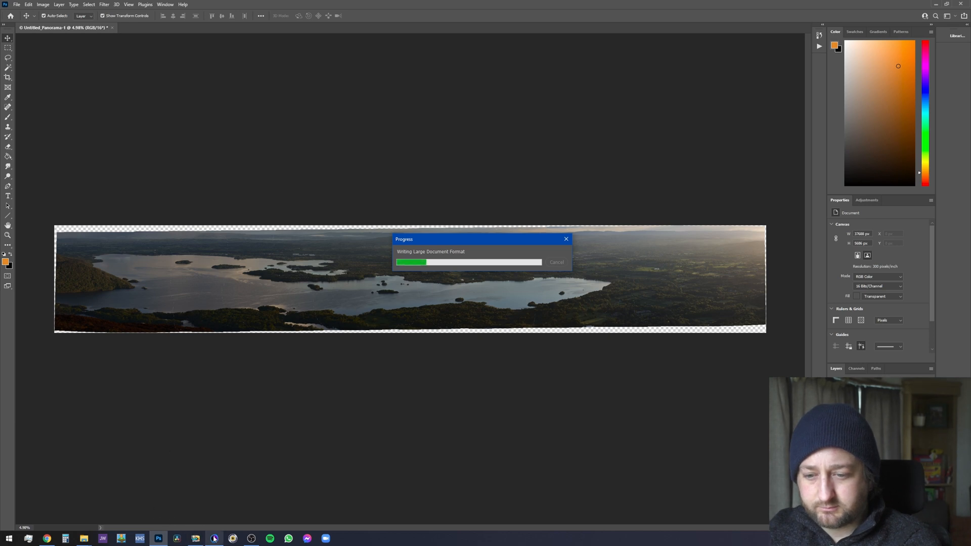
- In File Explorer, cancel the pending move of the Torc Mountain Pano1 TIFF
mouse_move(81, 543)
left_click(104, 506)
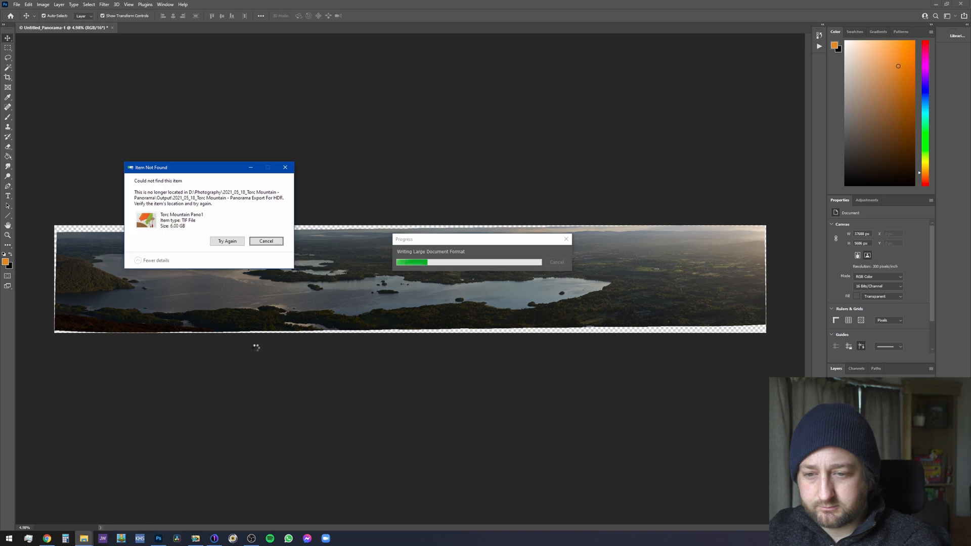
left_click(263, 243)
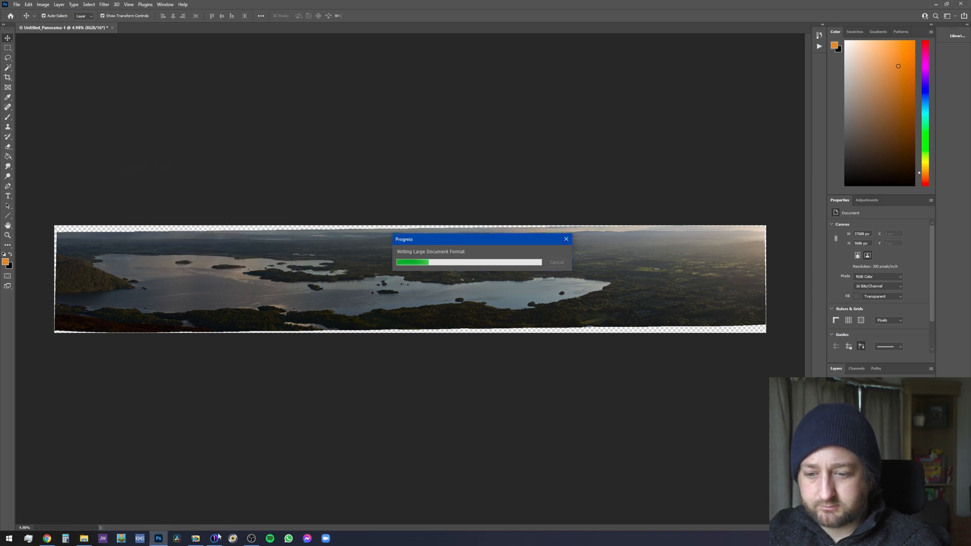
- Switch to Capture One's library, clear the frame selection and filter the Capture Folder to the pink colour tag instead of blue
mouse_move(219, 539)
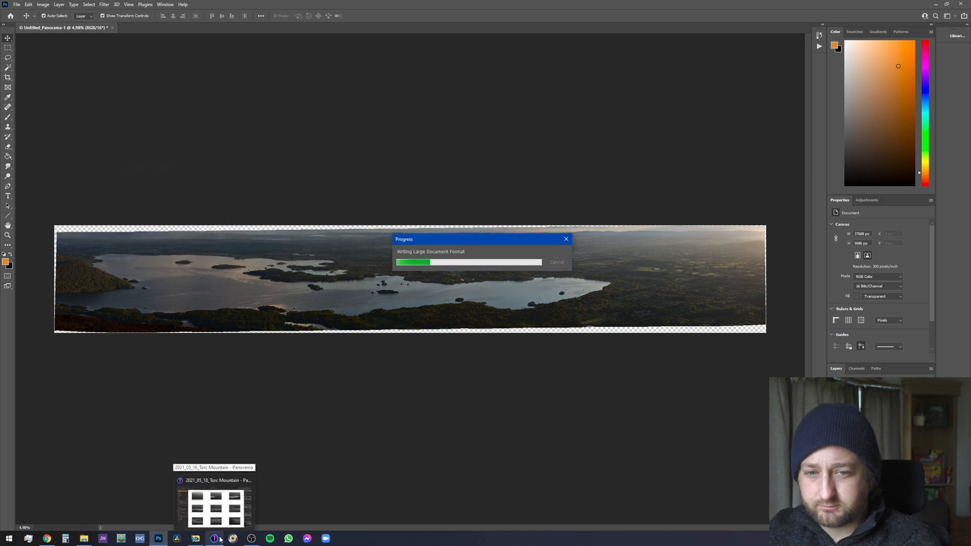
left_click(219, 539)
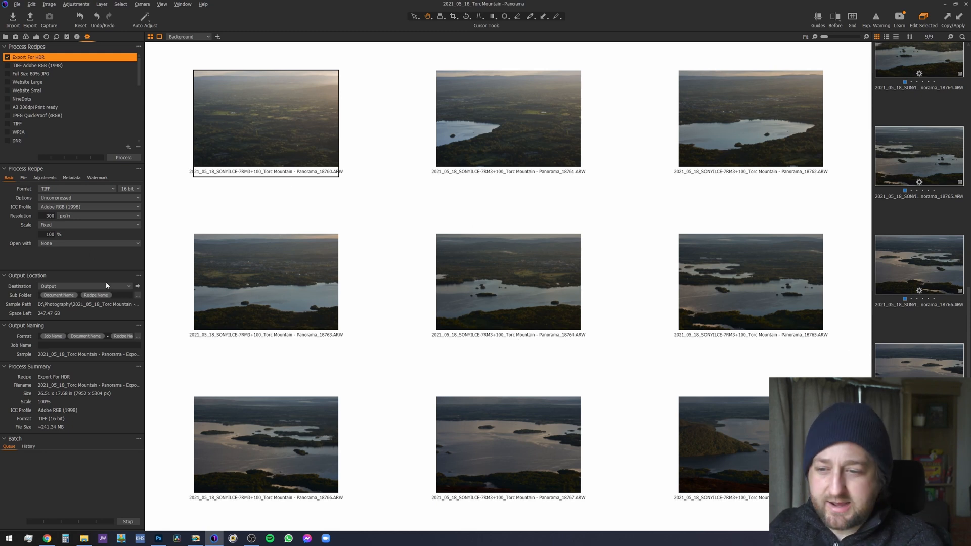
left_click(6, 38)
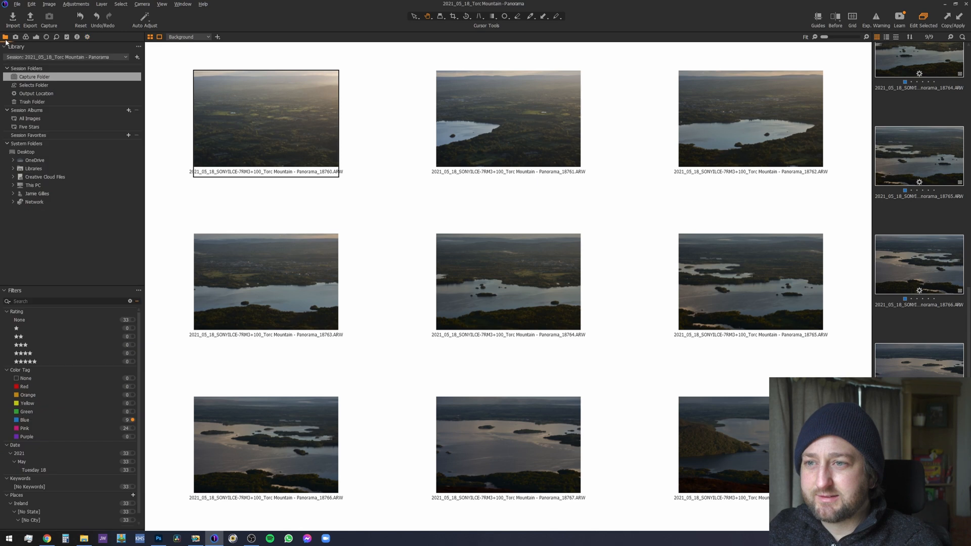
left_click(906, 278)
left_click(901, 329)
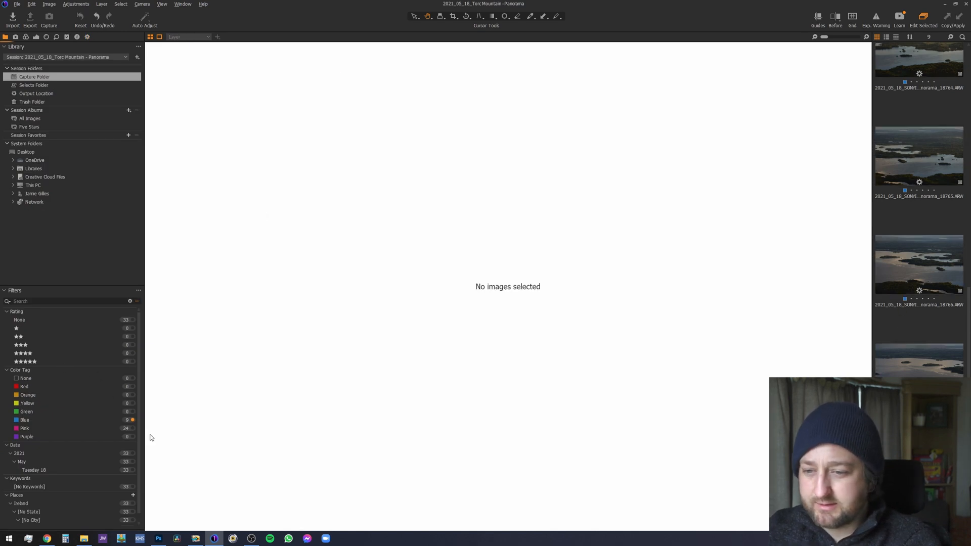
left_click(132, 428)
scroll(937, 220, "down", 1)
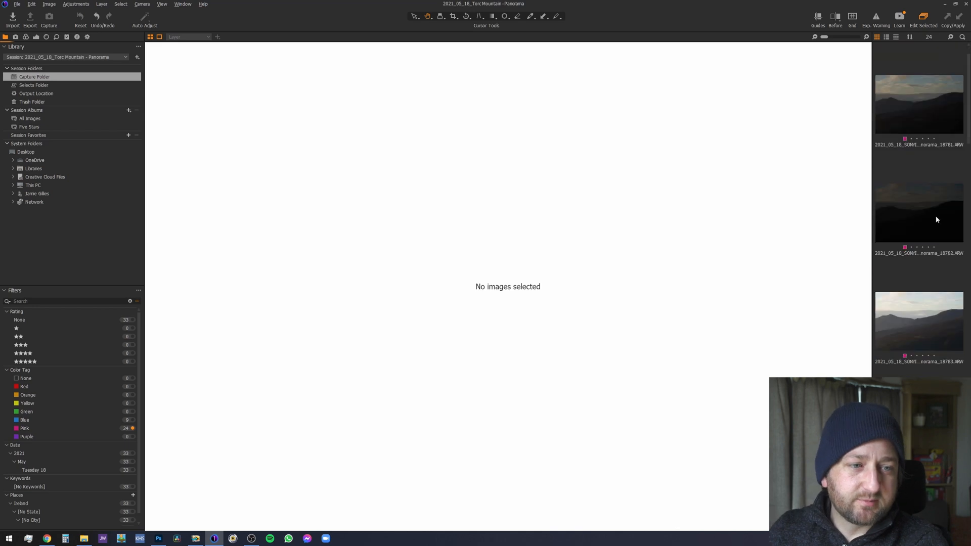
- Look through the pink-tagged panorama frames, starting at frame 18781, and return to that first frame
left_click(918, 110)
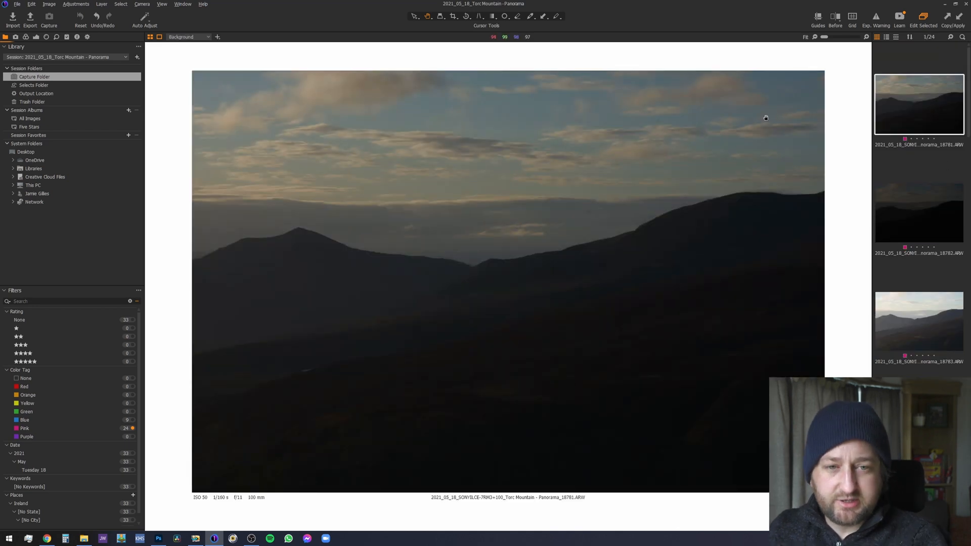
key("Right")
key("Right")
key("Right")
key("Right")
key("Right")
key("Right")
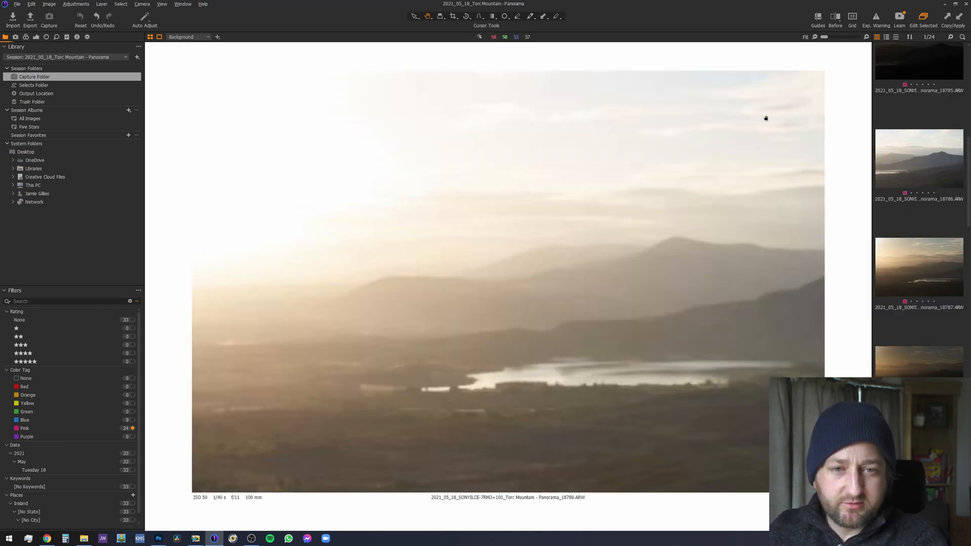
key("Right")
key("Right")
key("Right")
key("Right")
key("Right")
key("Right")
key("Right")
key("Right")
key("Right")
key("Right")
key("Right")
key("Right")
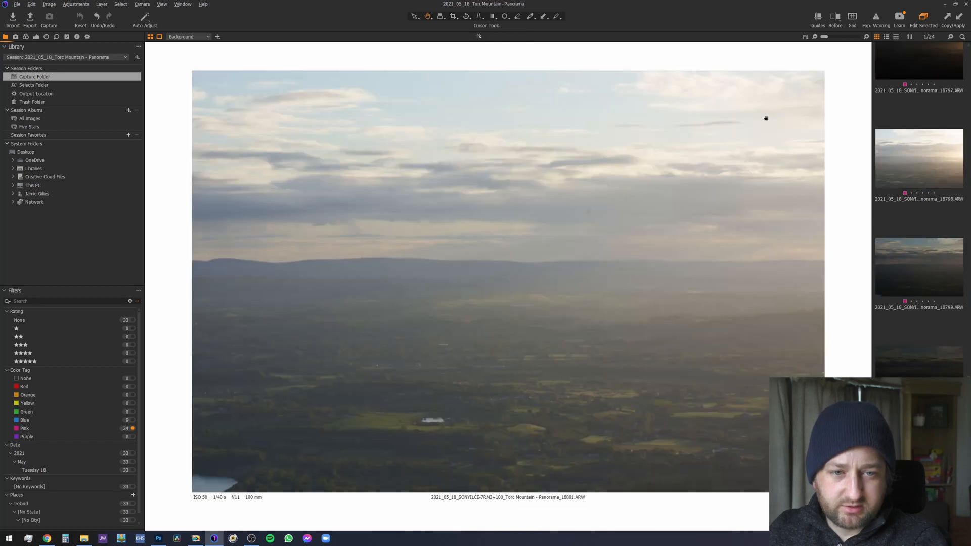
key("Right")
key("Right")
key("Right")
key("Left")
key("Left")
key("Left")
key("Left")
key("Left")
key("Left")
key("Left")
key("Left")
key("Left")
key("Left")
key("Left")
key("Left")
key("Left")
key("Left")
key("Left")
key("Left")
key("Left")
key("Left")
key("Left")
key("Left")
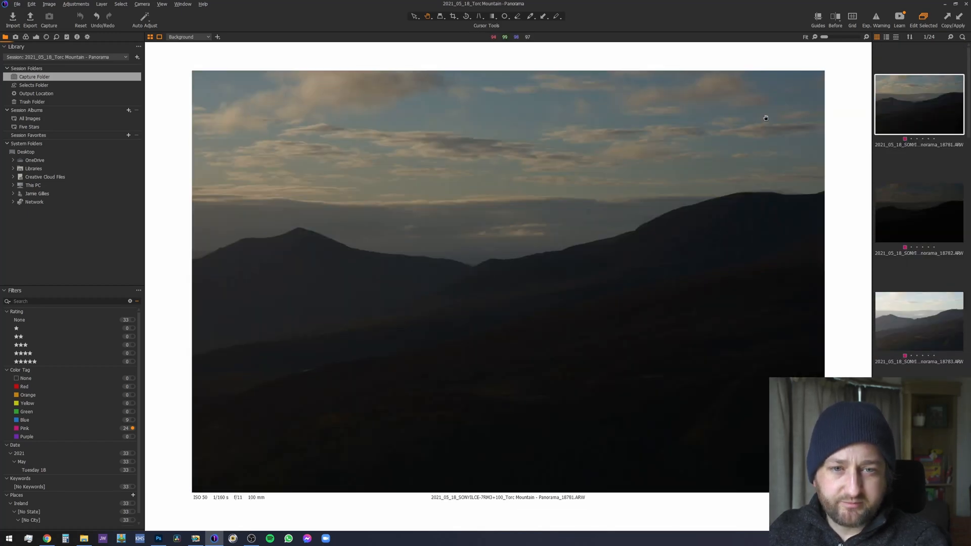
- Remove the dust spot in the sky of frames 18781 and 18783, working at 67% zoom
key("o")
scroll(560, 214, "up", 4)
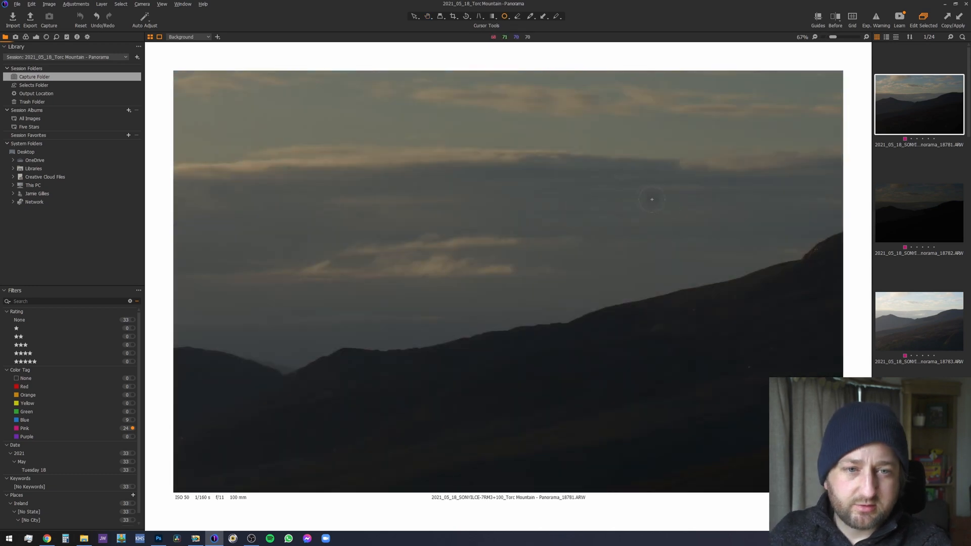
key("h")
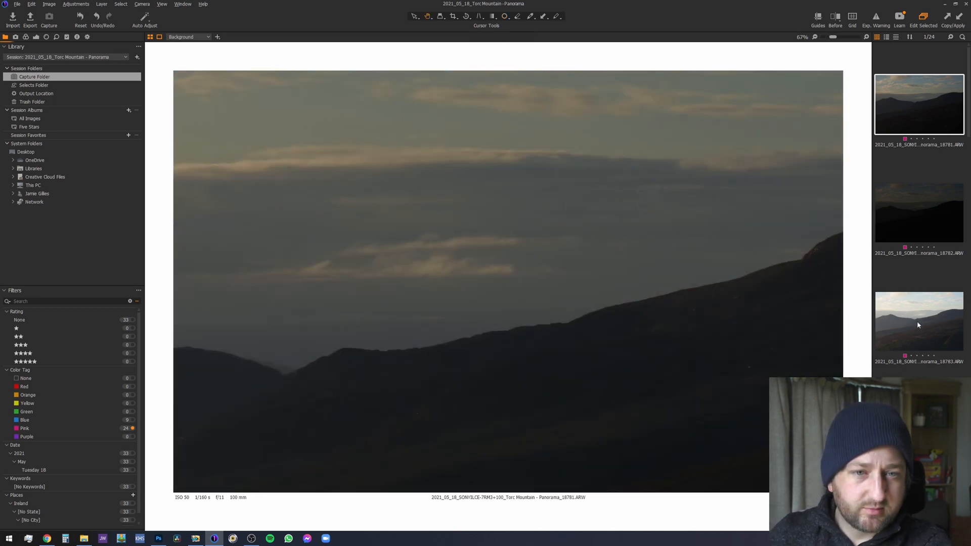
left_click(927, 327)
key("o")
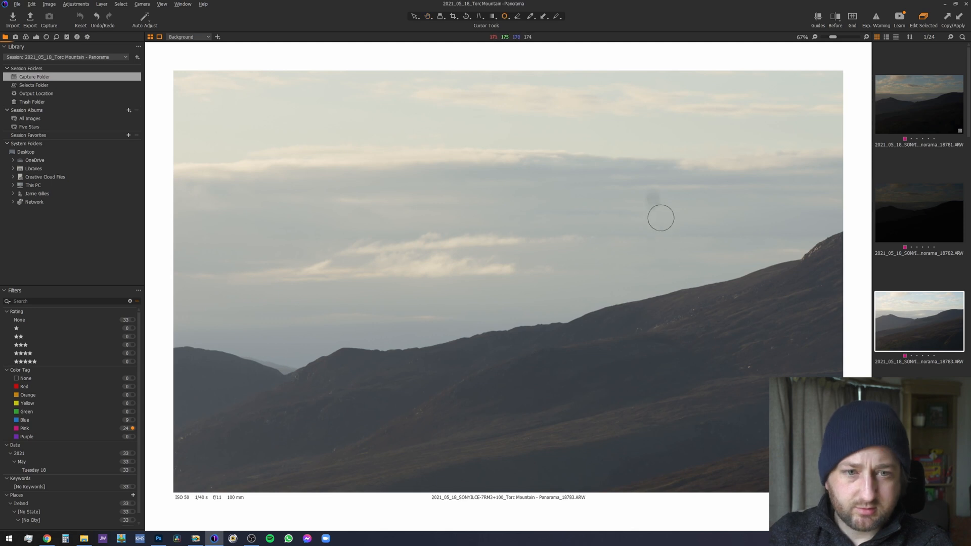
left_click(654, 197)
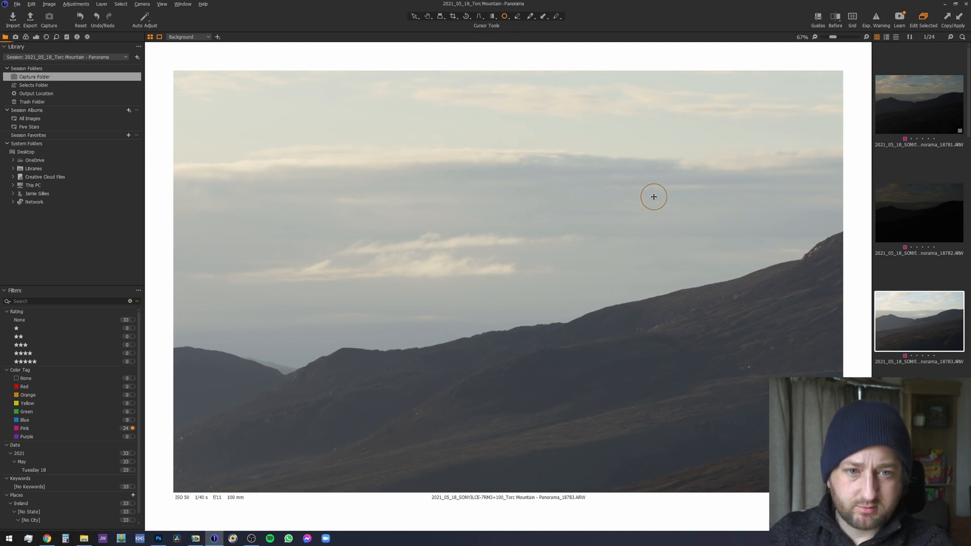
key("h")
- Remove the sky dust spot from frames 18784 and 18785, auto-adjusting the dark frame 18785 first
key("Down")
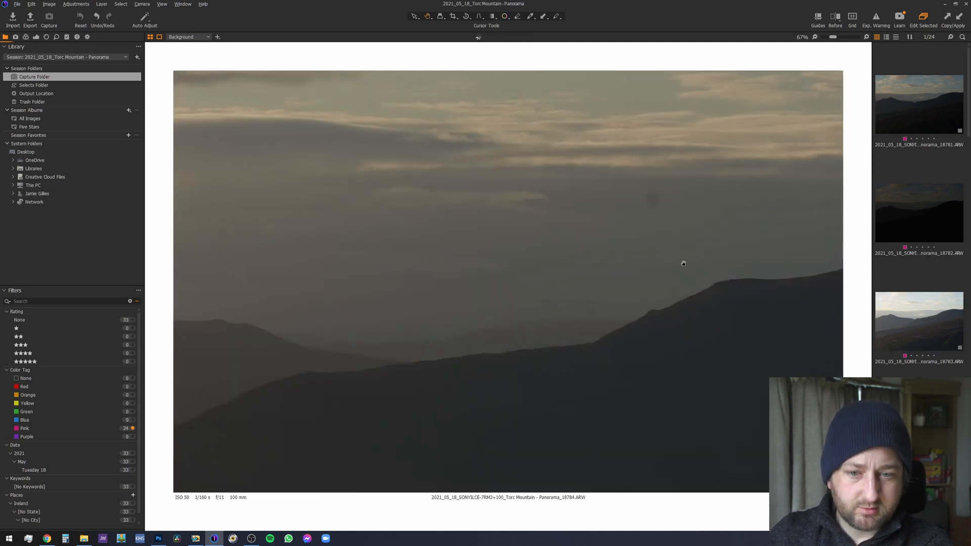
key("o")
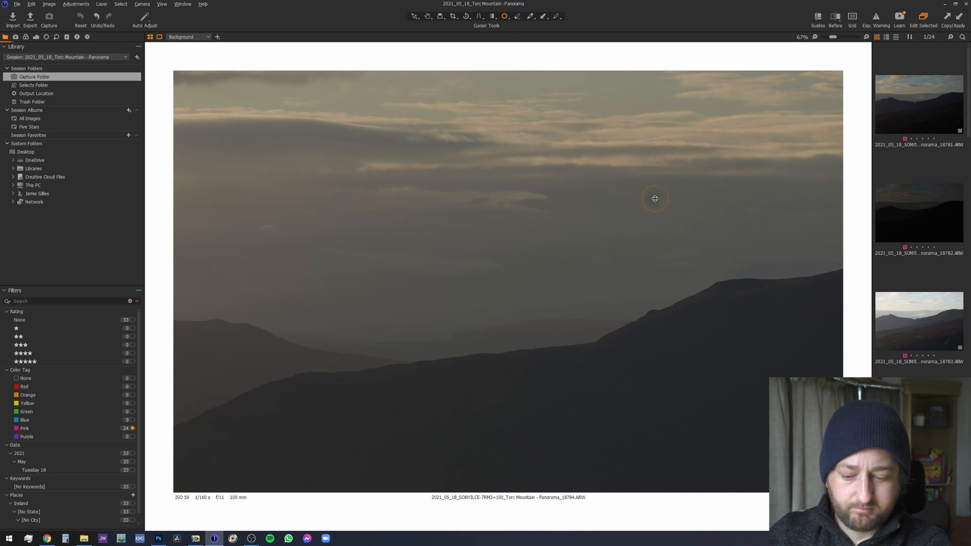
key("h")
key("Down")
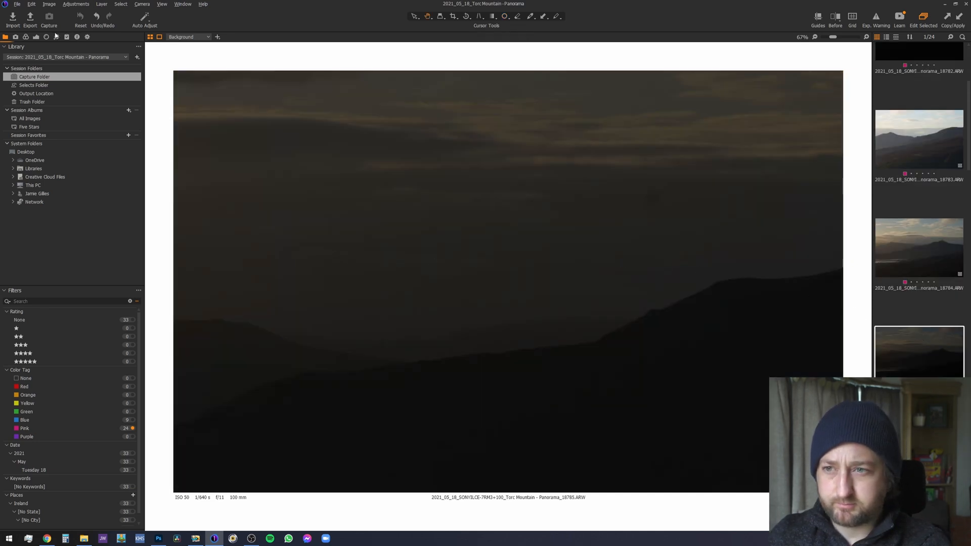
key("ctrl+l")
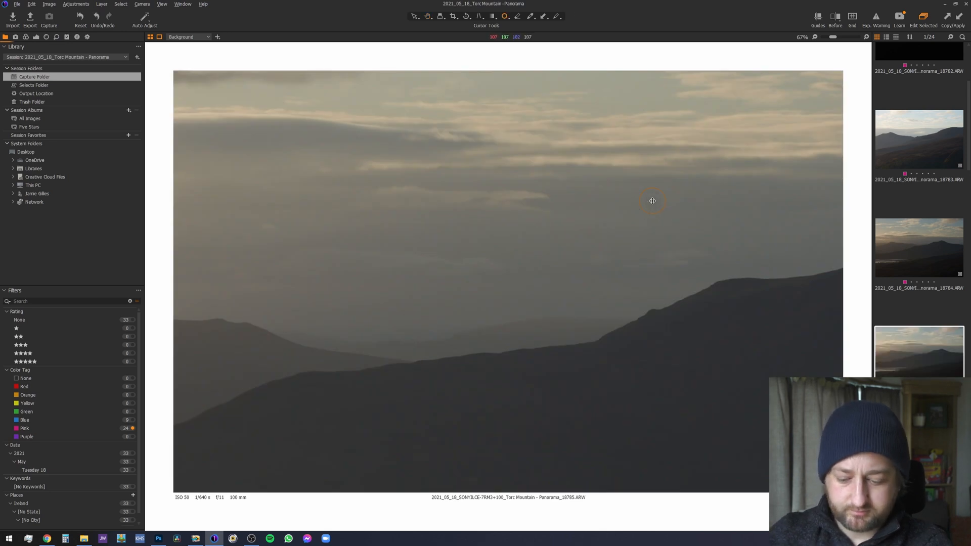
key("h")
- Remove the dust spot in the sky of frames 18786 and 18787
key("Down")
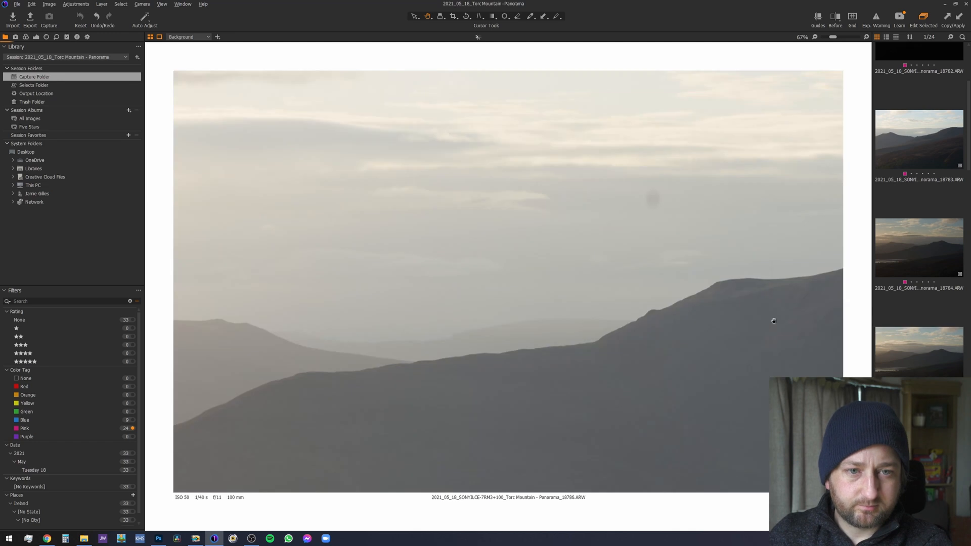
key("o")
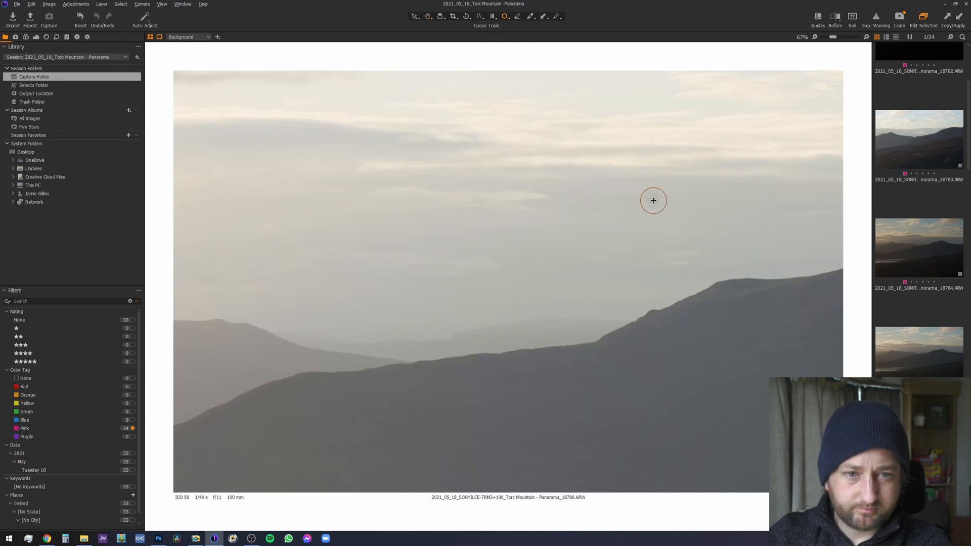
key("h")
scroll(933, 361, "down", 2)
scroll(933, 361, "down", 3)
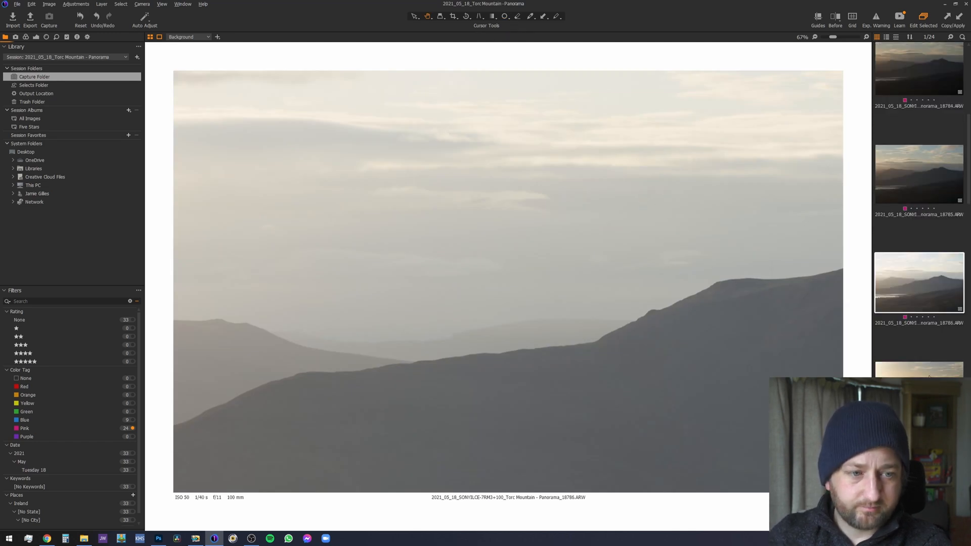
key("Down")
key("o")
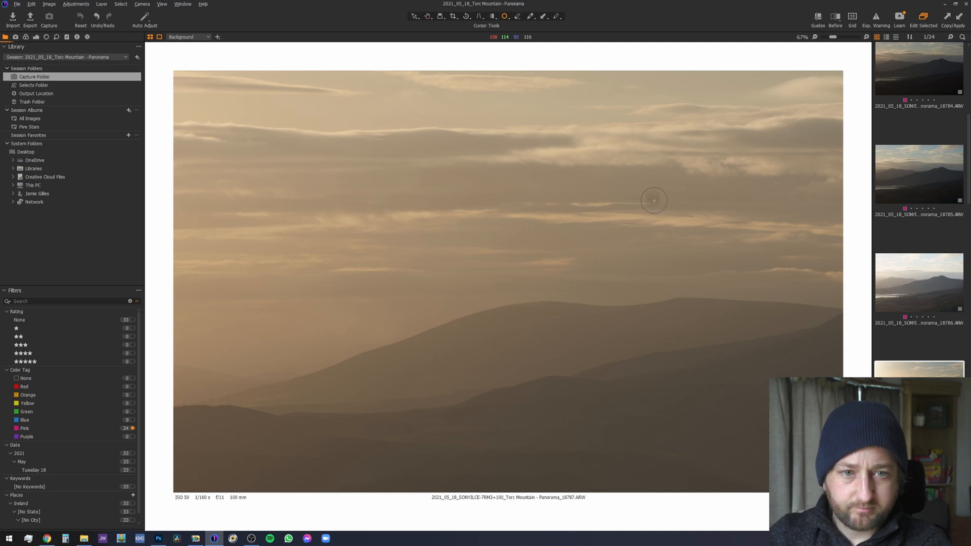
key("h")
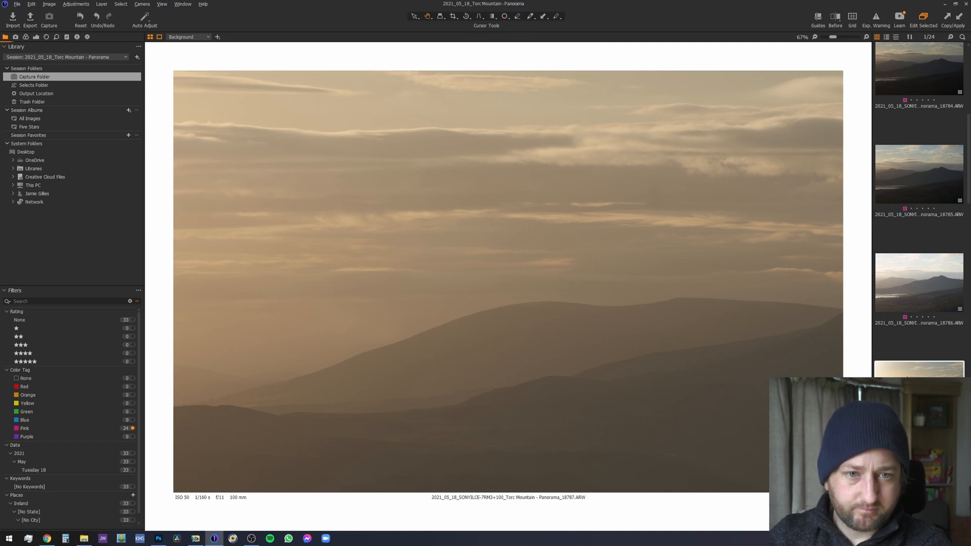
- Remove the sky dust spot from frames 18788 and 18789, and auto-adjust the dark frame 18788
key("Down")
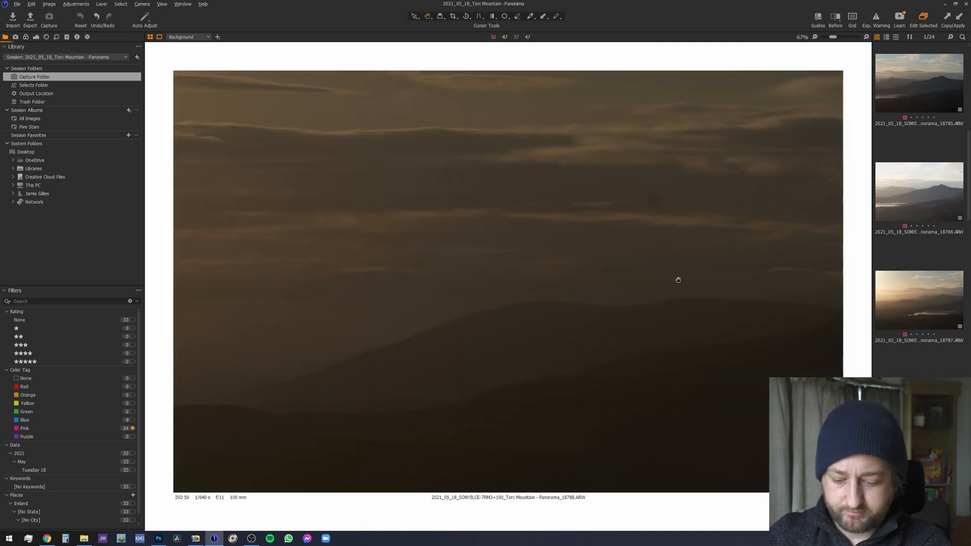
key("o")
left_click(652, 197)
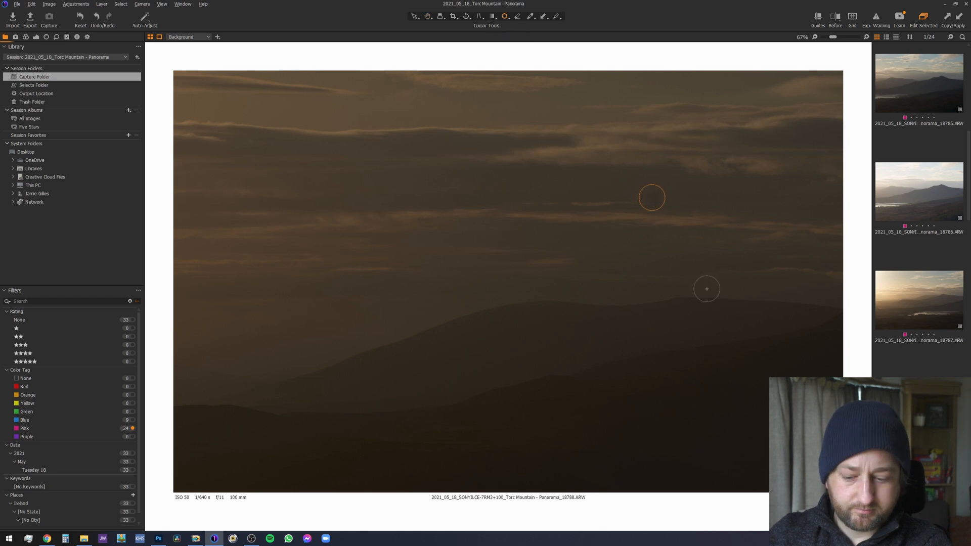
key("h")
key("Down")
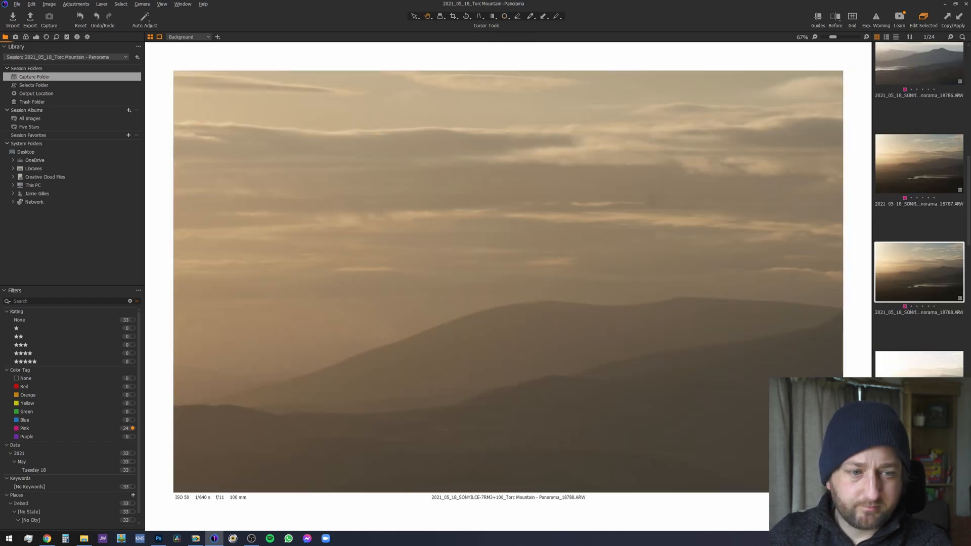
key("o")
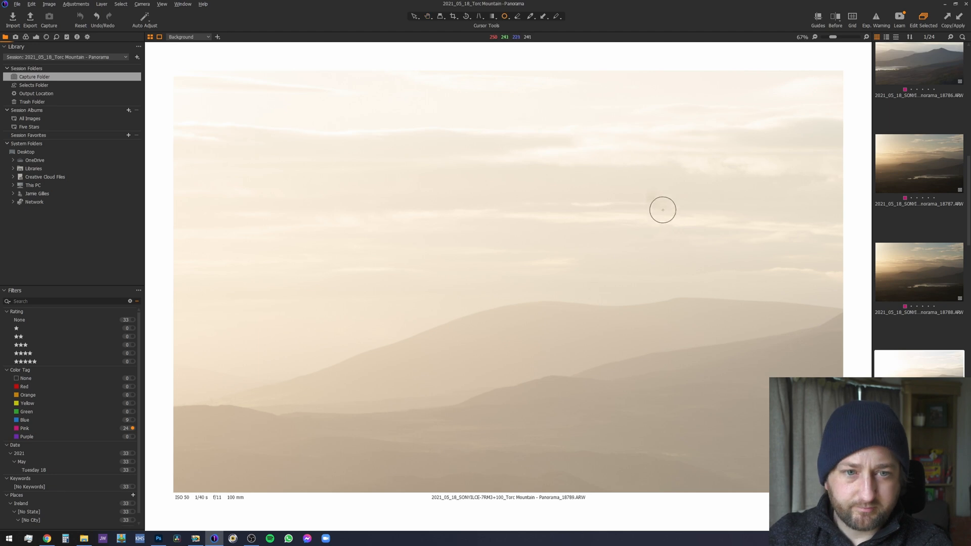
left_click(654, 200)
key("h")
scroll(928, 369, "down", 2)
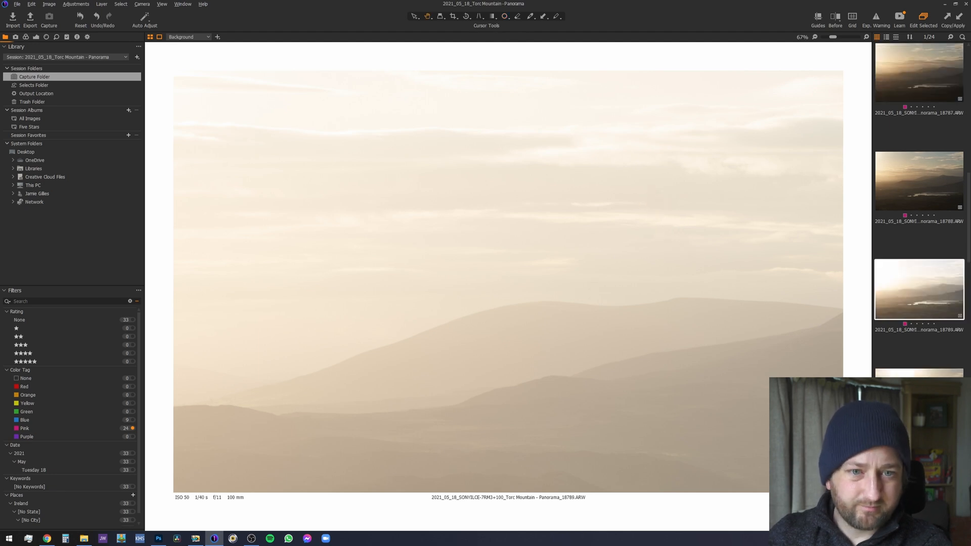
- Remove the dust spot in the sky of frame 18790 and continue the same spot removal on frame 18791
left_click(929, 375)
key("o")
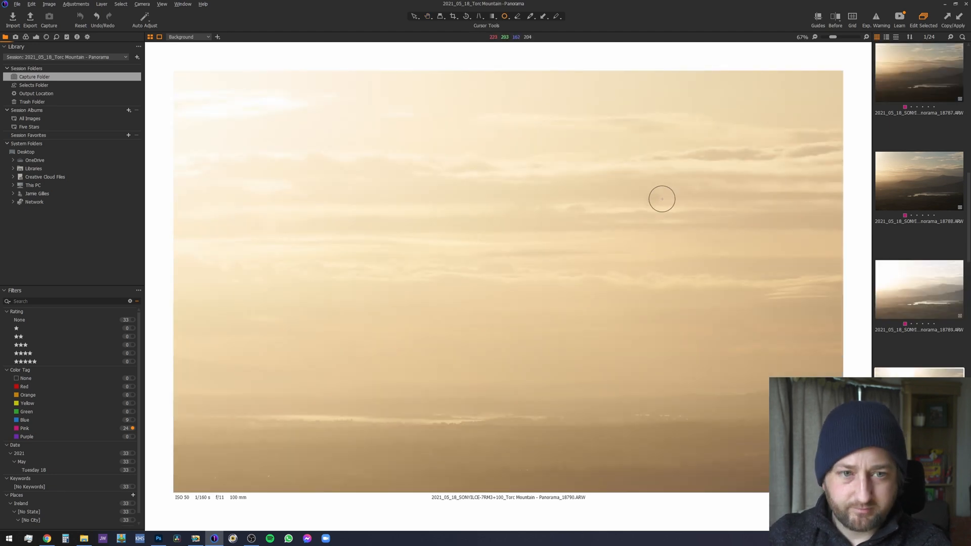
left_click(651, 197)
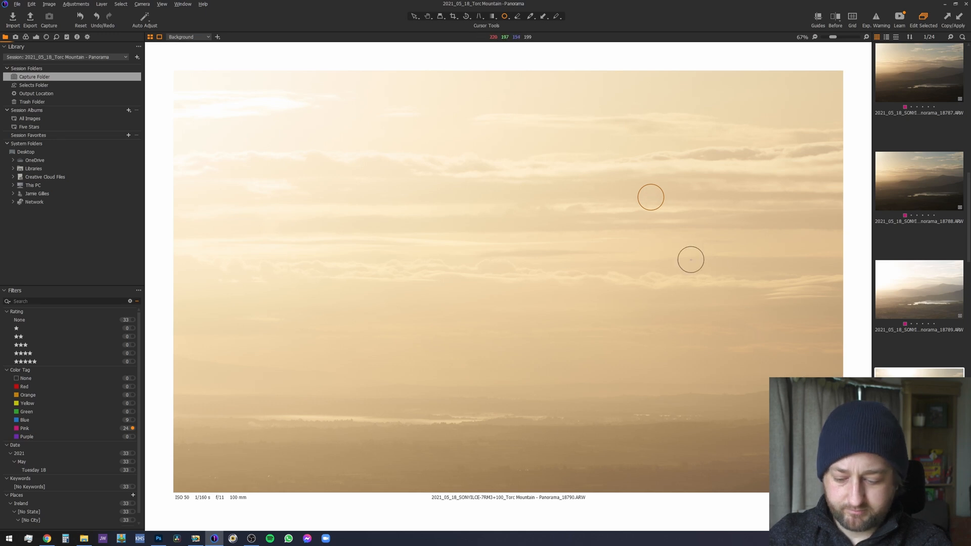
left_click_drag(653, 199, 656, 199)
key("Right")
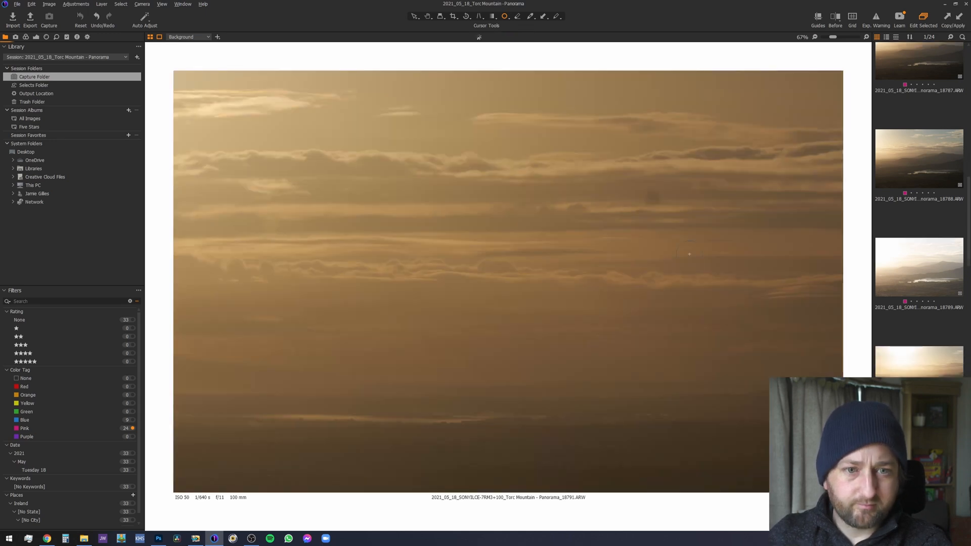
- Remove the dust spot in the sky of frames 18792 and 18793
key("Right")
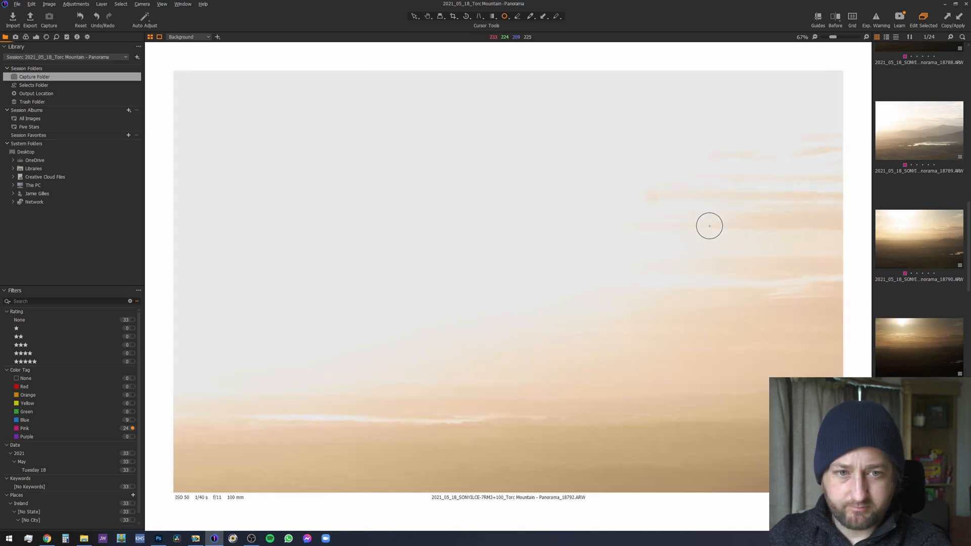
left_click(653, 197)
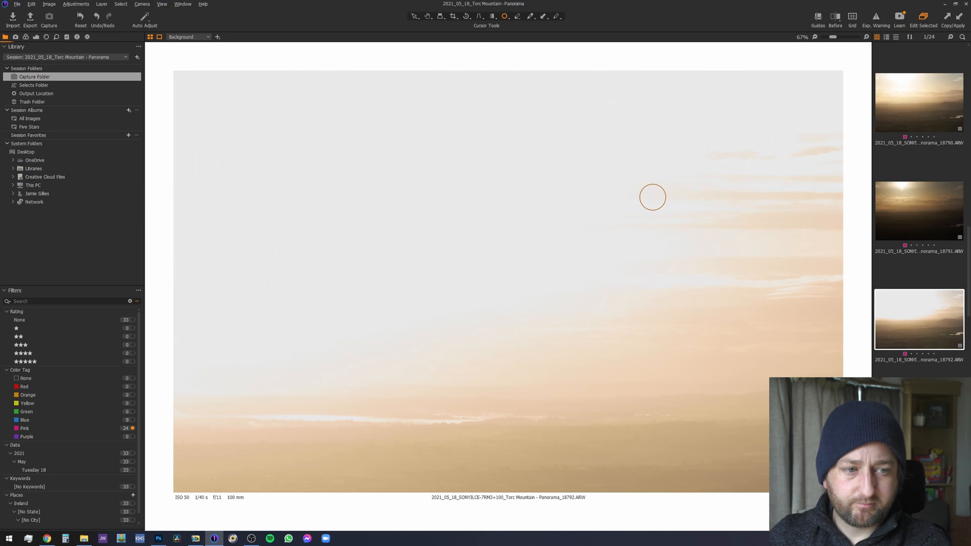
key("Right")
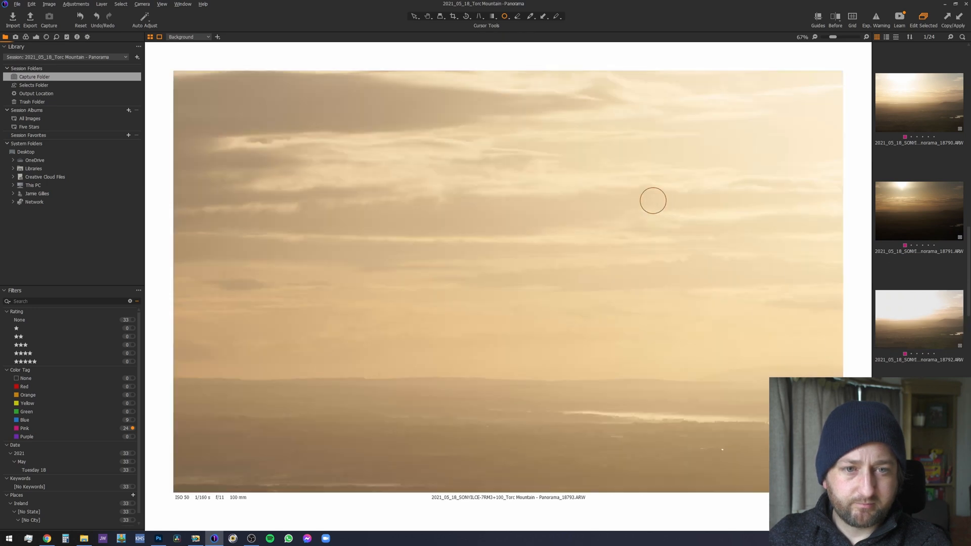
- Continue through frames 18794 to 18798, removing the dust spot in the sky of each frame
key("Right")
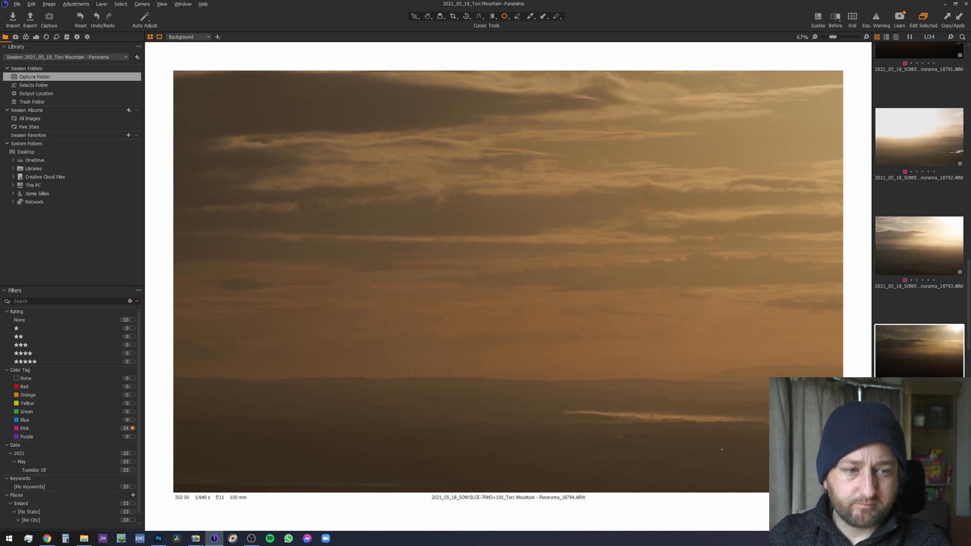
key("Right")
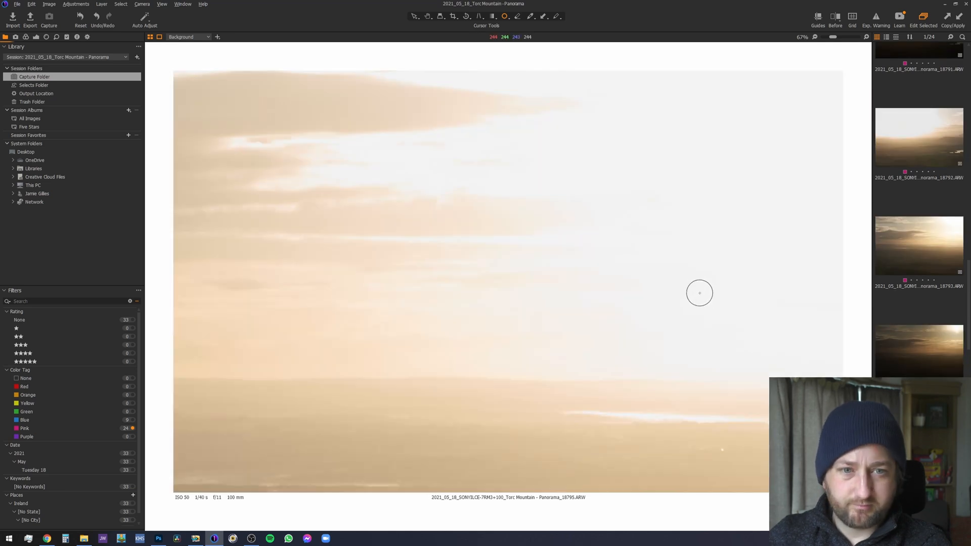
key("Right")
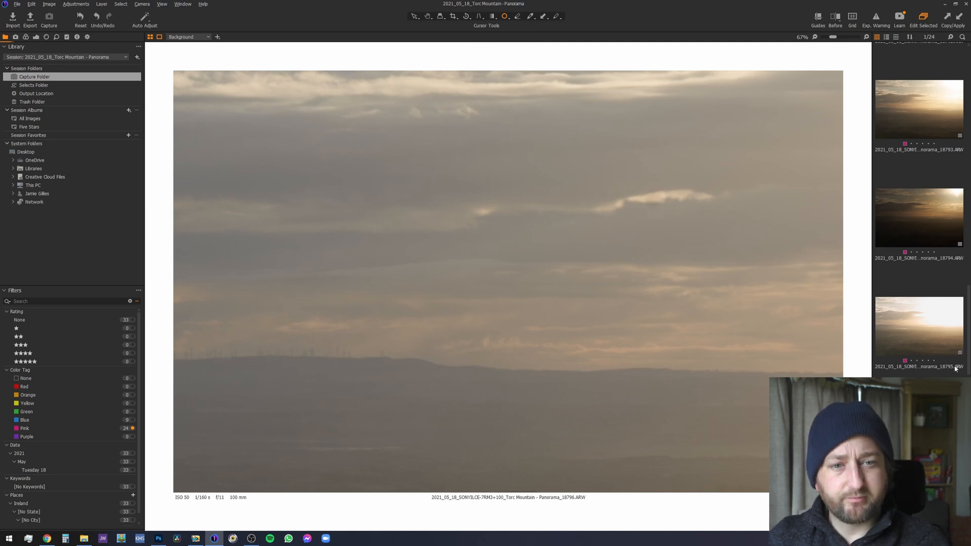
key("Right")
key("Right")
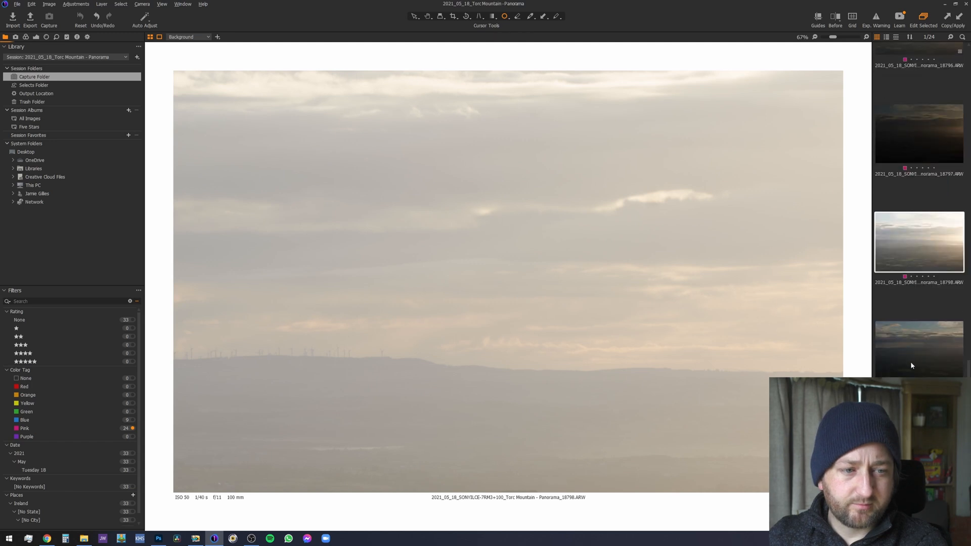
- Remove the dust spot in the cloudy sky of frames 18799, 18800 and 18801
left_click(911, 362)
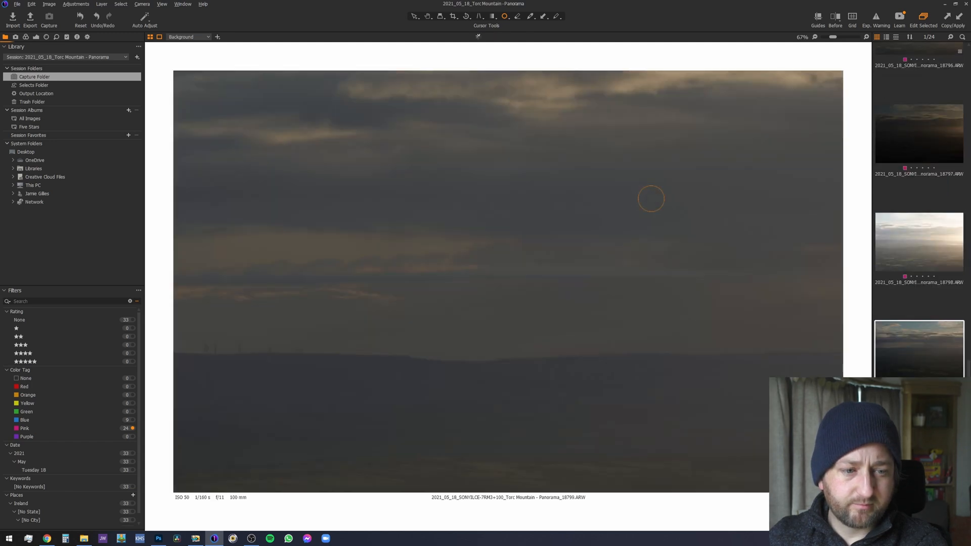
key("Right")
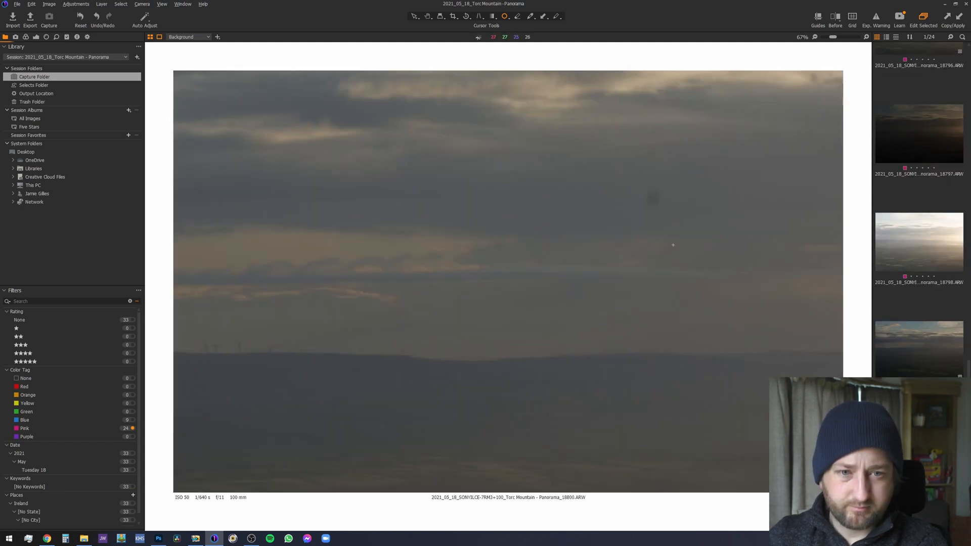
left_click(653, 198)
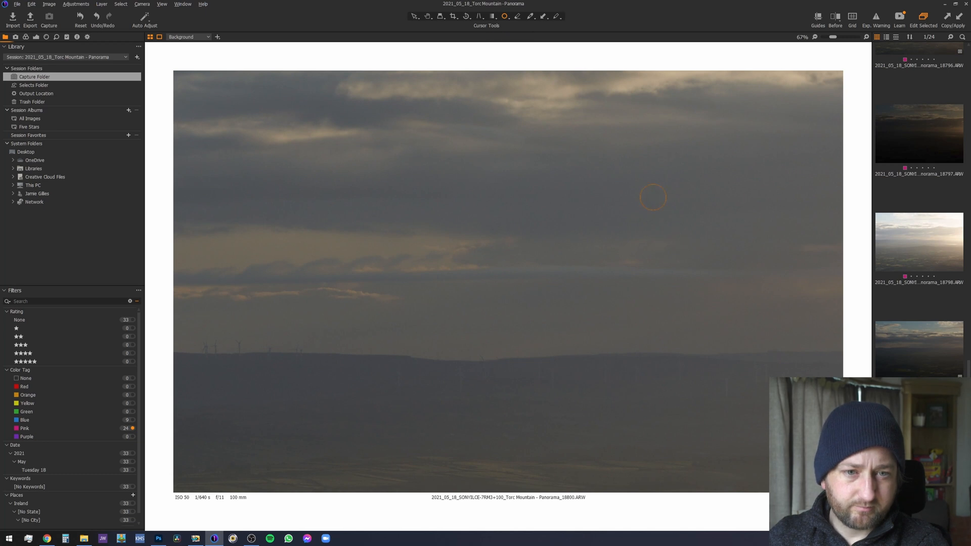
key("Right")
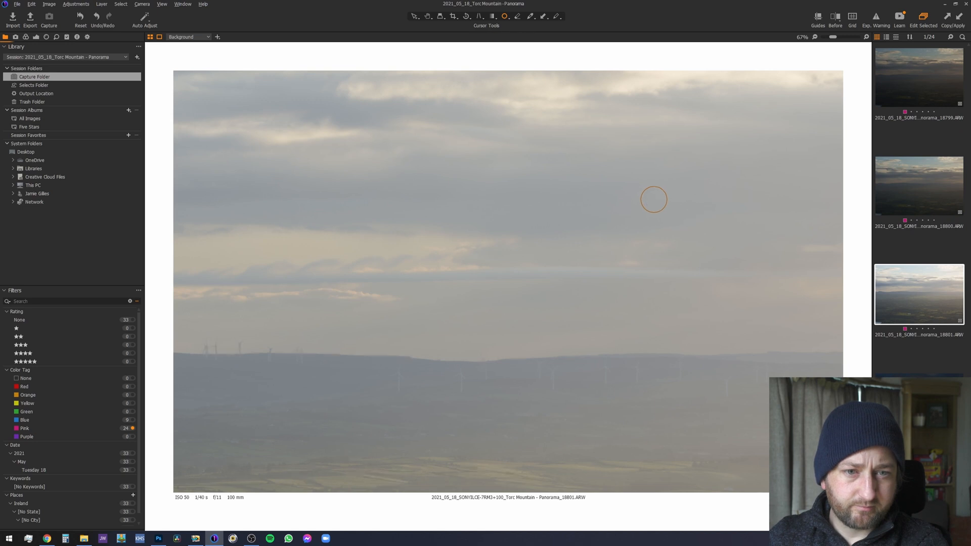
- Remove the sky dust spot from the blue-toned frames 18802, 18803 and 18804, and switch to the Pan tool
key("Right")
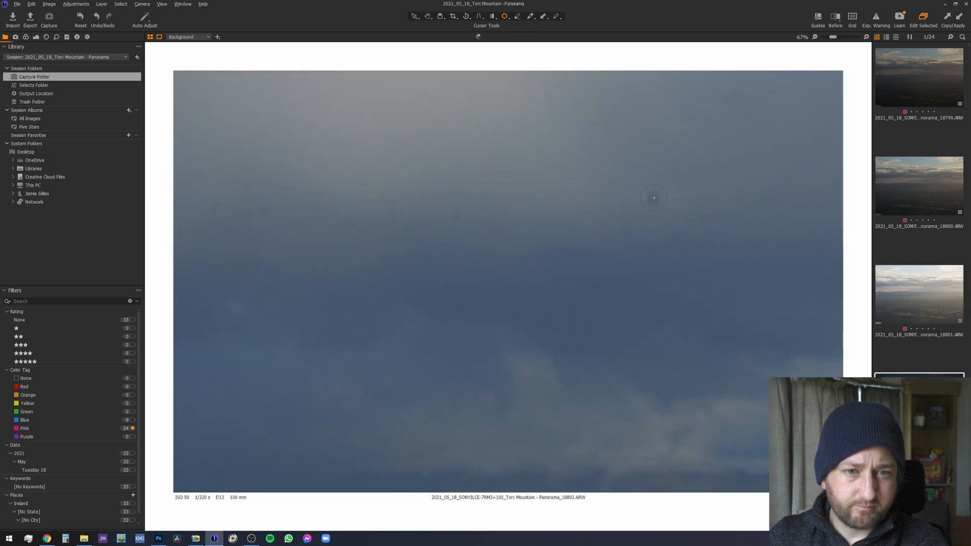
key("Right")
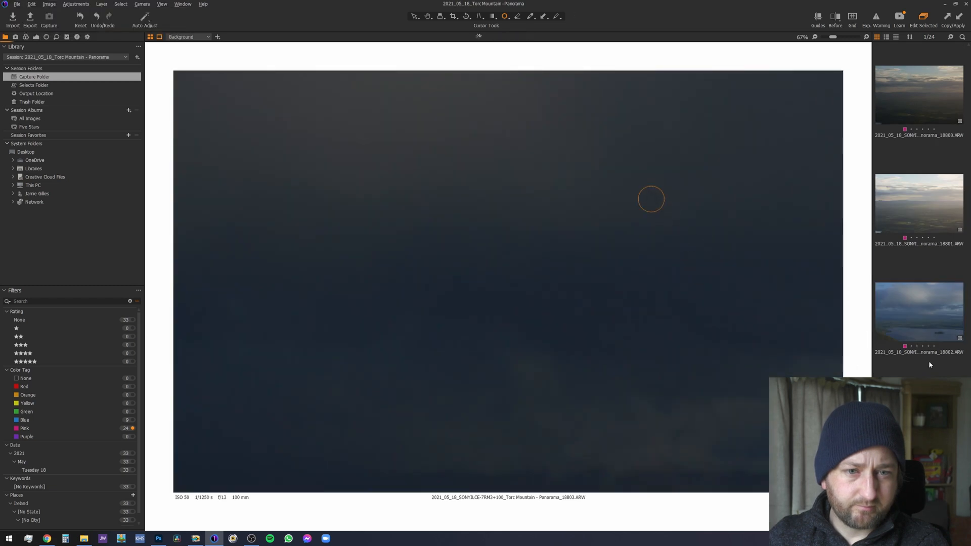
key("Right")
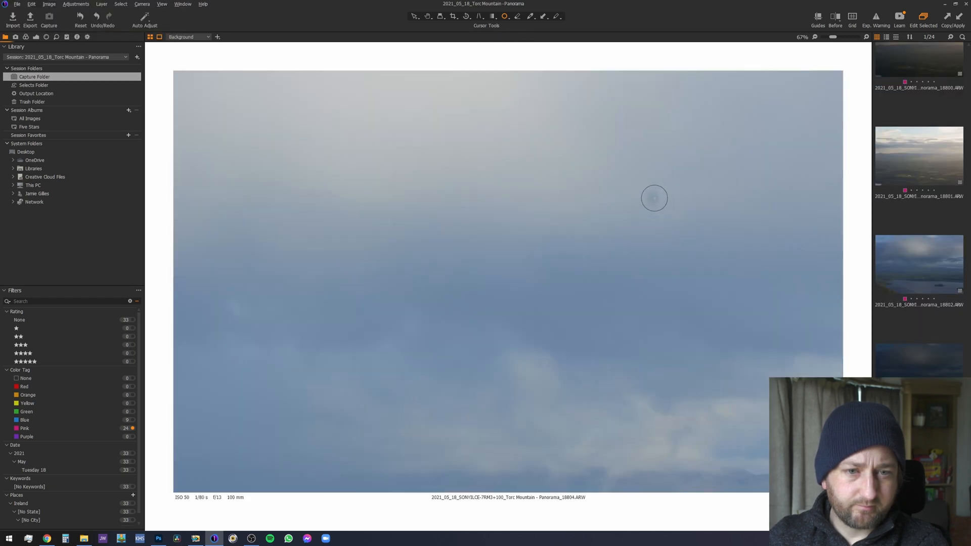
key("h")
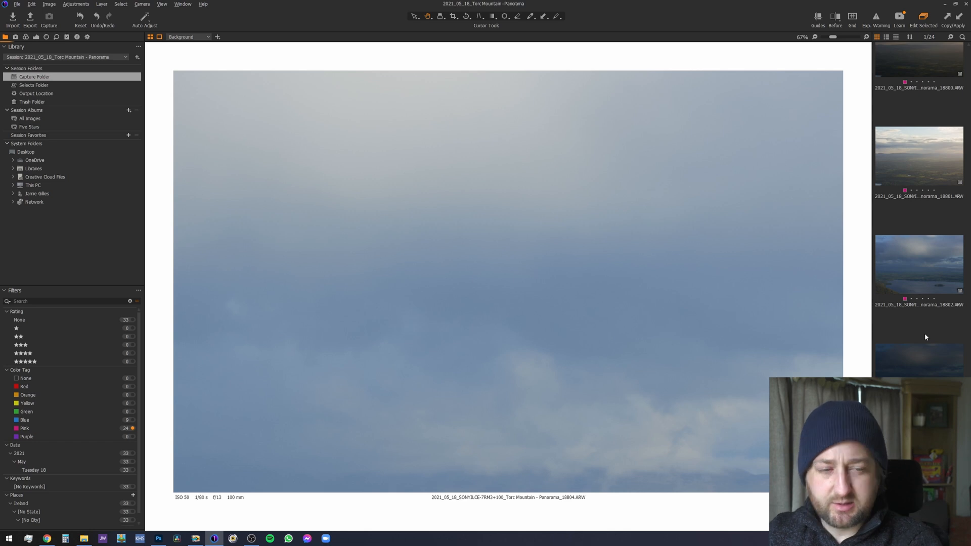
- Open the first panorama frame, image 18781, from the start of the thumbnail list
scroll(925, 333, "up", 10)
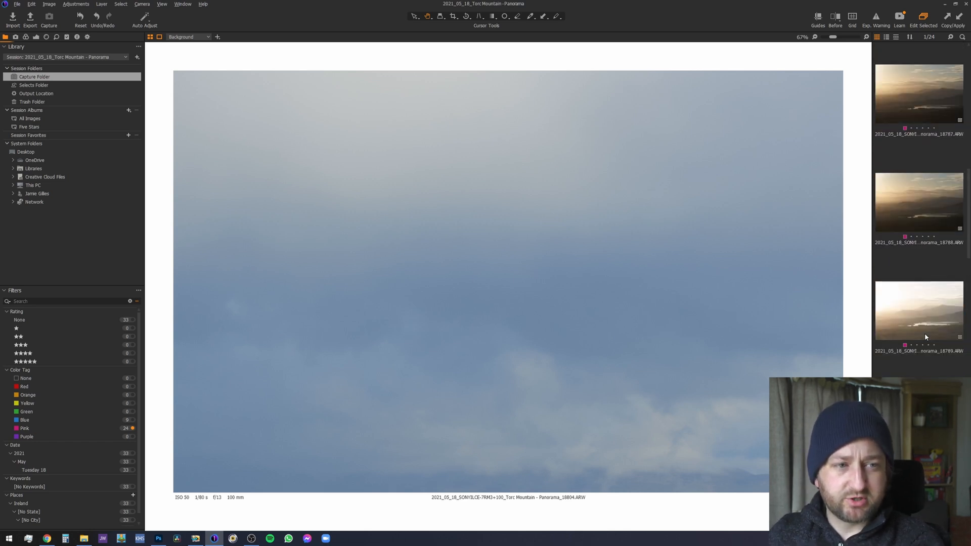
scroll(925, 333, "up", 5)
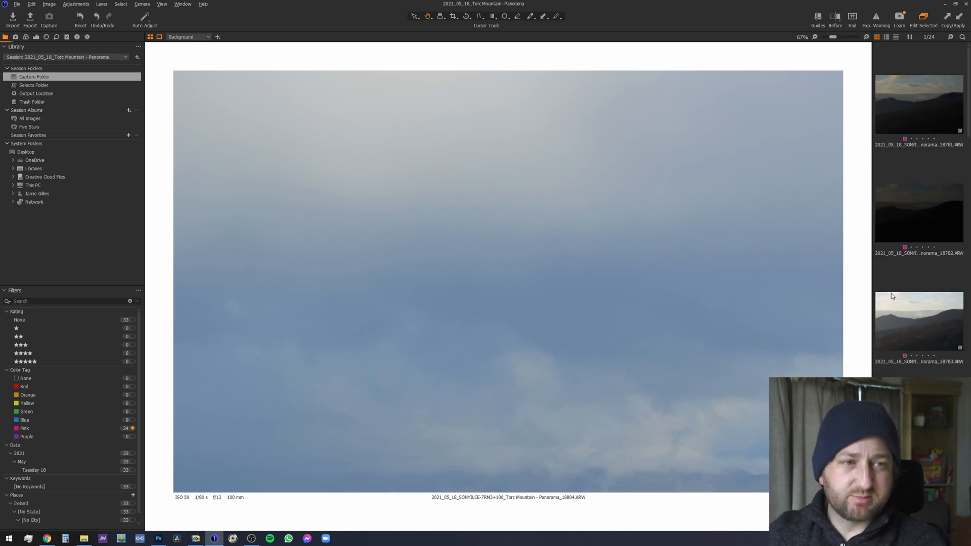
left_click(915, 117)
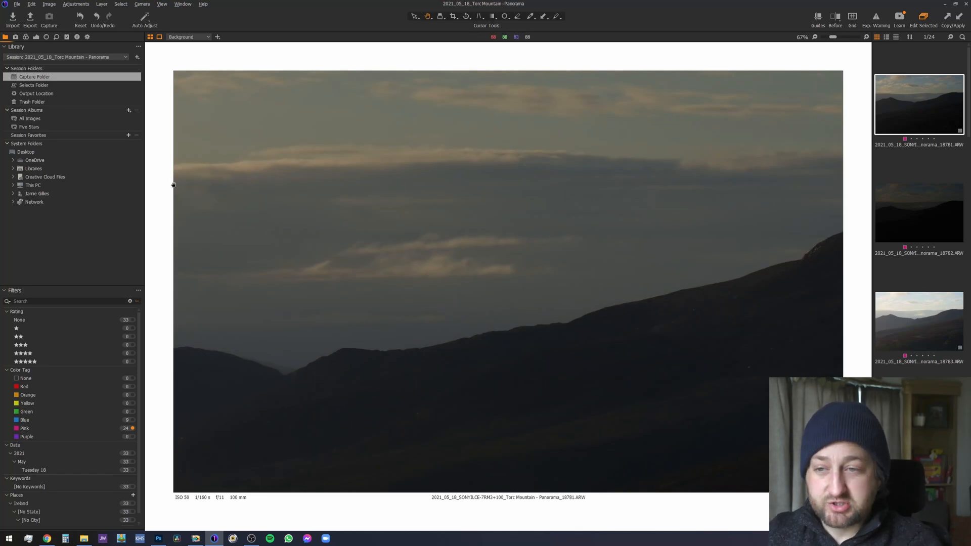
- Look through the custom styles and presets for the styles made for bracketed exposures
left_click(77, 37)
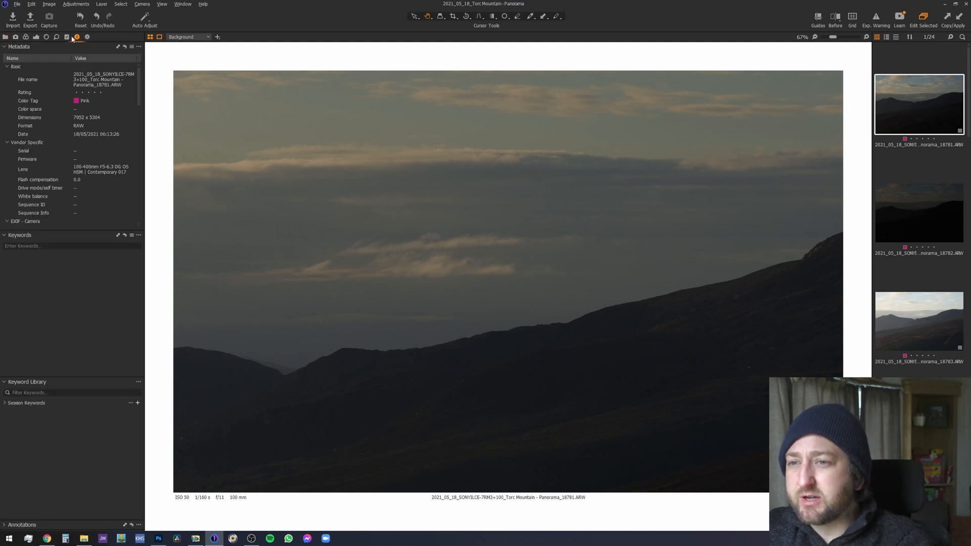
left_click(67, 37)
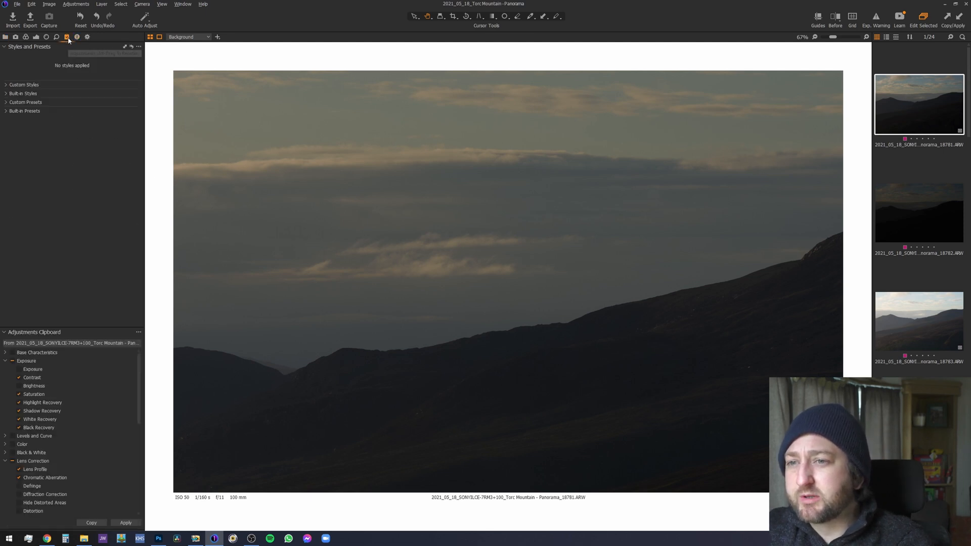
left_click(6, 102)
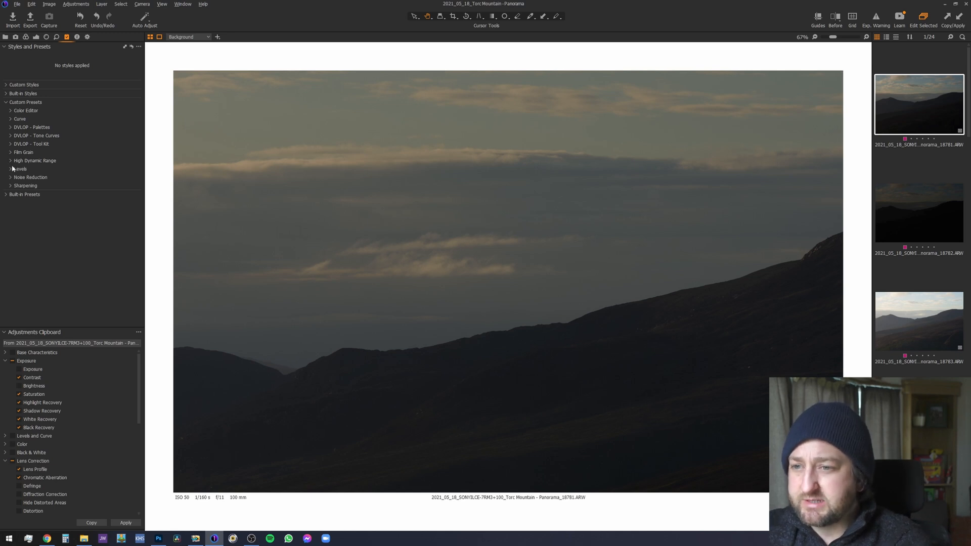
left_click(7, 85)
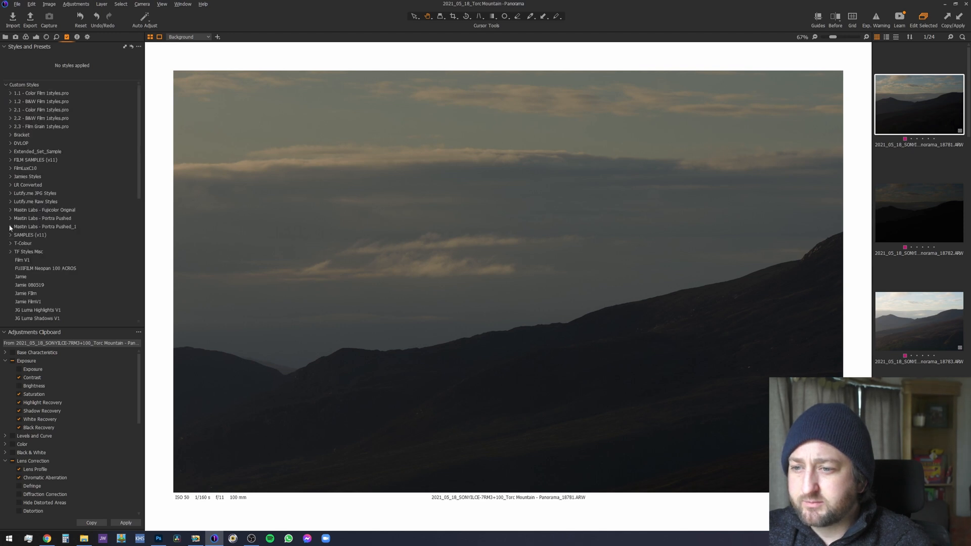
left_click(10, 252)
left_click(10, 253)
left_click(11, 253)
scroll(11, 256, "down", 8)
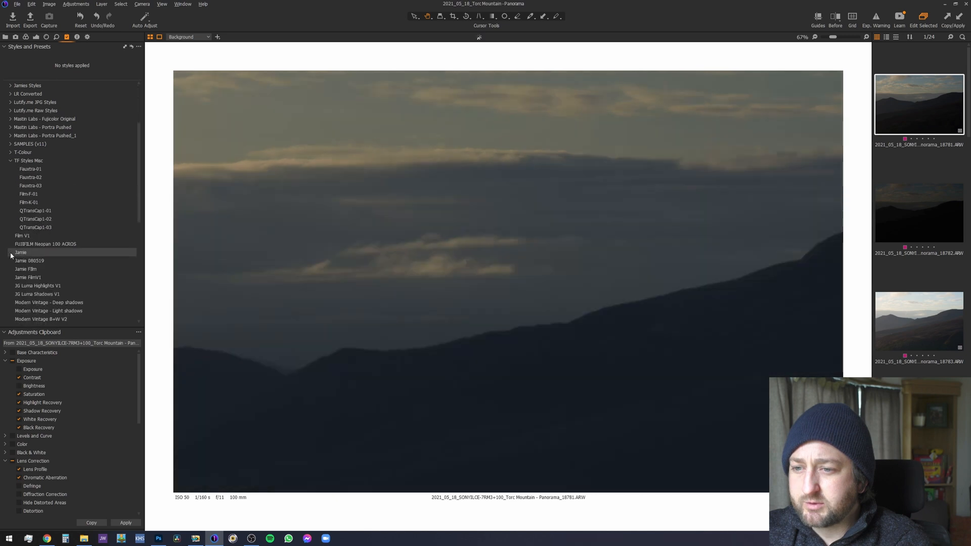
scroll(10, 253, "up", 4)
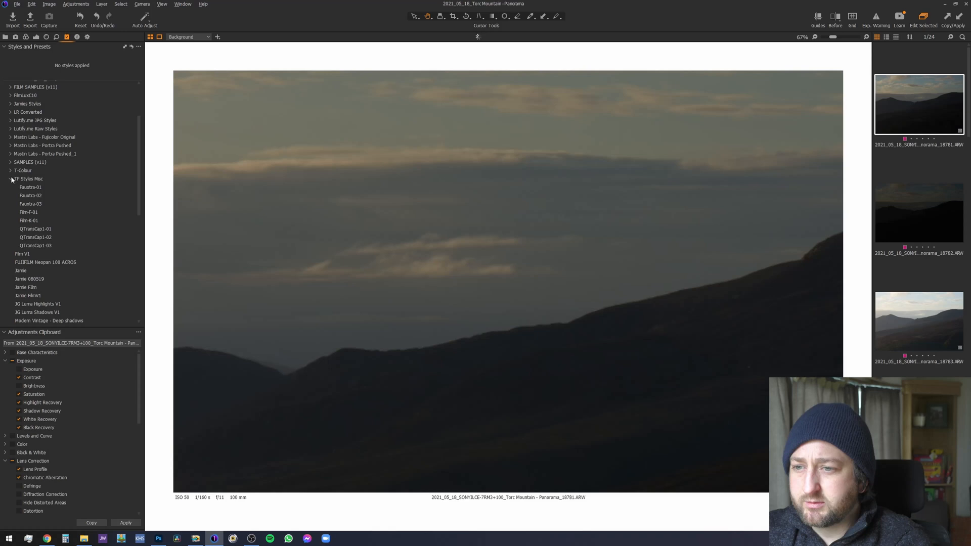
left_click(11, 179)
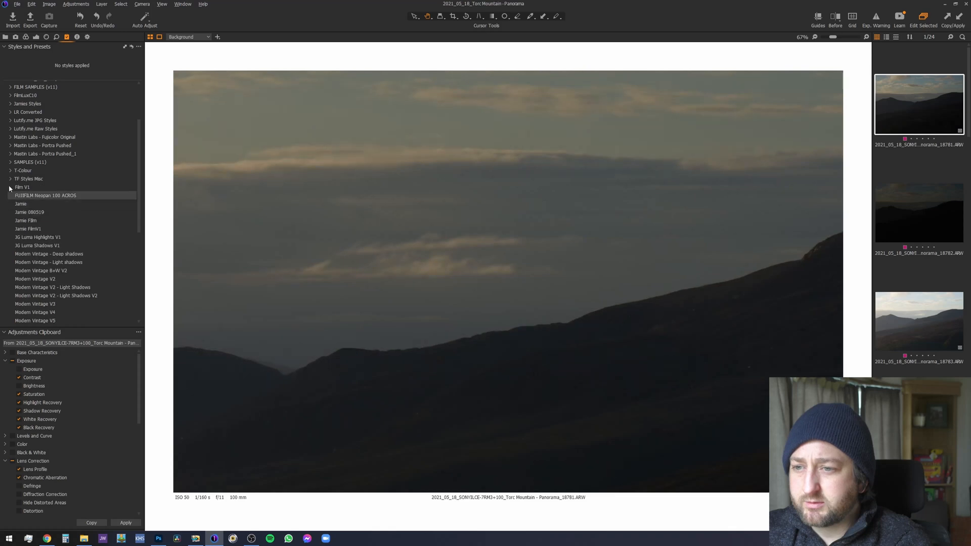
scroll(9, 226, "down", 2)
scroll(9, 226, "up", 4)
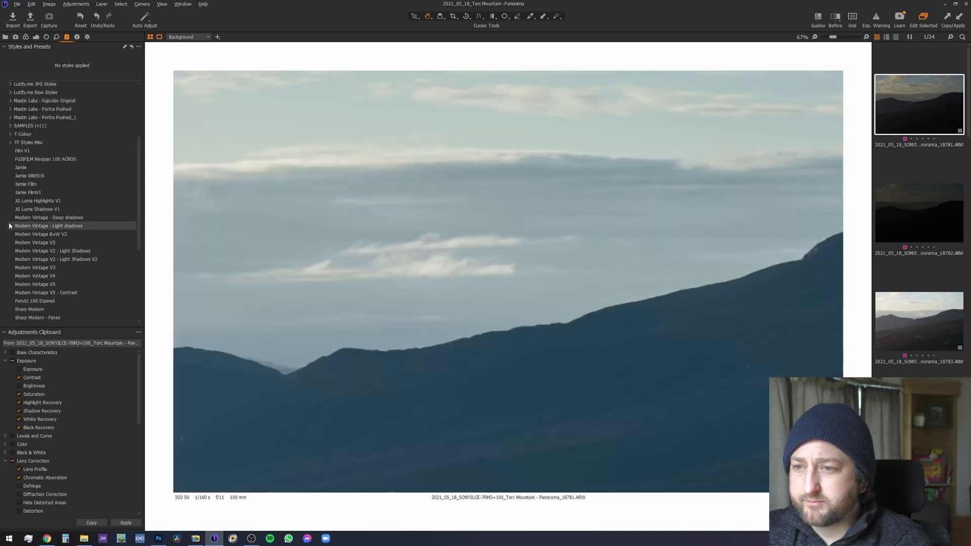
scroll(9, 226, "up", 2)
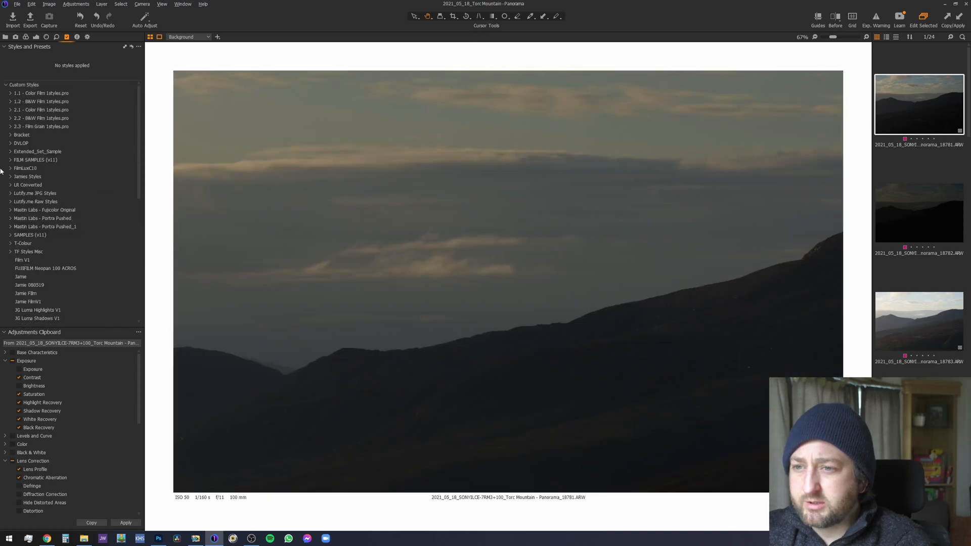
- Apply the Mids style from the custom Bracket styles to image 18781, with the whole photo in view
left_click(10, 135)
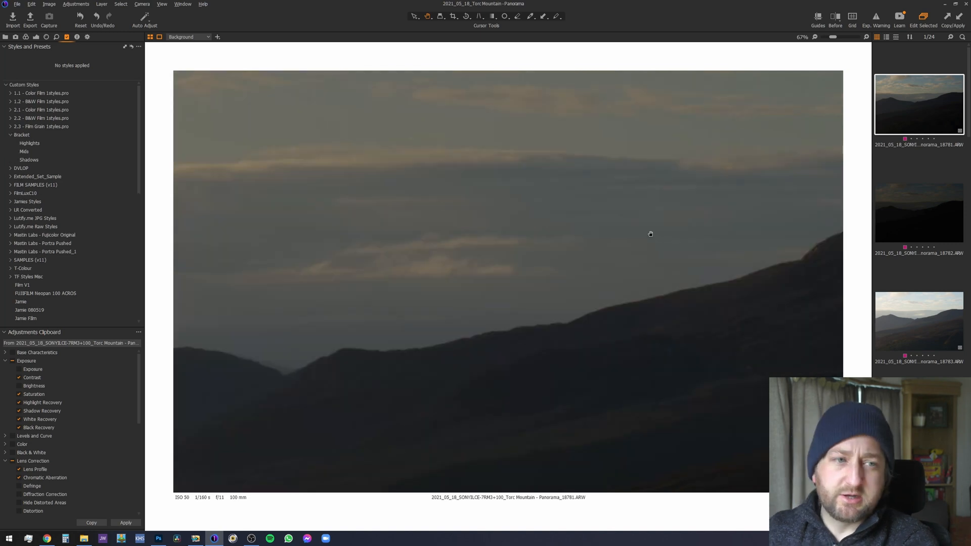
scroll(509, 285, "down", 2)
scroll(509, 285, "down", 1)
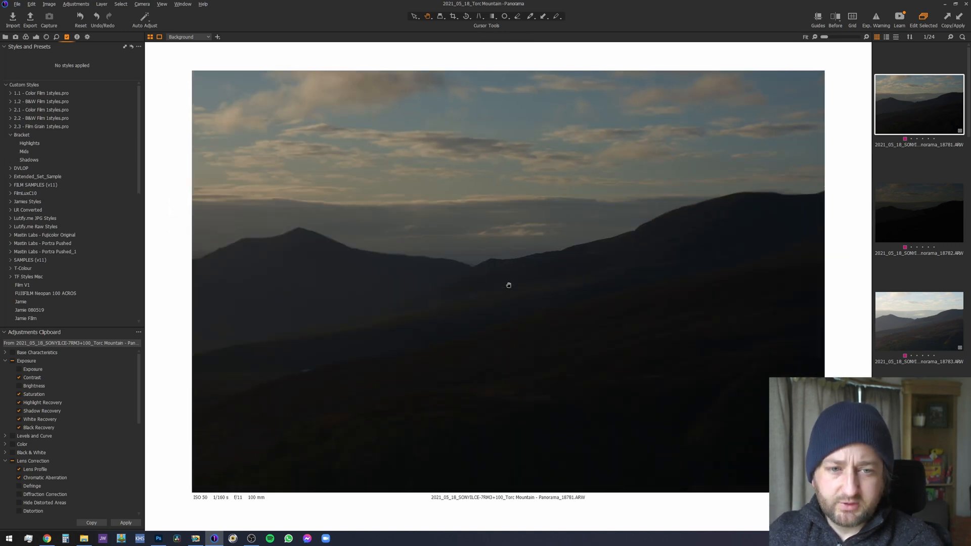
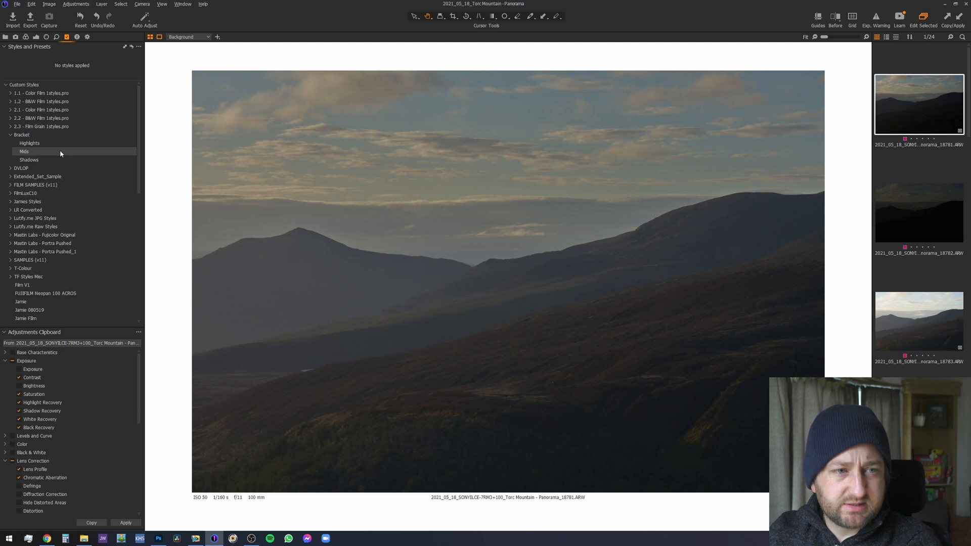
left_click(60, 152)
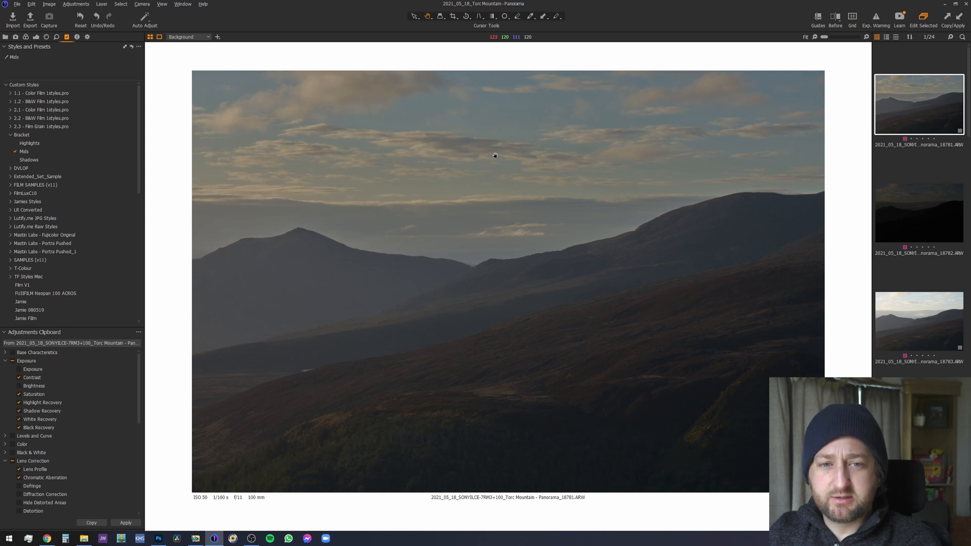
- Try the Shadows style on image 18782 and the Highlights style on image 18783
left_click(915, 210)
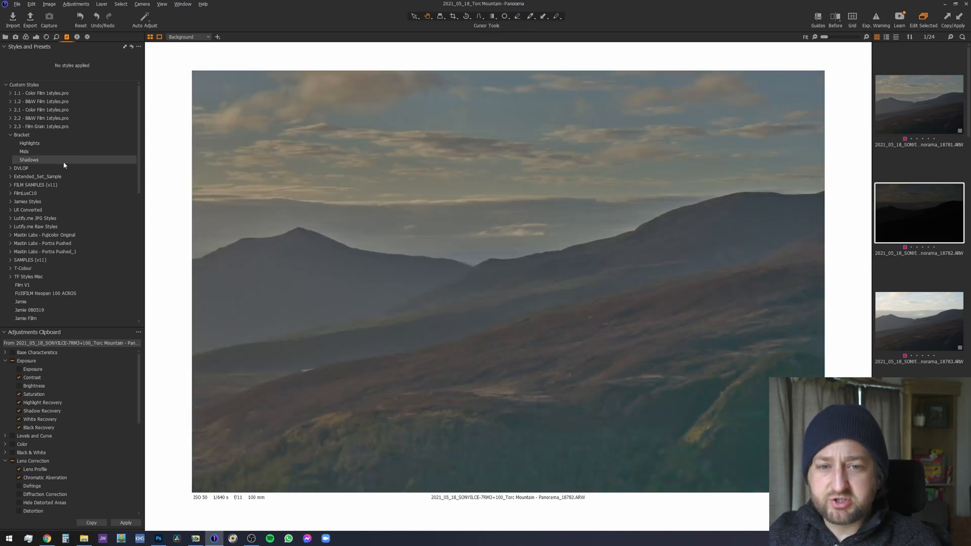
left_click(63, 160)
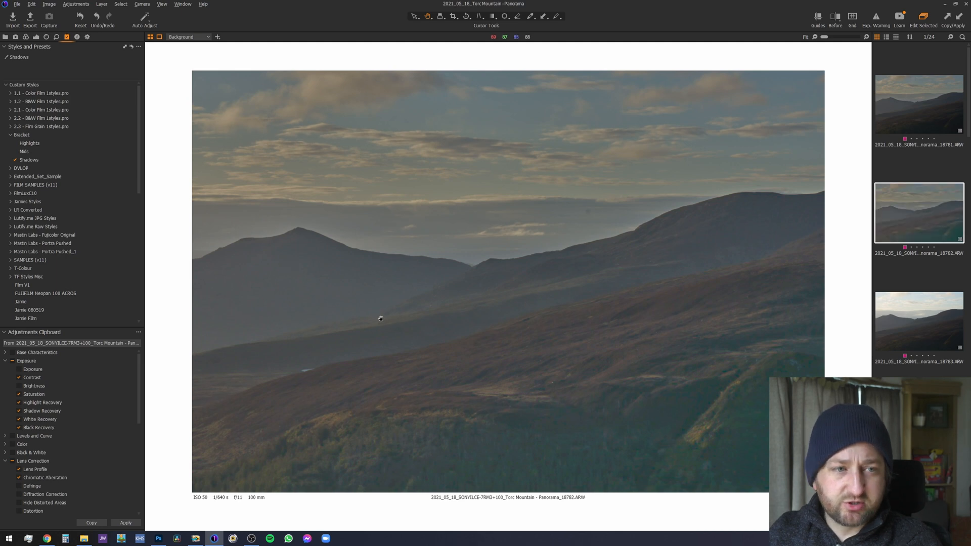
left_click(940, 323)
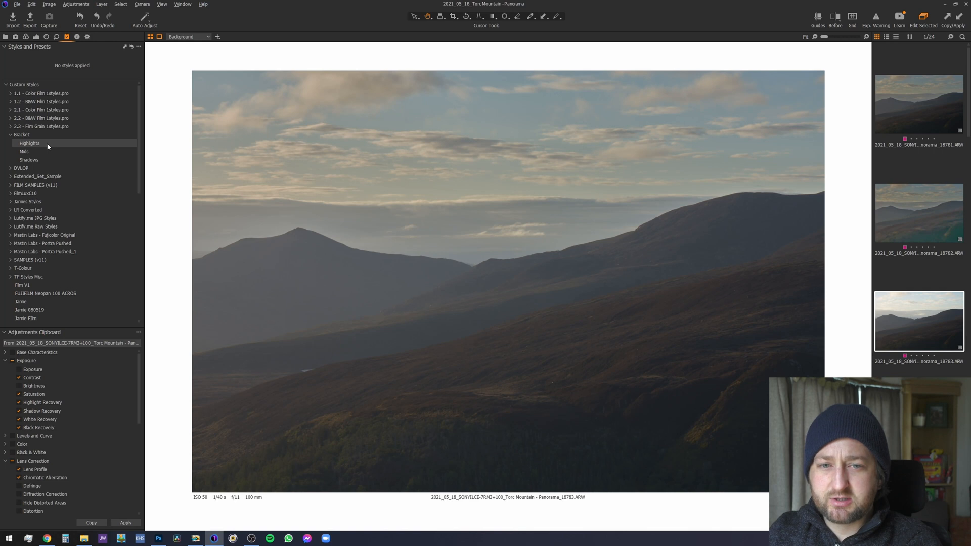
left_click(48, 146)
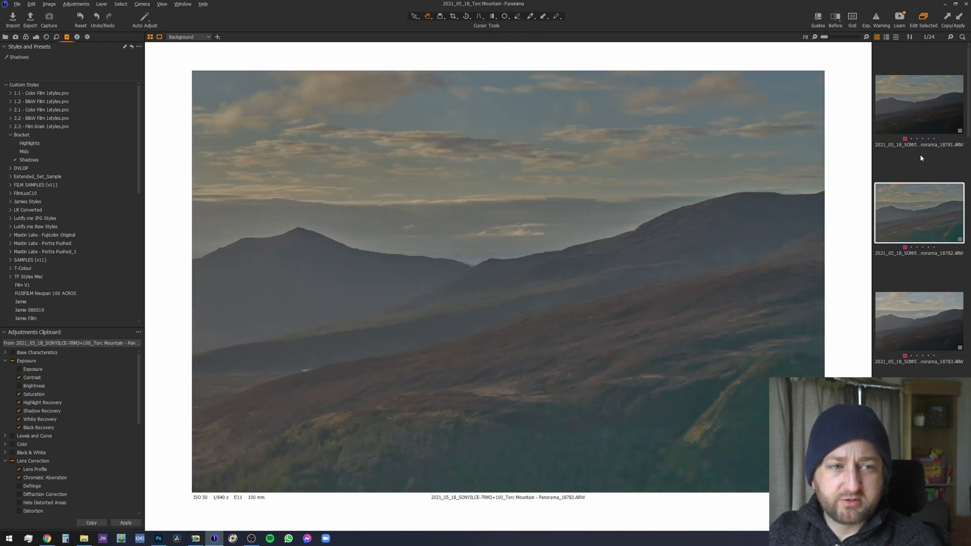
- Compare the styled results of the first bracket, images 18781 to 18783
left_click(921, 122)
left_click(914, 340)
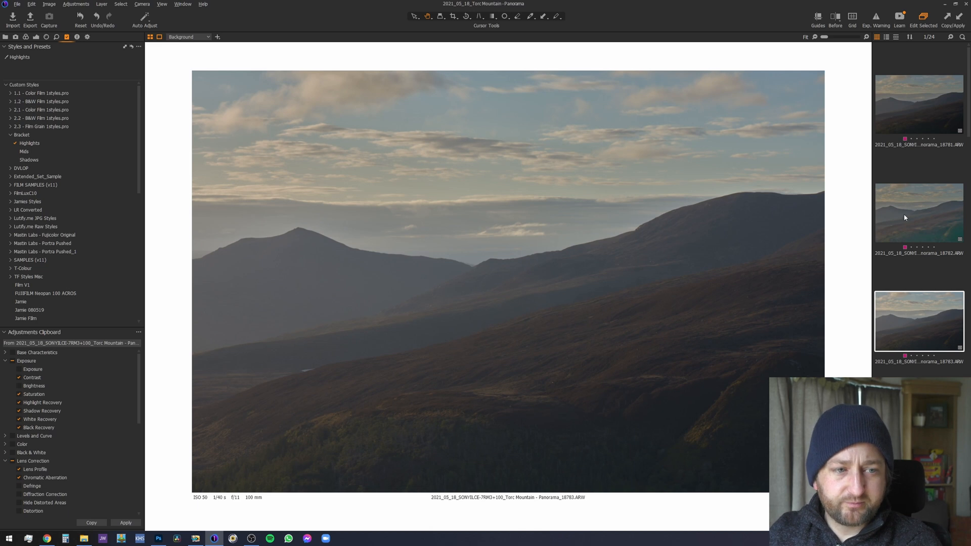
left_click(915, 120)
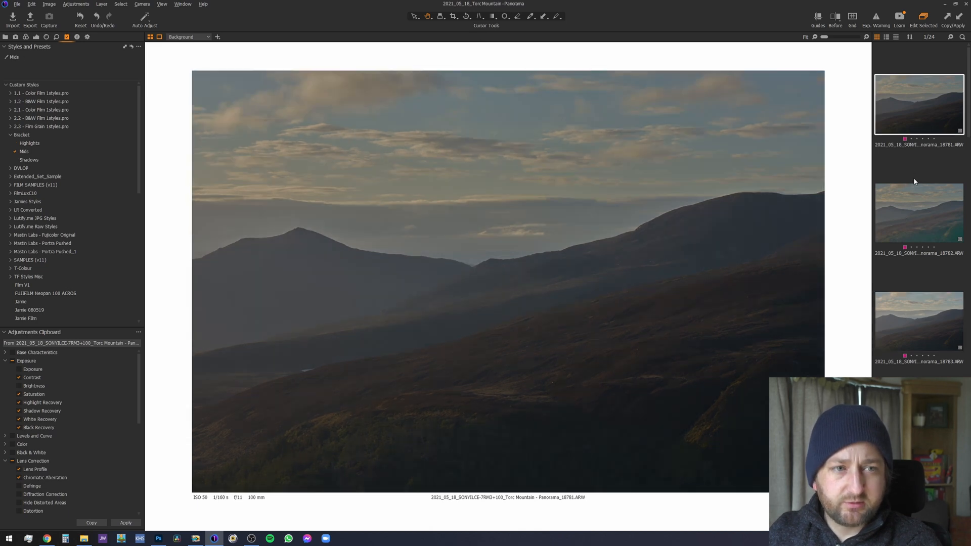
left_click(910, 210)
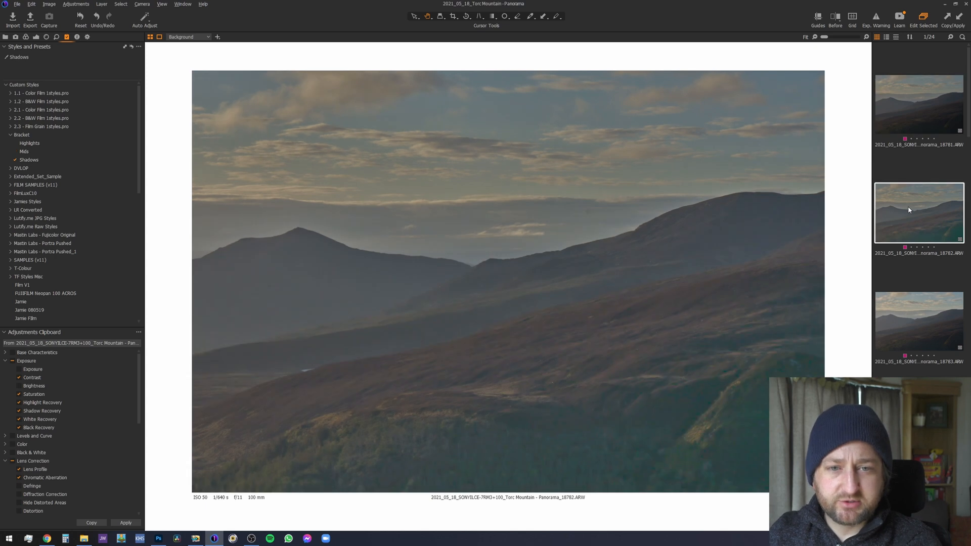
- Replace the style on image 18782 with Highlights and on image 18783 with Shadows, and check the bracket
left_click(26, 160)
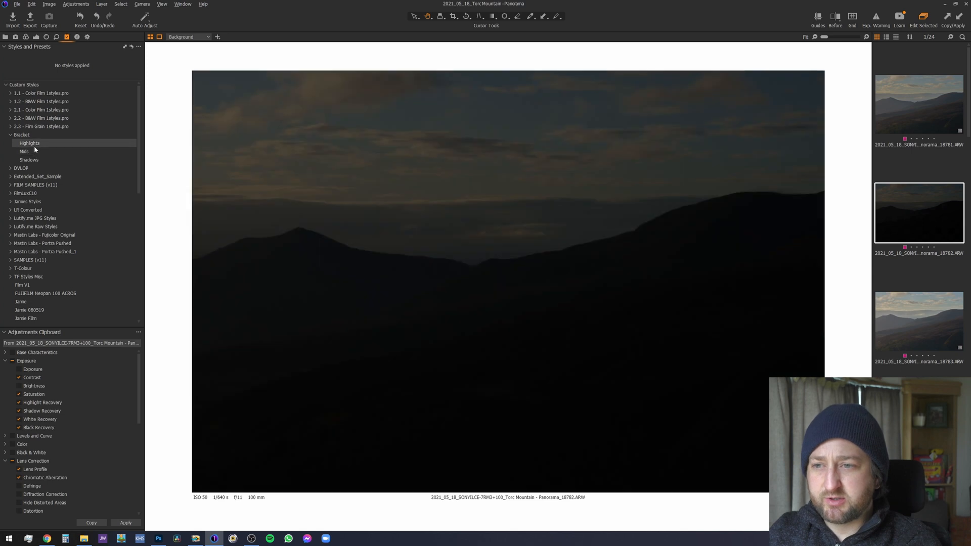
left_click(41, 144)
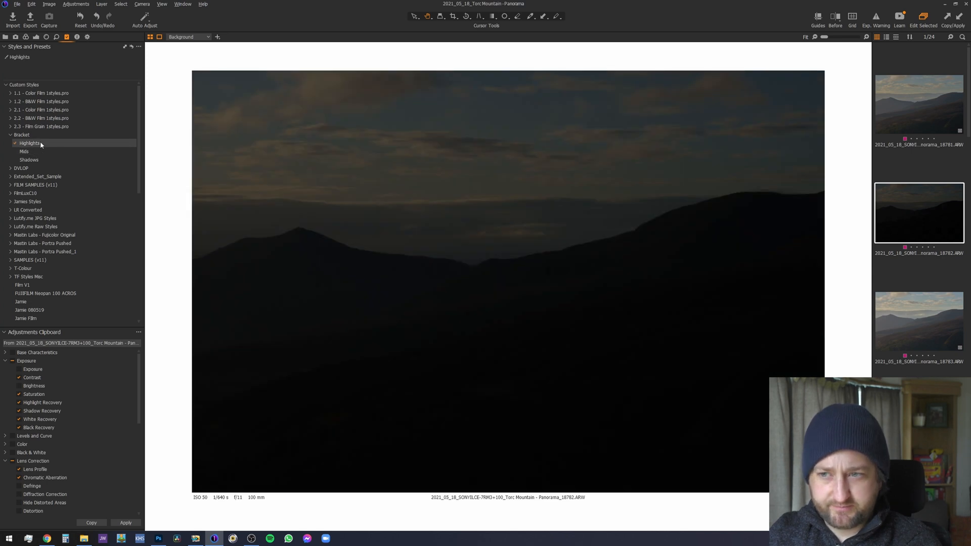
left_click(928, 320)
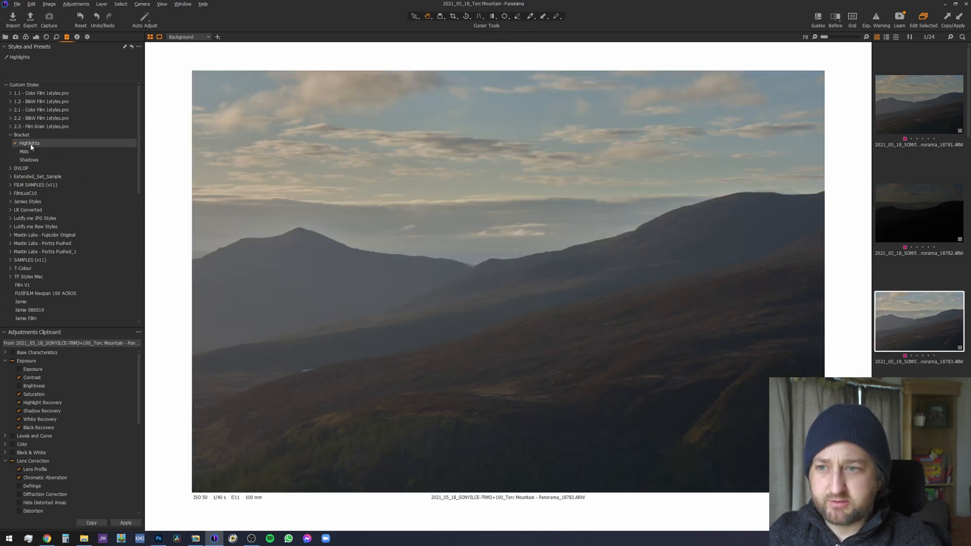
left_click(26, 160)
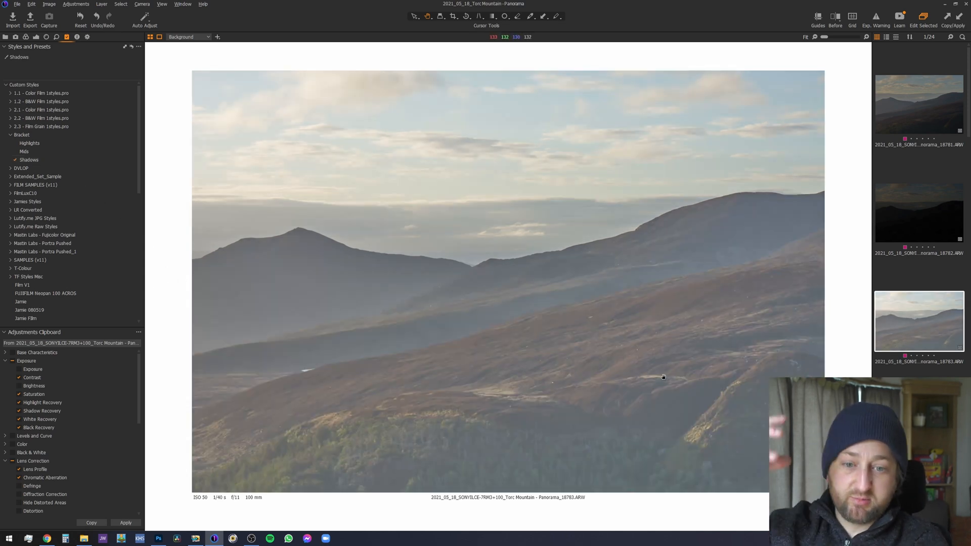
left_click(946, 223)
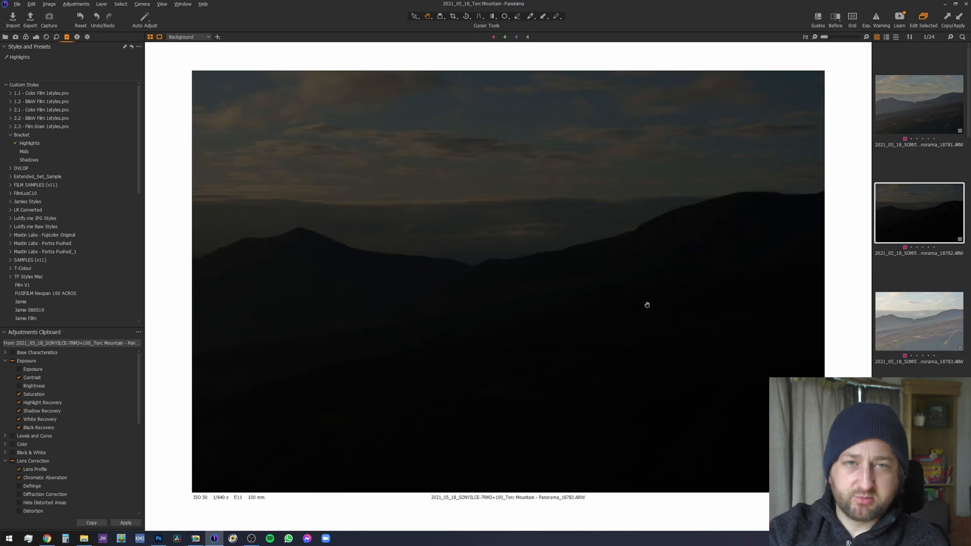
left_click(901, 106)
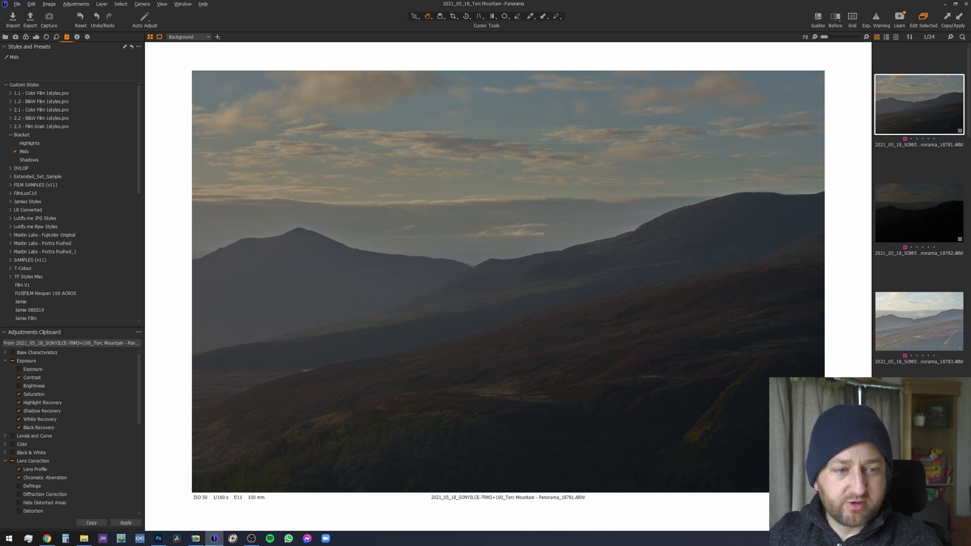
- Apply the Mids style to image 18784 and the Shadows style to image 18786
left_click(916, 429)
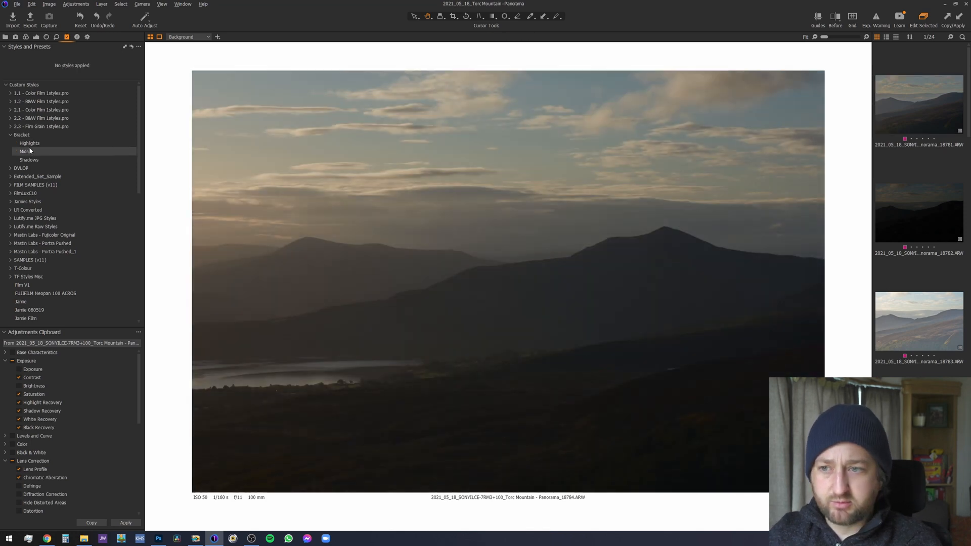
left_click(25, 151)
scroll(902, 344, "down", 3)
left_click(903, 344)
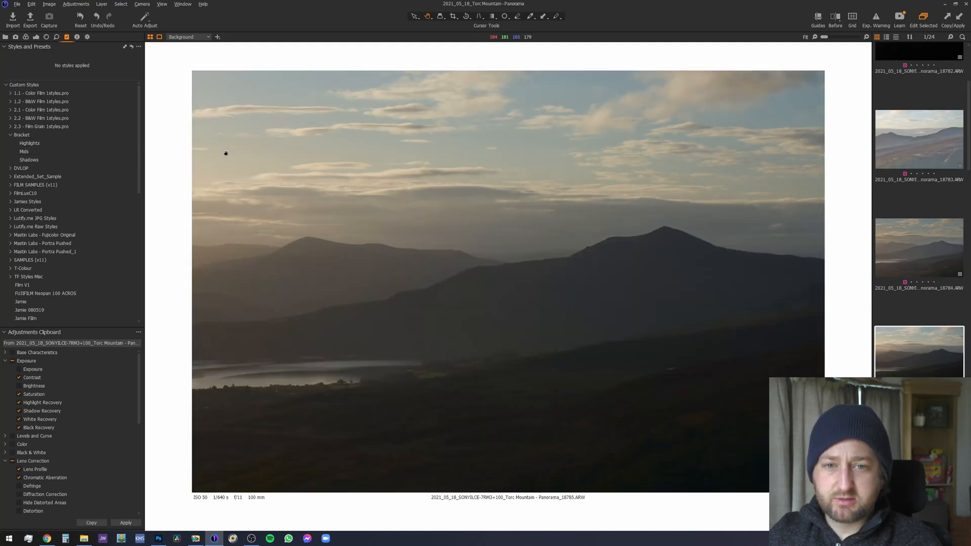
key("Right")
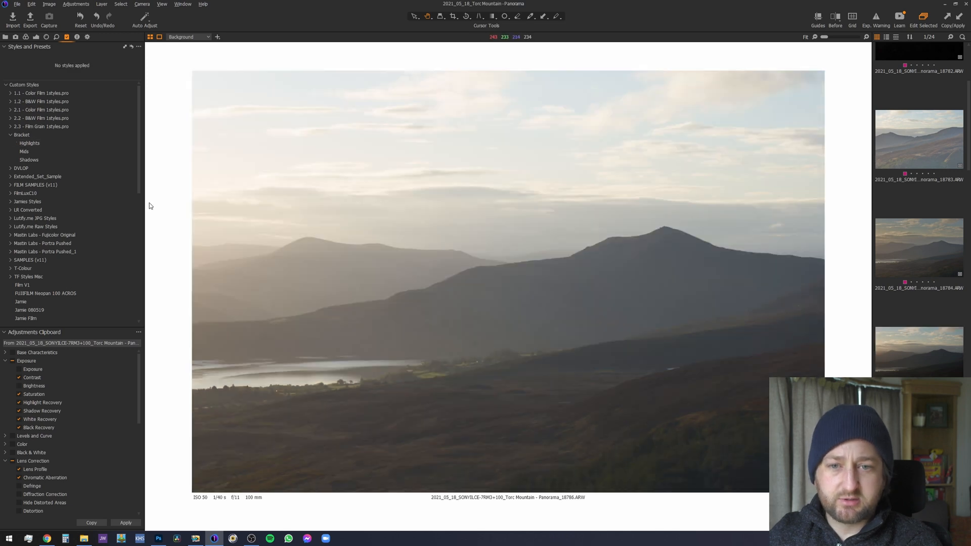
left_click(59, 159)
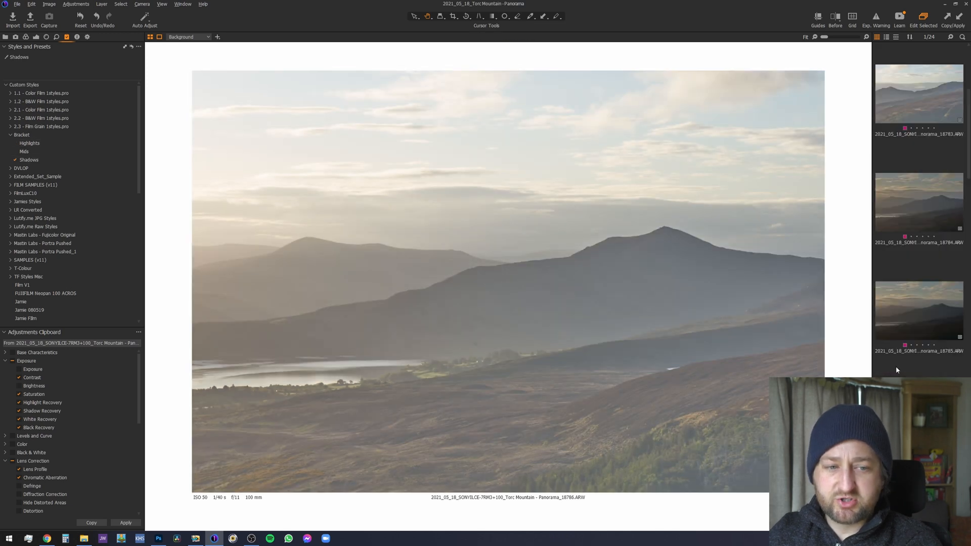
- Examine the fields and buildings beside the lake in image 18786 up close
scroll(896, 370, "down", 2)
key("o")
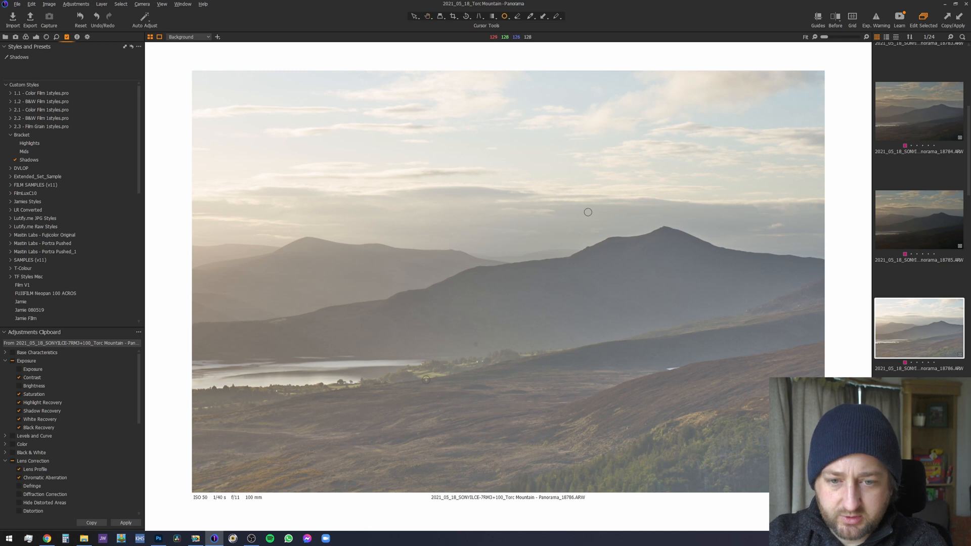
scroll(483, 352, "up", 4)
left_click(433, 308)
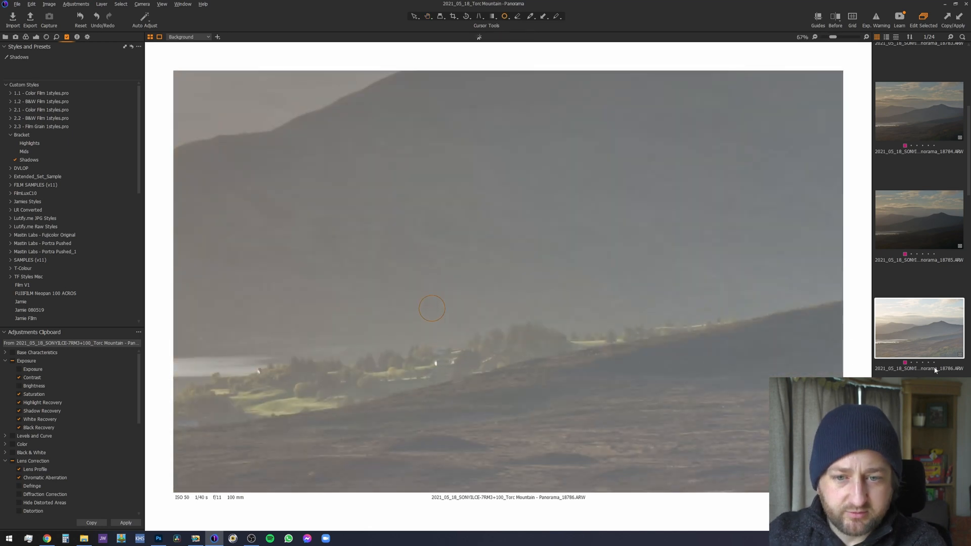
- Compare the styled exposures of the first two brackets up close, images 18781 to 18786
left_click(915, 220)
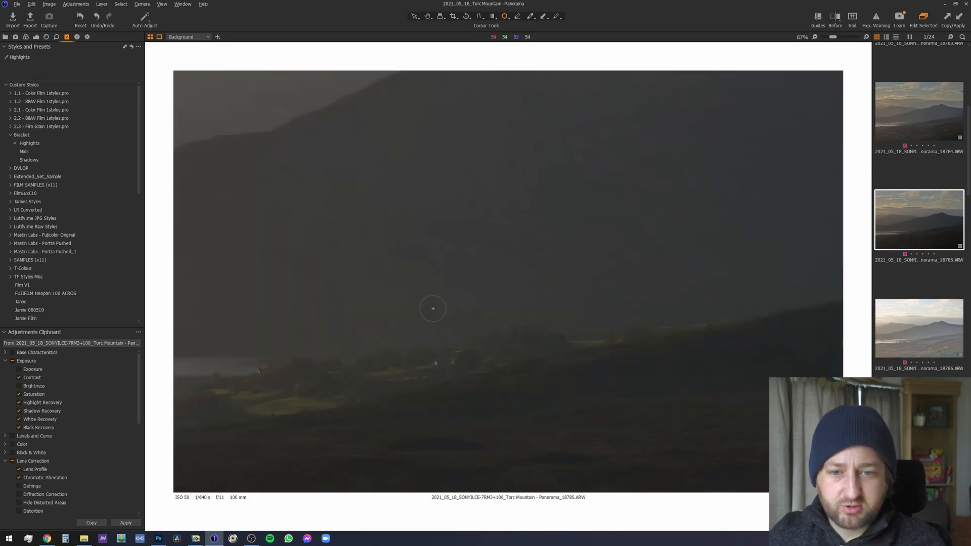
key("Left")
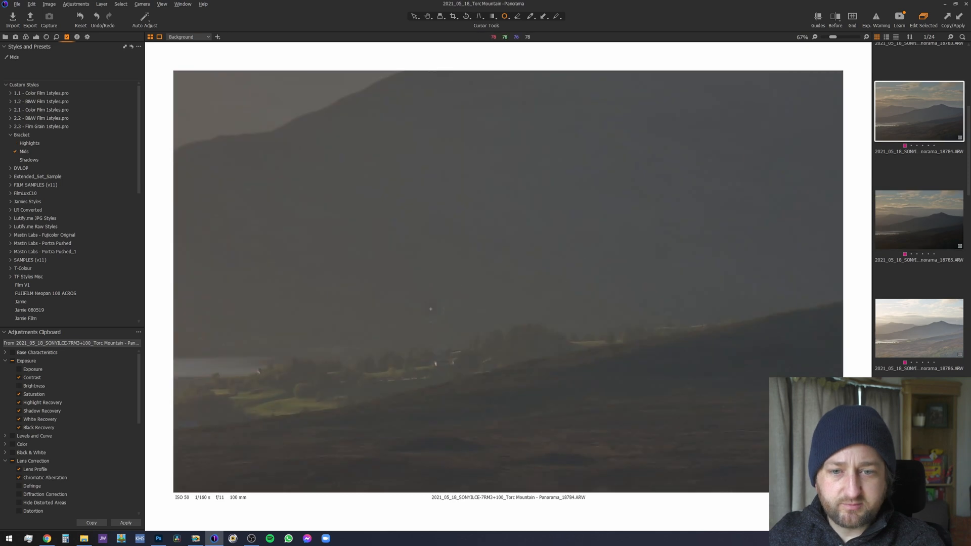
key("Left")
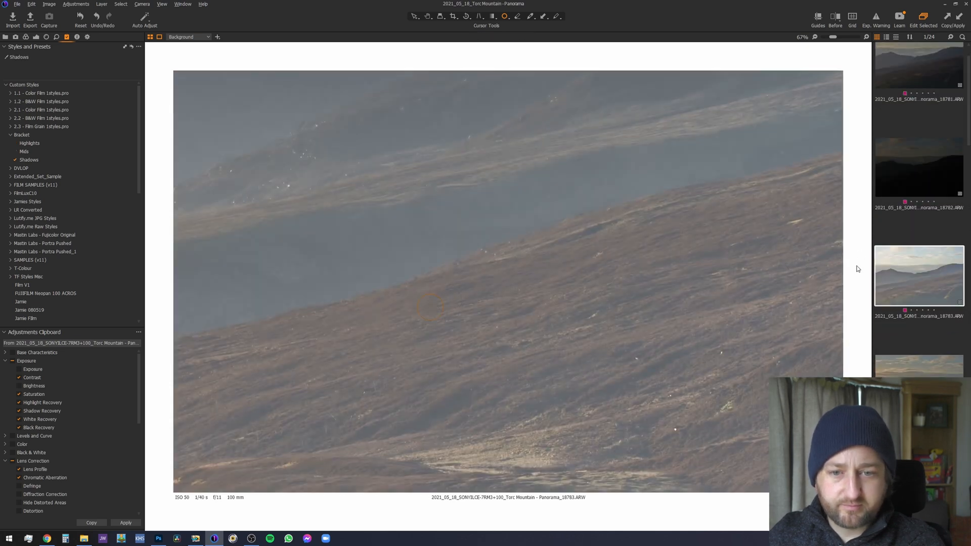
left_click(913, 172)
left_click(904, 76)
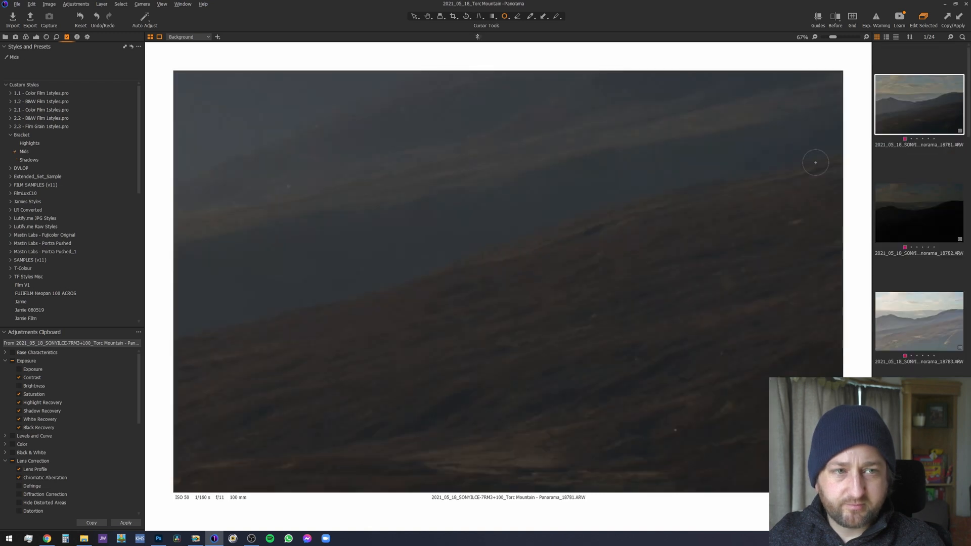
left_click(432, 310)
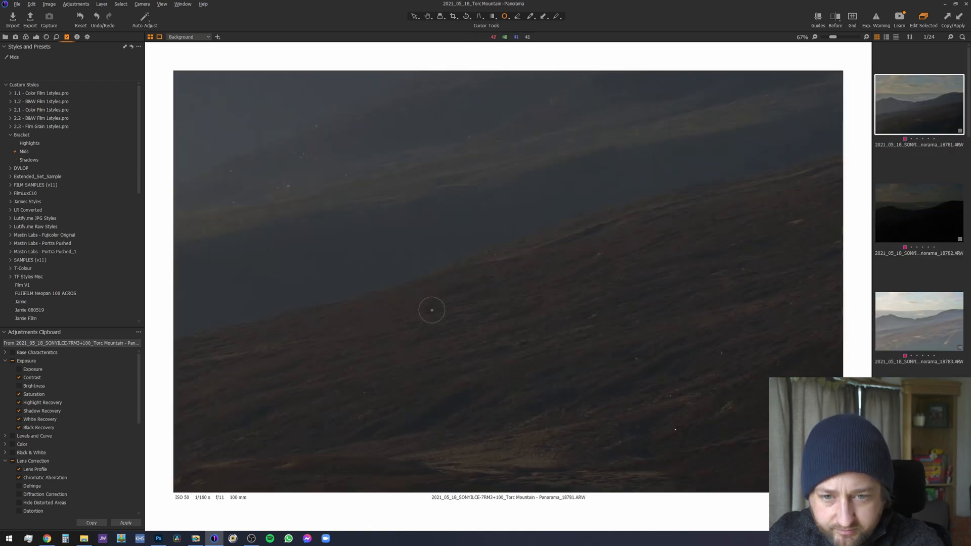
scroll(936, 356, "down", 2)
left_click(931, 326)
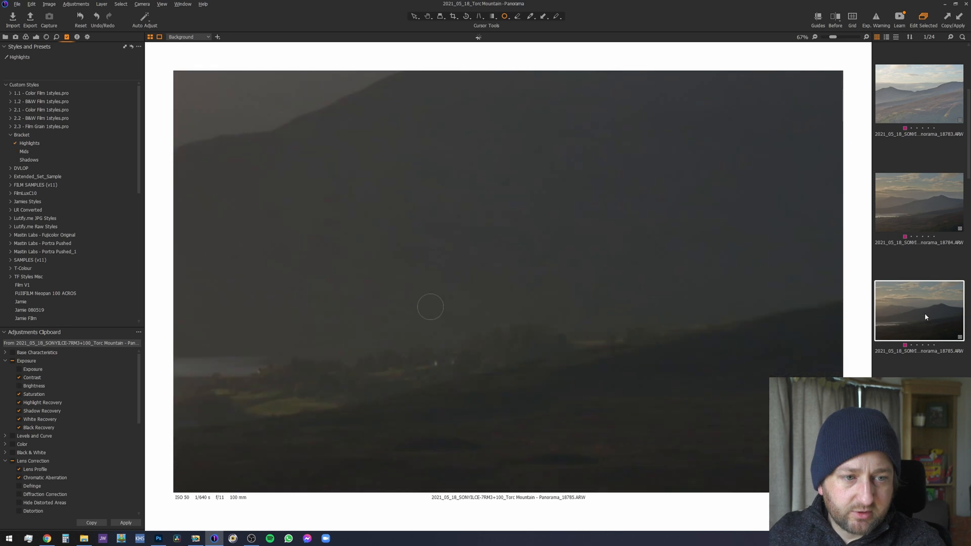
key("Down")
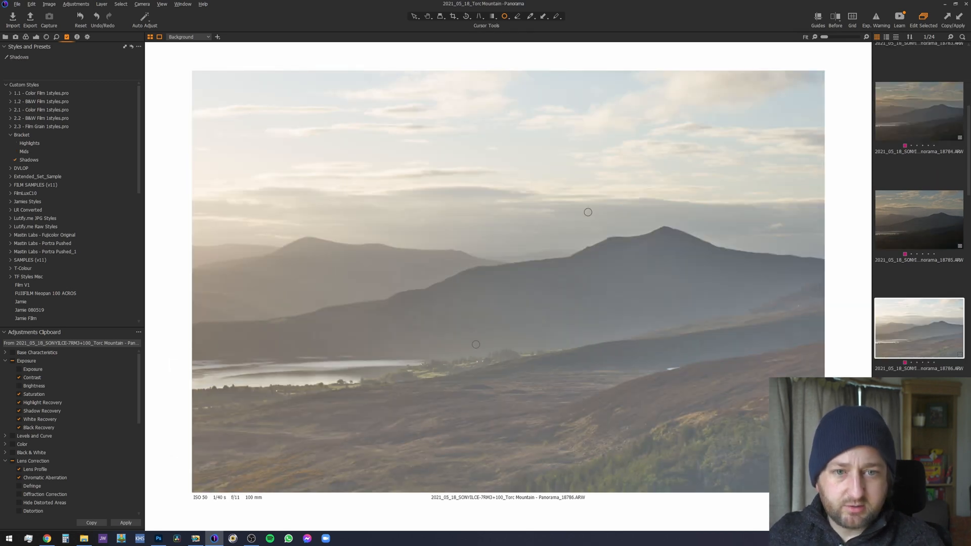
- Apply the Mids style to image 18787 and check the land around the lake up close
key("Down")
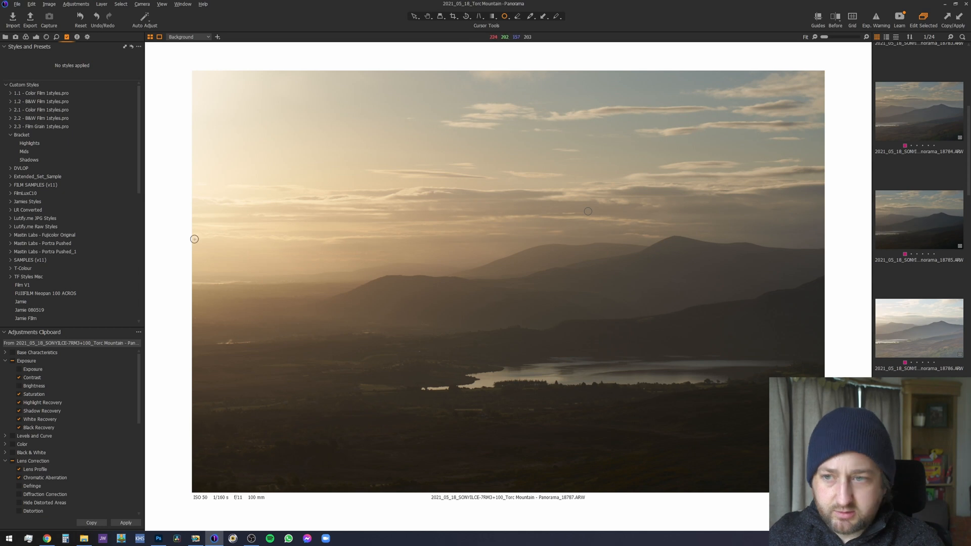
left_click(37, 151)
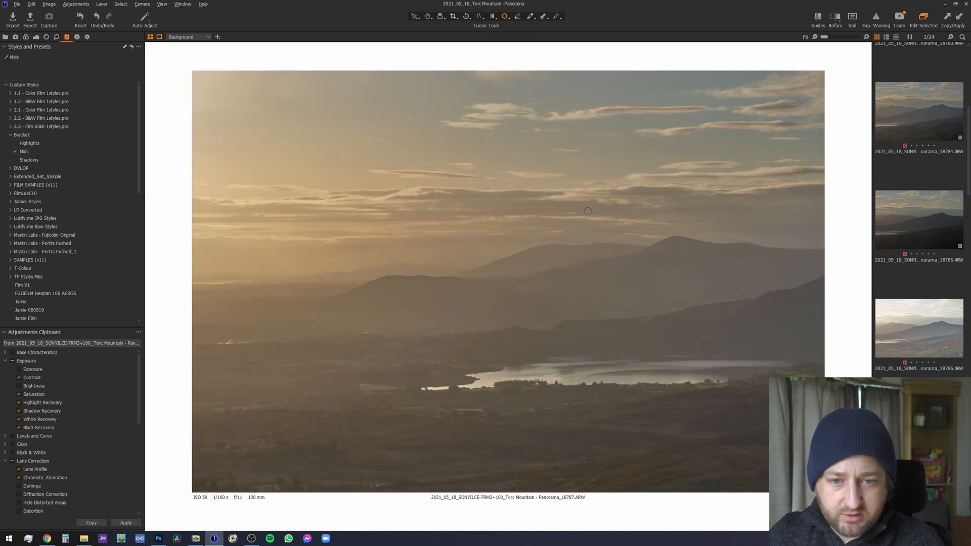
scroll(503, 353, "up", 4)
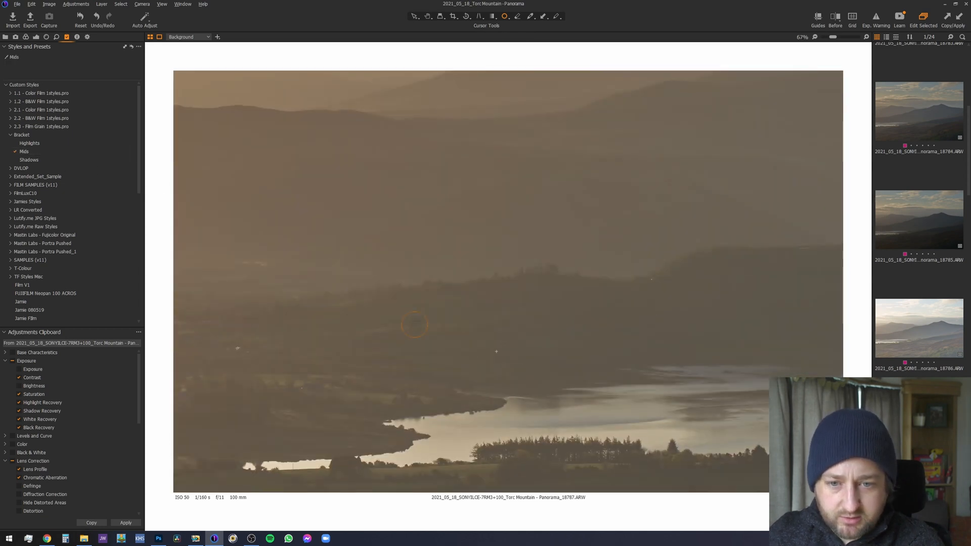
scroll(406, 342, "up", 5)
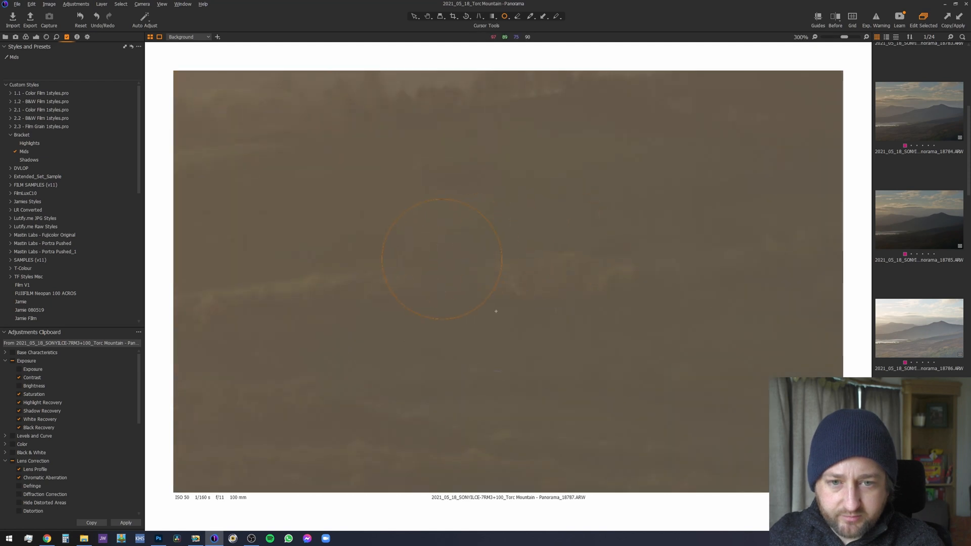
scroll(475, 304, "down", 5)
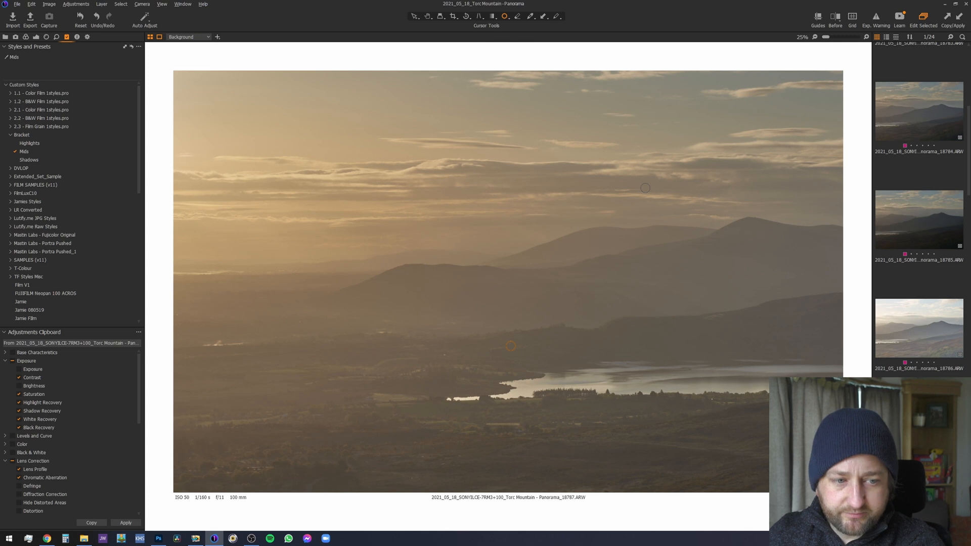
- Examine the unstyled images 18788 and 18789 up close and compare the detail in the fields beside the lake
key("Right")
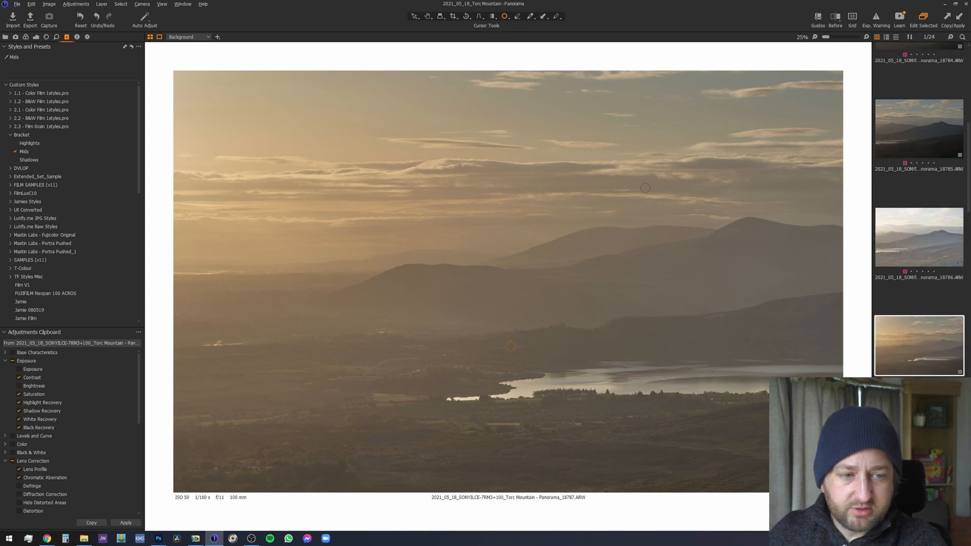
scroll(522, 361, "up", 4)
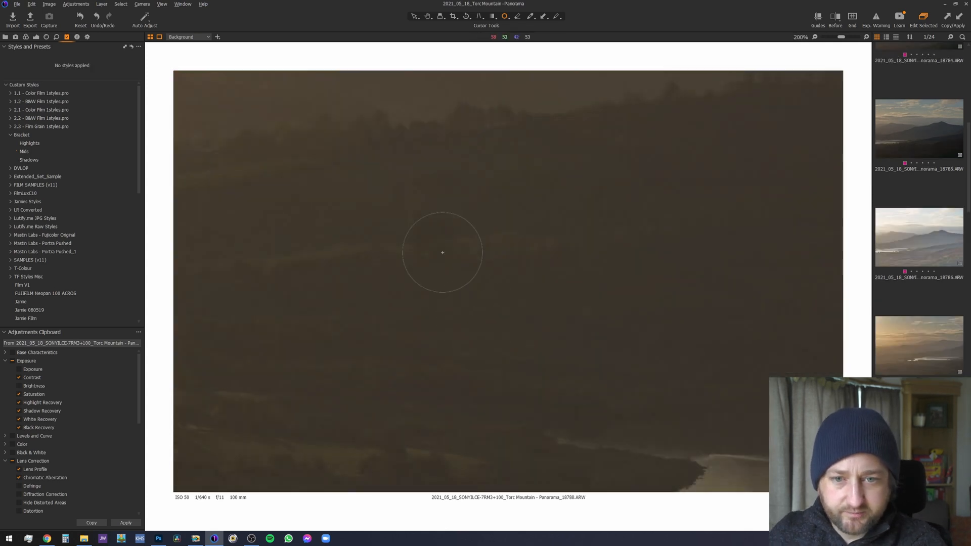
scroll(512, 320, "down", 4)
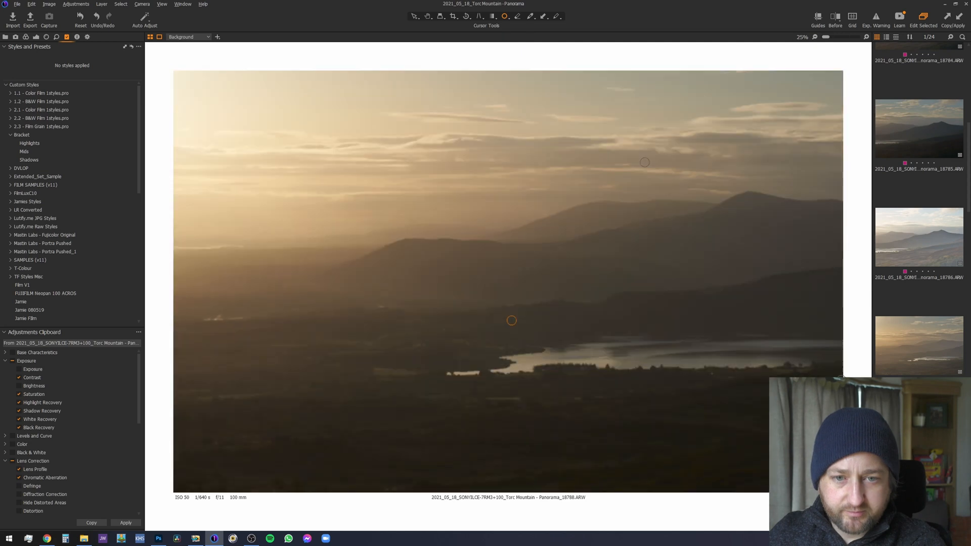
key("Right")
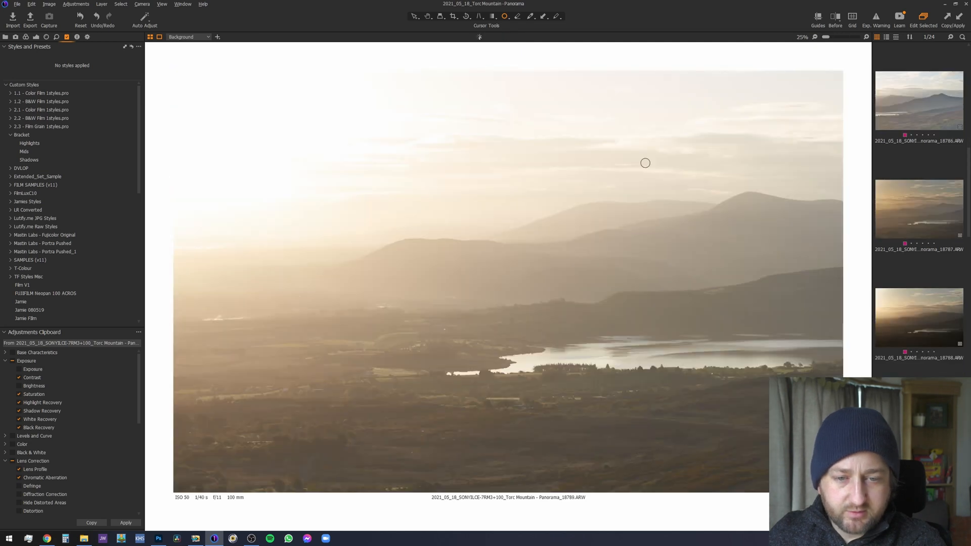
scroll(601, 353, "up", 4)
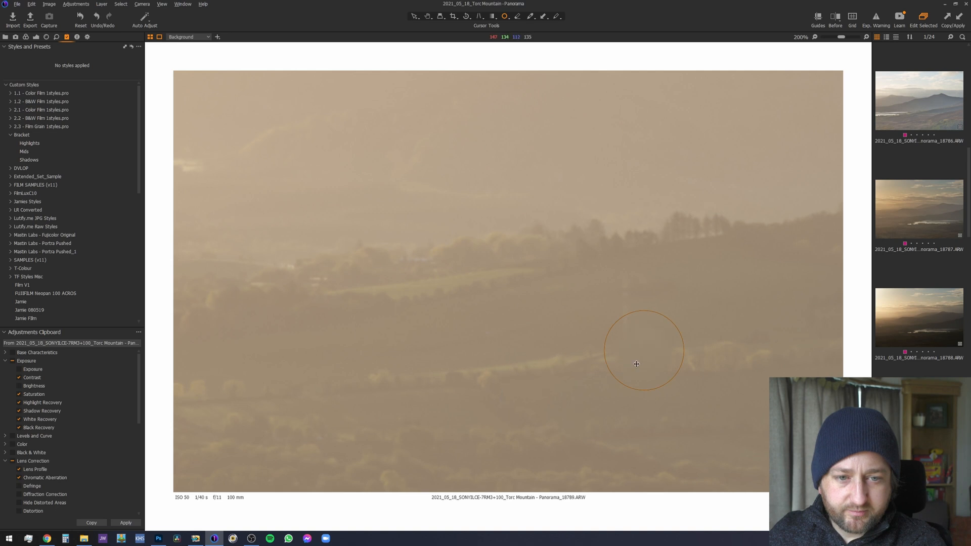
key("Left")
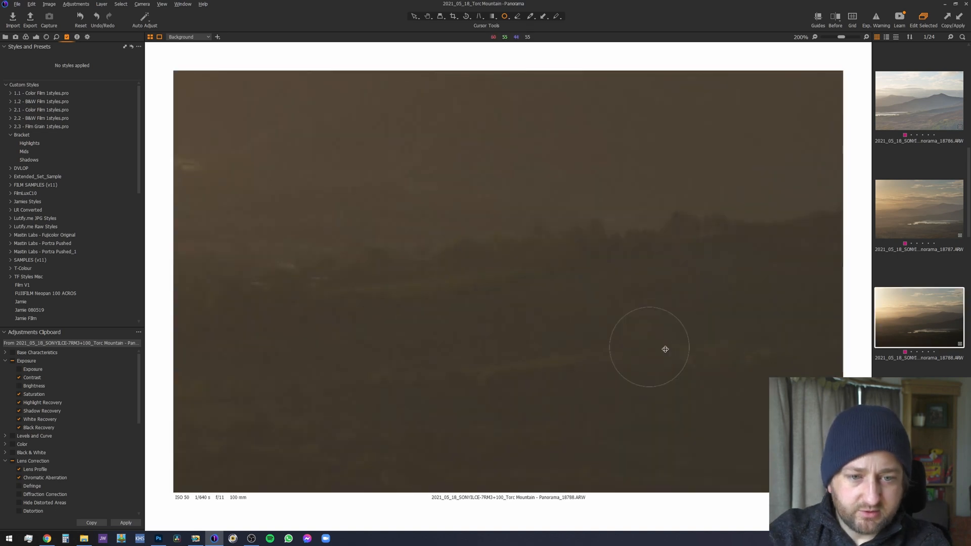
- Undo the removal of image 18788 from the panorama set and review it against image 18787
key("Right")
key("ctrl+z")
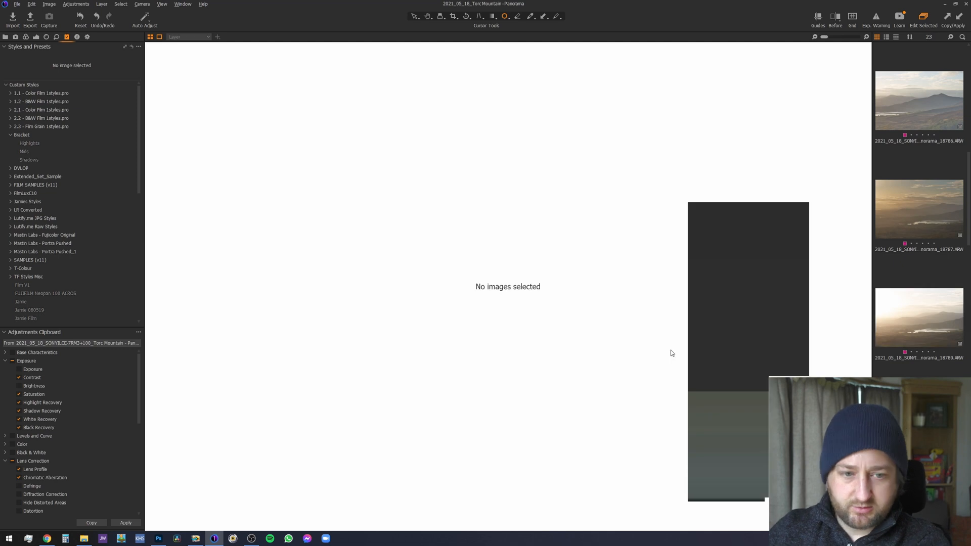
left_click(913, 333)
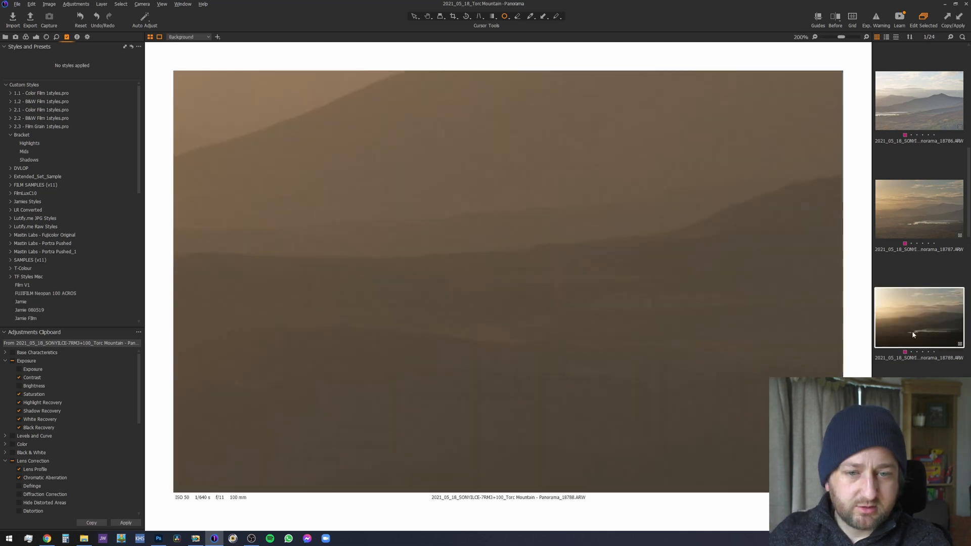
key("Left")
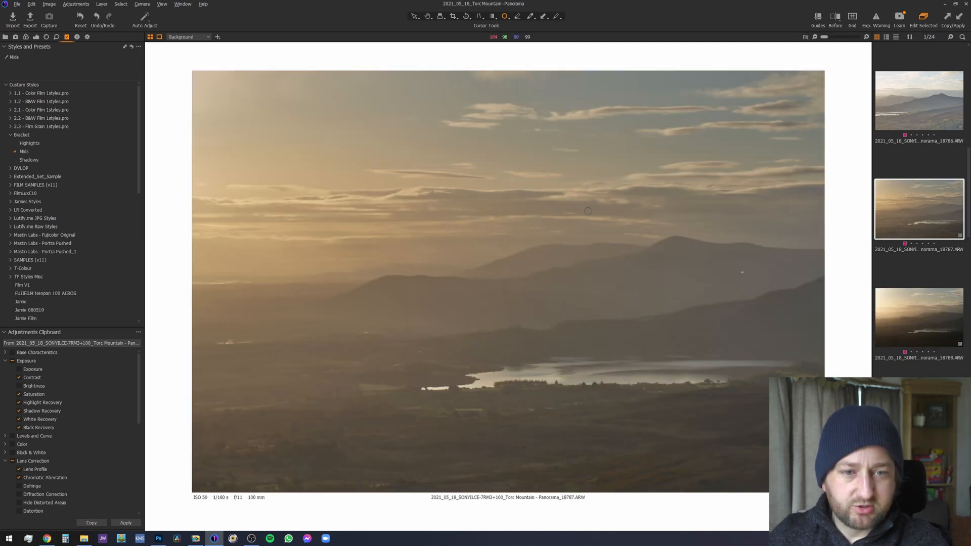
left_click(924, 129)
left_click(915, 232)
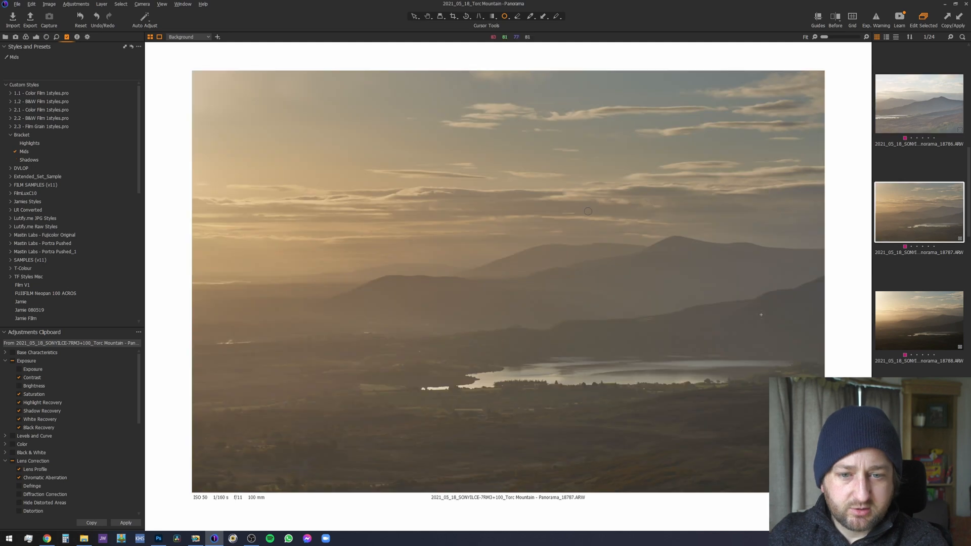
scroll(544, 367, "up", 1)
scroll(544, 368, "down", 1)
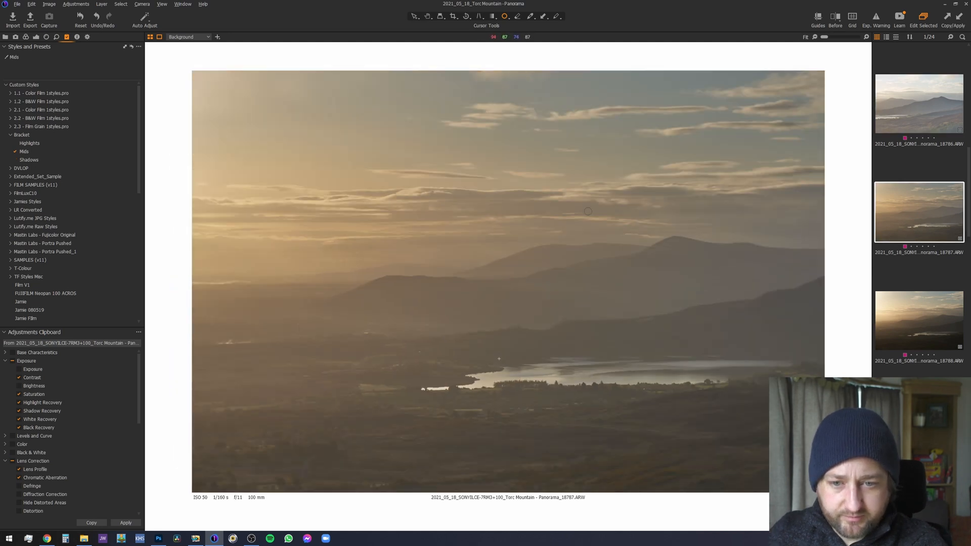
- Apply the Highlights style to image 18788 and the Shadows style to image 18789
left_click(893, 312)
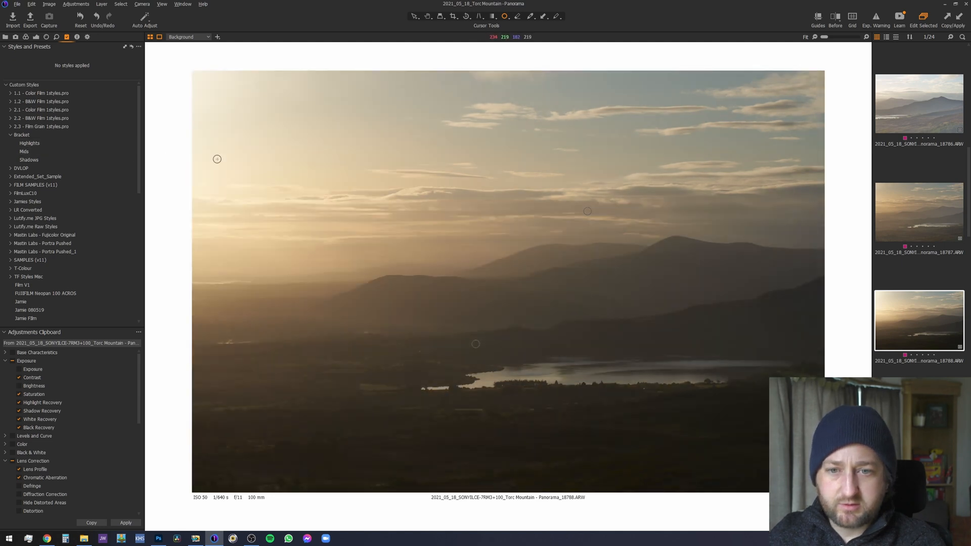
key("Down")
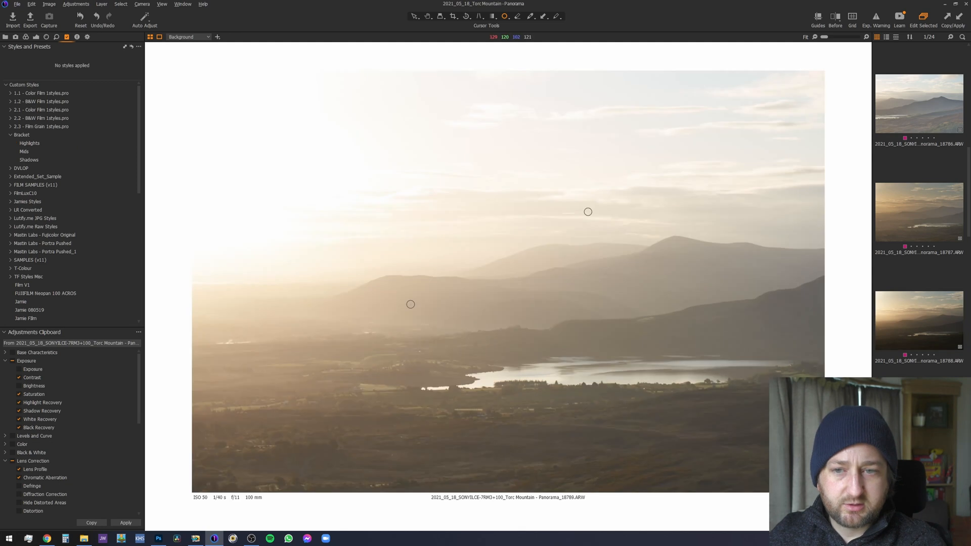
left_click(65, 160)
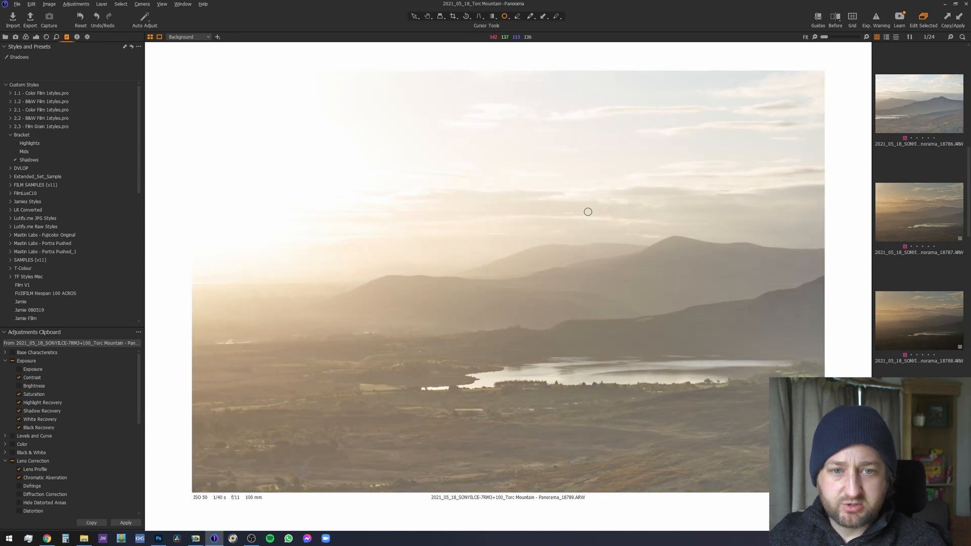
- Apply the Mids style to image 18790, Highlights to image 18791 and Shadows to image 18792
key("Down")
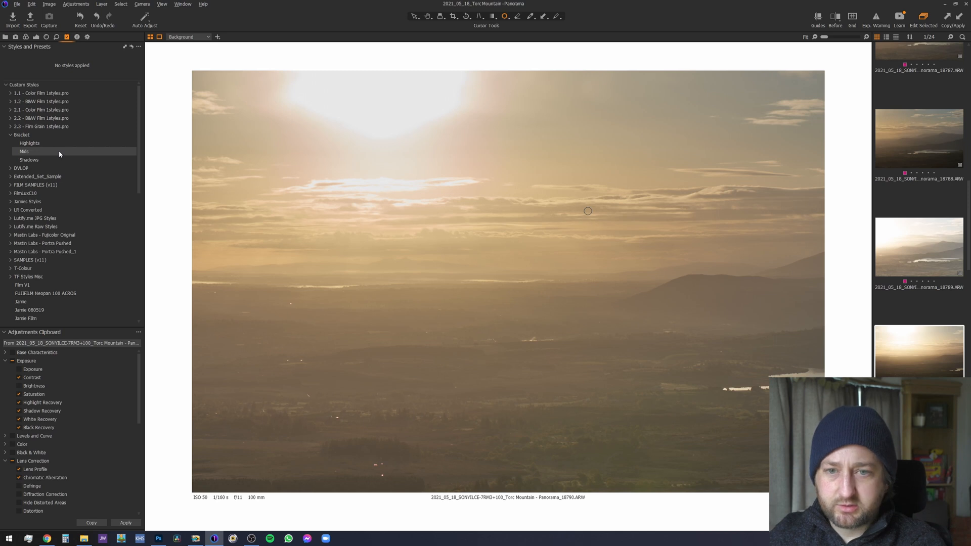
key("Down")
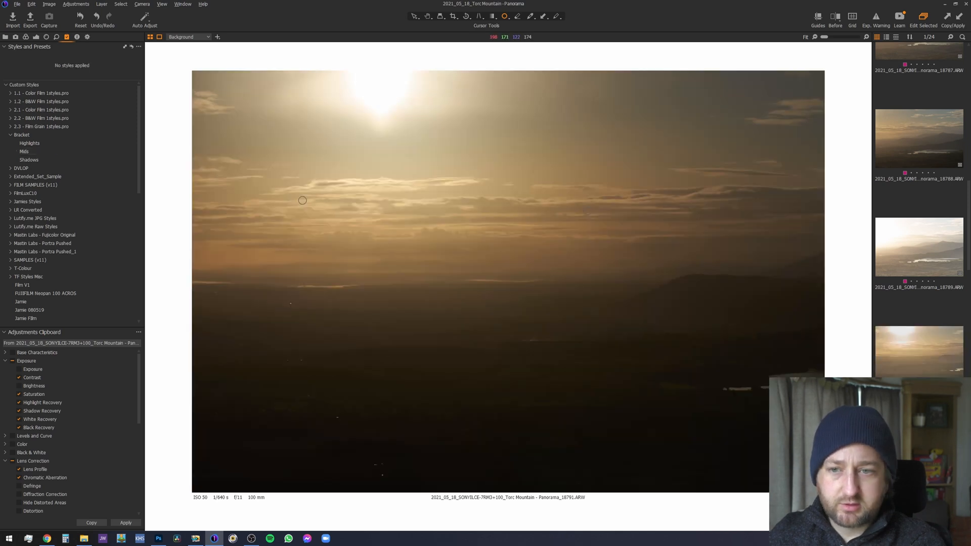
left_click(97, 142)
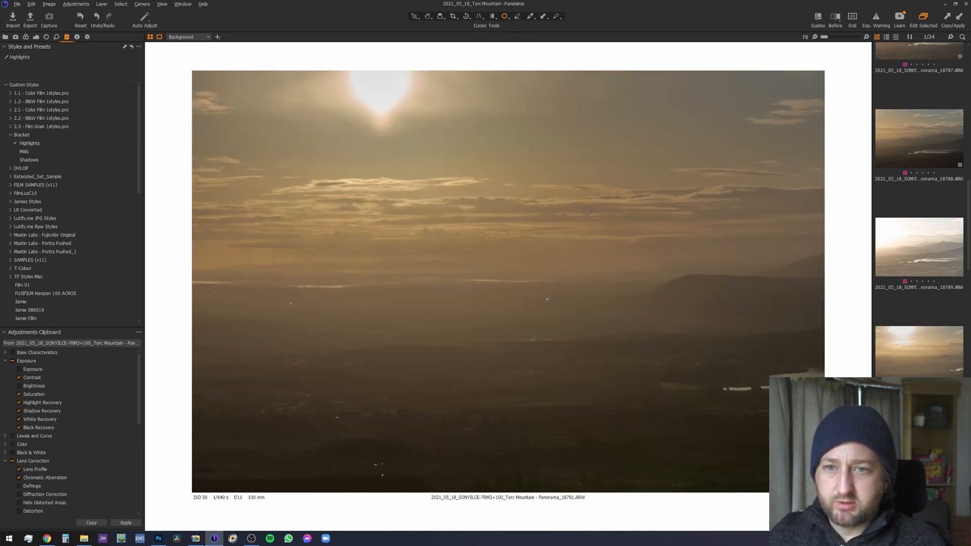
key("Down")
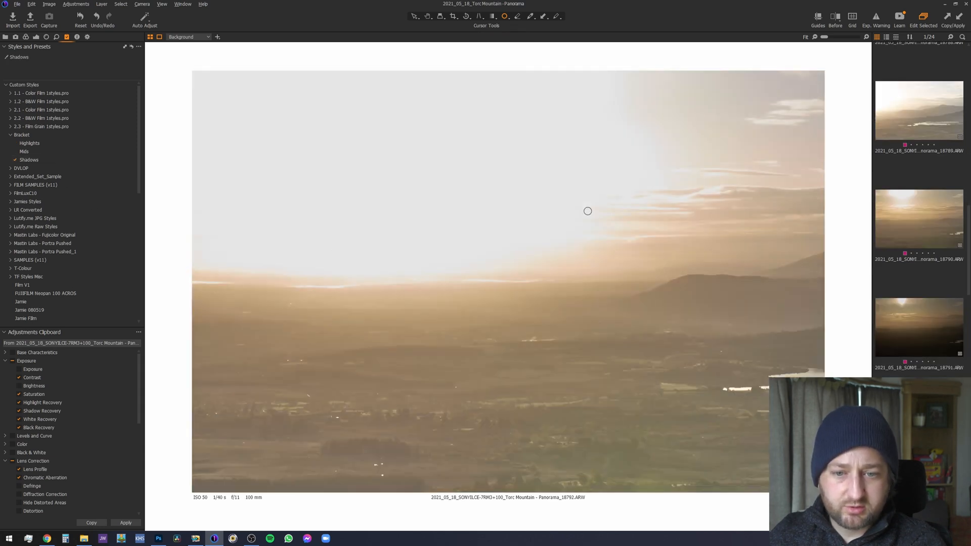
- Apply the Mids style to image 18793, Highlights to image 18794 and Shadows to image 18795
key("Down")
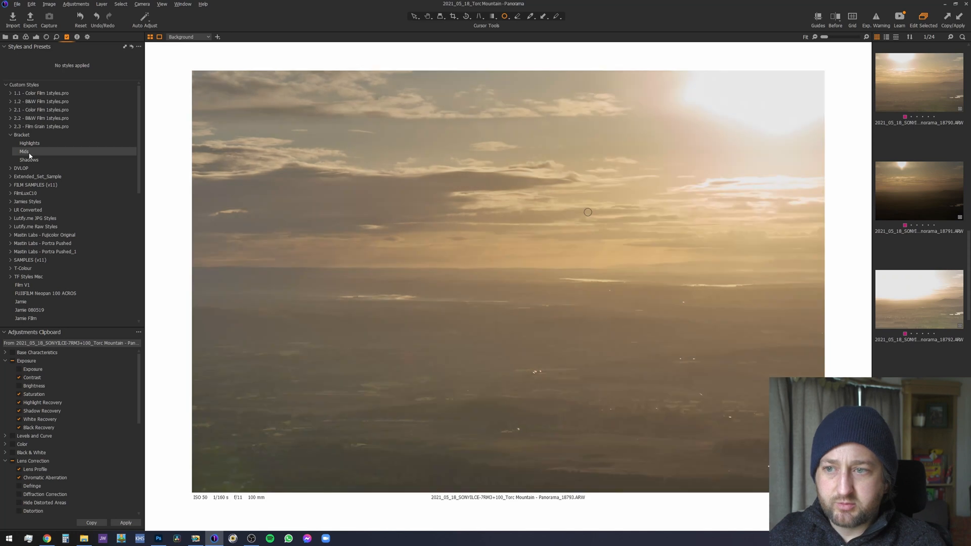
key("Down")
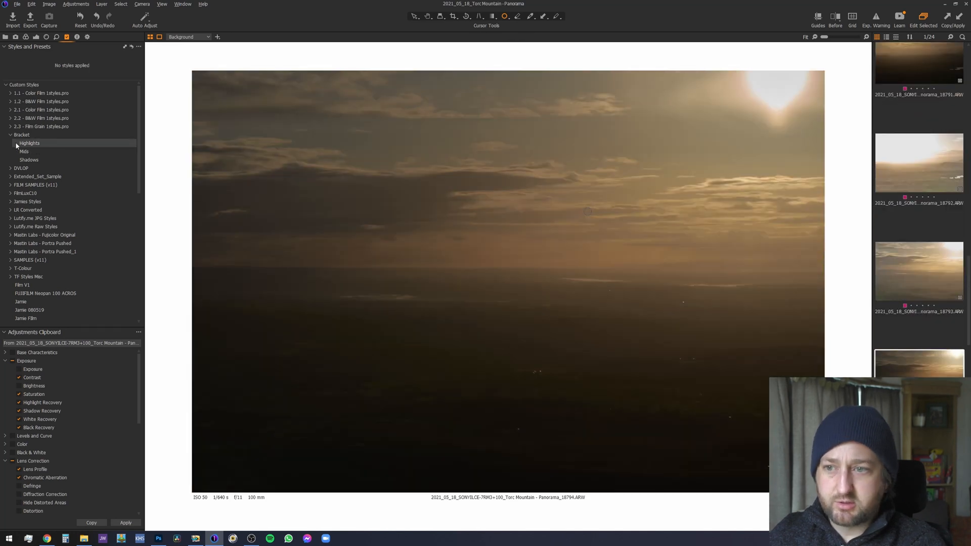
key("Down")
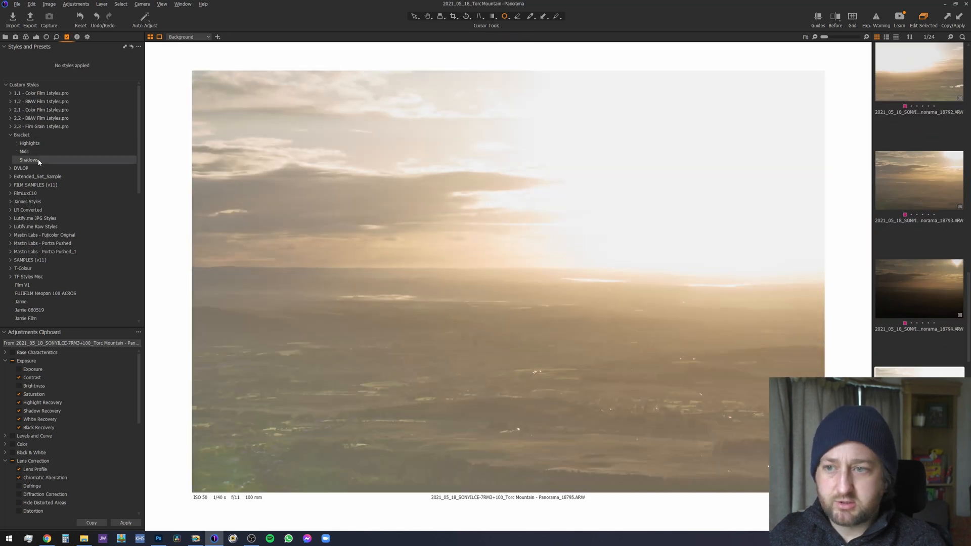
left_click(30, 160)
- Compare the recovered highlight and shadow detail up close across images 18795, 18794 and 18793
scroll(412, 309, "up", 2)
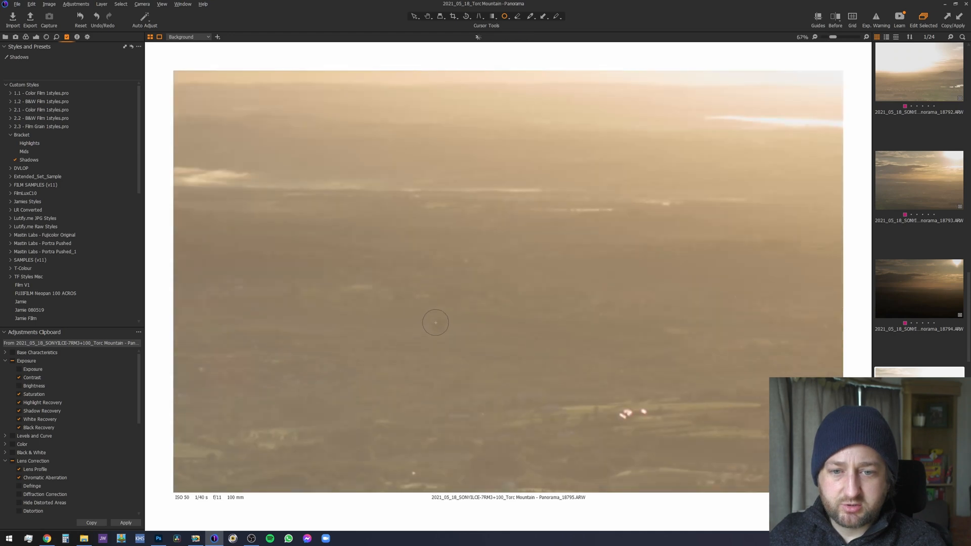
left_click(439, 325)
left_click(941, 291)
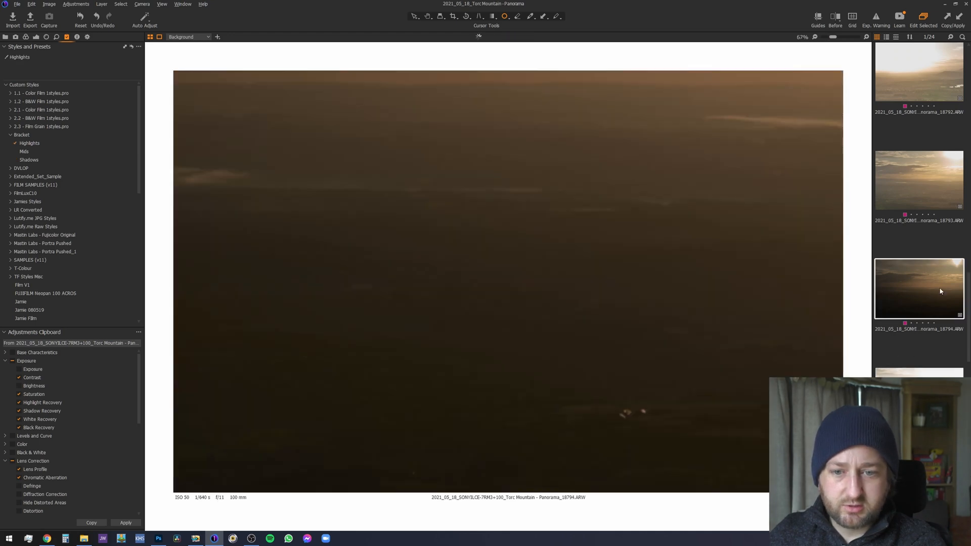
left_click(913, 189)
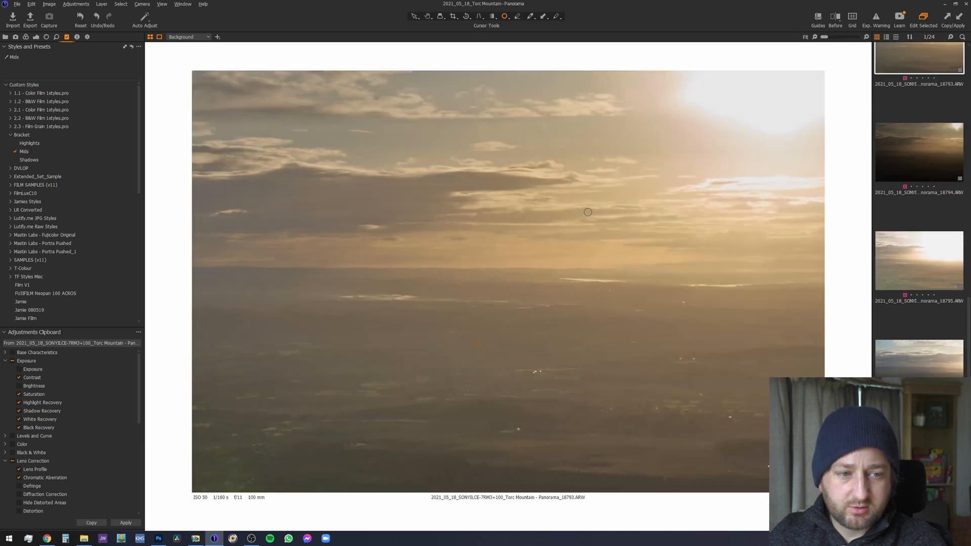
left_click(925, 270)
- Apply the Mids style to image 18796, Highlights to image 18797 and Shadows to image 18798
left_click(925, 361)
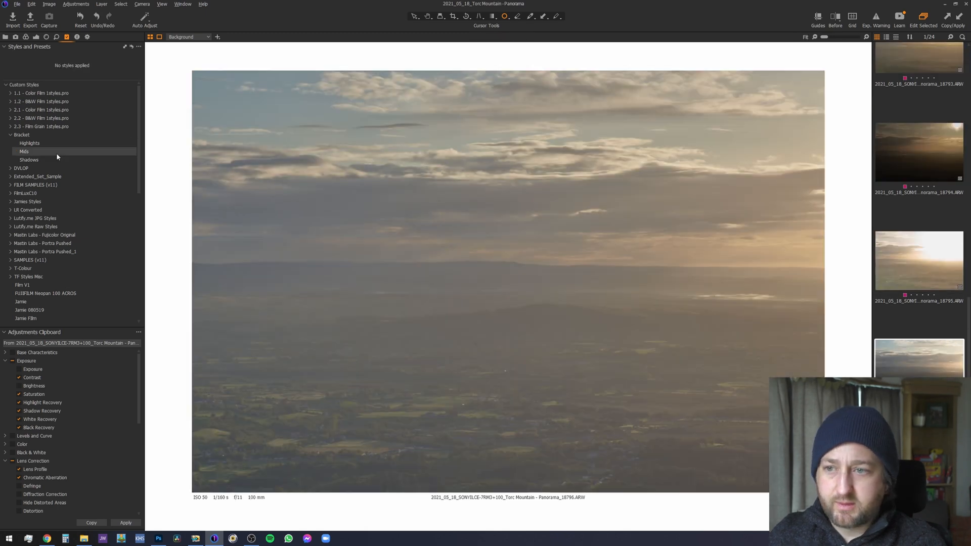
left_click(55, 152)
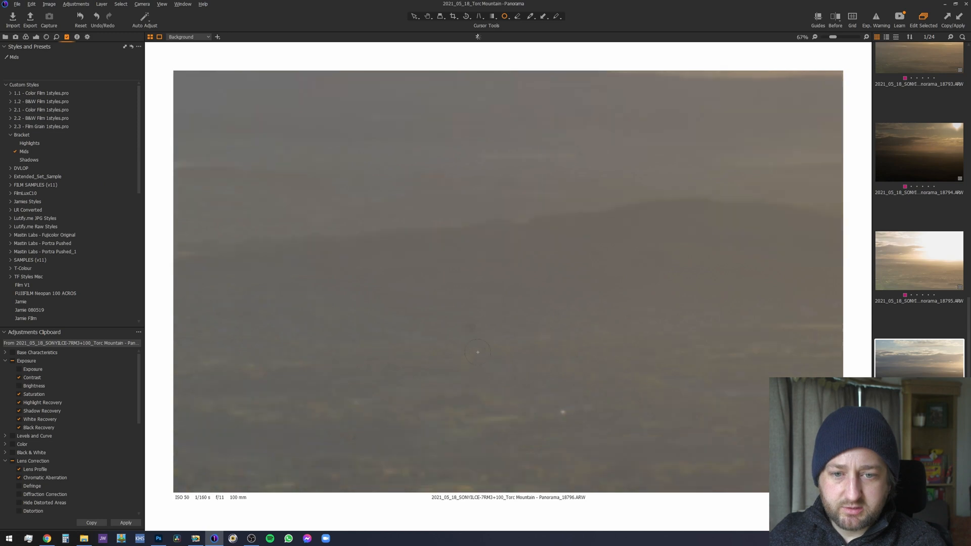
scroll(478, 352, "up", 1)
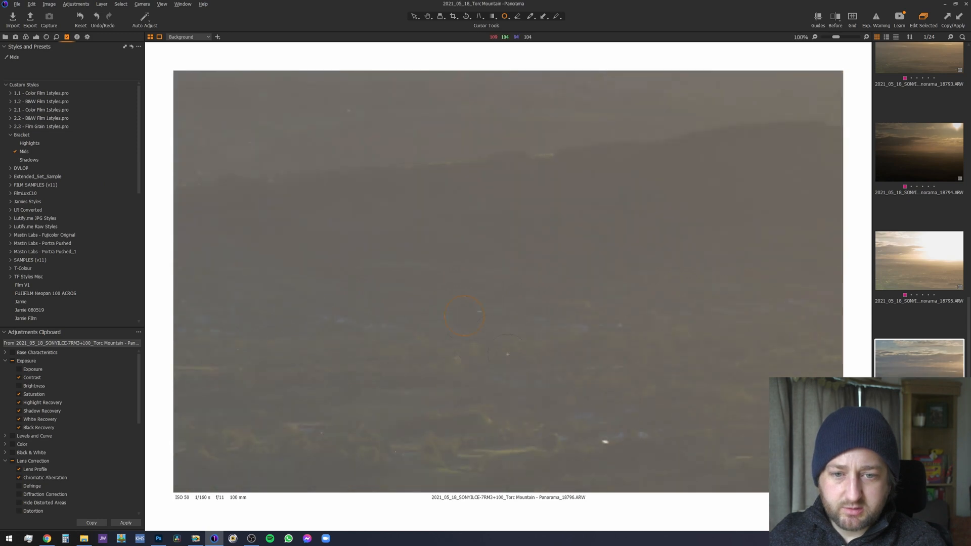
key("Right")
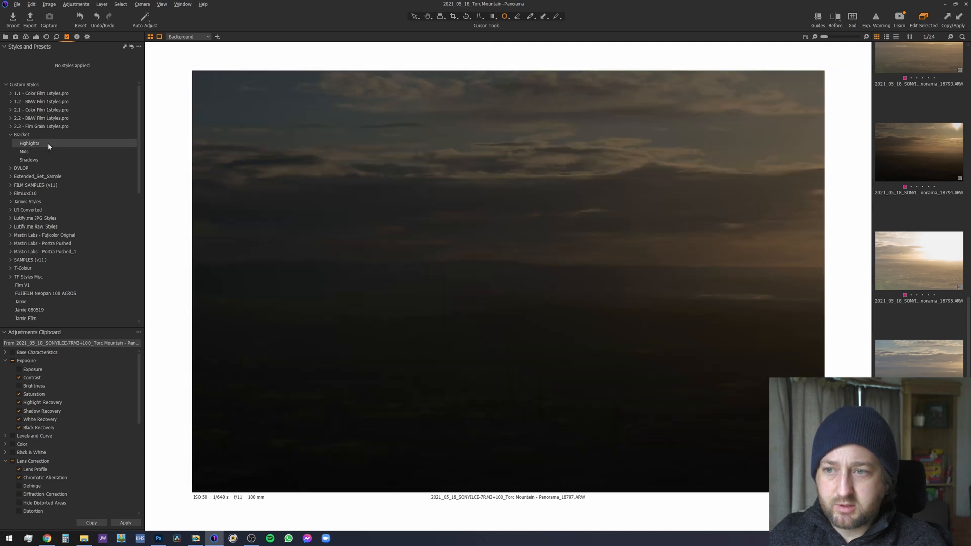
left_click(48, 142)
key("Right")
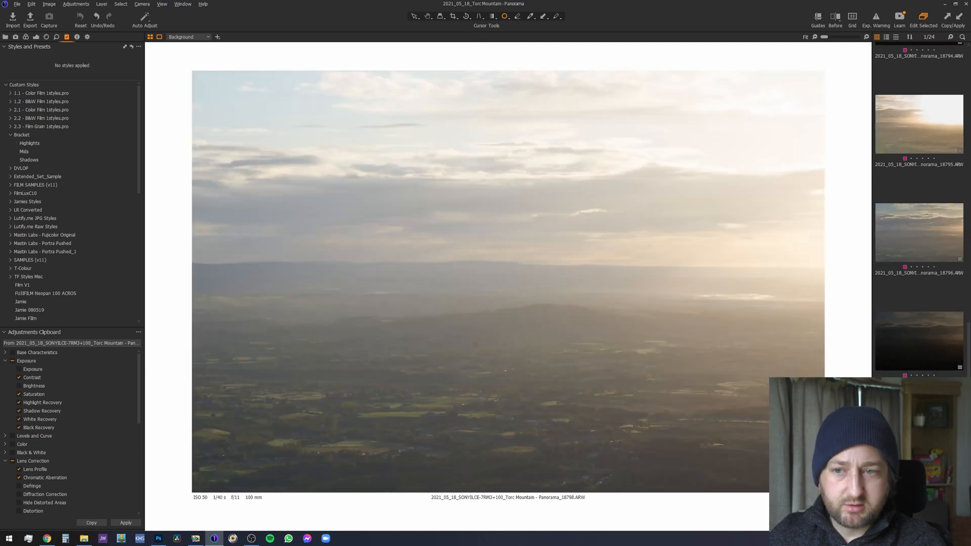
left_click(42, 160)
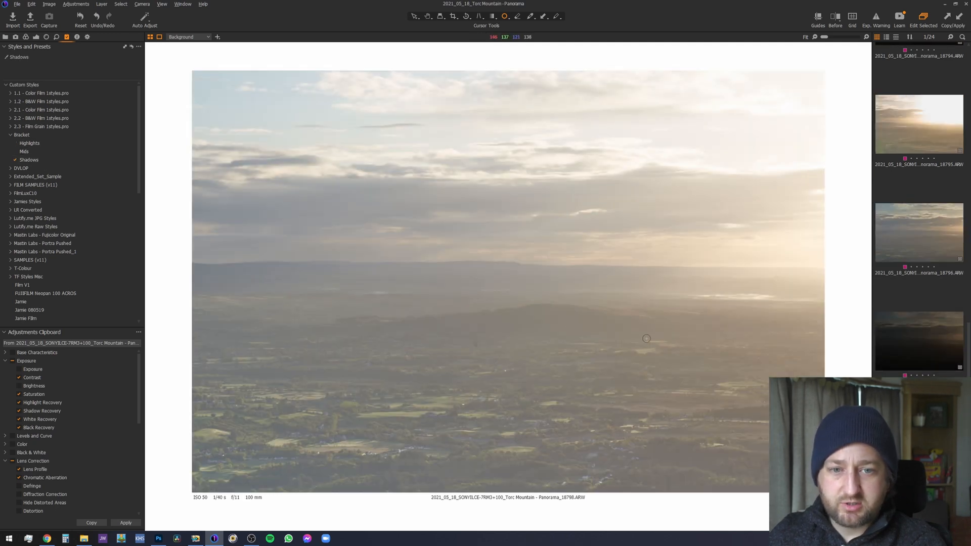
- Compare the distant hills and fields up close across images 18798, 18797 and 18796
scroll(505, 340, "up", 3)
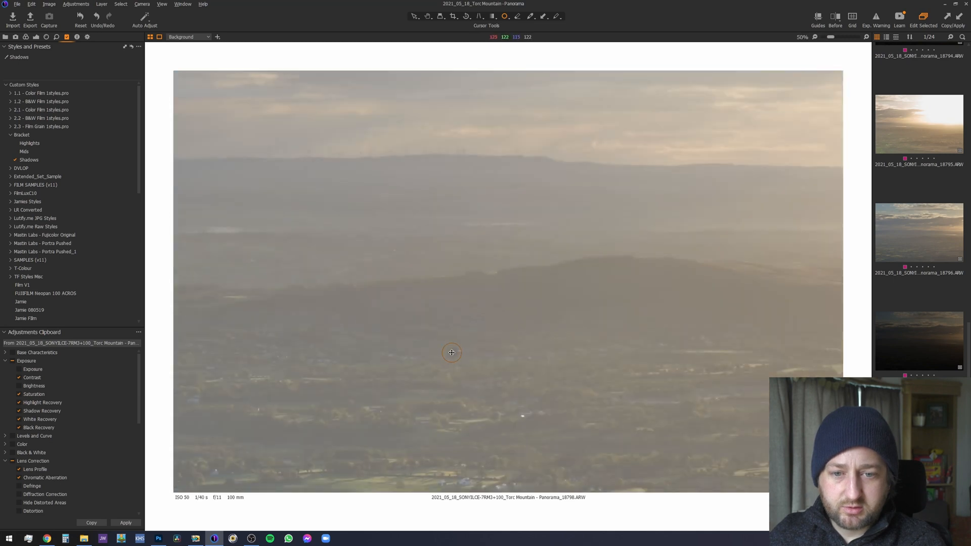
left_click(930, 354)
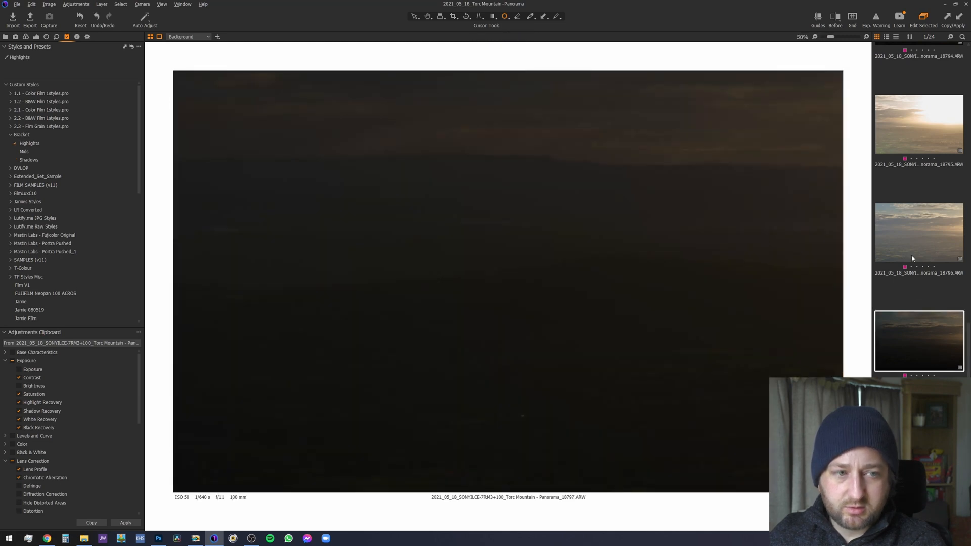
left_click(909, 236)
left_click(911, 445)
scroll(911, 405, "down", 3)
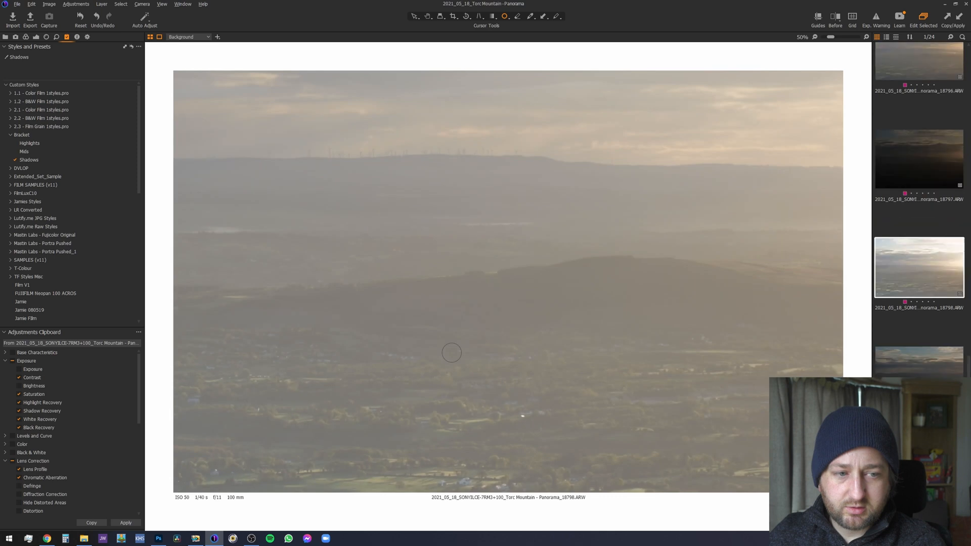
- Apply the Mids style to image 18799, Highlights to image 18800 and Shadows to image 18801
left_click(908, 368)
scroll(515, 332, "down", 3)
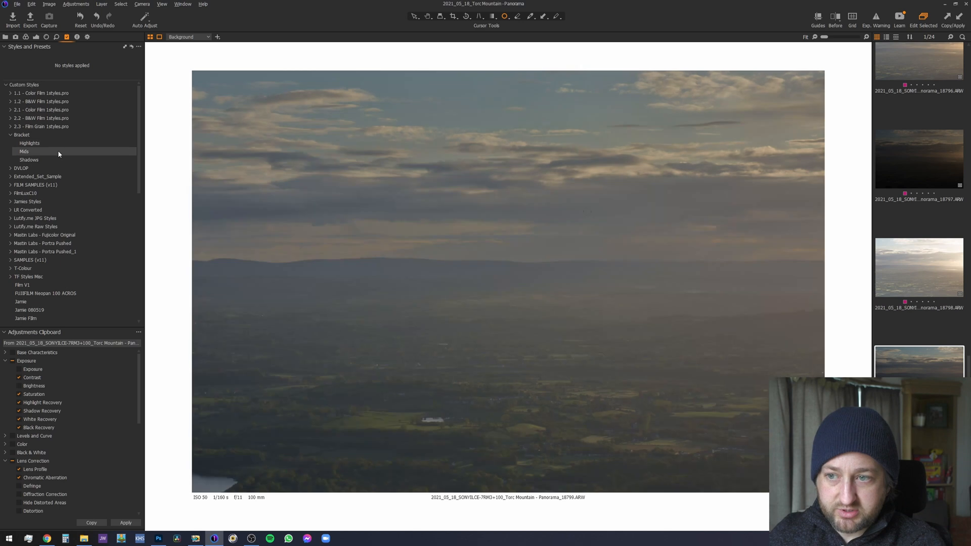
left_click(58, 152)
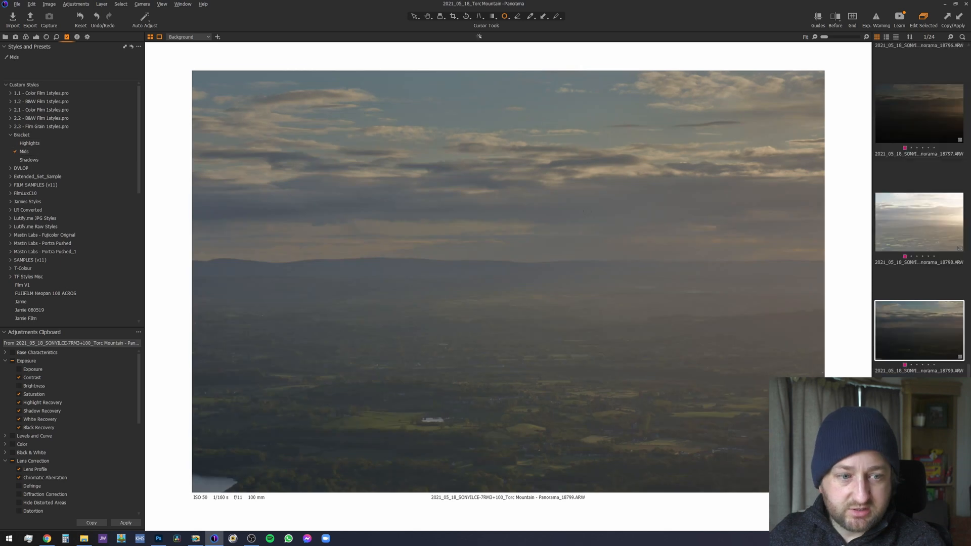
key("Right")
left_click(53, 142)
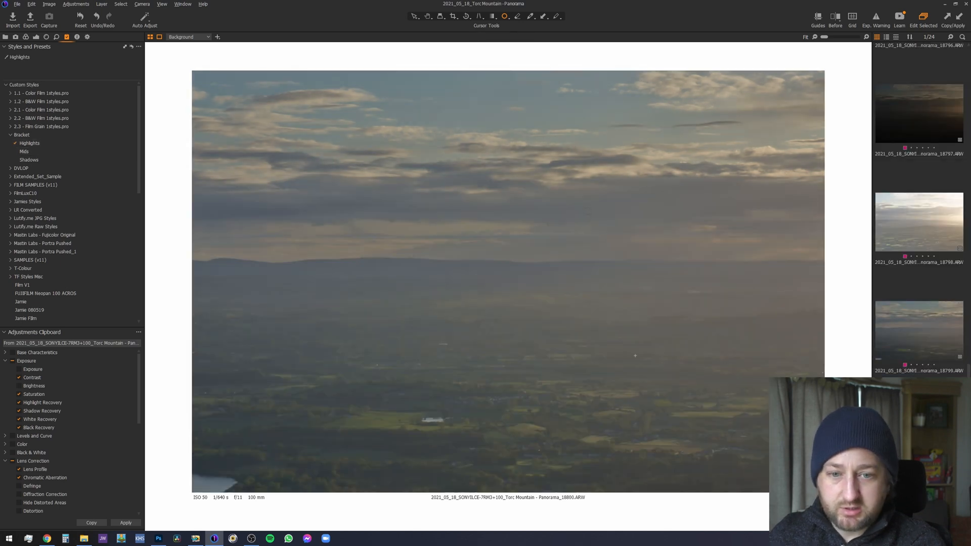
key("Right")
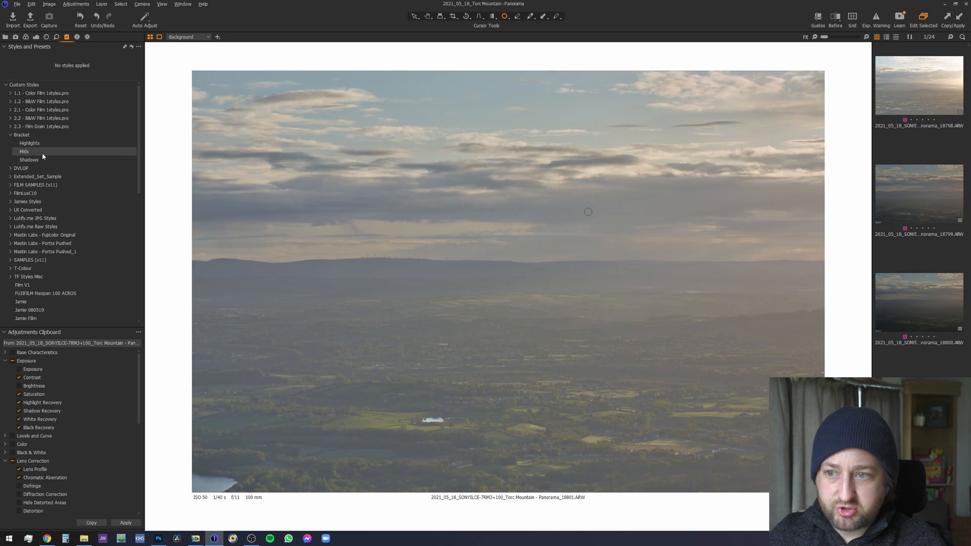
left_click(42, 158)
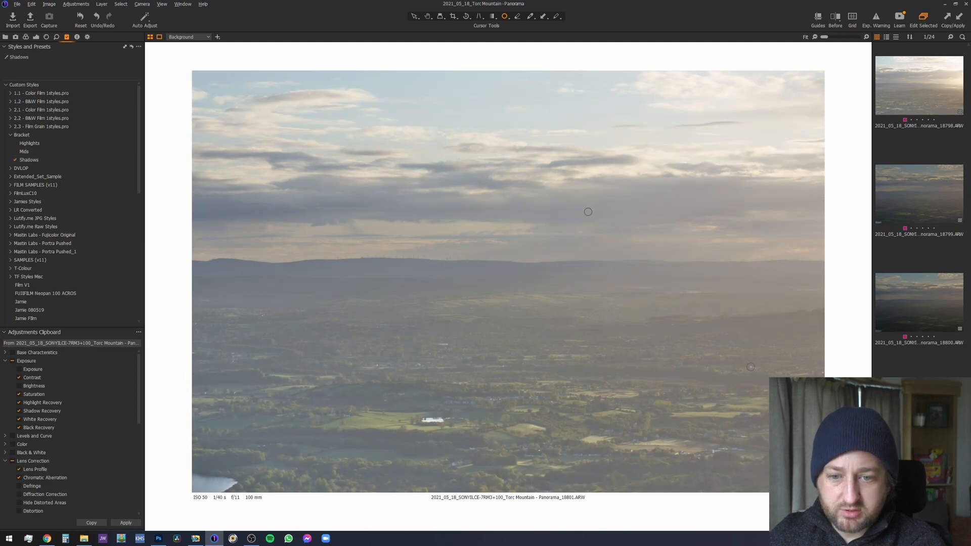
- Apply the Mids style to image 18802, Highlights to image 18803 and Shadows to image 18804
left_click(921, 351)
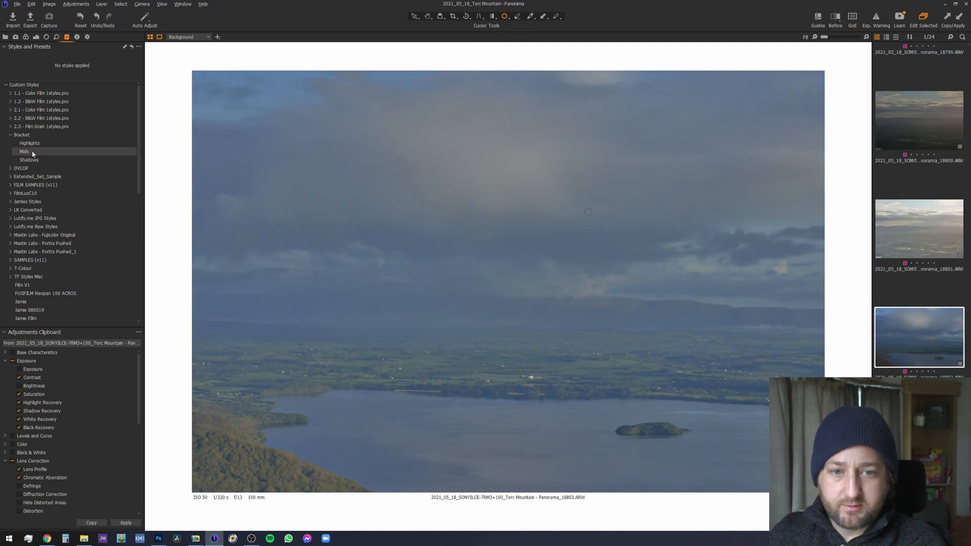
left_click(33, 153)
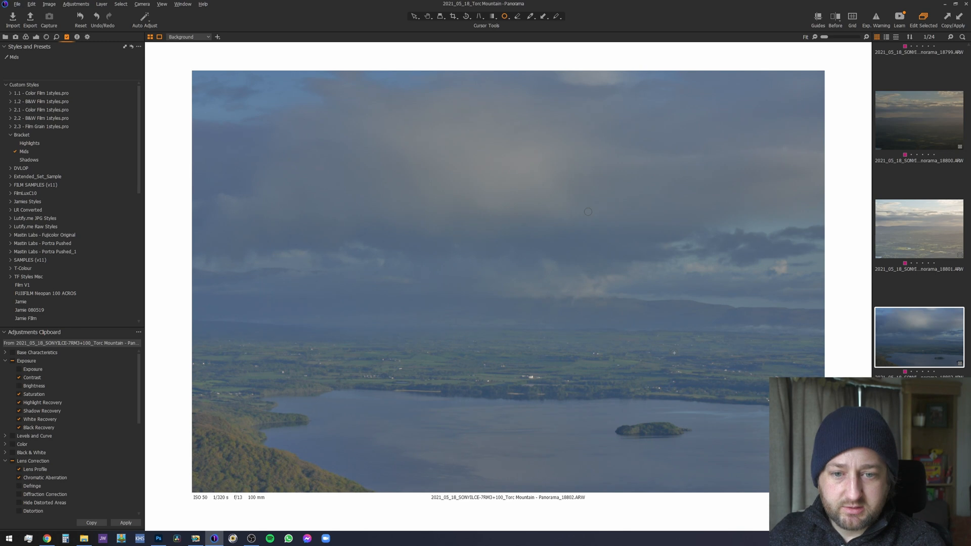
scroll(905, 359, "down", 1)
left_click(905, 360)
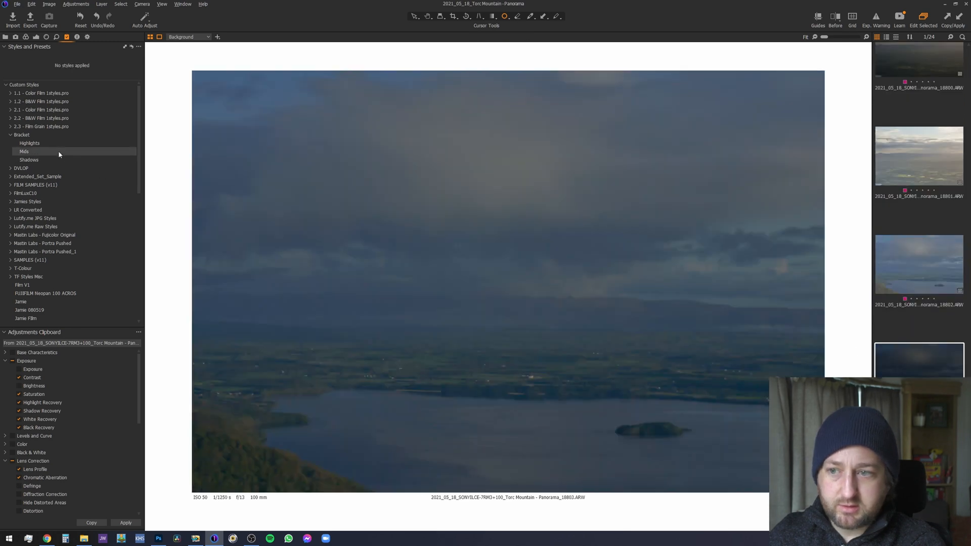
left_click(59, 146)
key("Down")
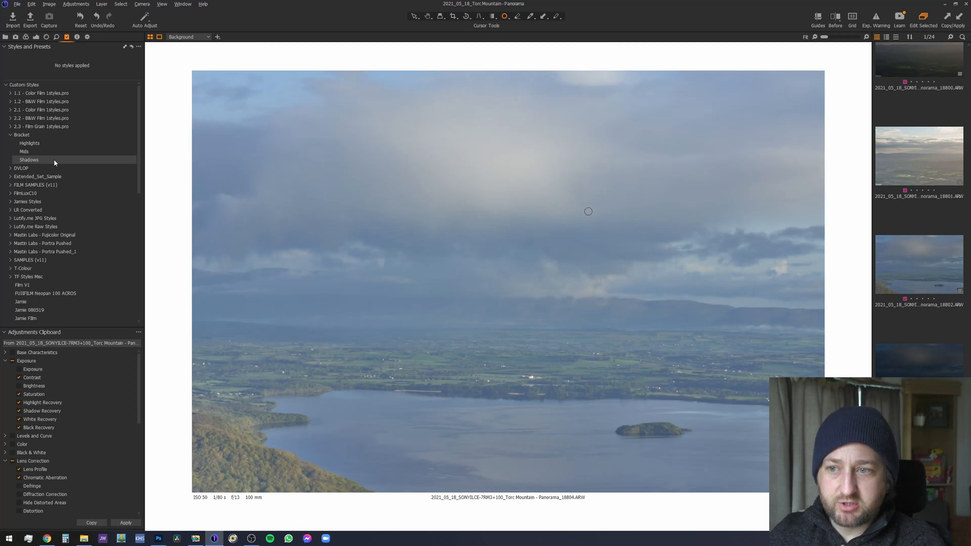
left_click(54, 159)
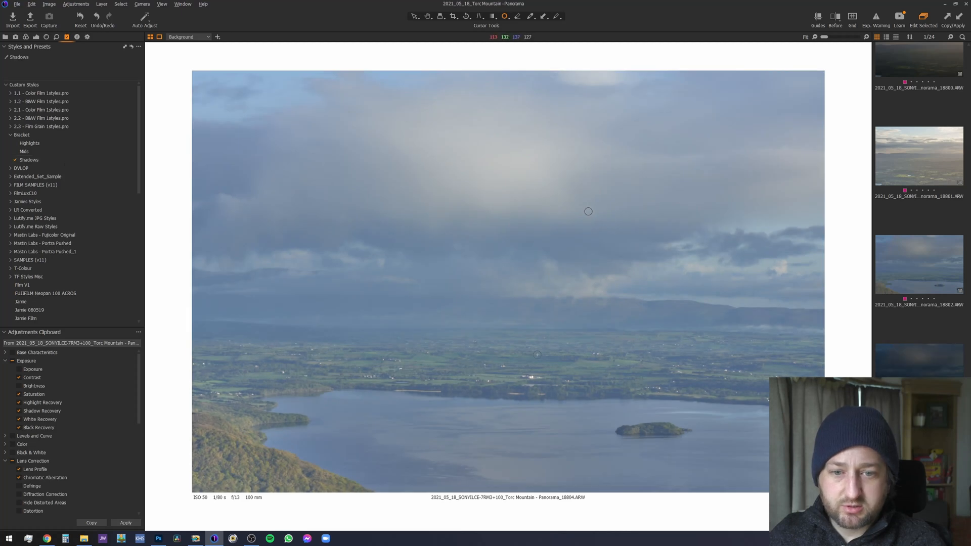
- Examine the distant fields in image 18804 up close and review the styled frames back to image 18781
scroll(509, 367, "up", 5)
scroll(509, 367, "down", 1)
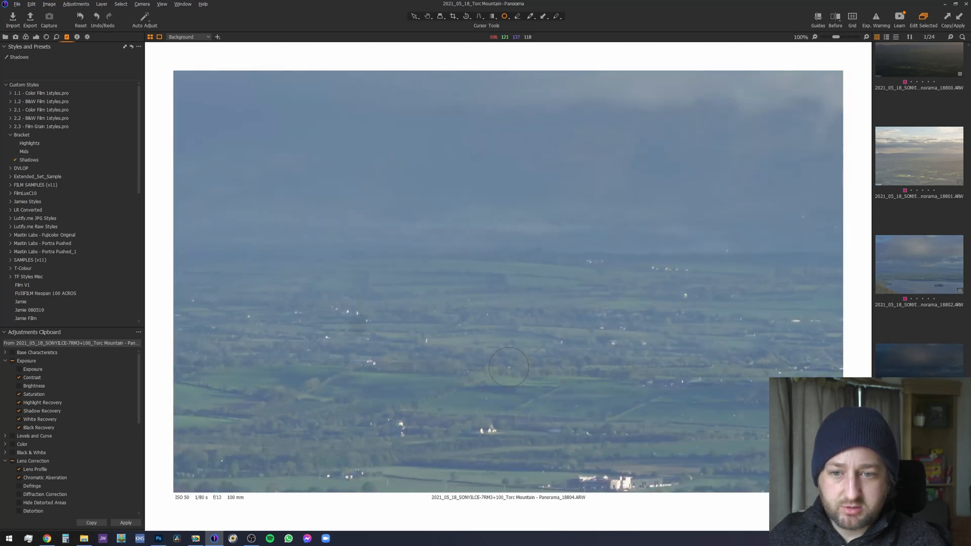
scroll(508, 368, "down", 1)
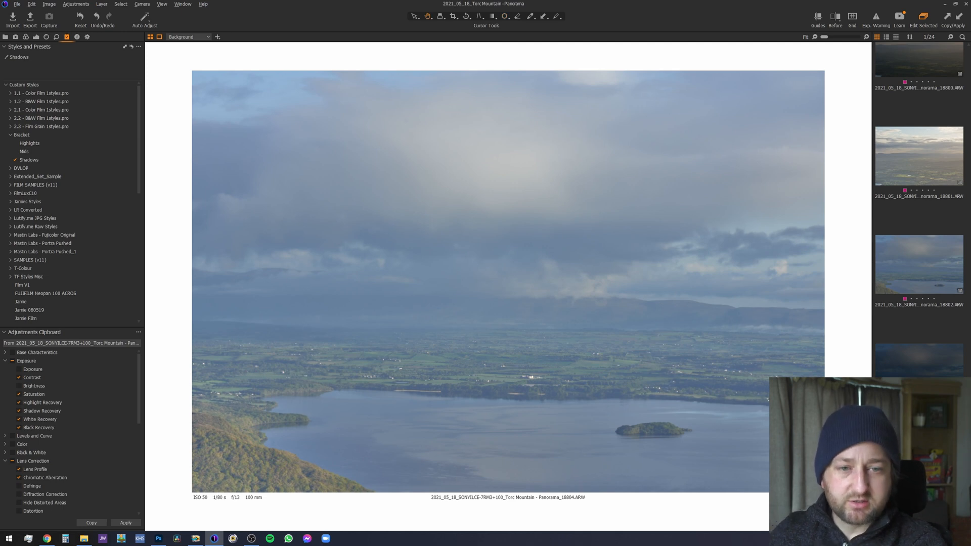
key("Up")
key("Up")
key("Up")
key("Up")
key("Up")
key("Up")
key("Up")
key("Up")
key("Up")
key("Up")
key("Up")
key("Up")
key("Up")
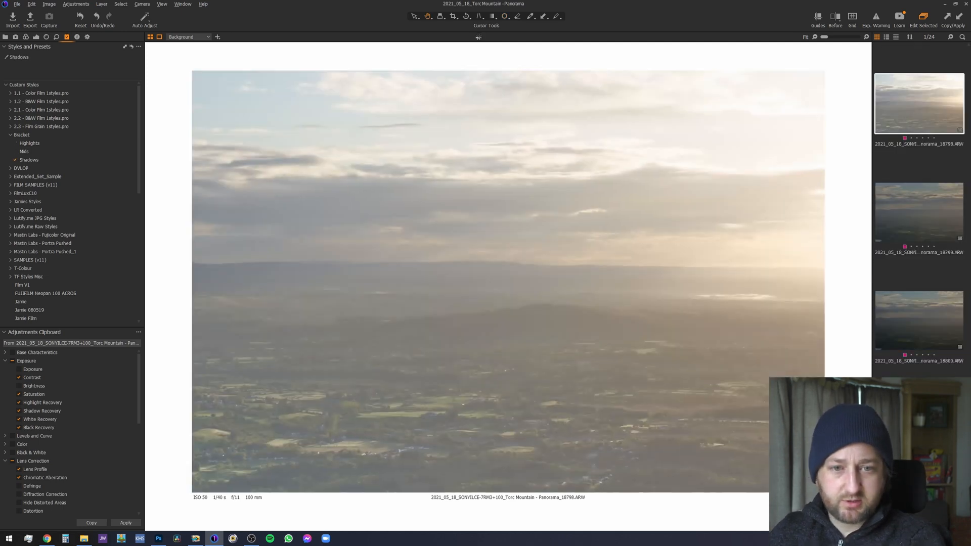
key("Up")
key("Up")
key("Up")
key("Up")
key("Up")
key("Up")
key("Up")
key("Up")
key("Up")
key("Up")
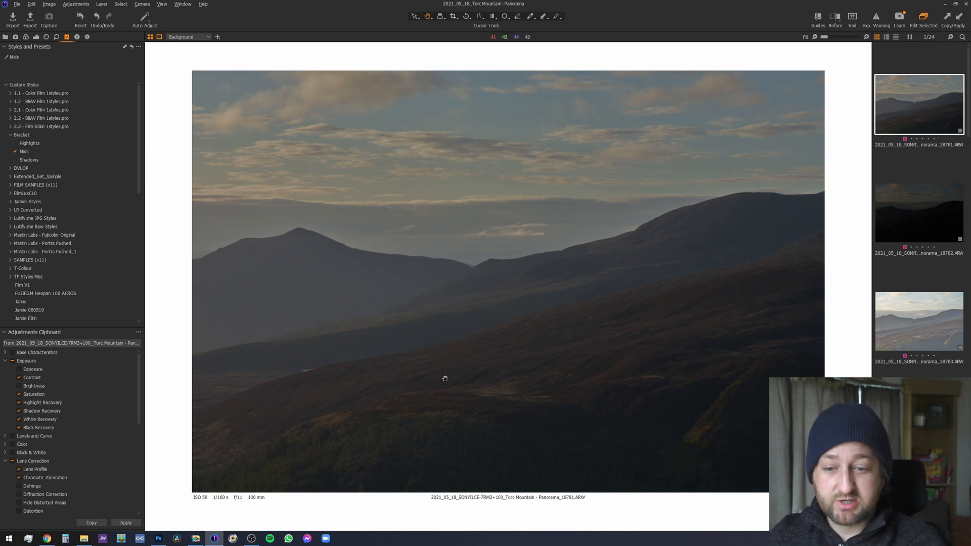
- Select all the panorama frames and process them with the Export For HDR recipe
scroll(919, 209, "down", 10)
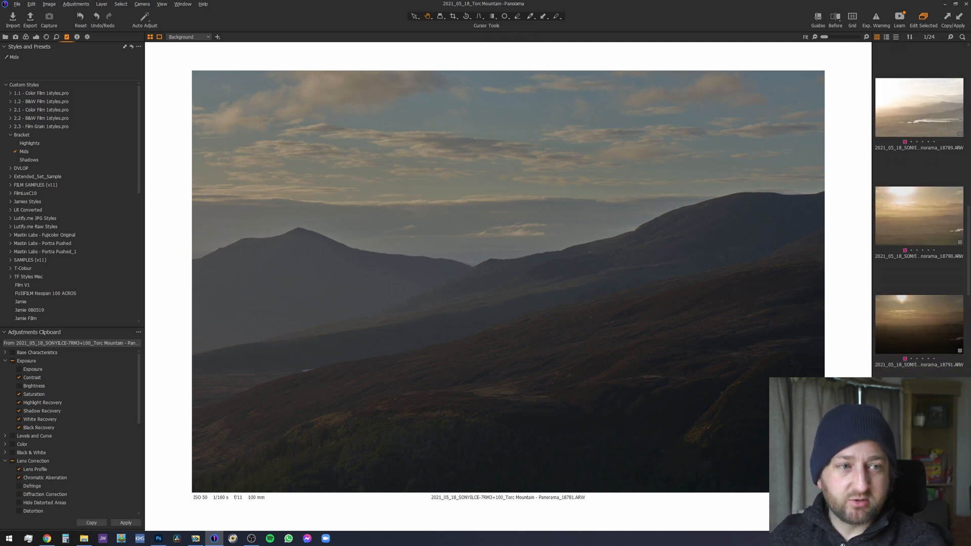
scroll(919, 209, "down", 2)
key("ctrl+a")
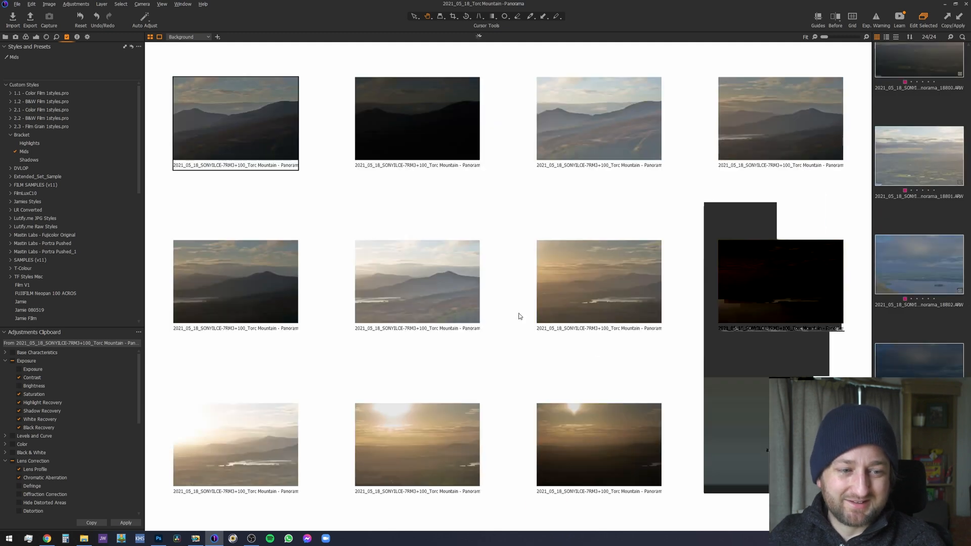
left_click(87, 37)
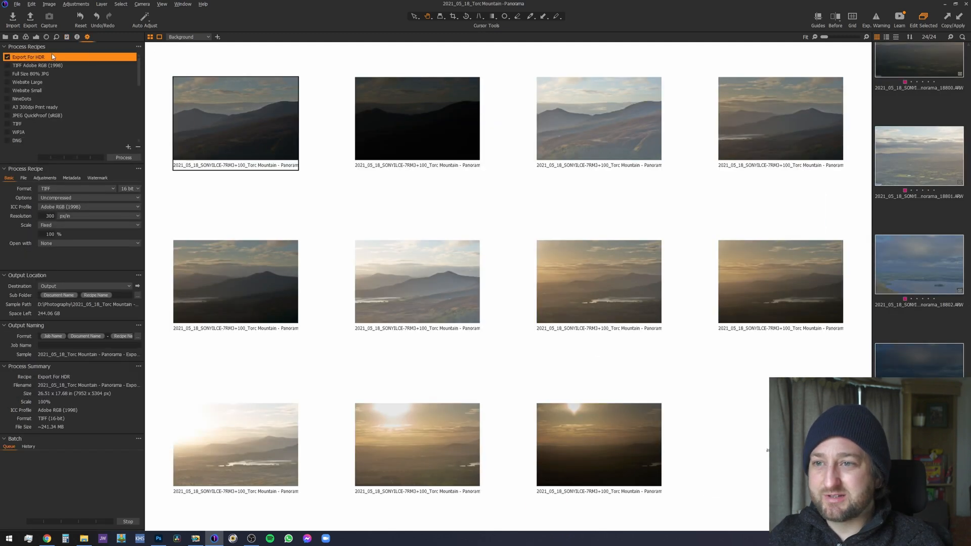
left_click(117, 158)
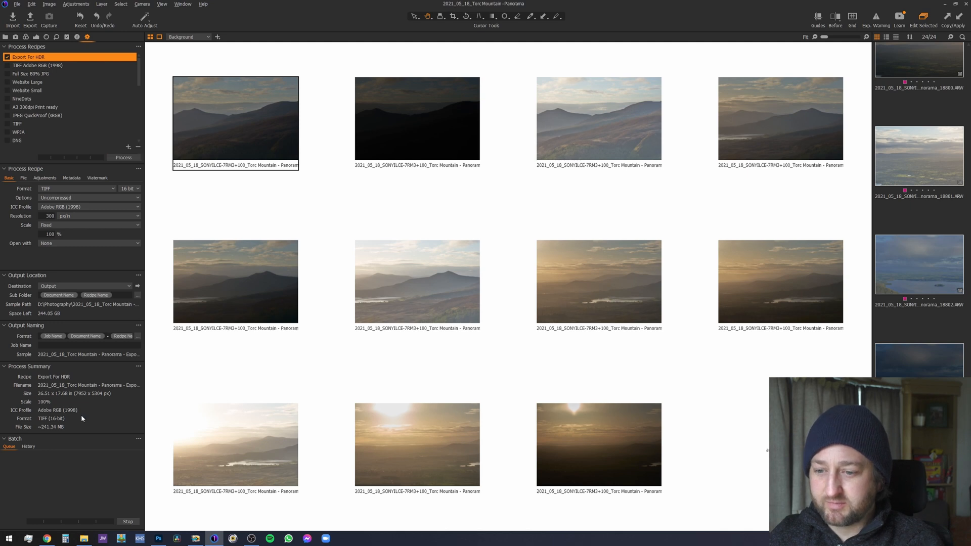
- Switch to File Explorer and open the session's Export For HDR output folder to check the exported files
left_click(84, 538)
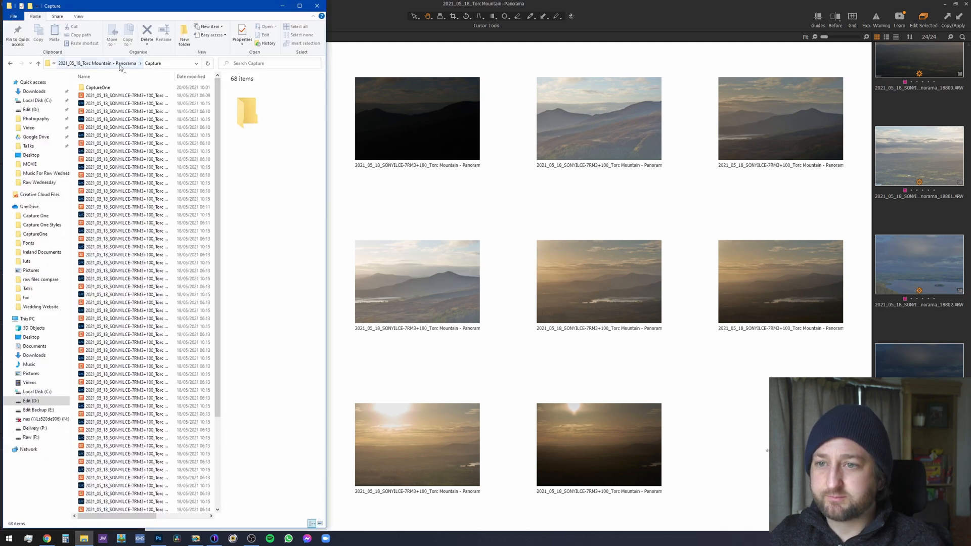
left_click(97, 63)
double_click(112, 95)
double_click(112, 91)
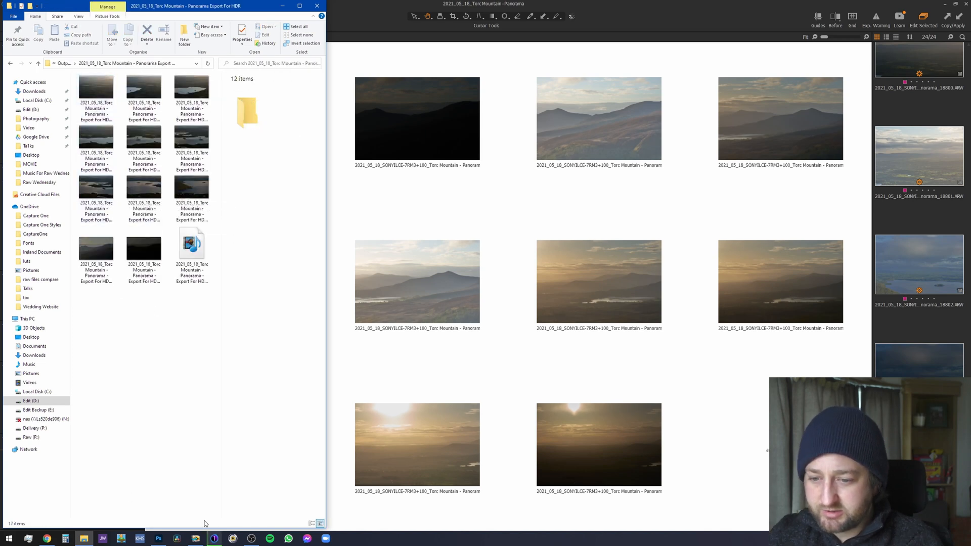
- View the Torc Mountain panorama in Photoshop, then return to Capture One and show the session library and filters
left_click(158, 538)
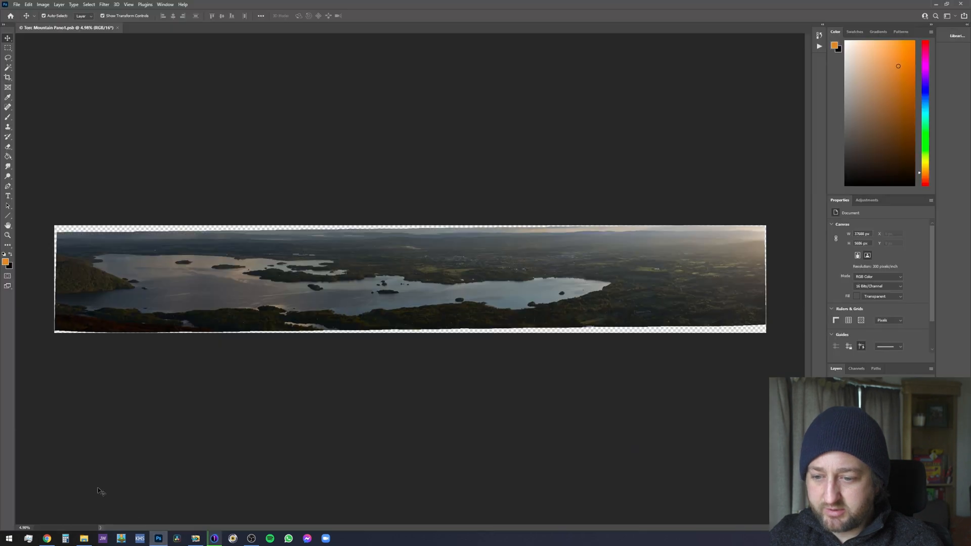
left_click(213, 540)
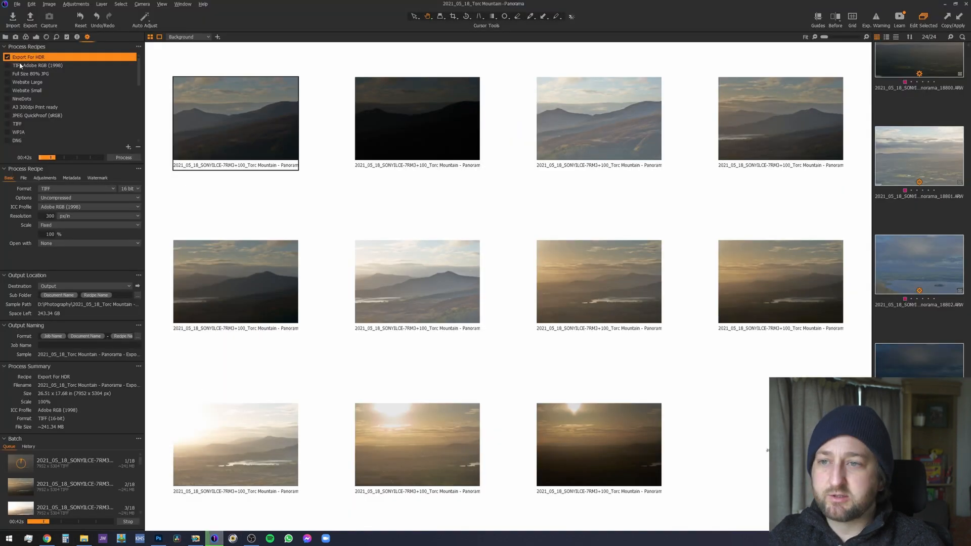
left_click(5, 37)
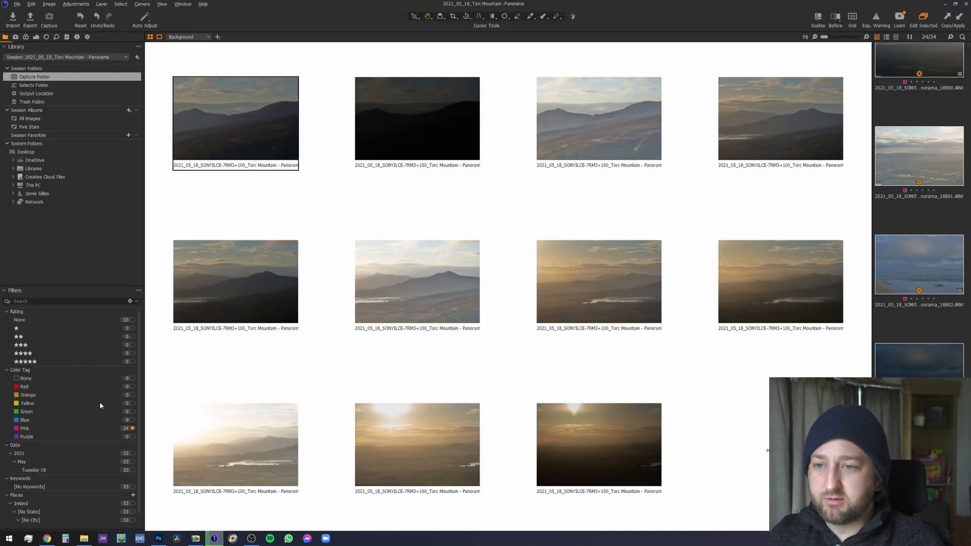
- Clear the Pink color tag filter so all session images show, and view image 18760
left_click(133, 429)
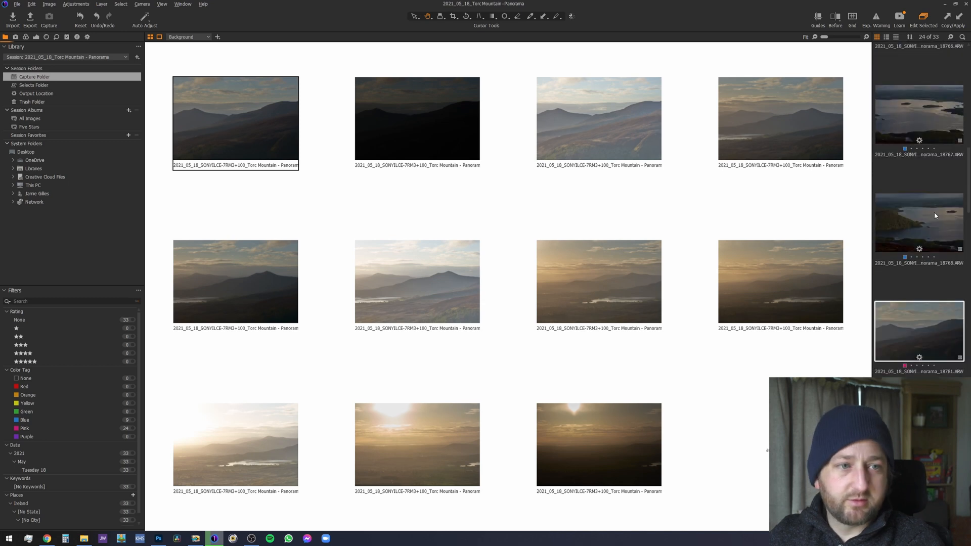
scroll(891, 91, "up", 2)
left_click(901, 89)
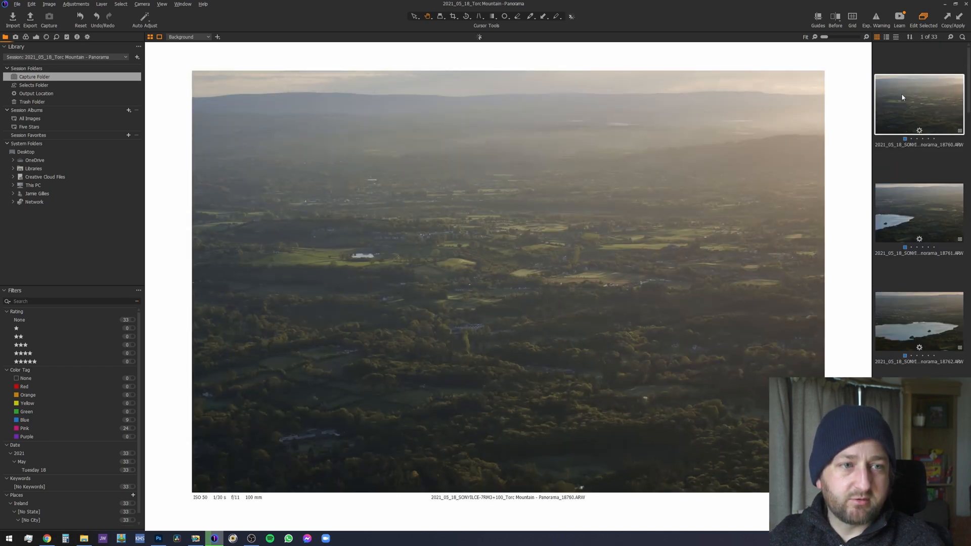
- Look through the unfiltered Capture Folder thumbnails for the stitched Torc Mountain panorama
scroll(908, 122, "down", 10)
scroll(921, 151, "down", 8)
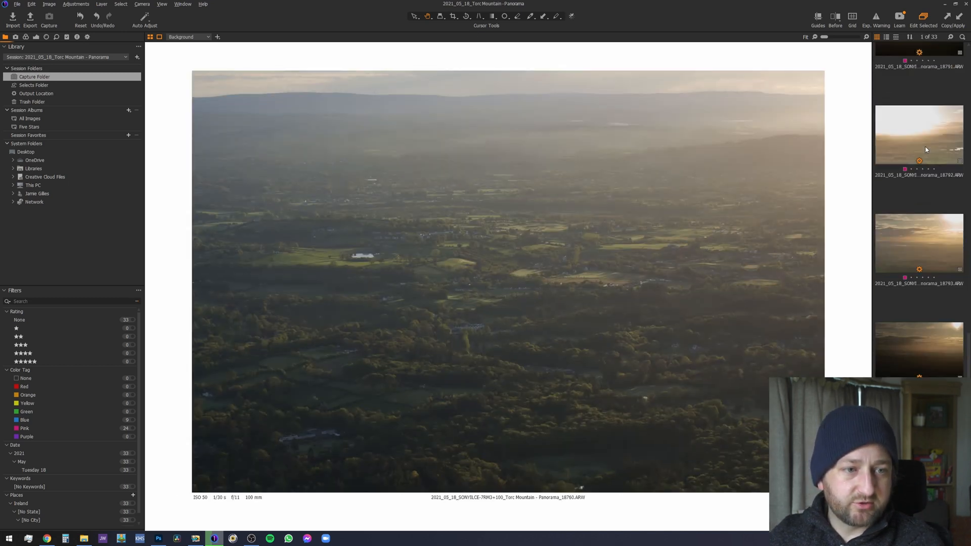
scroll(926, 150, "up", 3)
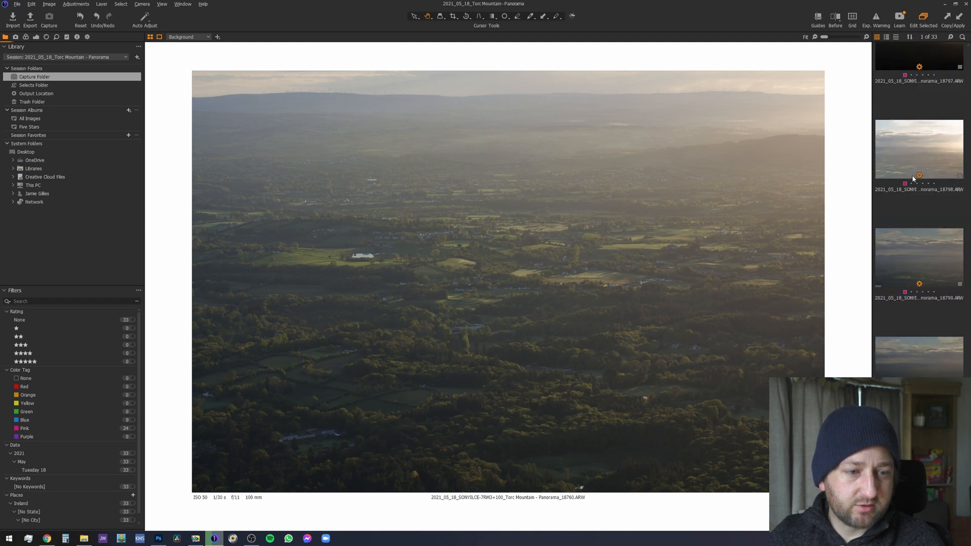
scroll(913, 178, "up", 4)
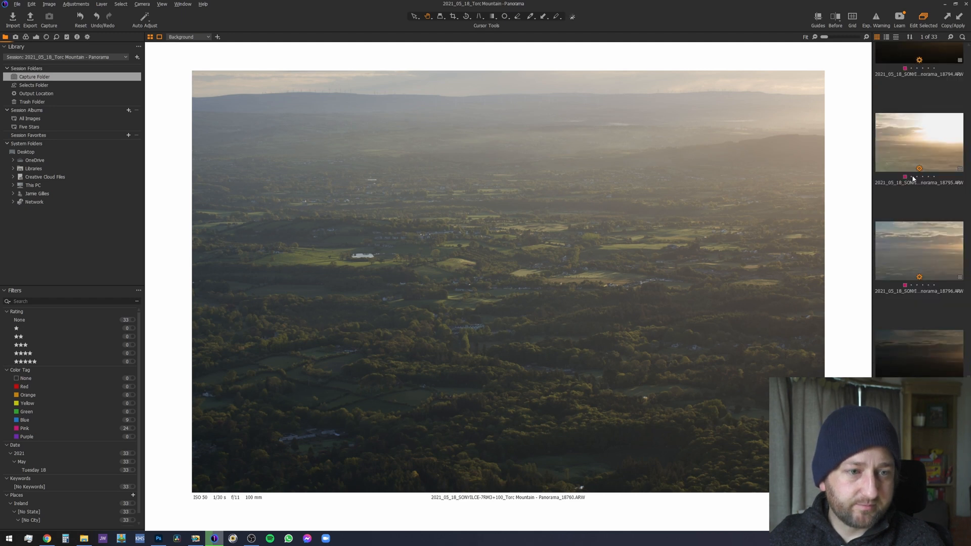
scroll(913, 176, "up", 12)
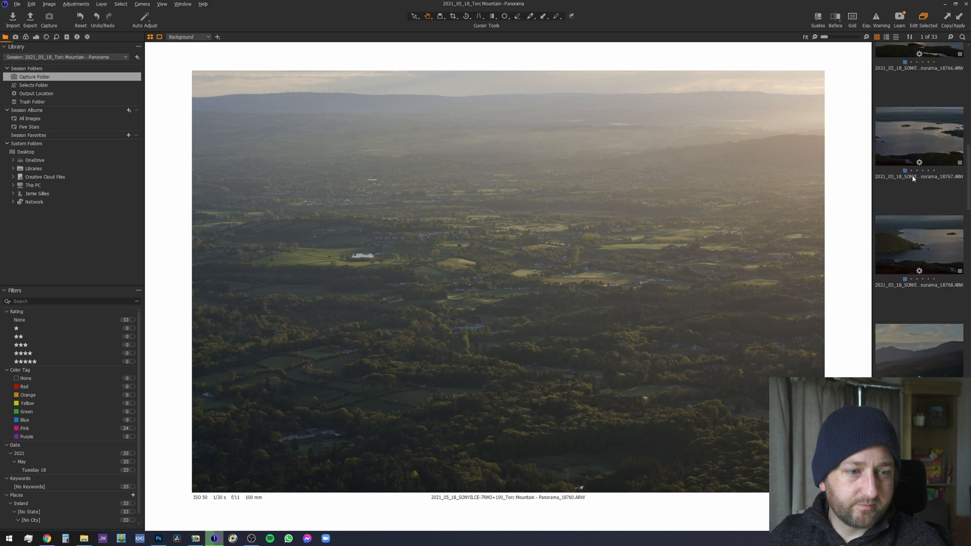
scroll(913, 178, "up", 3)
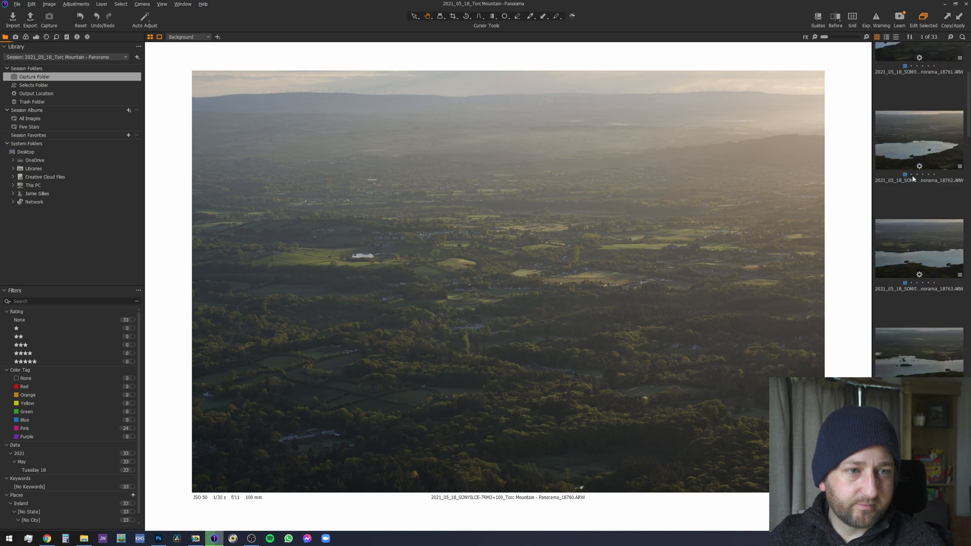
scroll(914, 178, "up", 2)
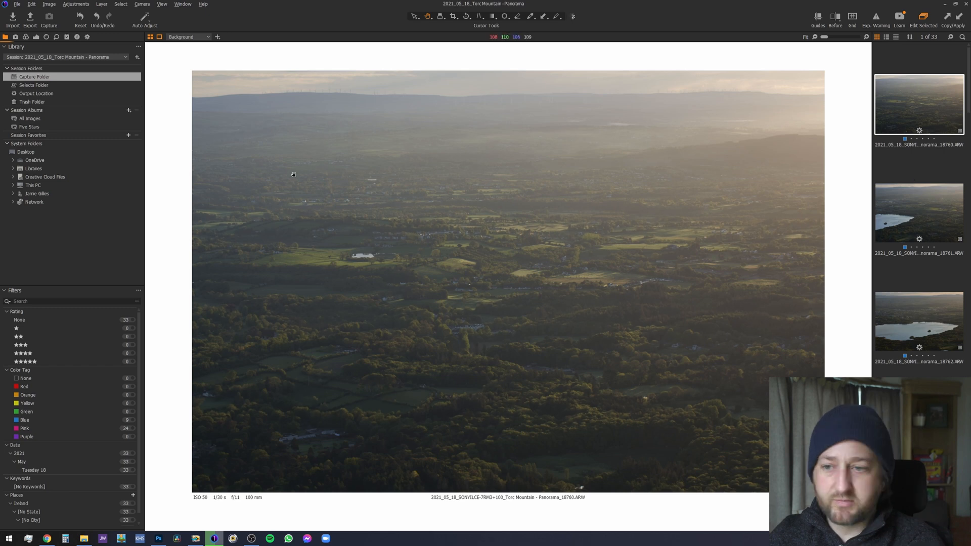
- Check the panorama's file name in Photoshop, then locate Torc Mountain Pano1 in the session's Capture folder in File Explorer
left_click(158, 538)
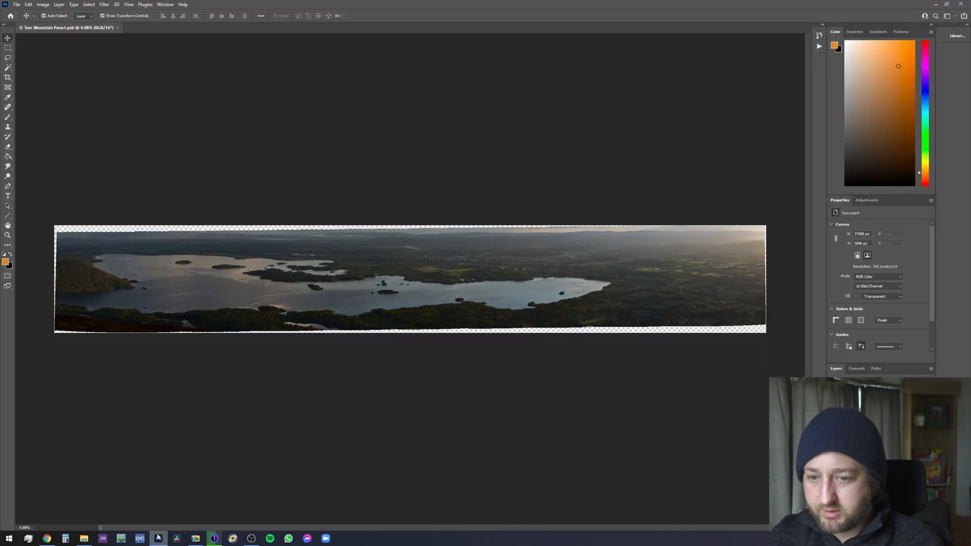
left_click(84, 538)
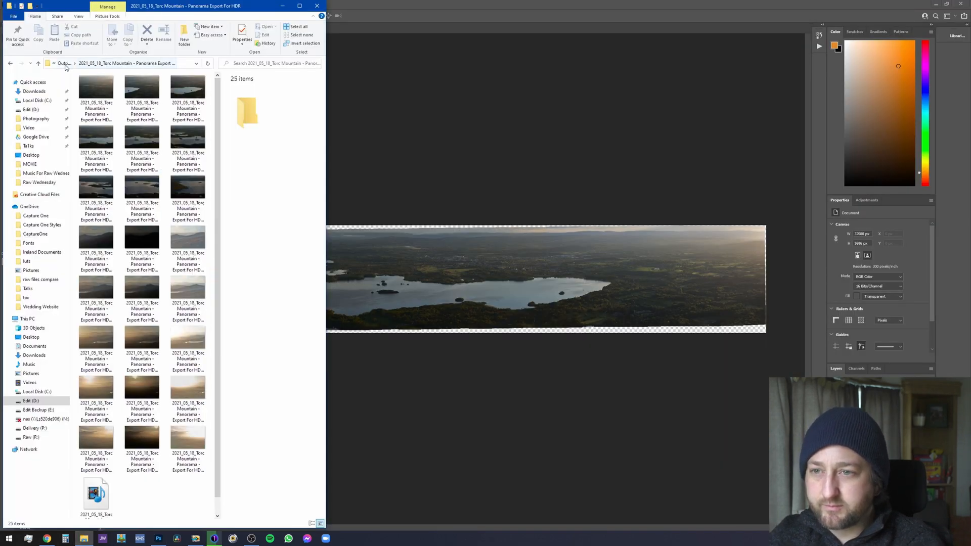
left_click(65, 63)
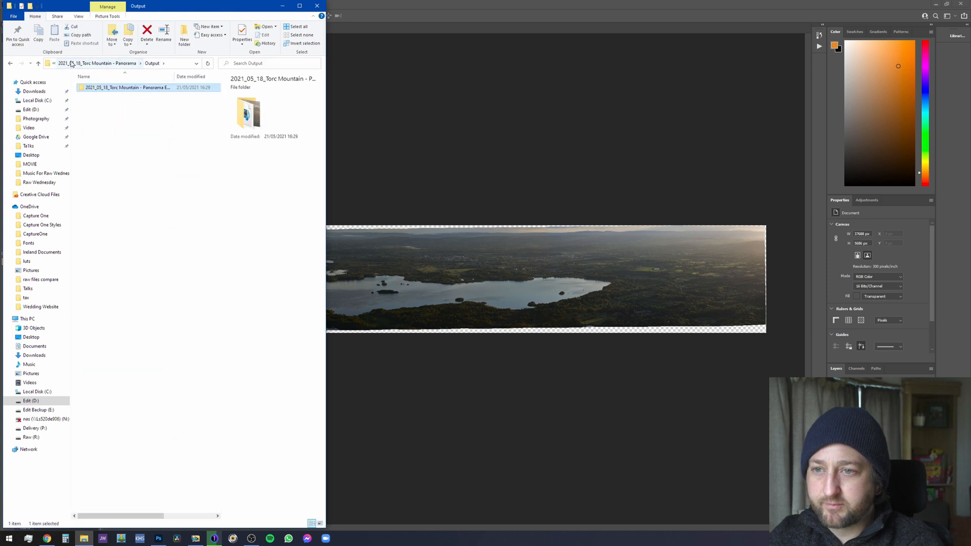
left_click(99, 64)
double_click(100, 88)
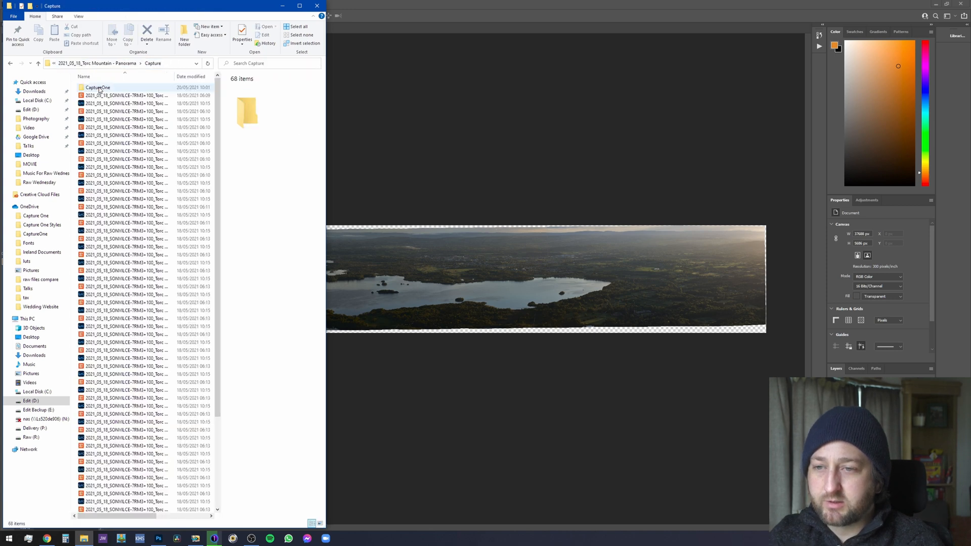
scroll(225, 320, "down", 5)
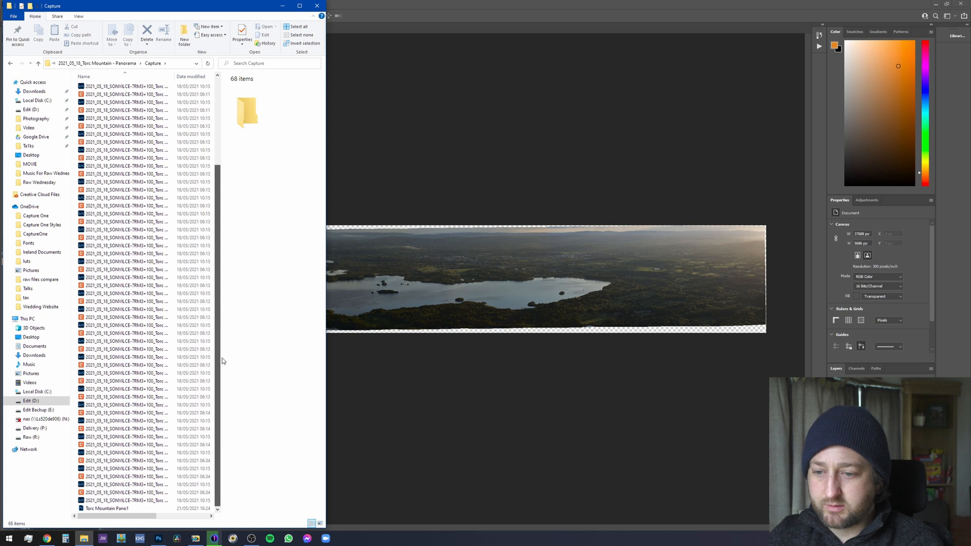
left_click(201, 508)
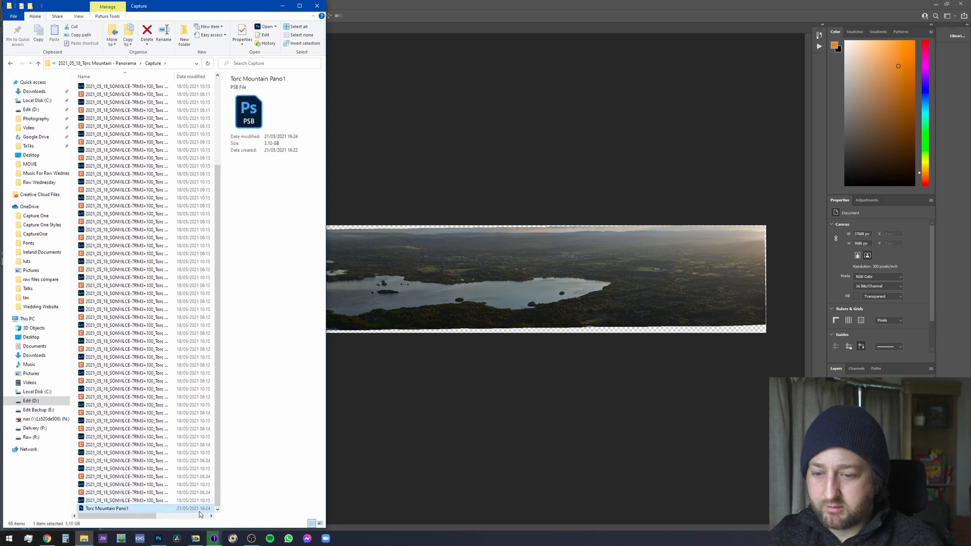
- Switch back to Capture One and search the session thumbnails for the Torc Mountain Pano1 file
left_click(214, 539)
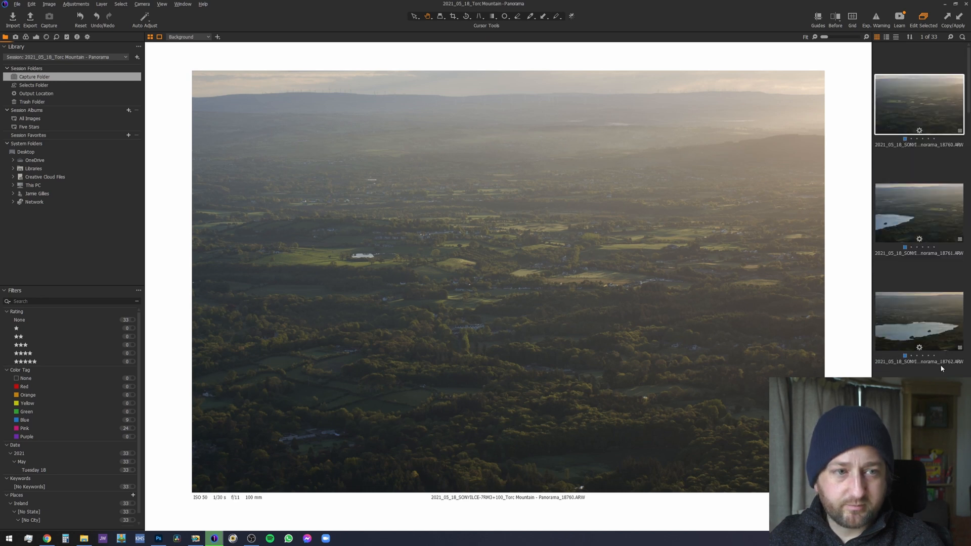
scroll(942, 369, "down", 10)
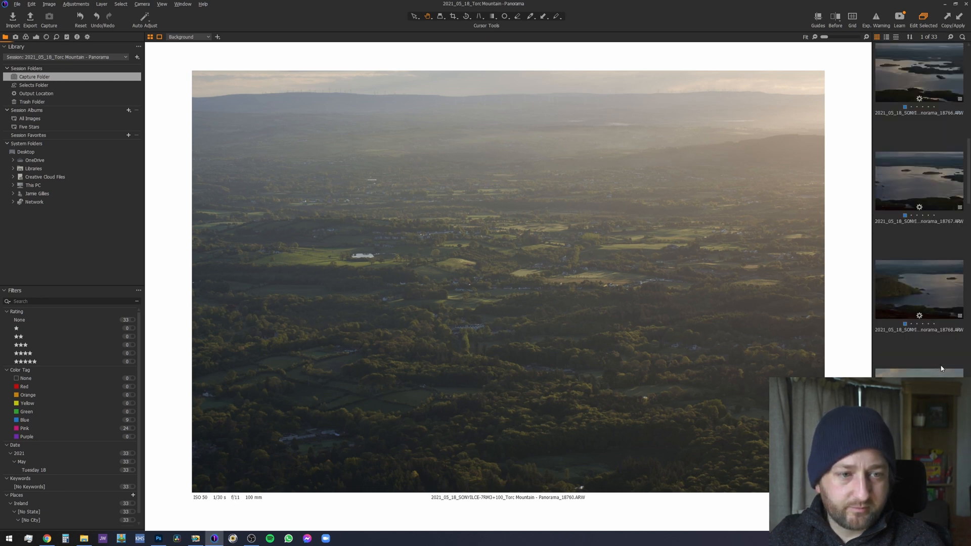
scroll(942, 369, "down", 5)
scroll(941, 369, "down", 10)
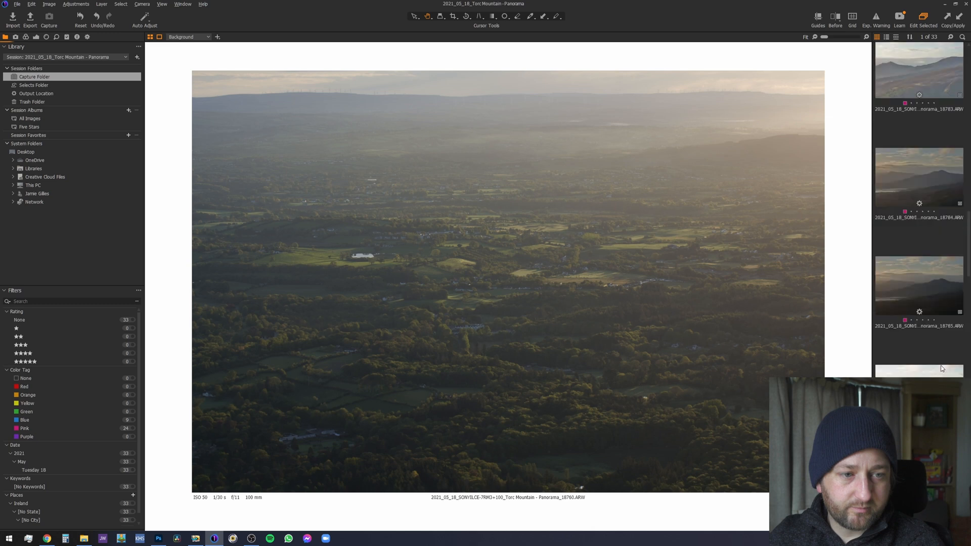
scroll(942, 368, "down", 14)
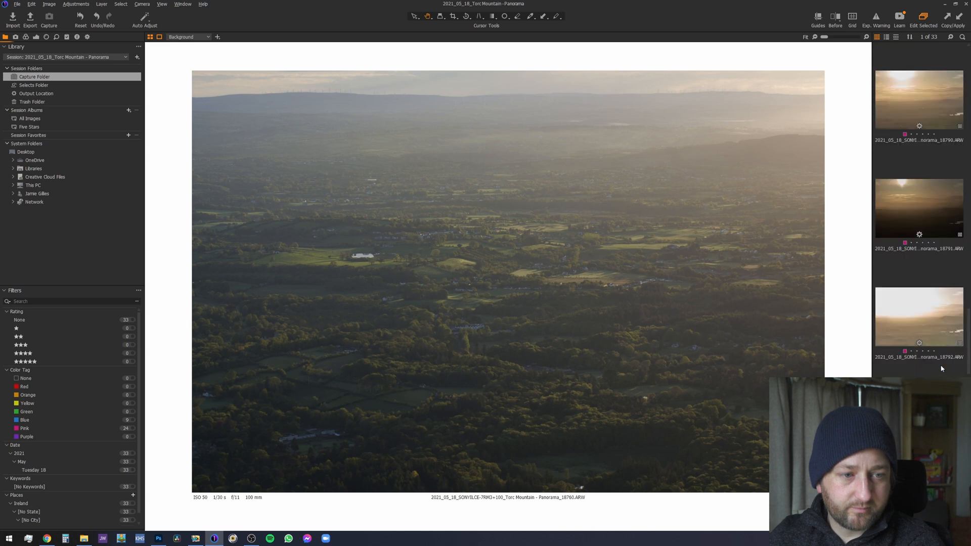
scroll(941, 368, "down", 3)
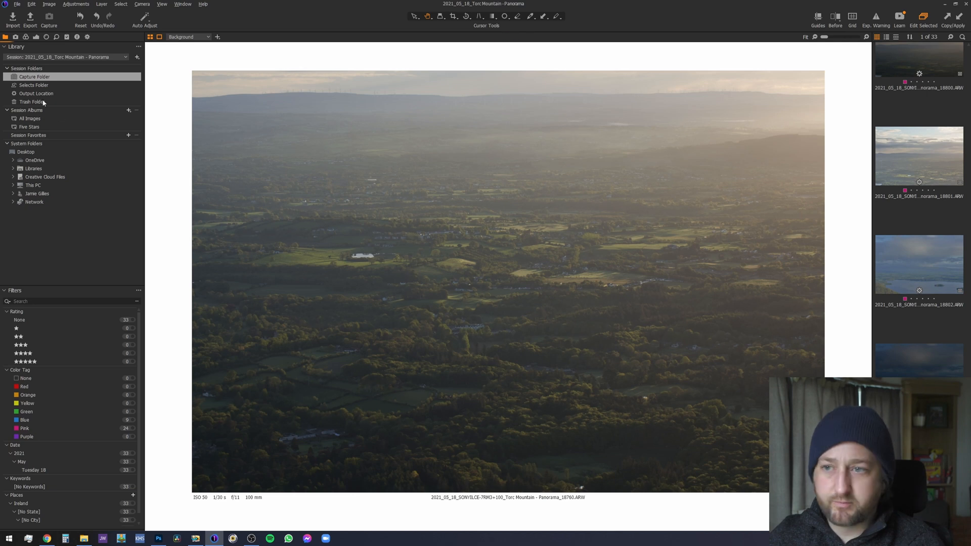
- Reload the session's Capture Folder and search its full range of thumbnails for the panorama again
left_click(36, 79)
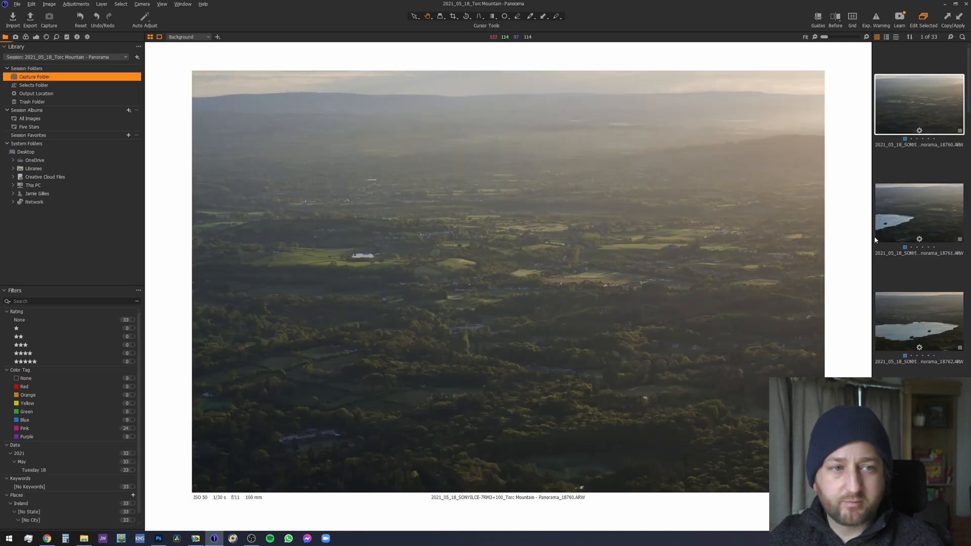
scroll(951, 331, "down", 13)
scroll(951, 330, "down", 14)
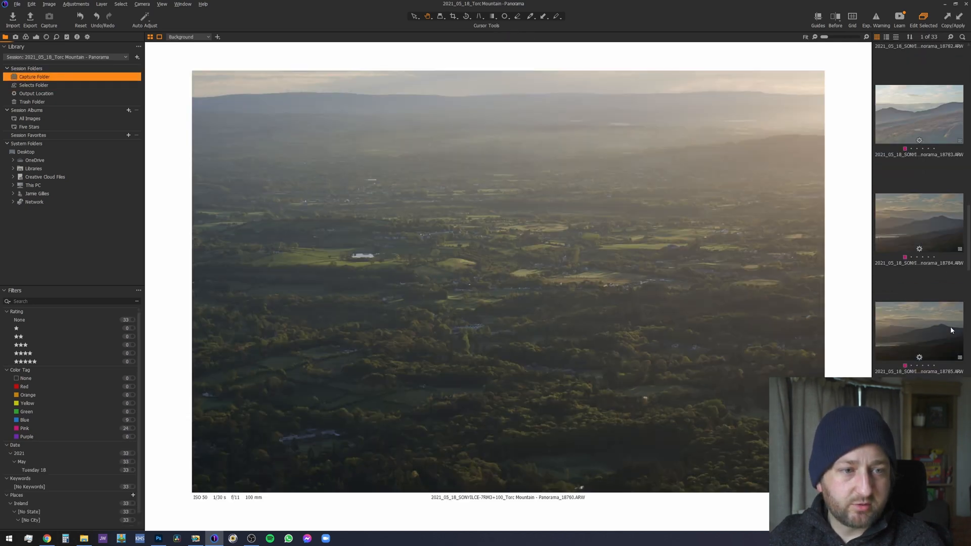
scroll(951, 330, "down", 5)
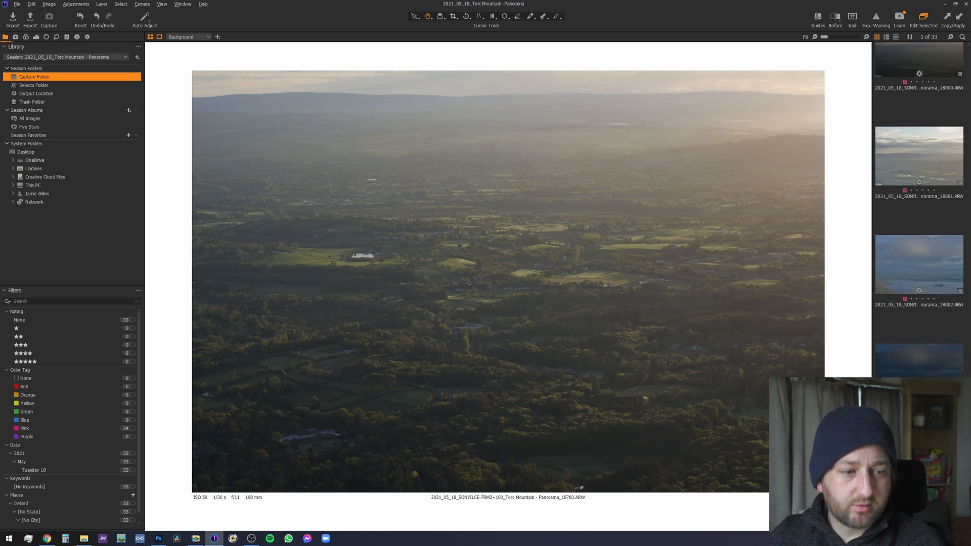
scroll(893, 96, "up", 20)
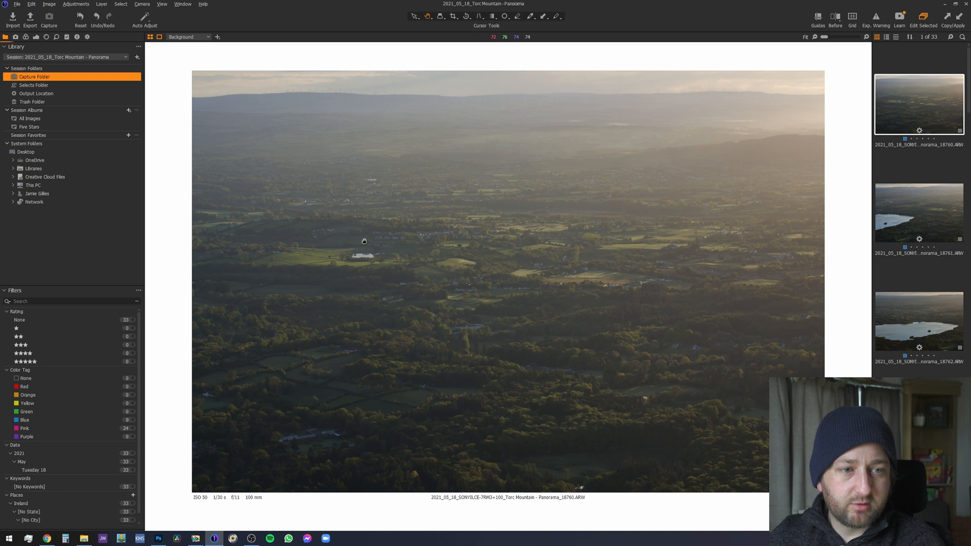
- Check the session's Selects and Trash folders for the panorama, then return to the Capture Folder
left_click(41, 85)
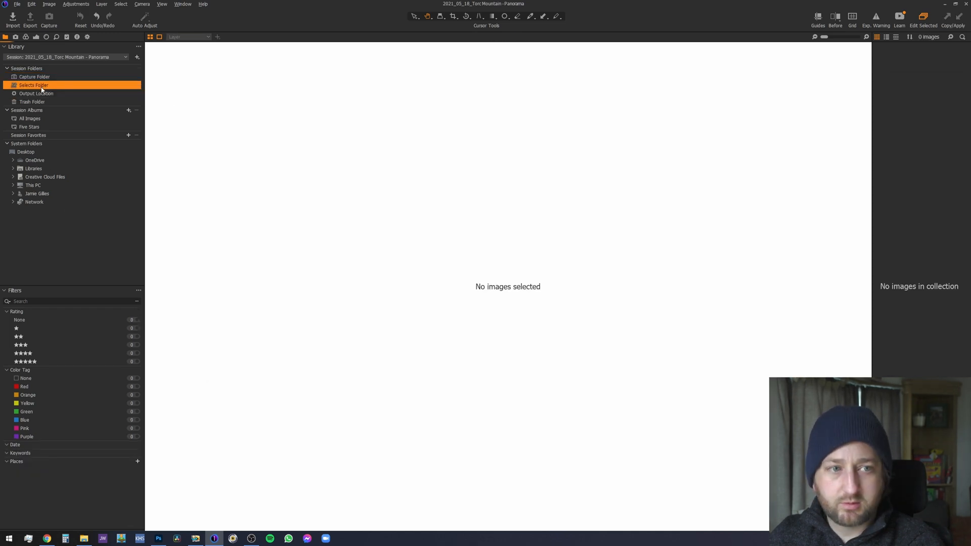
left_click(44, 101)
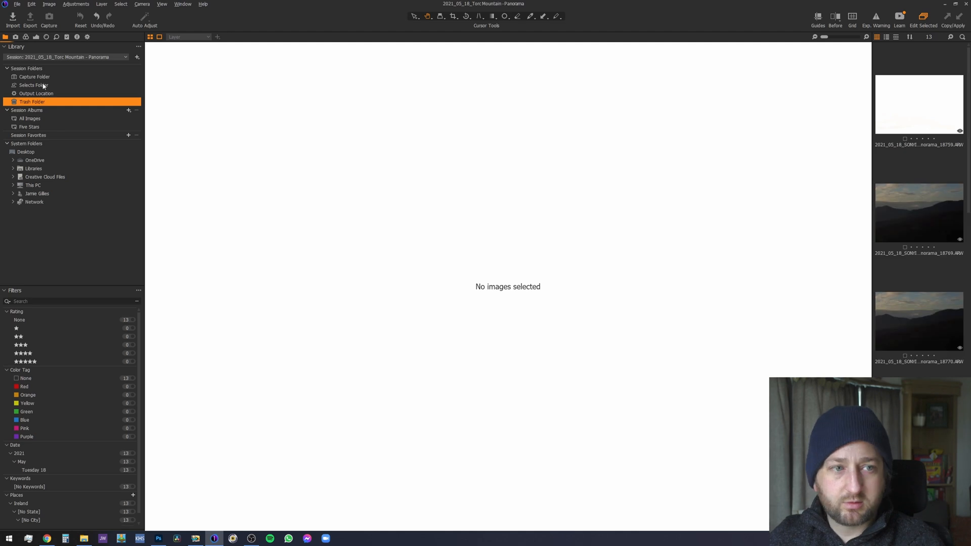
left_click(44, 86)
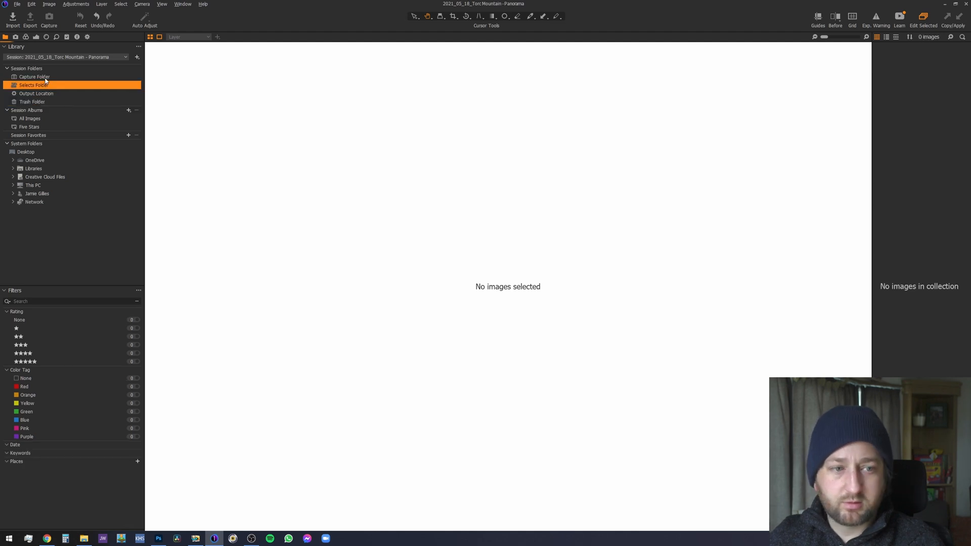
left_click(45, 78)
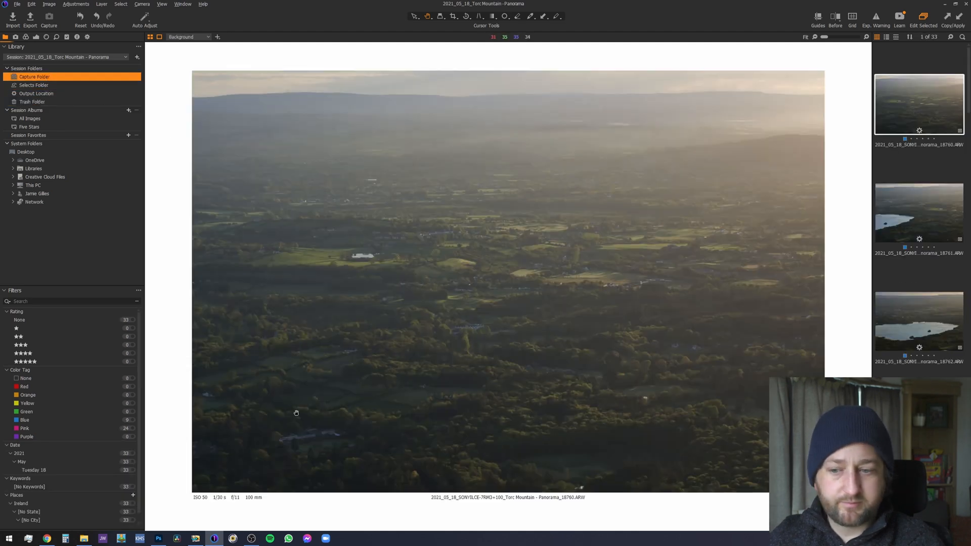
- Recheck Torc Mountain Pano1 in File Explorer, then look for it once more among the Capture One thumbnails
left_click(84, 538)
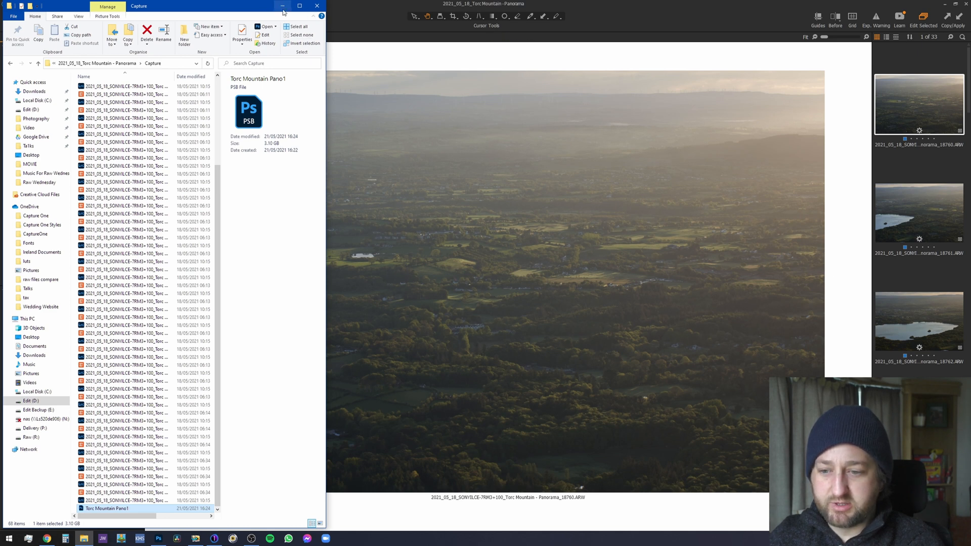
left_click(283, 7)
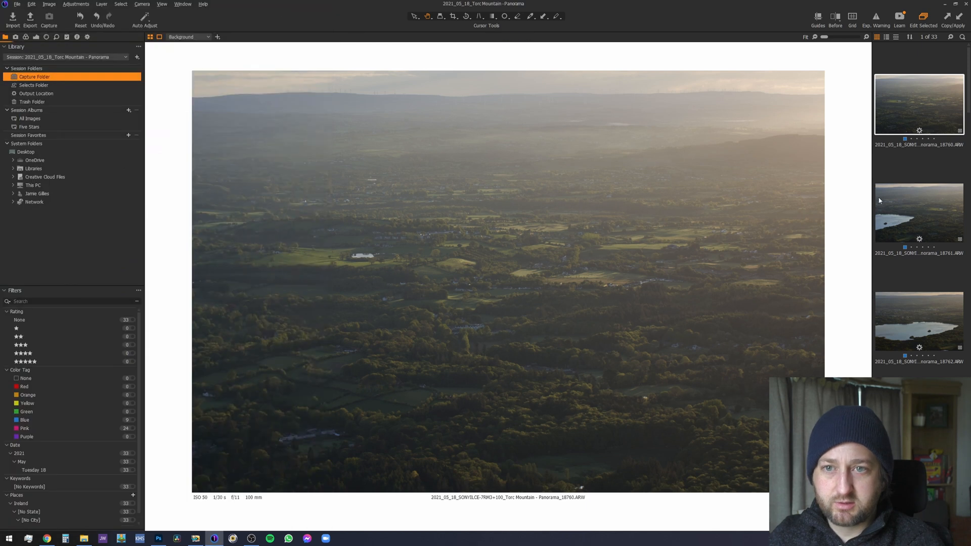
scroll(912, 193, "down", 7)
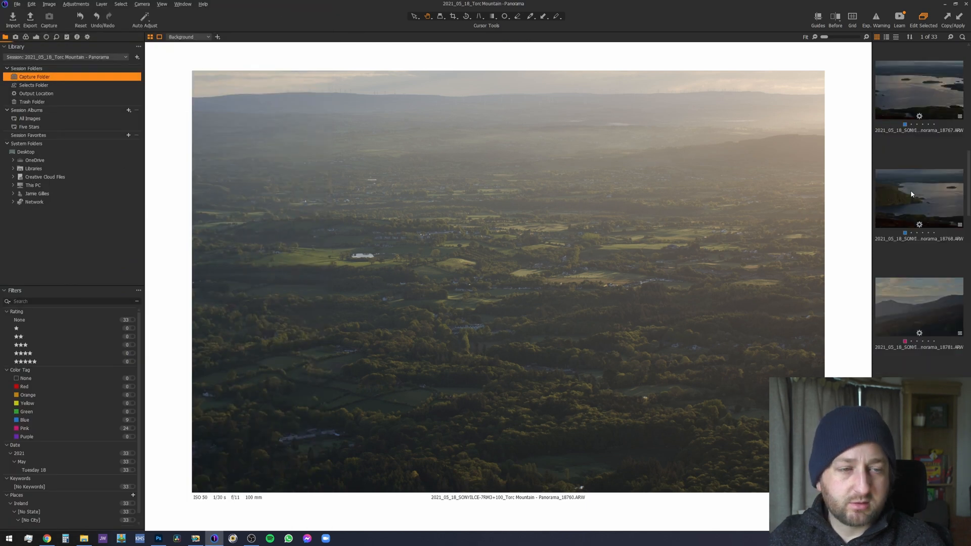
scroll(913, 194, "up", 4)
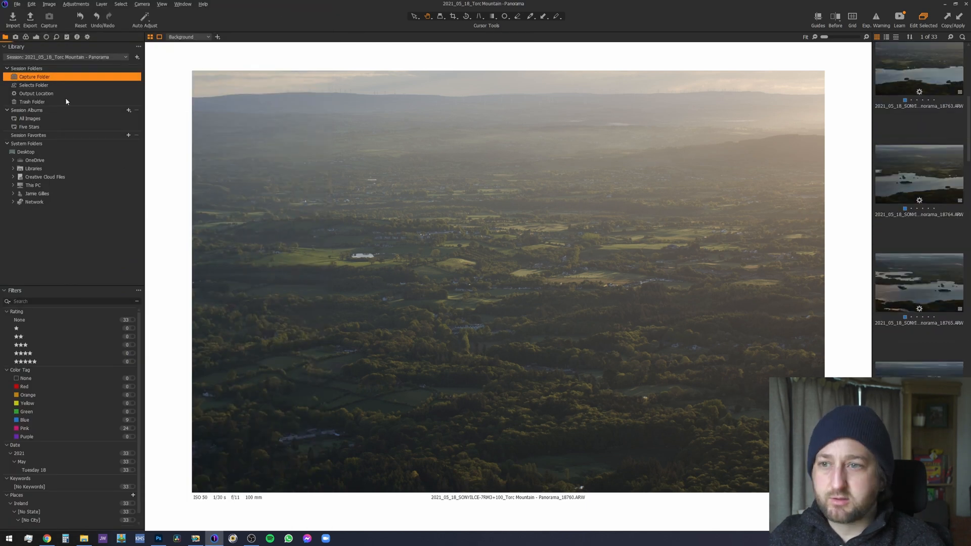
- Check which images can be imported from the Capture Folder, then close the import window
right_click(41, 80)
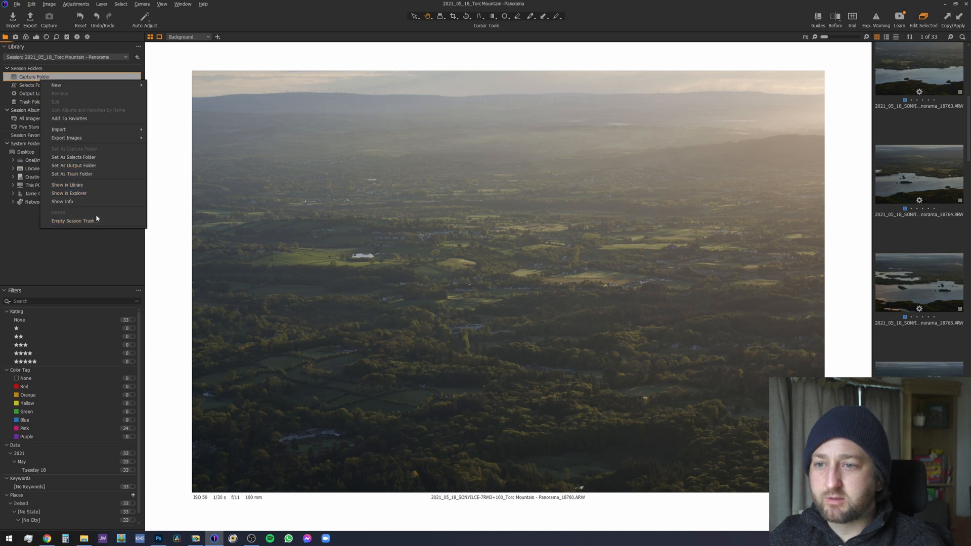
mouse_move(110, 135)
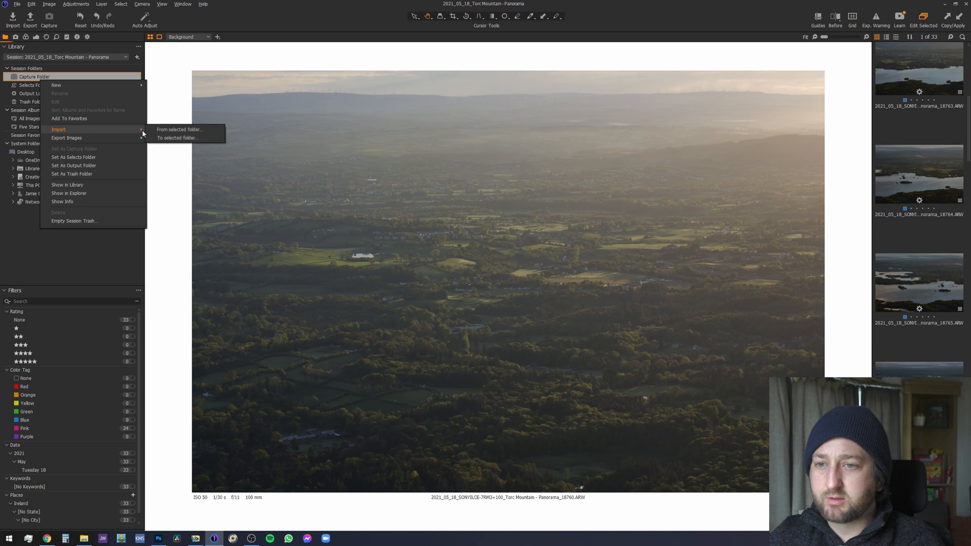
left_click(159, 131)
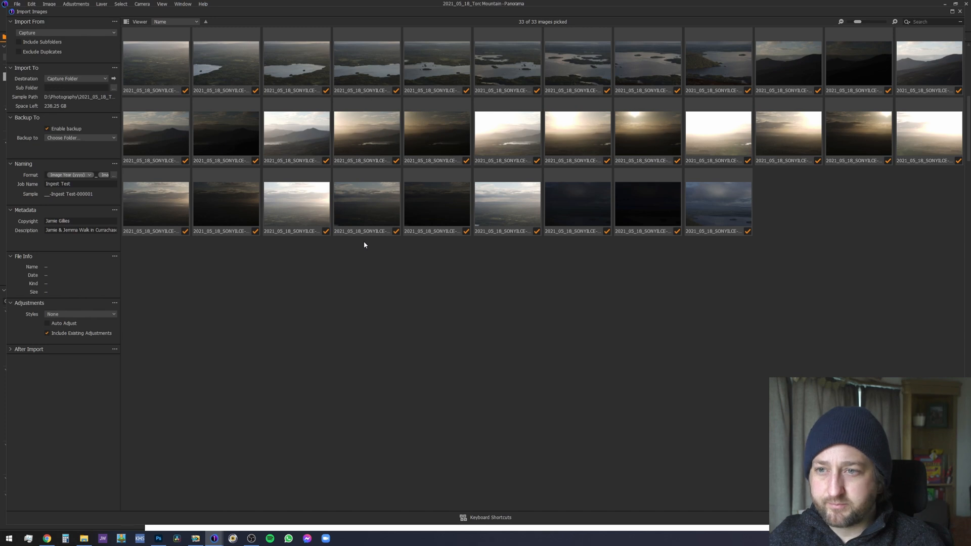
left_click(914, 517)
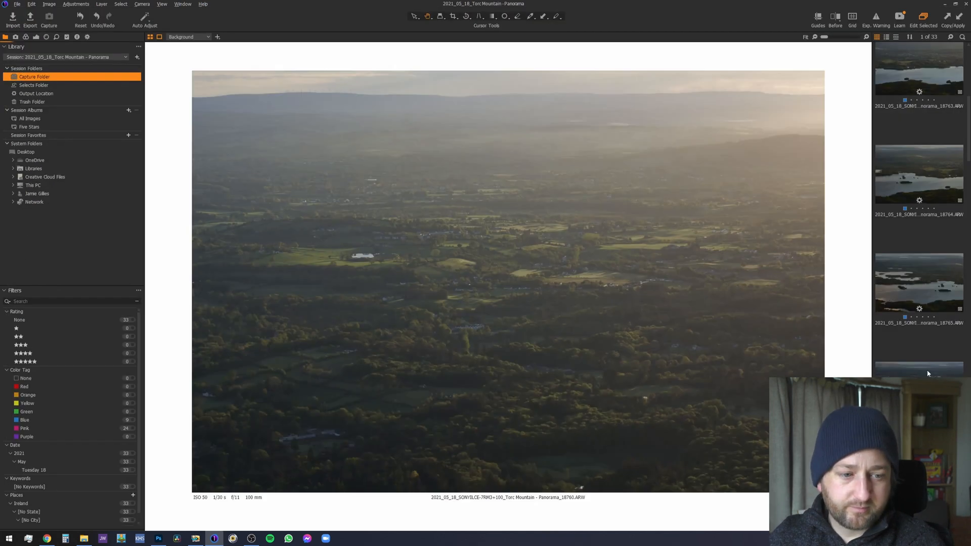
- Search the full range of Capture Folder thumbnails for the panorama again and check the first image's options
scroll(930, 369, "up", 4)
scroll(929, 361, "down", 6)
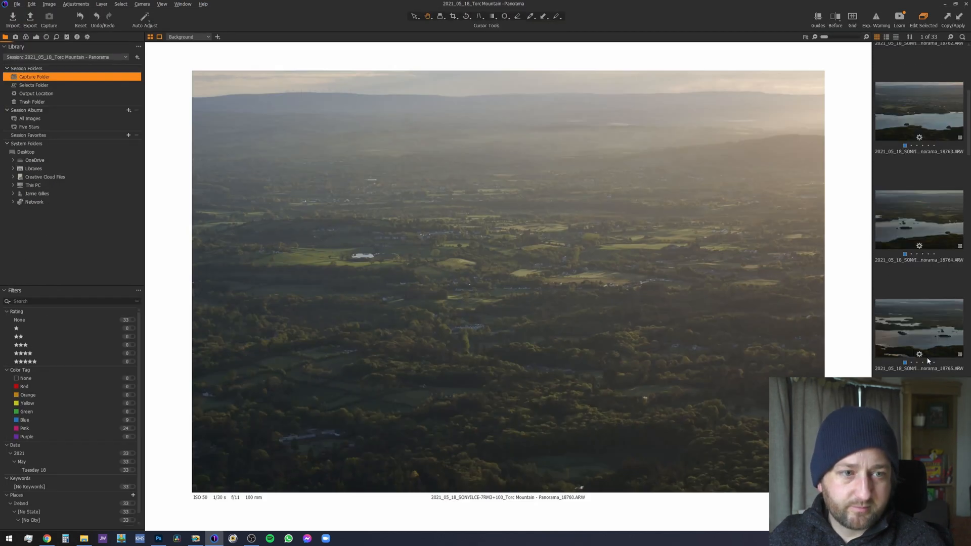
scroll(928, 361, "down", 15)
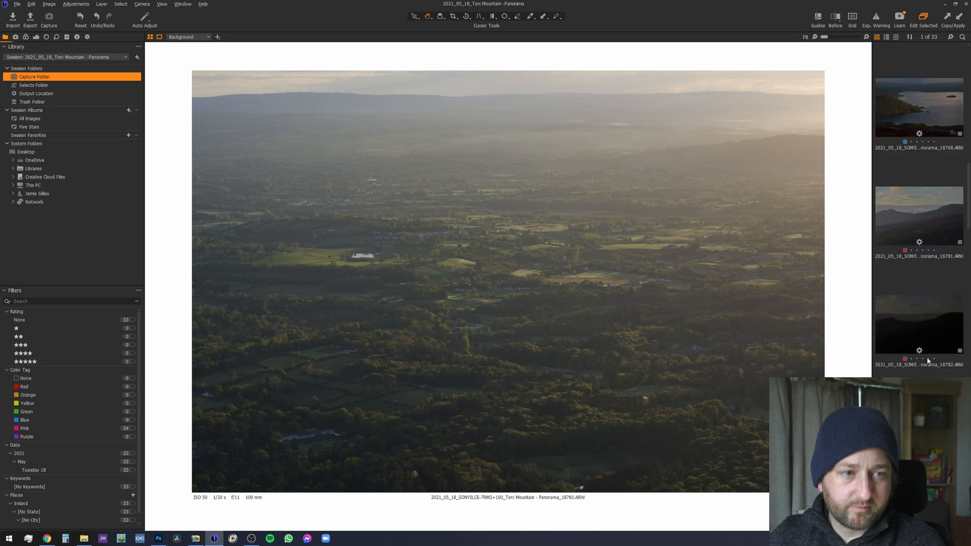
scroll(927, 359, "down", 6)
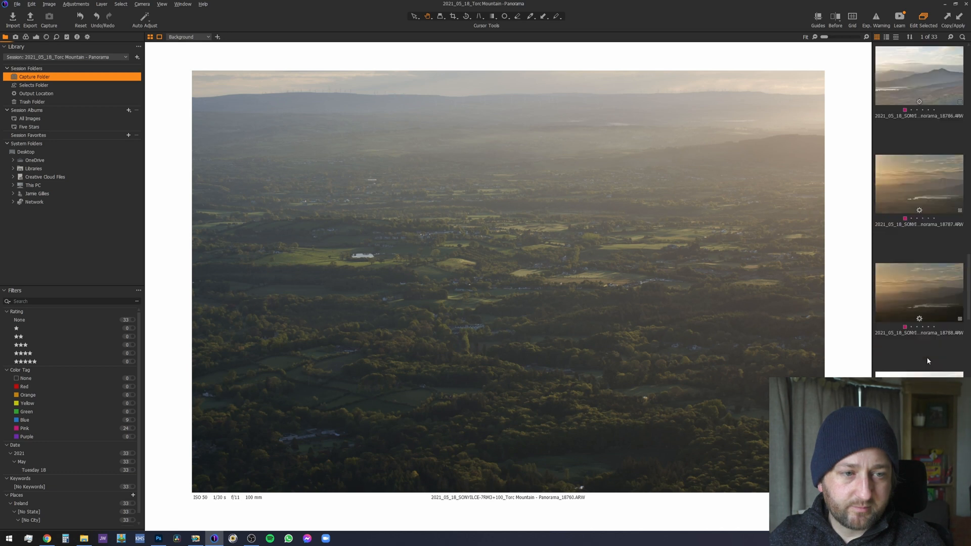
scroll(928, 360, "down", 7)
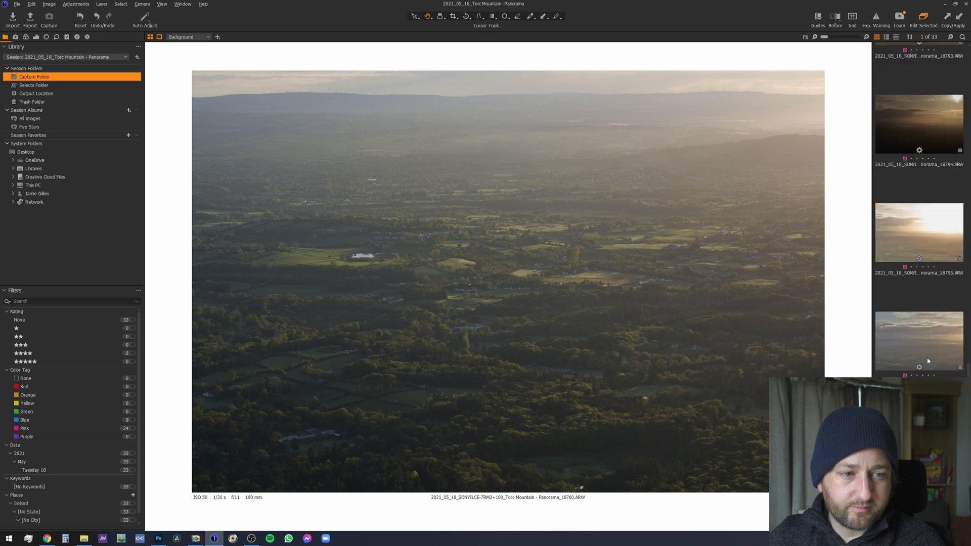
scroll(929, 361, "down", 4)
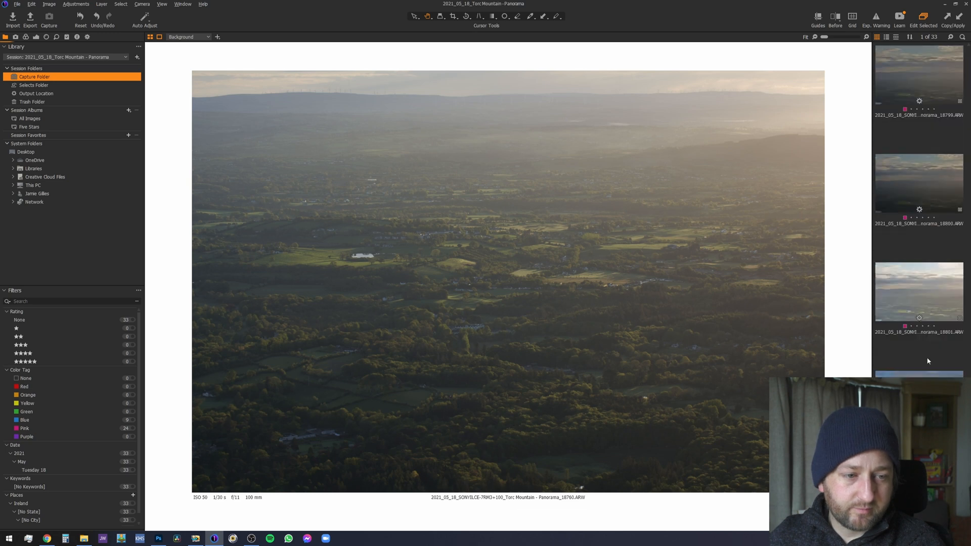
scroll(928, 361, "up", 10)
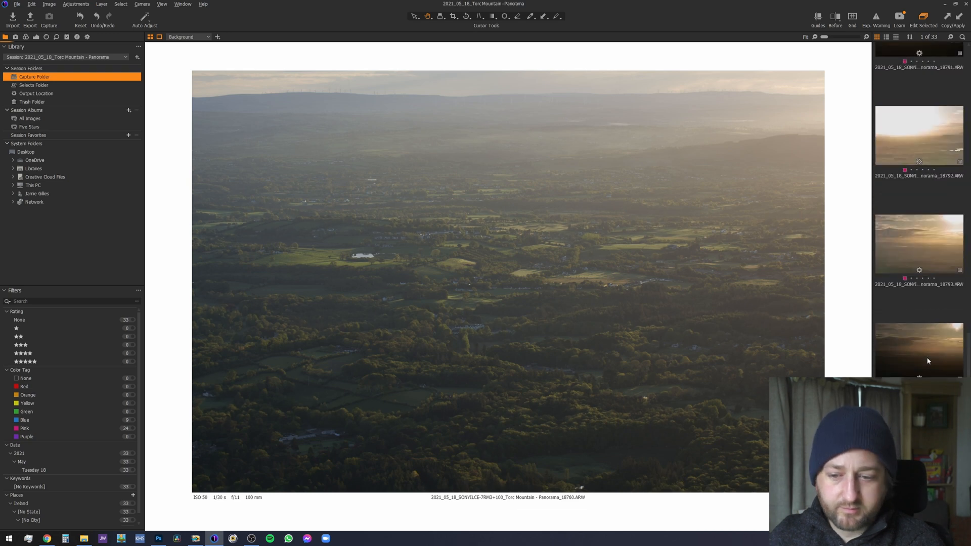
scroll(928, 361, "up", 5)
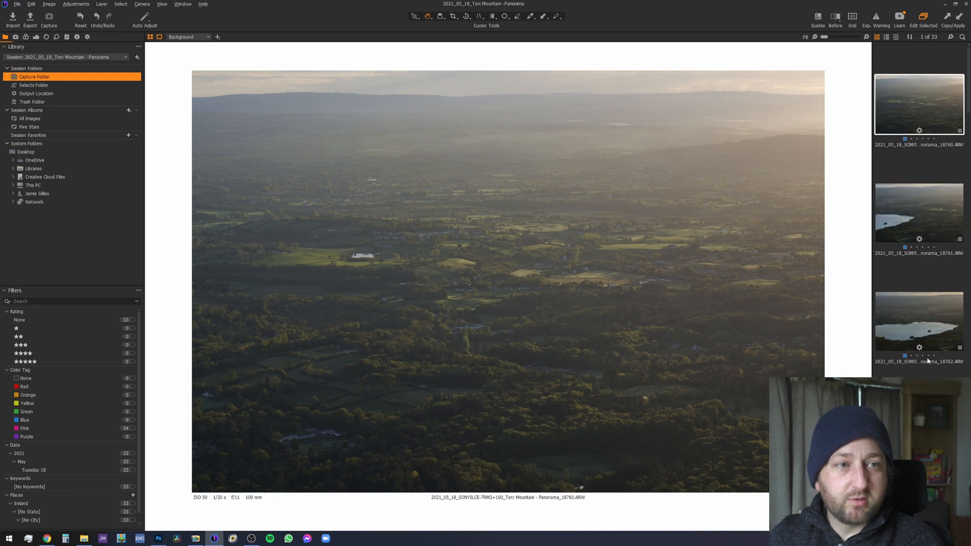
right_click(903, 103)
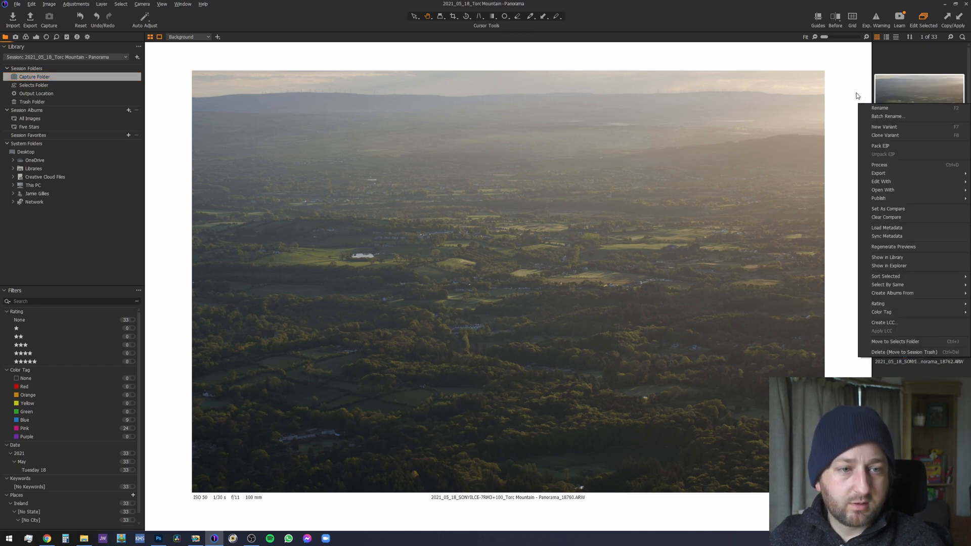
left_click(868, 246)
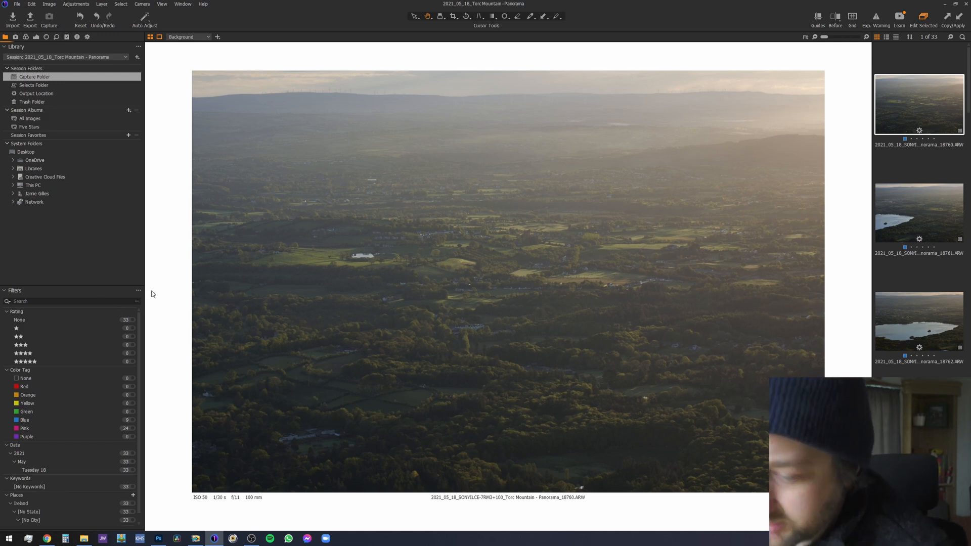
- Switch to Photoshop and check which formats Save As offers for Torc Mountain Pano1, cancelling without saving
left_click(158, 538)
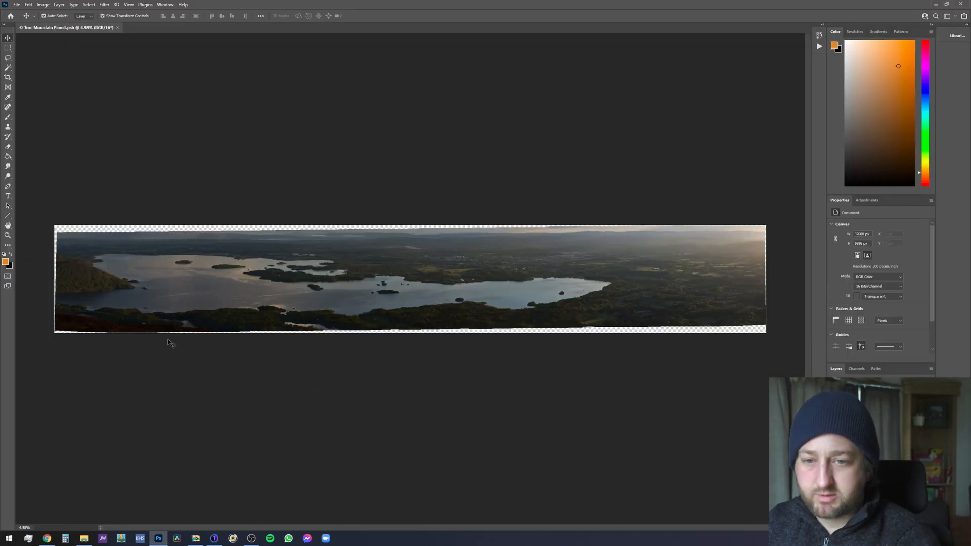
left_click(15, 5)
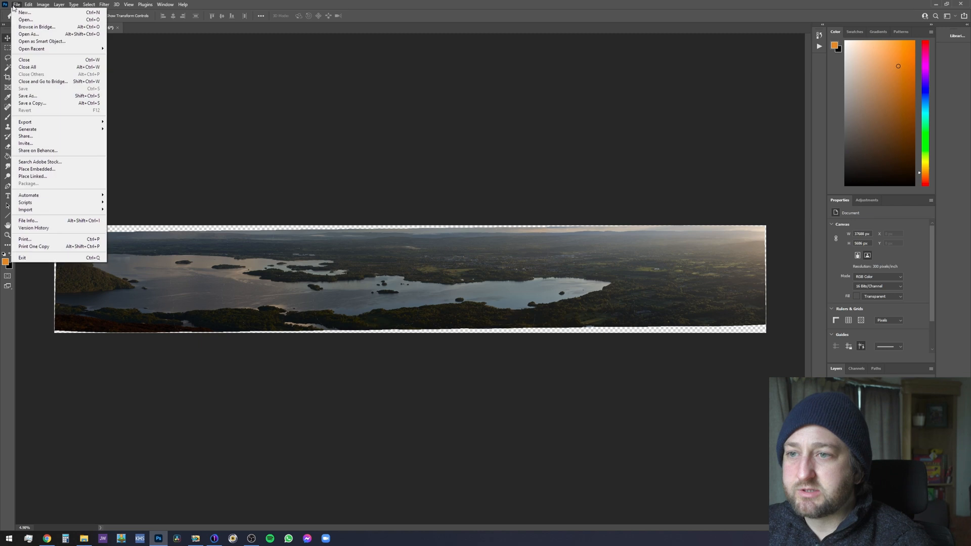
left_click(59, 96)
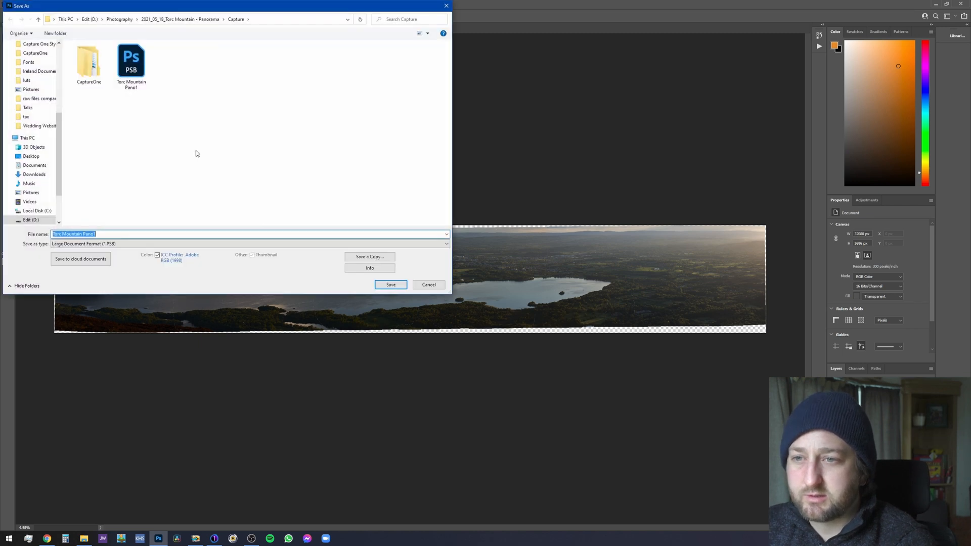
left_click(107, 244)
double_click(104, 261)
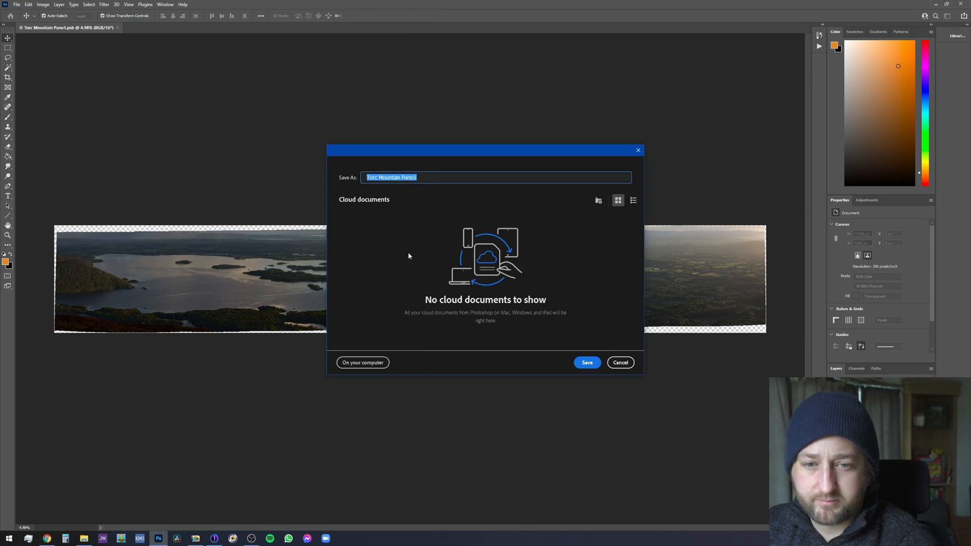
left_click(621, 363)
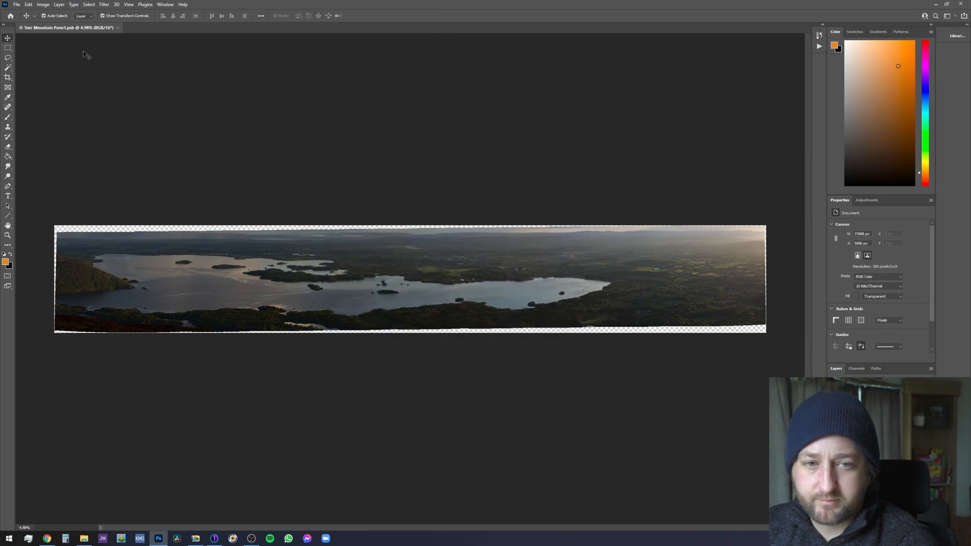
left_click(17, 5)
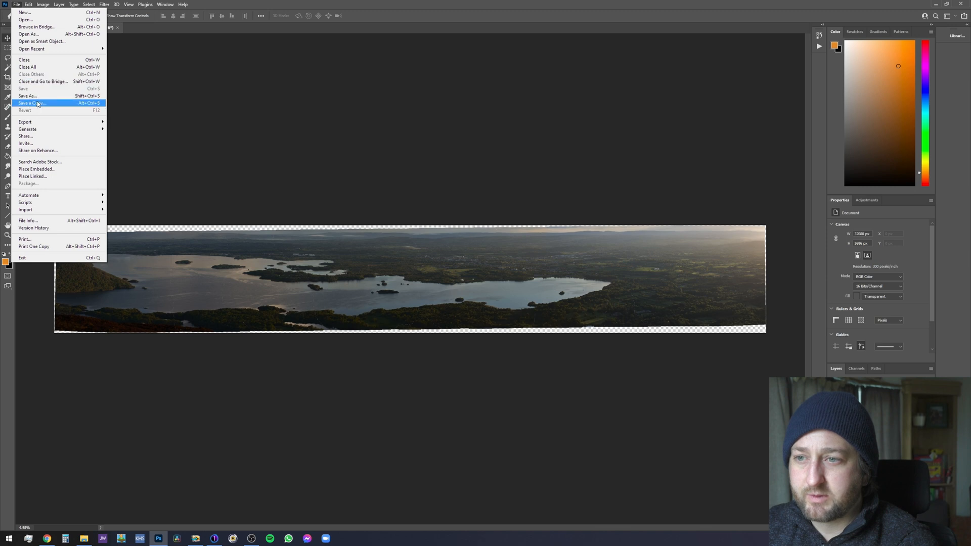
- Switch to Chrome and search the web for "capture one psb" in a new tab
left_click(45, 539)
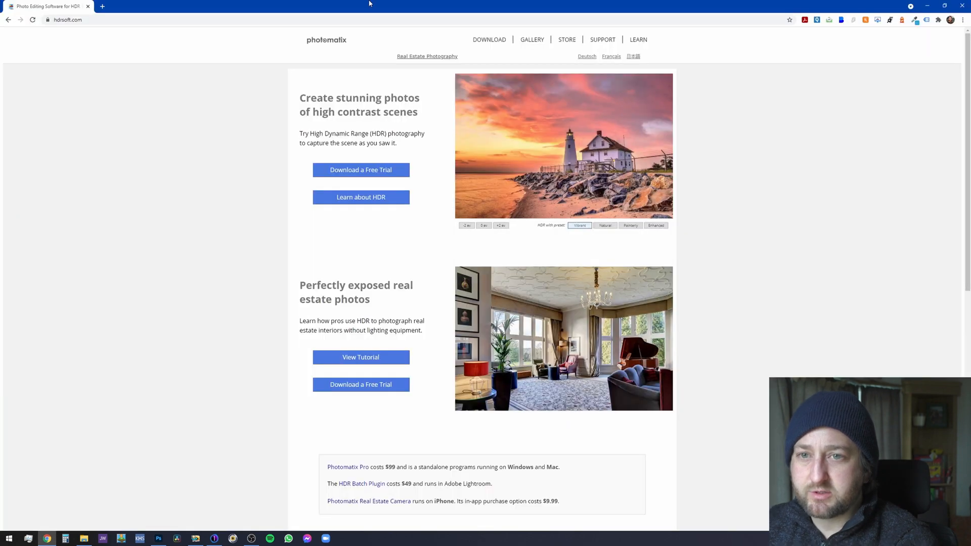
left_click(99, 7)
type("capture one psb")
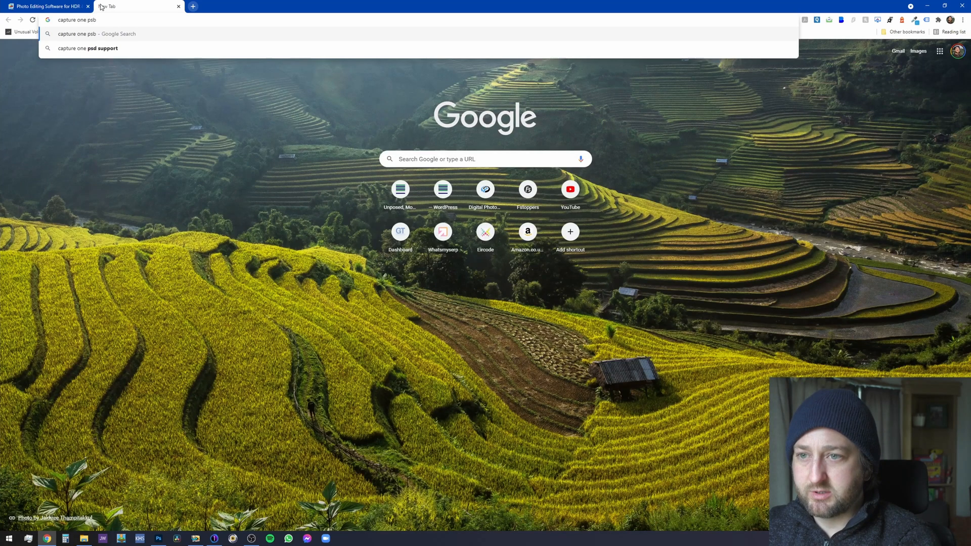
key("Return")
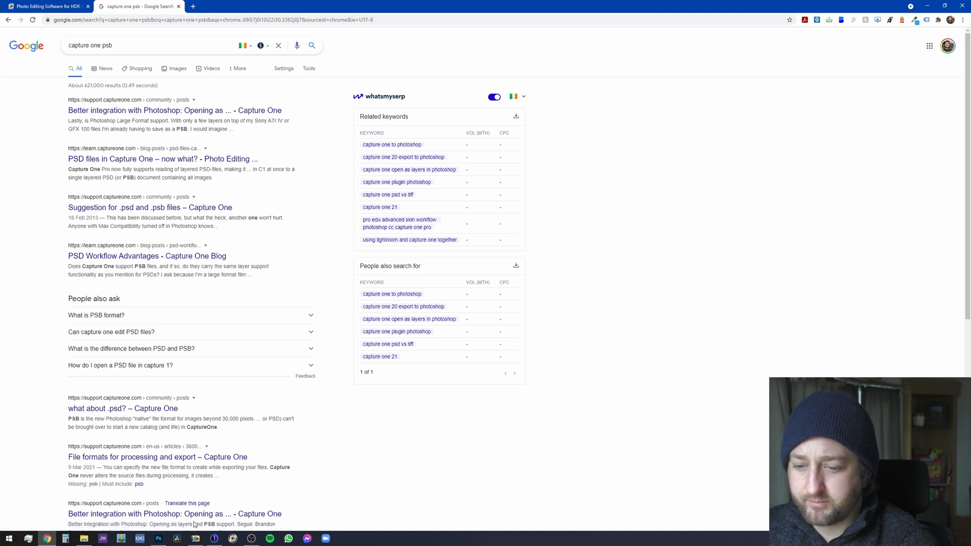
- Return to Photoshop and recheck the panorama's Save As formats and Export options without saving anything
left_click(159, 538)
left_click(16, 6)
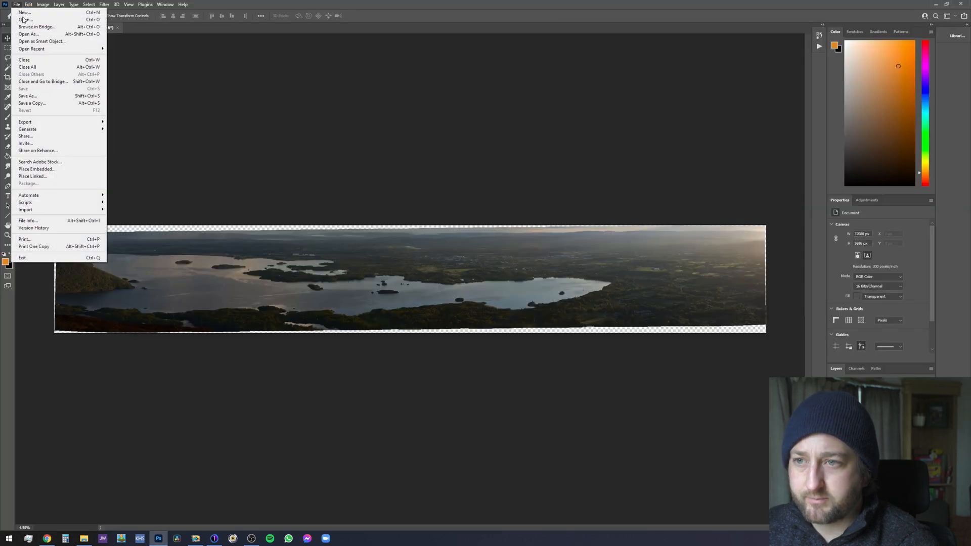
left_click(42, 96)
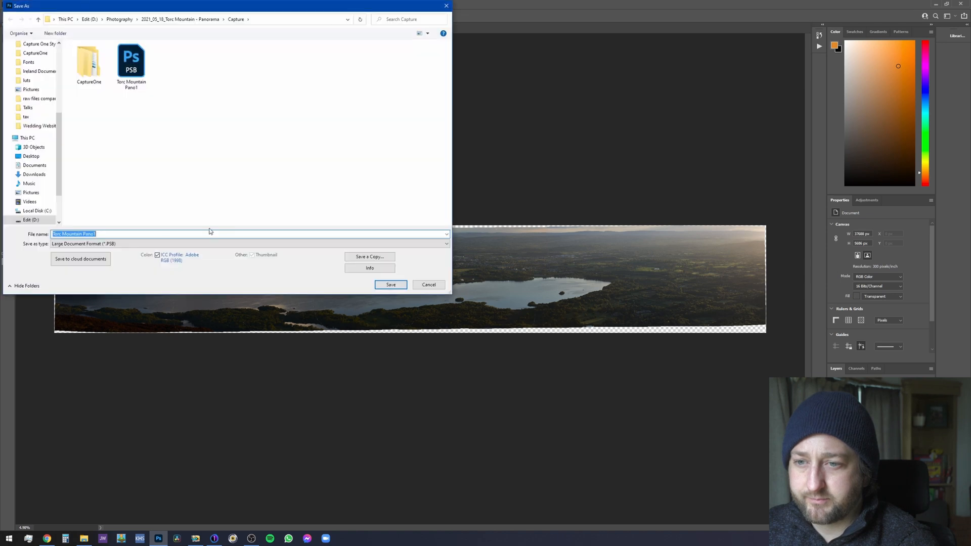
left_click(155, 245)
left_click(156, 245)
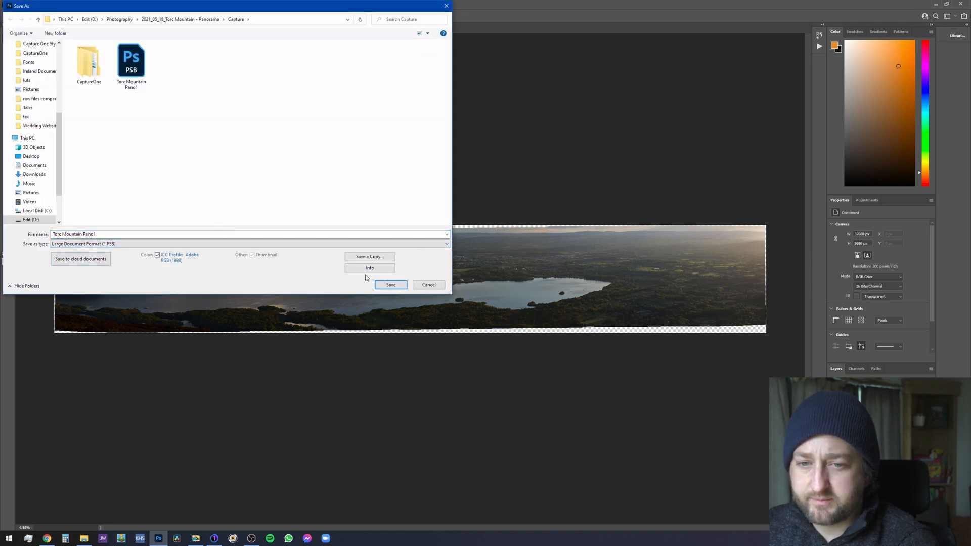
left_click(429, 285)
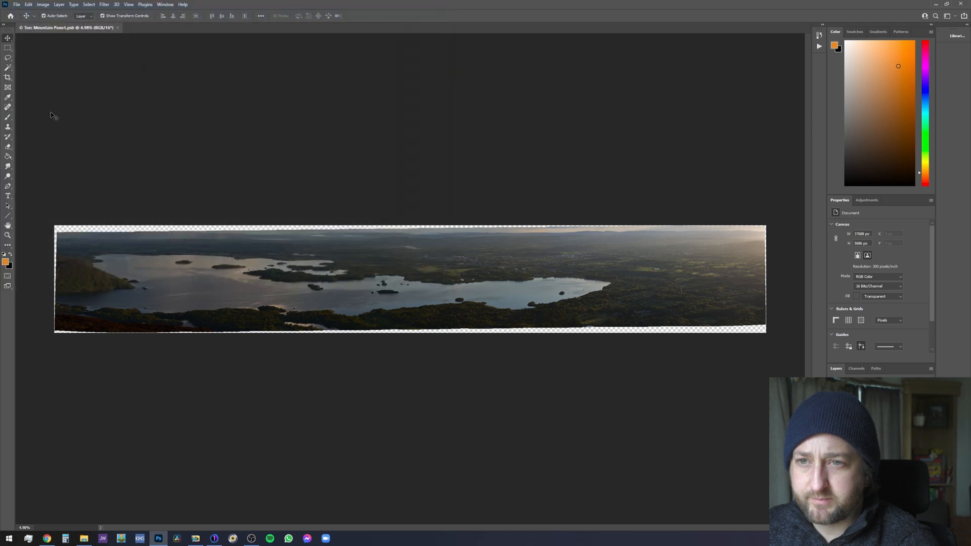
left_click(17, 4)
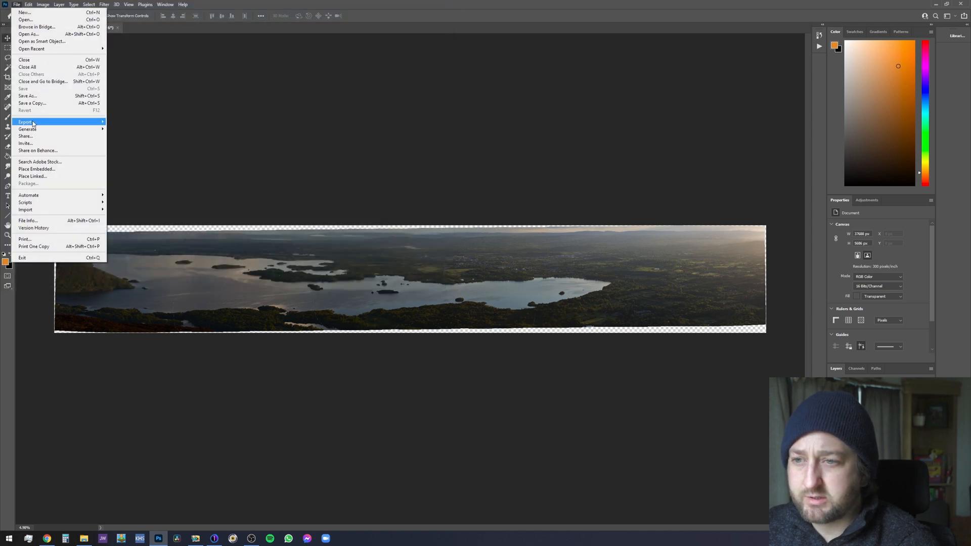
mouse_move(51, 122)
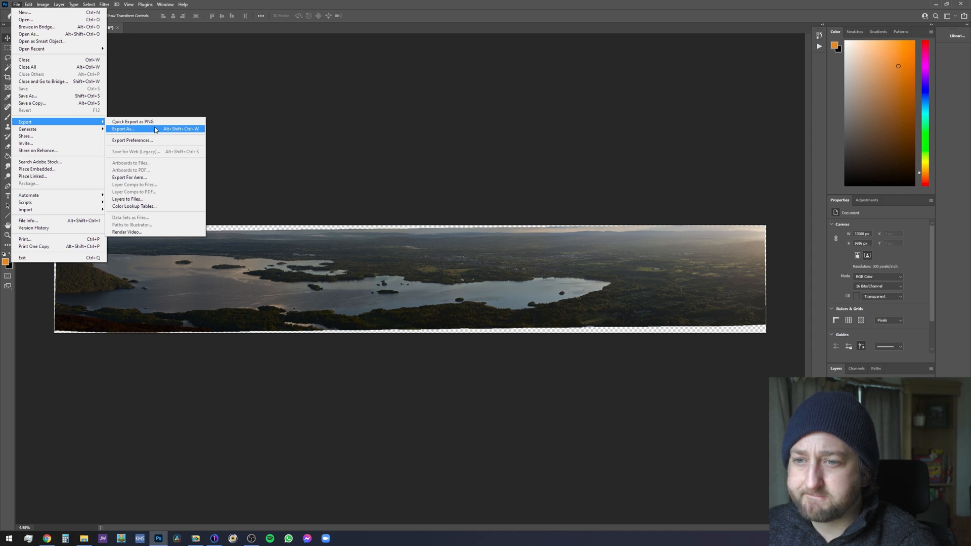
left_click(77, 96)
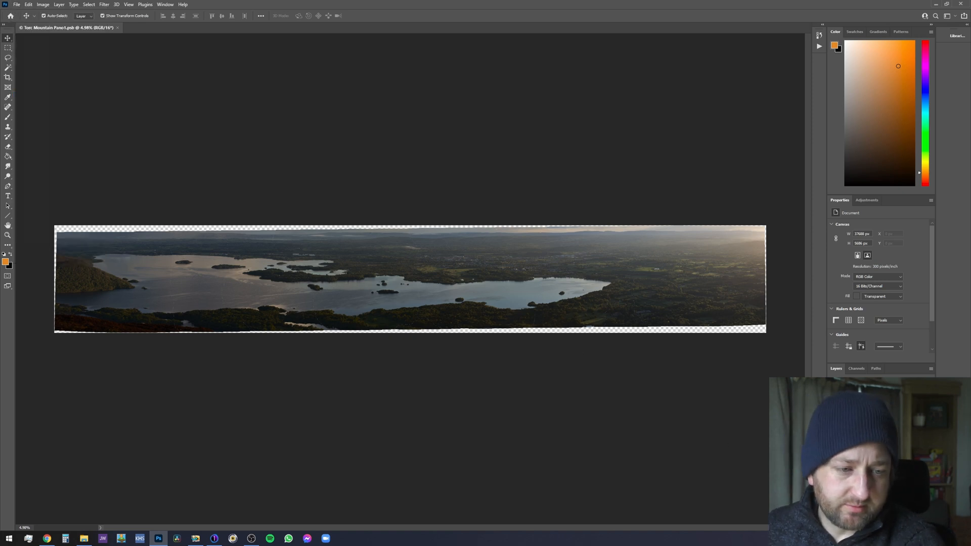
- Select all of the panorama's stitched layers and merge them into a single layer
left_click(881, 411)
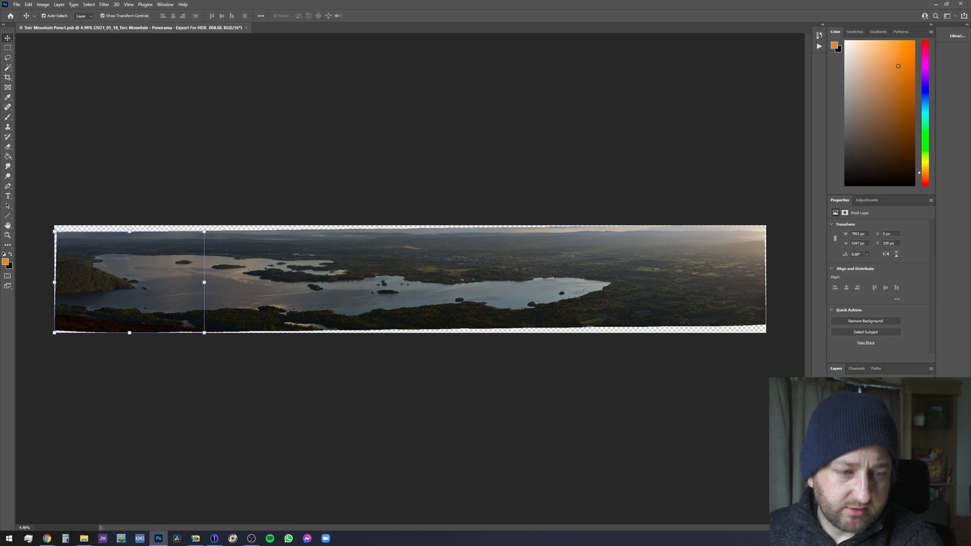
left_click(892, 419, "shift")
right_click(893, 419)
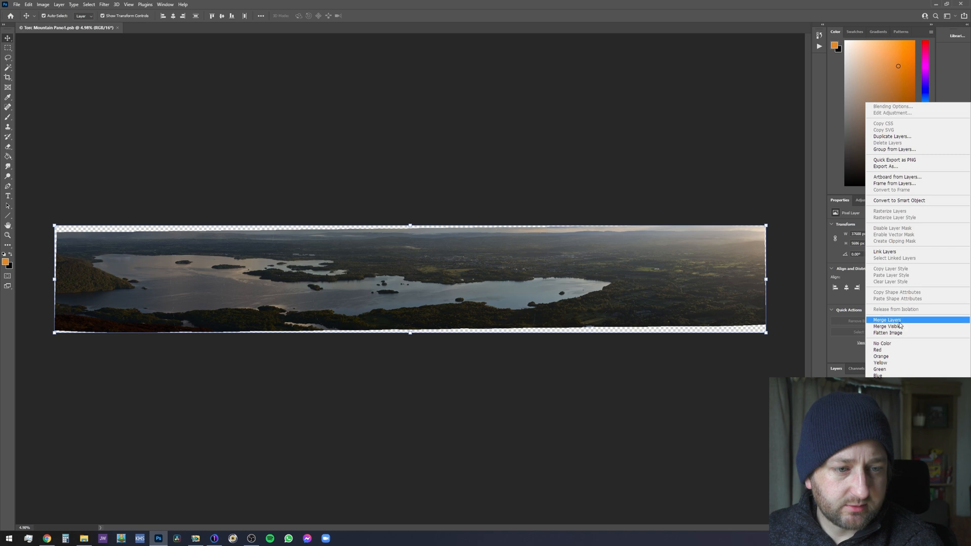
left_click(899, 326)
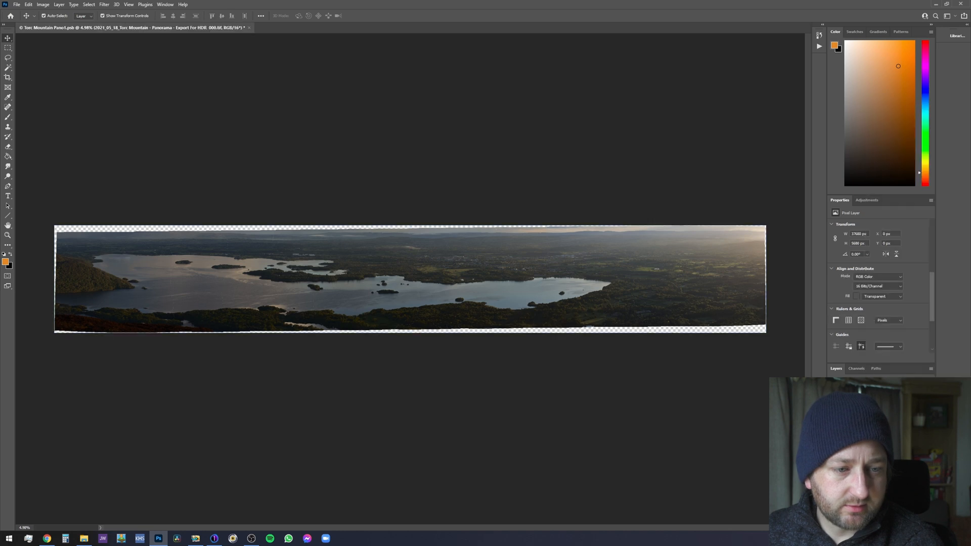
- Start saving a copy of the merged panorama and set its file format to PNG
left_click(17, 4)
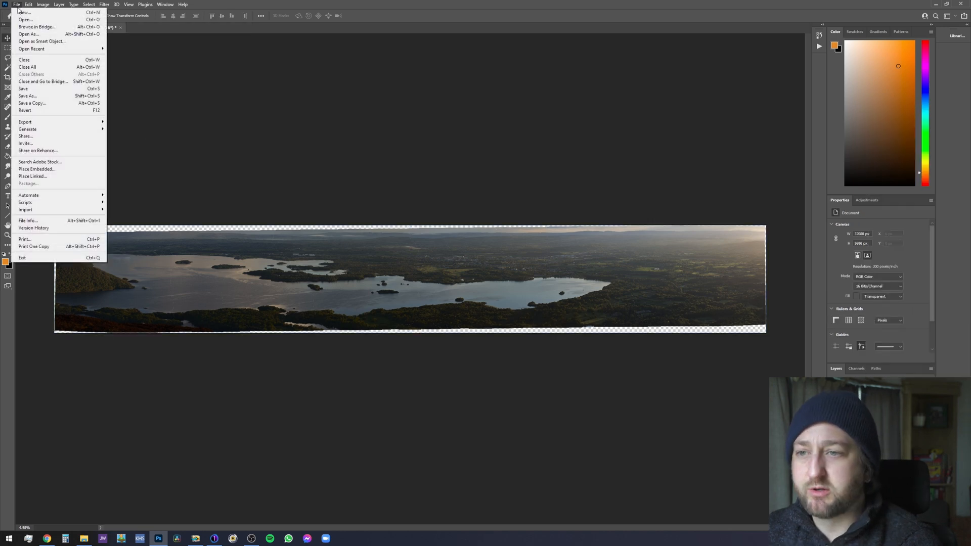
left_click(35, 103)
left_click(168, 245)
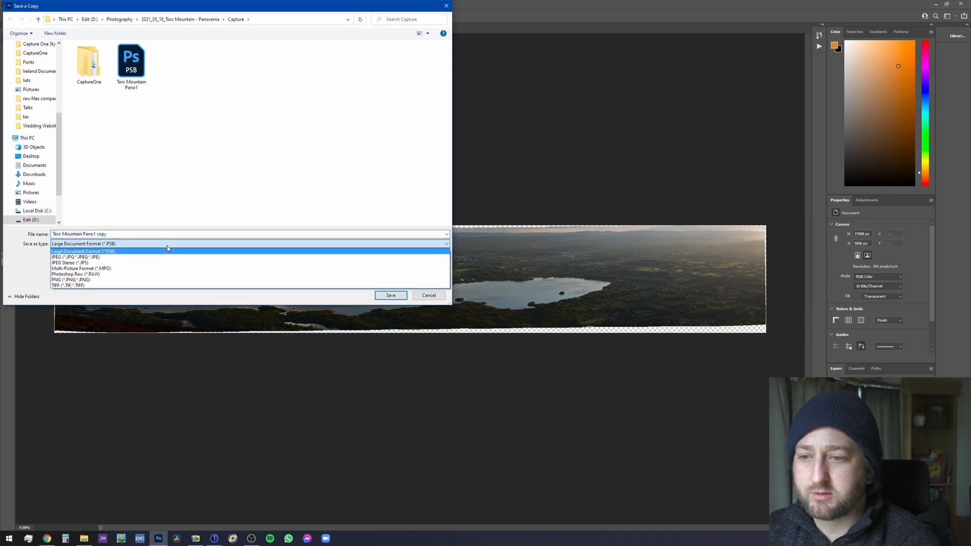
left_click(156, 280)
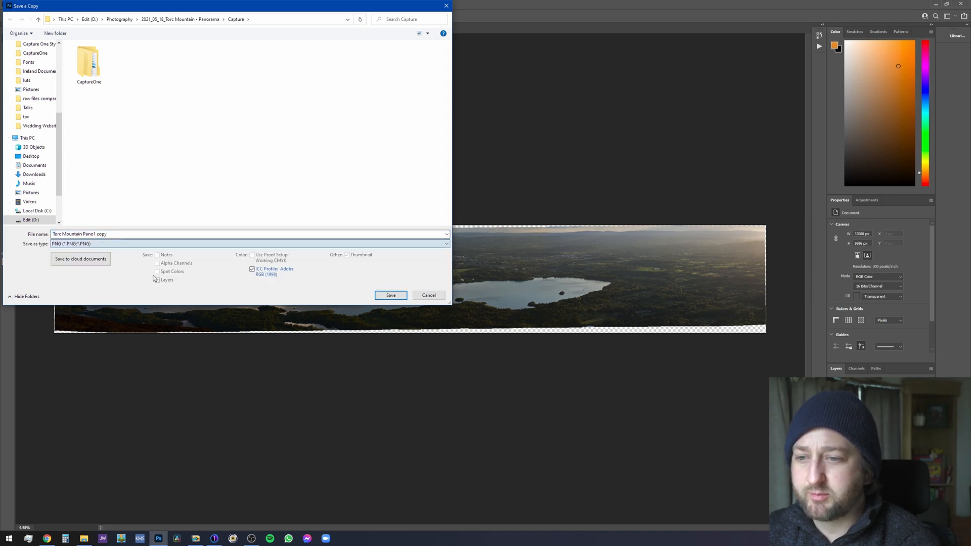
- Name the copy "Torc Mountain Pano1" and save it as a PNG with the large file size, fastest saving option
left_click(99, 235)
left_click(110, 236)
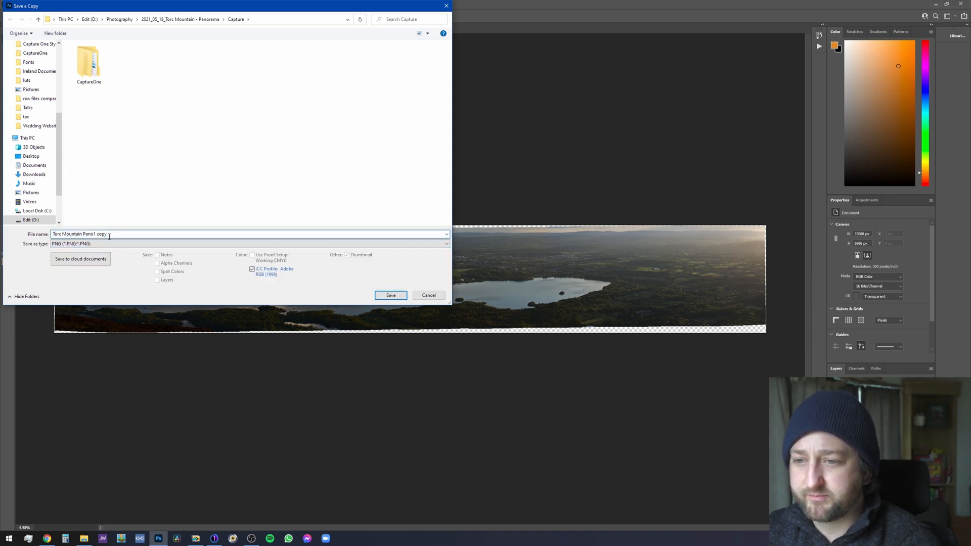
key("BackSpace")
key("BackSpace")
key("BackSpace")
key("BackSpace")
key("BackSpace")
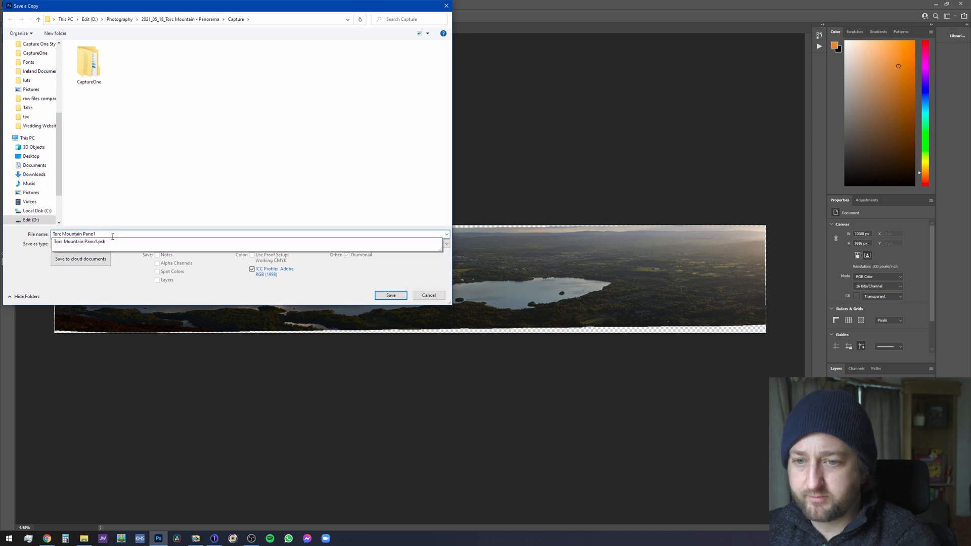
left_click(308, 275)
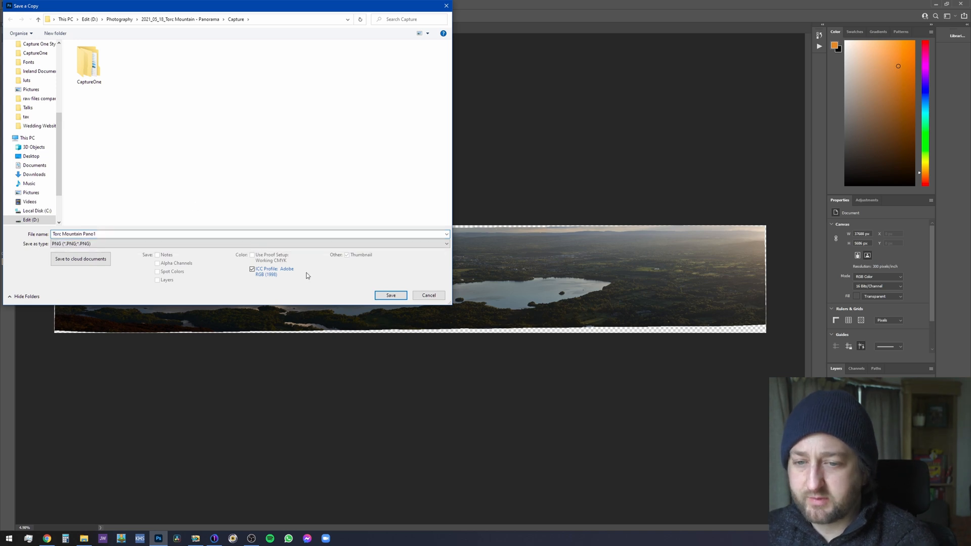
left_click(390, 296)
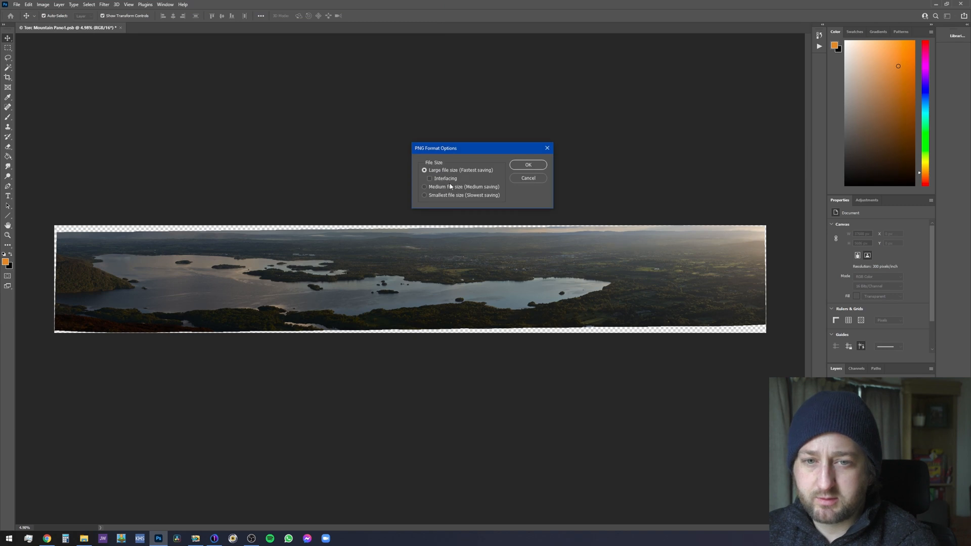
left_click(528, 165)
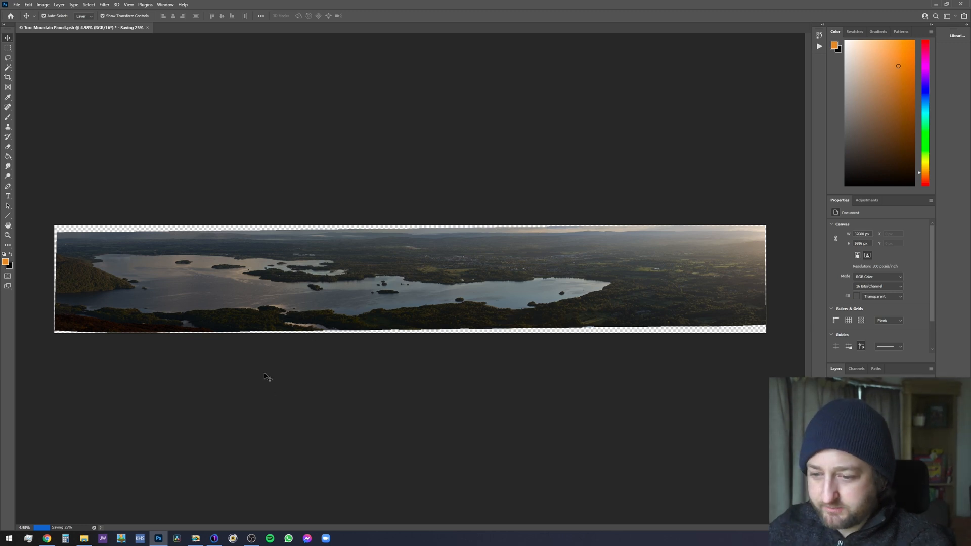
- Bring up Photomatix Essentials and File Explorer, open the "Panorama Export For HDR" folder inside Output, and show its files as extra large icons
left_click(195, 538)
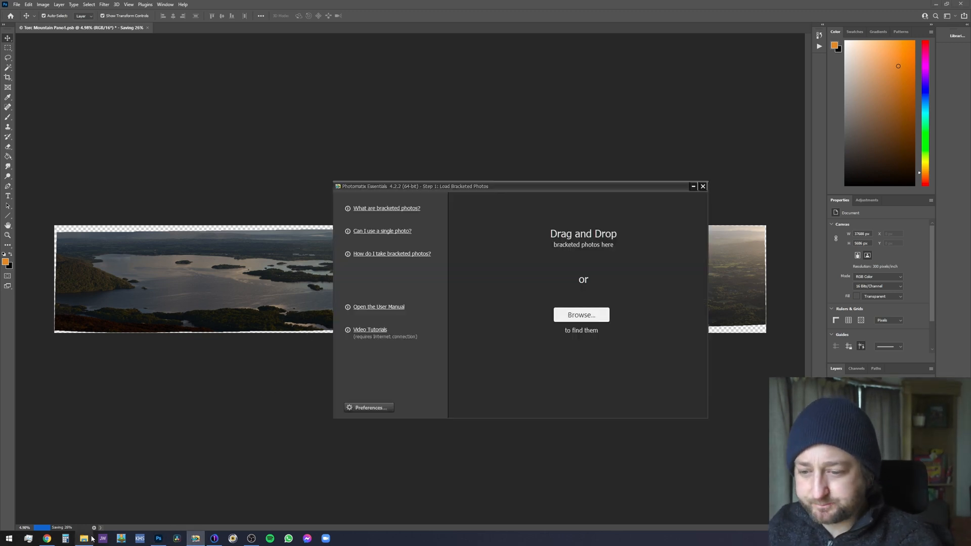
left_click(85, 539)
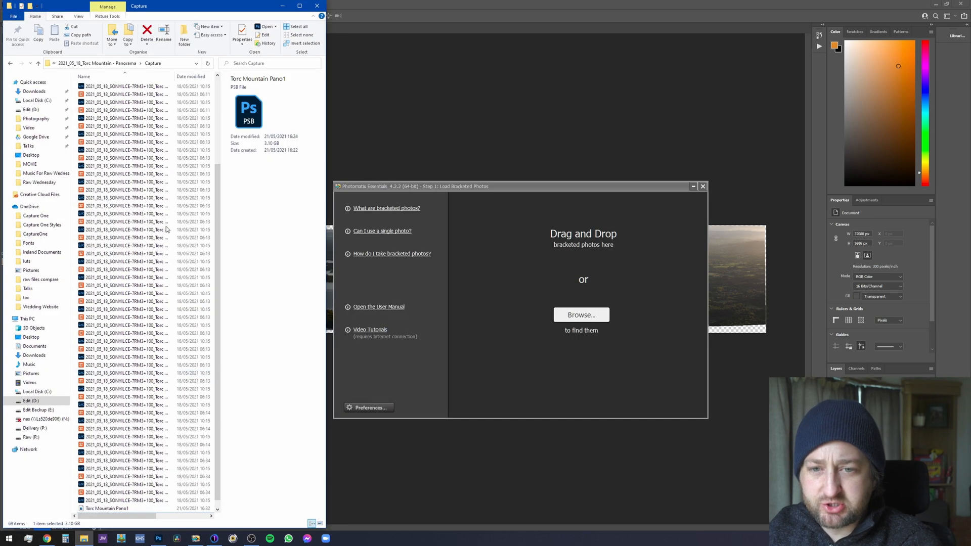
left_click(111, 64)
double_click(106, 103)
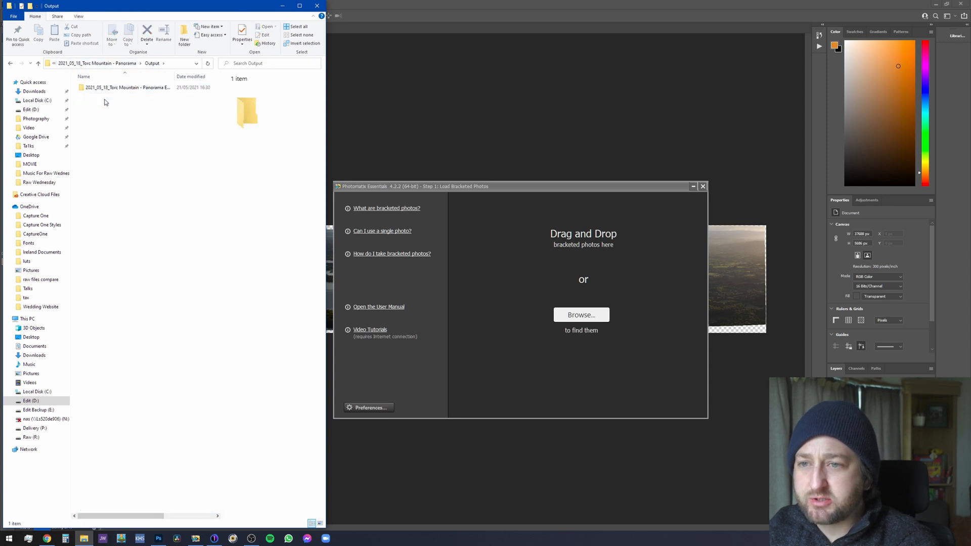
double_click(114, 89)
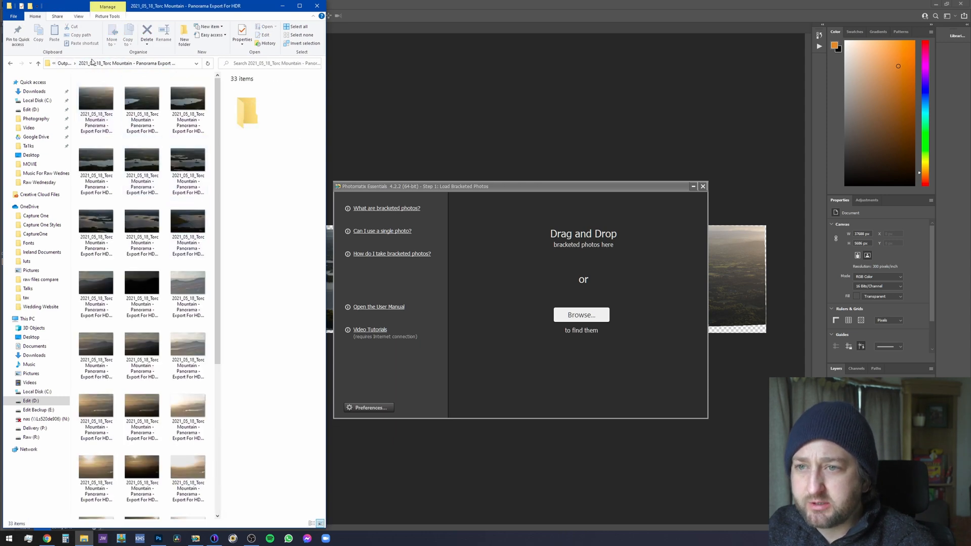
left_click(79, 19)
left_click(85, 28)
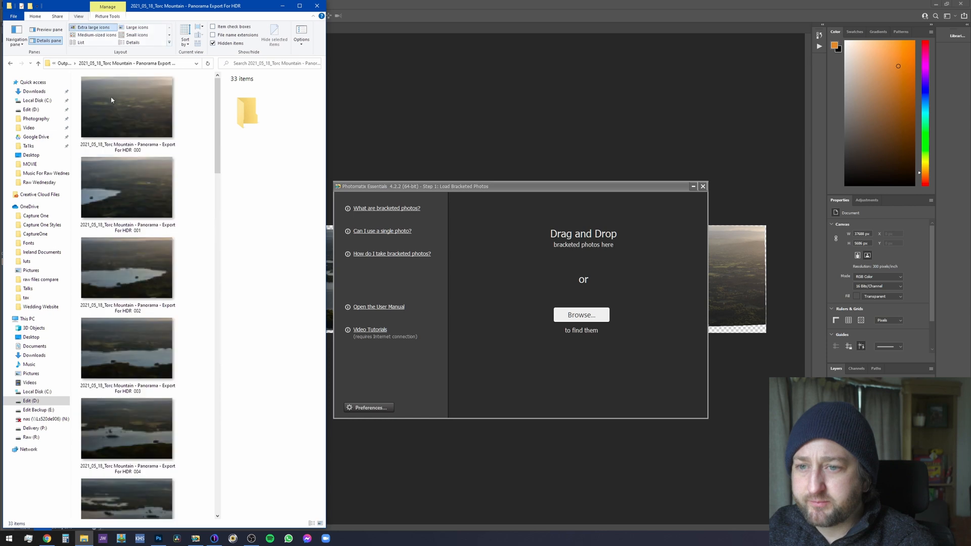
- Delete exported frames 000 to 008 from the HDR export folder and select frame 009
left_click(136, 108)
scroll(157, 221, "down", 2)
scroll(158, 222, "down", 6)
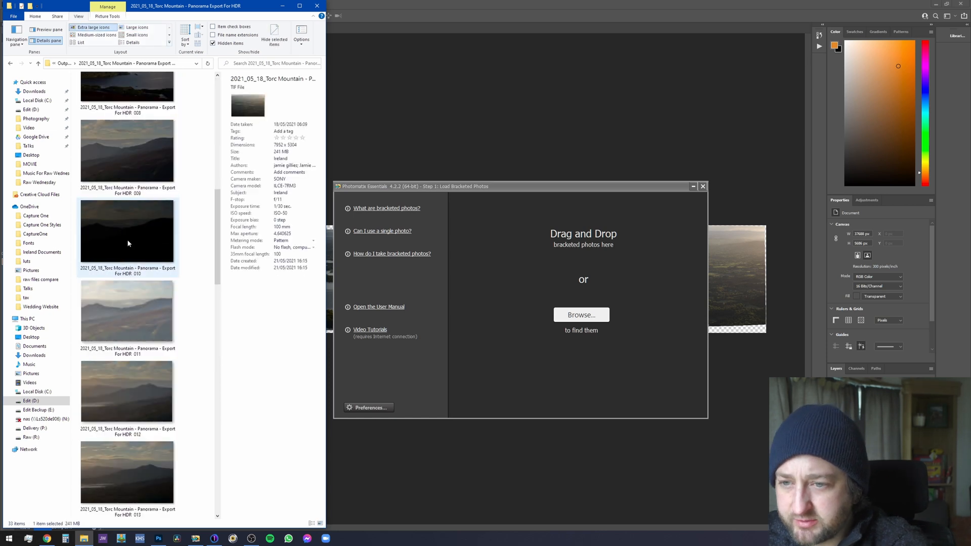
scroll(161, 220, "up", 2)
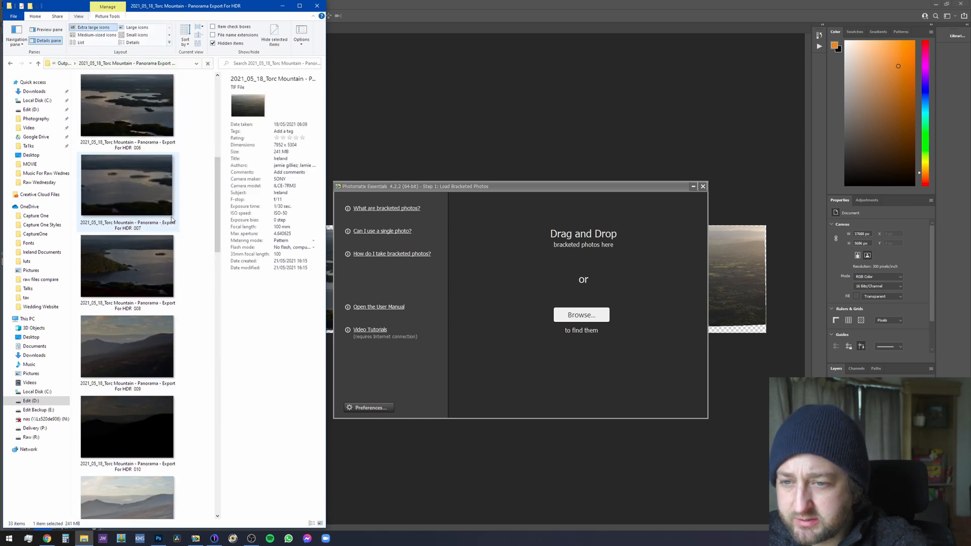
left_click(145, 275, "shift")
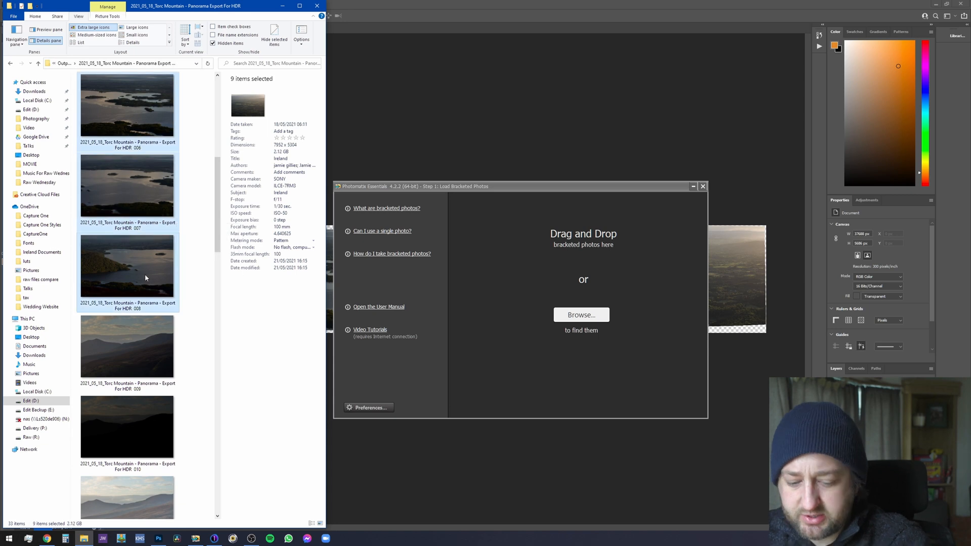
key("Delete")
scroll(132, 202, "up", 6)
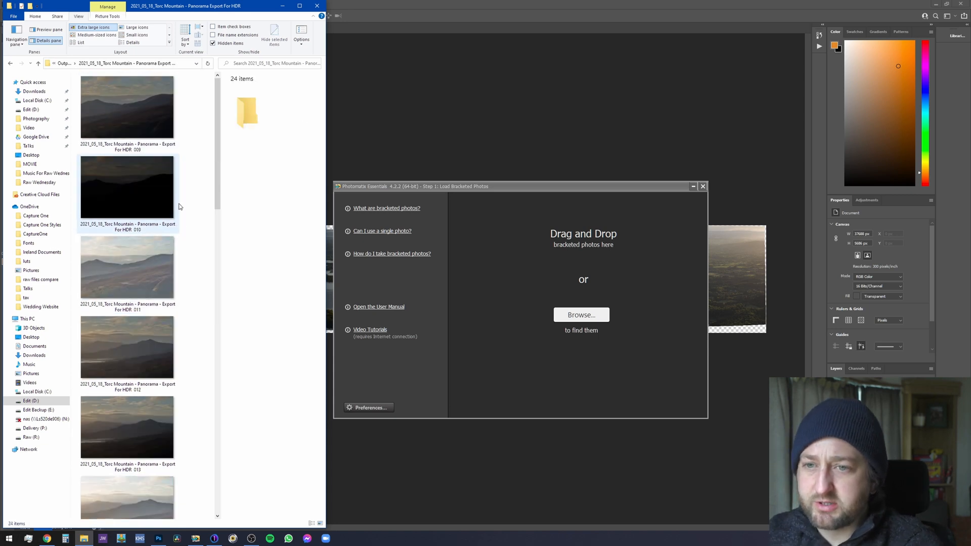
left_click(114, 105)
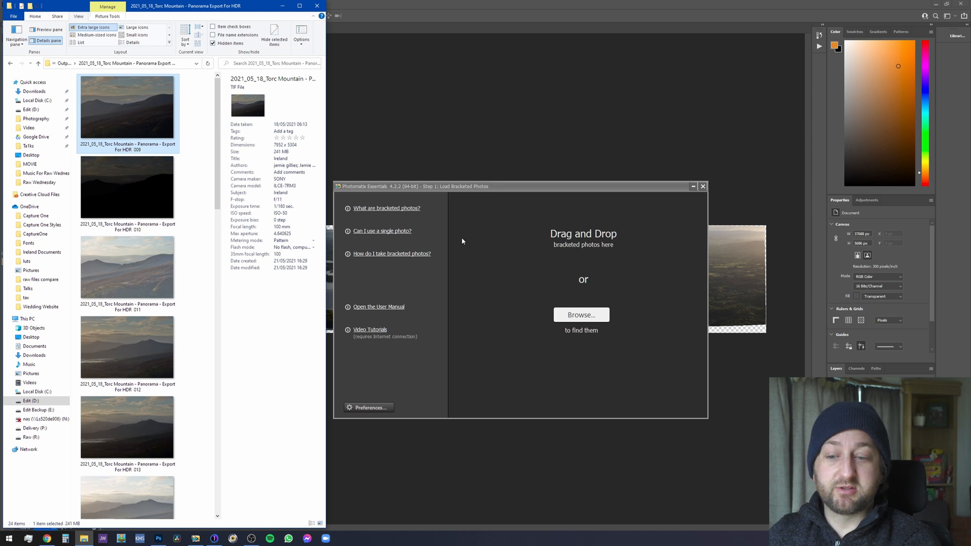
- Switch to Chrome, close the Capture One search tab, and look through the products on the Photomatix download page
left_click(46, 539)
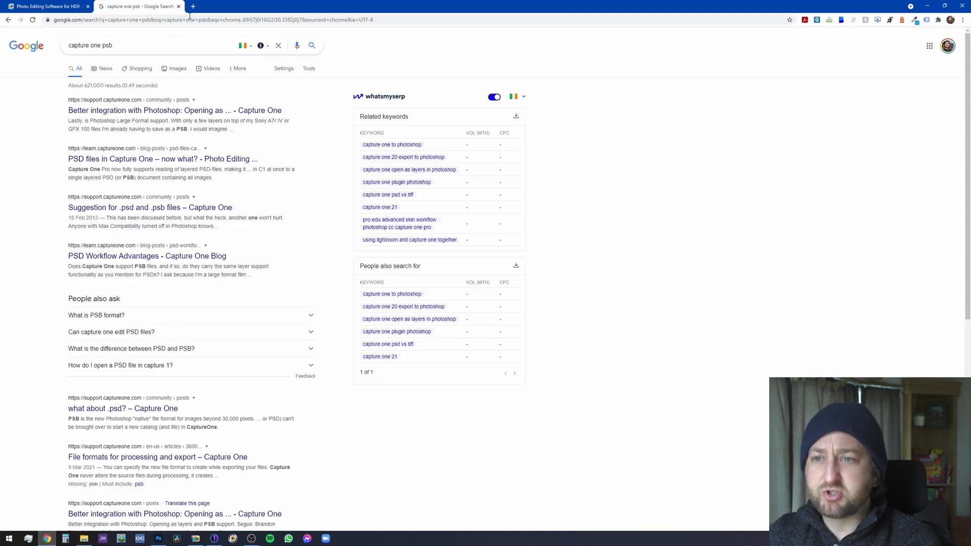
left_click(179, 6)
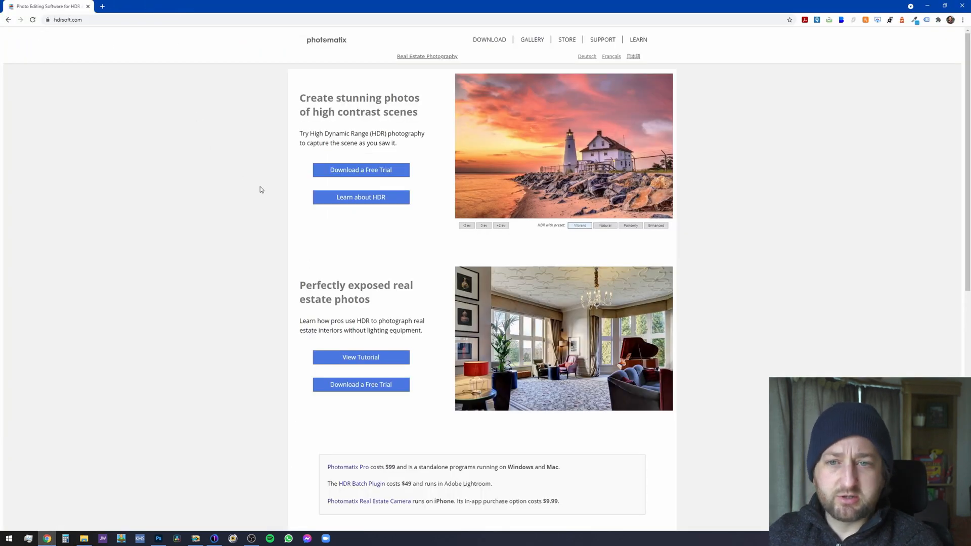
left_click(483, 41)
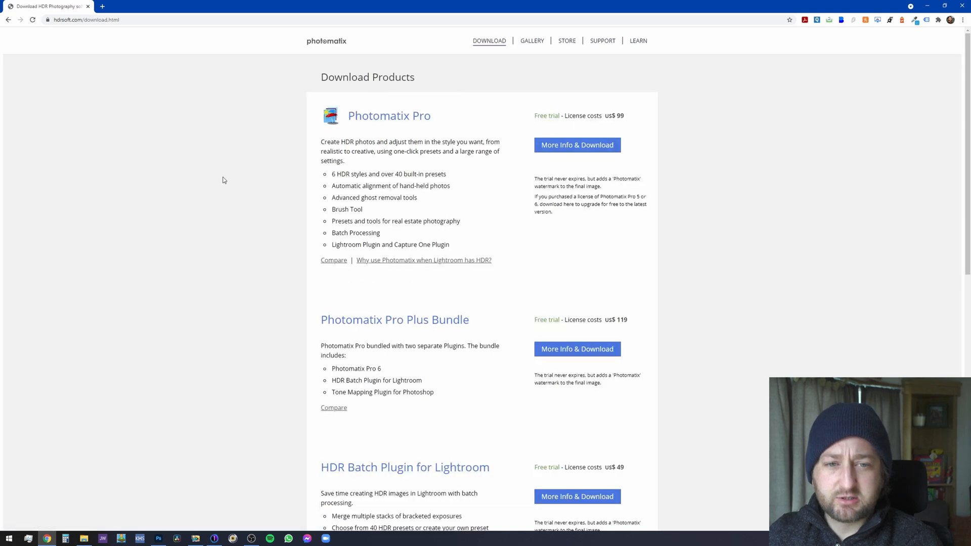
scroll(258, 246, "down", 6)
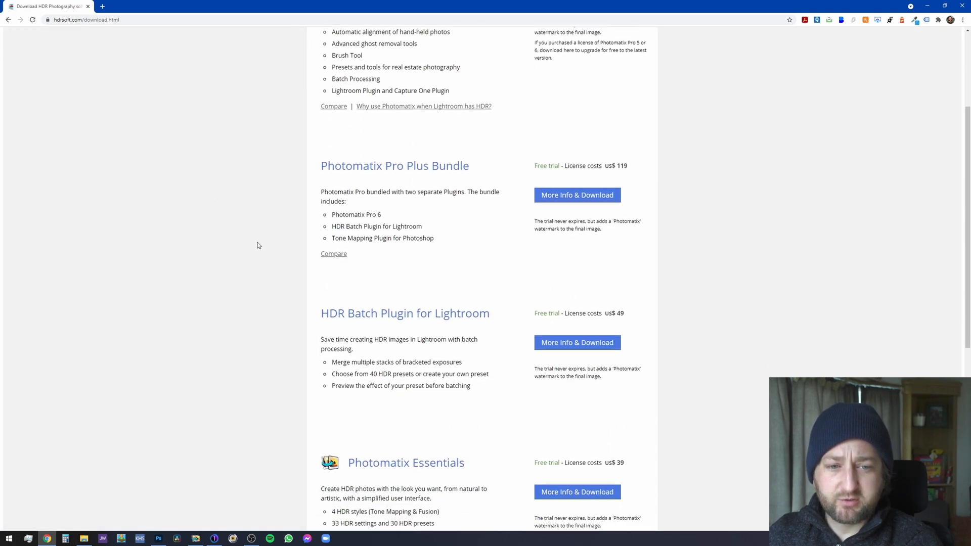
scroll(258, 246, "down", 1)
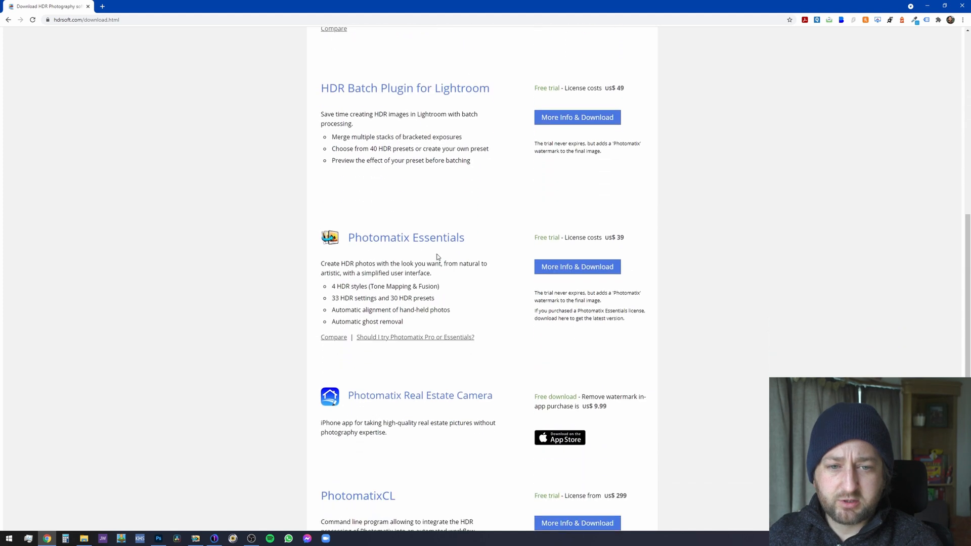
scroll(472, 326, "down", 3)
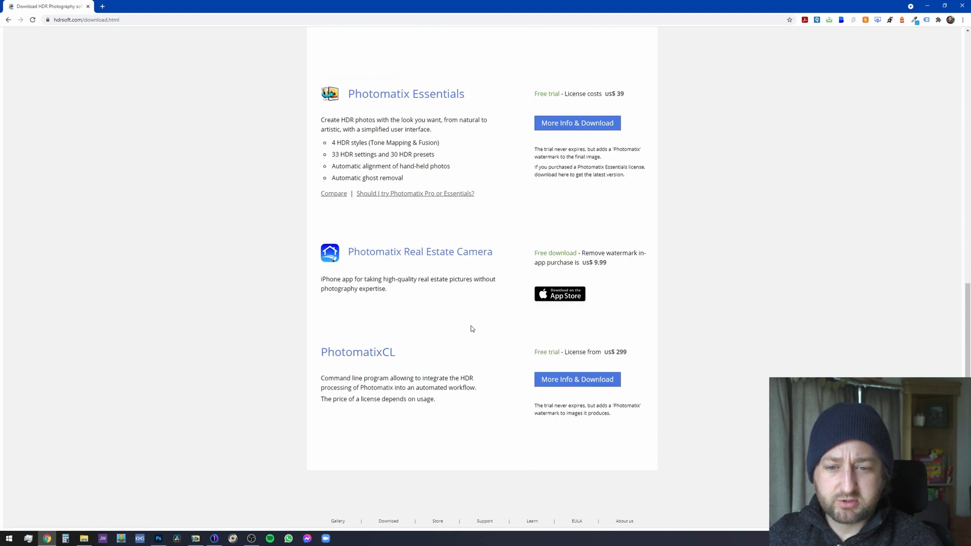
scroll(471, 326, "up", 4)
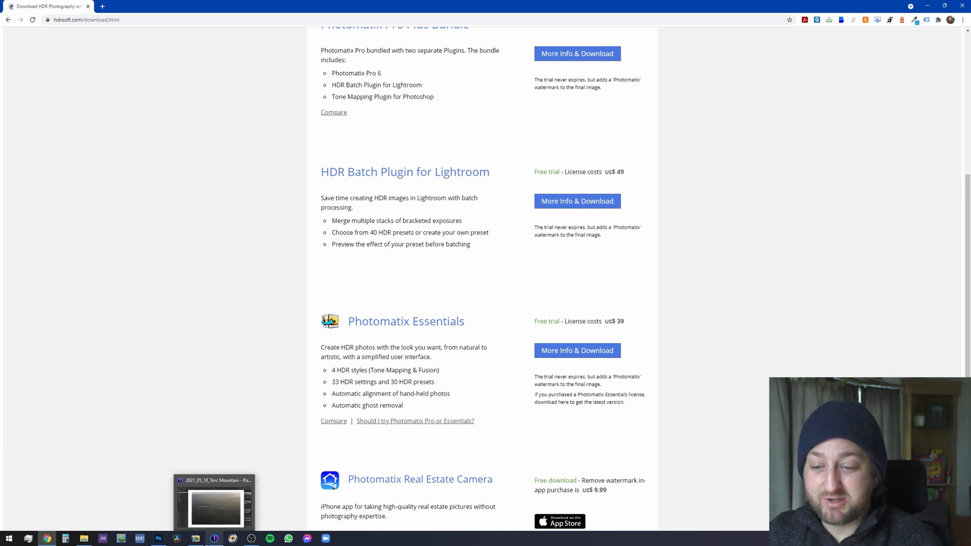
- Return to File Explorer and load bracketed frames 009 to 011 into Photomatix Essentials
left_click(251, 539)
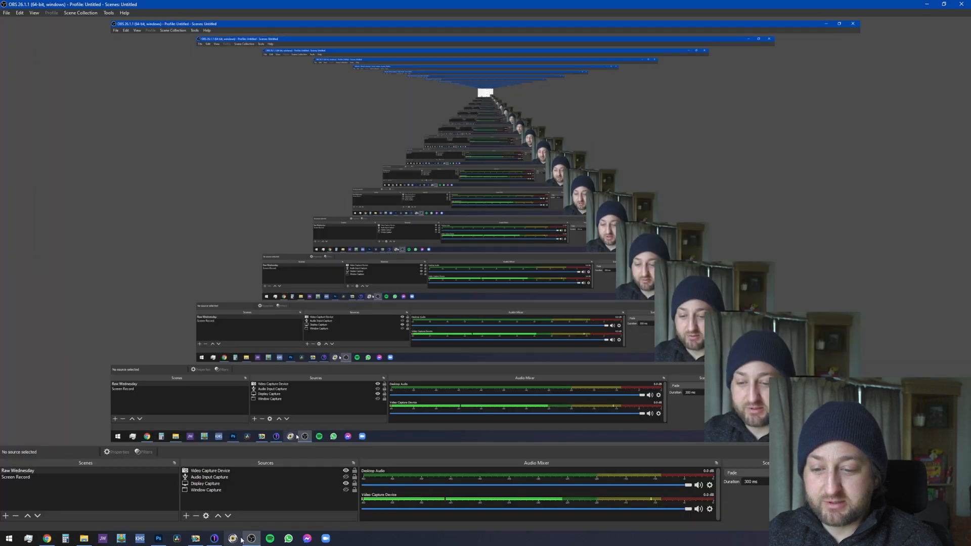
left_click(204, 543)
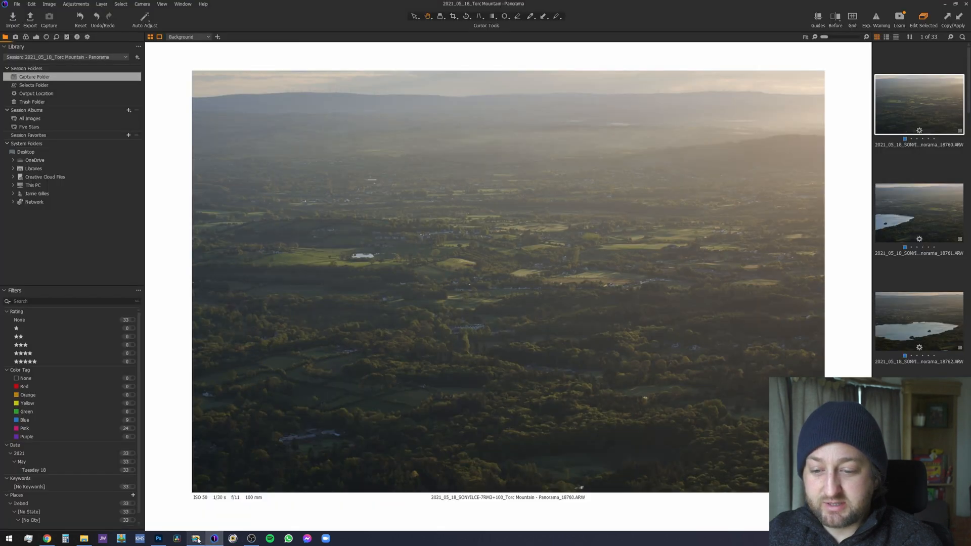
left_click(84, 539)
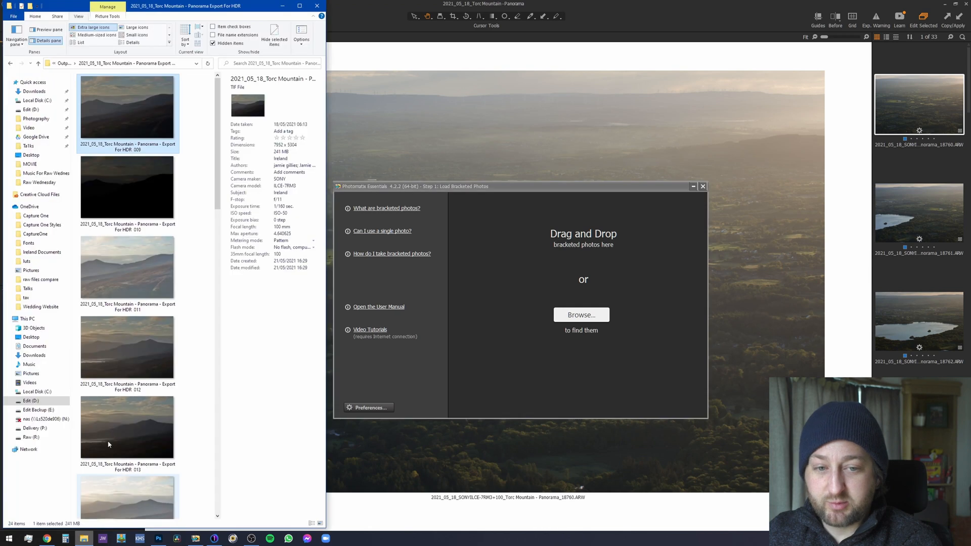
left_click(135, 287, "shift")
left_click_drag(134, 286, 565, 317)
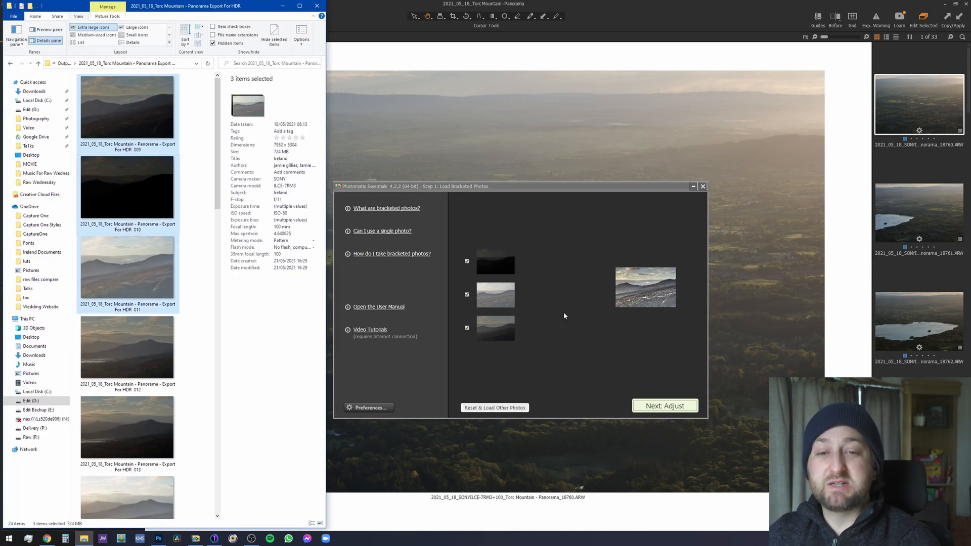
- Merge the three bracketed frames without alignment or ghost removal and take the tone-mapped result to the Finish & Save stage
left_click(660, 408)
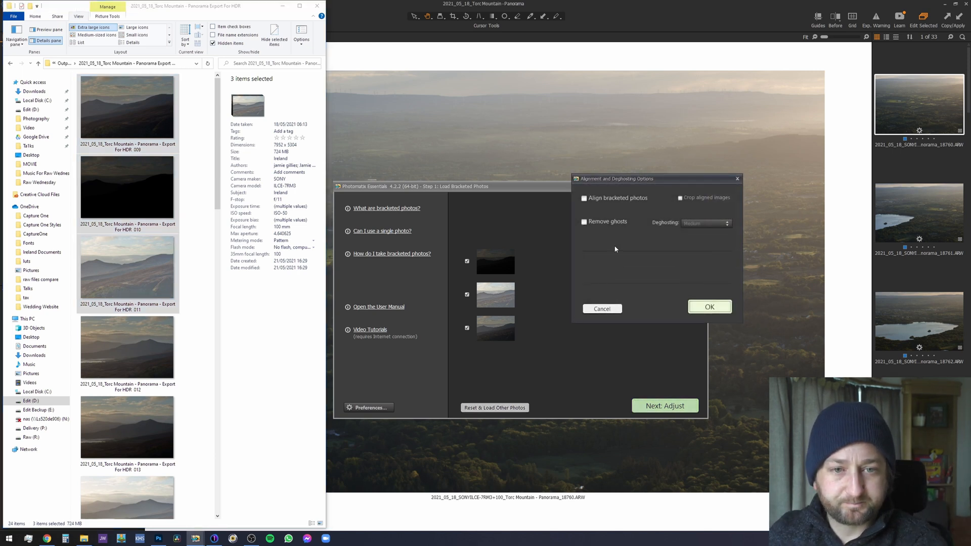
left_click(710, 309)
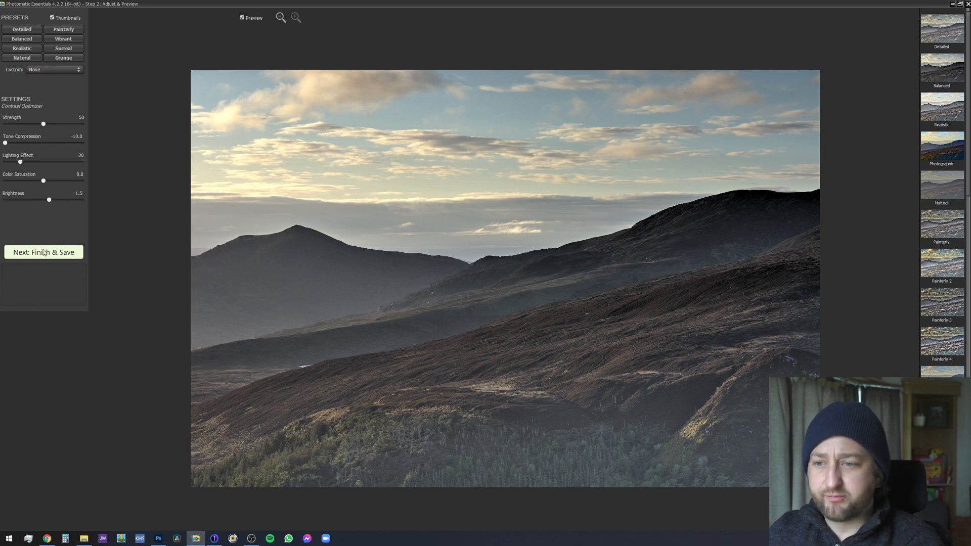
left_click(44, 252)
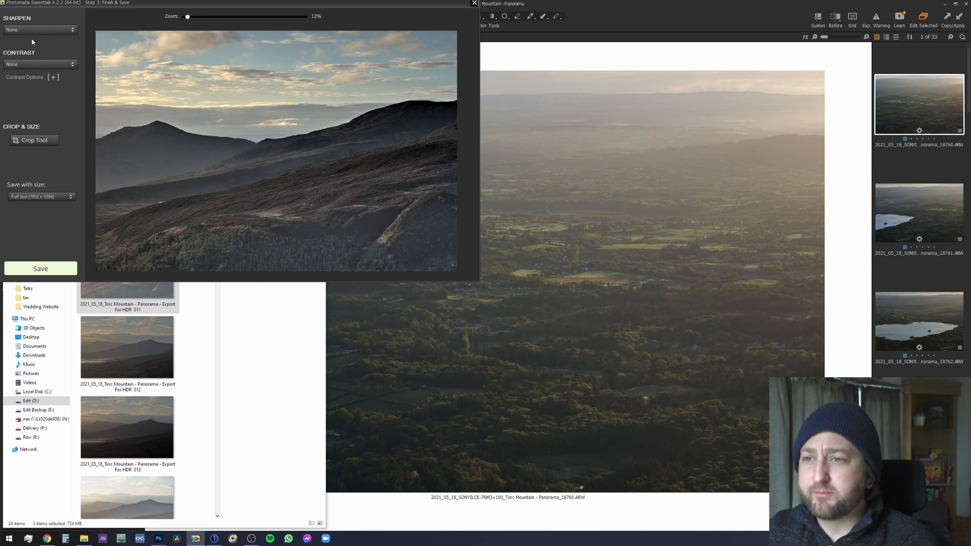
- Save the tone-mapped image from frames 009 to 011 as a 16-bit TIFF in a new Output subfolder named "torc mountain pano 2 HDR"
left_click(40, 269)
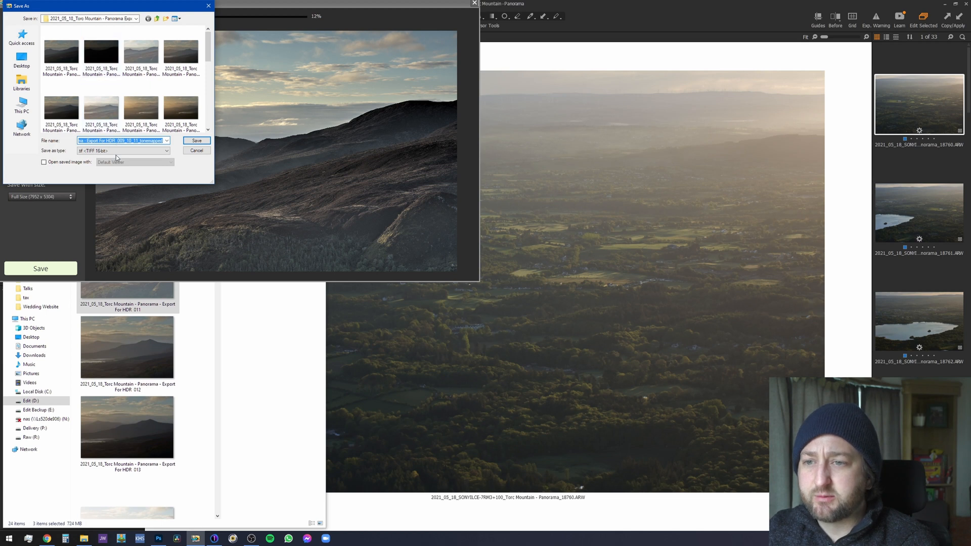
left_click(149, 19)
right_click(98, 73)
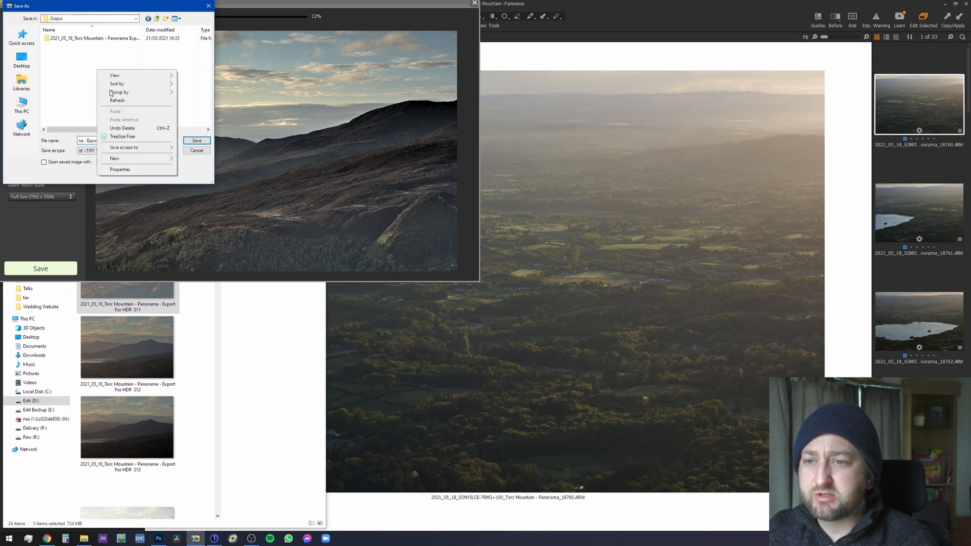
mouse_move(130, 159)
left_click(193, 160)
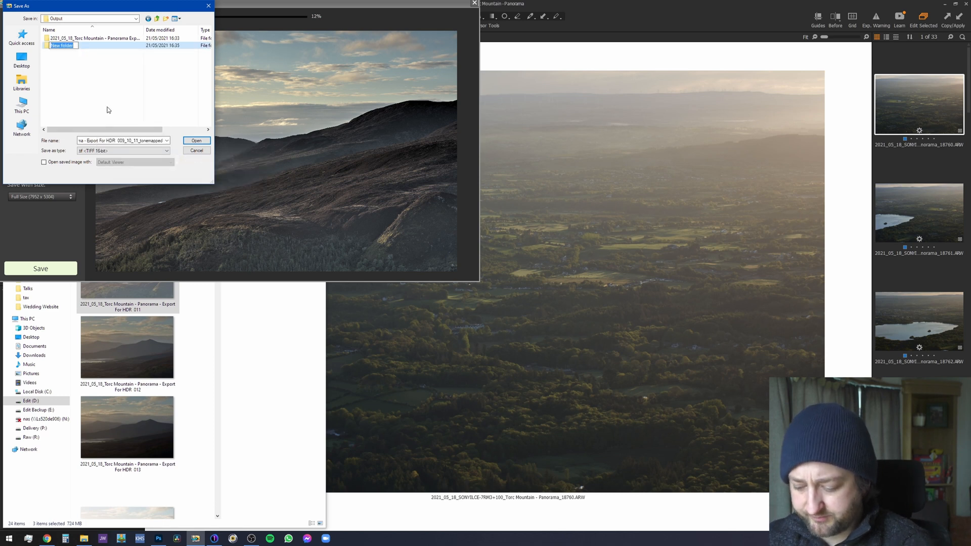
type("torc mou")
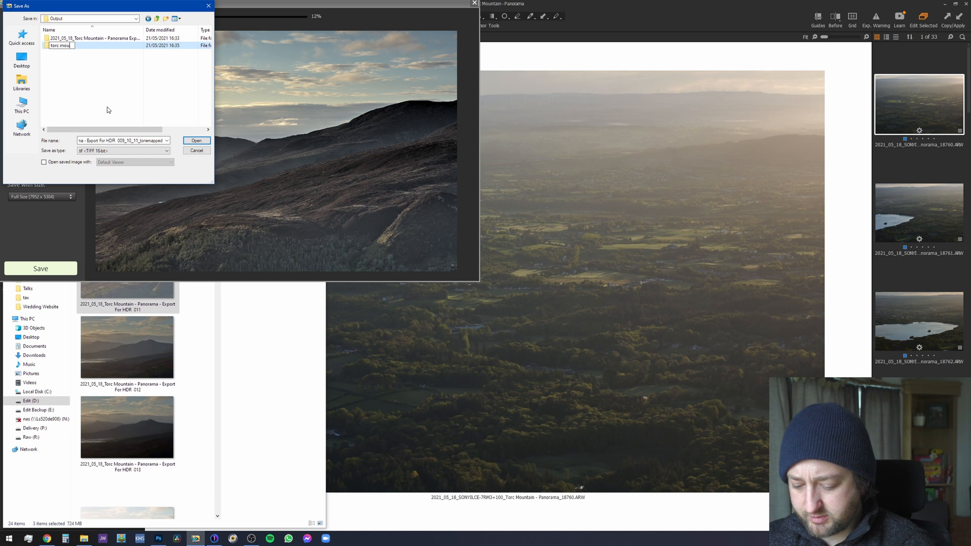
type("ntain pano")
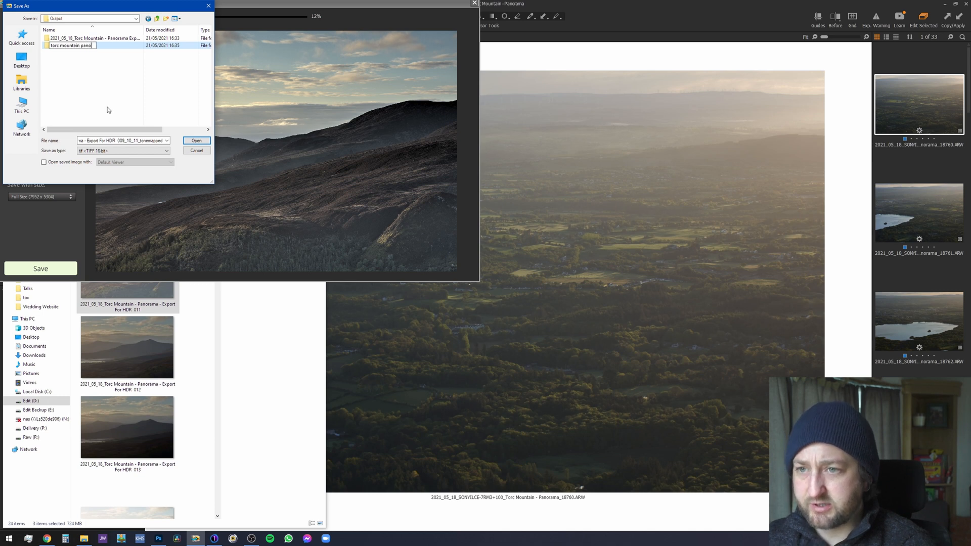
type(" 2 HDR")
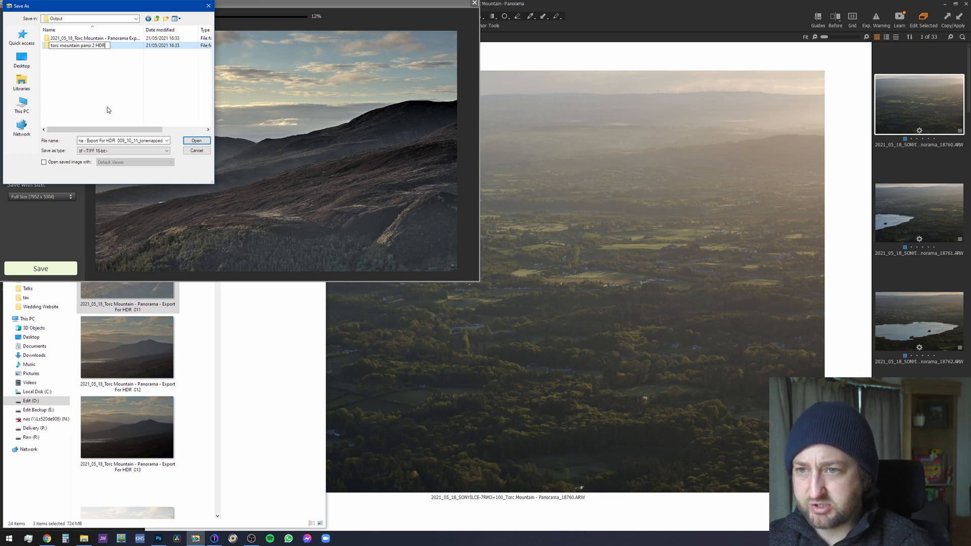
key("Return")
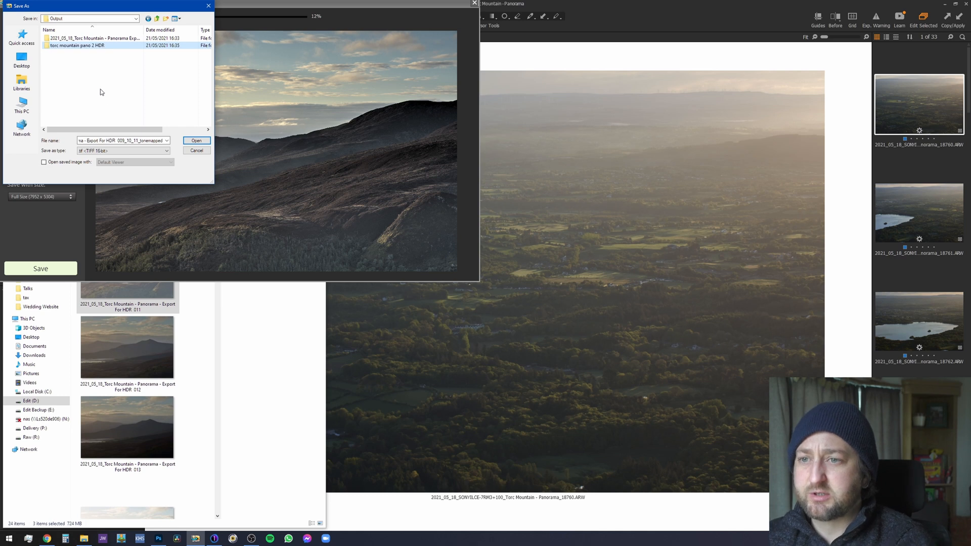
key("Return")
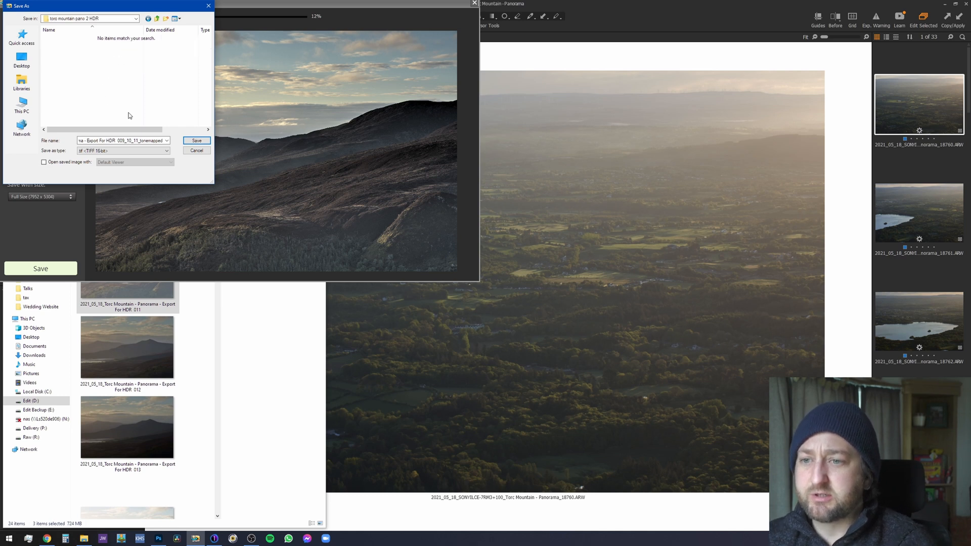
left_click(197, 140)
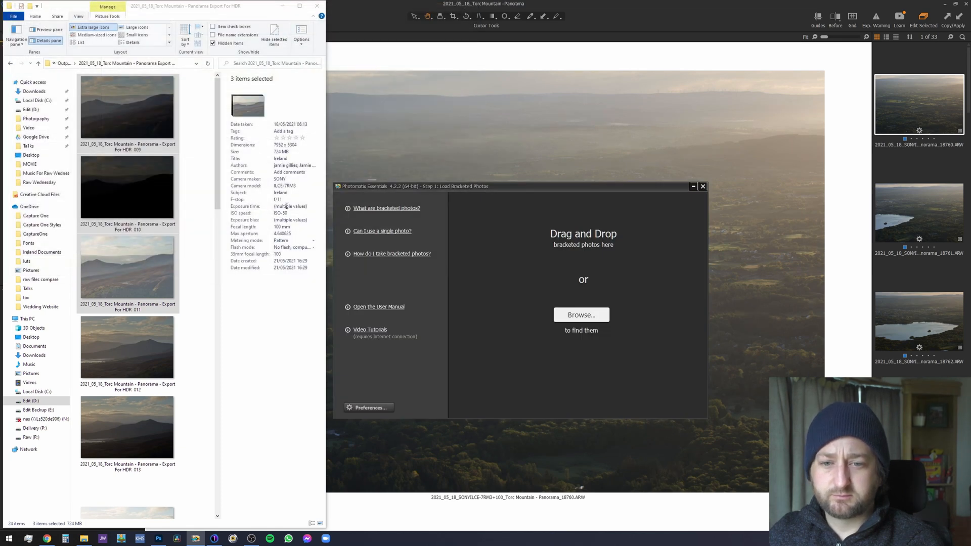
- Load bracketed frames 012 to 014 from the HDR export folder into Photomatix Essentials
left_click(141, 348)
scroll(142, 348, "down", 4)
scroll(142, 349, "up", 2)
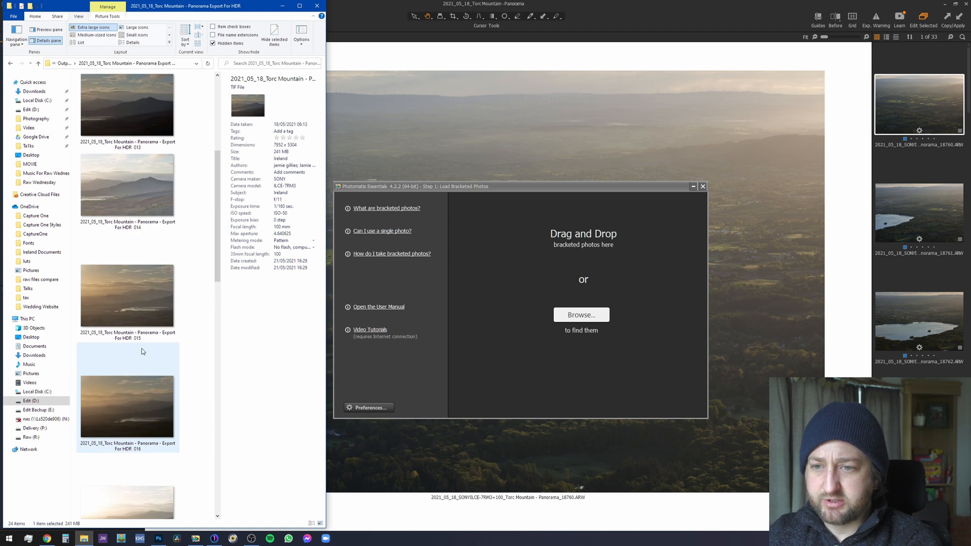
scroll(142, 348, "up", 3)
left_click(129, 414, "shift")
left_click_drag(124, 357, 583, 308)
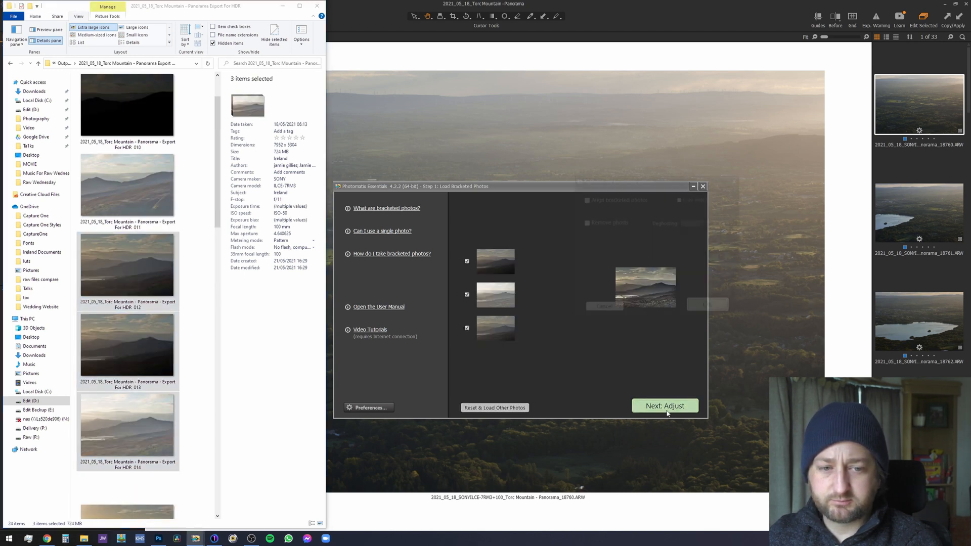
- Merge frames 012 to 014 without alignment or ghost removal and save the result as a 16-bit TIFF in the "torc mountain pano 2 HDR" folder
left_click(707, 305)
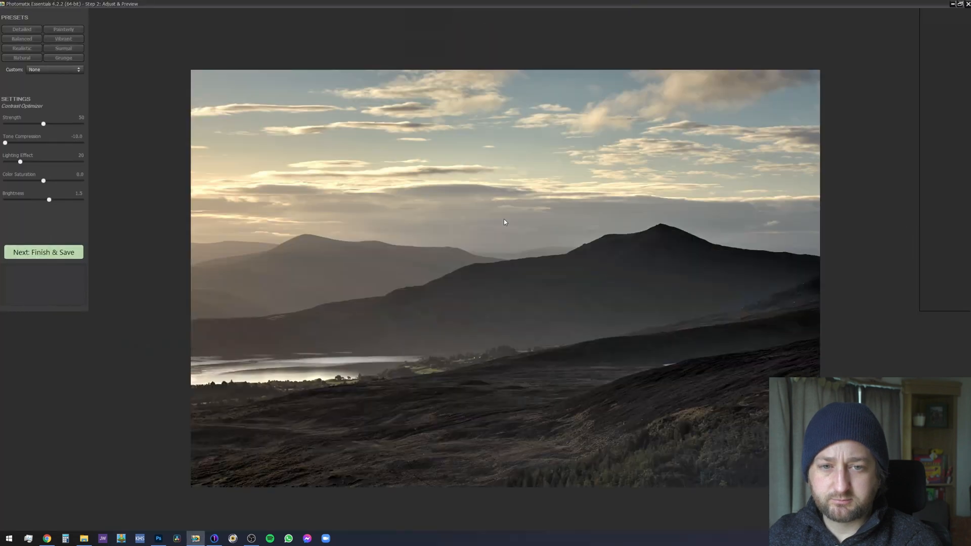
left_click(43, 252)
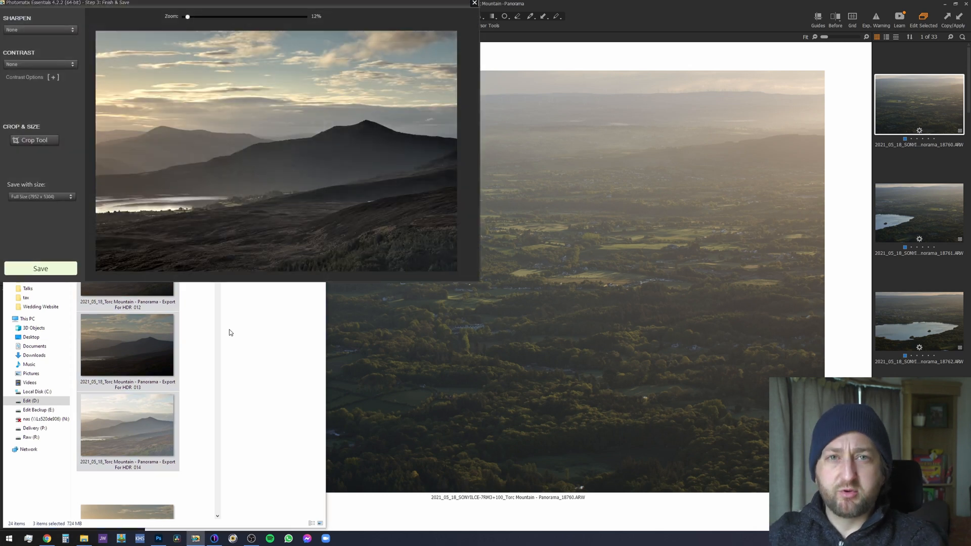
left_click(48, 268)
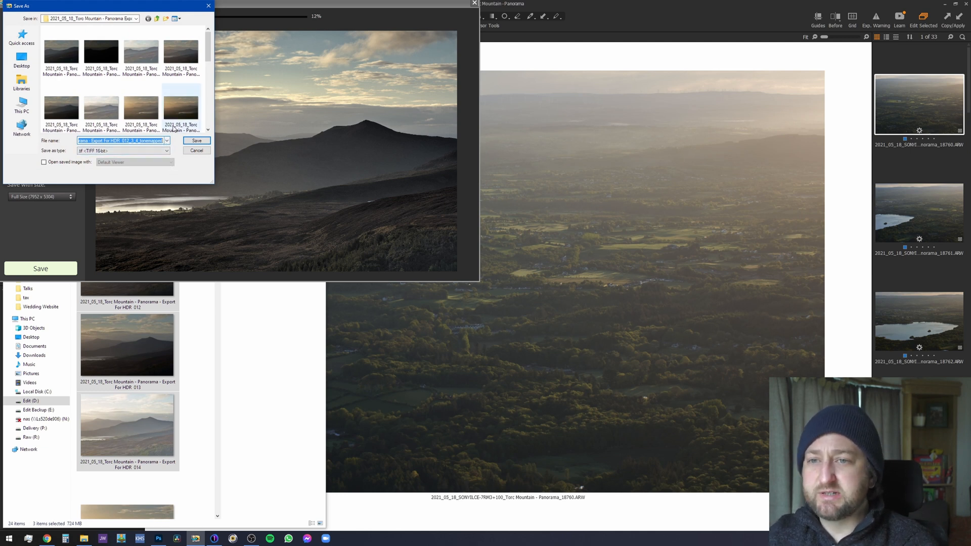
left_click(157, 18)
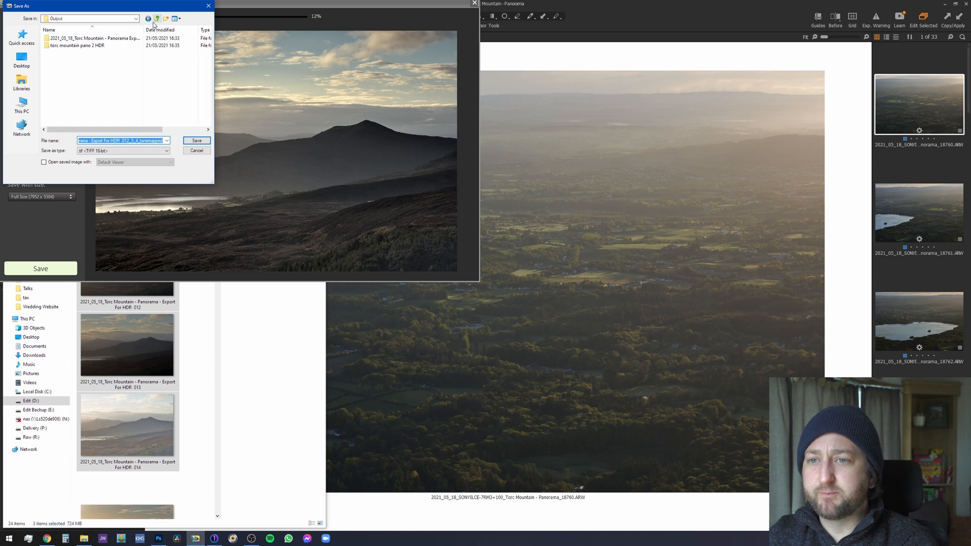
double_click(95, 46)
left_click(205, 141)
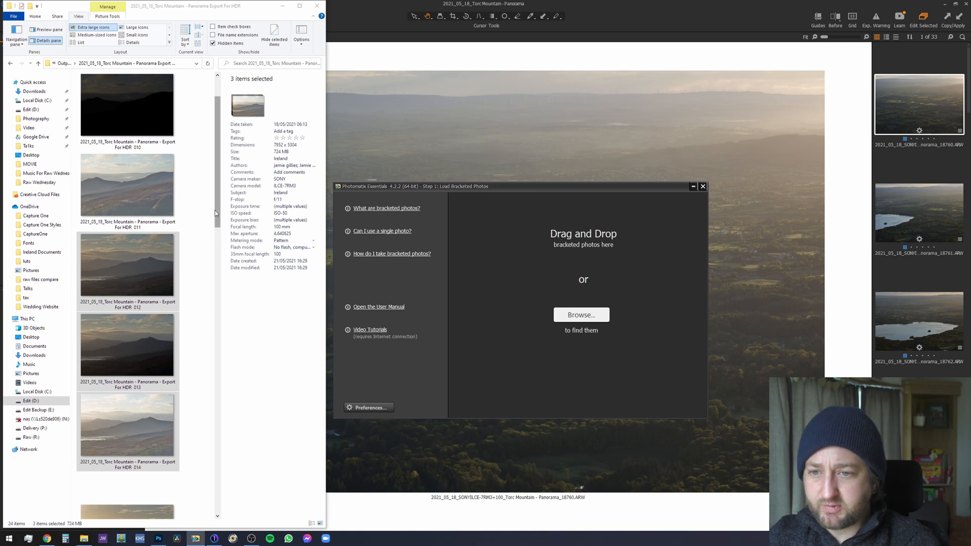
- Load bracketed frames 015 to 017 from the HDR export folder into Photomatix Essentials
left_click_drag(214, 210, 216, 285)
left_click(139, 244)
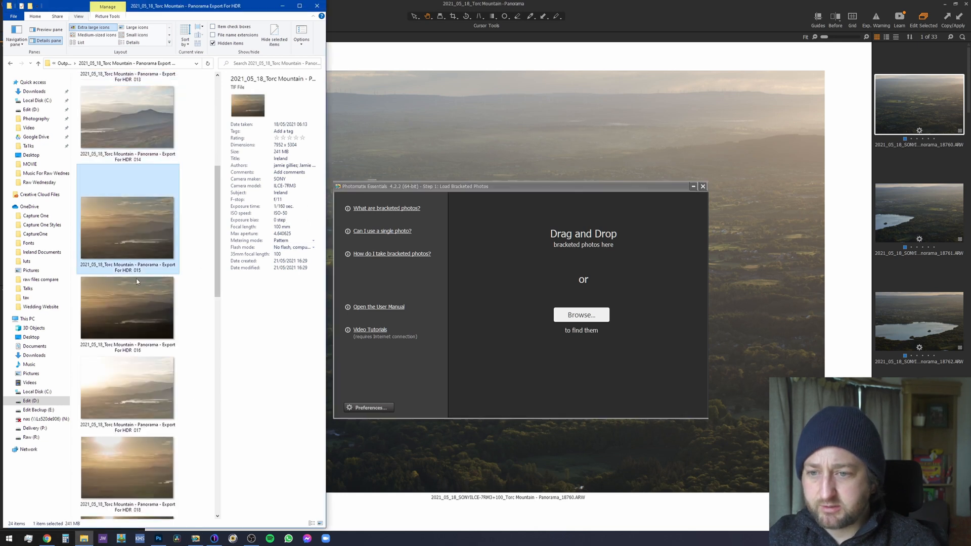
left_click(131, 399, "shift")
left_click_drag(128, 316, 581, 321)
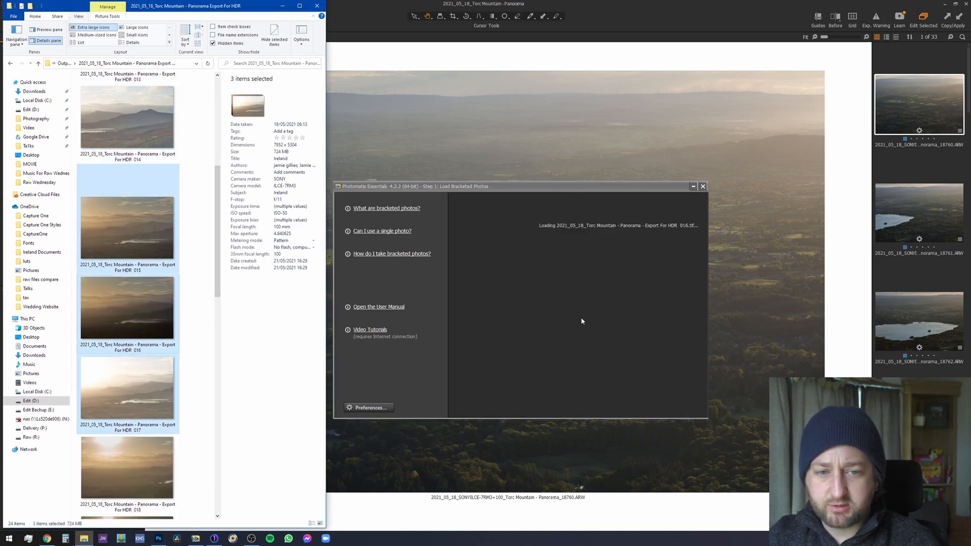
- Merge frames 015 to 017 without alignment or ghost removal and save the 16-bit TIFF to the "torc mountain pano 2 HDR" folder
left_click(664, 405)
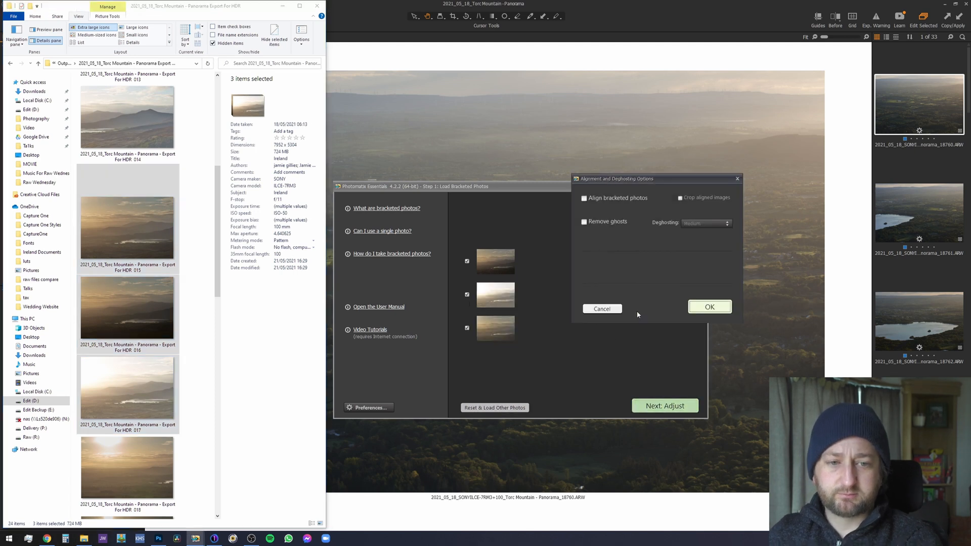
left_click(704, 306)
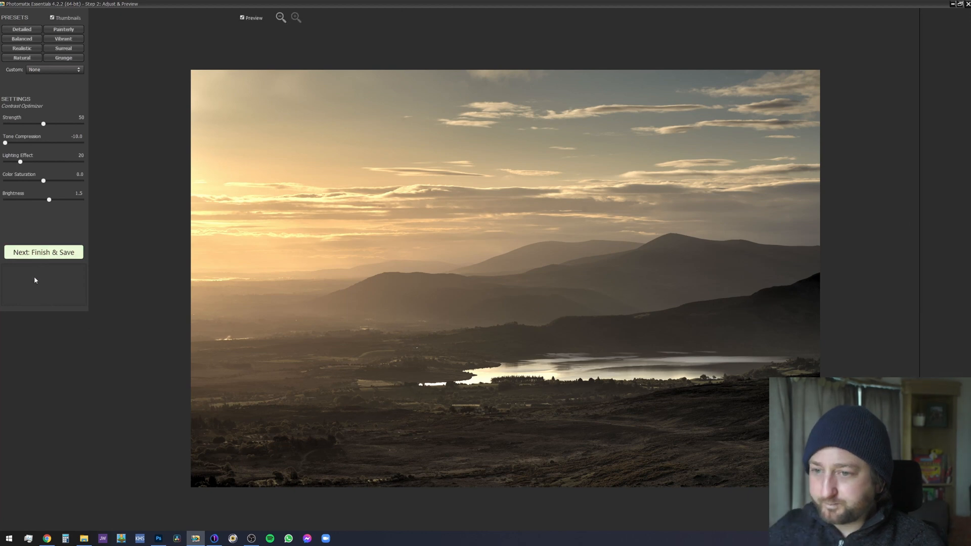
left_click(43, 252)
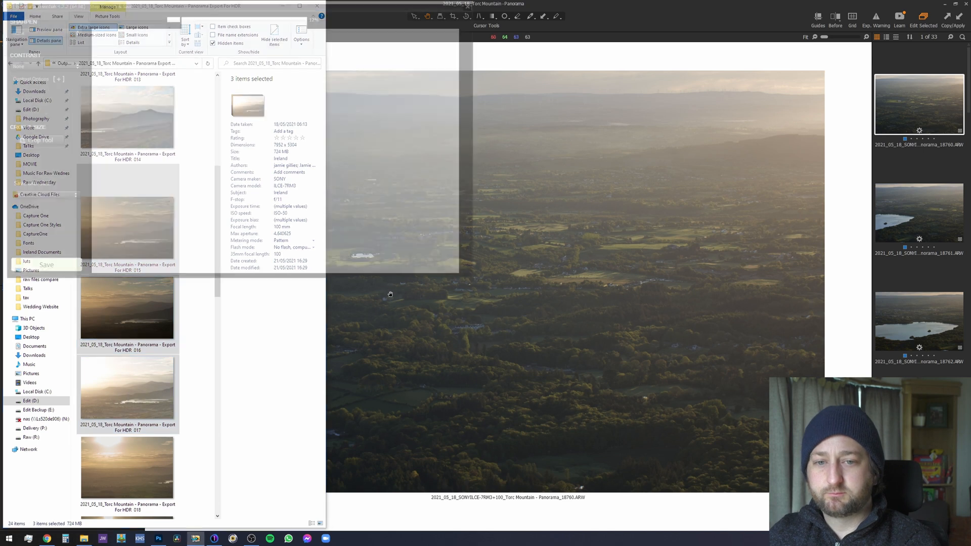
left_click(47, 269)
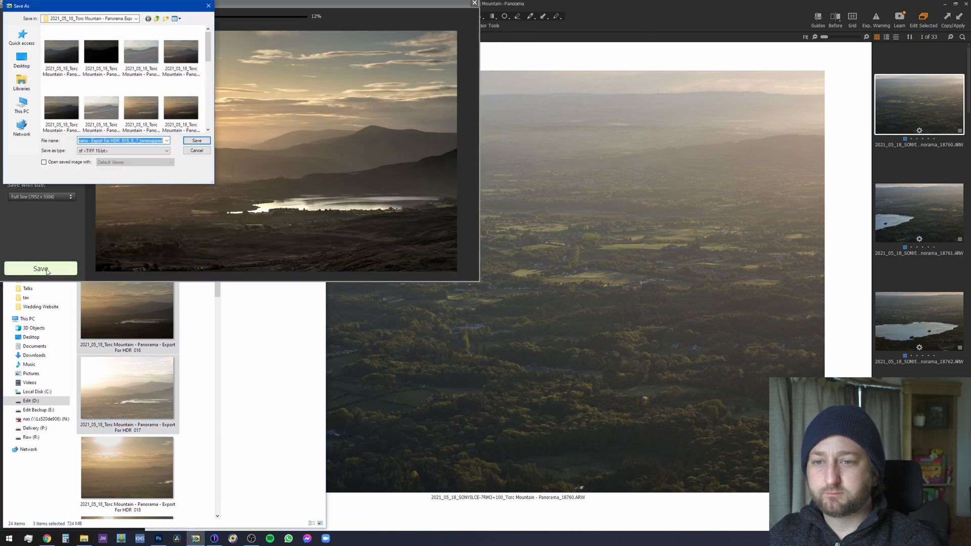
left_click(158, 18)
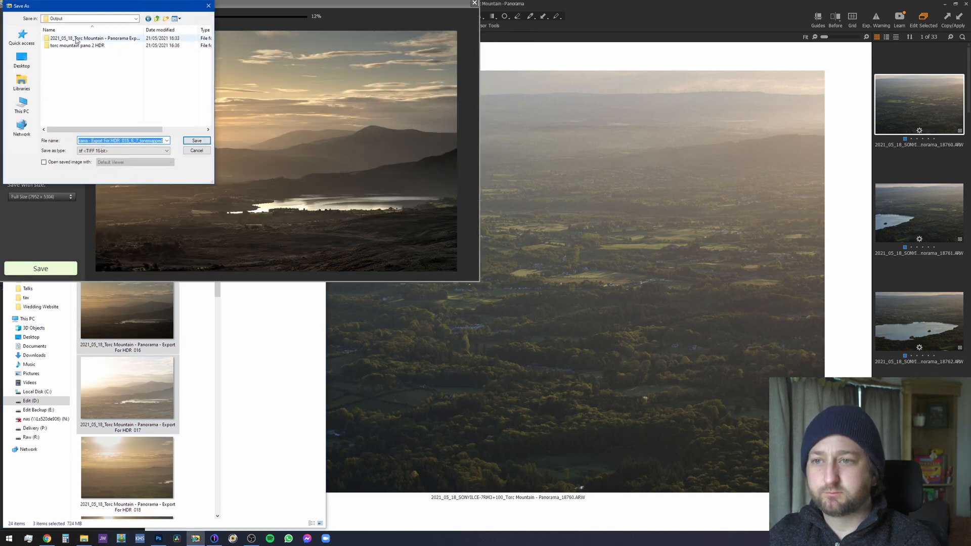
double_click(91, 44)
left_click(197, 140)
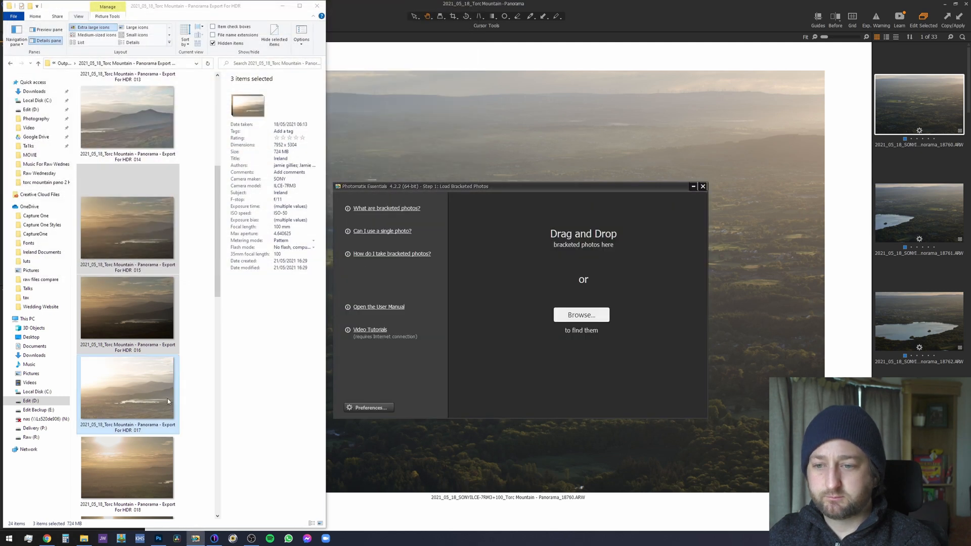
- Load bracketed frames 018 to 020 from the HDR export folder into Photomatix Essentials
left_click(132, 451)
scroll(131, 451, "down", 5)
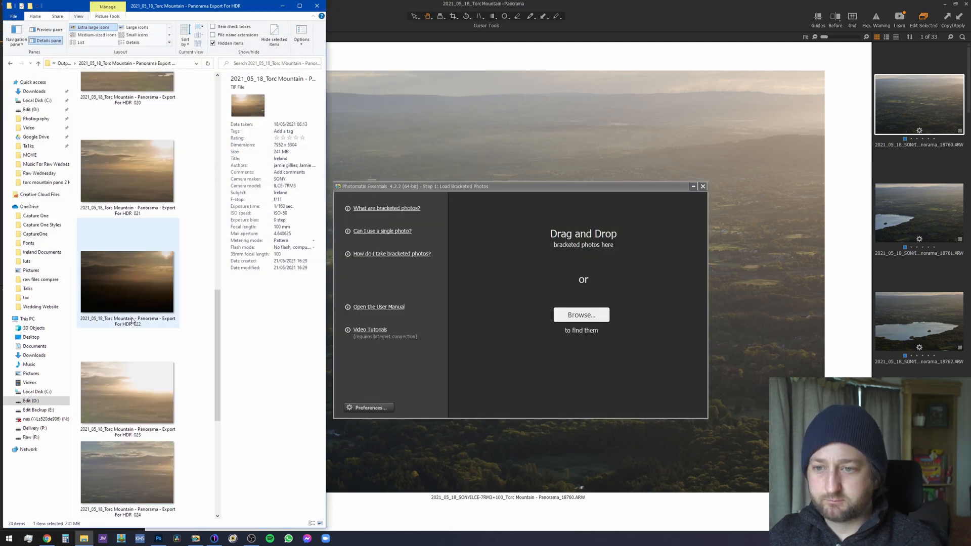
scroll(130, 304, "down", 1)
left_click(129, 286, "shift")
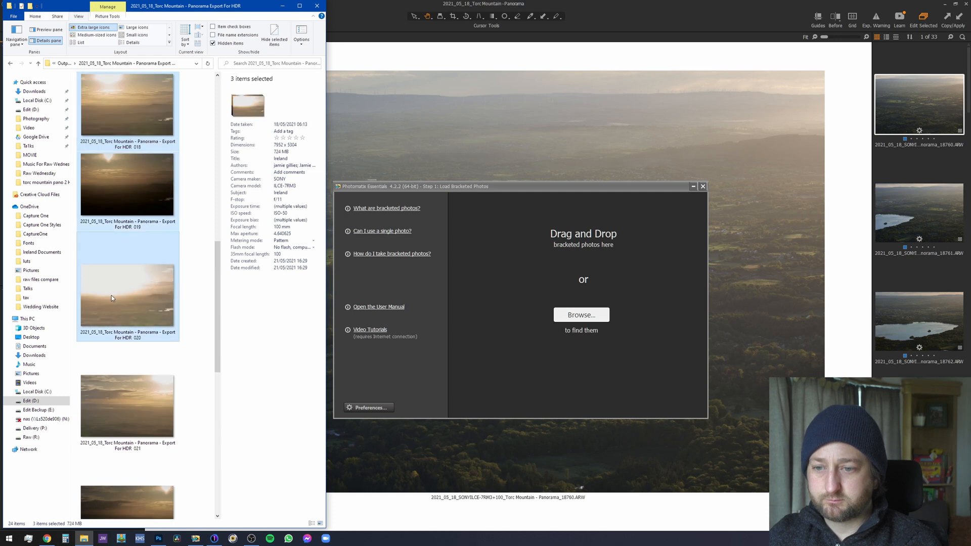
left_click_drag(509, 319, 590, 317)
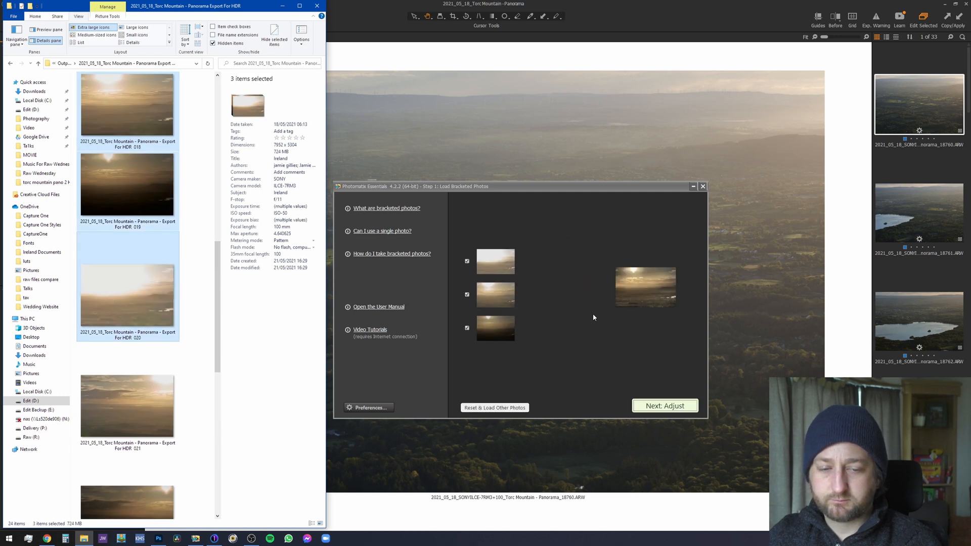
- Merge frames 018 to 020 with the existing settings and save the tone-mapped 16-bit TIFF in the "torc mountain pano 2 HDR" folder
left_click(665, 405)
left_click(693, 305)
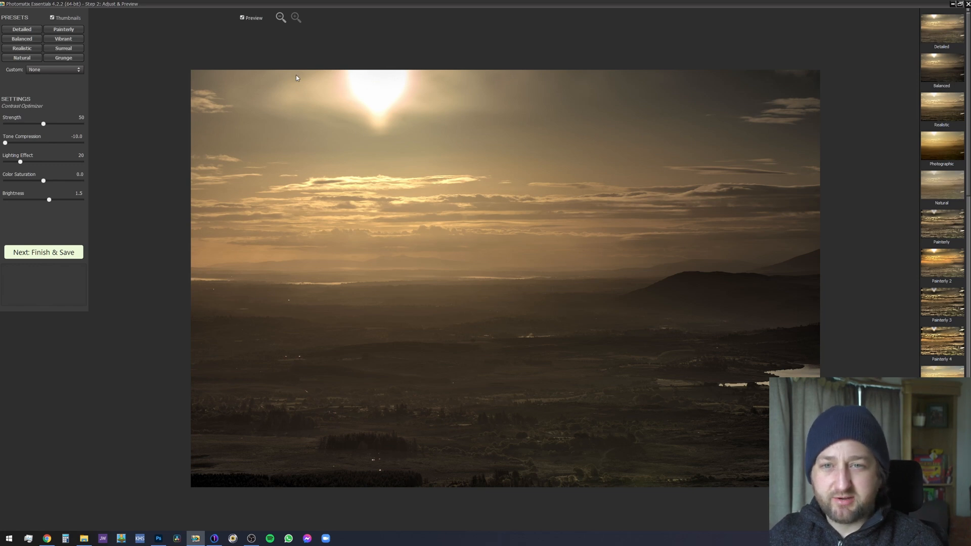
left_click(10, 252)
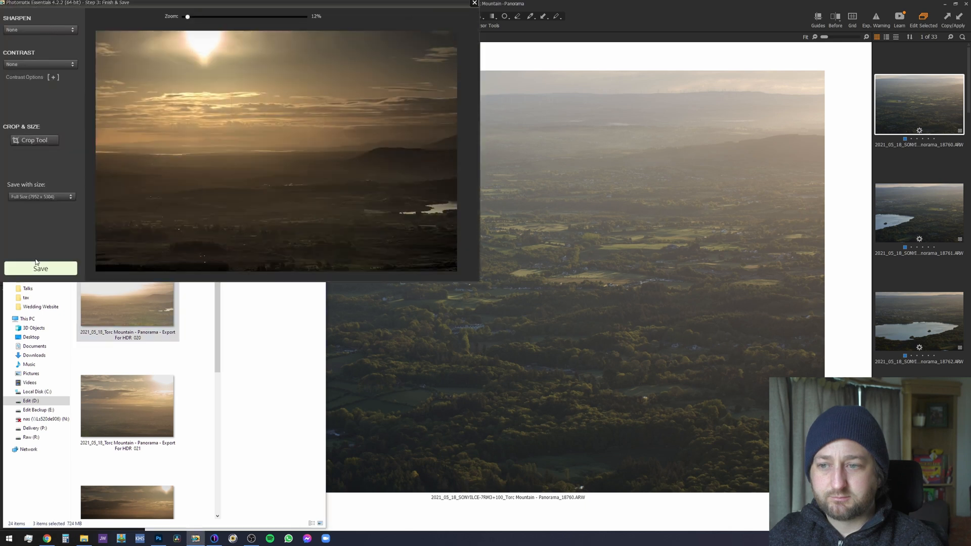
left_click(36, 267)
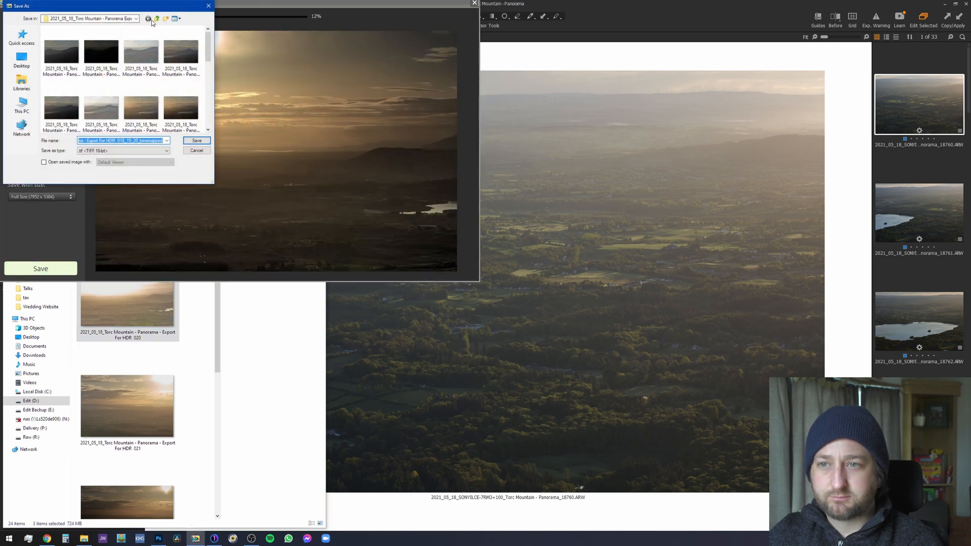
left_click(156, 18)
double_click(78, 45)
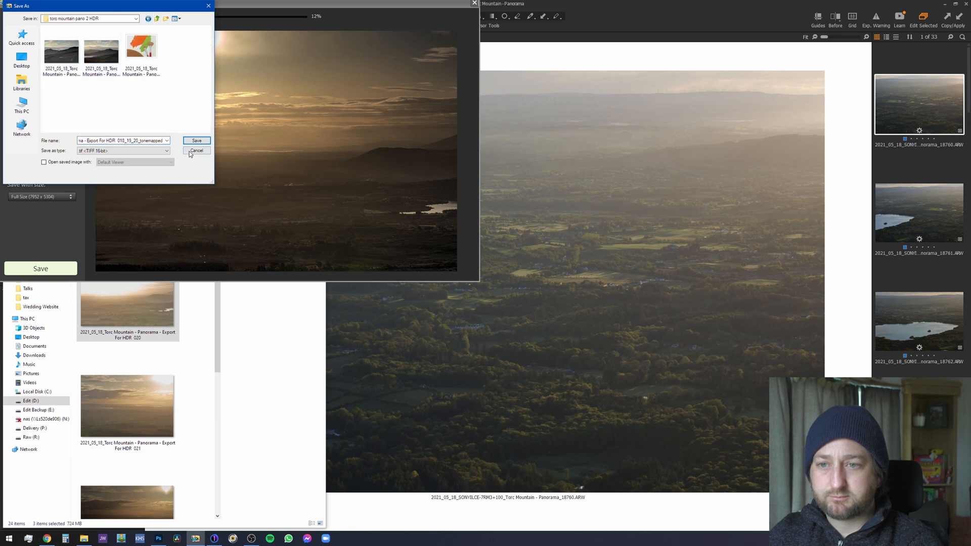
left_click(198, 141)
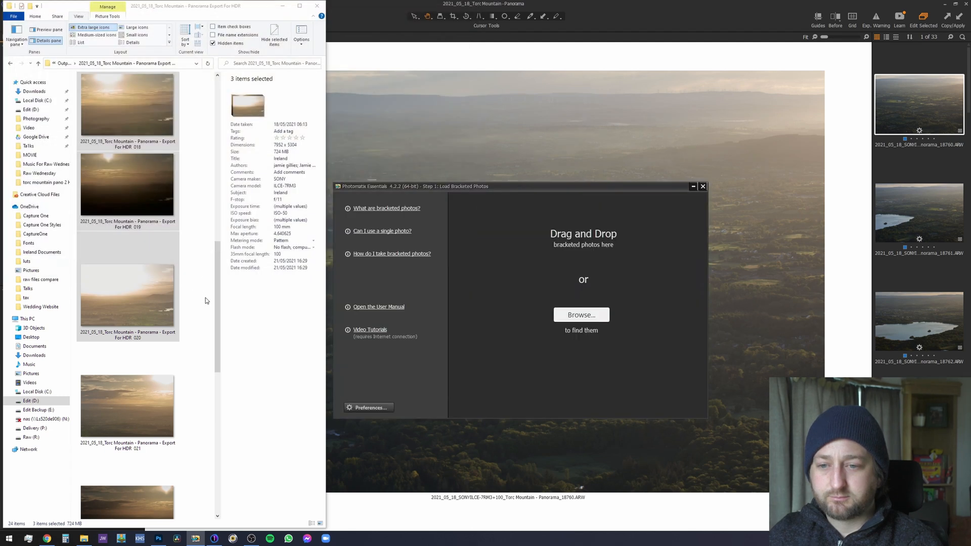
- Load bracketed frames 021 to 023 from the HDR export folder into Photomatix Essentials
left_click_drag(216, 305, 219, 328)
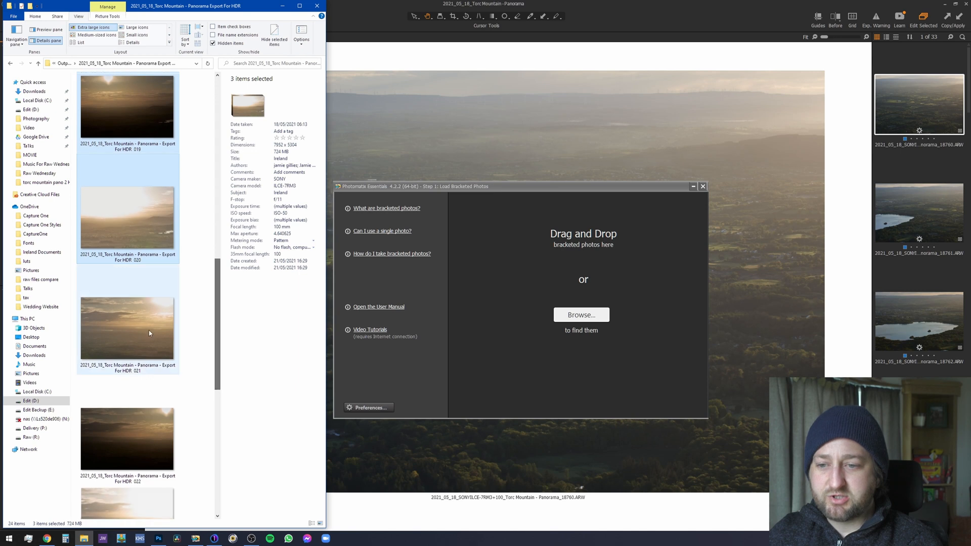
left_click(165, 327)
scroll(164, 326, "down", 4)
scroll(163, 326, "up", 3)
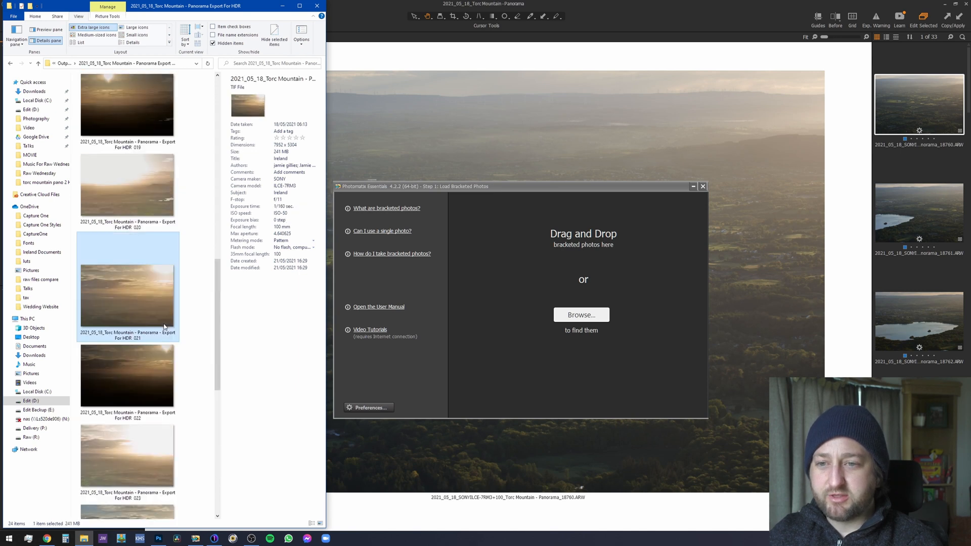
left_click(144, 447, "shift")
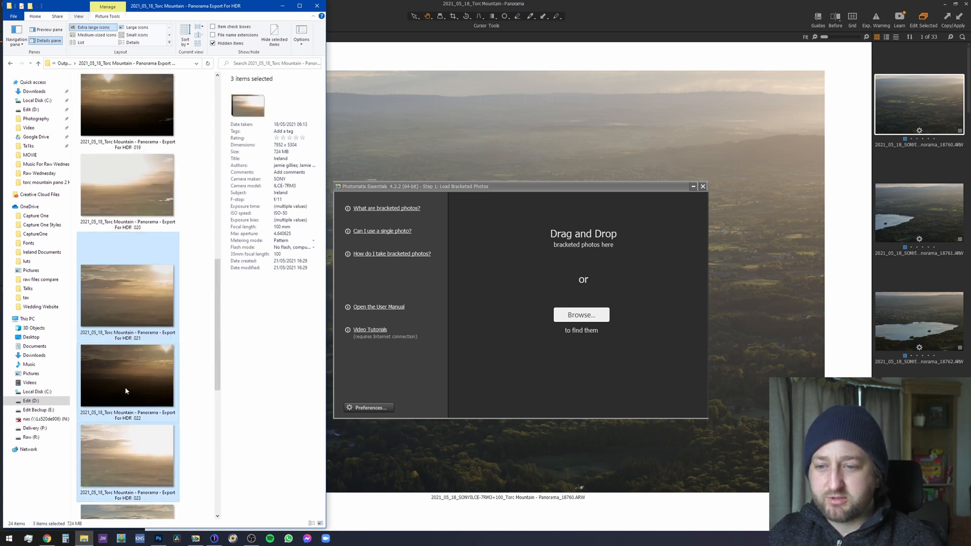
left_click_drag(579, 311, 577, 310)
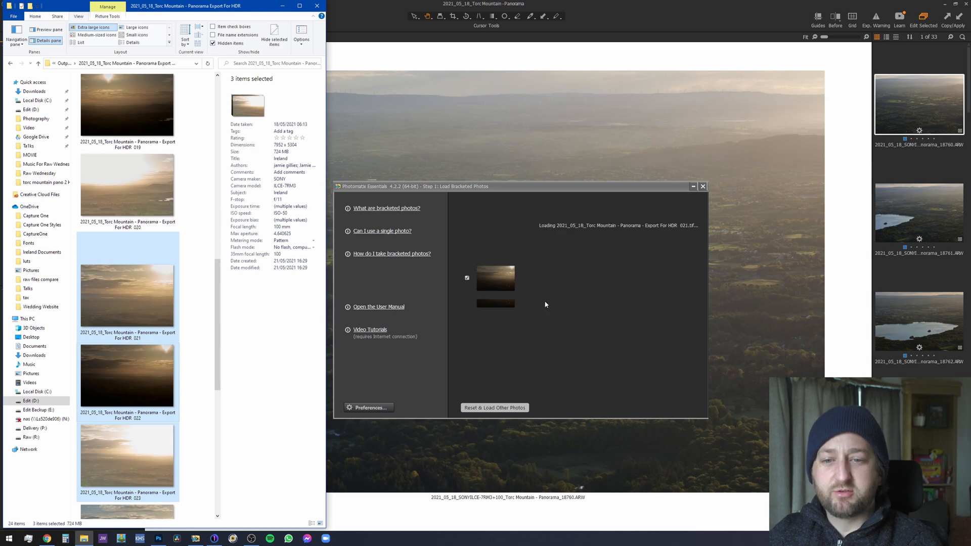
- Merge frames 021 to 023 without alignment or ghost removal, and select frames 024 to 026 in the export folder
left_click(653, 406)
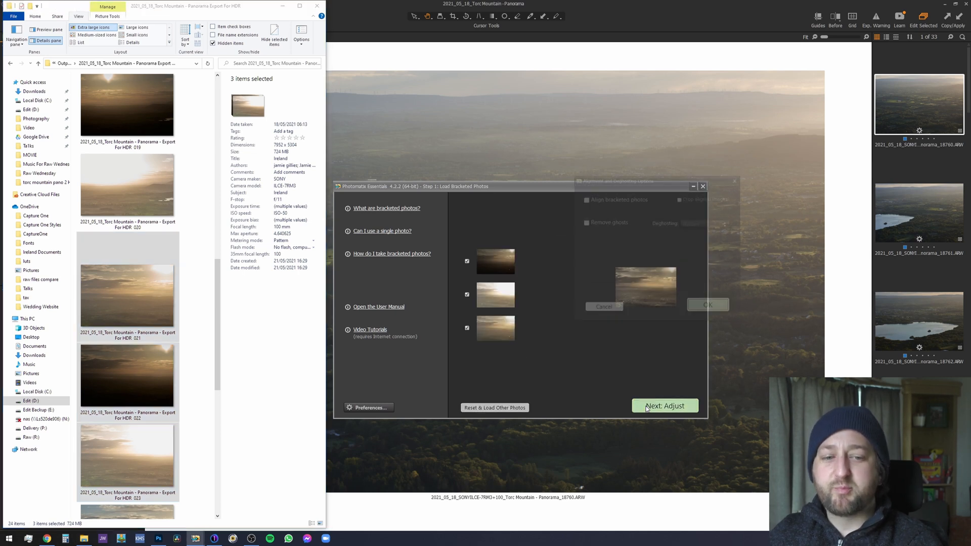
left_click(718, 309)
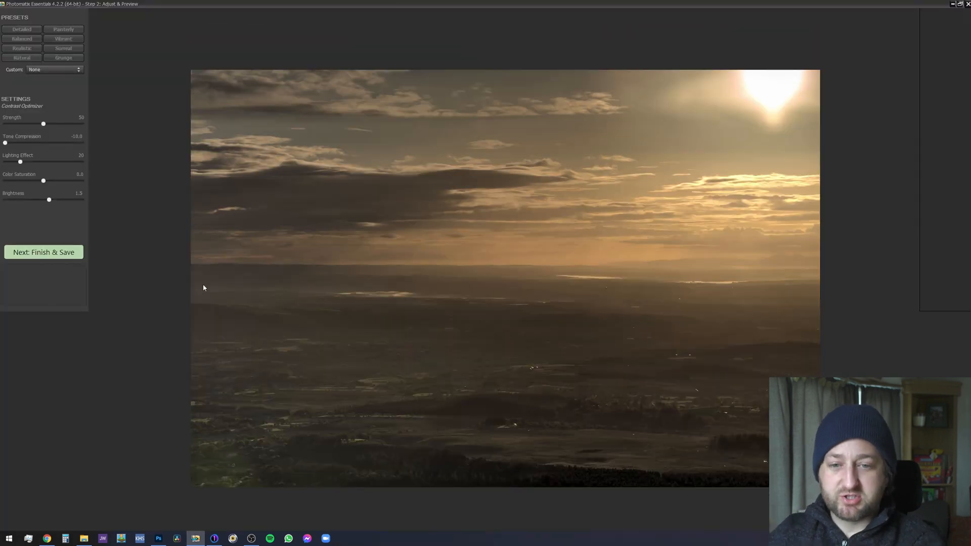
left_click(44, 252)
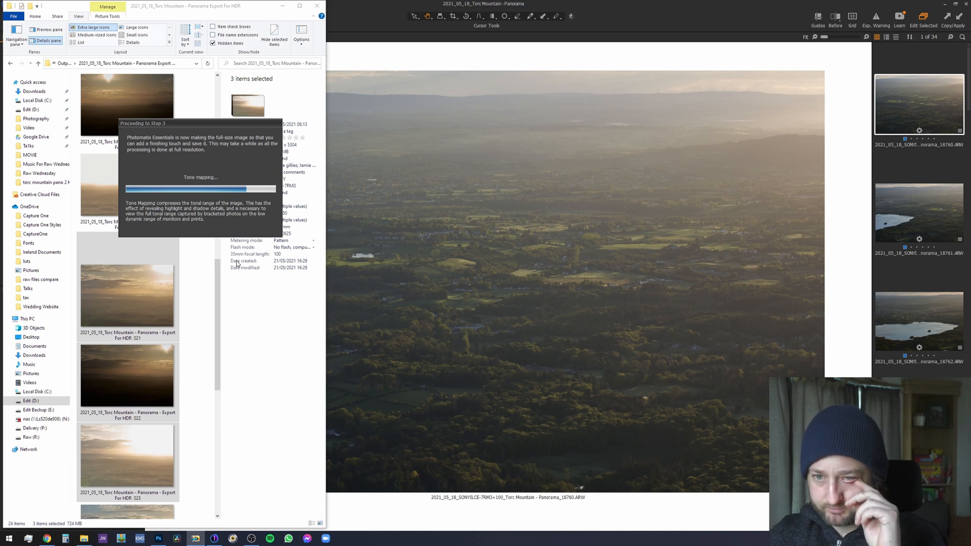
left_click_drag(217, 335, 218, 394)
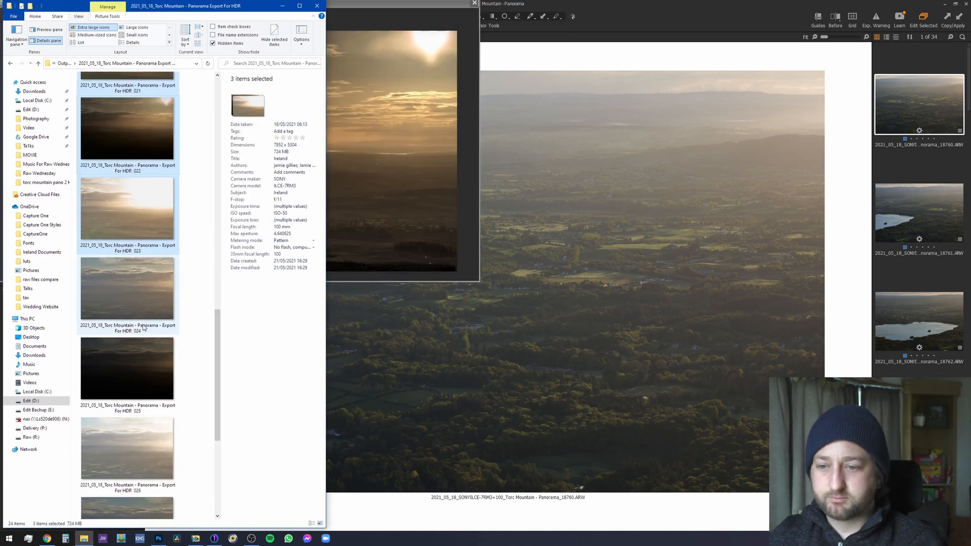
left_click(136, 438, "shift")
- Save the full-size merge of frames 021 to 023 as a 16-bit TIFF in the "torc mountain pano 2 HDR" folder
left_click(402, 7)
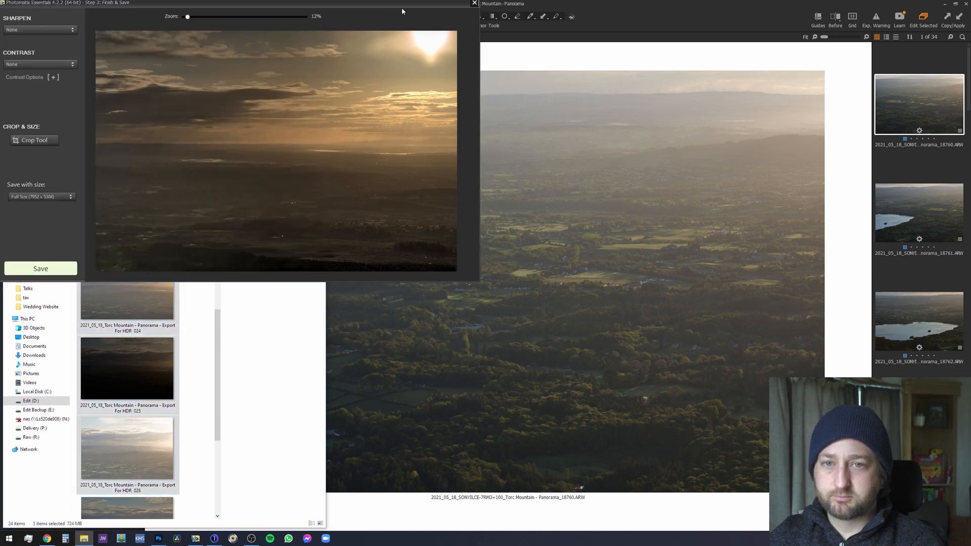
left_click(49, 271)
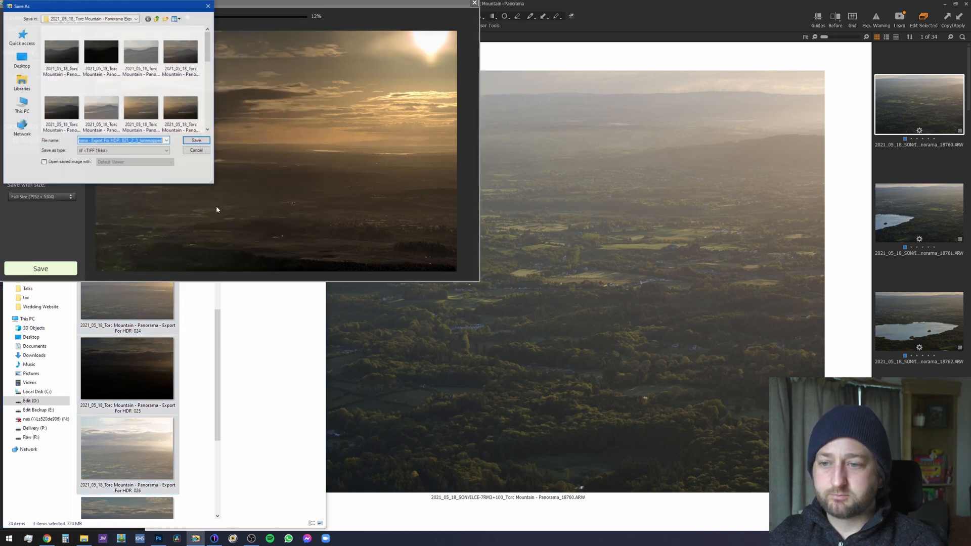
left_click(157, 19)
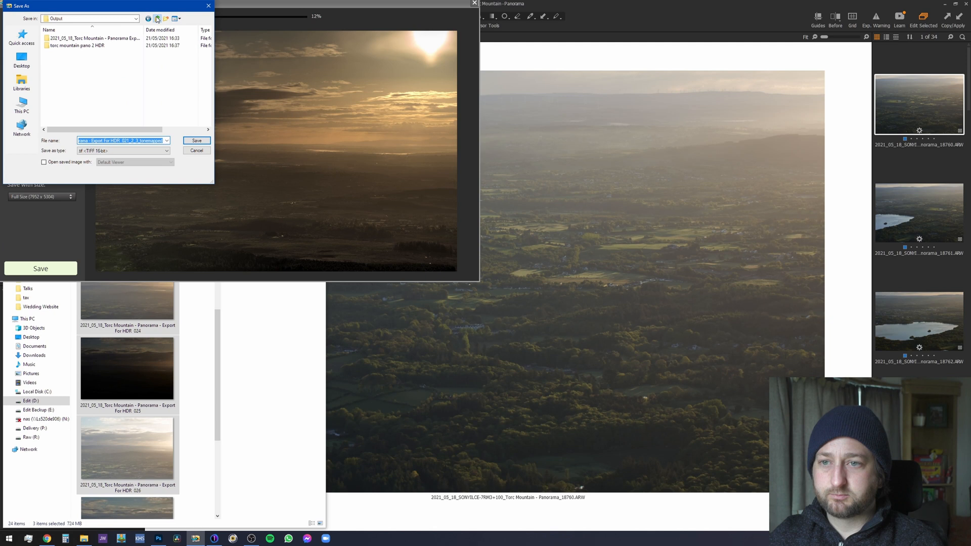
double_click(81, 45)
left_click(197, 140)
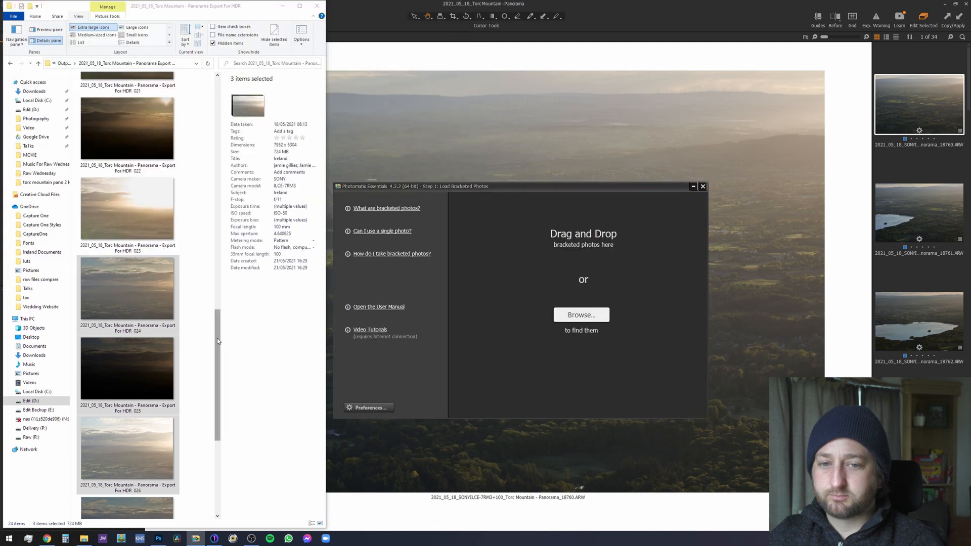
- Load frames 024 to 026 into Photomatix Essentials and merge them with the existing settings, without alignment or ghost removal
left_click_drag(217, 338, 217, 357)
left_click_drag(162, 337, 581, 311)
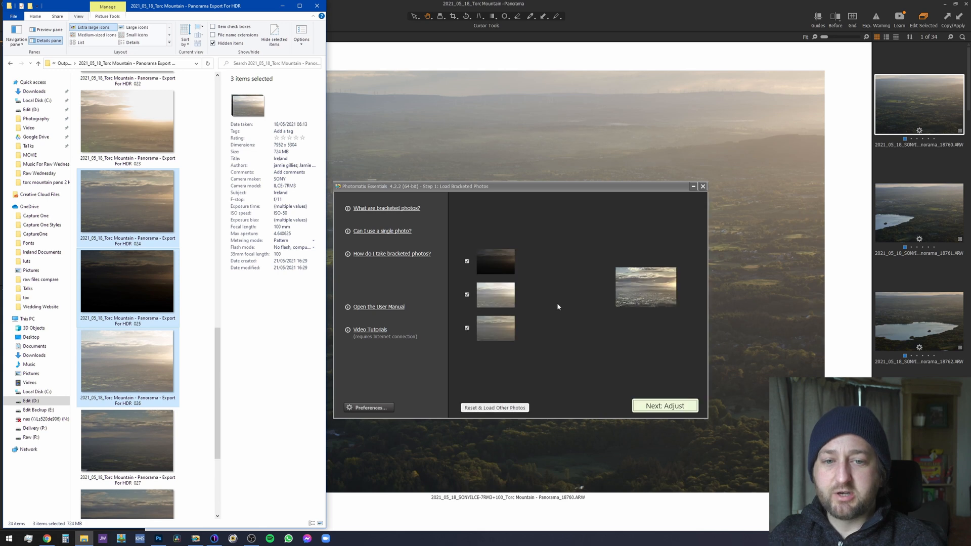
left_click(666, 405)
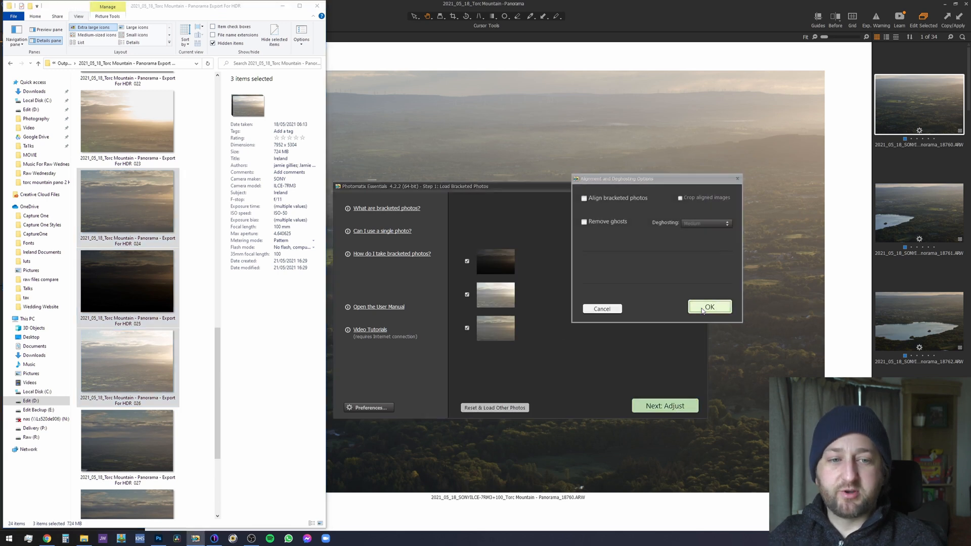
left_click(705, 309)
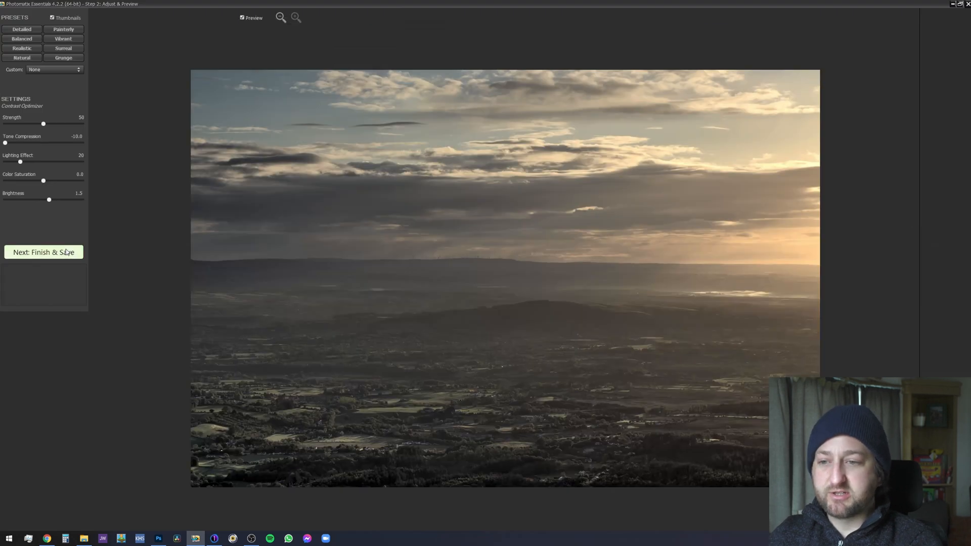
left_click(66, 252)
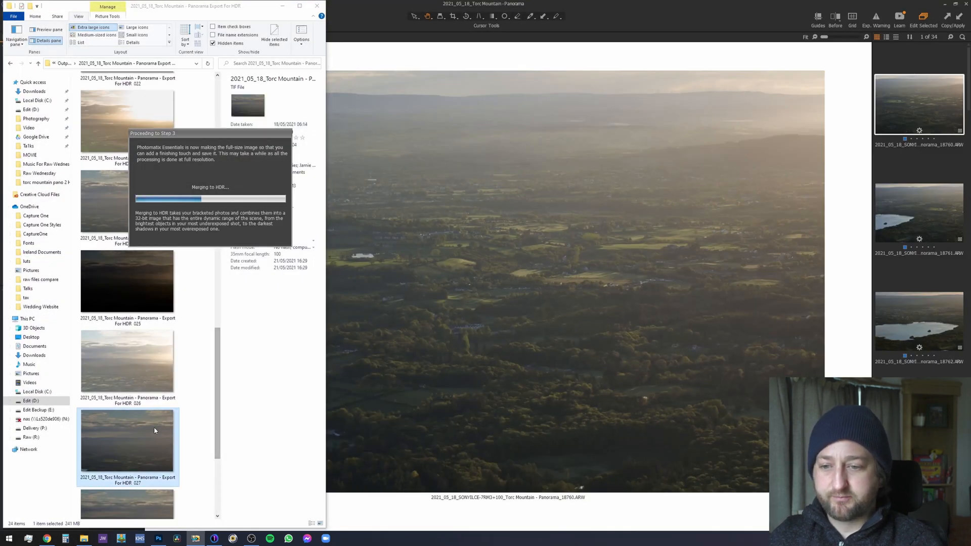
- Select bracketed frames 027 to 029 in the HDR export folder
left_click(177, 418)
scroll(152, 410, "down", 3)
left_click(126, 406, "shift")
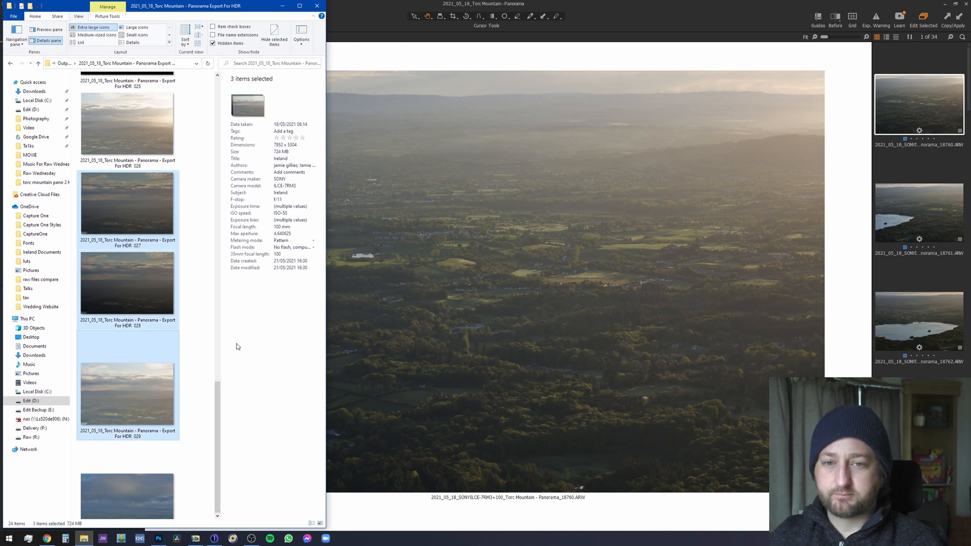
- Save the full-size merge of frames 024 to 026 as a 16-bit TIFF in the "torc mountain pano 2 HDR" folder
left_click(195, 538)
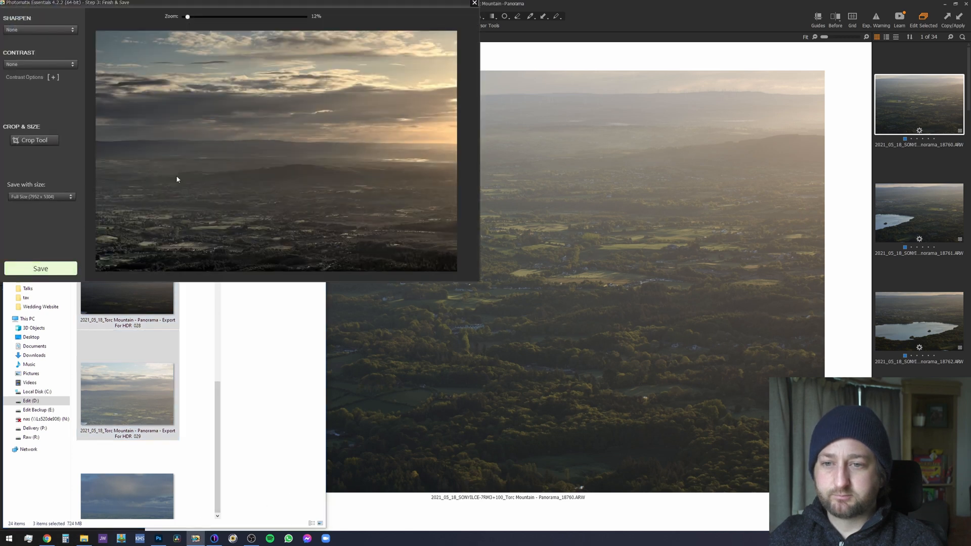
left_click(45, 268)
left_click(156, 20)
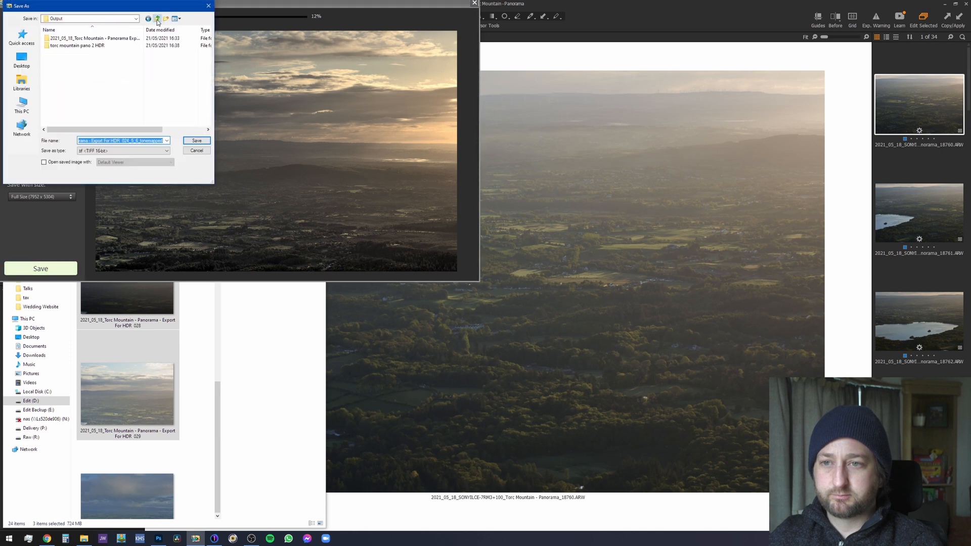
double_click(98, 47)
left_click(196, 141)
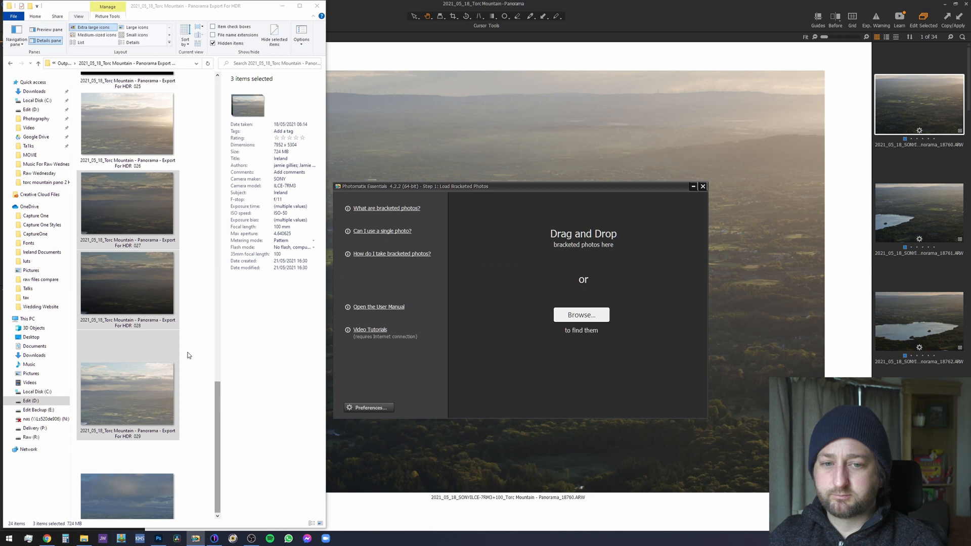
- Load frames 027 to 029 into Photomatix Essentials and merge them with the existing settings, without alignment or ghost removal
left_click_drag(129, 289, 582, 253)
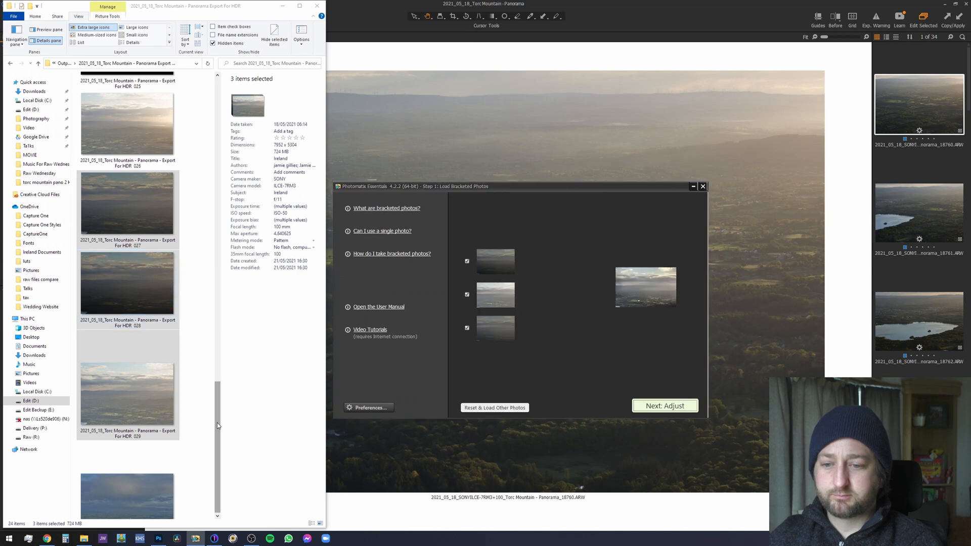
scroll(172, 448, "down", 3)
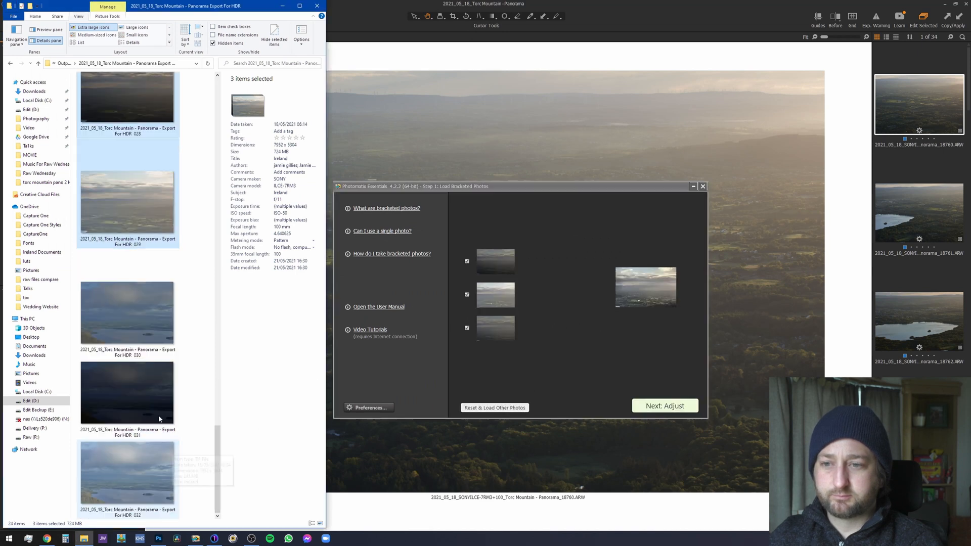
left_click(658, 404)
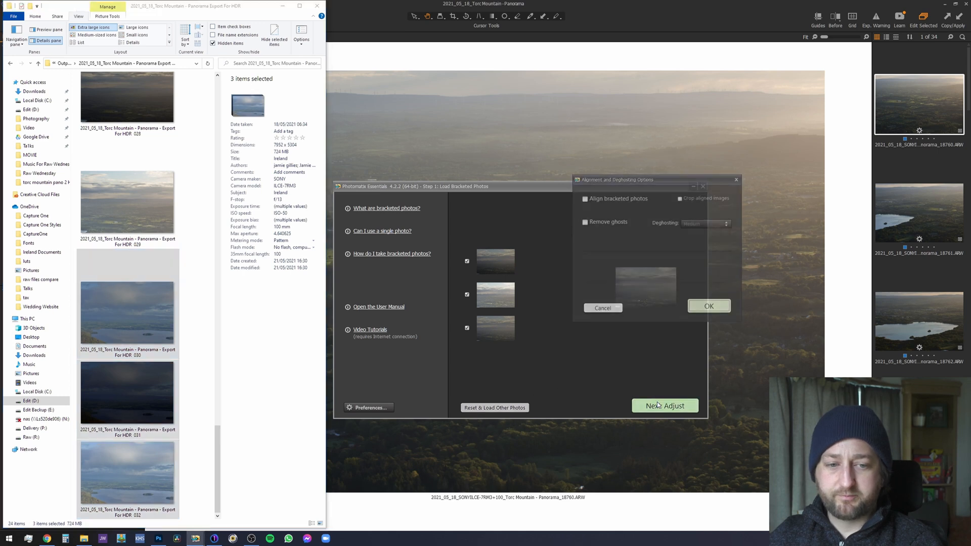
left_click(709, 306)
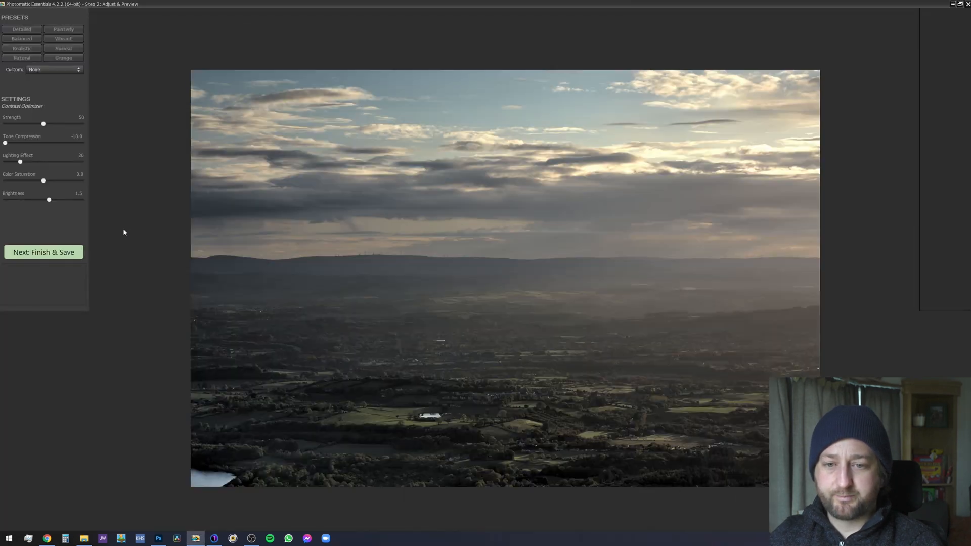
left_click(44, 251)
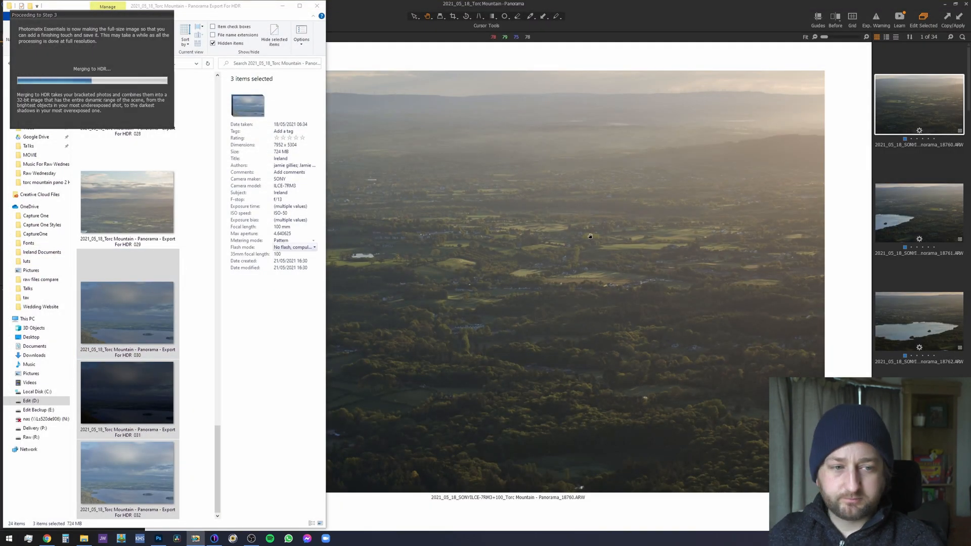
- Switch to Capture One and examine the stitched Torc Mountain Pano1.png, including a close-up of the lake islands
left_click(935, 71)
scroll(913, 168, "down", 4)
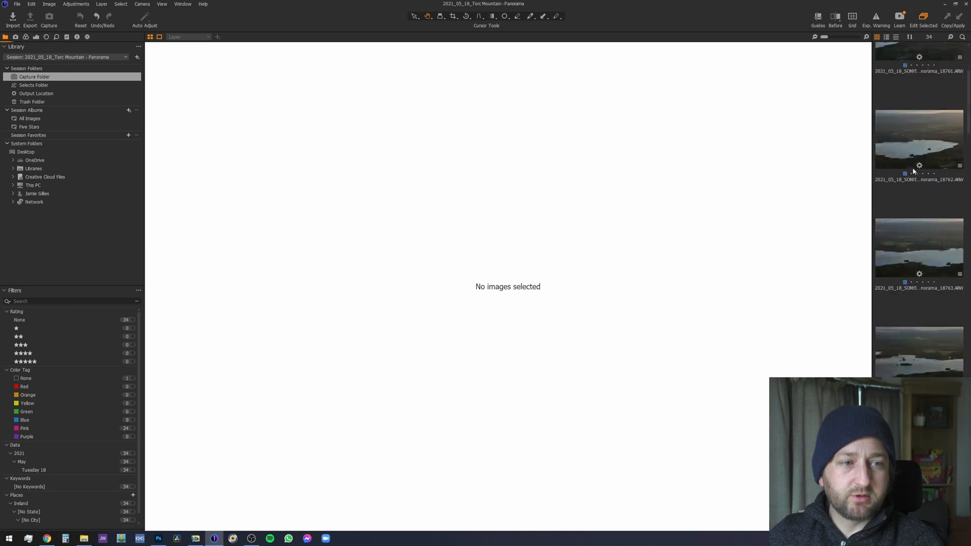
scroll(962, 317, "down", 20)
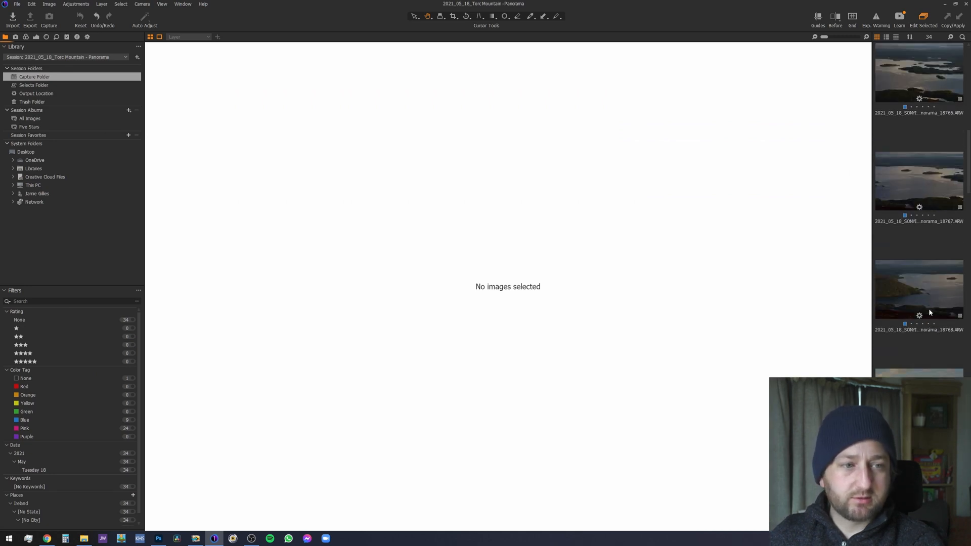
scroll(930, 312, "down", 7)
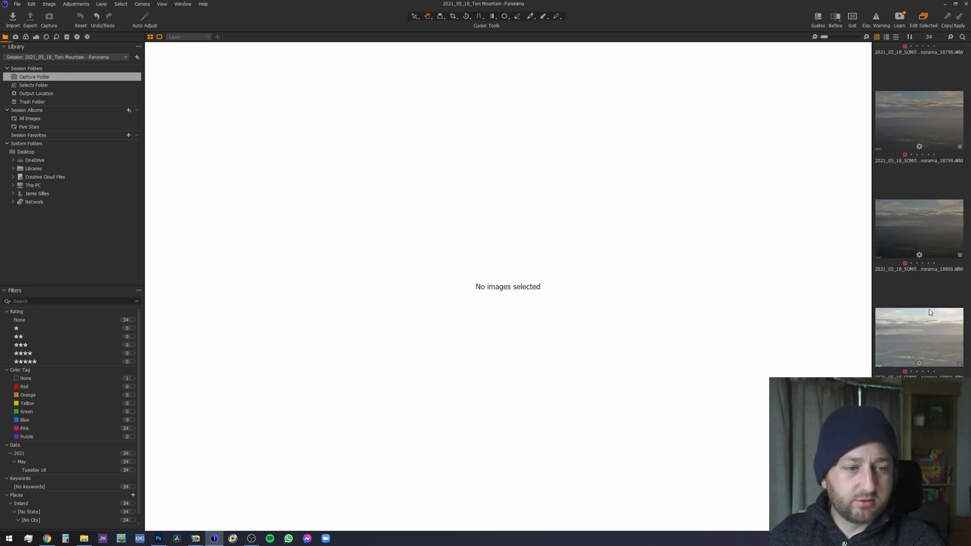
left_click(919, 480)
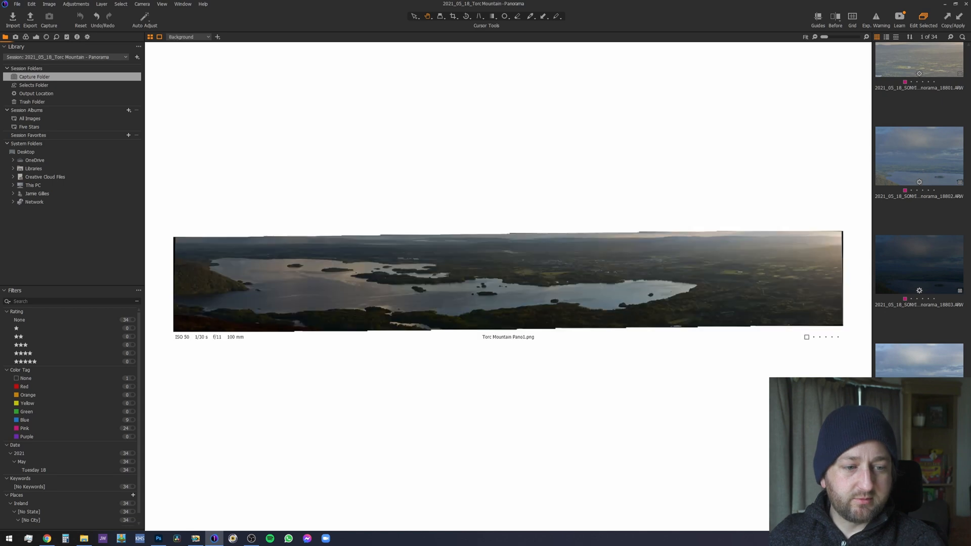
left_click(534, 305)
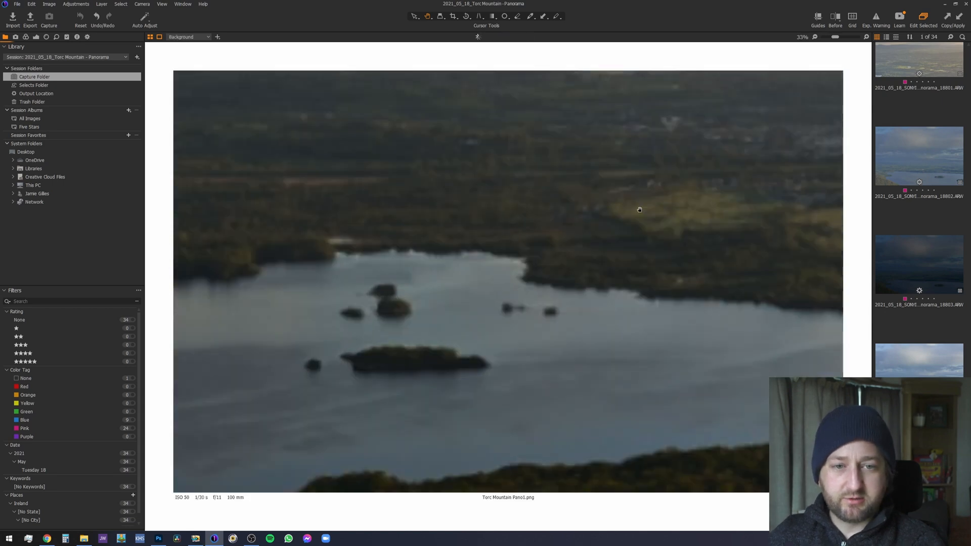
left_click(556, 247)
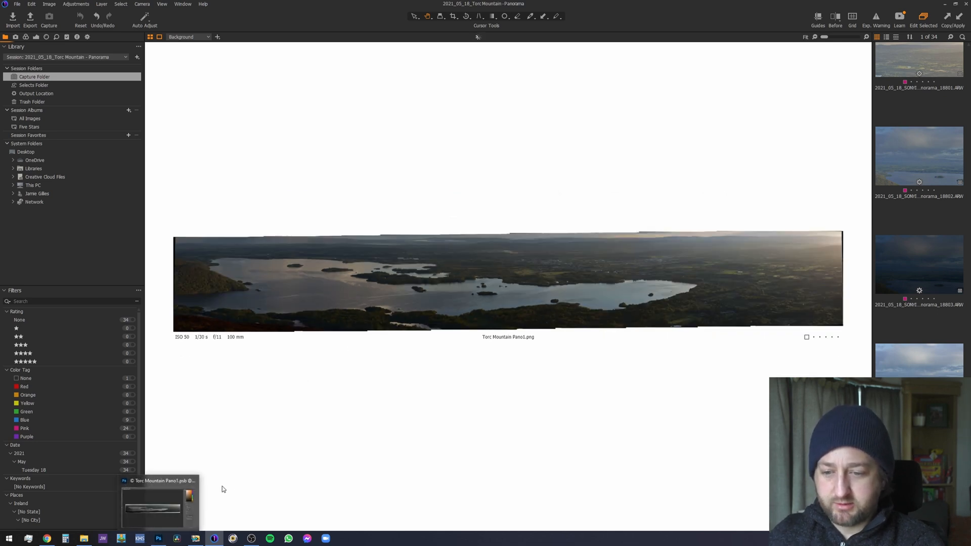
- Return to Photomatix Essentials and save the merge of frames 027 to 029 as a 16-bit TIFF in the "torc mountain pano 2 HDR" folder
left_click(196, 537)
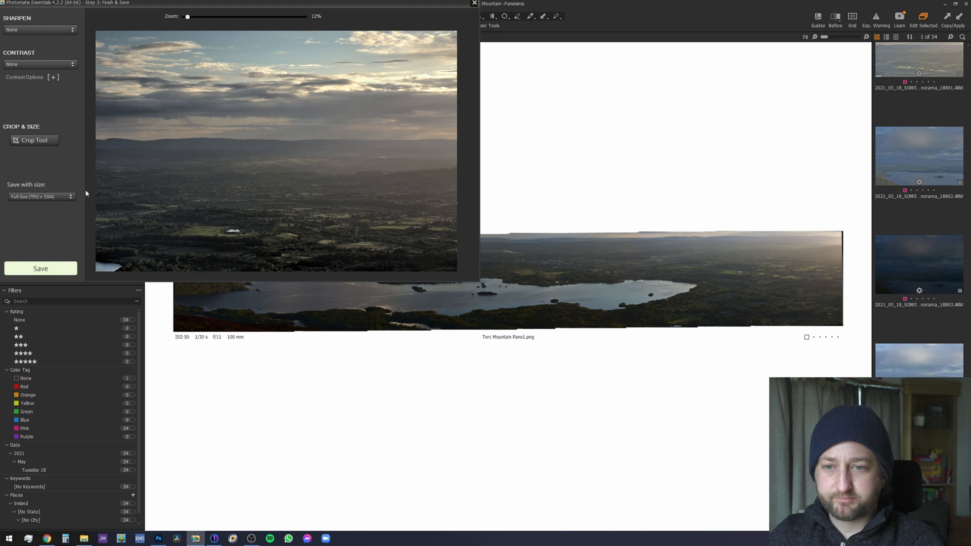
left_click(63, 268)
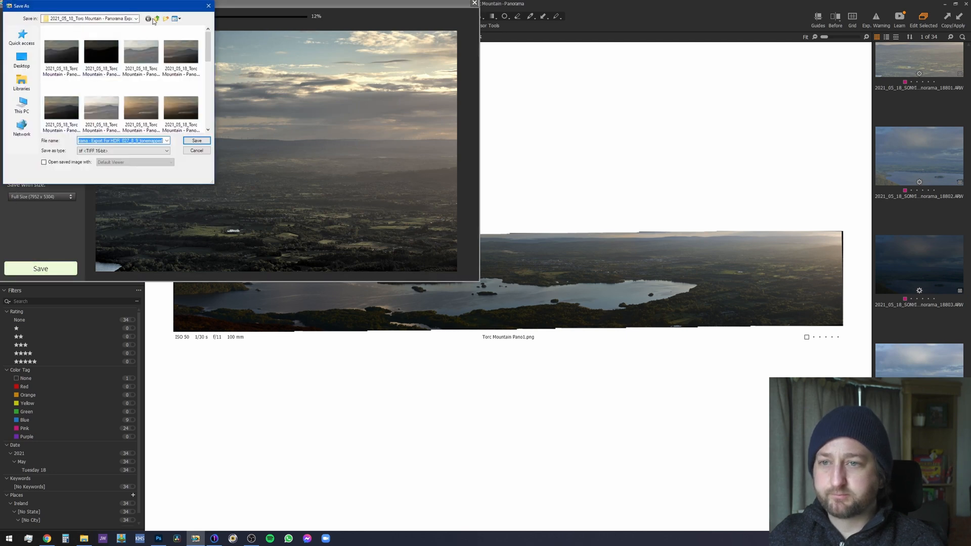
left_click(156, 19)
double_click(82, 45)
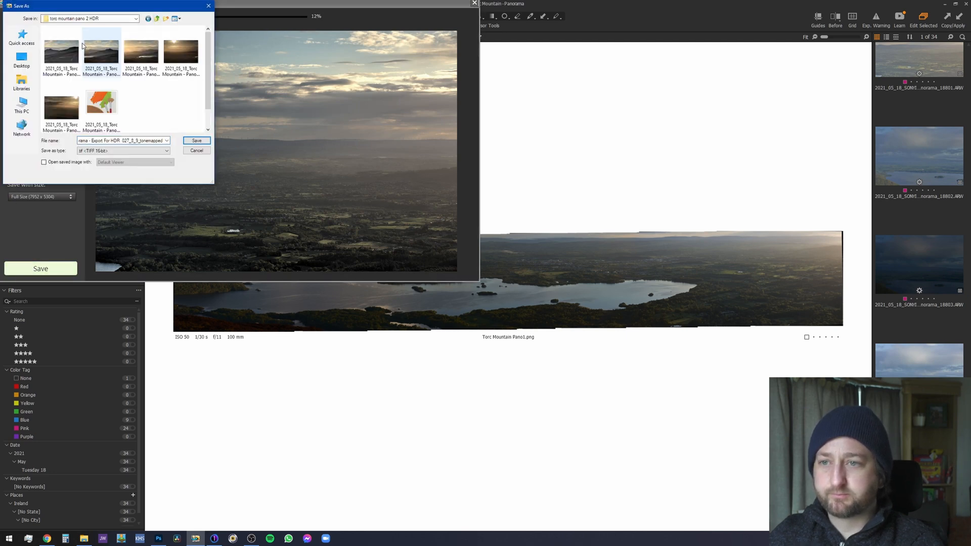
left_click(197, 141)
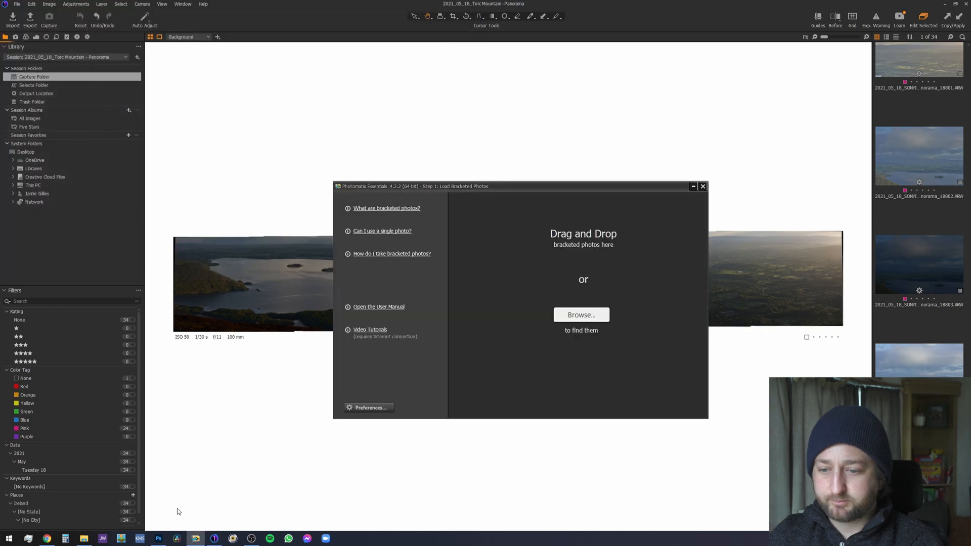
- Load frames 030 to 032 into Photomatix Essentials and merge them with the existing settings, without alignment or ghost removal
left_click(84, 539)
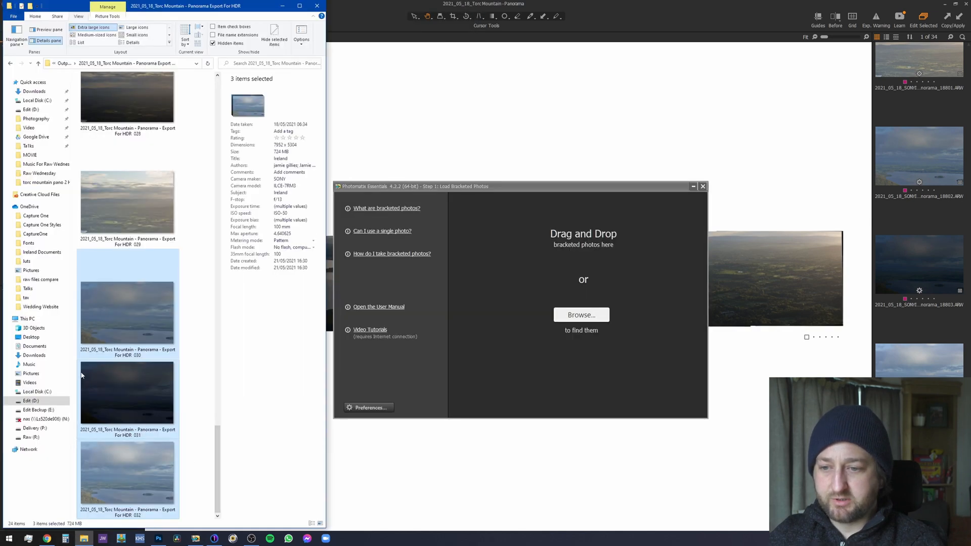
left_click_drag(518, 319, 586, 318)
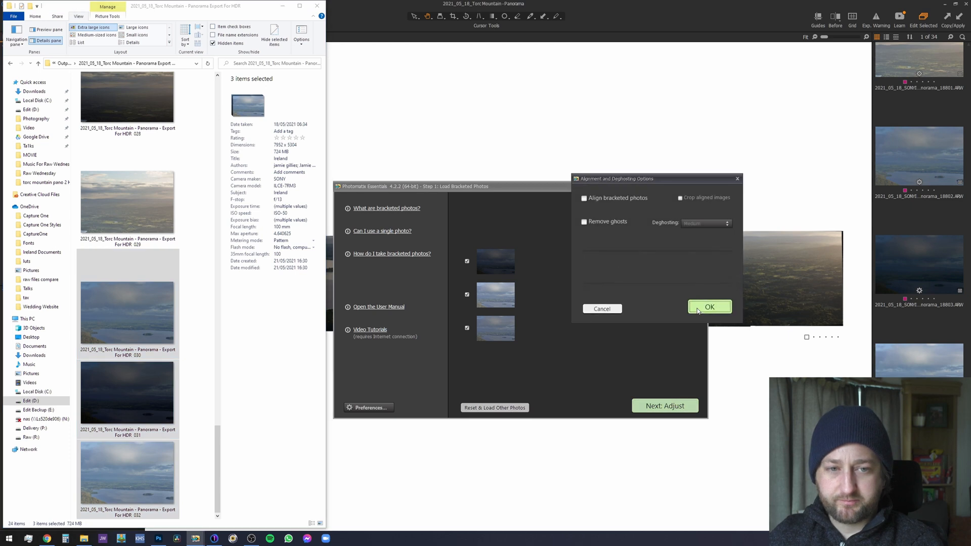
left_click(708, 307)
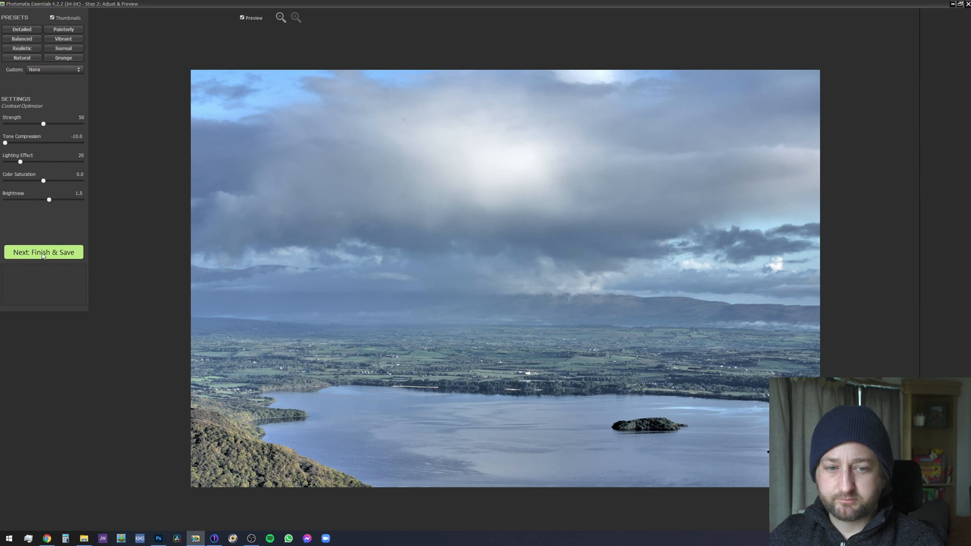
left_click(43, 253)
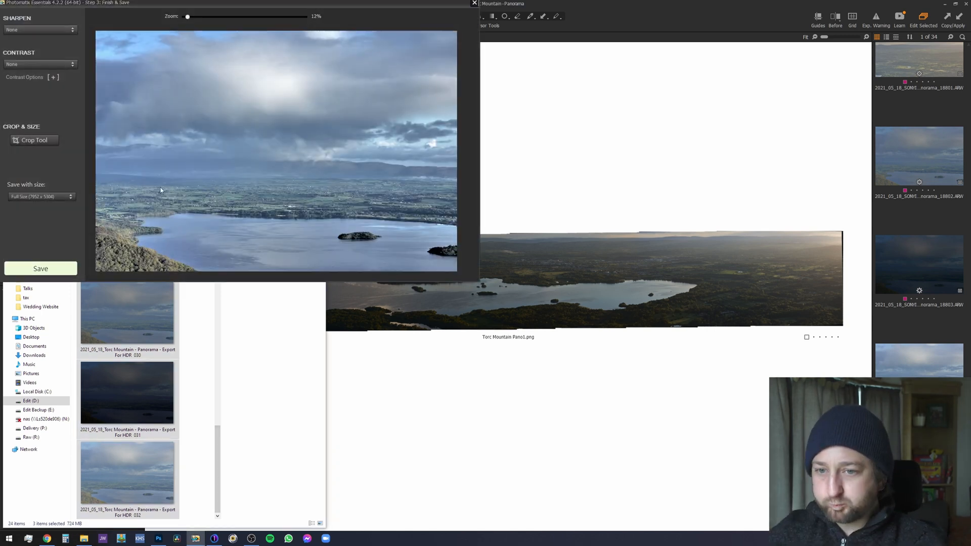
- Save the merge of frames 030 to 032 as a 16-bit TIFF in the "torc mountain pano 2 HDR" folder, and close Photomatix Essentials
left_click(52, 265)
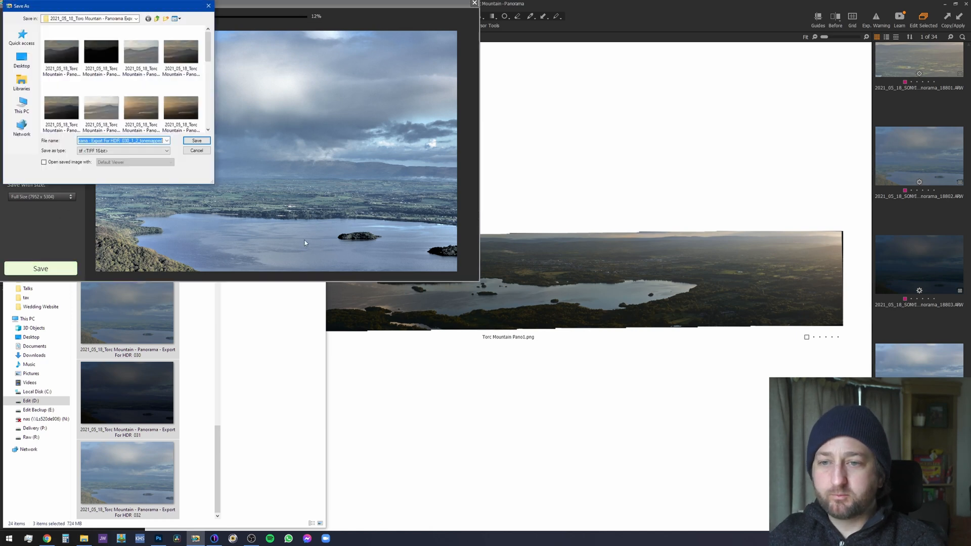
left_click(156, 18)
double_click(96, 45)
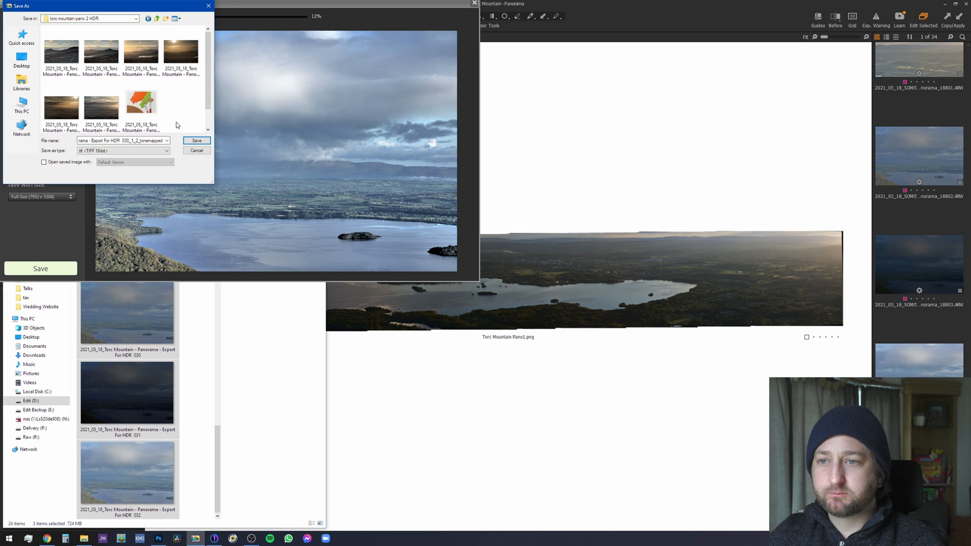
left_click(197, 140)
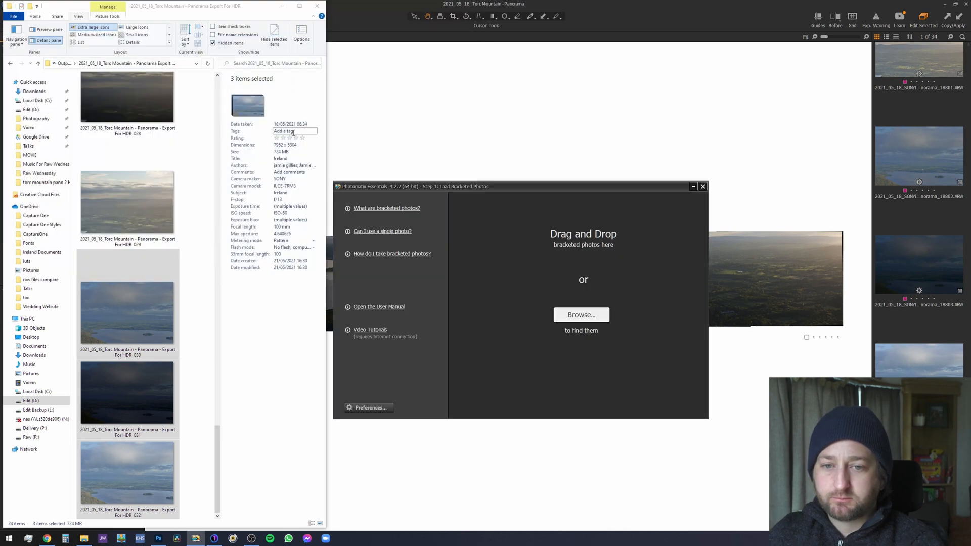
left_click(702, 188)
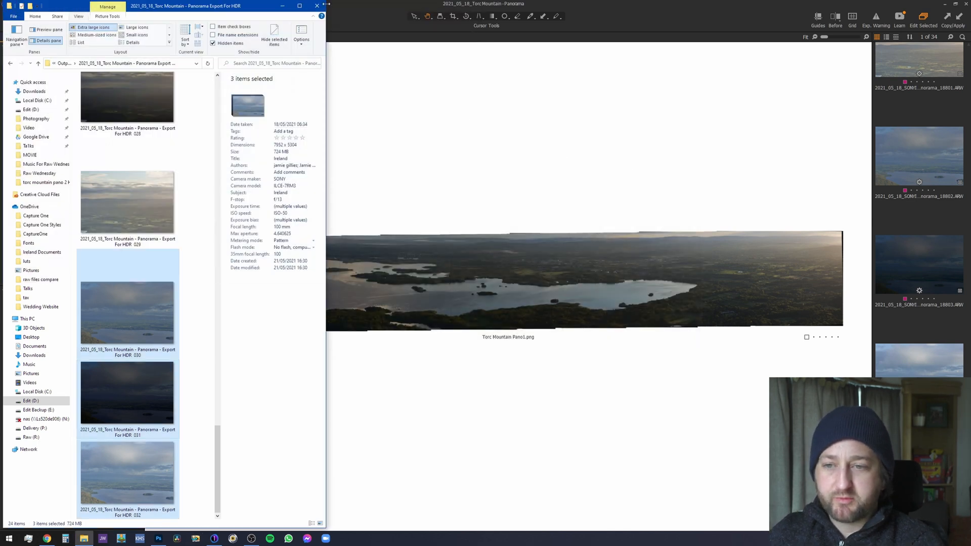
left_click(283, 6)
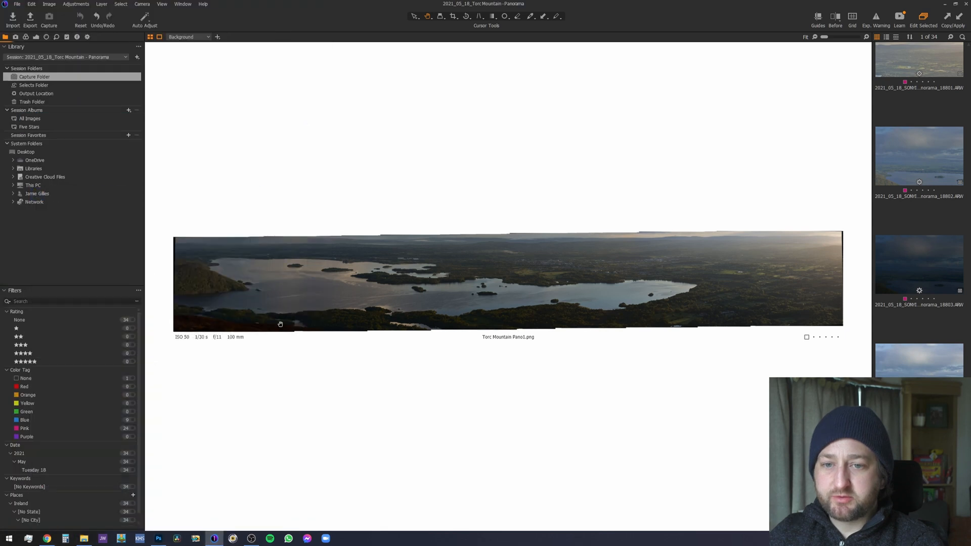
- Switch to Photoshop and close Torc Mountain Pano1.psb without saving its changes
left_click(158, 539)
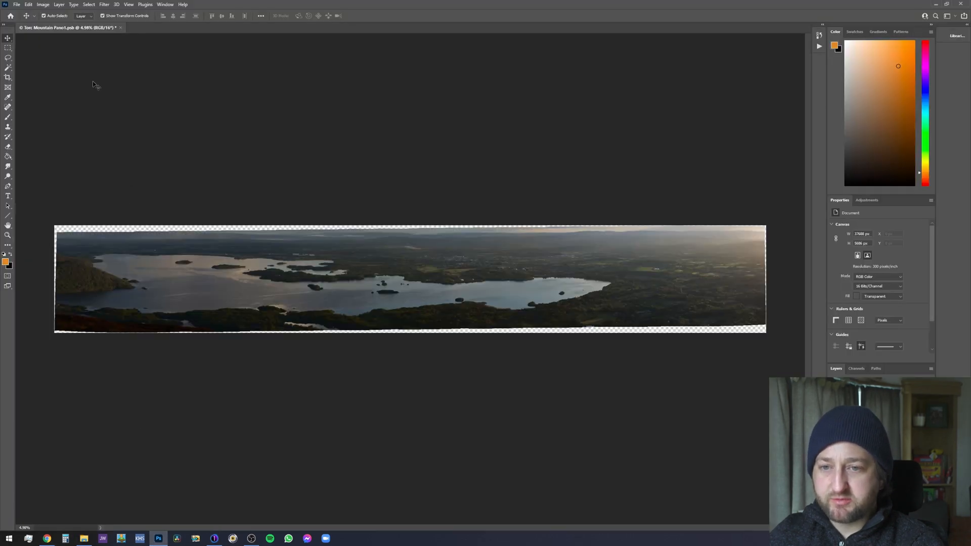
left_click(121, 27)
left_click(482, 195)
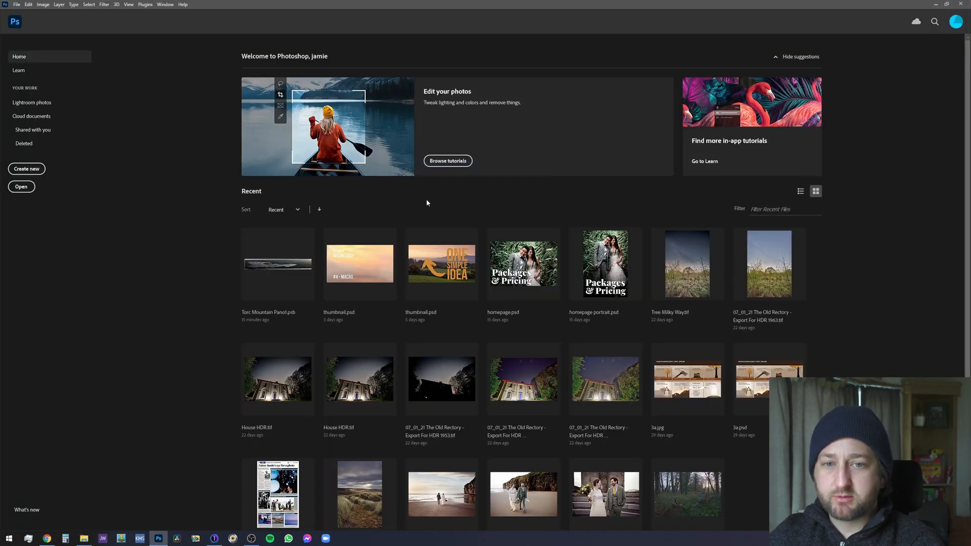
- Start a Photomerge and browse for its source files in the "2021_05_18_Torc Mountain - Panorama" session folder
left_click(18, 6)
mouse_move(52, 197)
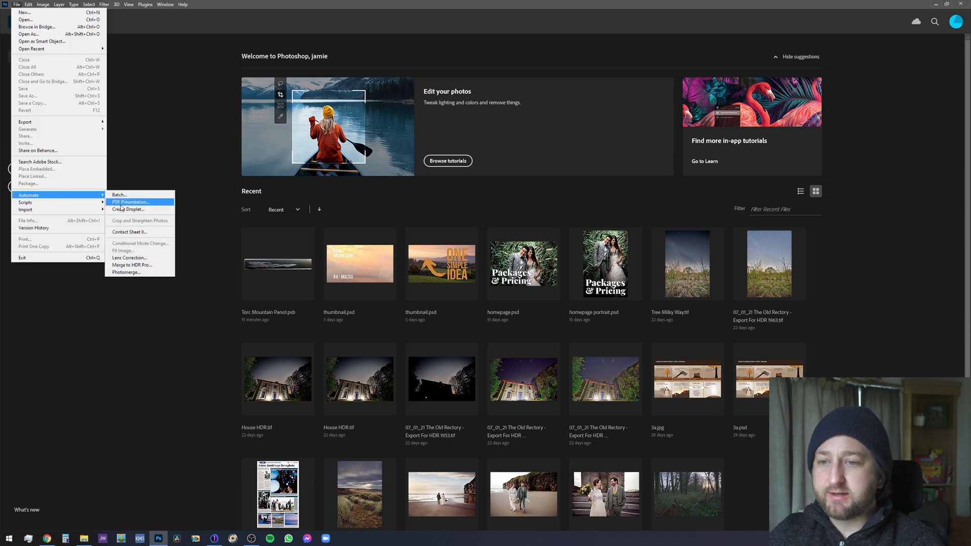
left_click(129, 276)
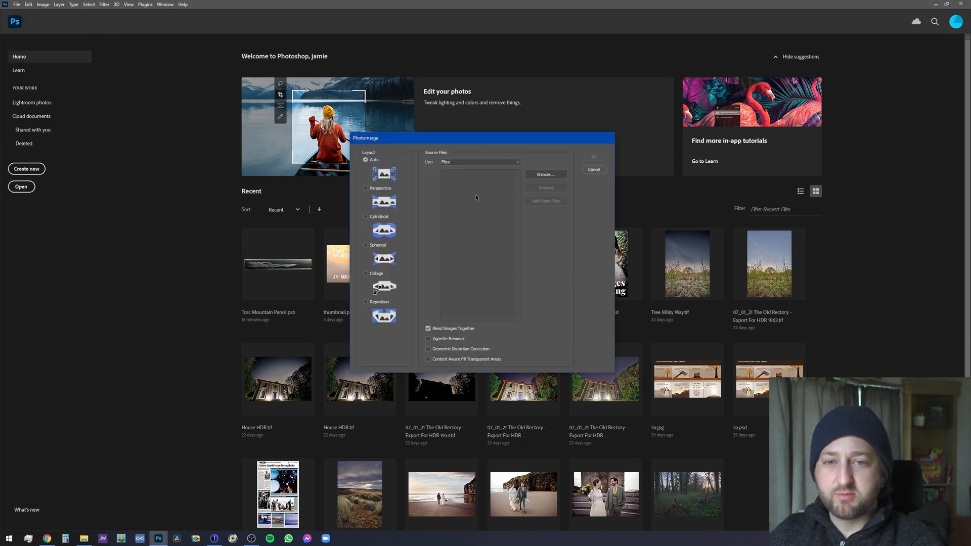
left_click(552, 178)
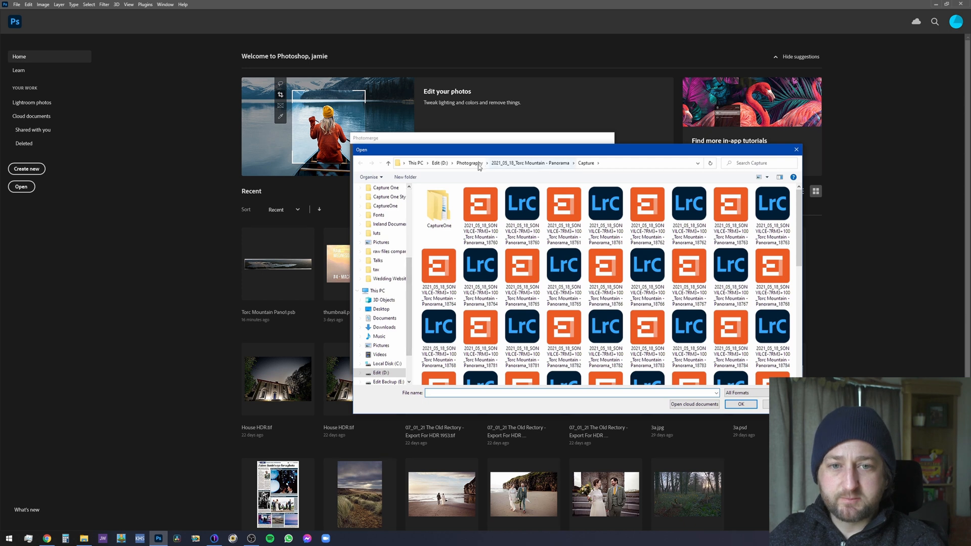
left_click(530, 163)
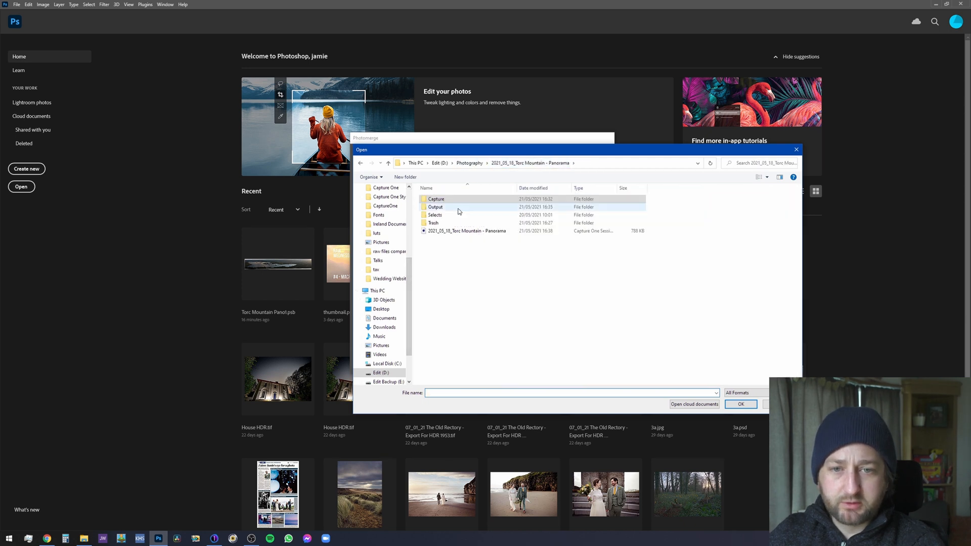
- Load all eight tonemapped images from Output's torc mountain pano 2 HDR folder into Photomerge and merge them using the Auto layout
double_click(459, 209)
double_click(459, 208)
left_click(457, 211)
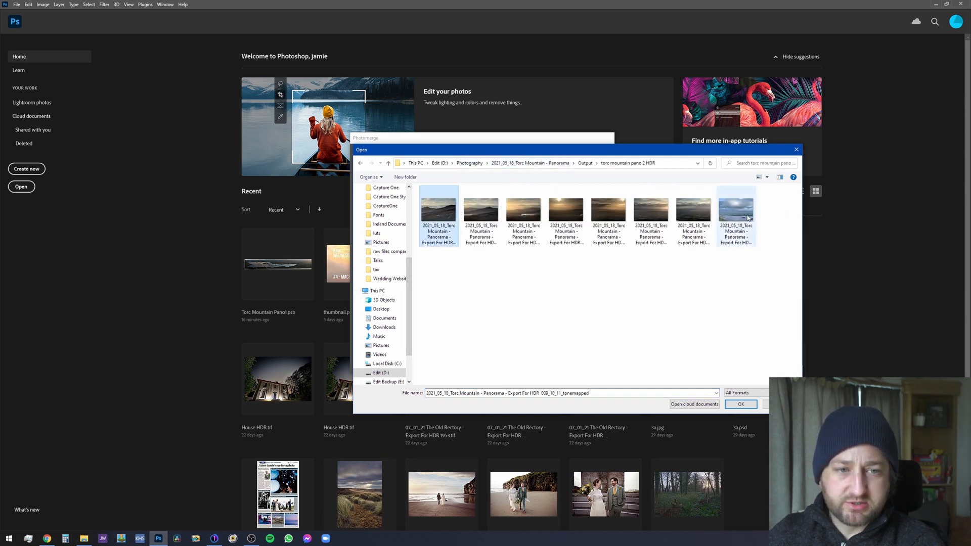
left_click(749, 218, "shift")
left_click(741, 404)
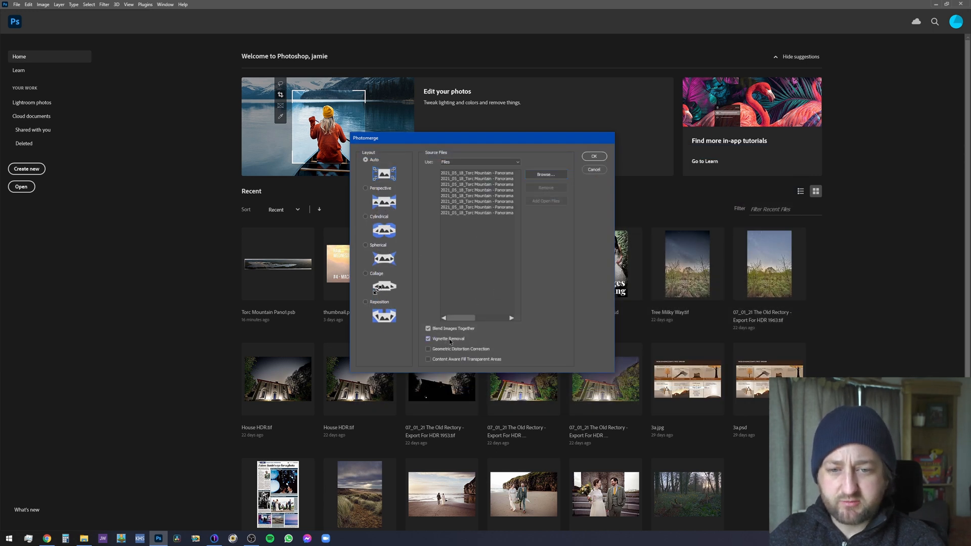
left_click(595, 158)
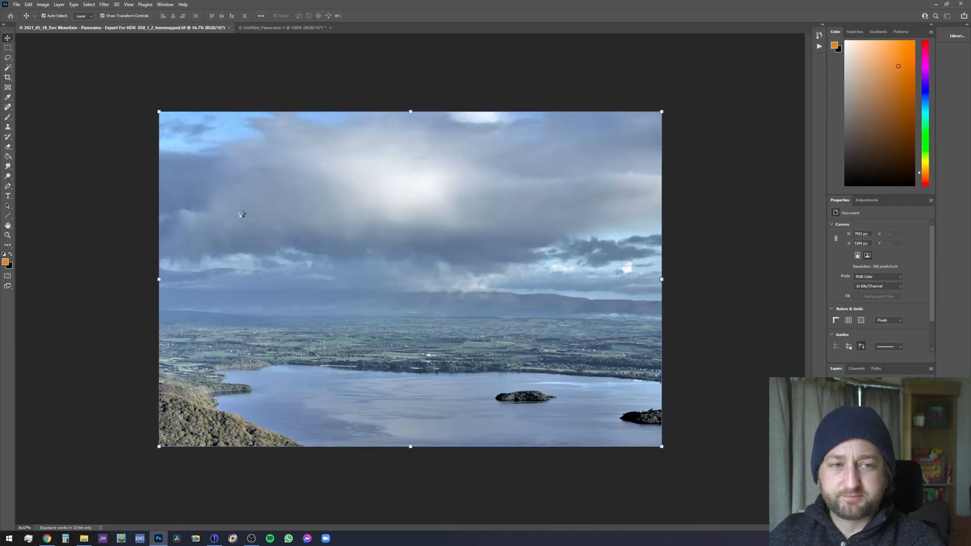
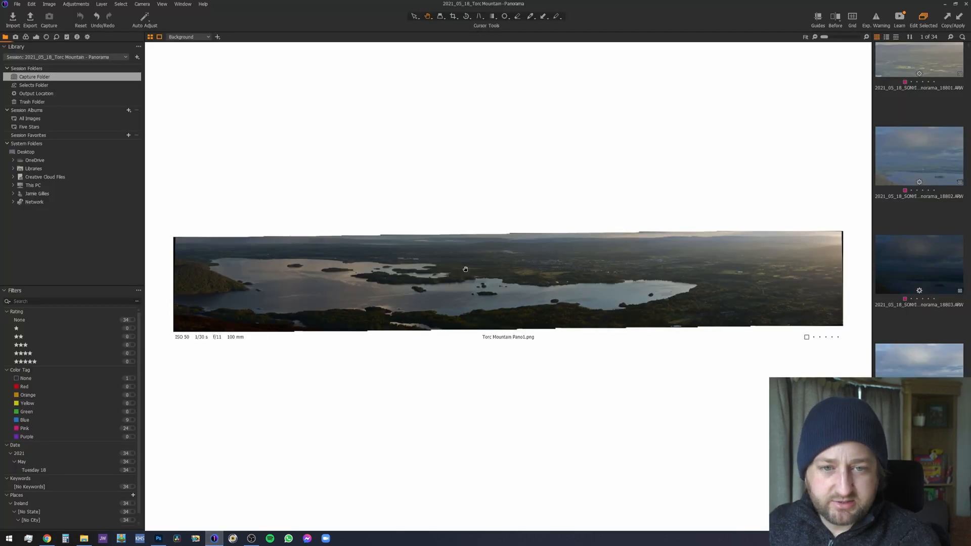
- In Capture One, crop Torc Mountain Pano1.png at a 1x3 aspect ratio around the lake and town, about 50 by 17 in
left_click(455, 19)
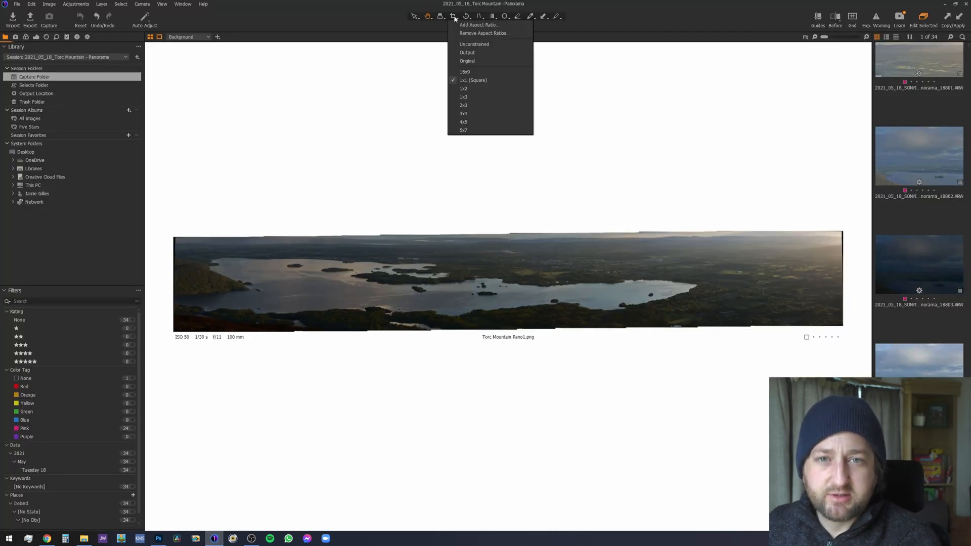
left_click(471, 98)
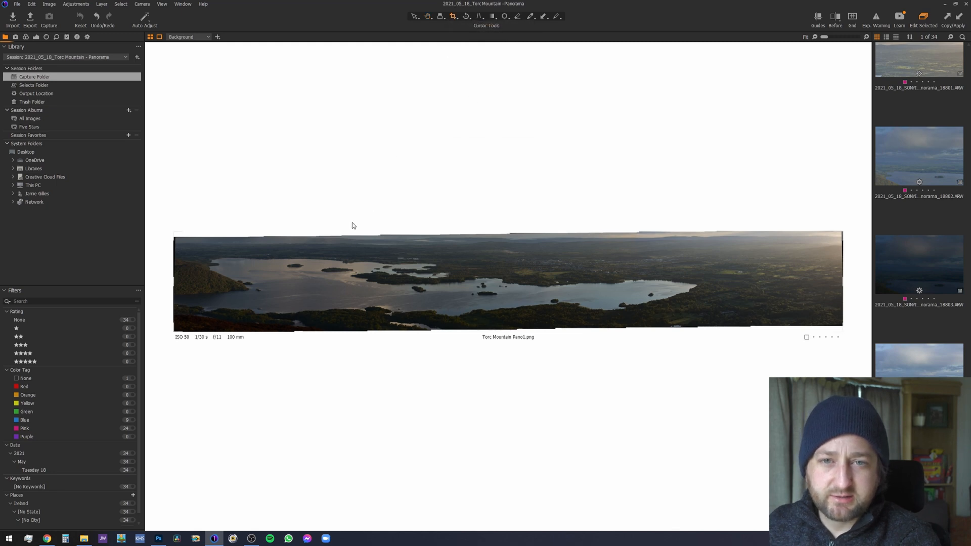
left_click_drag(174, 233, 198, 246)
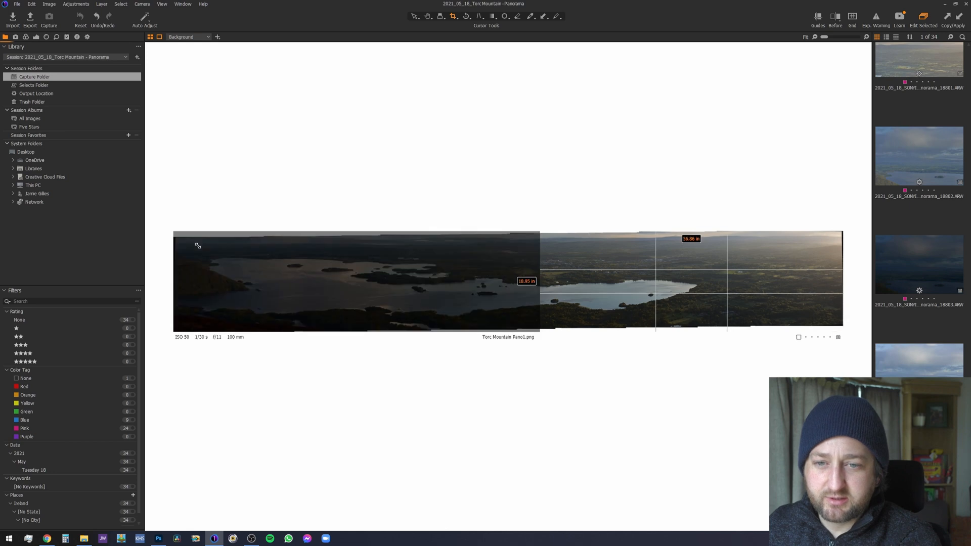
left_click_drag(658, 254, 534, 262)
left_click_drag(667, 233, 666, 266)
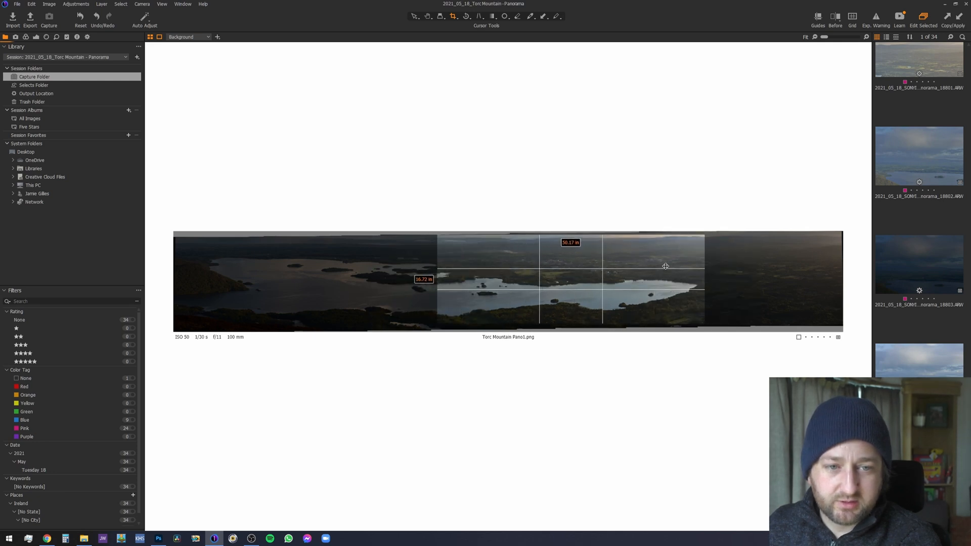
key("h")
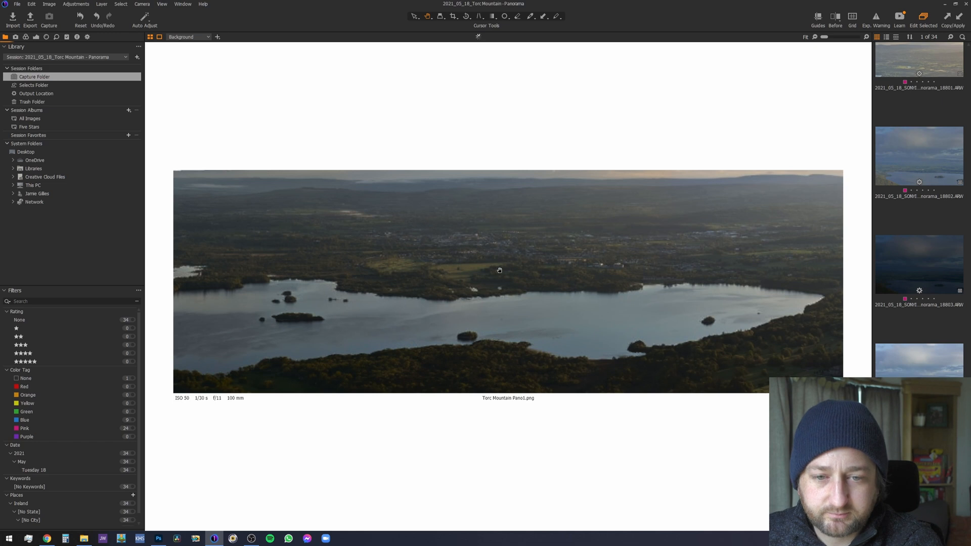
- Try to remove the dark dust spot from the lake surface above the small wooded island
scroll(500, 271, "up", 2)
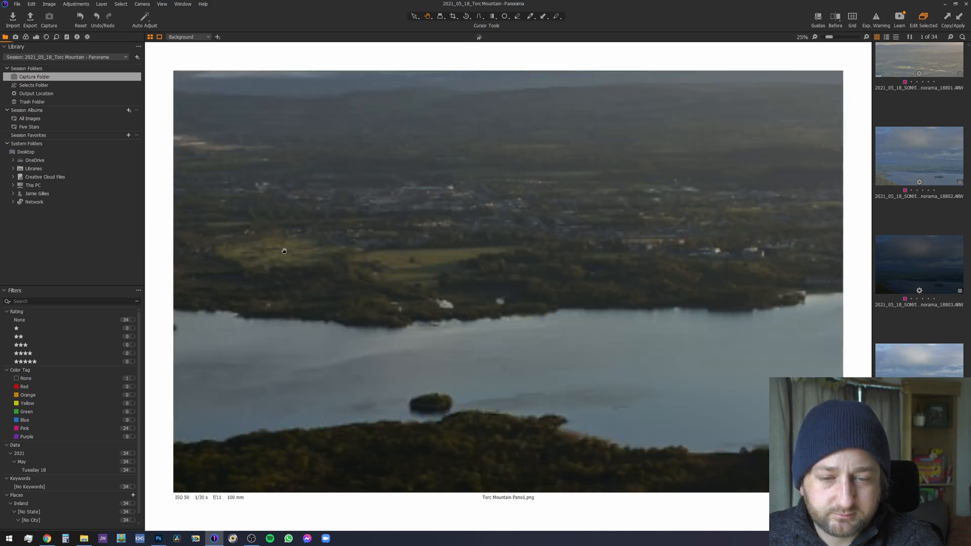
right_click(860, 278)
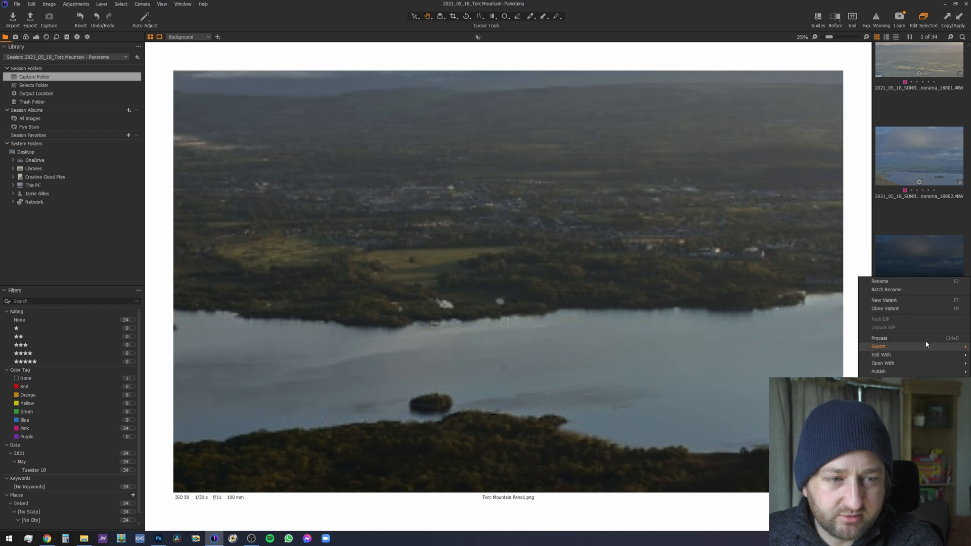
left_click(891, 445)
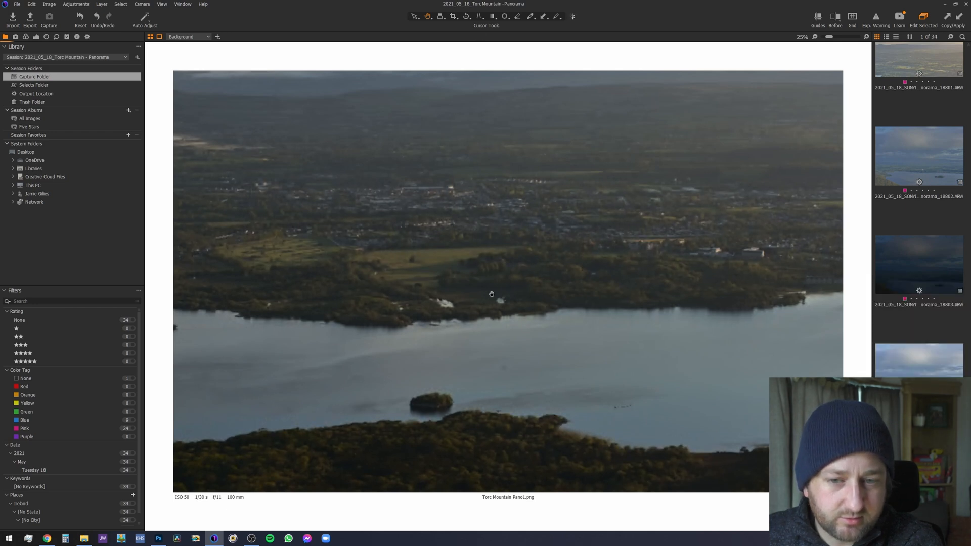
key("ctrl+0")
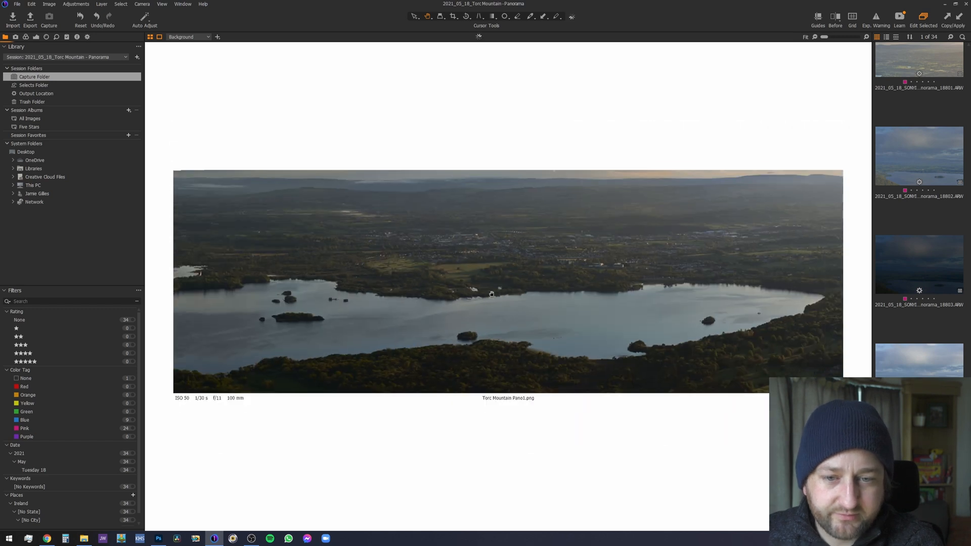
scroll(491, 294, "up", 2)
left_click_drag(307, 261, 483, 298)
scroll(709, 420, "up", 1)
key("o")
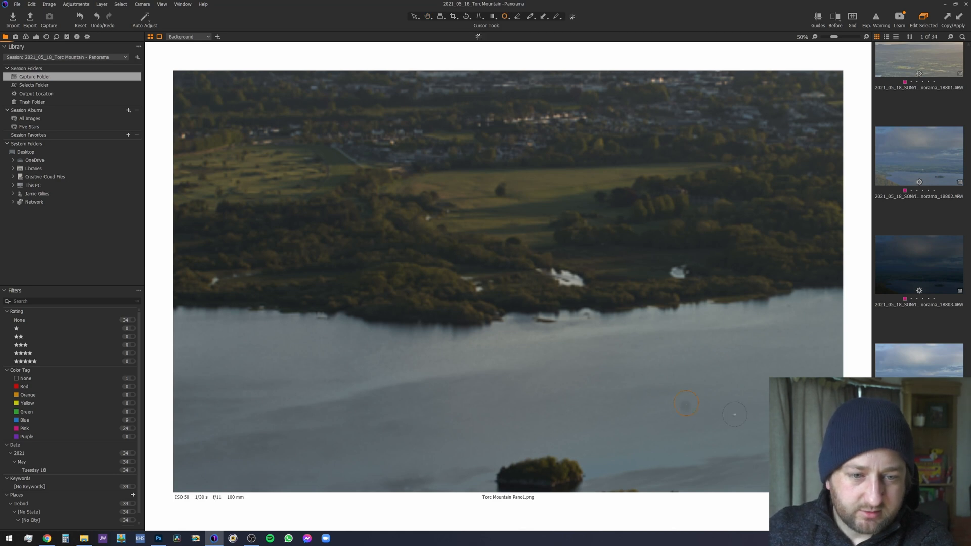
key("h")
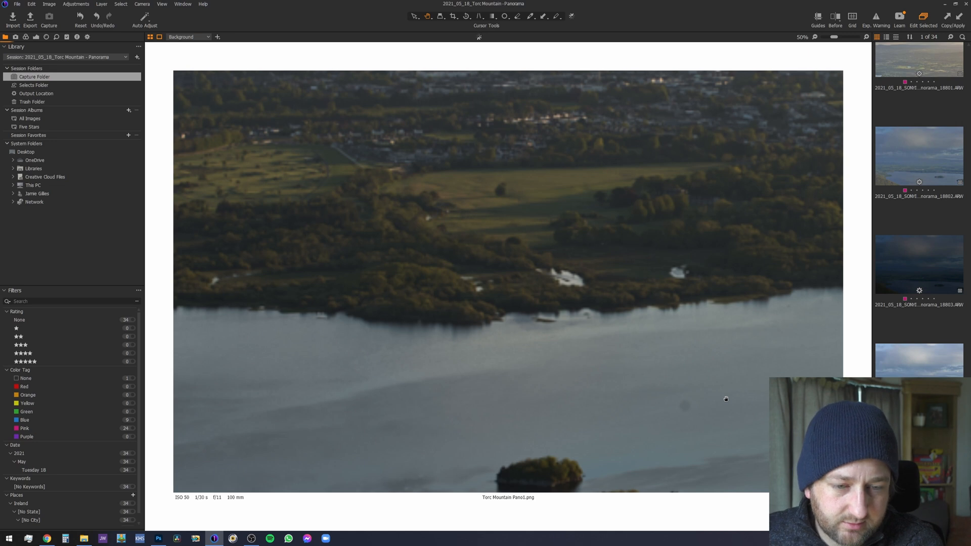
- Inspect the treated spot on the lake surface up close and refresh the panorama's preview
scroll(726, 400, "down", 2)
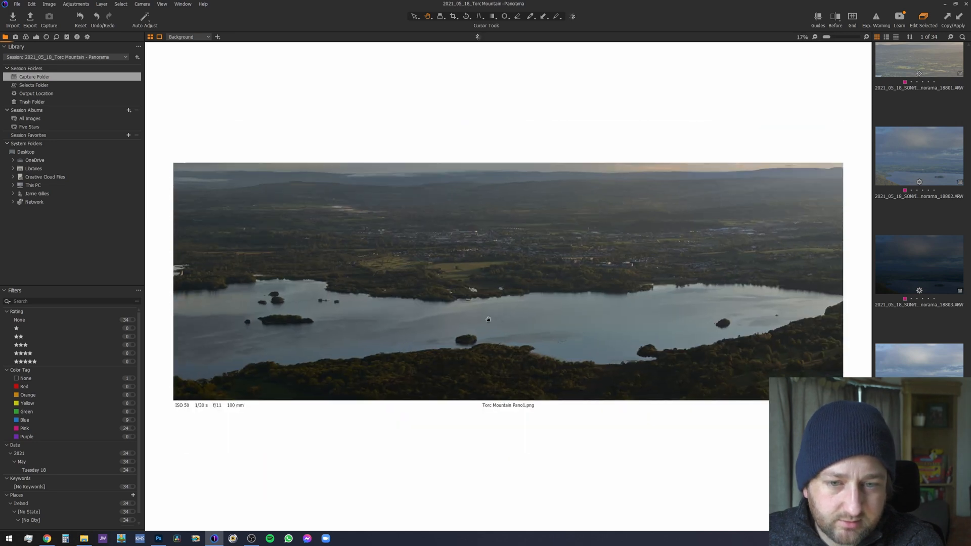
scroll(541, 388, "up", 2)
scroll(541, 387, "up", 1)
left_click_drag(515, 342, 515, 343)
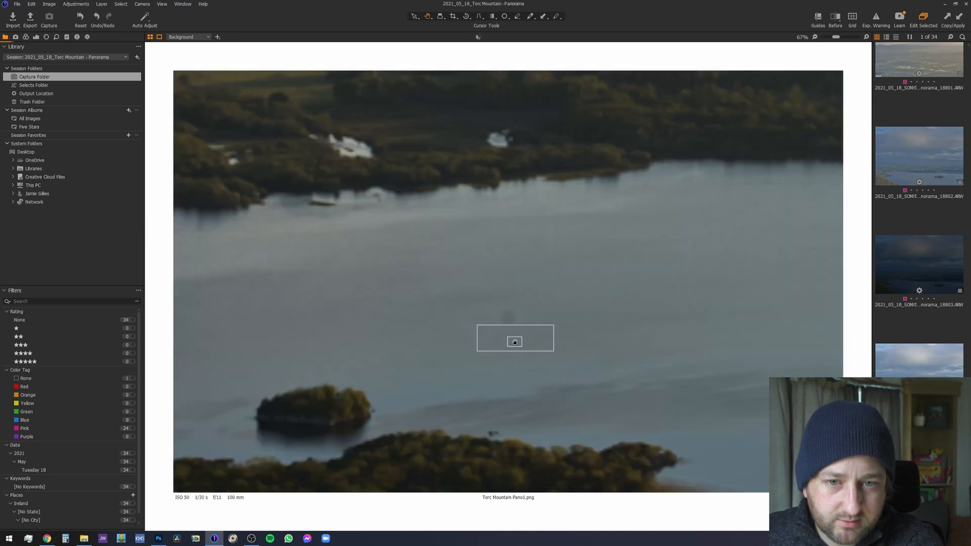
right_click(920, 476)
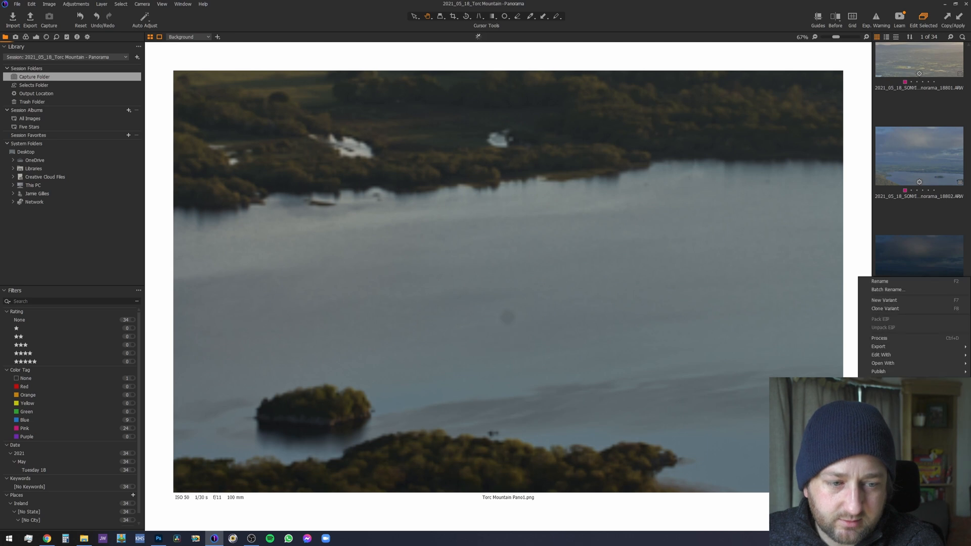
left_click(898, 460)
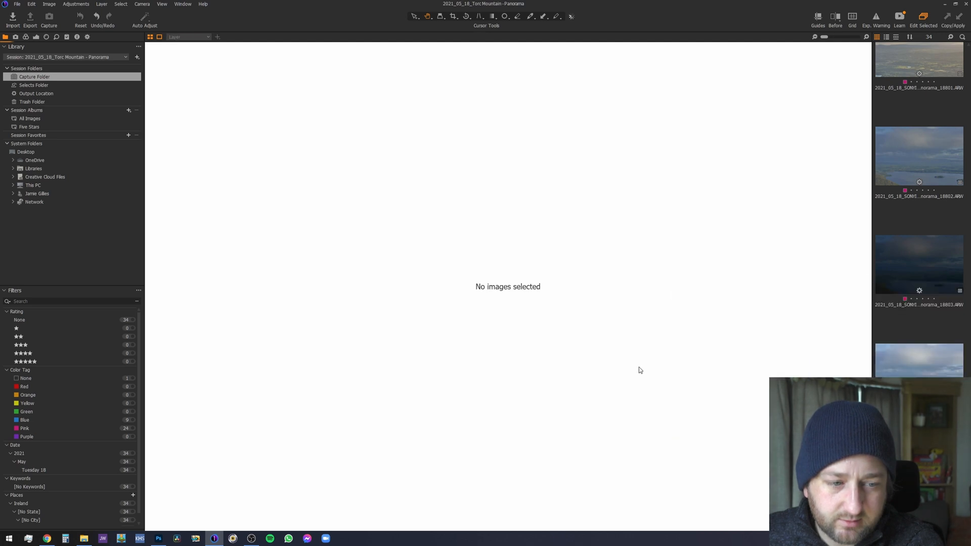
right_click(920, 476)
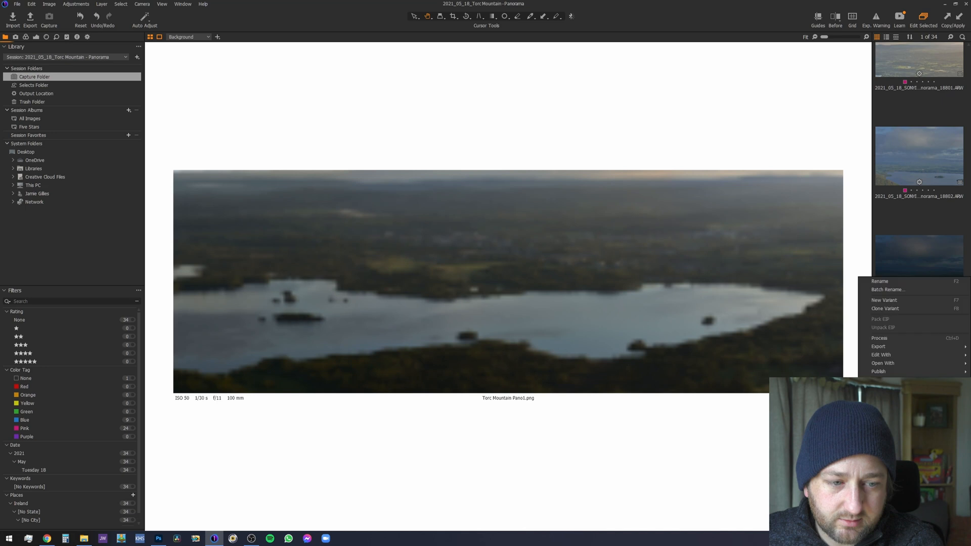
left_click(898, 460)
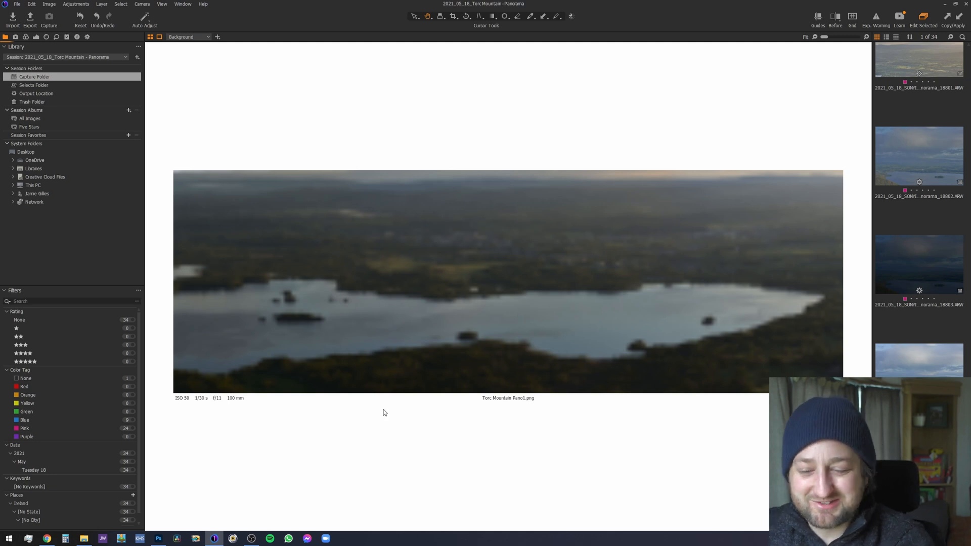
- Switch to Photoshop and crop the merged image to the sunset panorama strip, excluding the separate lake photo, empty area above and ragged lower edge
left_click(163, 540)
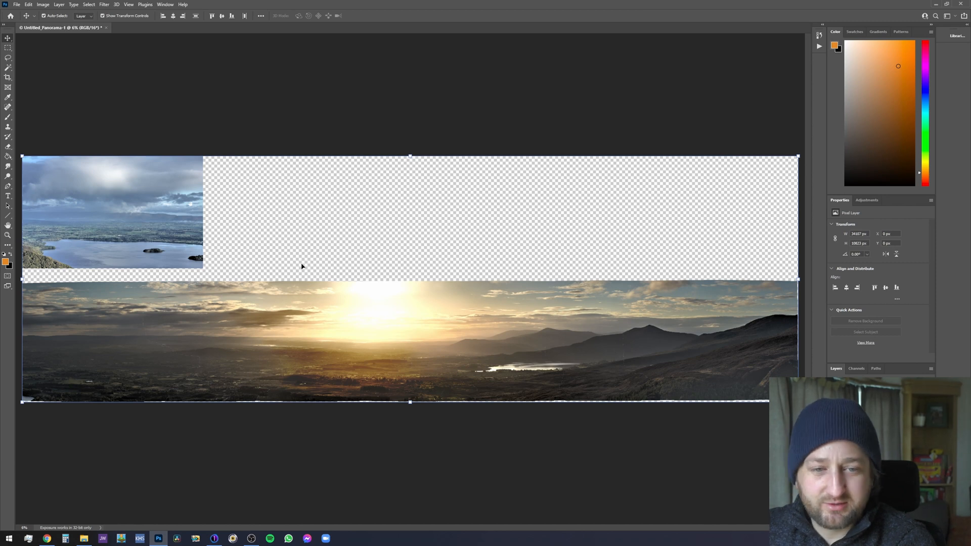
mouse_move(411, 154)
left_mouse_down()
mouse_move(411, 250)
mouse_move(410, 156)
left_mouse_up()
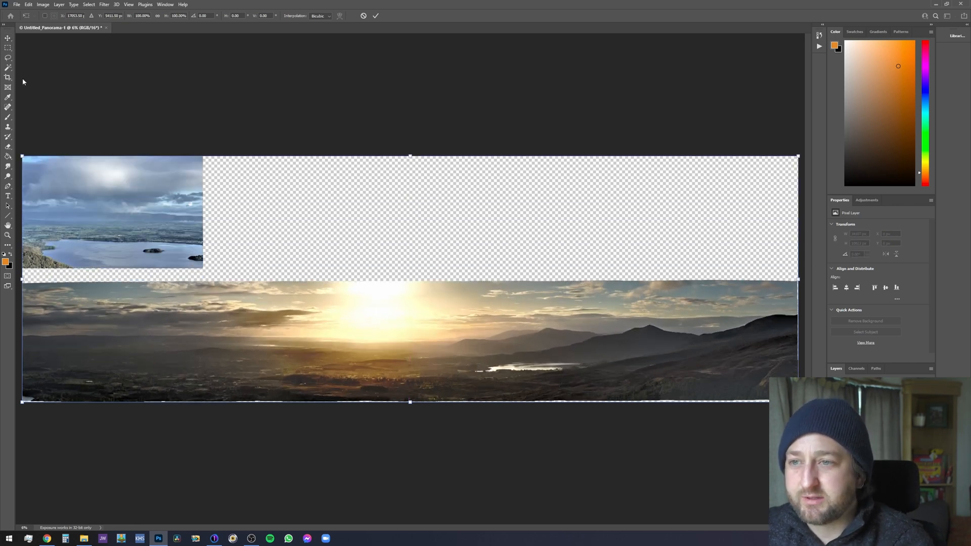
left_click(8, 76)
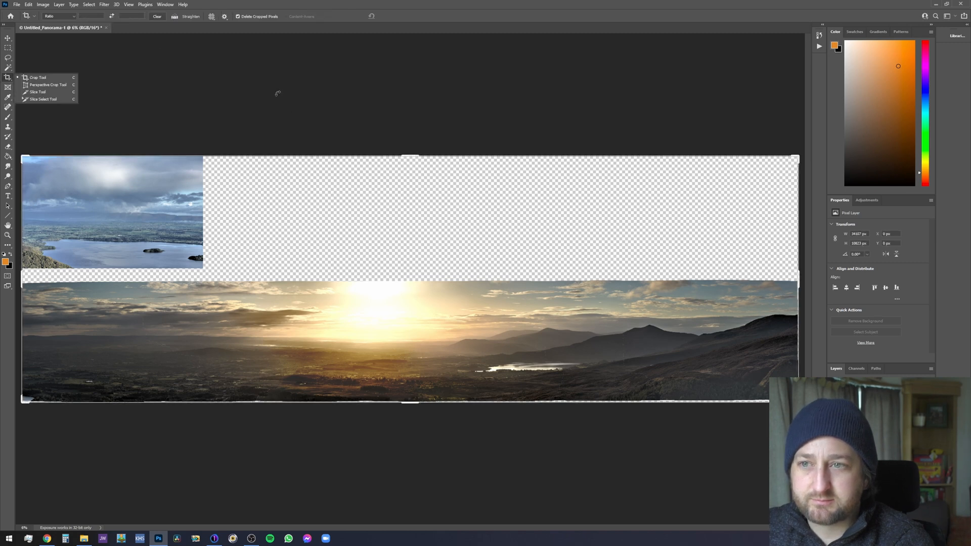
left_click_drag(407, 154, 423, 223)
left_click_drag(414, 338, 409, 338)
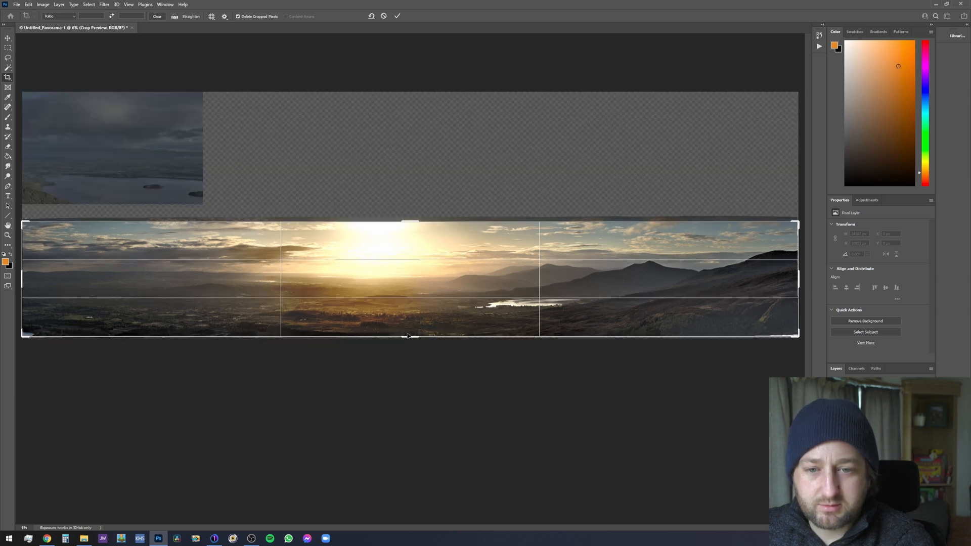
left_click(399, 16)
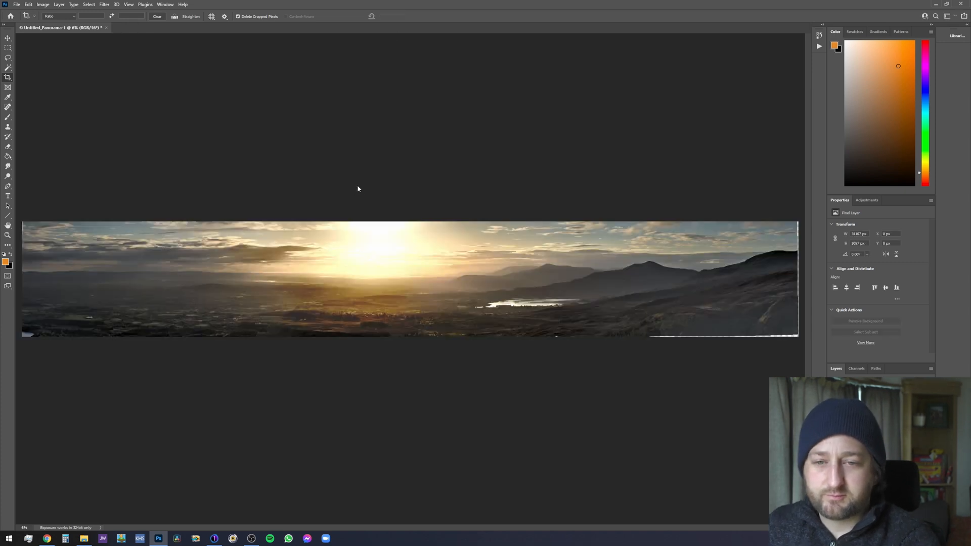
- Lasso the transparent sliver along the lower edge of the panorama's right end, from the trees to the corner
scroll(473, 331, "up", 4)
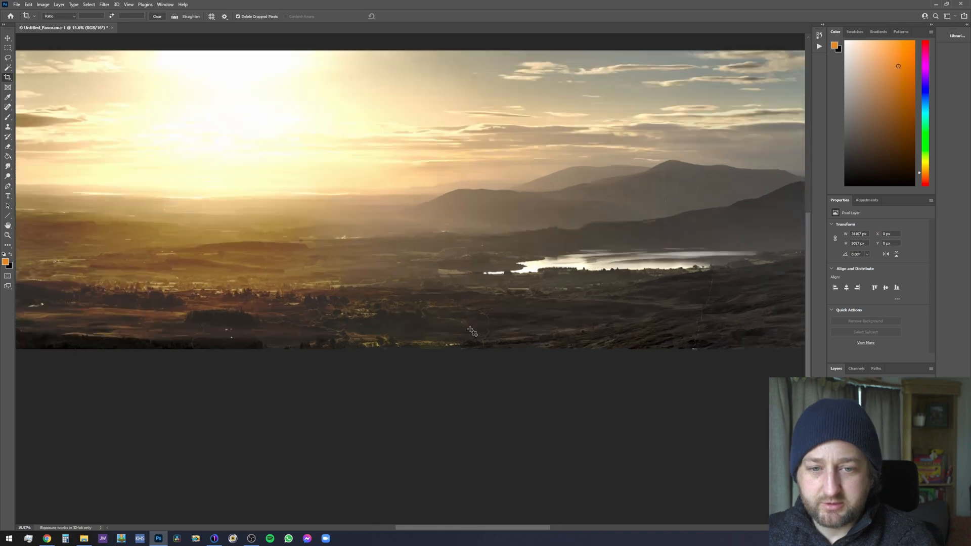
scroll(426, 287, "up", 3)
scroll(426, 287, "down", 3)
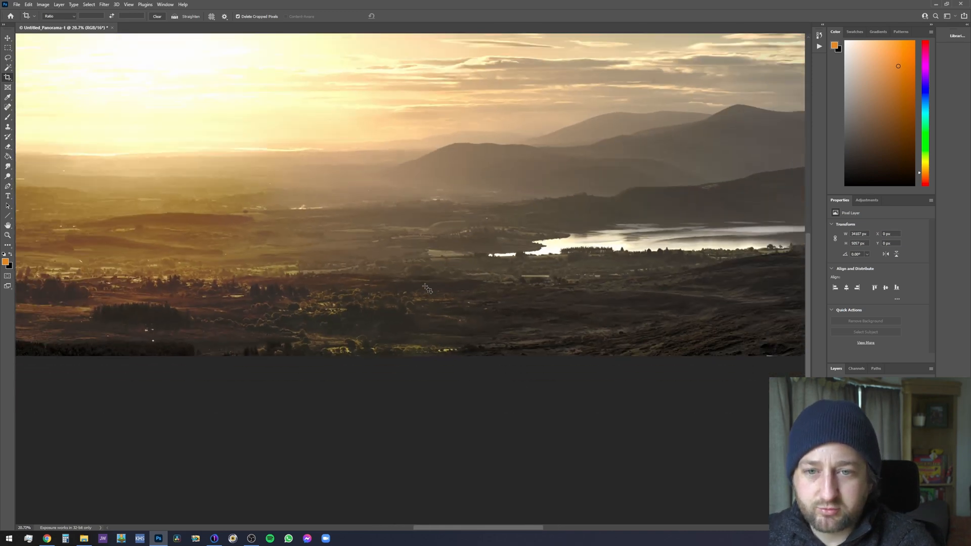
scroll(414, 407, "down", 2)
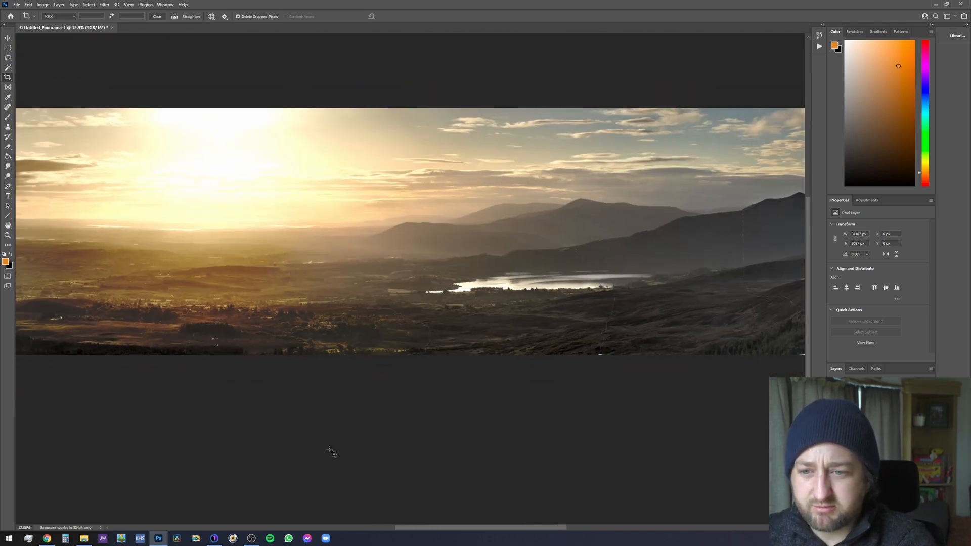
left_click_drag(474, 529, 580, 521)
scroll(550, 317, "up", 2)
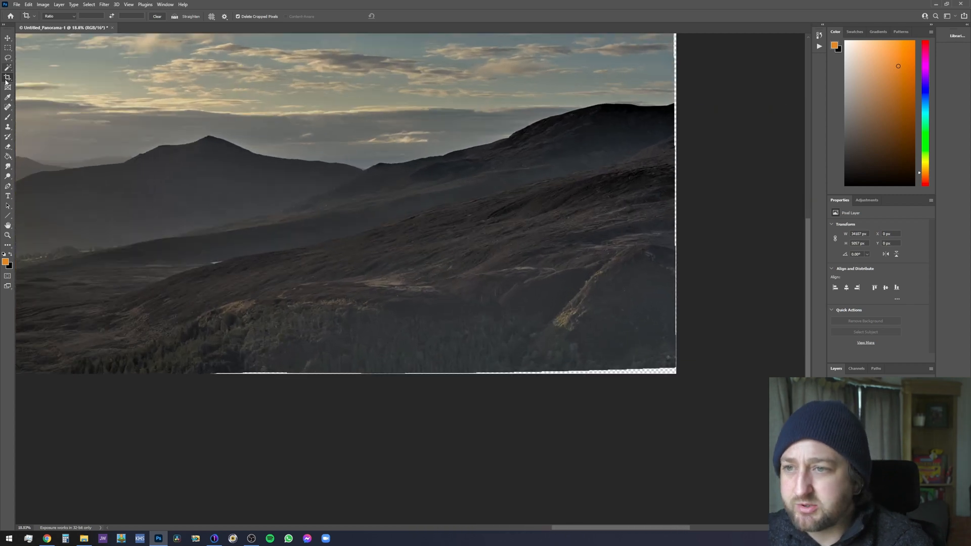
left_click(8, 58)
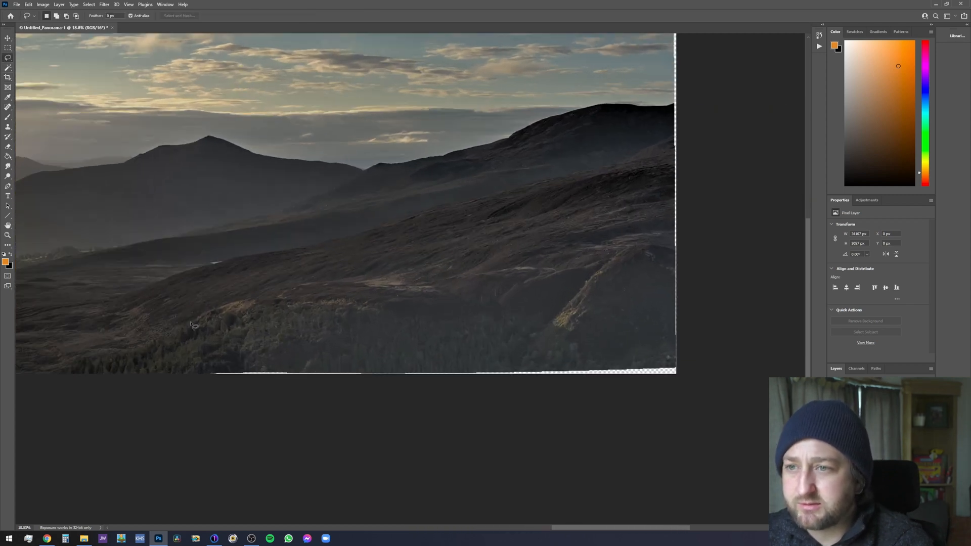
mouse_move(206, 373)
left_mouse_down()
mouse_move(257, 365)
mouse_move(476, 370)
mouse_move(659, 360)
mouse_move(680, 376)
mouse_move(217, 386)
left_mouse_up()
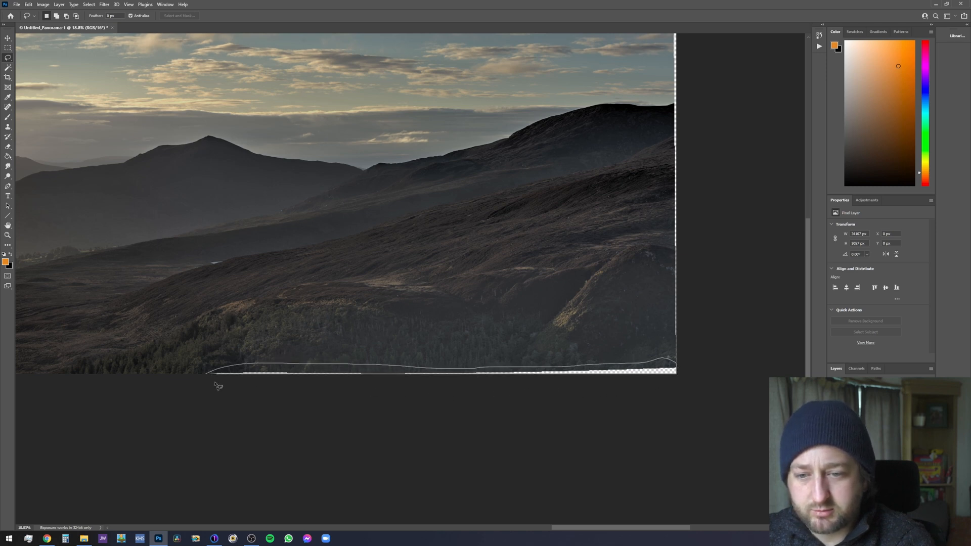
right_click(284, 375)
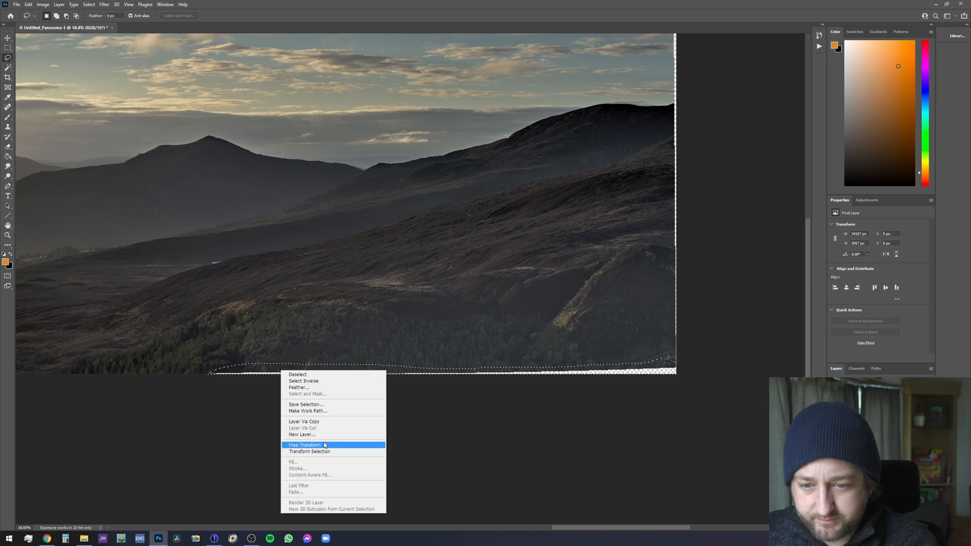
left_click(7, 37)
right_click(284, 375)
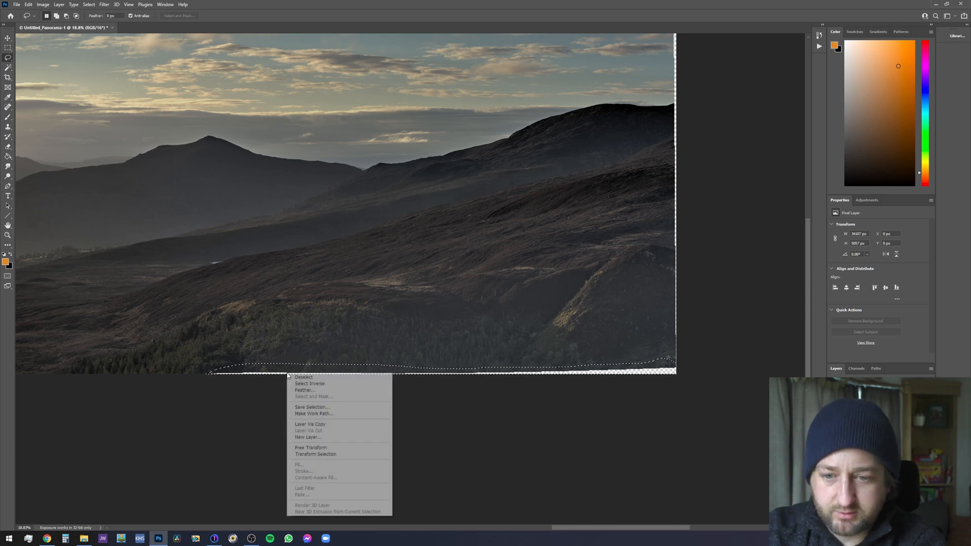
left_click(284, 374)
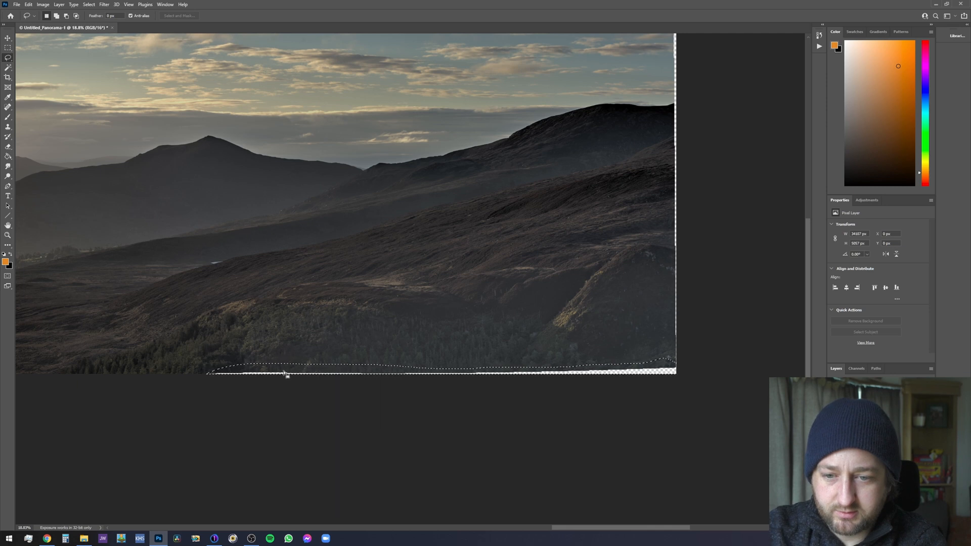
- Drop the current lasso selection and merge the panorama's layers into a single layer
right_click(289, 371)
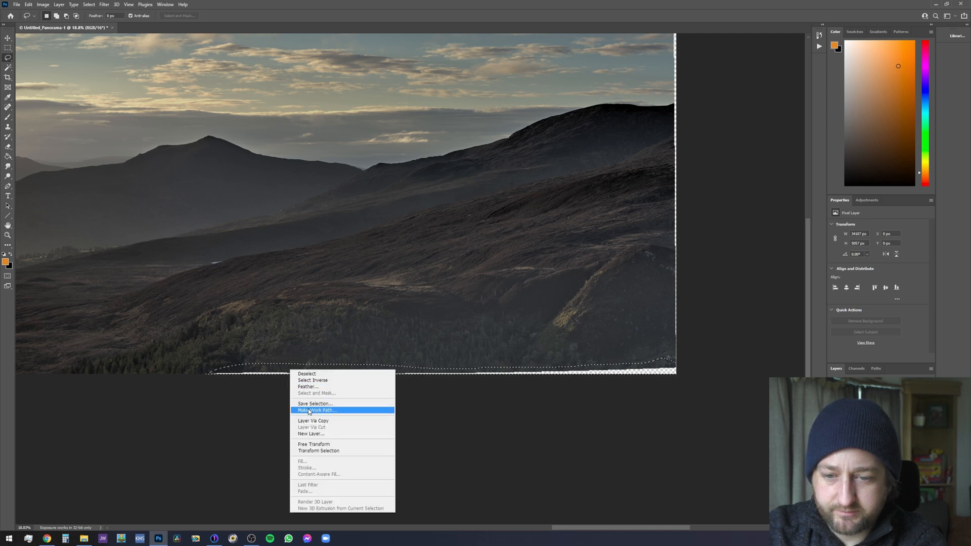
left_click(280, 443)
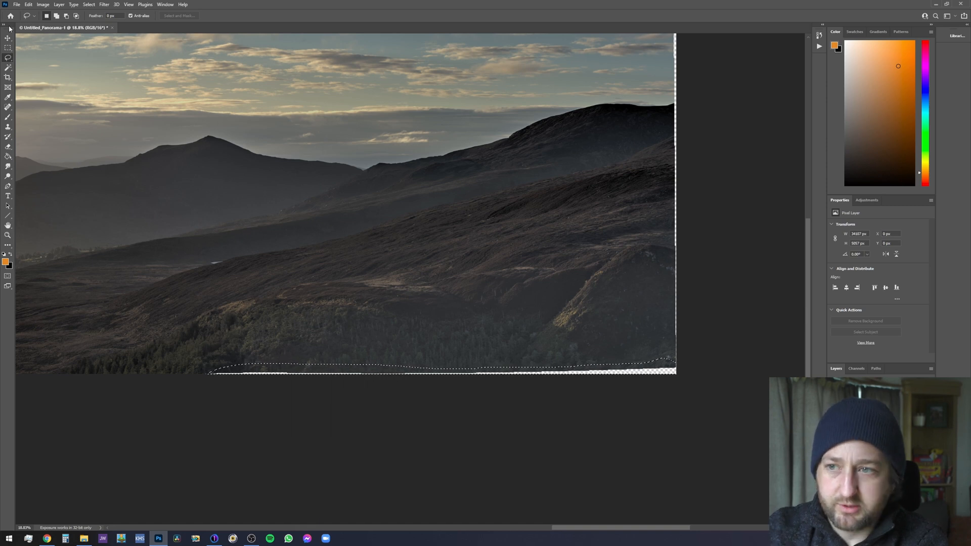
key("ctrl+d")
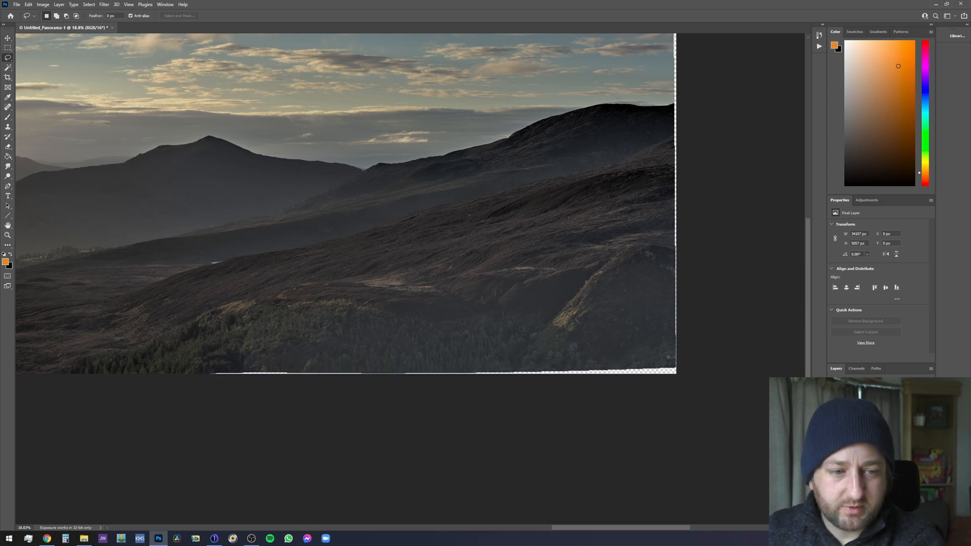
right_click(890, 380)
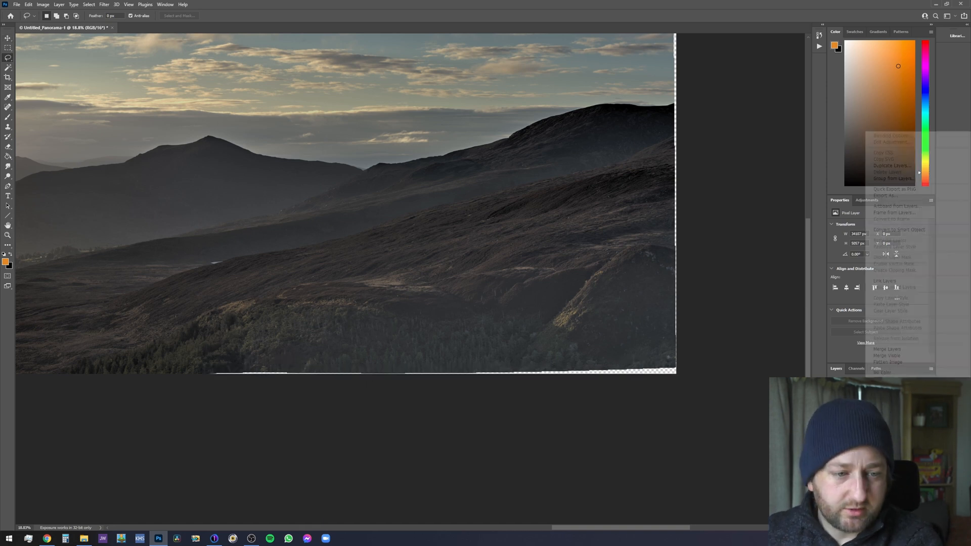
left_click(906, 350)
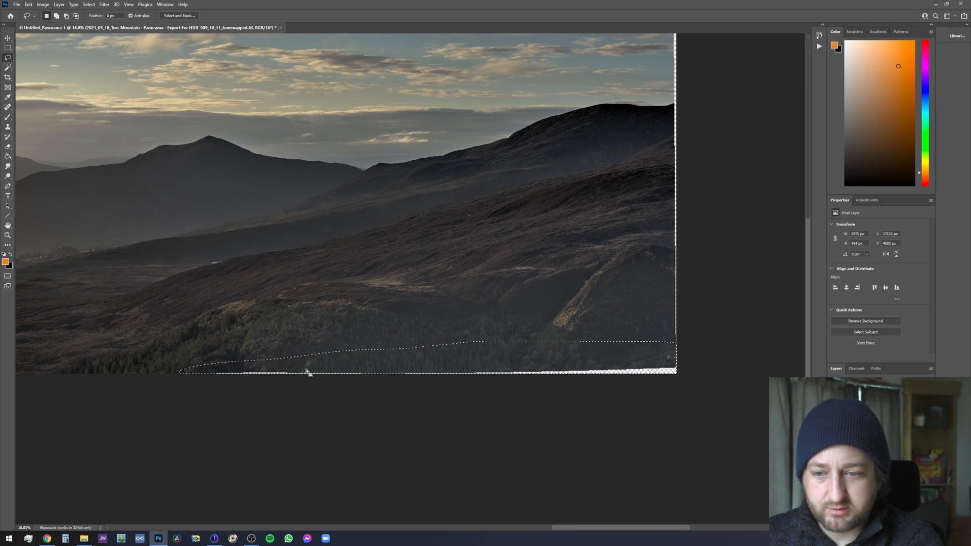
- Lasso the transparent sliver along the lower edge of the panorama's right end, fill it with Content-Aware using Color Adaptation, and deselect
key("Delete")
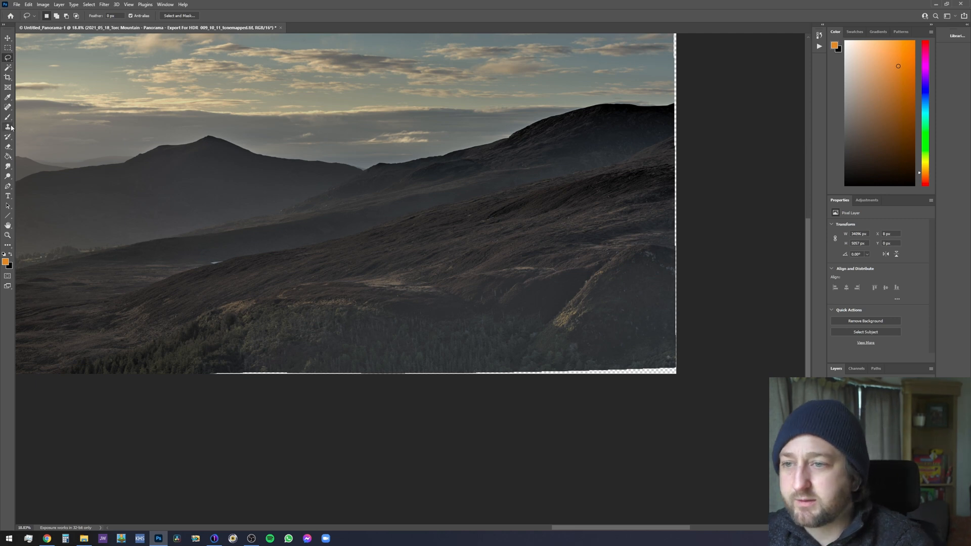
right_click(7, 57)
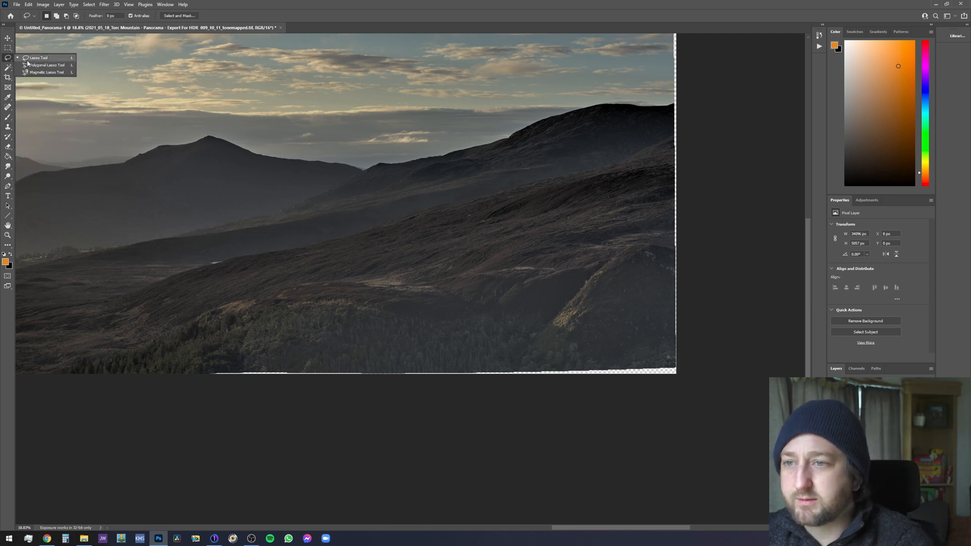
left_click(38, 58)
mouse_move(206, 376)
left_mouse_down()
mouse_move(671, 364)
mouse_move(678, 373)
mouse_move(499, 392)
mouse_move(319, 392)
mouse_move(208, 376)
left_mouse_up()
right_click(245, 378)
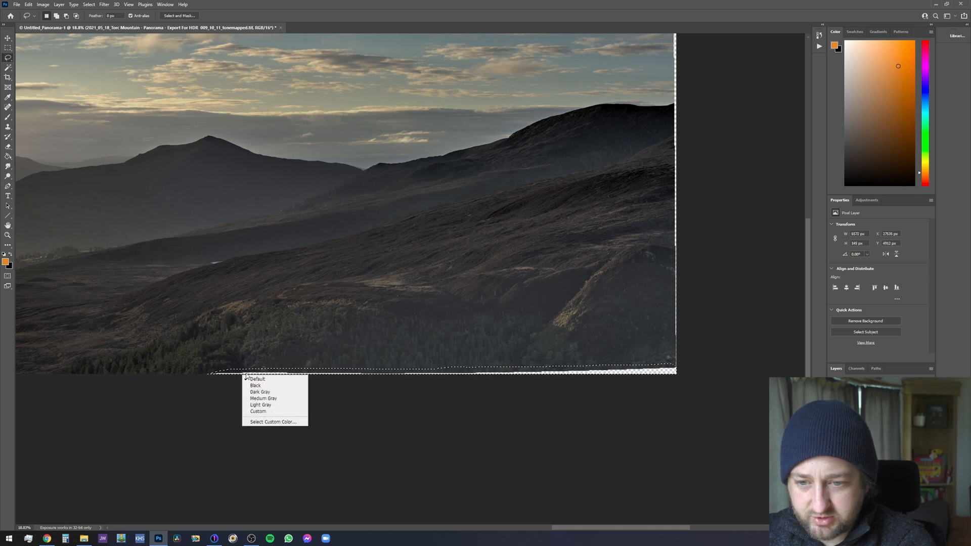
right_click(247, 373)
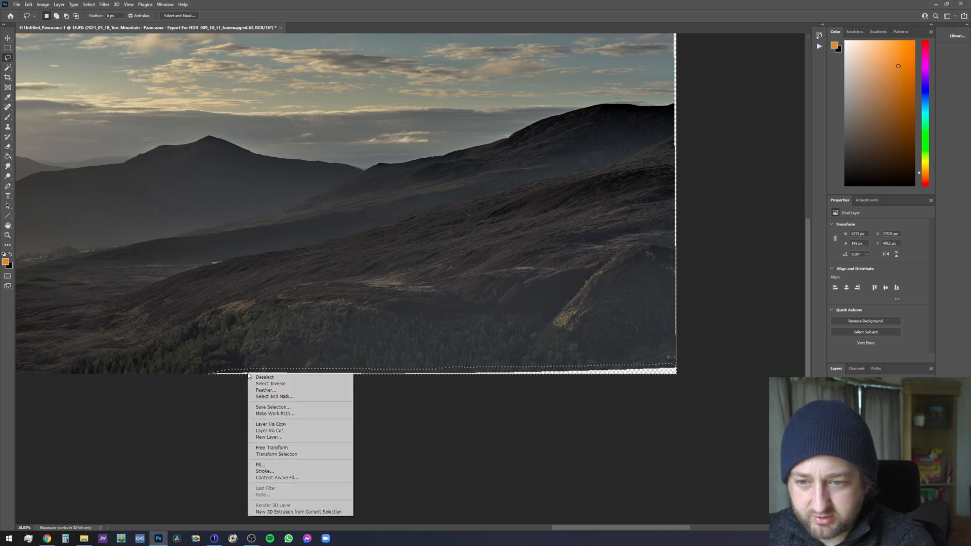
left_click(304, 465)
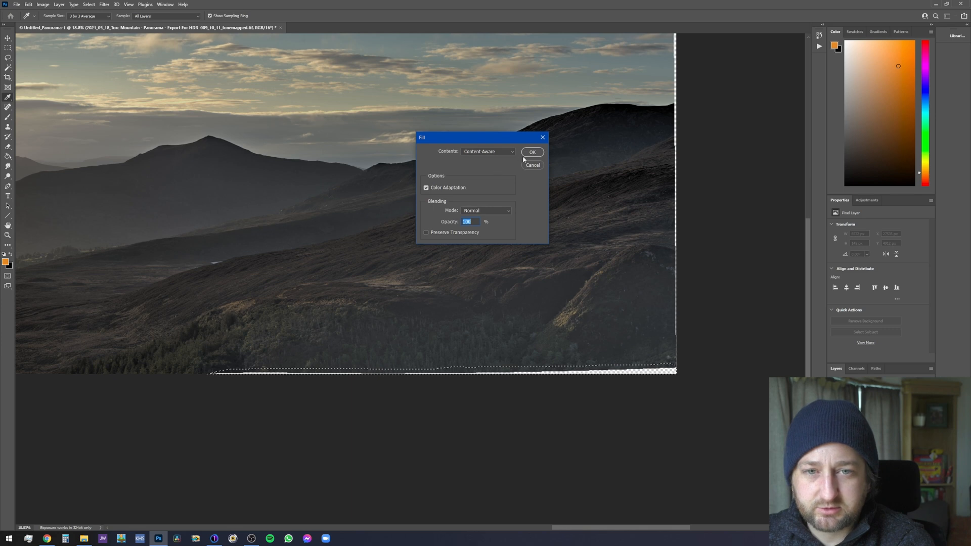
left_click(527, 155)
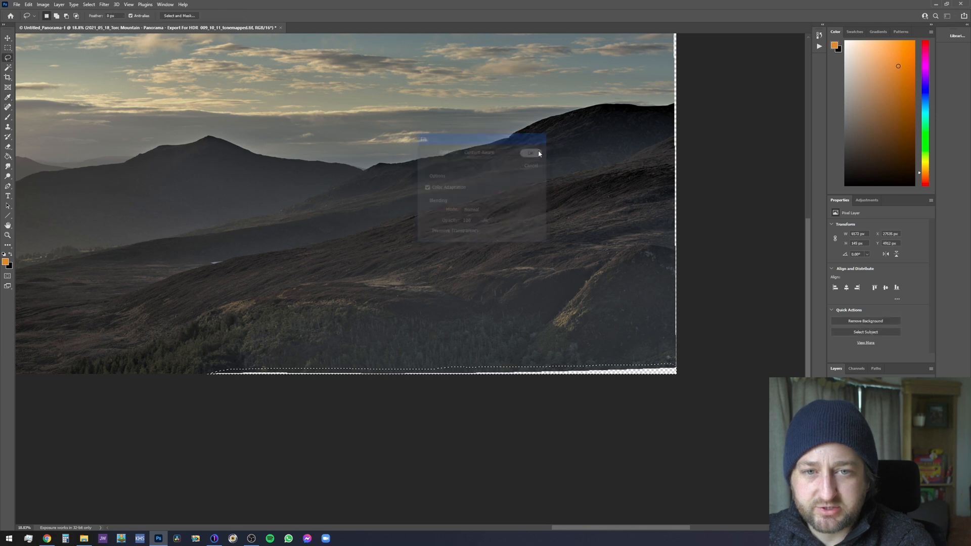
left_click(406, 270)
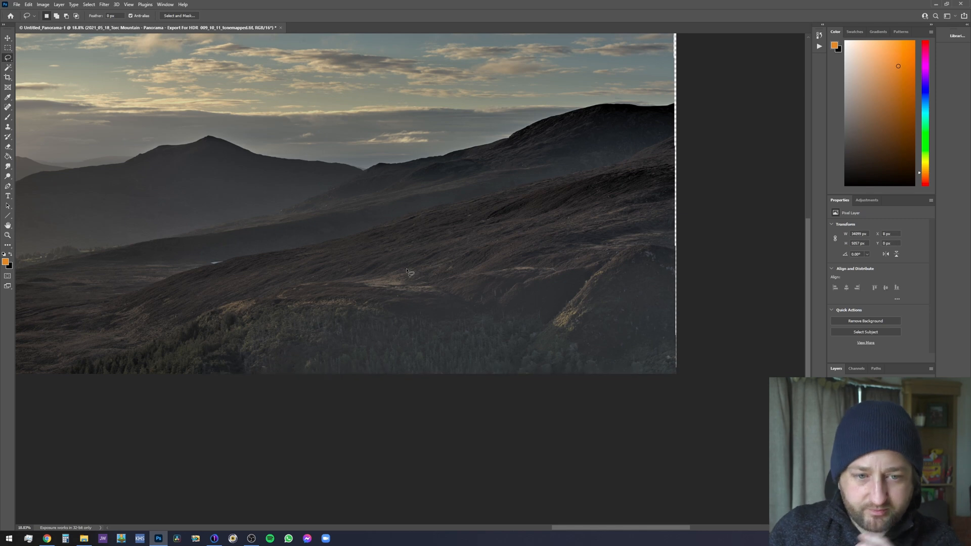
- Crop the panorama slightly inward at its right and left ends to exclude the thin transparent strips
scroll(705, 379, "up", 2)
scroll(705, 379, "down", 3)
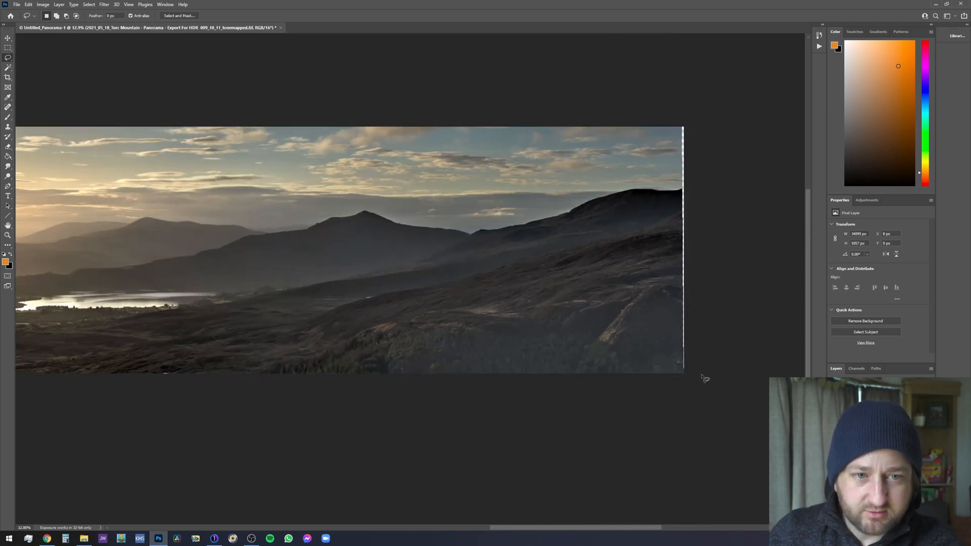
scroll(737, 293, "up", 1)
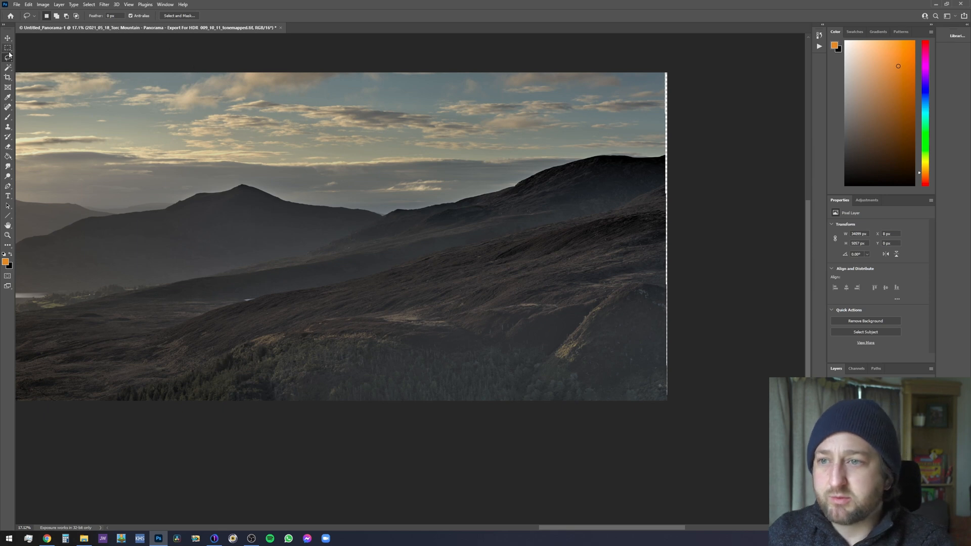
key("c")
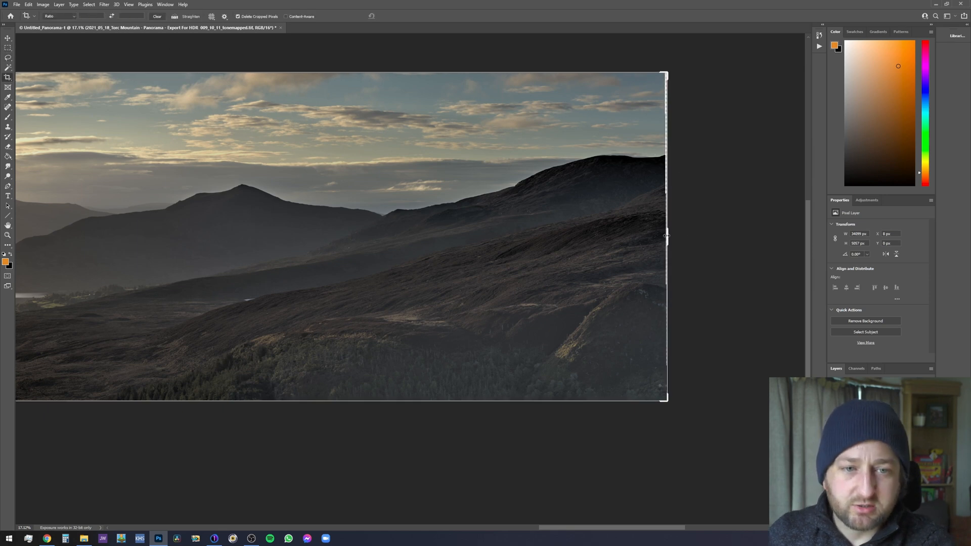
left_click_drag(667, 235, 665, 235)
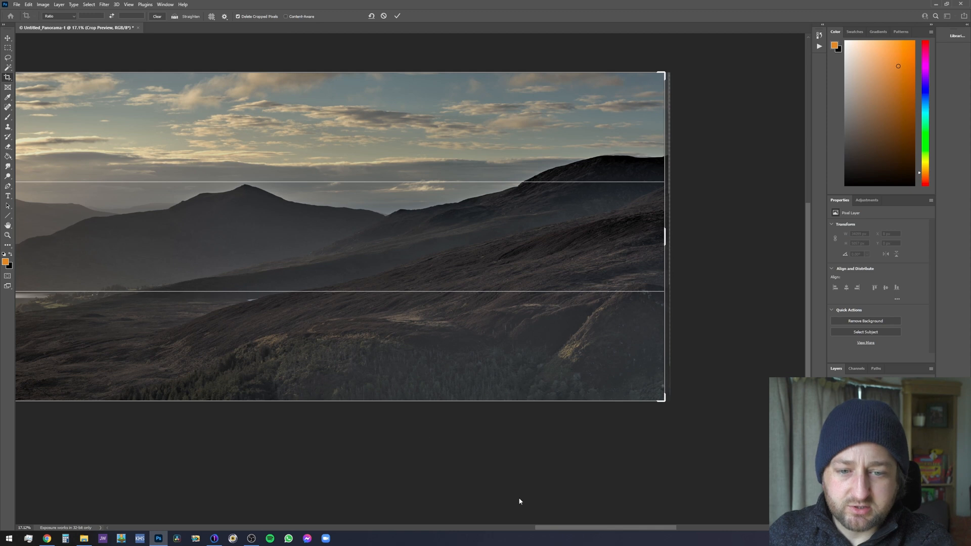
left_click_drag(577, 533, 241, 509)
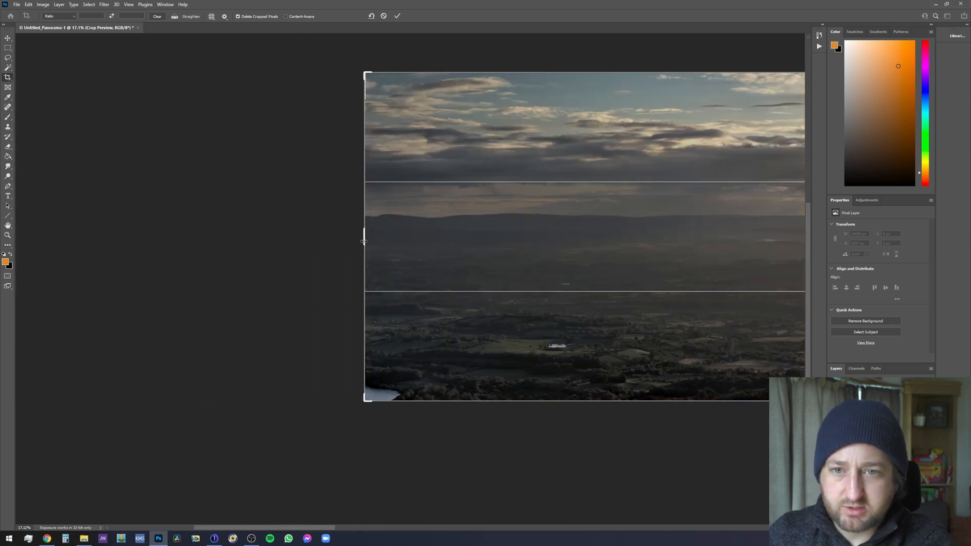
left_click_drag(363, 241, 367, 241)
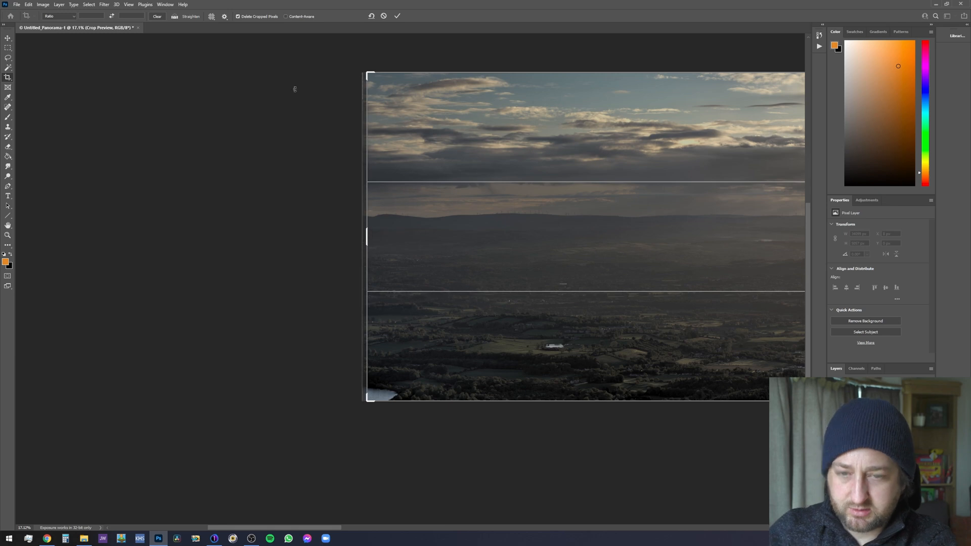
left_click(397, 17)
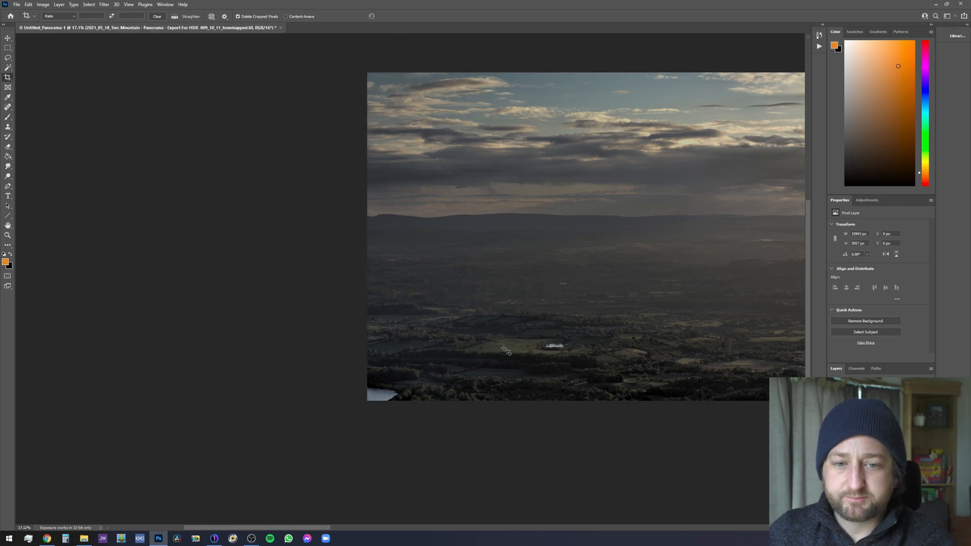
- Examine the cropped panorama as a whole and the sunlit valley below the sun up close
key("ctrl+0")
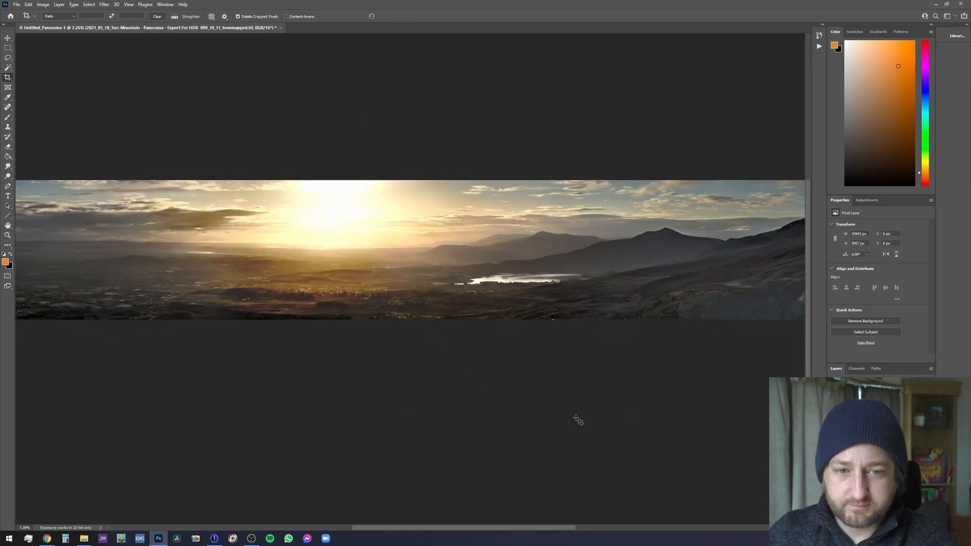
scroll(344, 314, "up", 4)
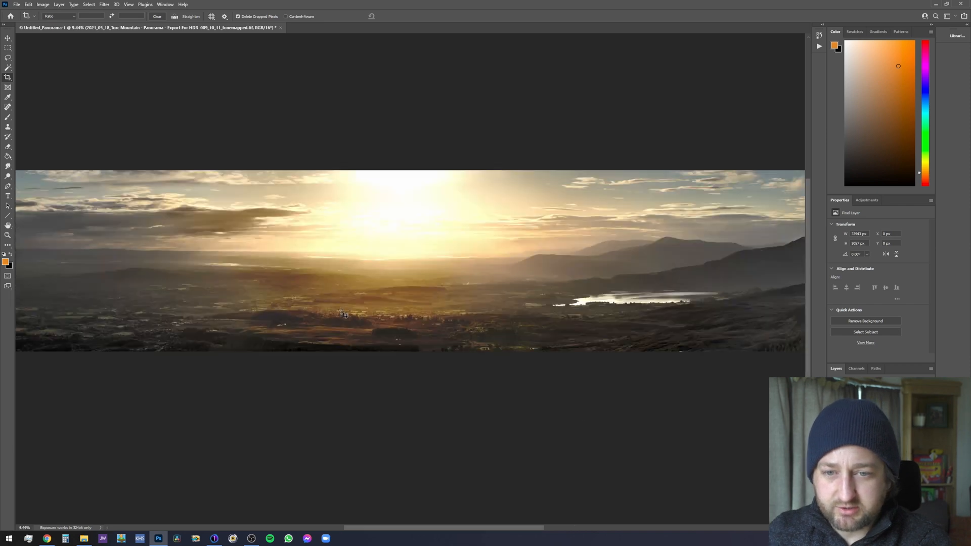
scroll(344, 315, "up", 3)
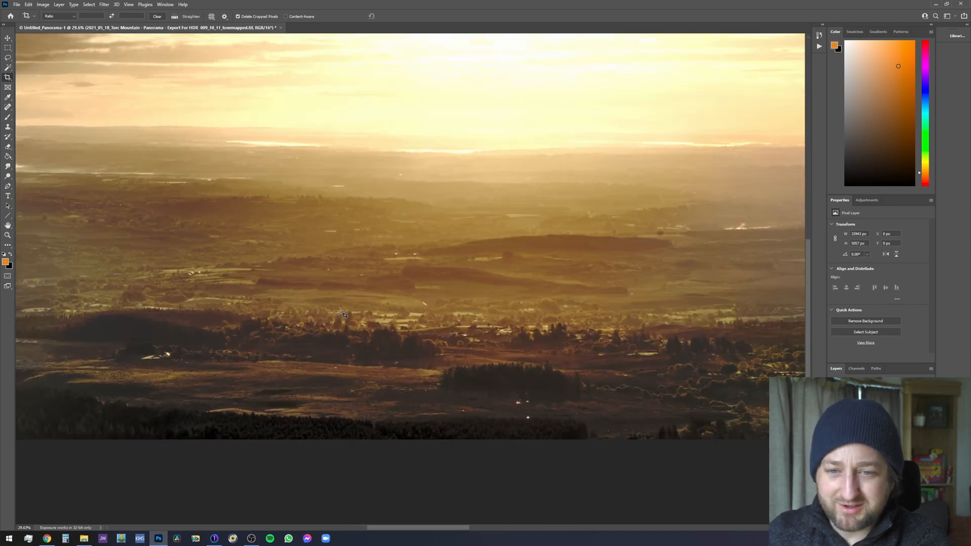
scroll(434, 312, "up", 2)
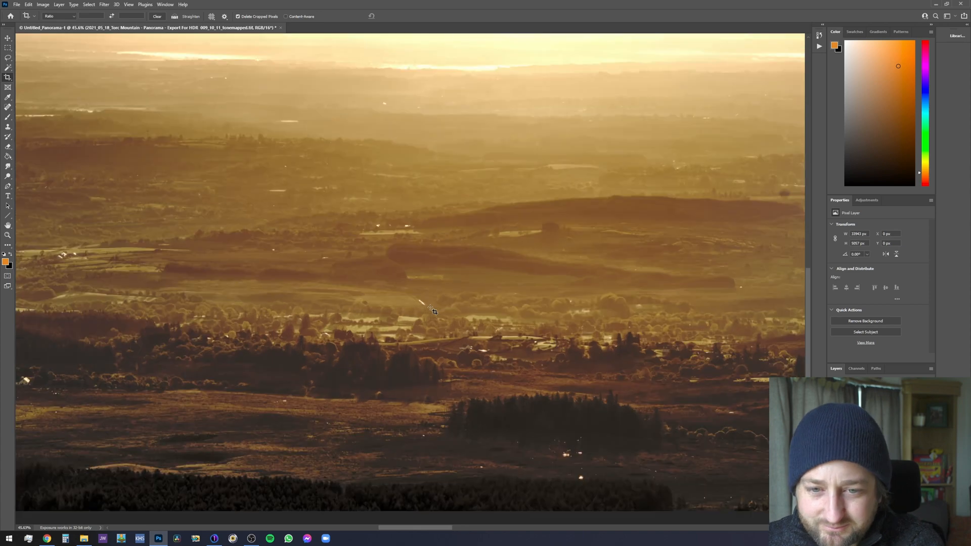
scroll(434, 311, "down", 5)
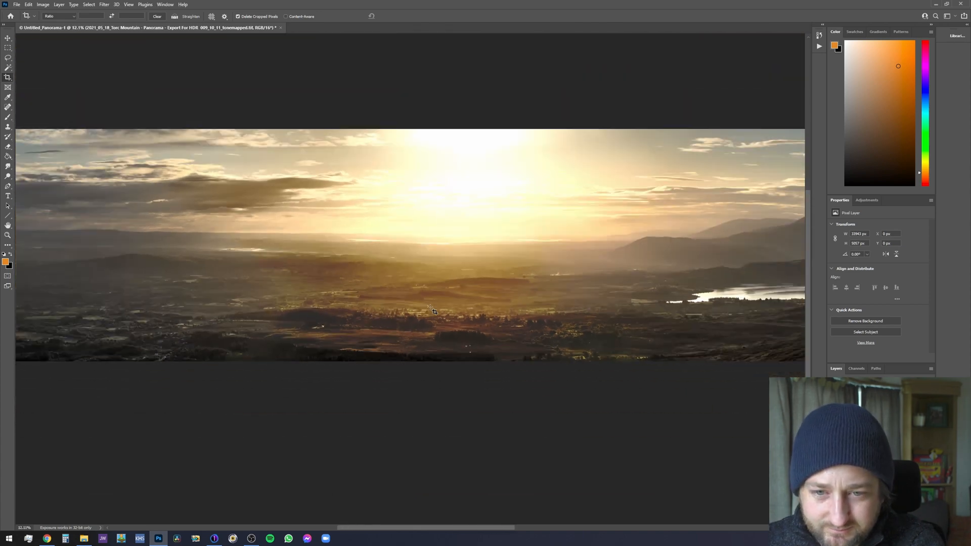
scroll(434, 311, "down", 3)
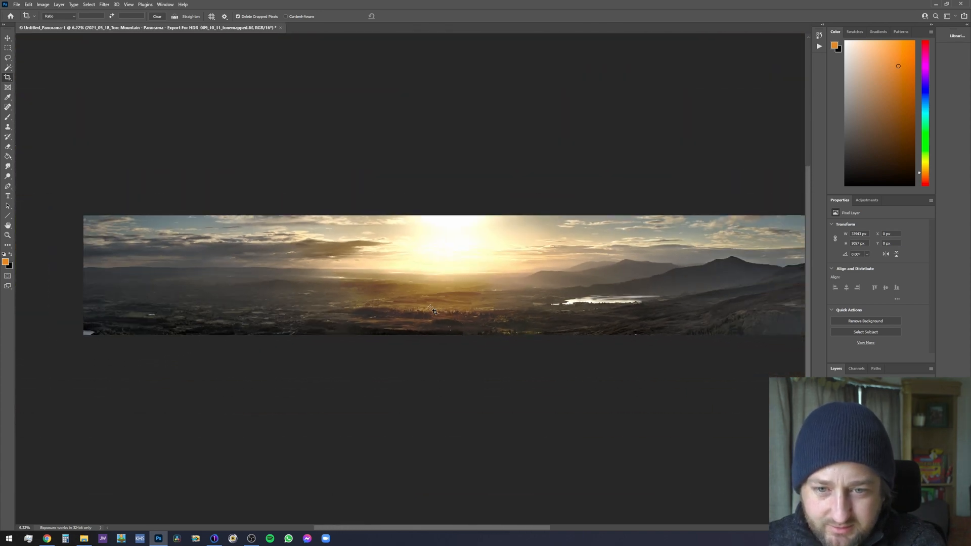
left_click(17, 5)
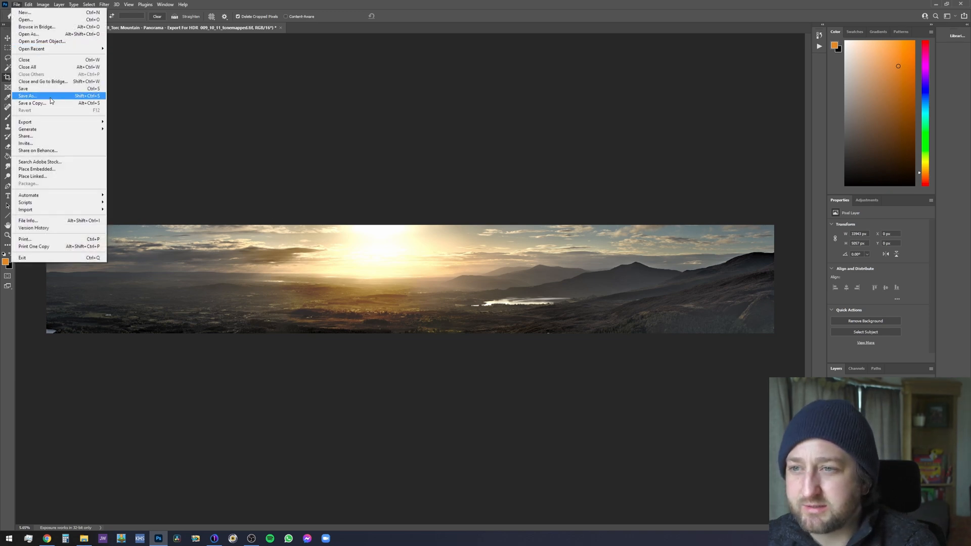
left_click(50, 98)
left_click(198, 244)
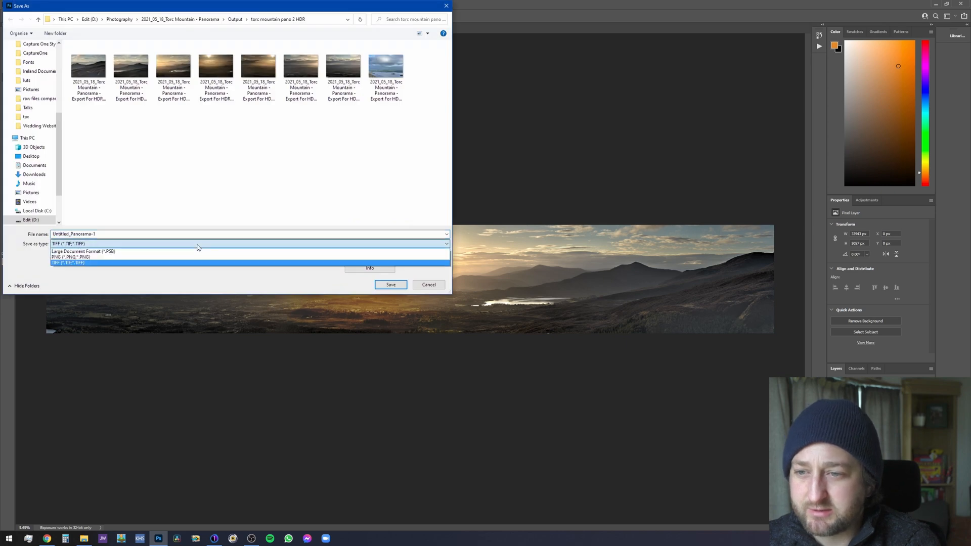
left_click(203, 263)
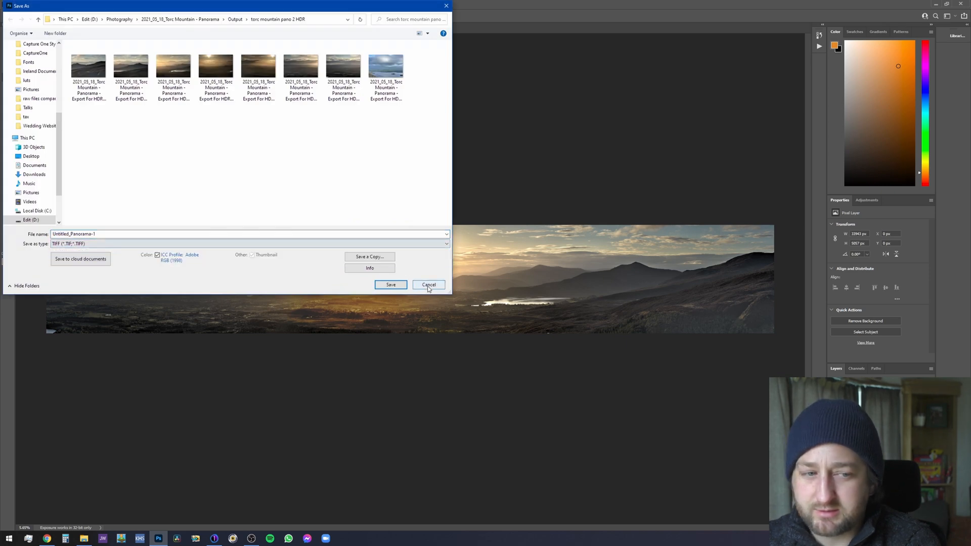
left_click(435, 286)
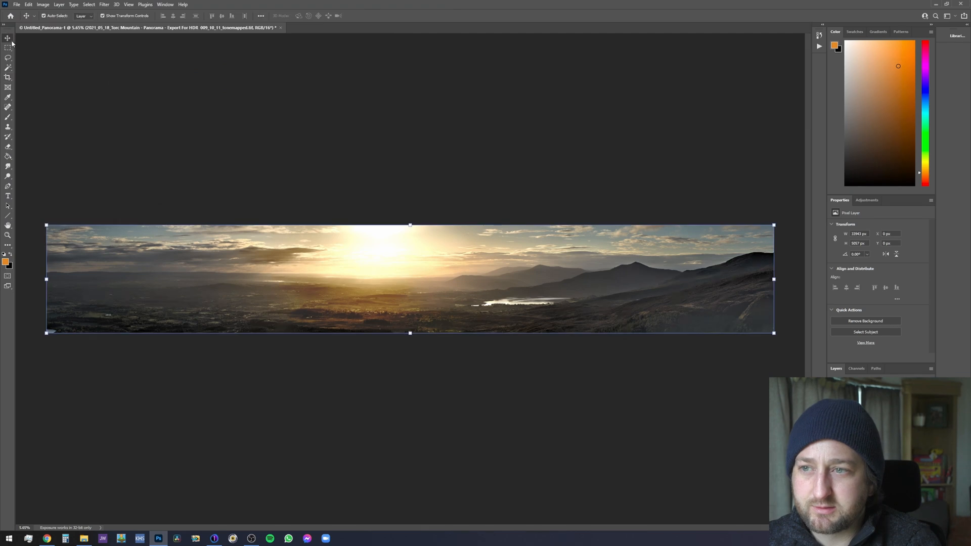
- Flatten the panorama image
right_click(876, 413)
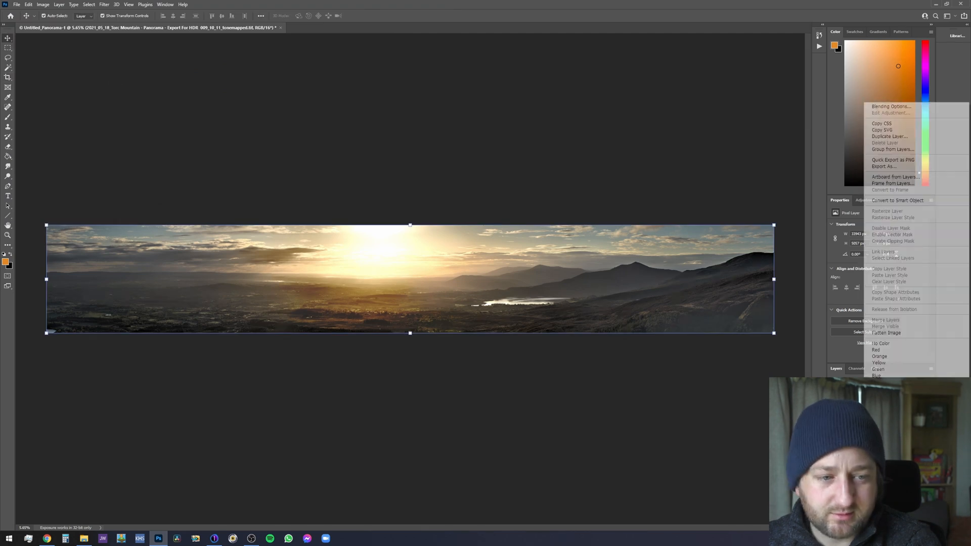
left_click(895, 334)
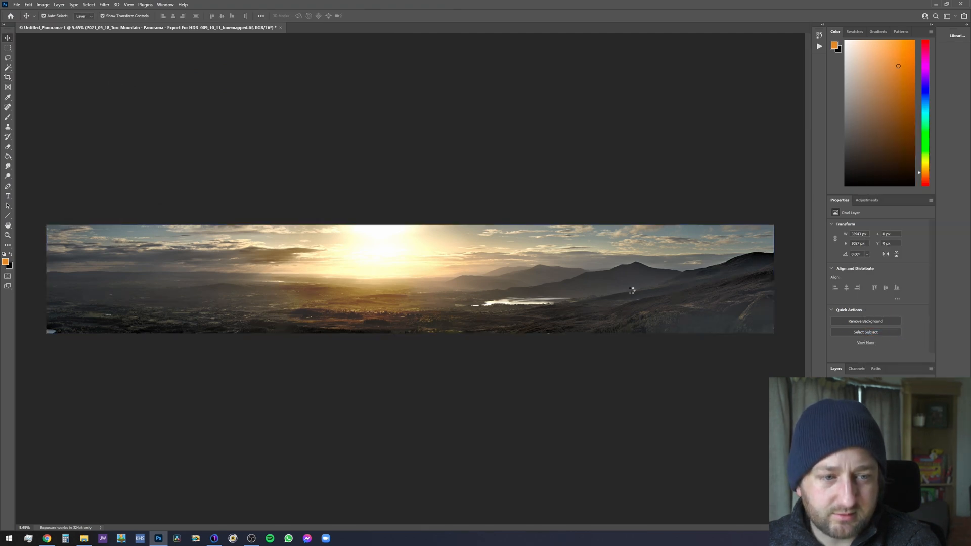
left_click(18, 5)
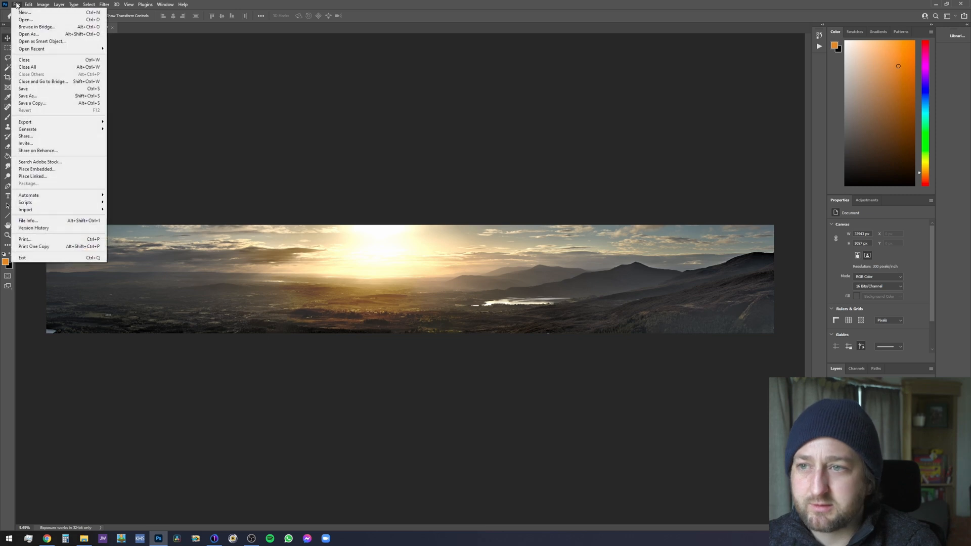
left_click(50, 98)
left_click(120, 243)
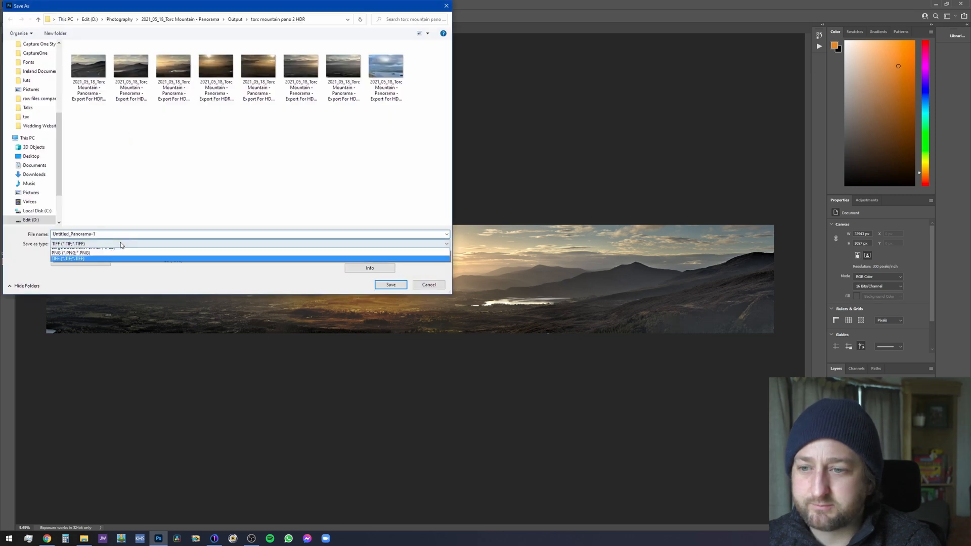
left_click(120, 242)
left_click(120, 242)
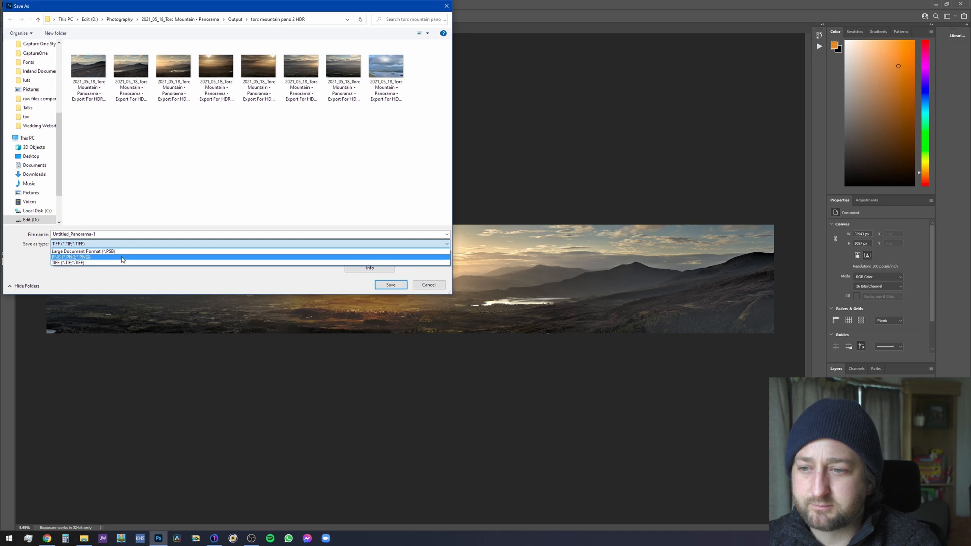
left_click(435, 286)
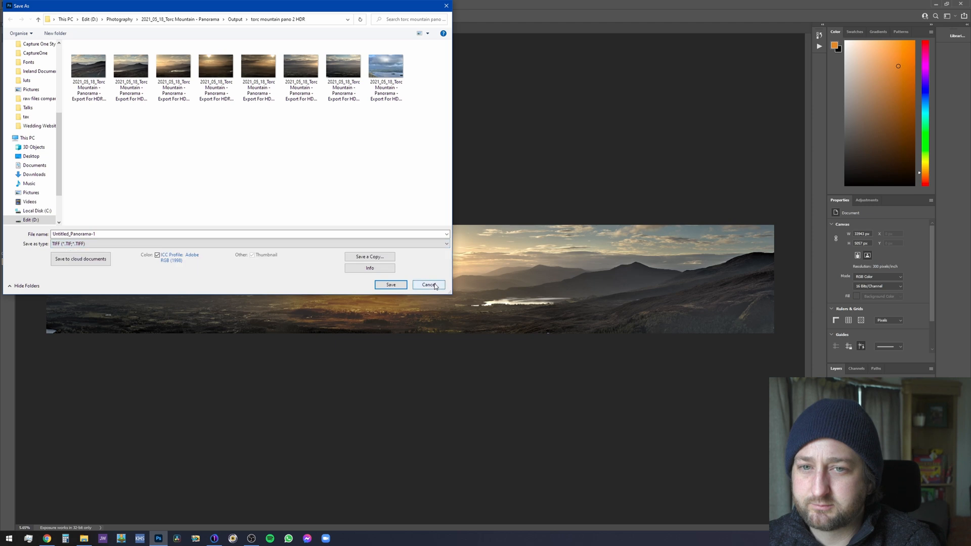
left_click(429, 285)
left_click(17, 4)
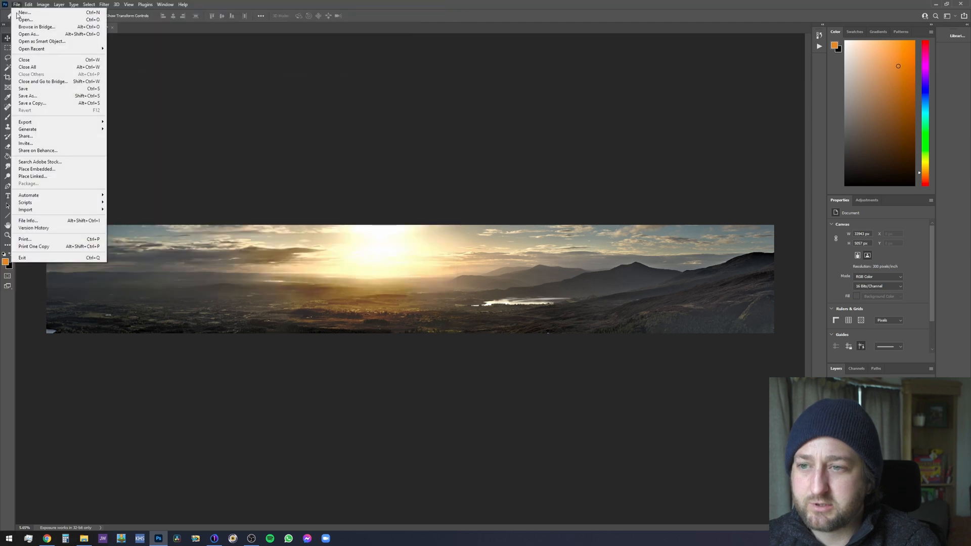
left_click(50, 89)
left_click(429, 285)
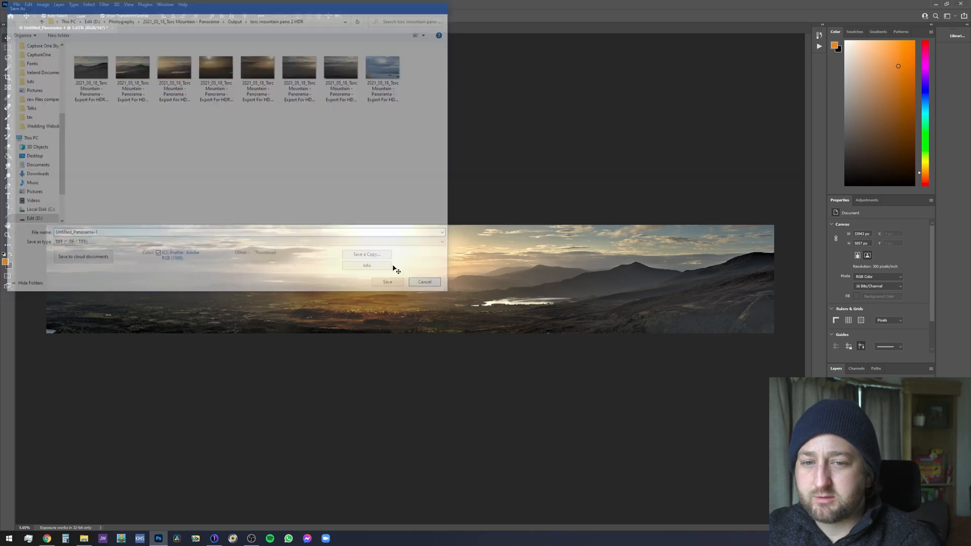
left_click(15, 5)
left_click(42, 102)
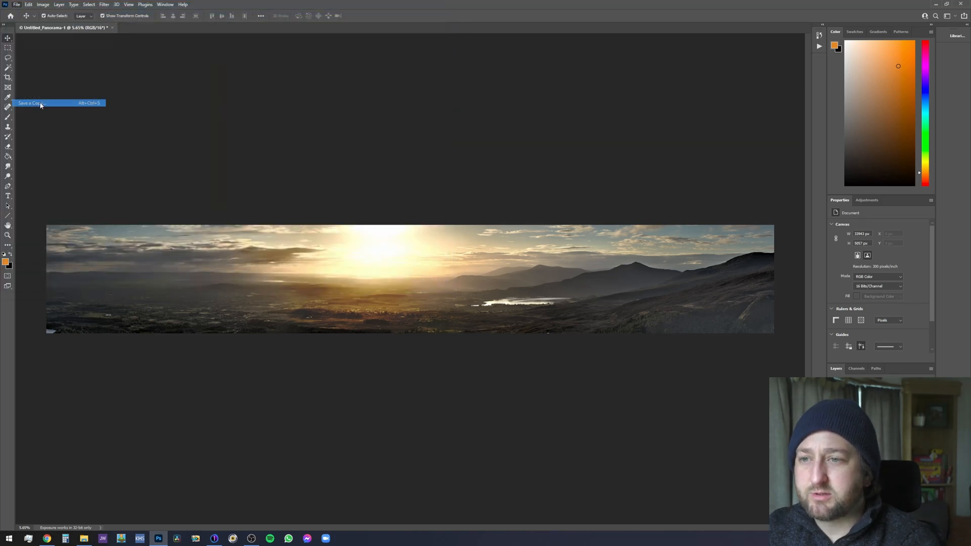
left_click(138, 245)
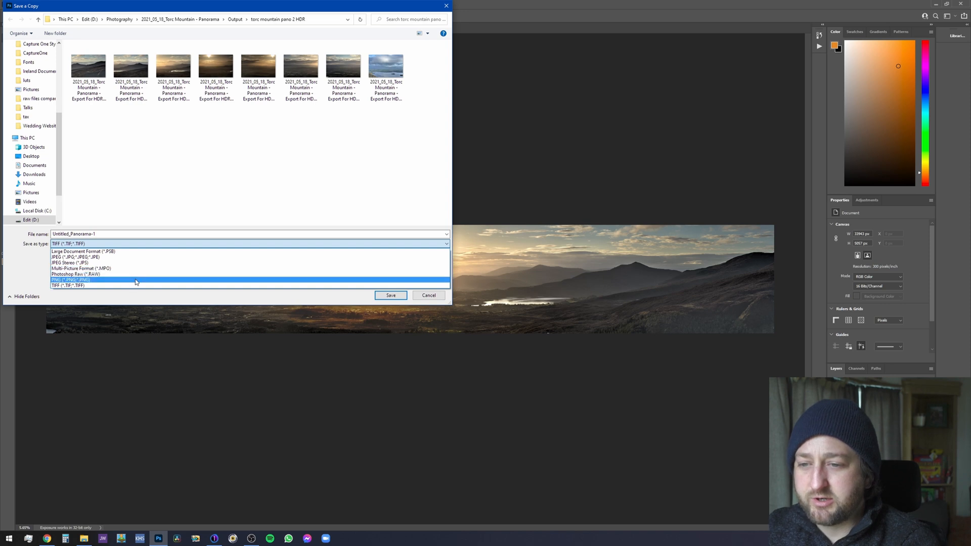
left_click(432, 297)
- Switch to File Explorer and delete the Torc Mountain Pano1 PNG file from the Torc Mountain panorama project's Capture folder
left_click(84, 539)
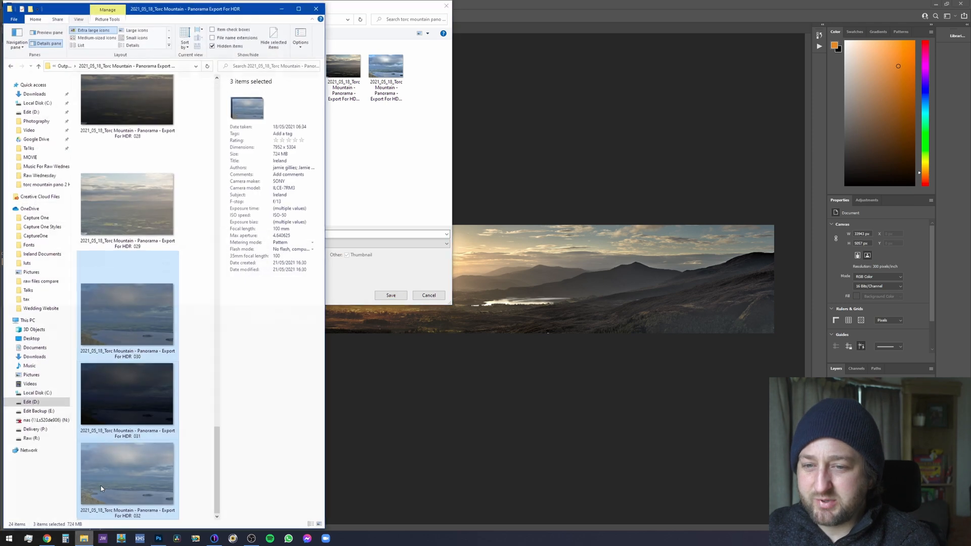
left_click(202, 460)
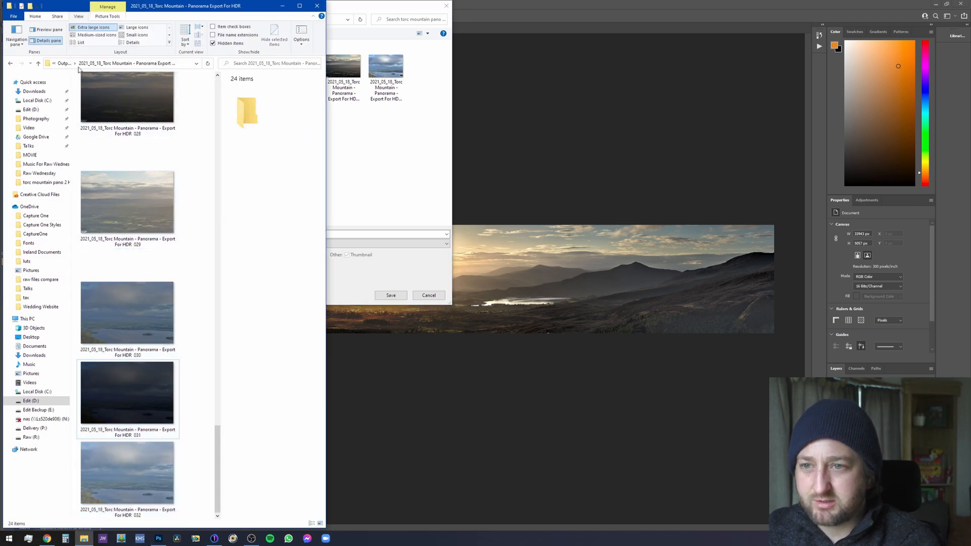
left_click(54, 63)
left_click(62, 65)
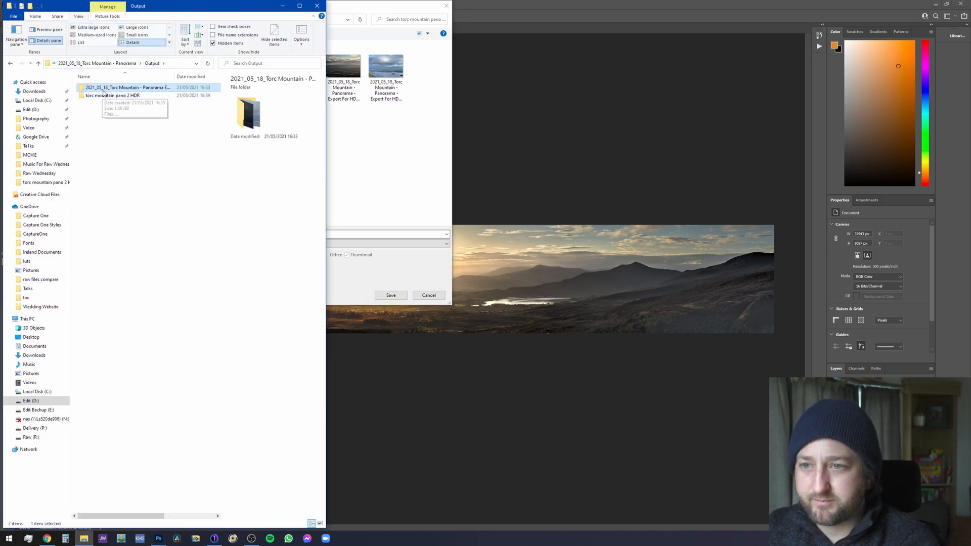
left_click(100, 64)
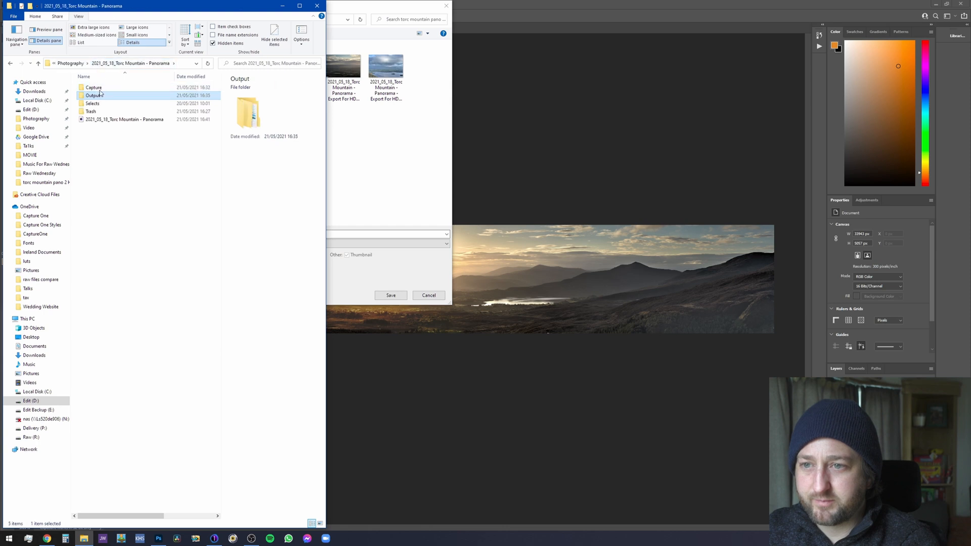
double_click(93, 88)
left_click_drag(216, 166, 235, 344)
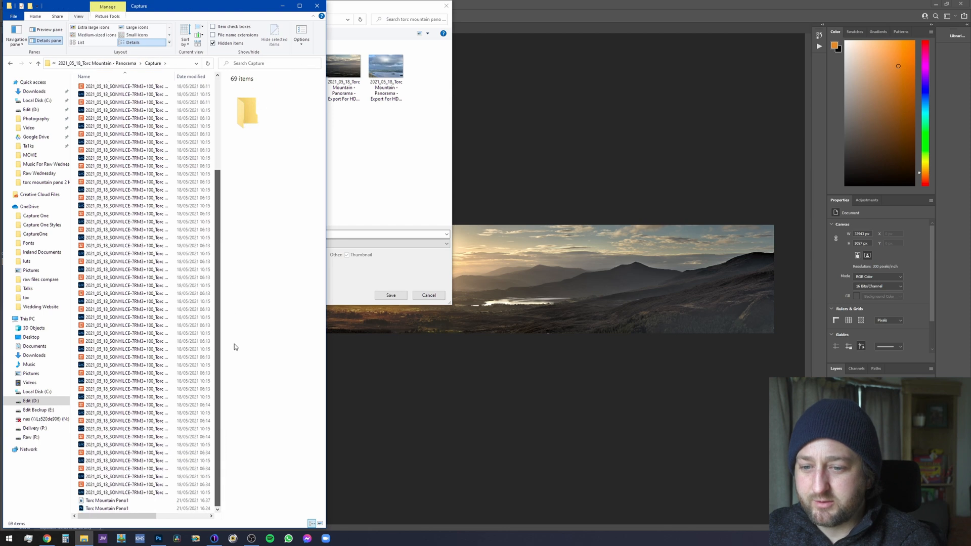
left_click(122, 503)
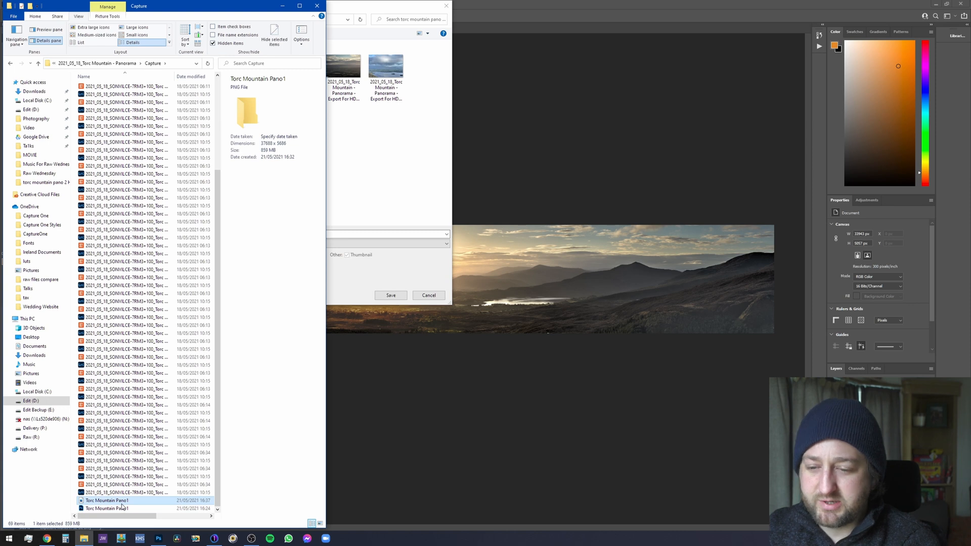
key("Delete")
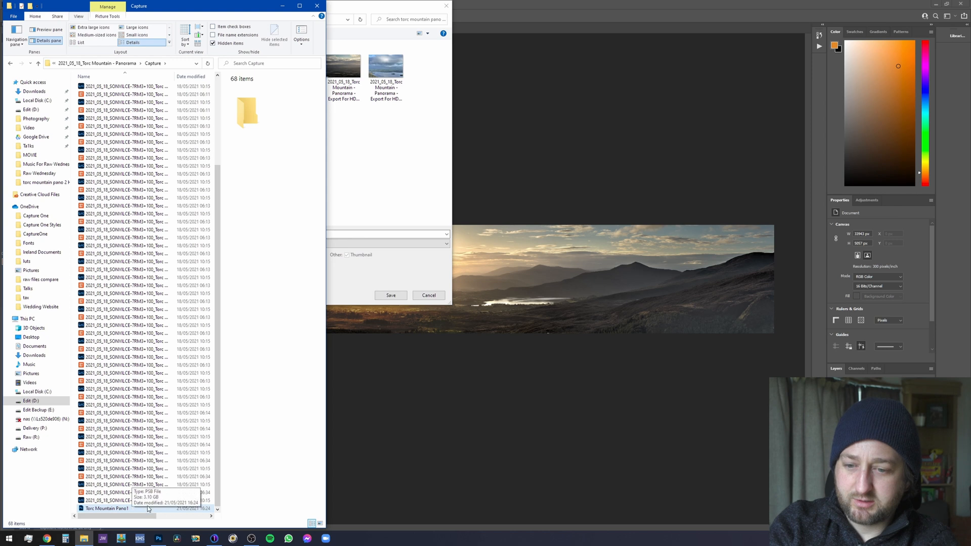
- Open the Torc Mountain Pano1 PSB file in Photoshop and flatten all its layers
left_click(147, 509)
left_click(249, 374)
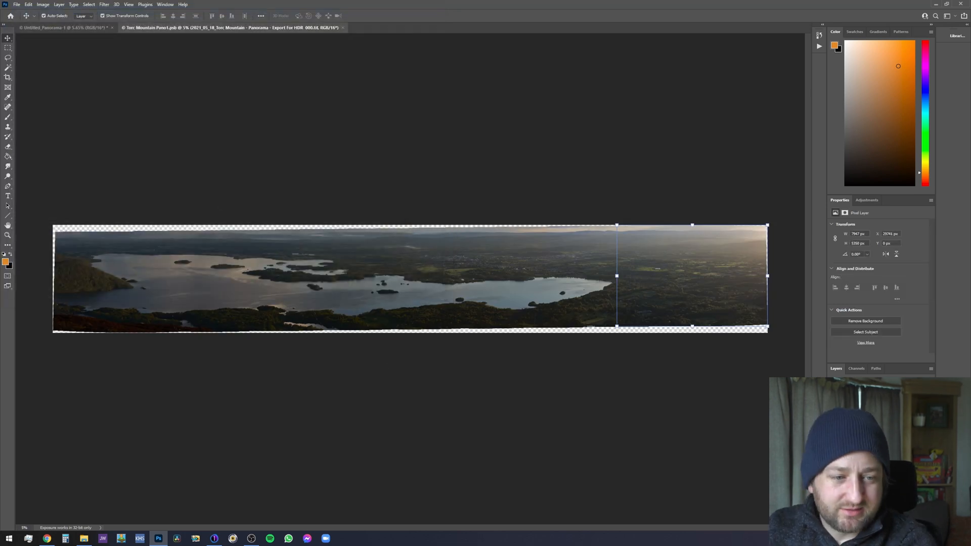
left_click(883, 500, "shift")
right_click(883, 500)
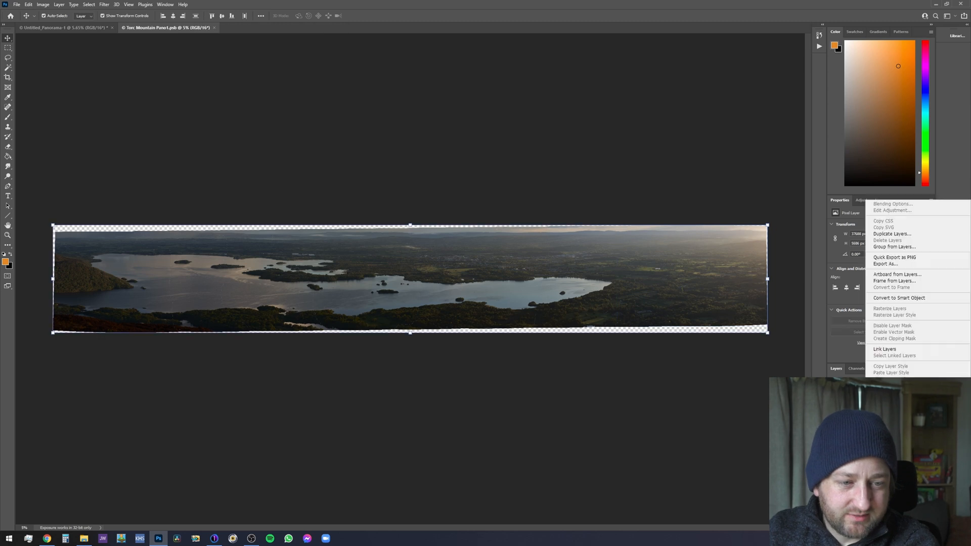
left_click(887, 418)
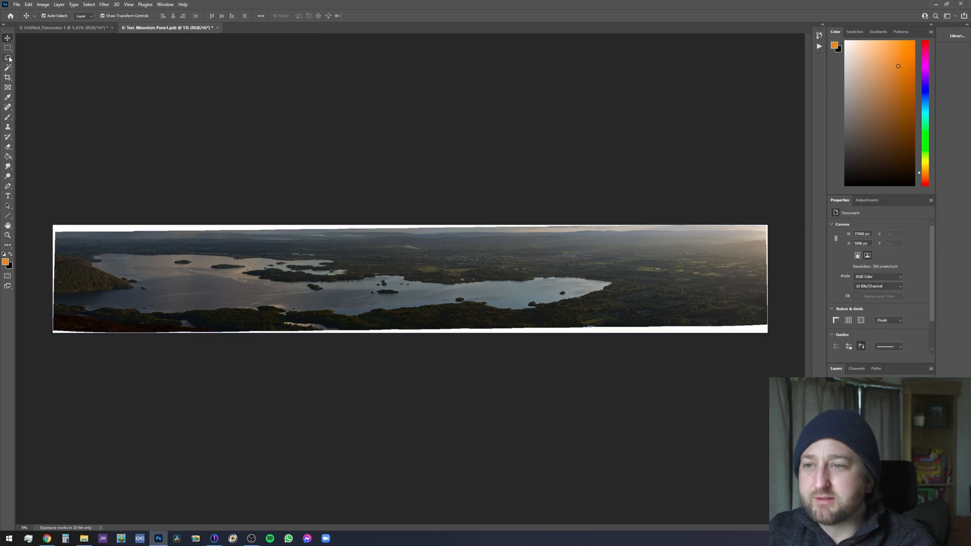
- Crop the lake panorama inward on all sides to exclude the white edges while keeping the strip of sky above the horizon
left_click(8, 77)
left_click(418, 227)
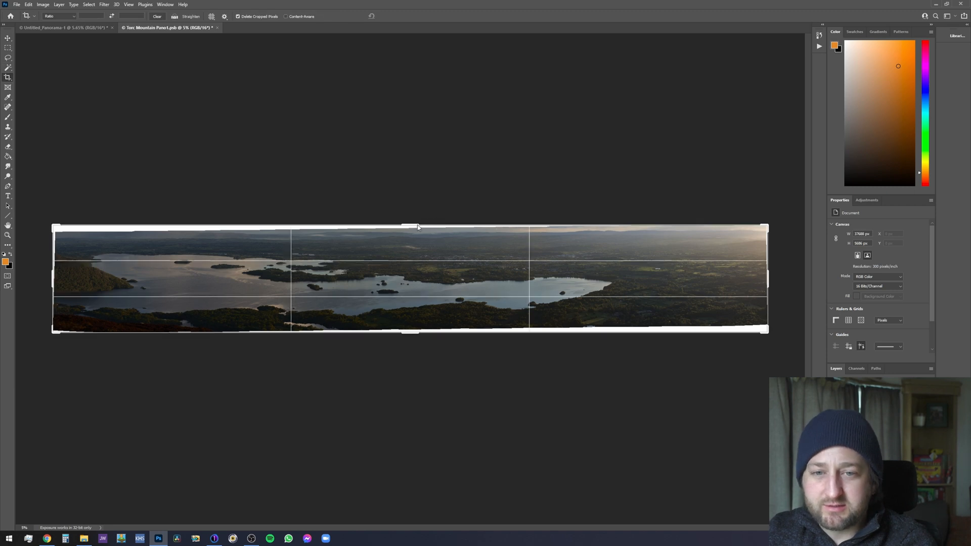
left_click_drag(417, 225, 418, 231)
left_click_drag(53, 276, 55, 276)
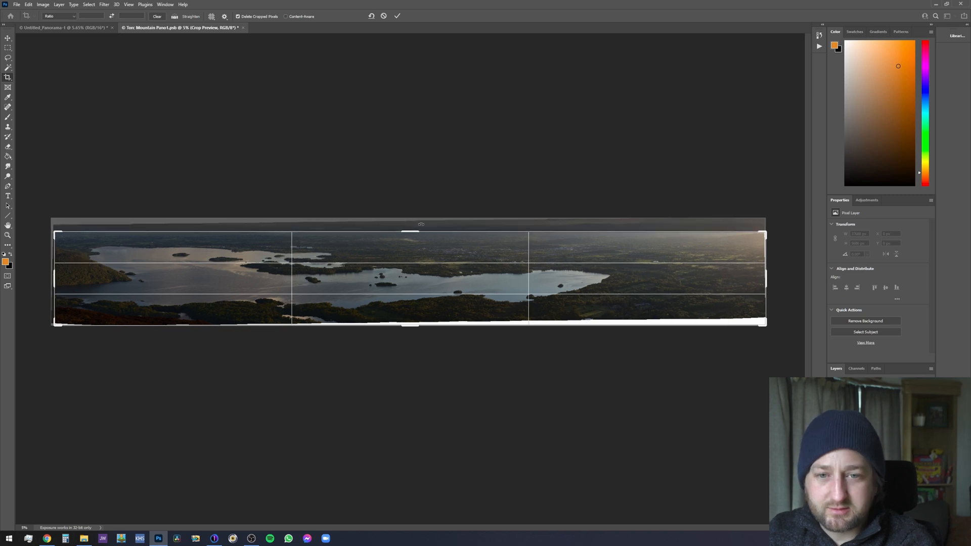
scroll(421, 224, "up", 5)
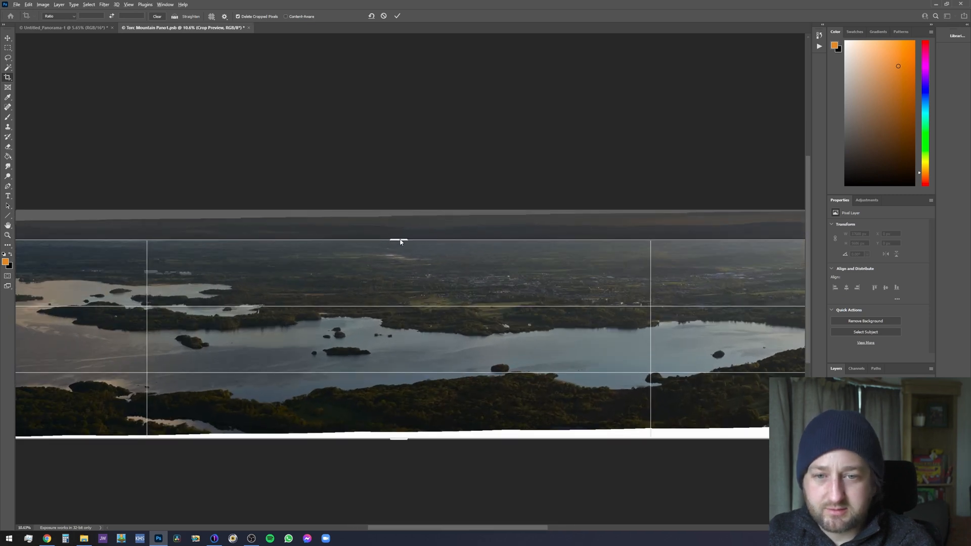
scroll(399, 239, "down", 5)
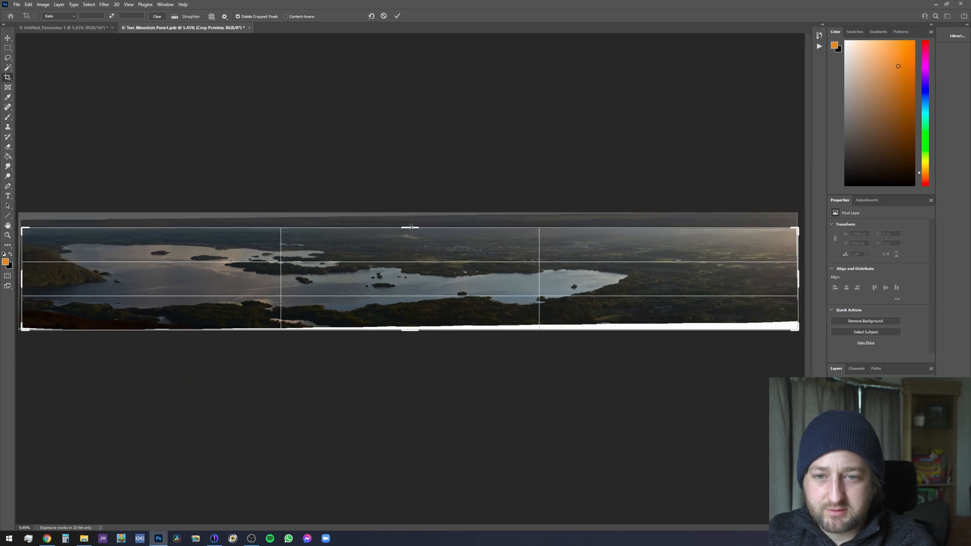
left_click_drag(411, 227, 410, 217)
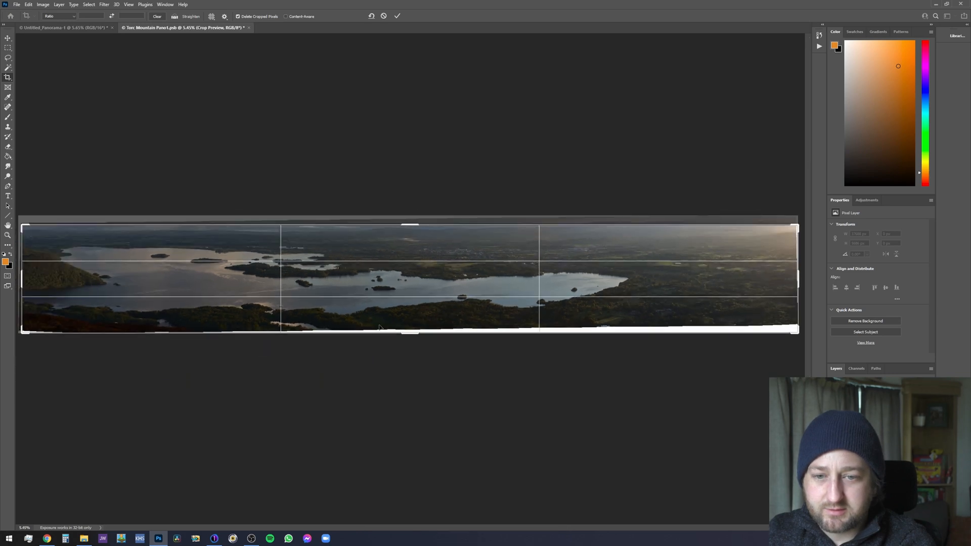
left_click_drag(412, 336, 412, 330)
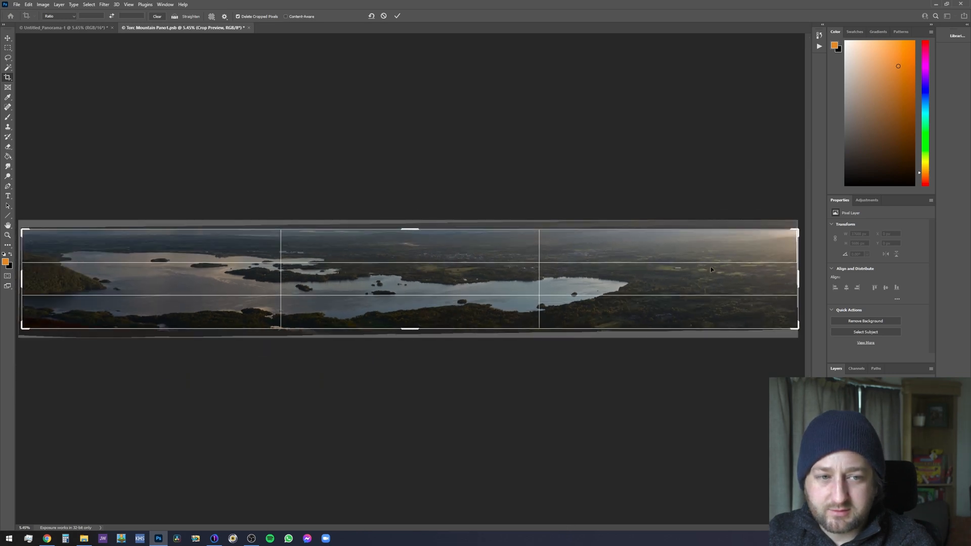
mouse_move(799, 275)
left_mouse_down()
mouse_move(804, 266)
mouse_move(799, 273)
left_mouse_up()
left_click(397, 16)
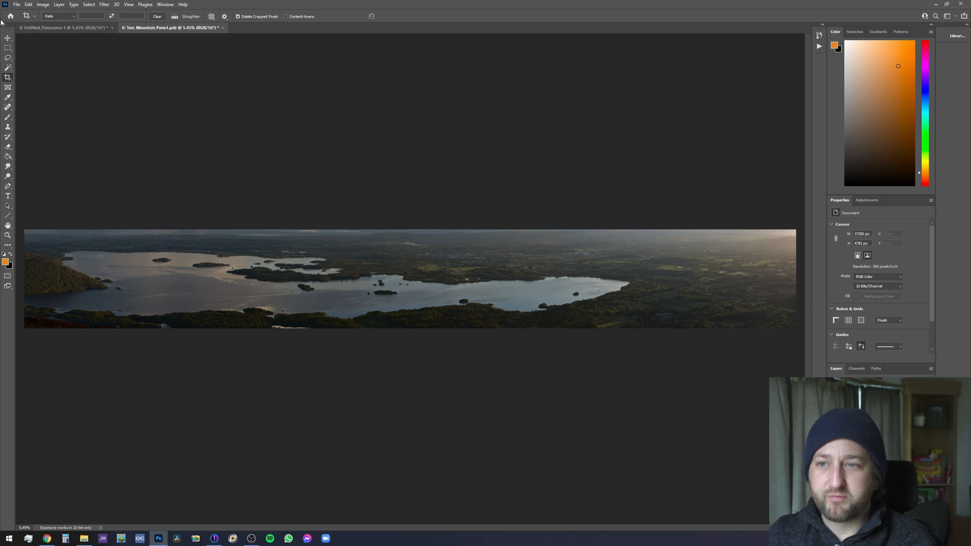
- Save the cropped lake panorama in its PSB file and also as an uncompressed TIFF named Torc Mountain Pano1 in the Capture folder
left_click(16, 5)
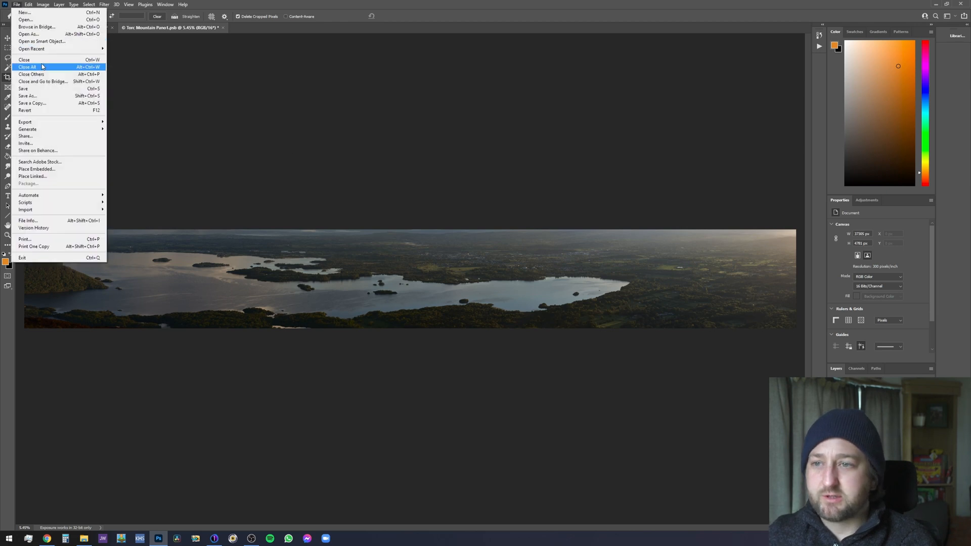
left_click(38, 89)
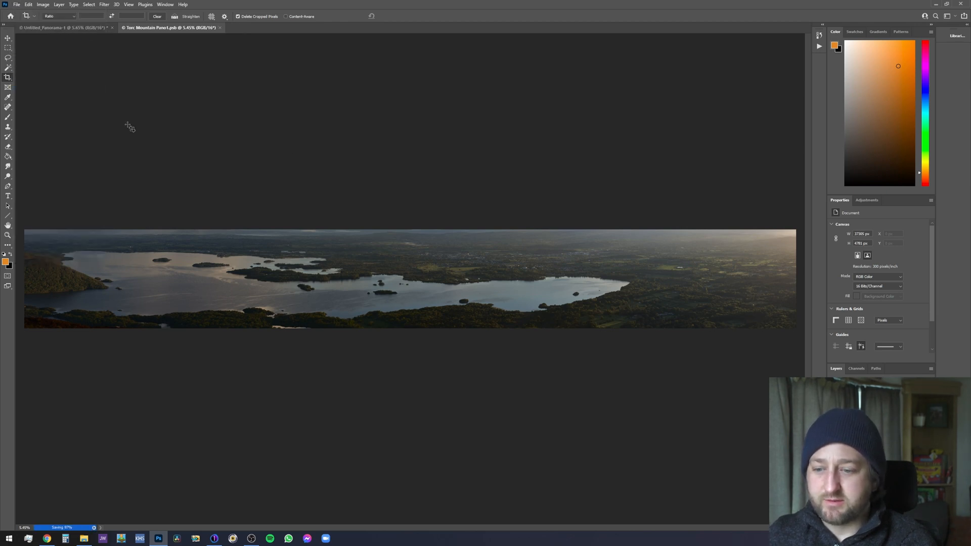
left_click(16, 5)
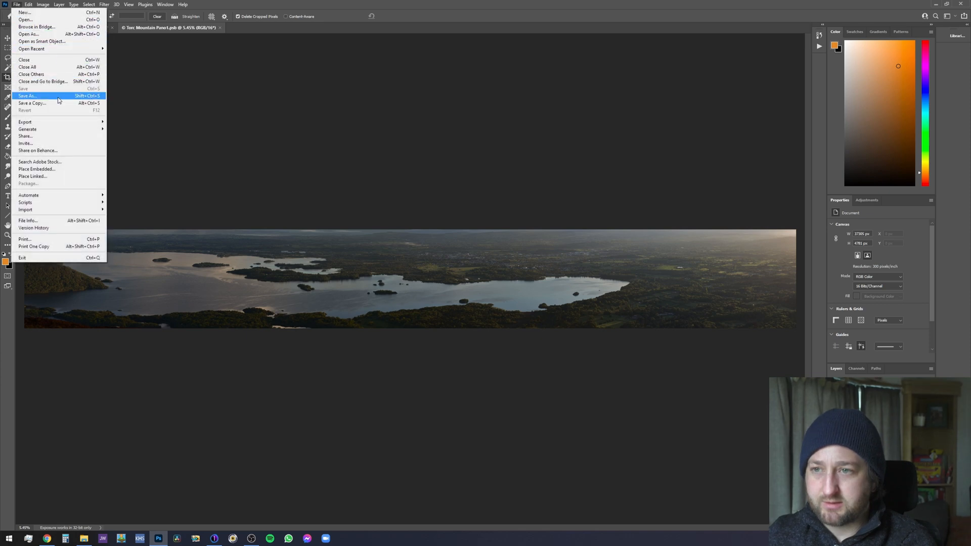
left_click(30, 96)
left_click(180, 245)
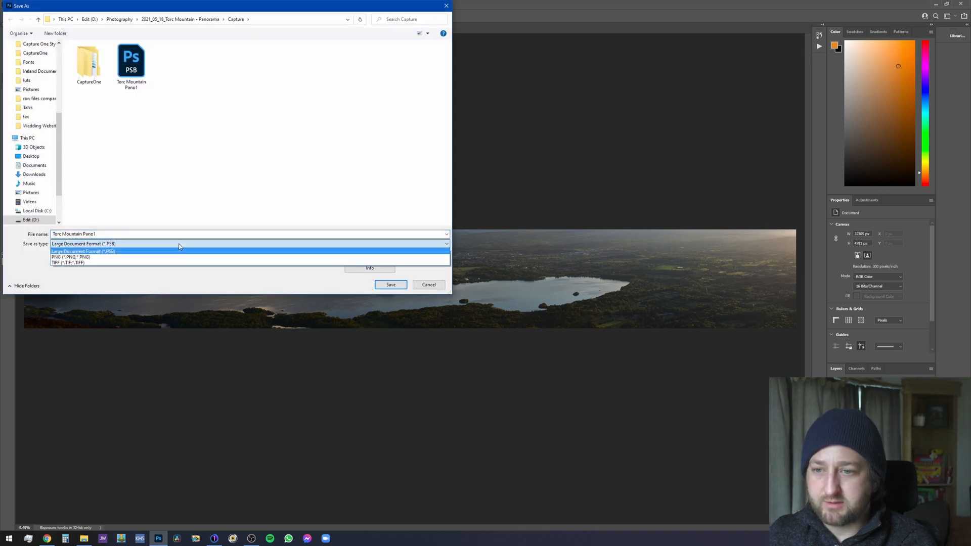
left_click(183, 262)
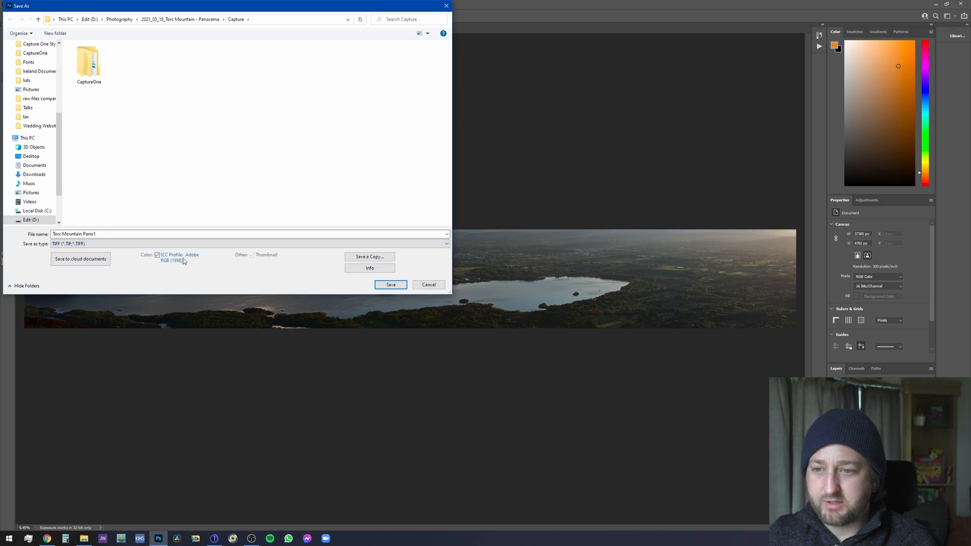
left_click(399, 287)
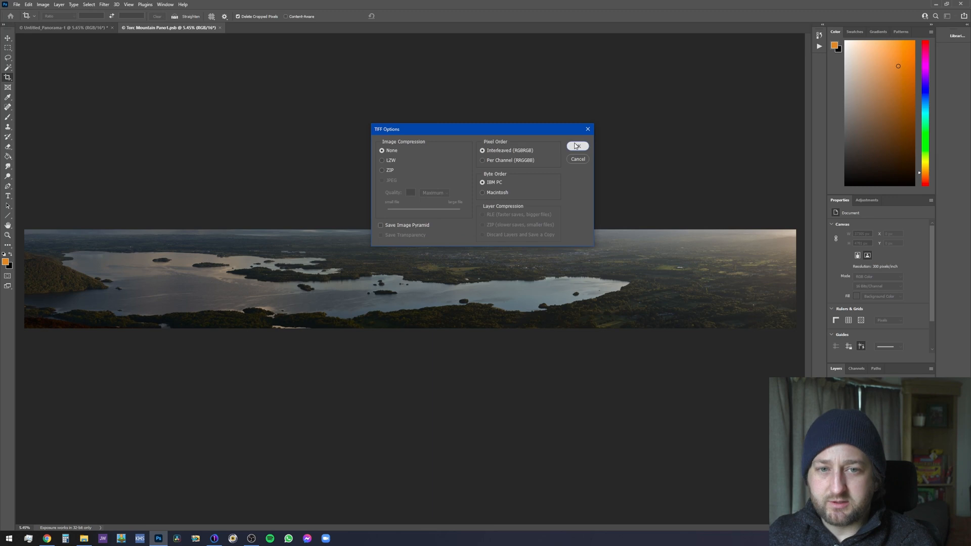
left_click(578, 146)
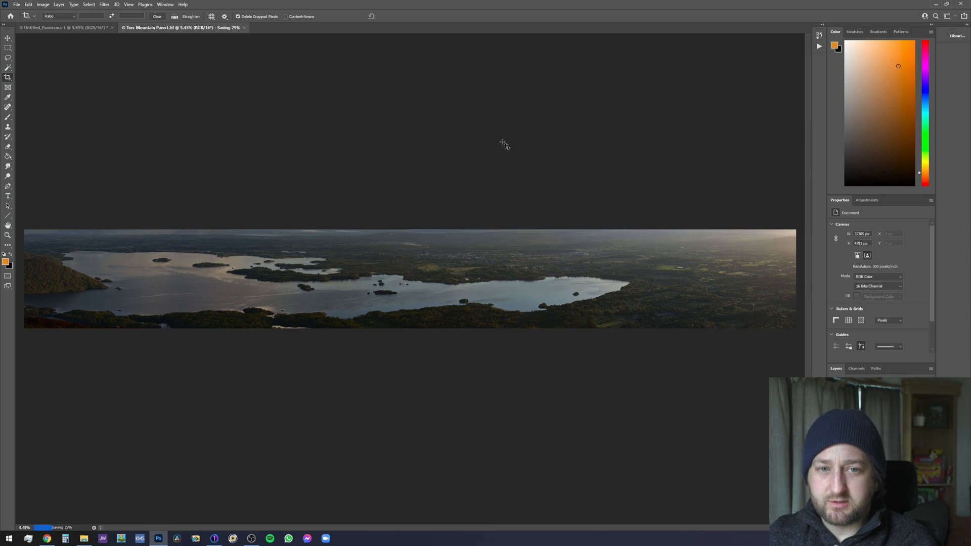
- Save the sunlit Untitled_Panorama-1 document in the Capture folder as Torc Mountain Pano2 in Large Document Format (PSB)
left_click(76, 28)
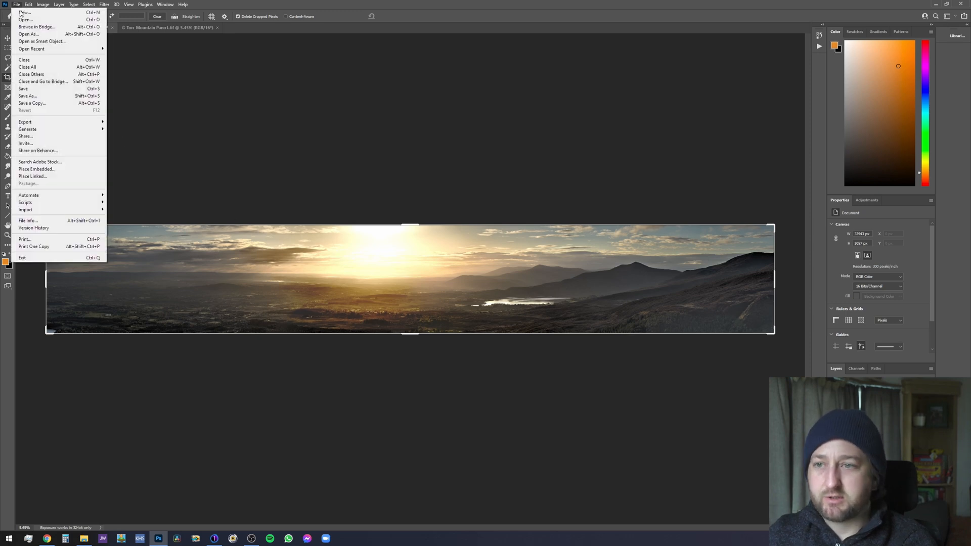
left_click(35, 96)
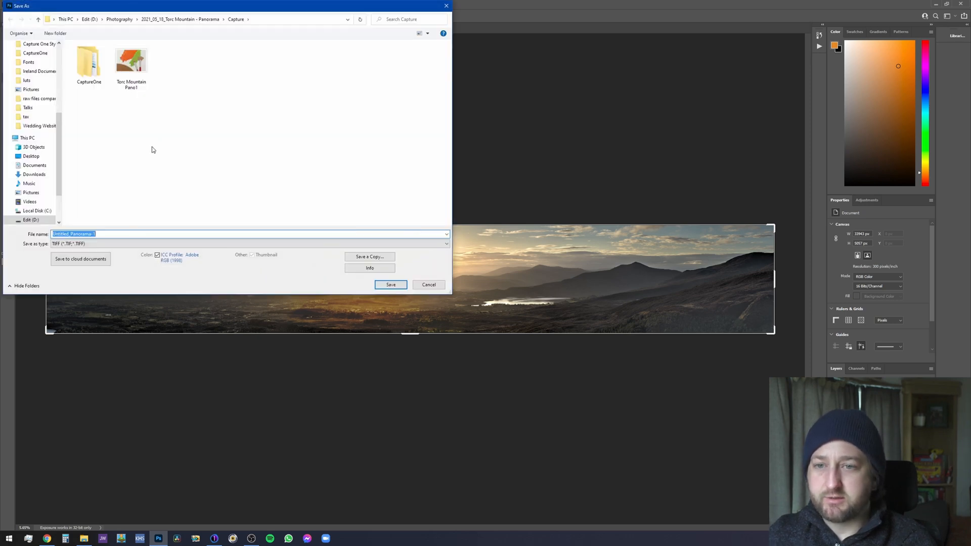
left_click(124, 233)
left_click(131, 76)
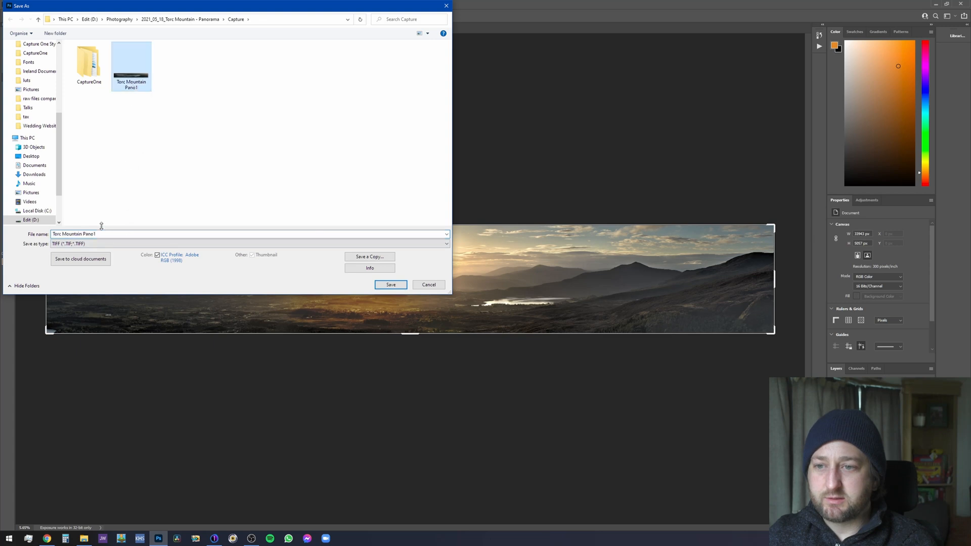
left_click(103, 234)
left_click(105, 234)
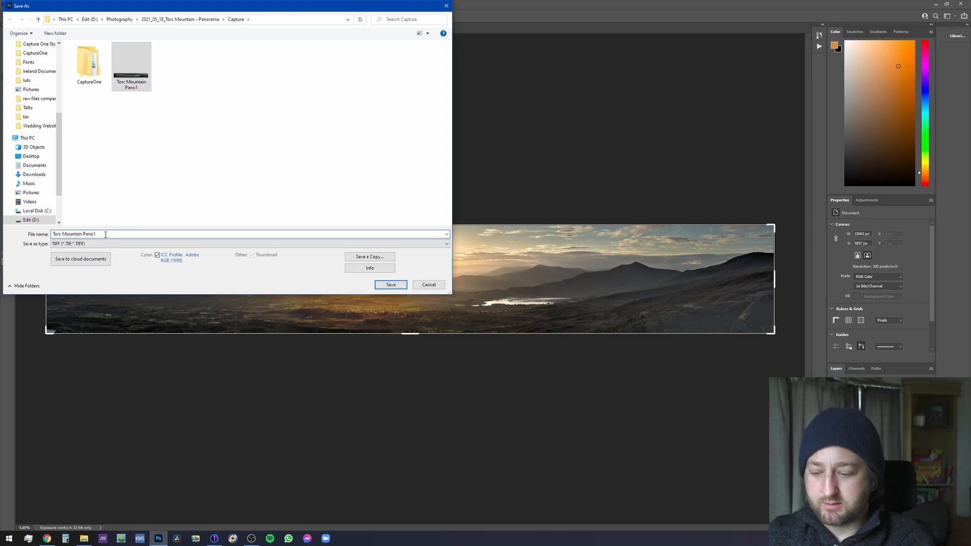
key("BackSpace")
type("2")
left_click(109, 243)
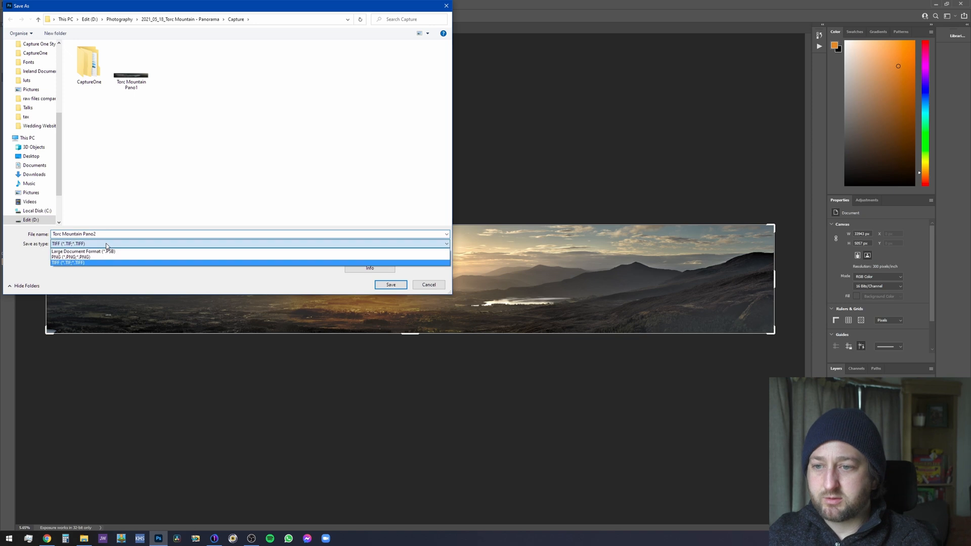
left_click(107, 252)
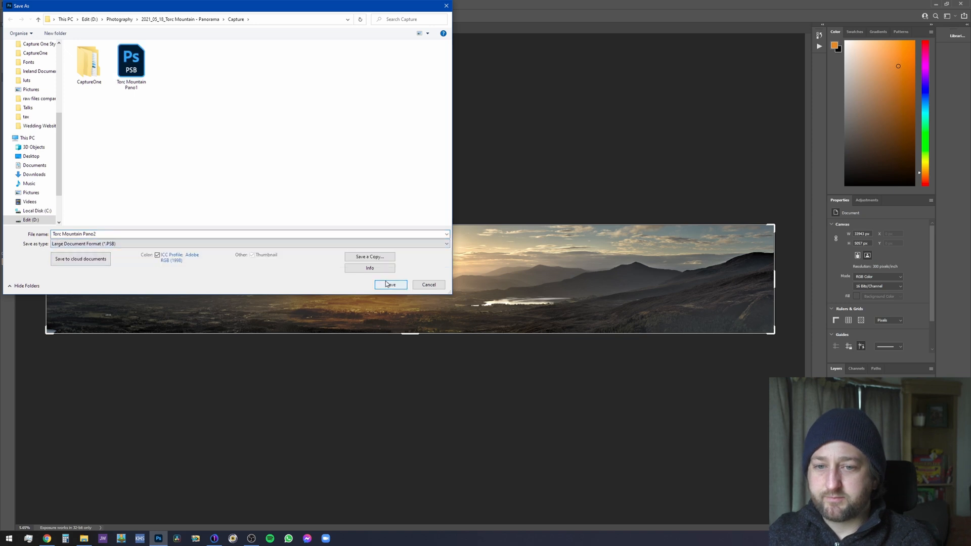
left_click(390, 285)
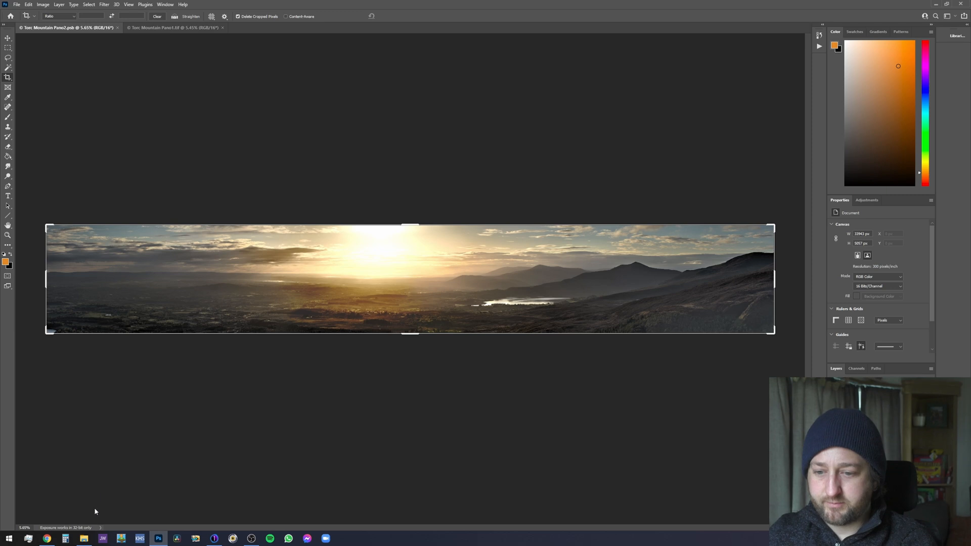
- Switch to Capture One, open Torc Mountain Pano1.tif and remove the dust spot from the open lake water
left_click(212, 538)
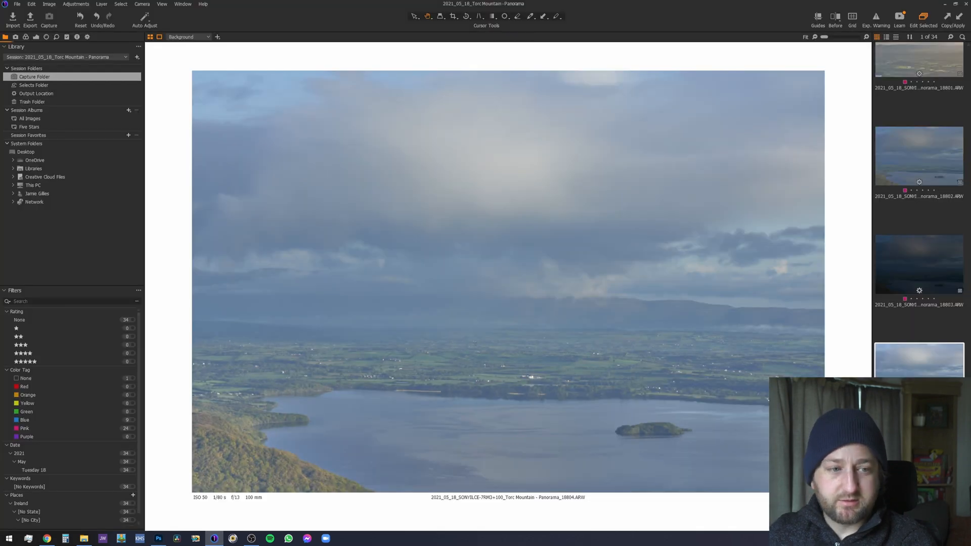
left_click(920, 481)
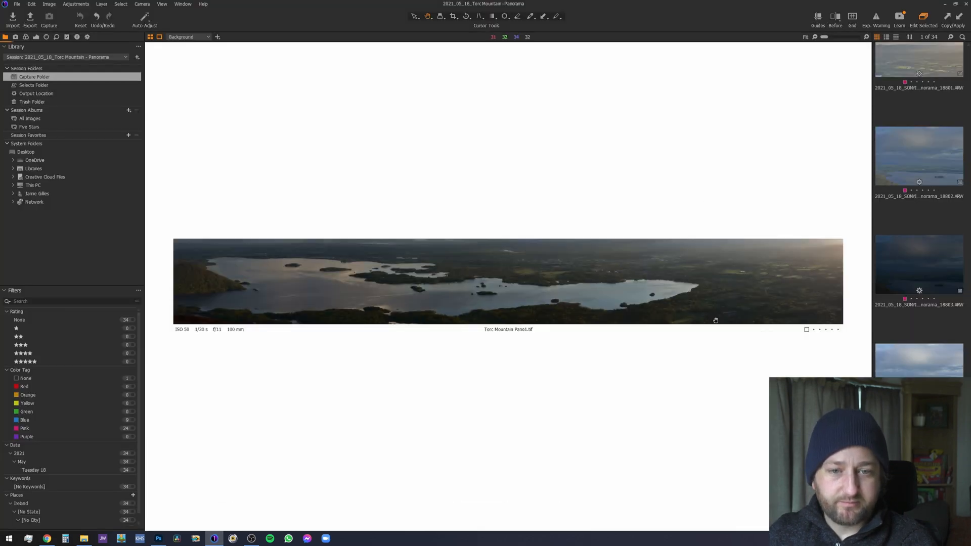
scroll(331, 332, "up", 3)
scroll(331, 332, "up", 3)
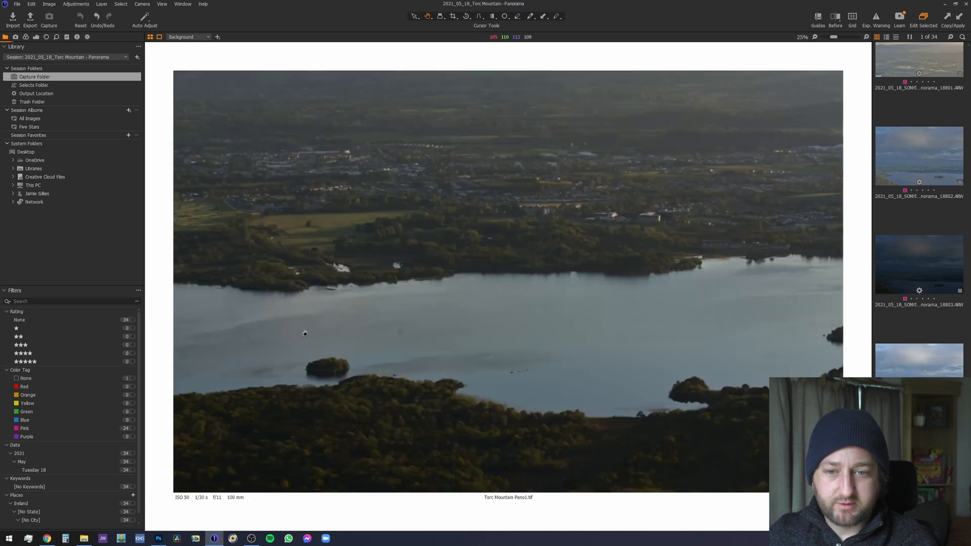
scroll(382, 338, "up", 2)
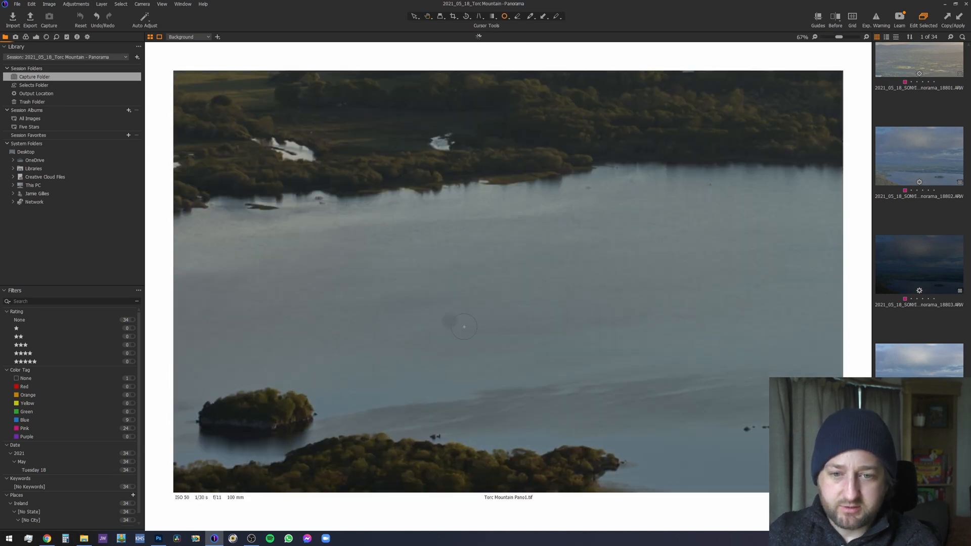
left_click(451, 320)
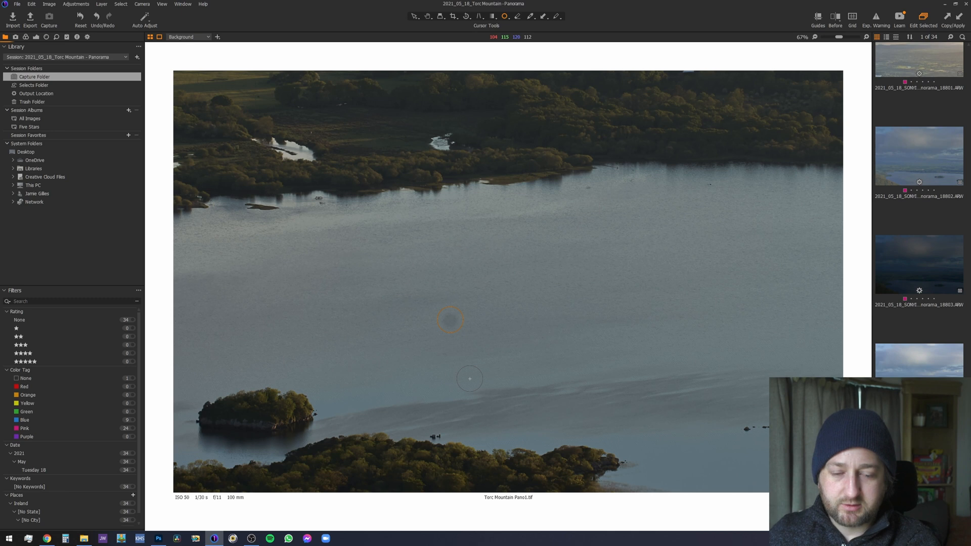
key("h")
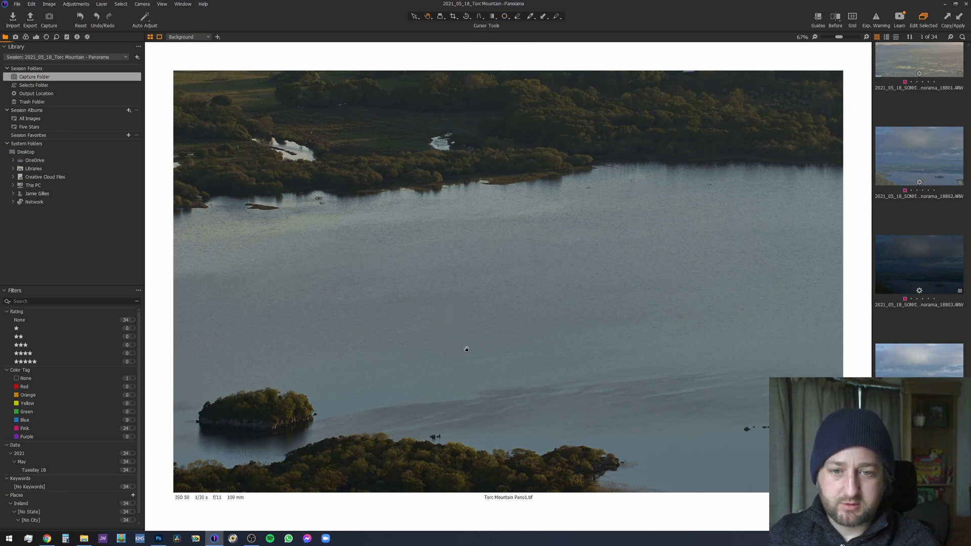
- Hide the tools and the image browser to show the whole lake panorama larger
scroll(466, 350, "down", 1)
scroll(467, 349, "down", 3)
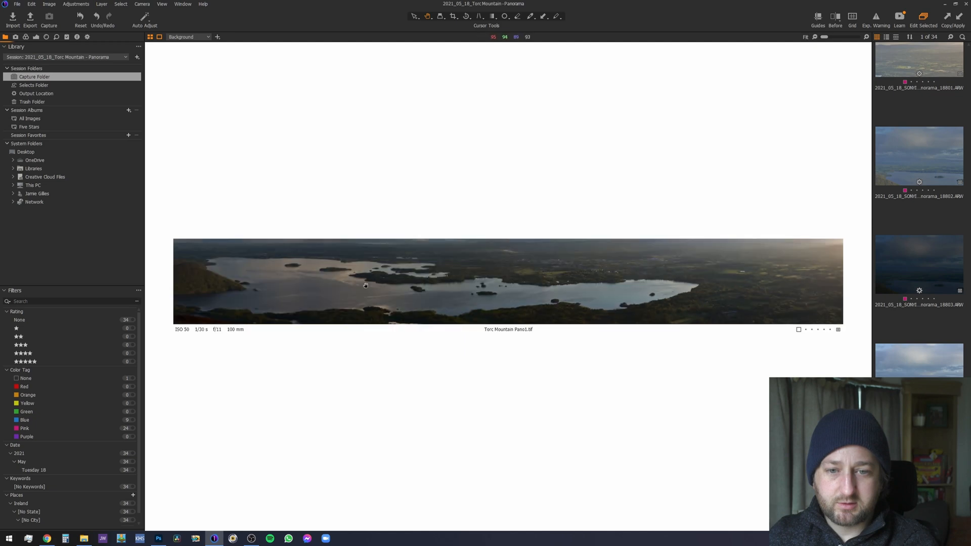
scroll(366, 286, "up", 1)
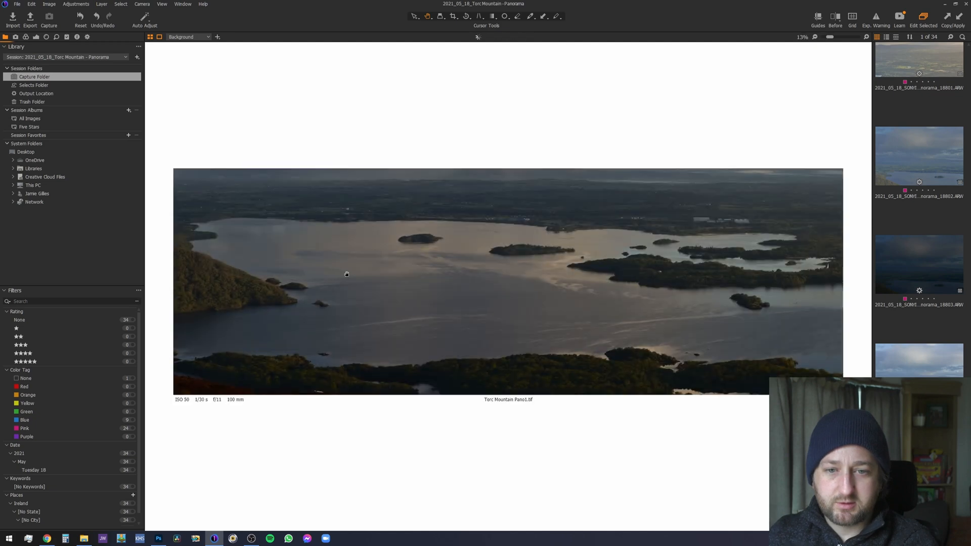
key("ctrl+b")
key("ctrl+t")
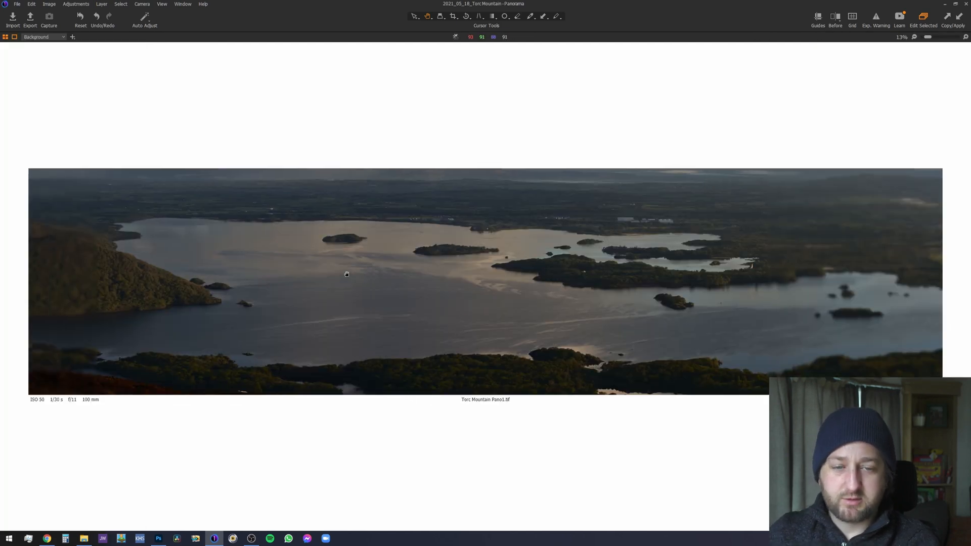
scroll(379, 290, "down", 1)
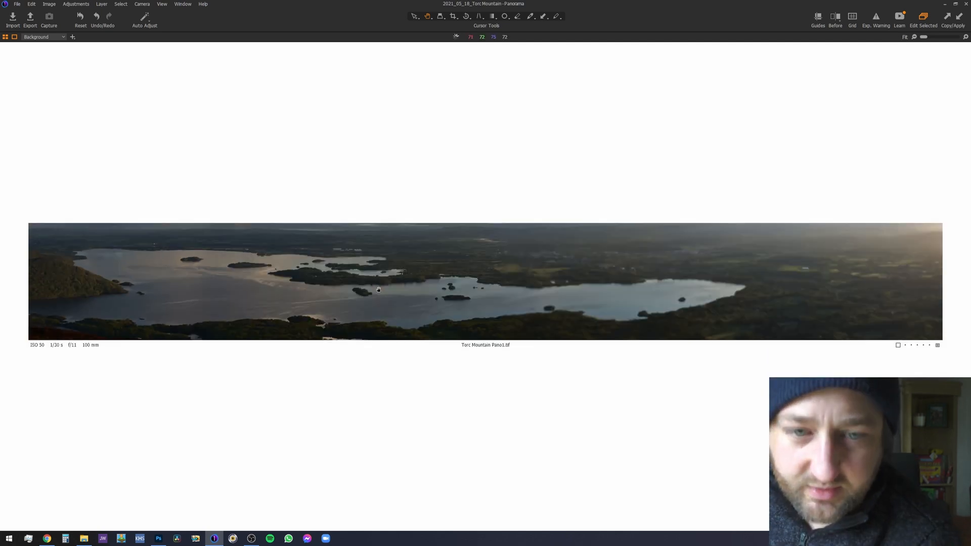
- Examine the lake panorama up close, from the wooded hill and islands to the ruined castle and the sunlit farmland
scroll(379, 290, "up", 2)
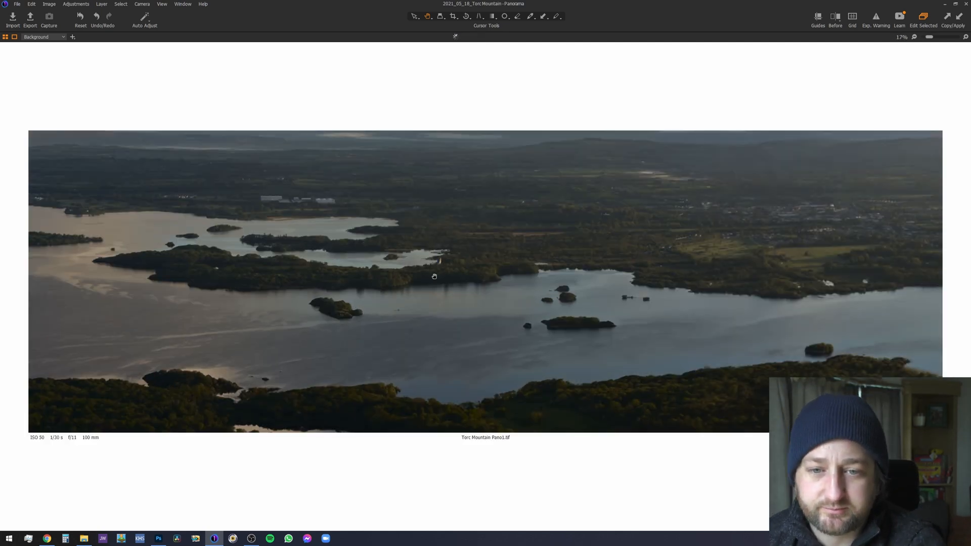
scroll(435, 276, "up", 2)
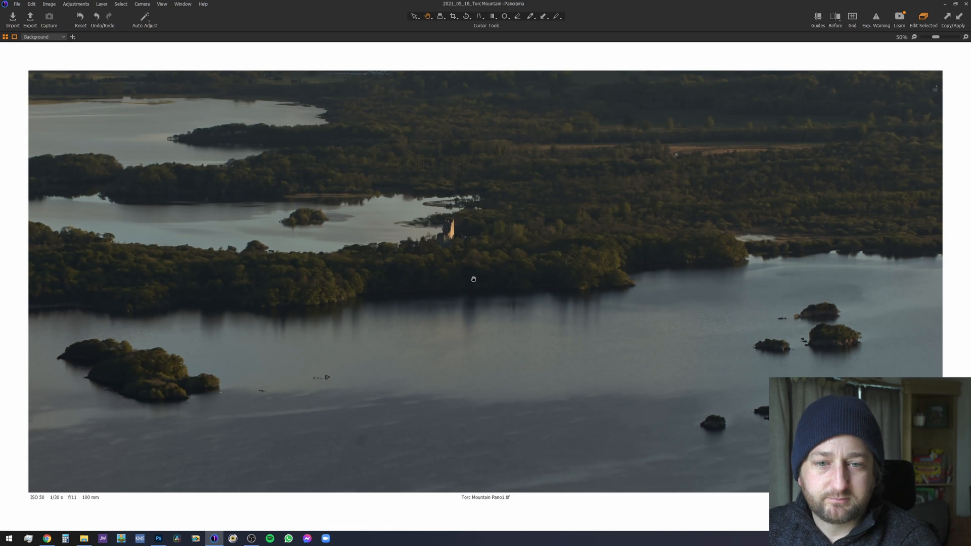
scroll(455, 265, "down", 3)
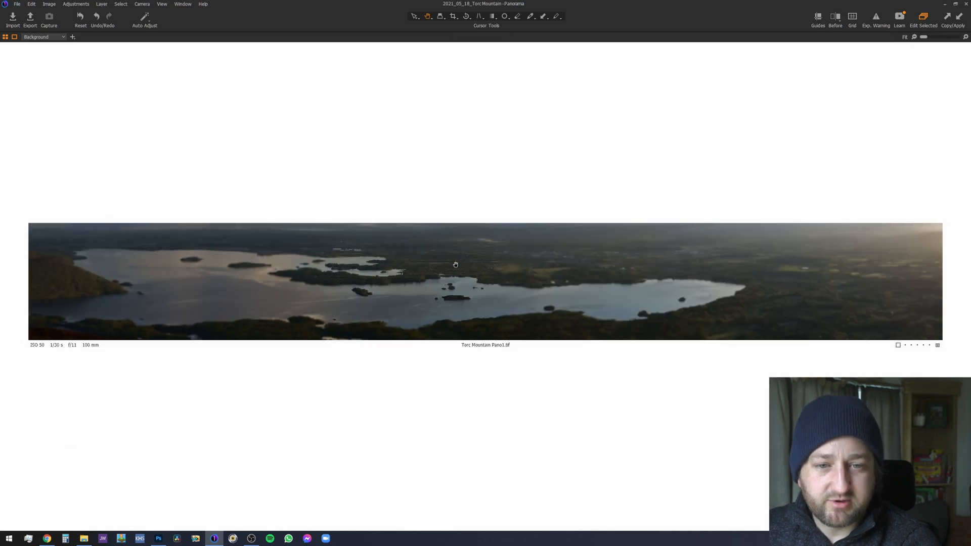
scroll(455, 274, "up", 2)
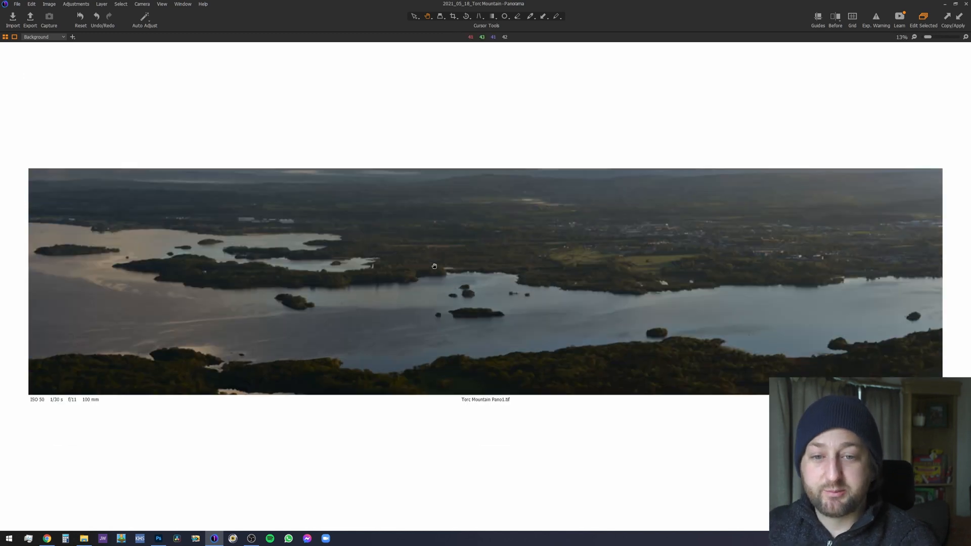
left_click_drag(304, 267, 766, 273)
left_click_drag(212, 277, 592, 266)
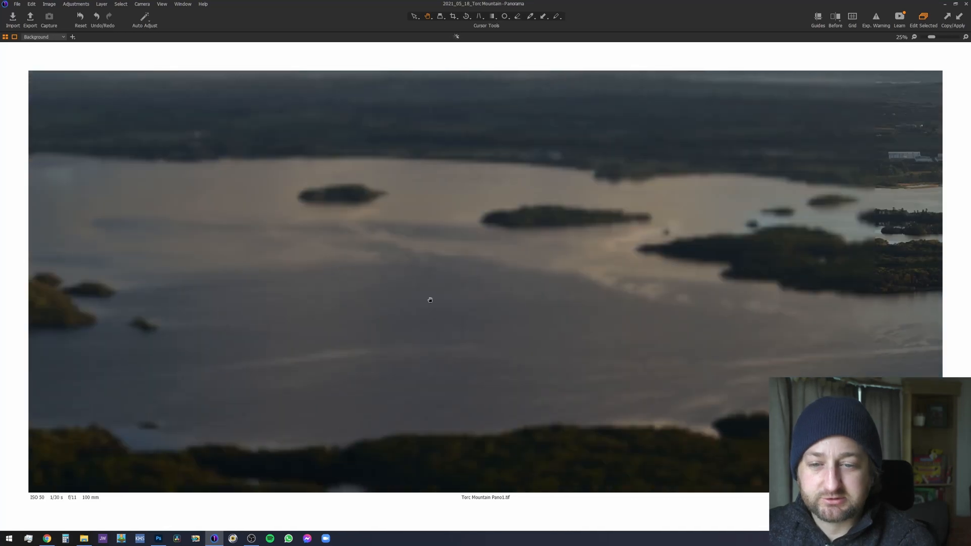
left_click_drag(289, 276, 612, 260)
scroll(322, 286, "down", 3)
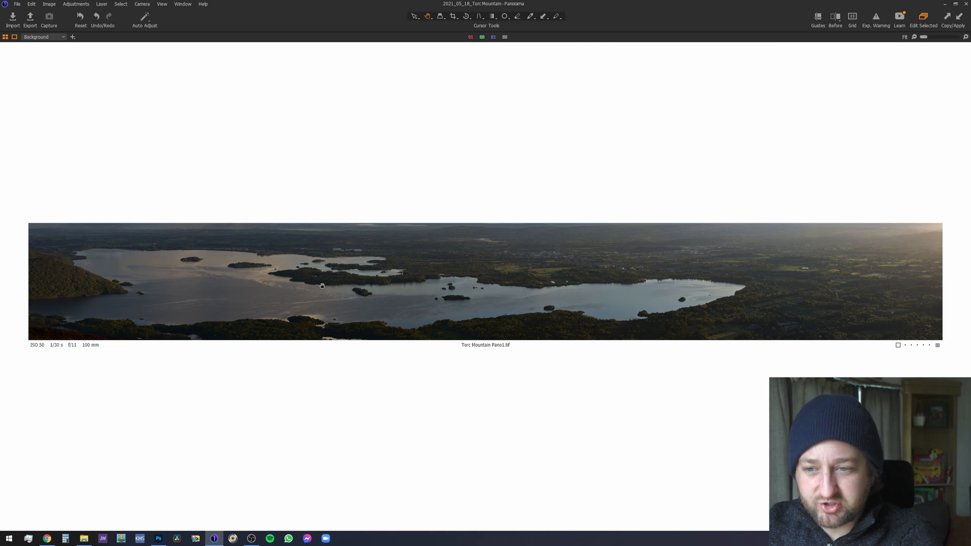
scroll(89, 292, "up", 2)
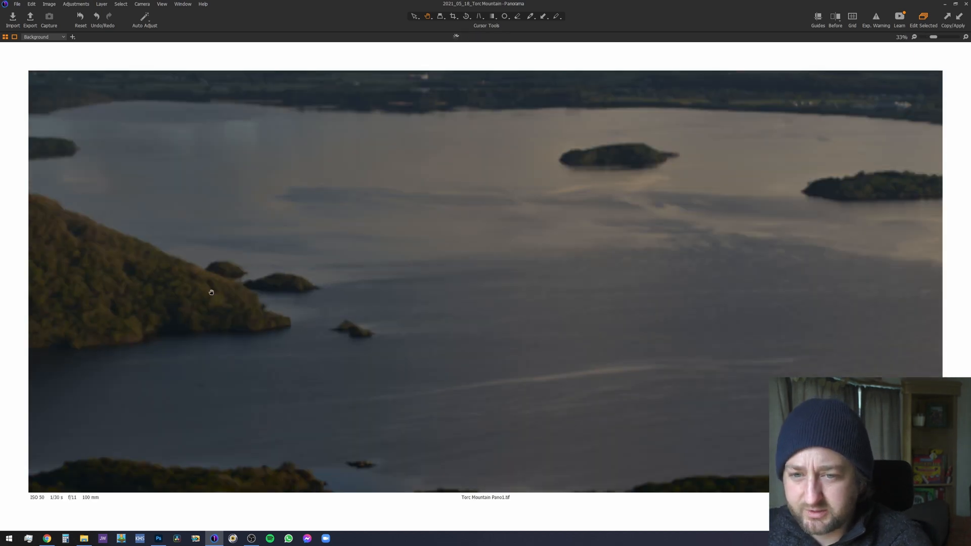
scroll(336, 334, "down", 2)
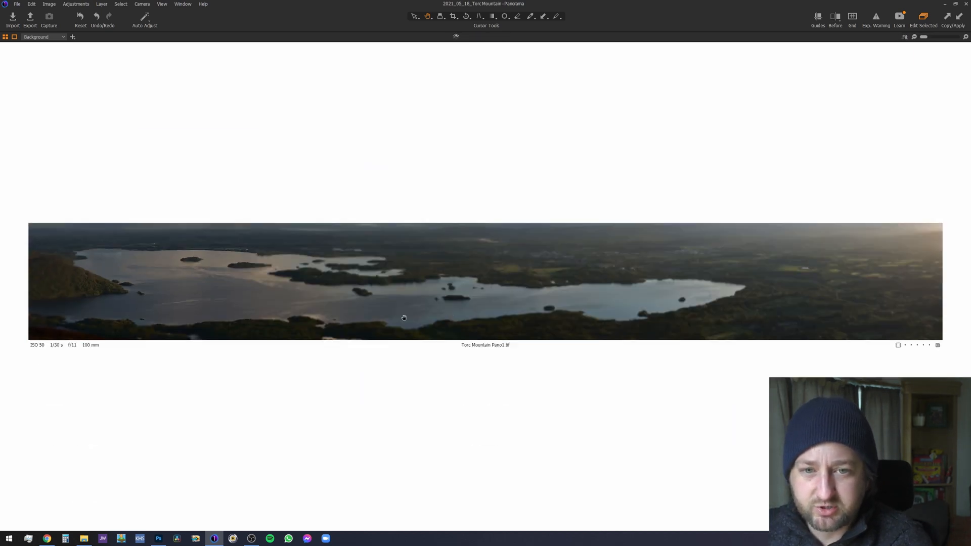
scroll(893, 270, "up", 1)
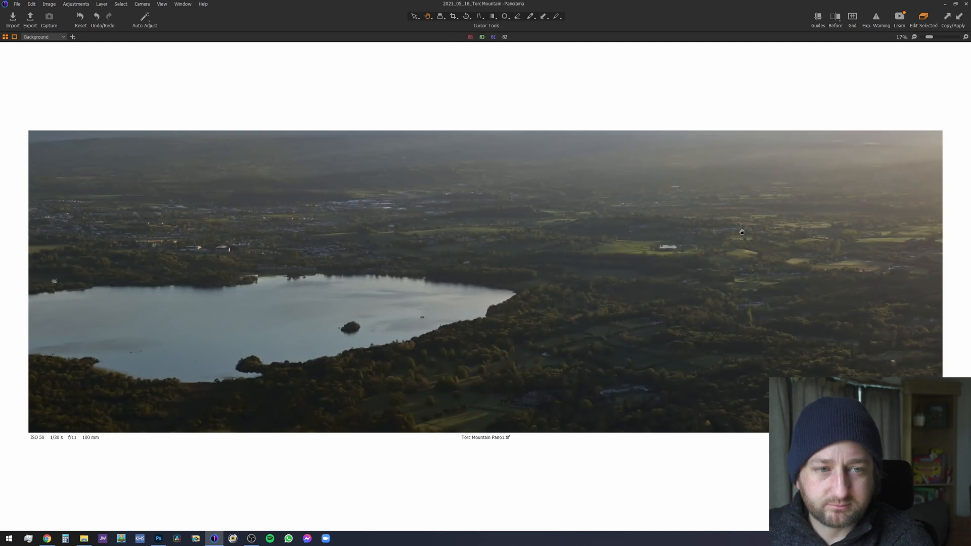
scroll(742, 232, "up", 1)
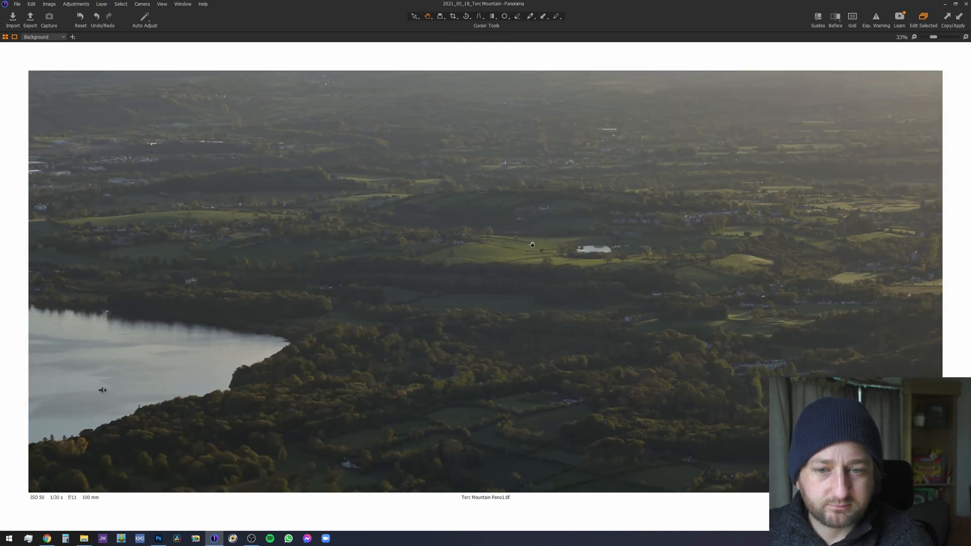
scroll(532, 245, "down", 2)
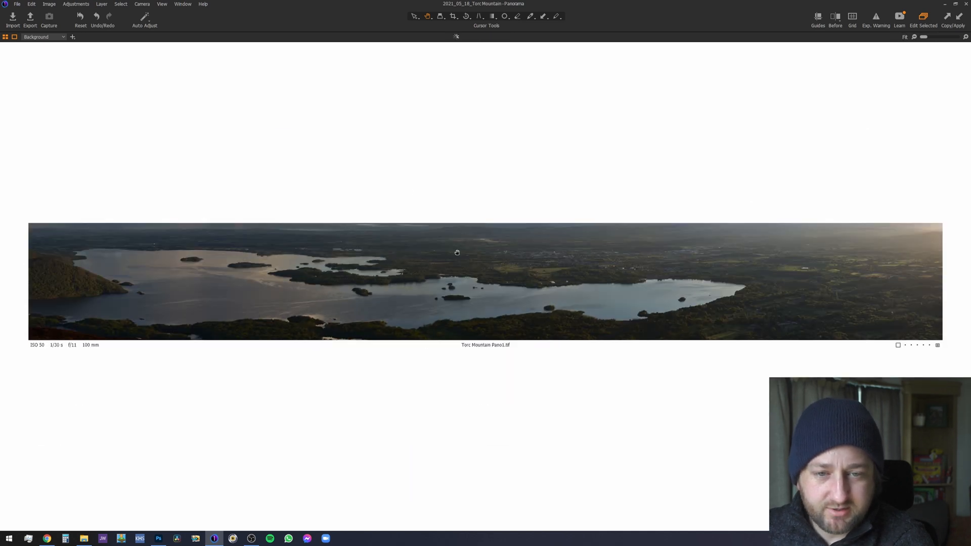
- Activate the Crop tool without cropping, rate the lake panorama five stars and show the tools and image browser again
left_click(454, 22)
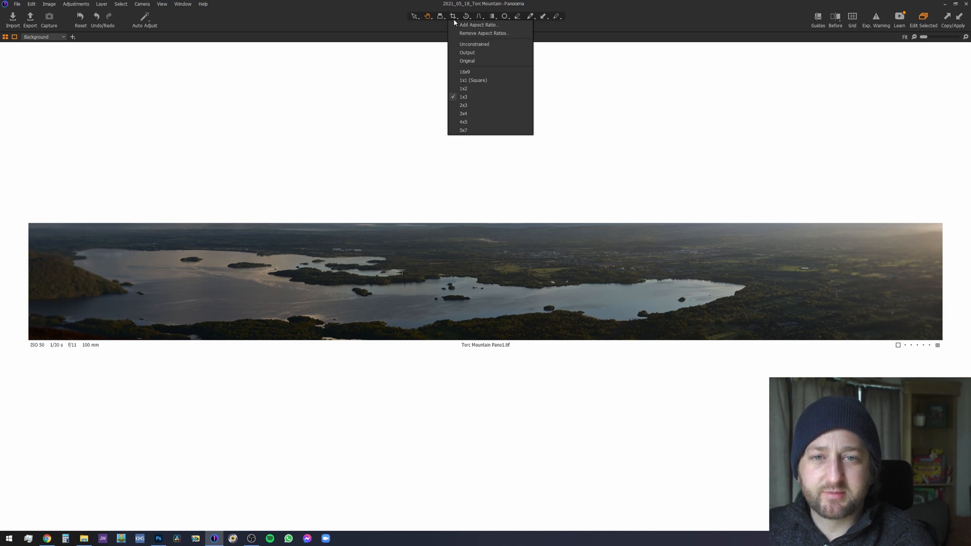
left_click(454, 22)
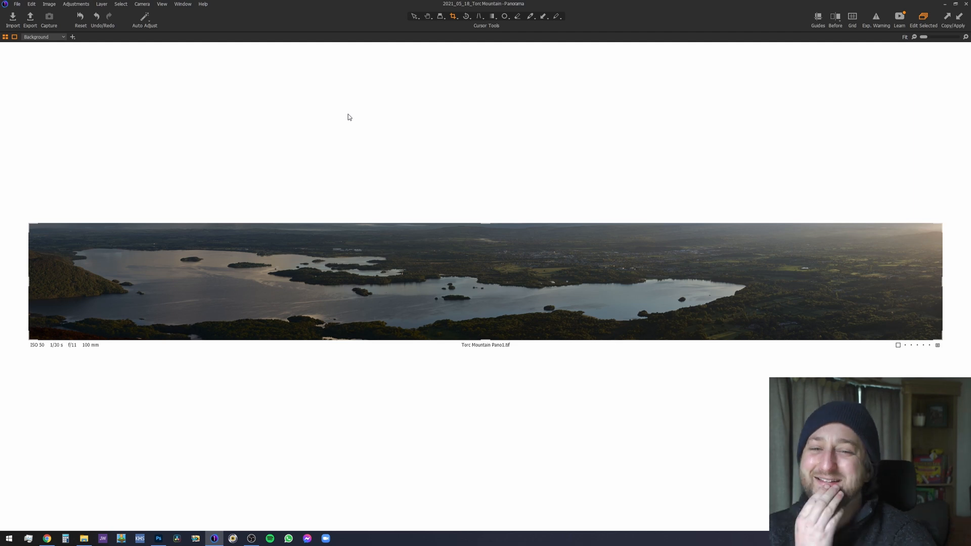
scroll(455, 269, "up", 3)
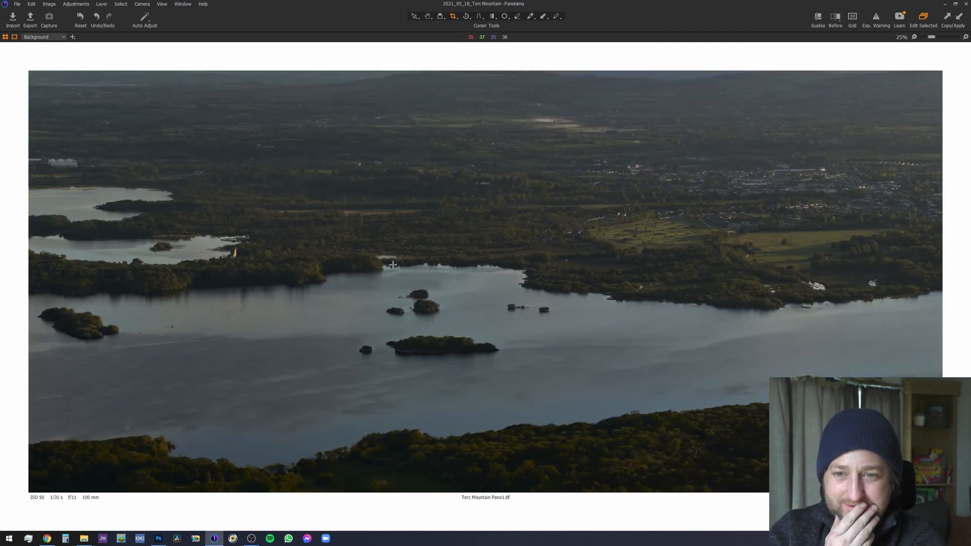
scroll(393, 265, "down", 1)
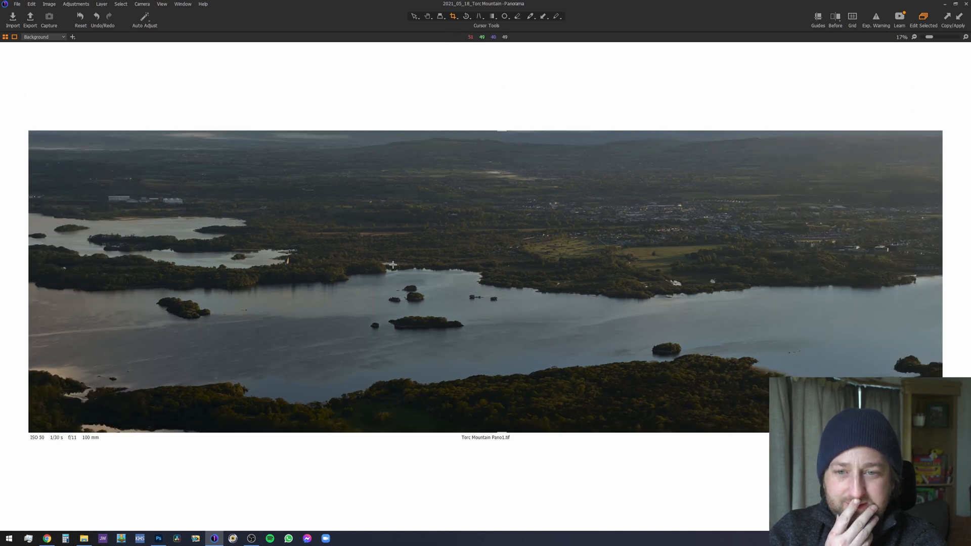
scroll(393, 265, "down", 1)
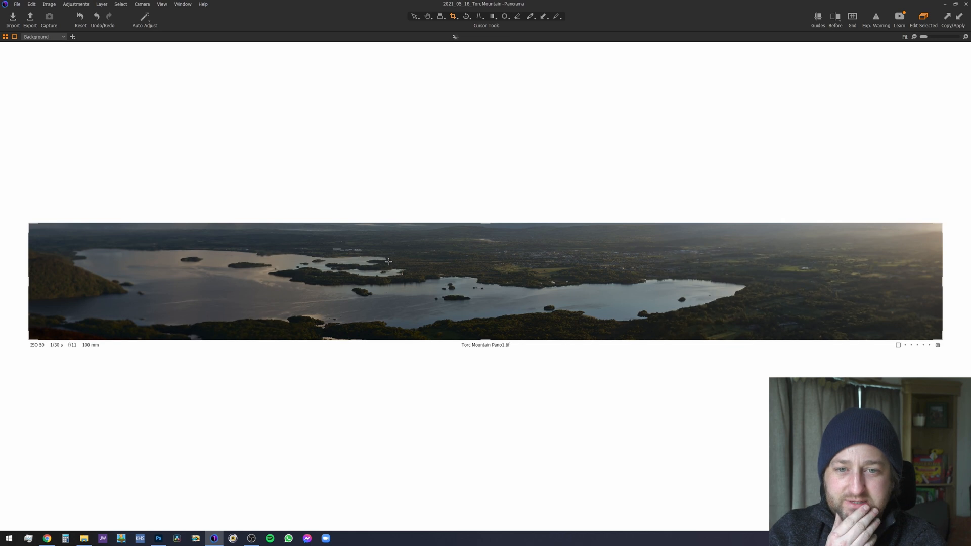
scroll(519, 259, "up", 1)
scroll(519, 258, "down", 1)
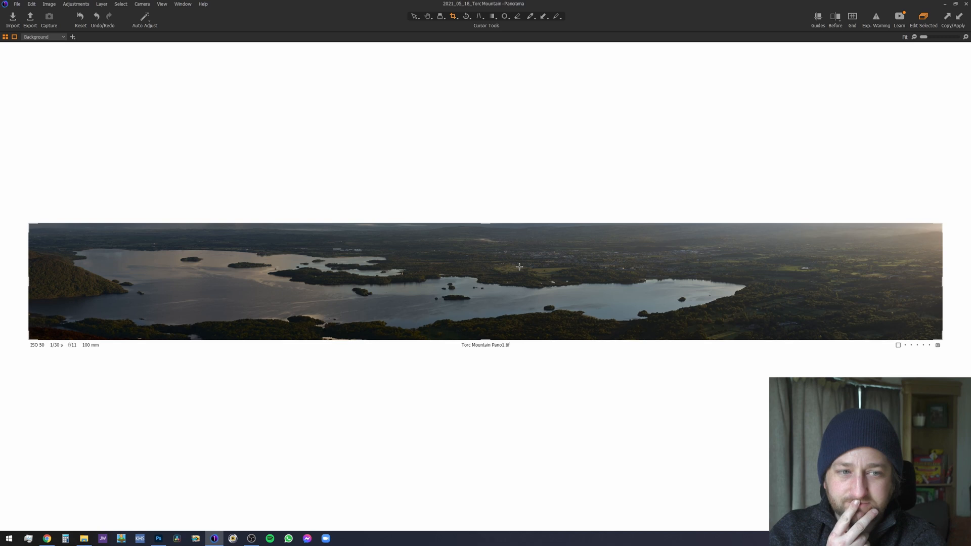
scroll(889, 269, "up", 1)
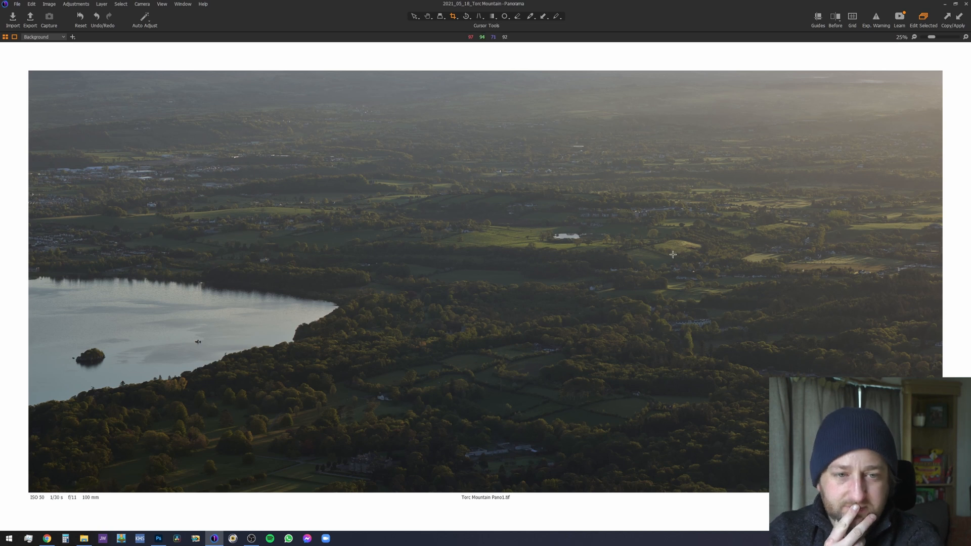
scroll(646, 258, "down", 1)
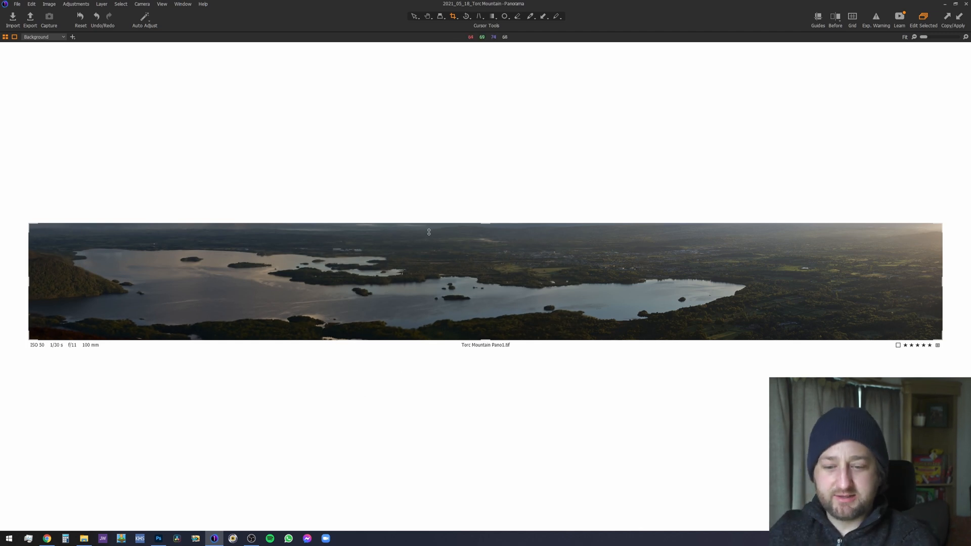
key("ctrl+b")
key("ctrl+t")
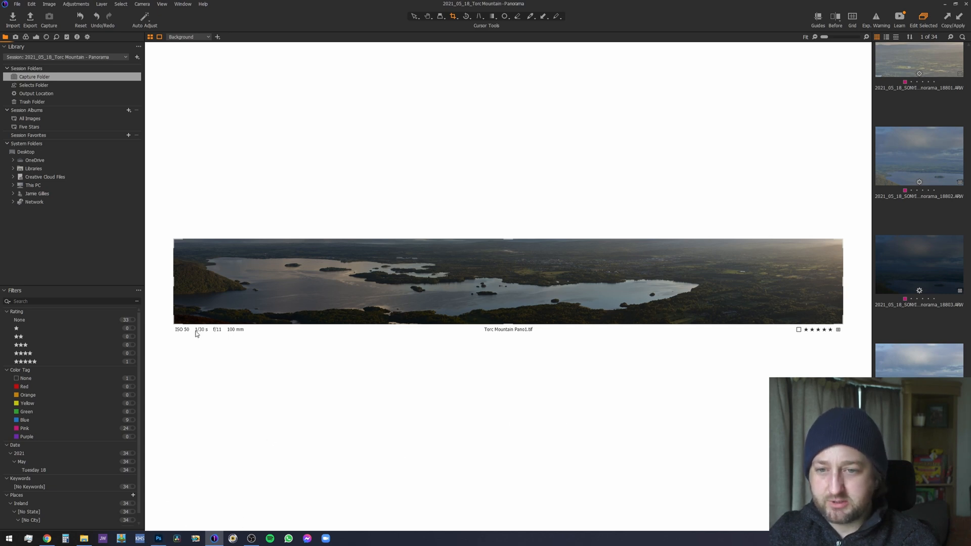
- Switch to Photoshop and bring up the Torc Mountain Pano2.psb sunset panorama
left_click(154, 540)
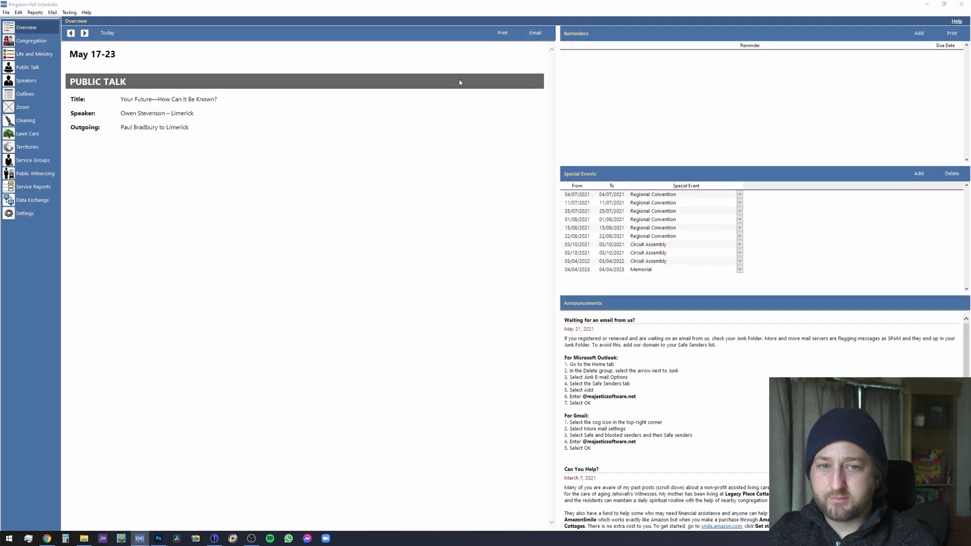
left_click(953, 13)
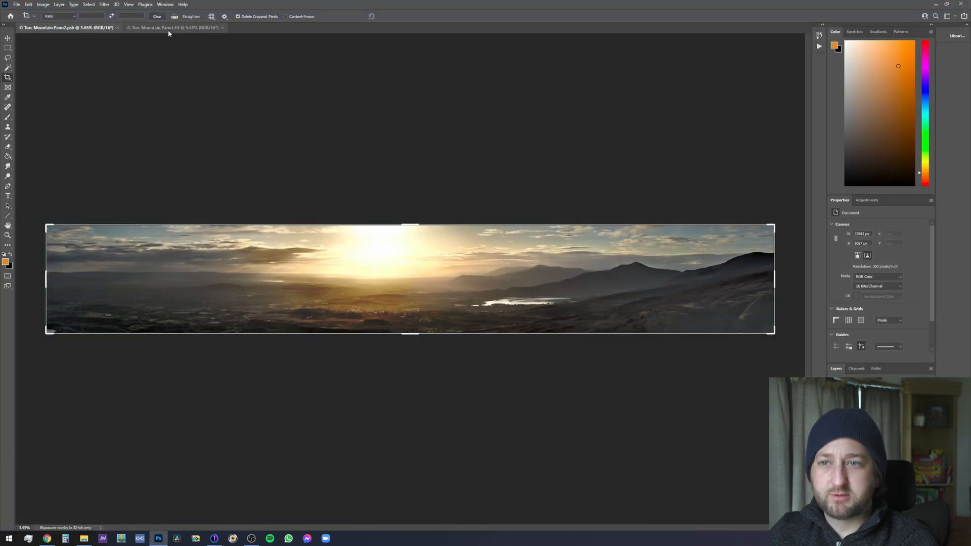
left_click(158, 28)
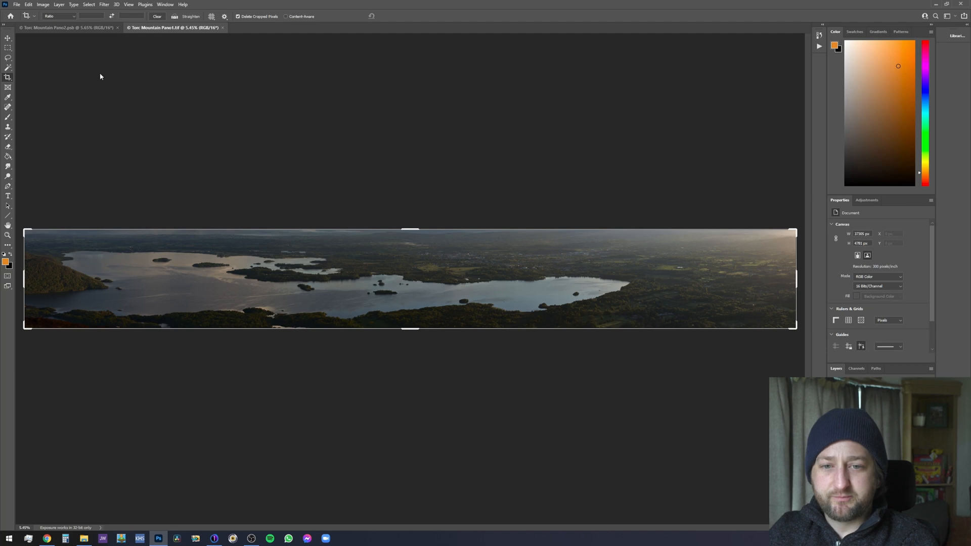
left_click(61, 28)
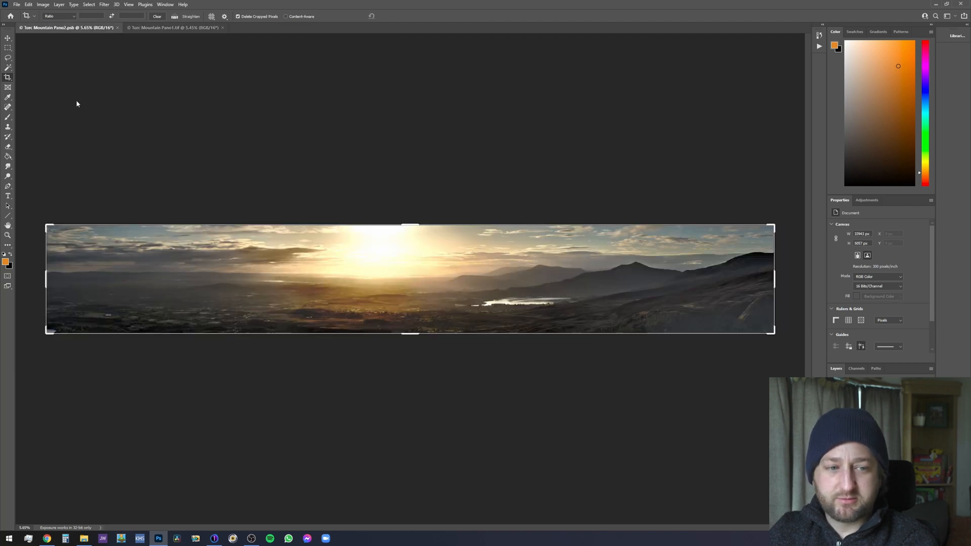
- Save the sunset panorama as an uncompressed TIFF named Torc Mountain Pano2 in the Capture folder
left_click(16, 5)
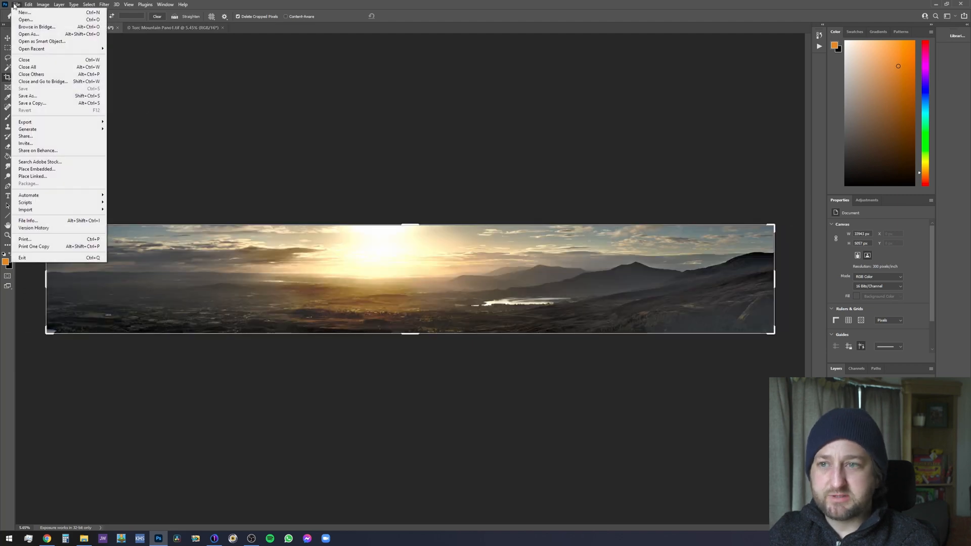
left_click(58, 98)
left_click(151, 245)
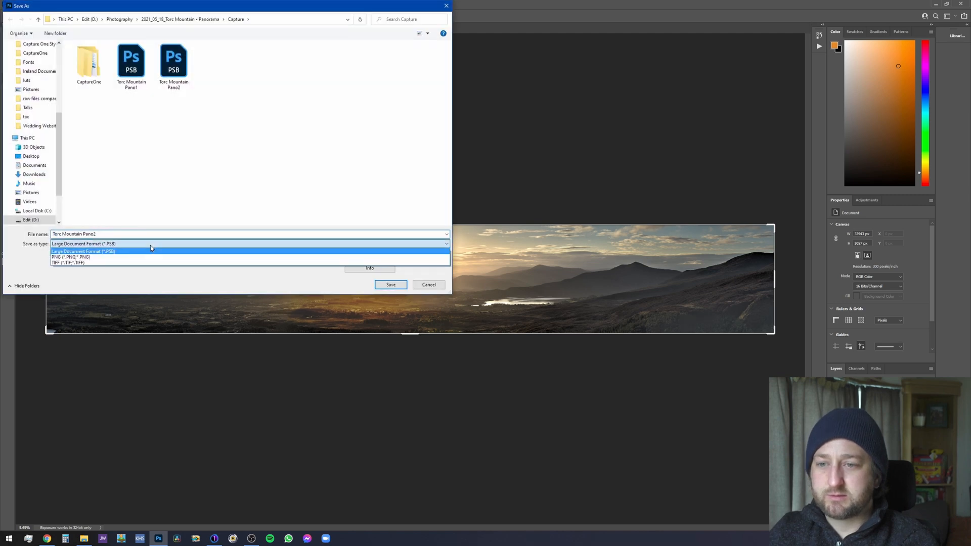
left_click(150, 263)
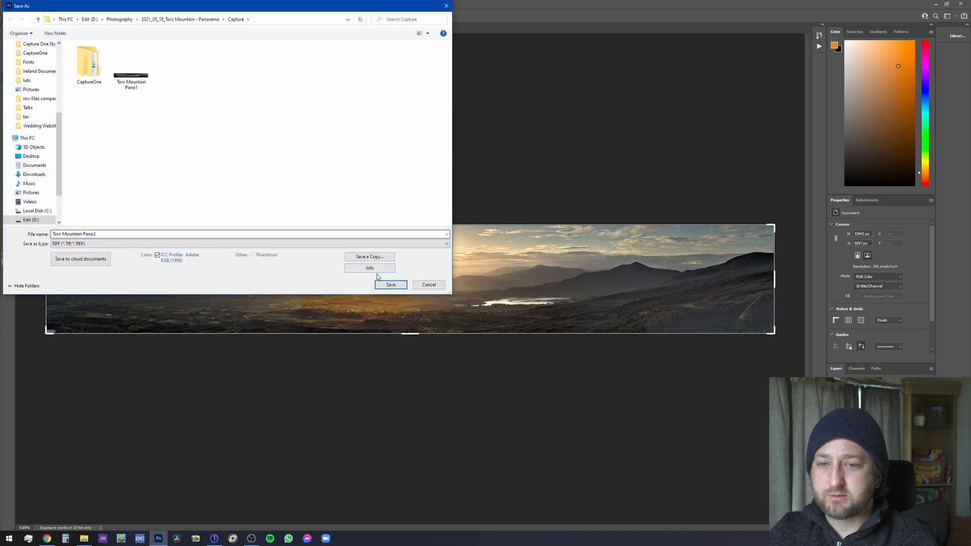
left_click(390, 286)
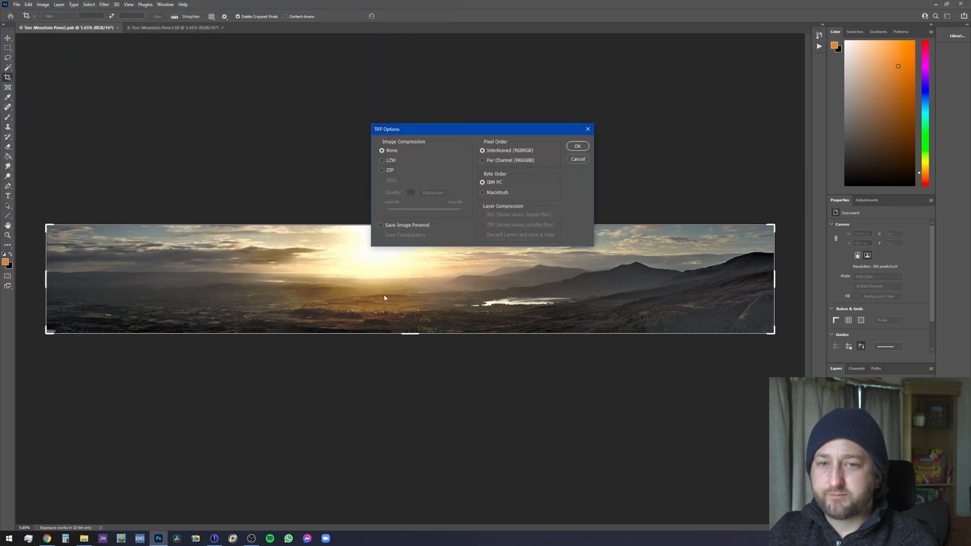
left_click(578, 147)
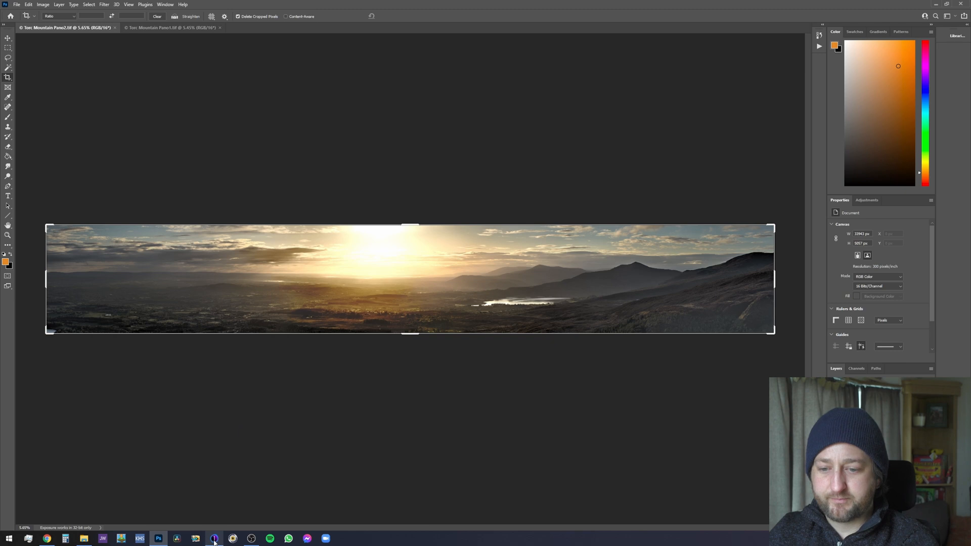
- Switch to Capture One and open Torc Mountain Pano2.tif from the image browser
mouse_move(215, 541)
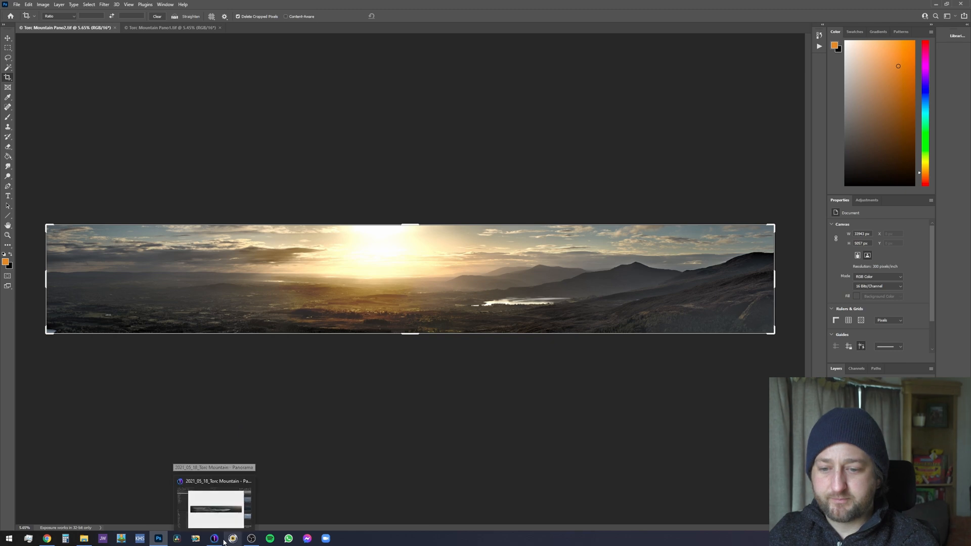
left_click(214, 541)
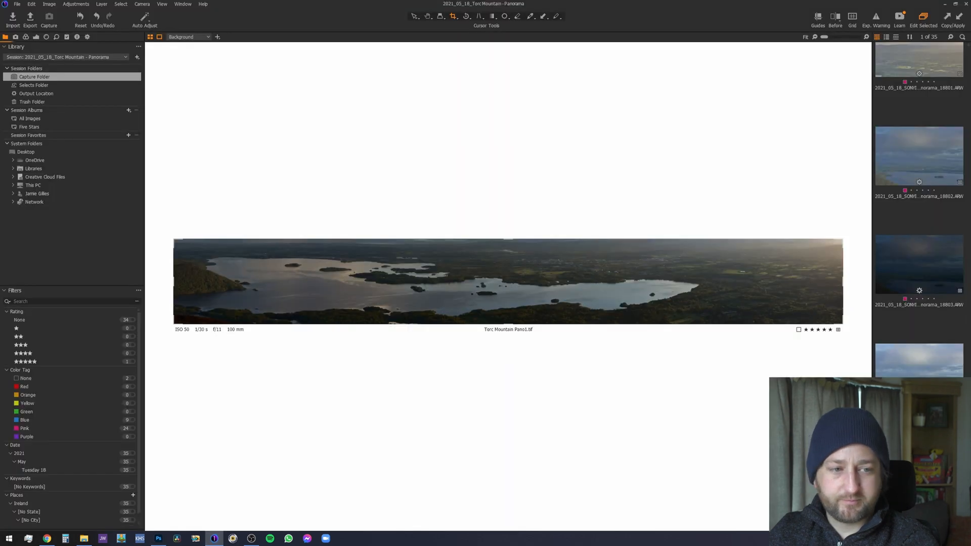
left_click(920, 387)
left_click(920, 498)
scroll(919, 455, "down", 1)
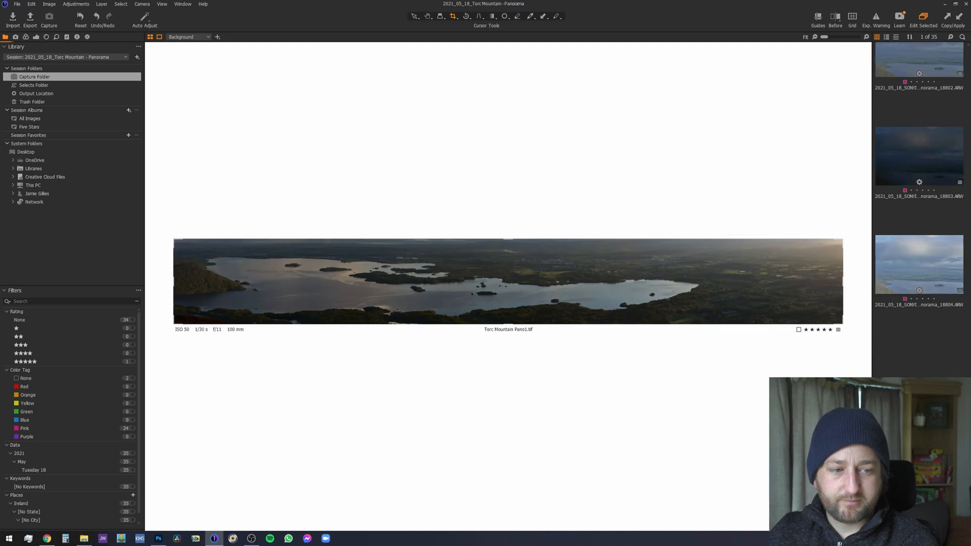
left_click(920, 481)
- Examine the sunset panorama up close around the sun's glow, the horizon and the hazy valley below
scroll(492, 290, "up", 2)
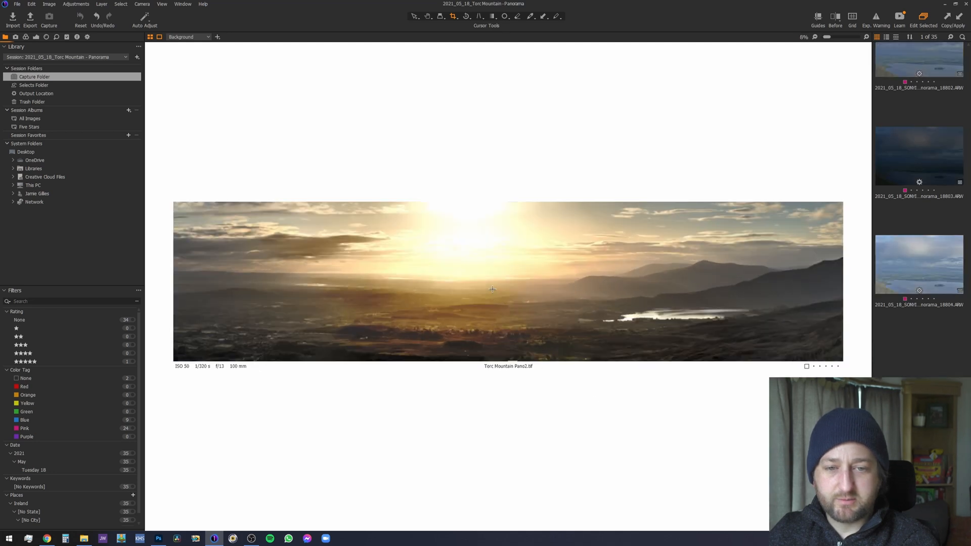
scroll(492, 289, "up", 2)
key("h")
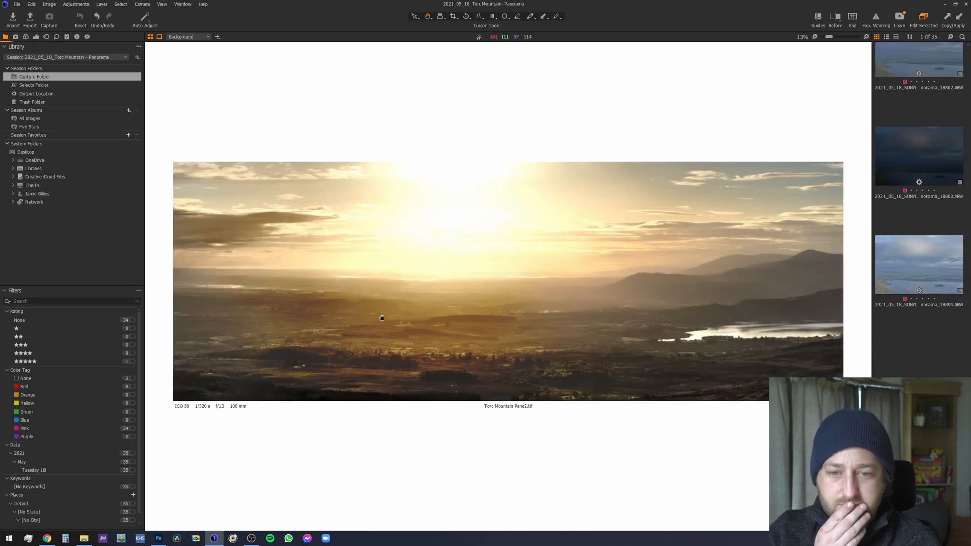
scroll(382, 317, "up", 1)
scroll(464, 390, "up", 1)
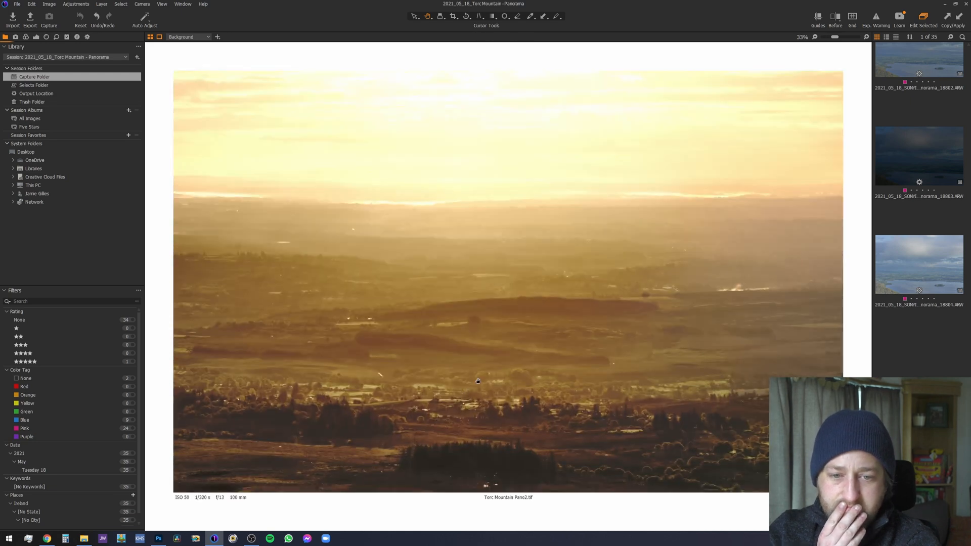
scroll(478, 382, "down", 1)
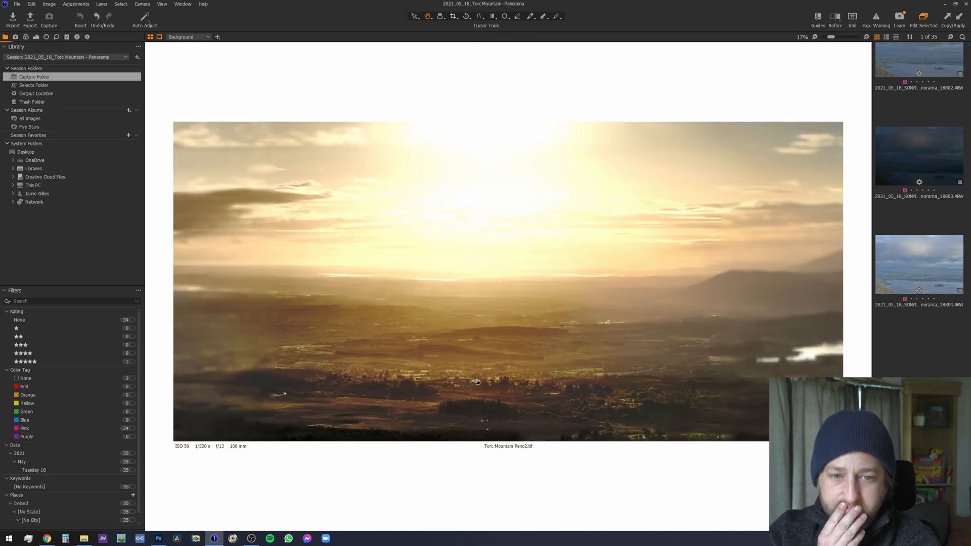
scroll(478, 383, "down", 1)
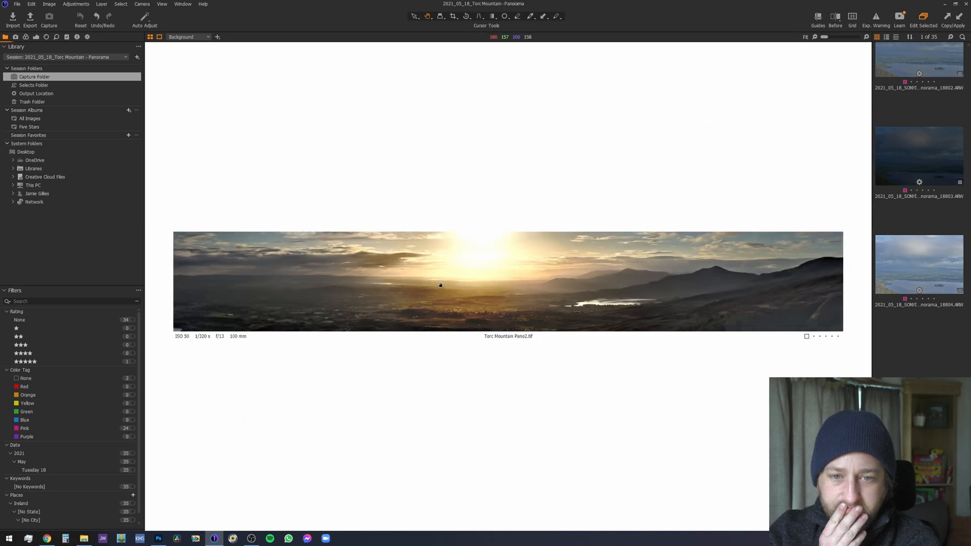
- Draw a large circular radial gradient mask on a new adjustment layer, centred on the sun's glow and reaching down over the valley
scroll(435, 283, "up", 1)
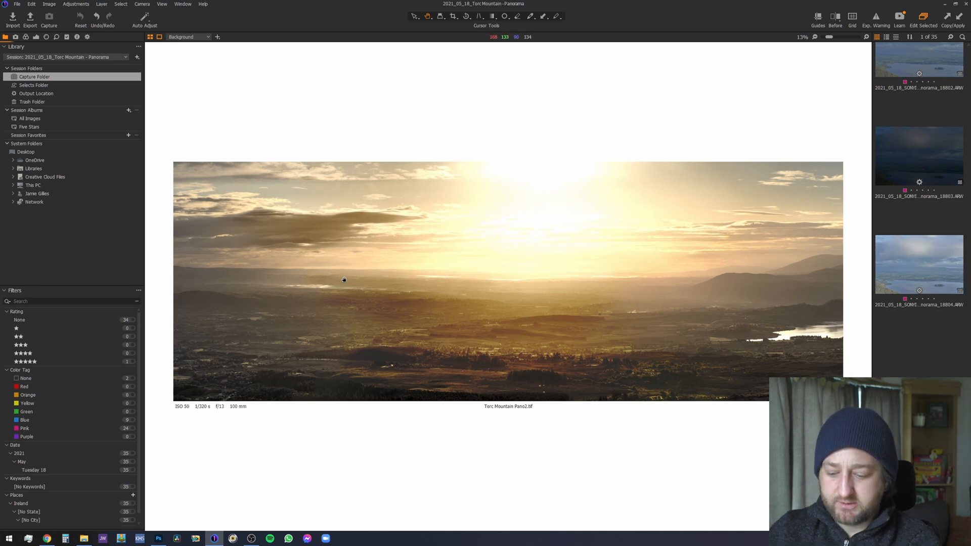
key("t")
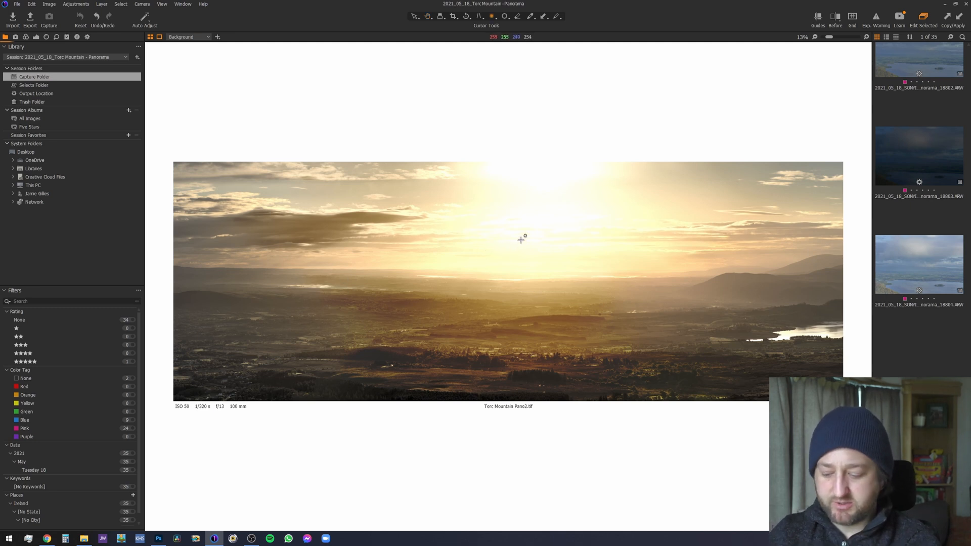
left_click_drag(520, 240, 537, 268)
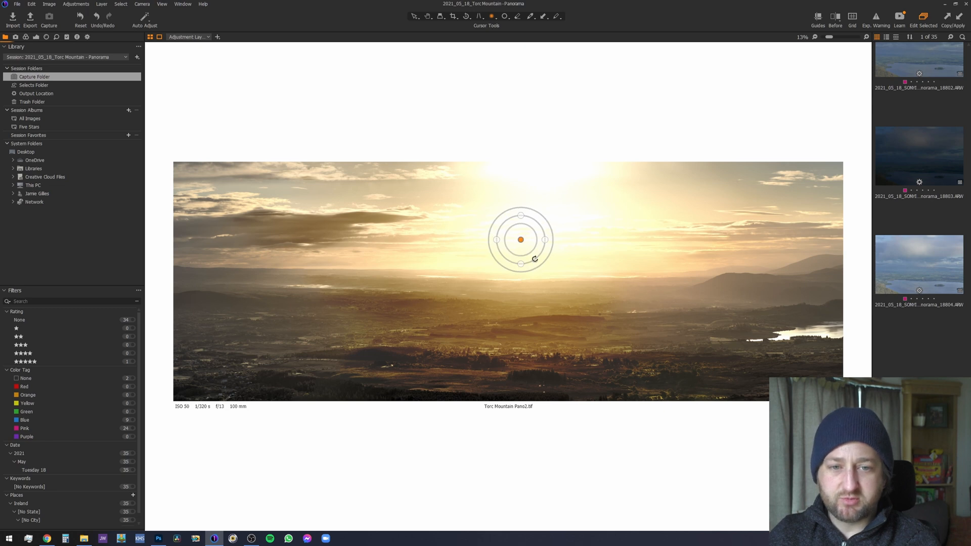
left_click_drag(633, 381, 656, 412)
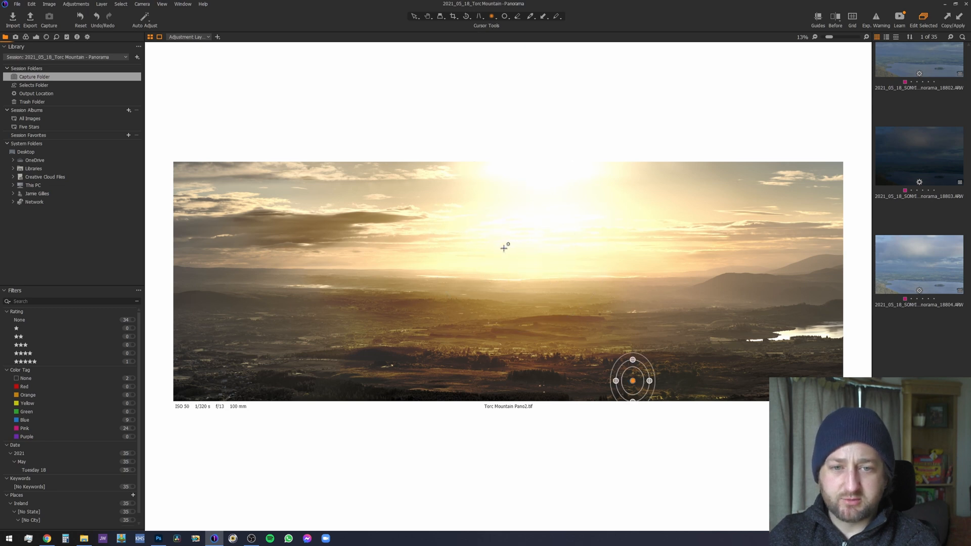
left_click_drag(504, 248, 536, 286)
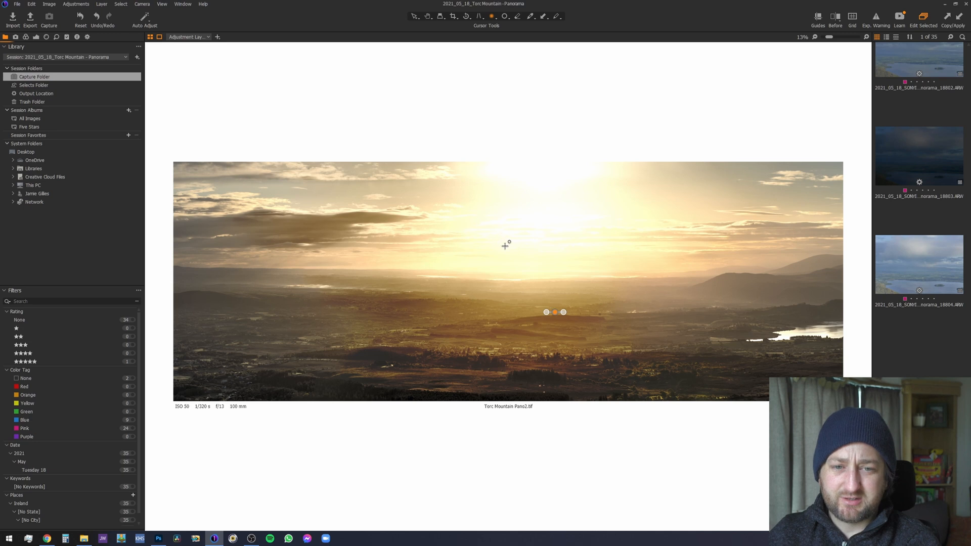
left_click_drag(497, 239, 735, 426)
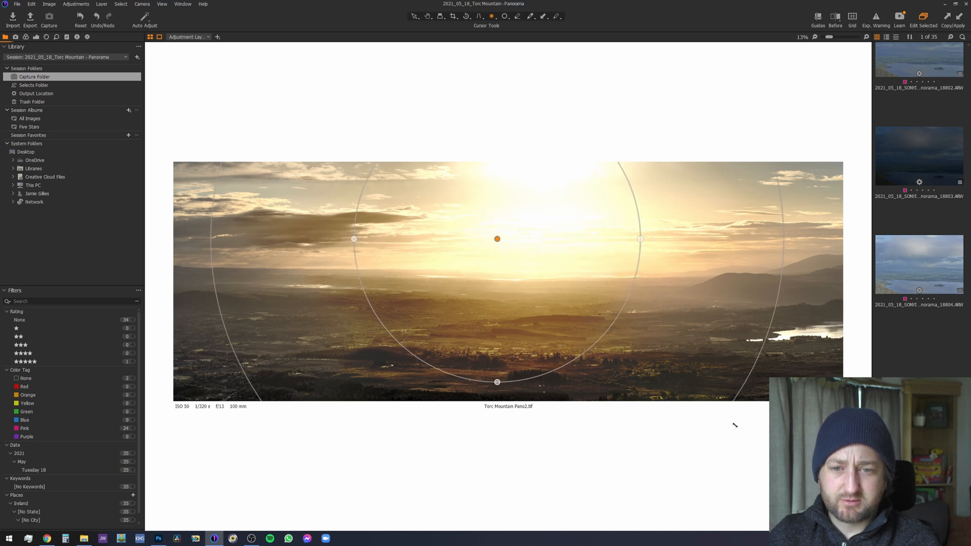
- Enlarge the radial mask's falloff and shift it slightly up and left, checking it with the mask overlay, and return to the Pan tool
left_click(542, 261)
key("m")
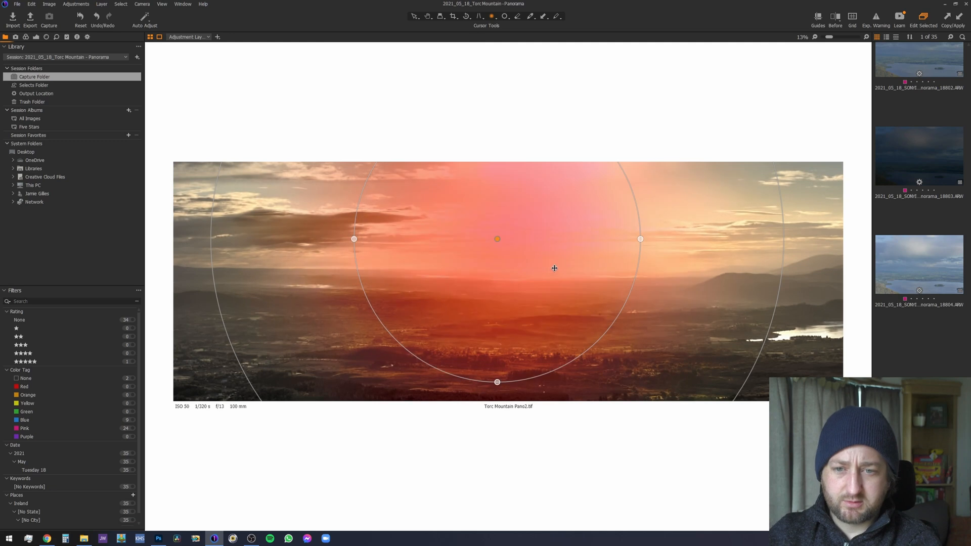
left_click_drag(216, 297, 109, 321)
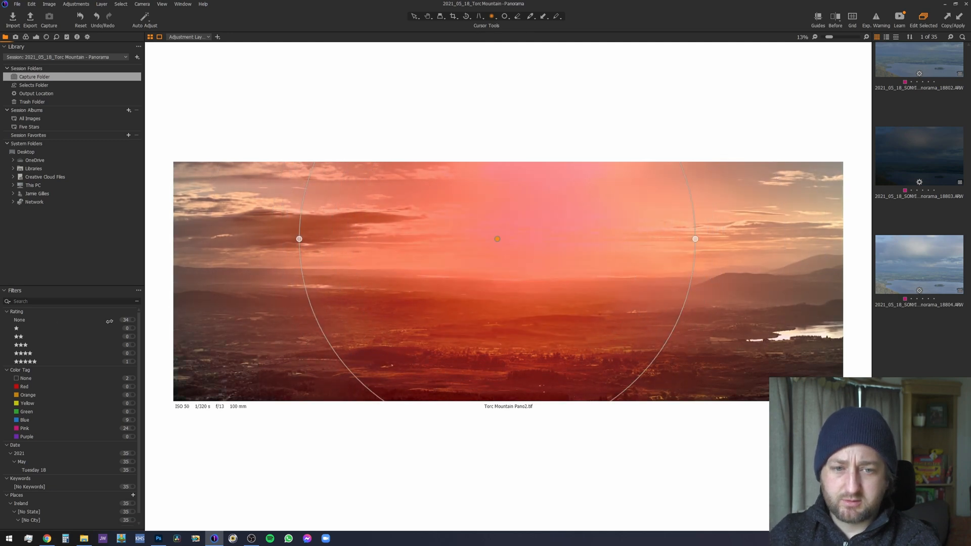
left_click_drag(514, 278, 510, 273)
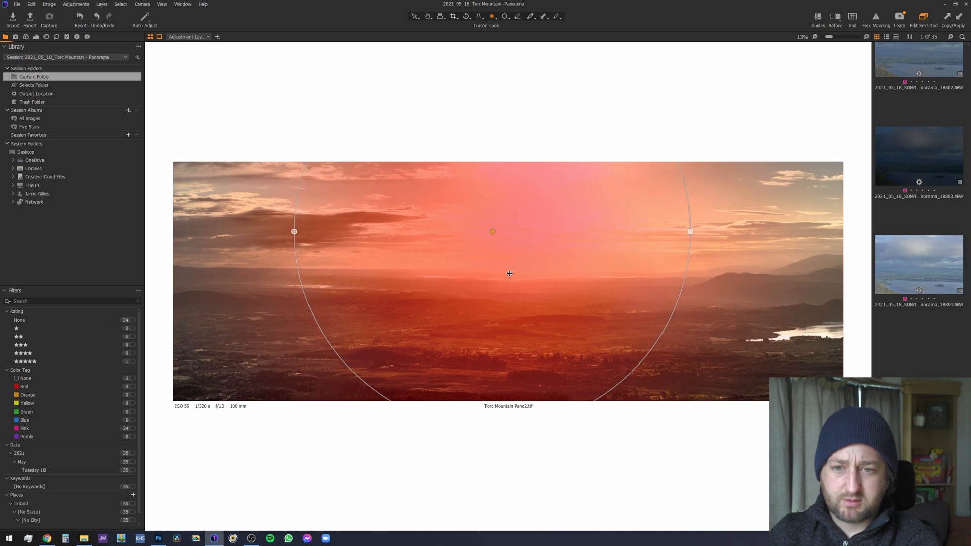
key("m")
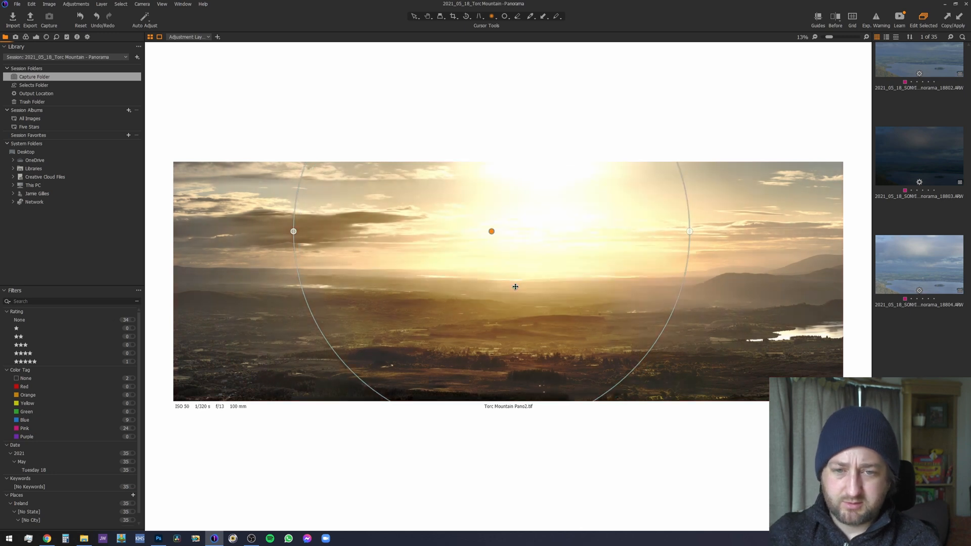
key("h")
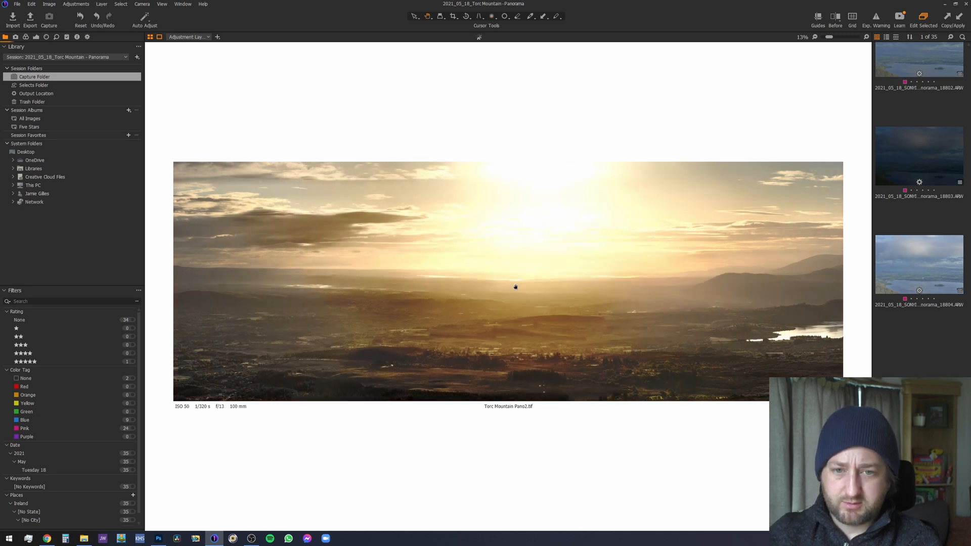
- Try neutral white balance samples from the lake, sky and valley on the radial mask layer, then reset the white balance
left_click(36, 37)
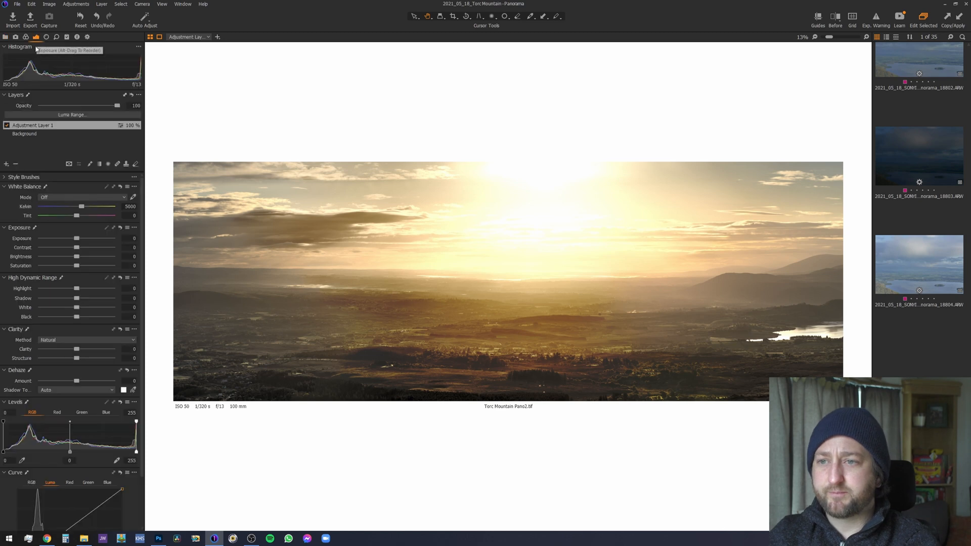
left_click(133, 197)
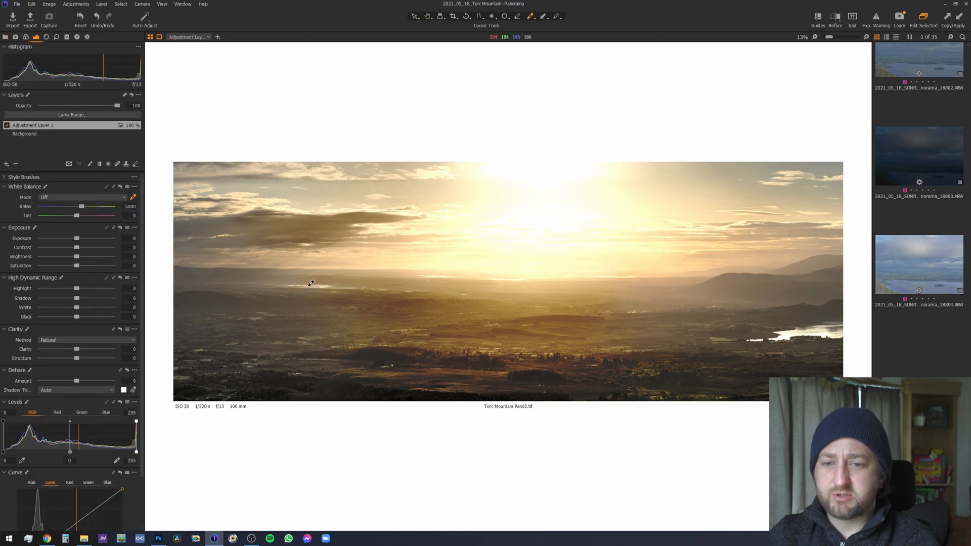
left_click(311, 283)
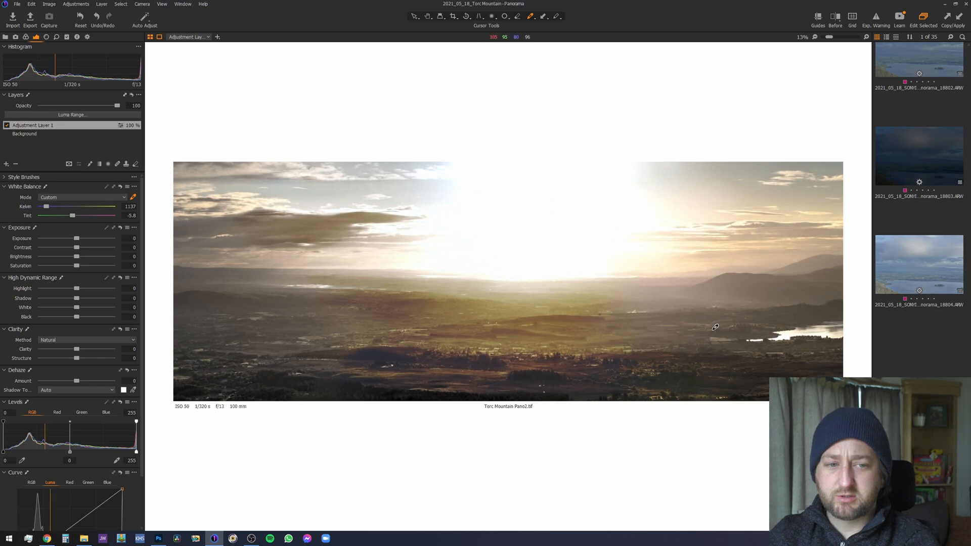
left_click(790, 330)
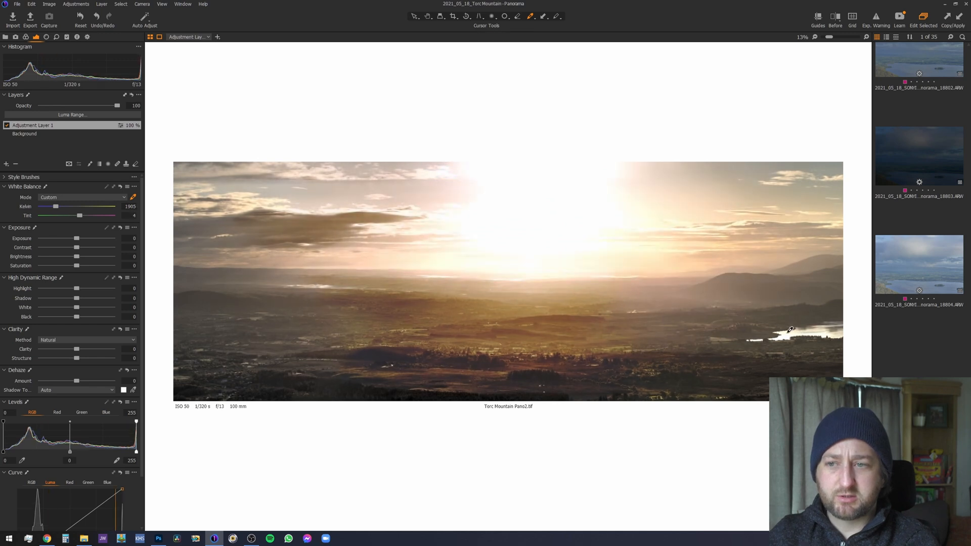
left_click(797, 247)
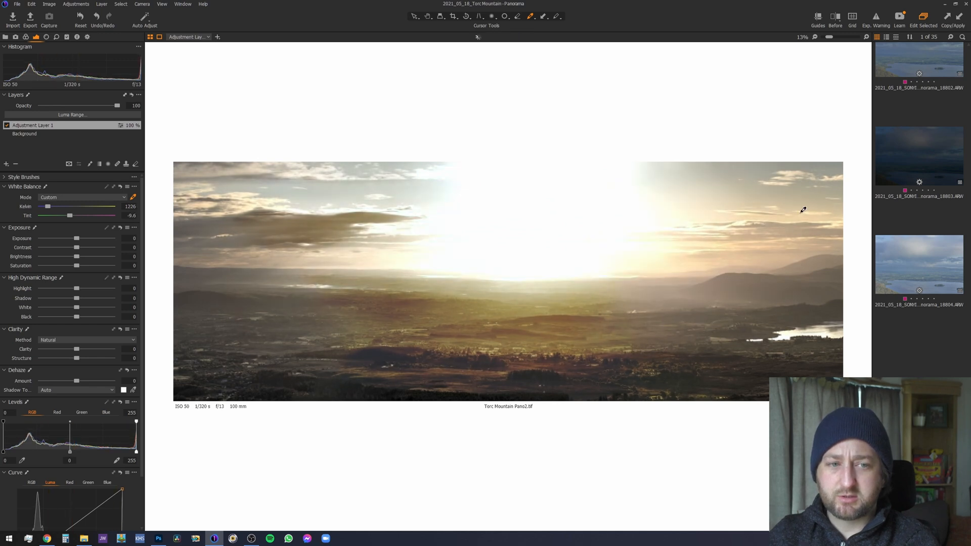
left_click(803, 195)
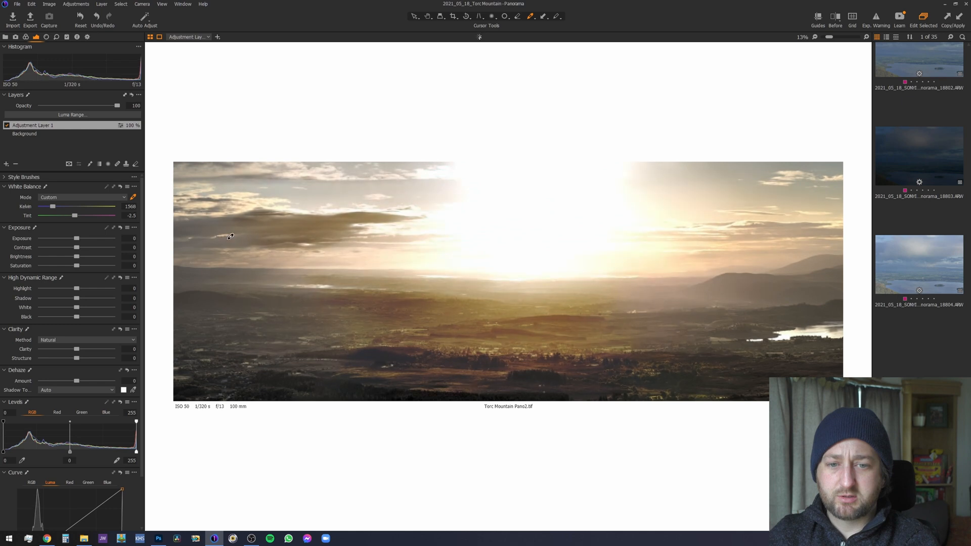
left_click(277, 344)
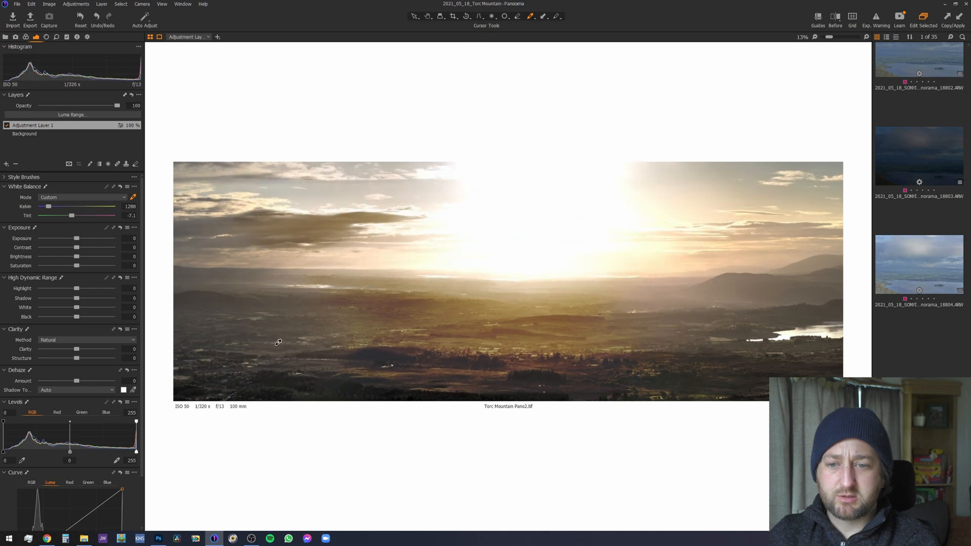
left_click(121, 187)
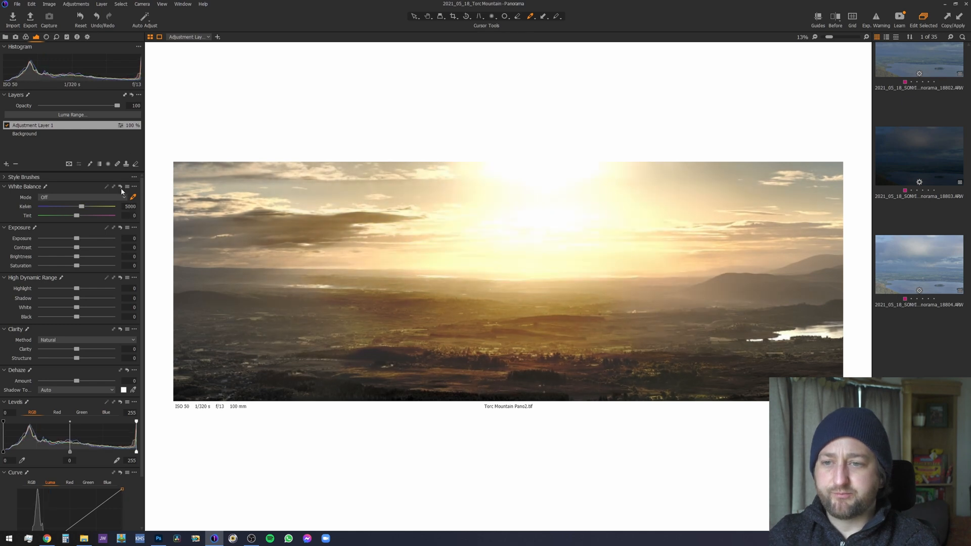
- Try shifting the mask layer's Kelvin and Tint to neutralise the colour around the sun, then restore the defaults
left_click(77, 216)
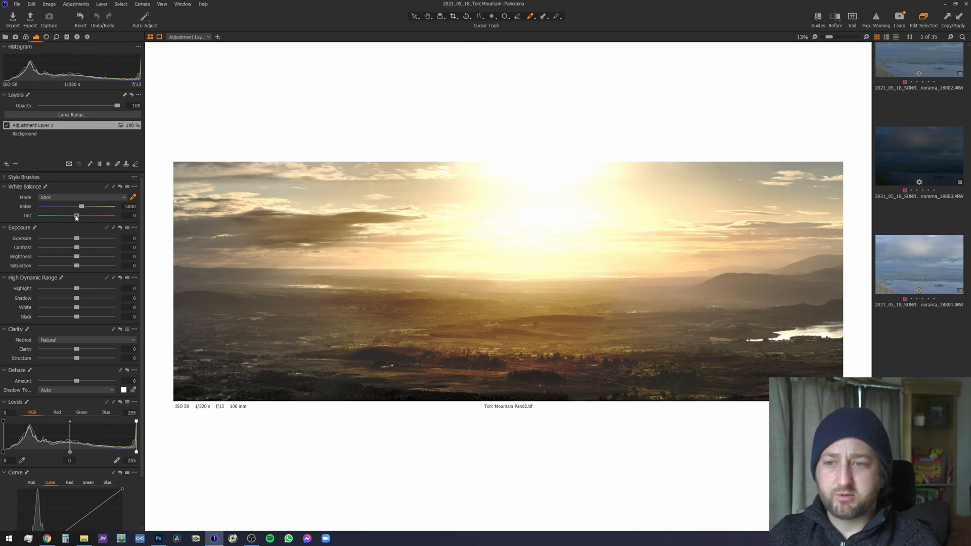
left_click_drag(81, 206, 62, 216)
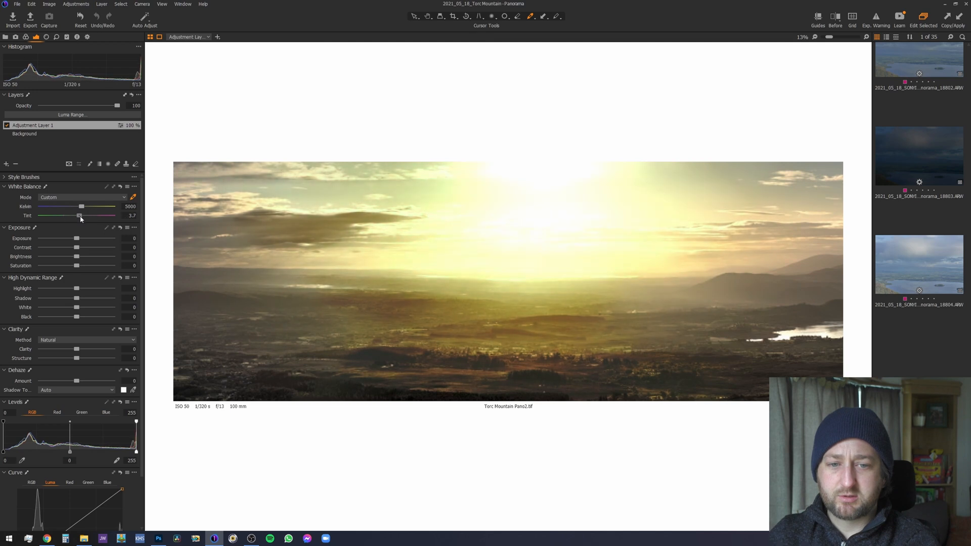
double_click(81, 217)
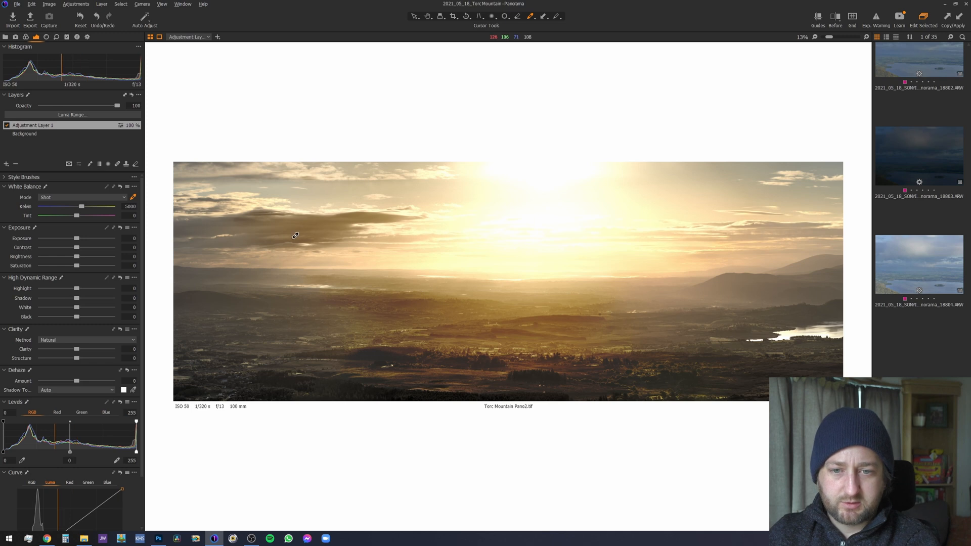
- Go back and forth through the pink-tagged raw panorama frames, comparing the exposures of the mountain and sunset shots
scroll(531, 328, "down", 3)
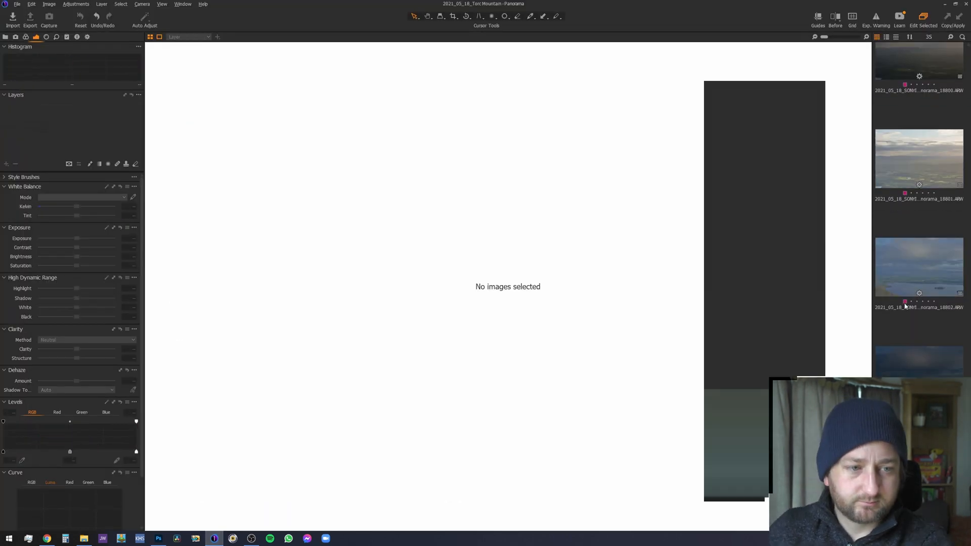
key("Right")
key("Right")
key("Right")
key("Right")
key("Right")
key("Right")
key("Right")
key("Right")
key("Right")
key("Right")
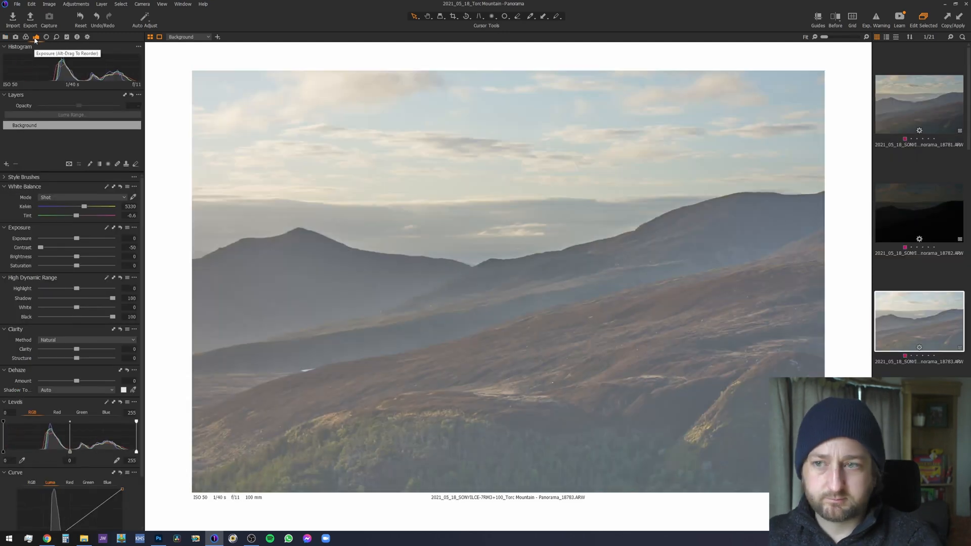
key("Home")
key("Right")
key("Right")
key("Right")
key("Right")
key("Right")
key("Right")
key("Right")
key("Right")
key("Right")
key("Right")
key("Right")
key("Right")
key("Right")
key("Right")
key("Right")
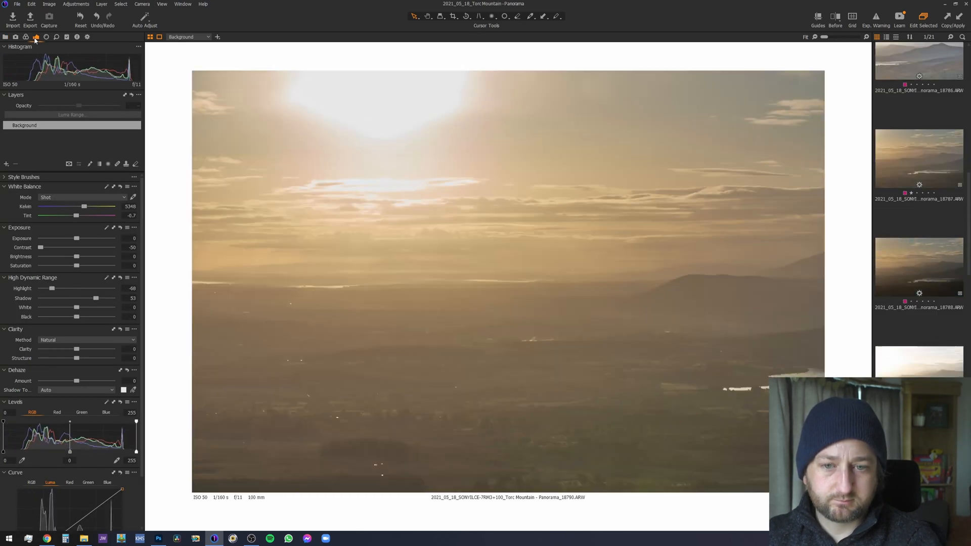
key("Left")
key("Left")
key("Left")
key("Left")
key("Left")
key("Left")
key("Left")
key("Left")
key("Left")
key("Left")
key("Left")
key("Left")
key("Left")
key("Left")
key("Left")
key("Right")
key("Right")
key("Right")
key("Right")
key("Right")
key("Right")
key("Right")
key("Right")
key("Right")
key("Right")
key("Right")
key("Right")
key("Right")
key("Right")
key("Right")
key("Right")
key("Right")
key("Right")
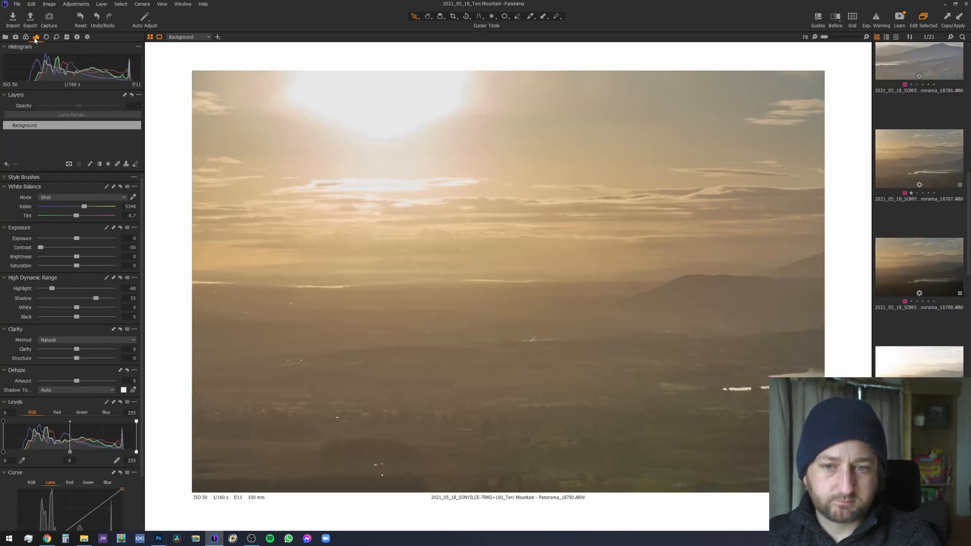
- Filter the capture folder to show only the one-star images
left_click(5, 36)
left_click(132, 329)
key("Right")
key("Right")
key("Right")
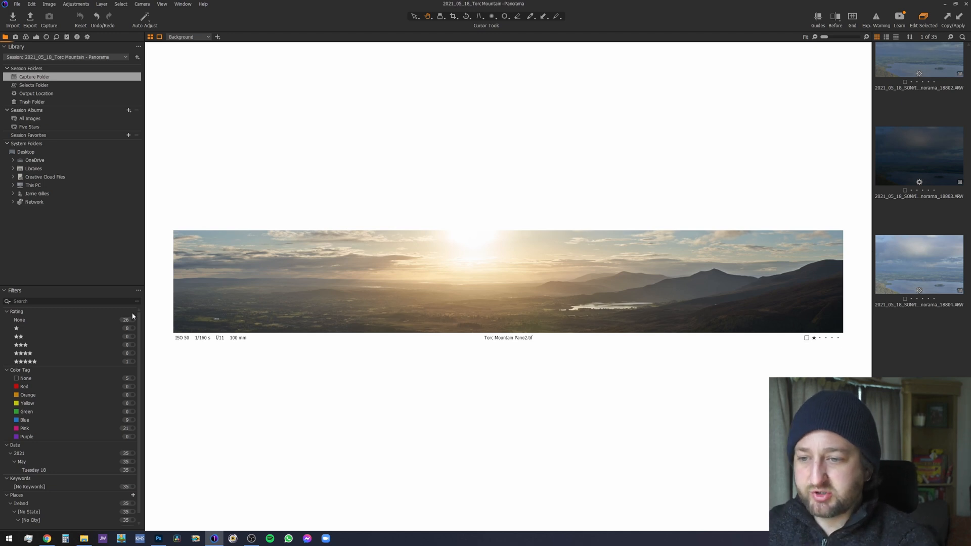
left_click(132, 329)
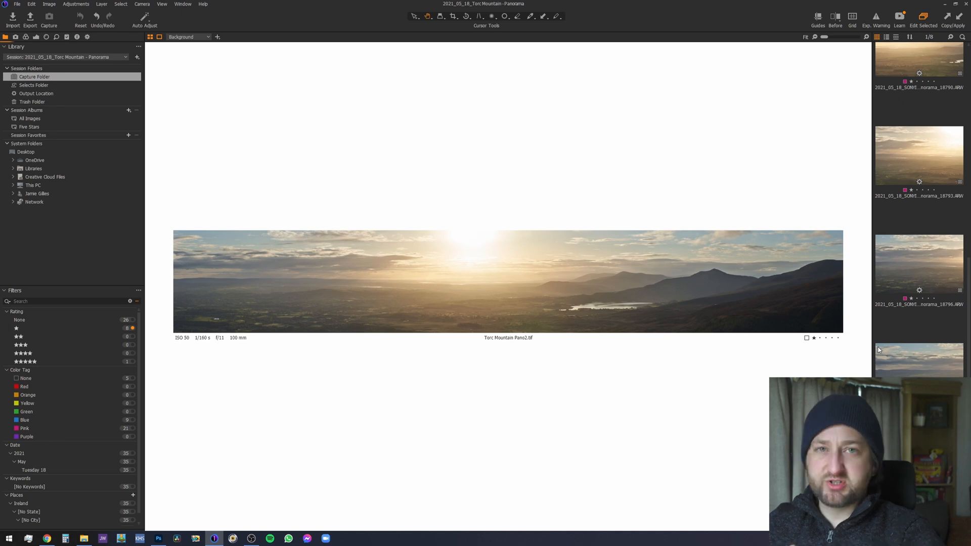
scroll(909, 343, "up", 5)
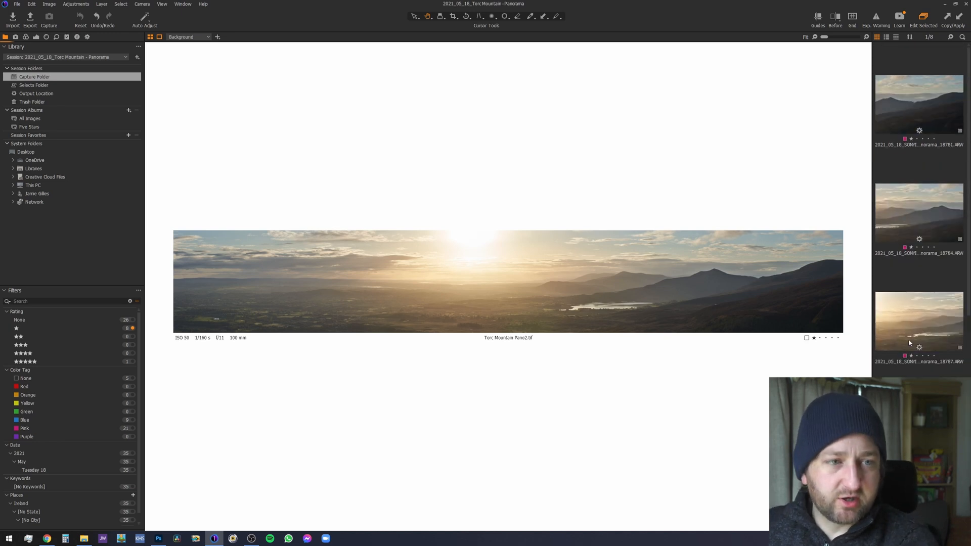
- Review the one-star raw frames in sequence, checking each one's histogram and exposure adjustments, especially the frames containing the sun
left_click(930, 107)
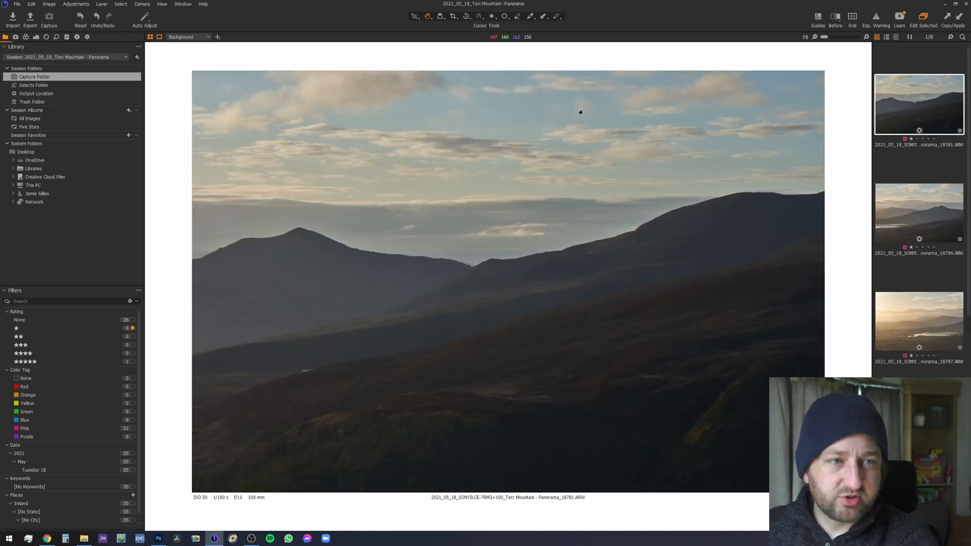
left_click(36, 37)
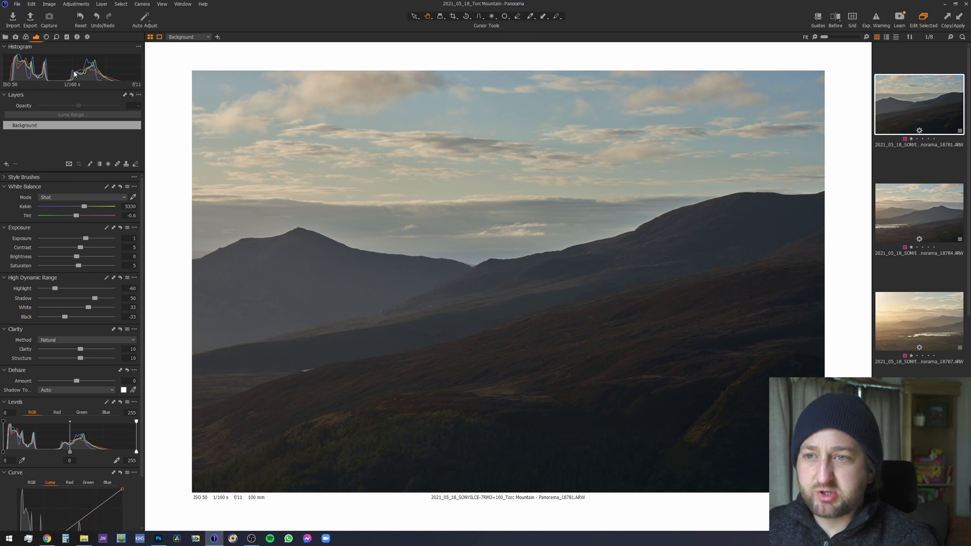
key("Down")
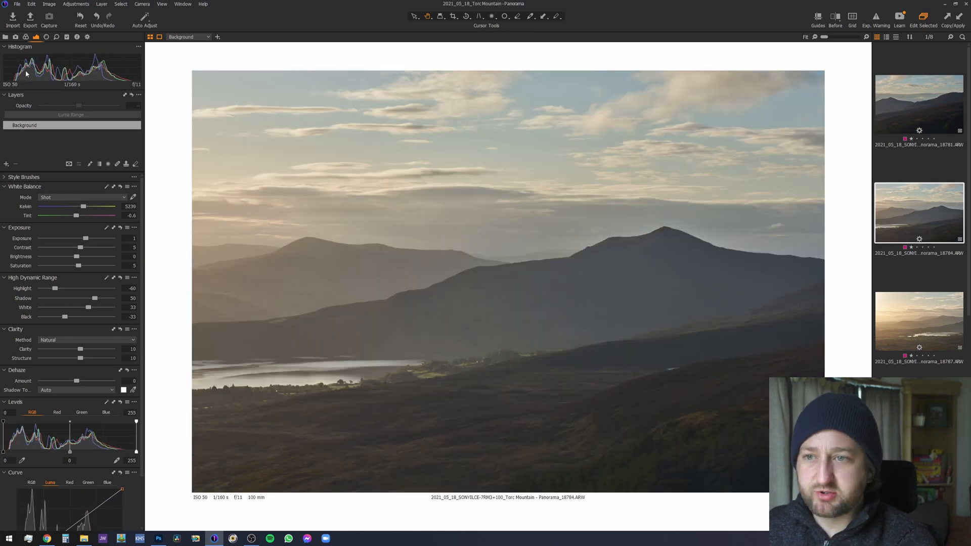
key("Down")
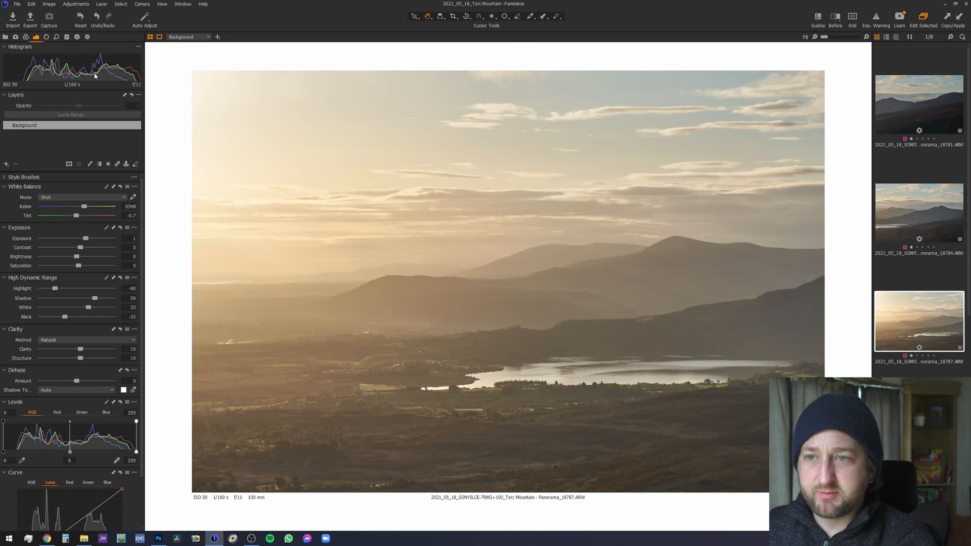
key("Down")
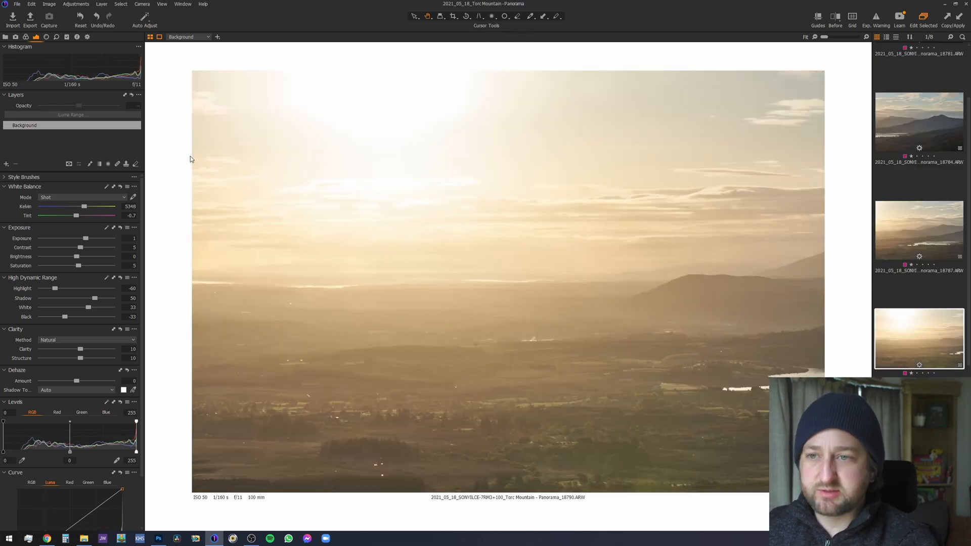
left_click(922, 439)
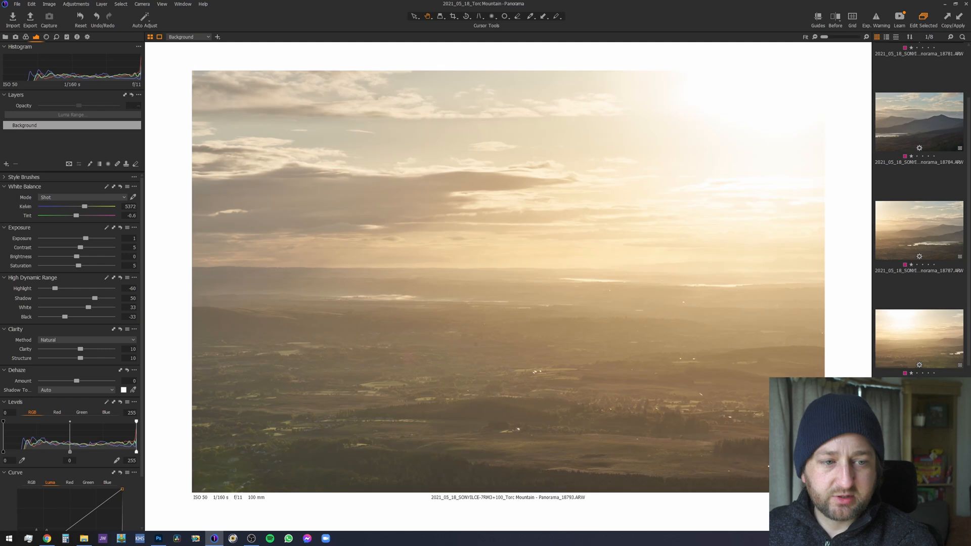
left_click(926, 354)
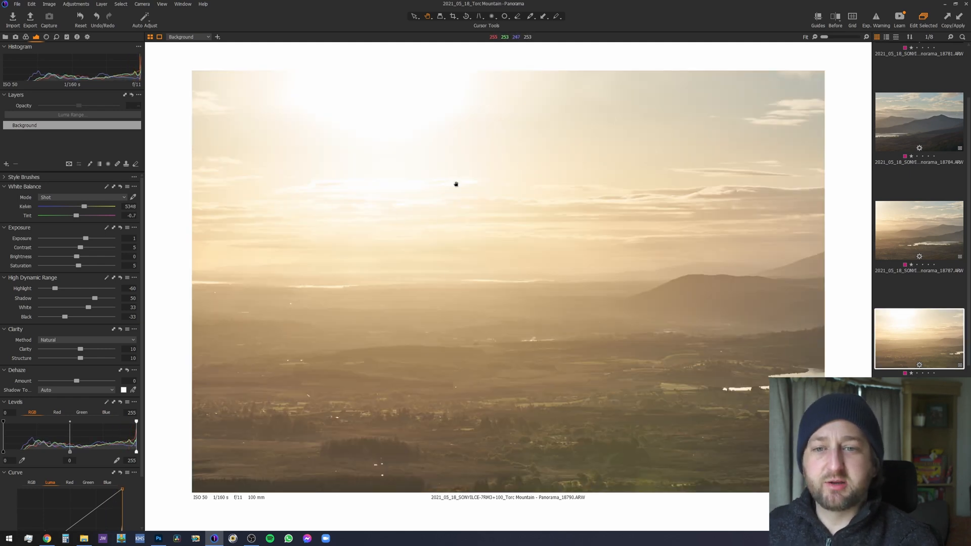
left_click(910, 434)
left_click(908, 384)
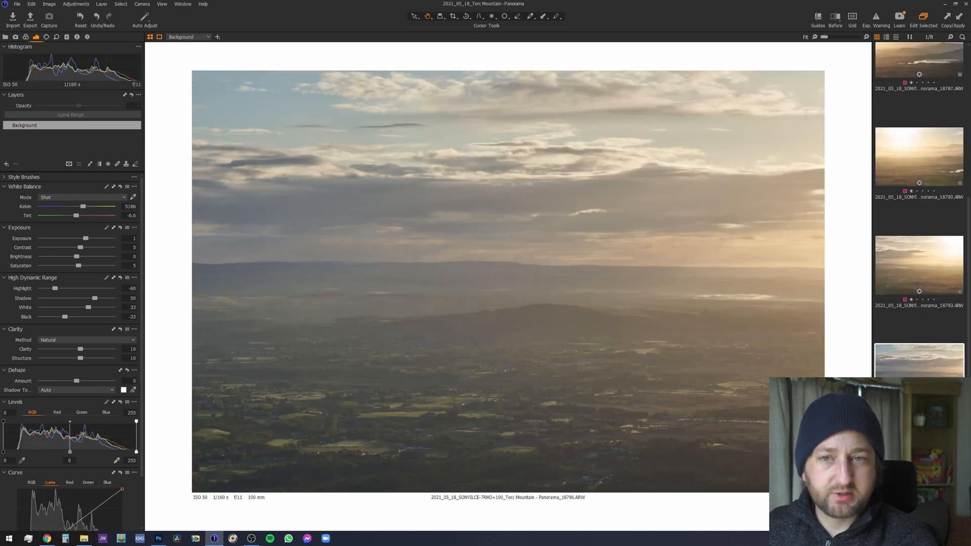
left_click(909, 385)
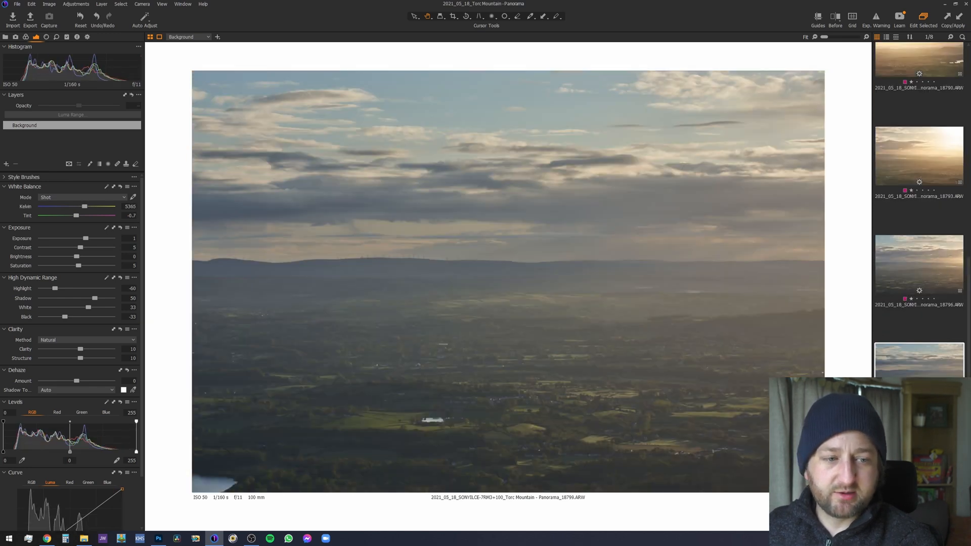
- Rate the new Torc Mountain Pano2.tif five stars, filter the browser to five-star images and open that panorama
left_click(911, 478)
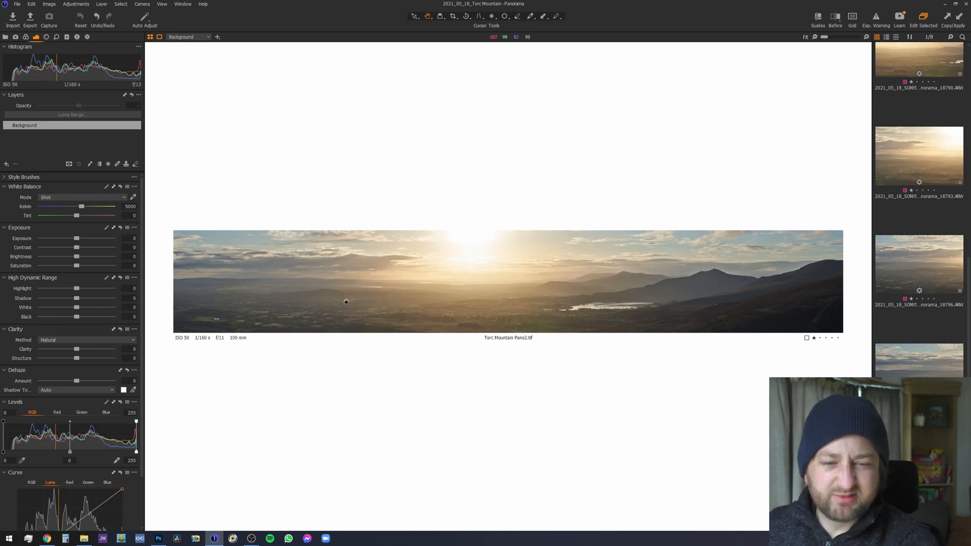
key("Delete")
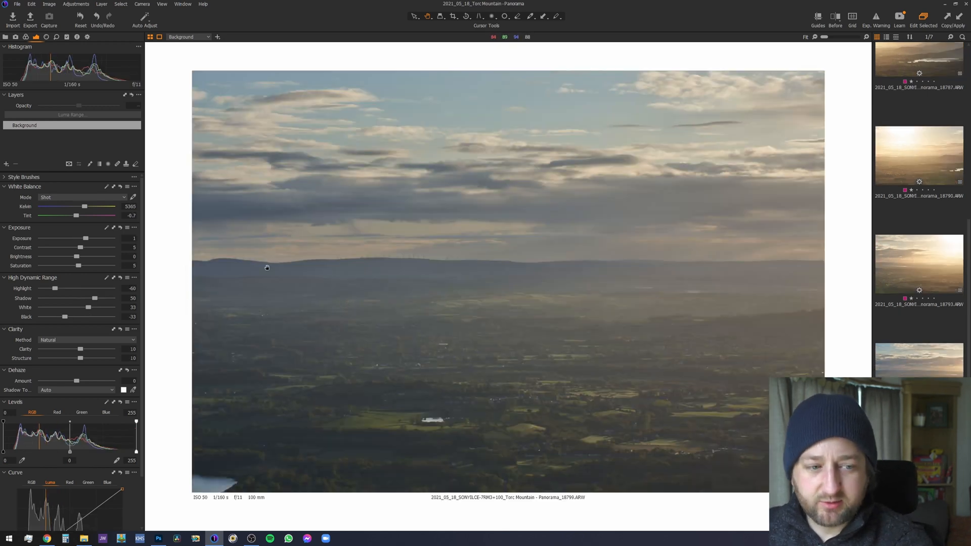
left_click(4, 39)
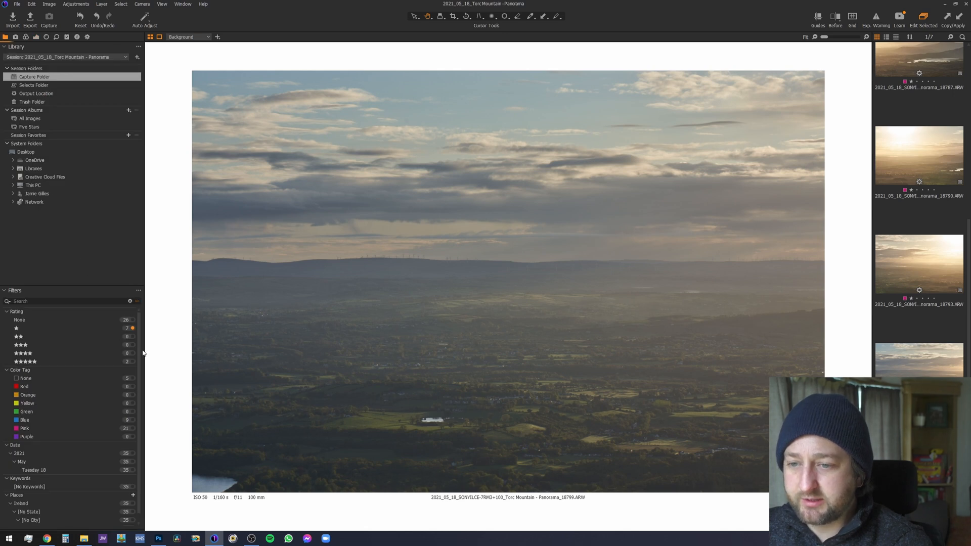
left_click(133, 362)
left_click(927, 234)
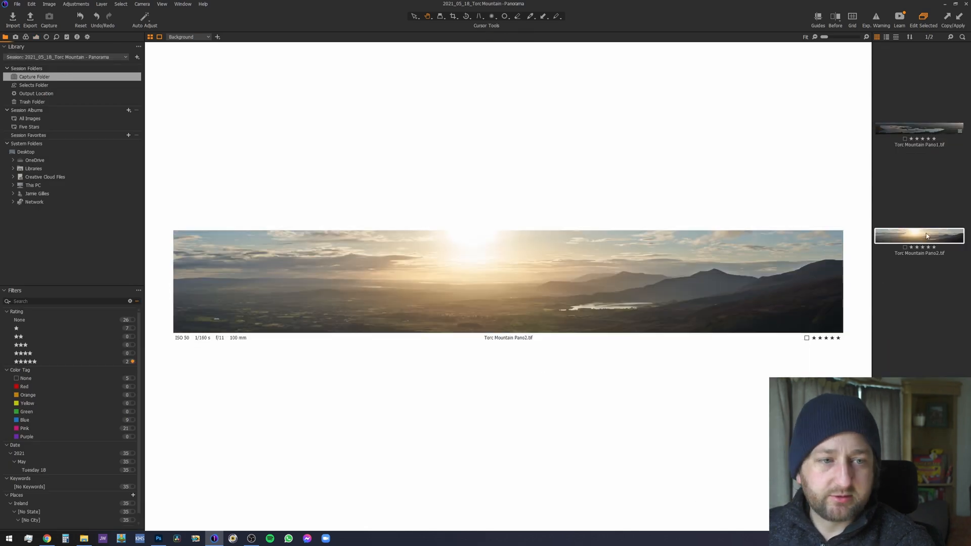
- Examine the sunset panorama up close around the sun and lake, and bring up its exposure adjustments
scroll(544, 272, "up", 5)
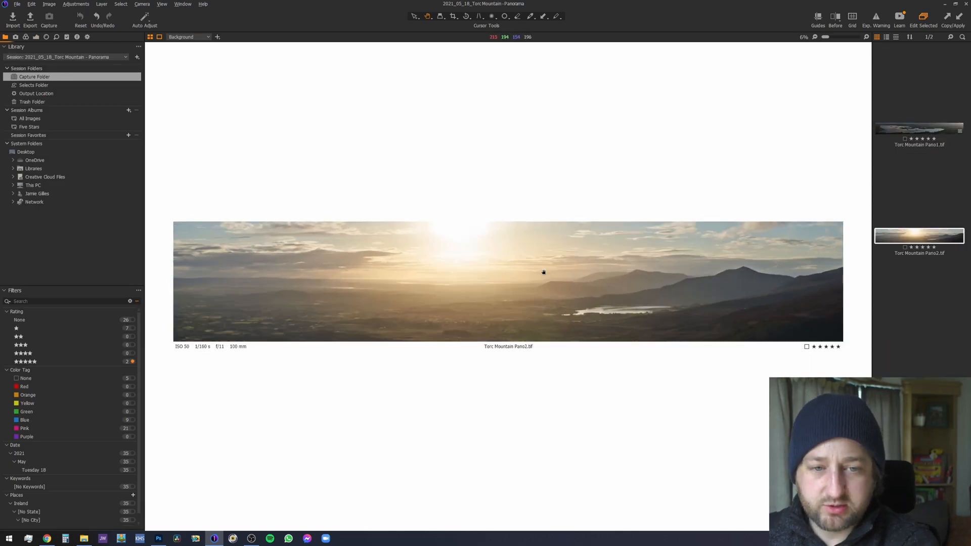
scroll(544, 272, "down", 5)
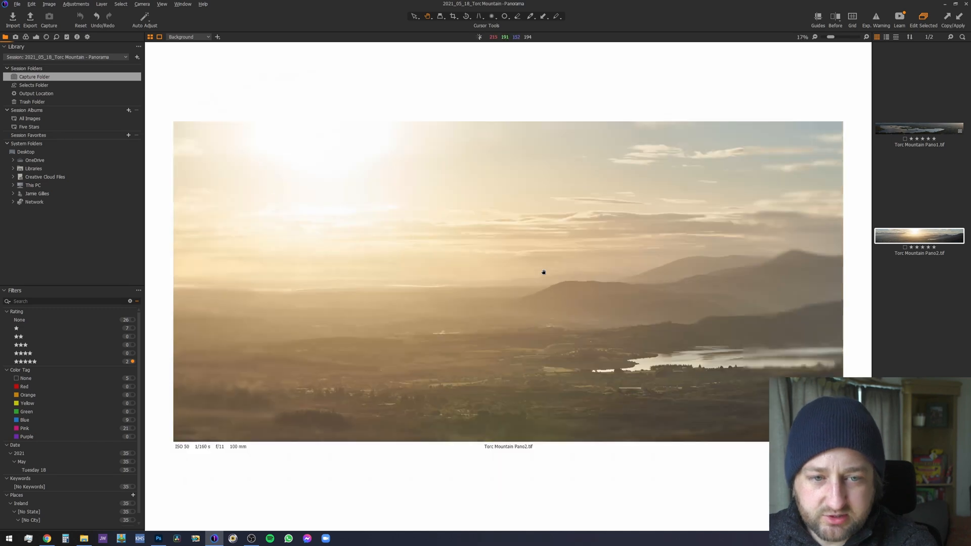
scroll(544, 272, "down", 1)
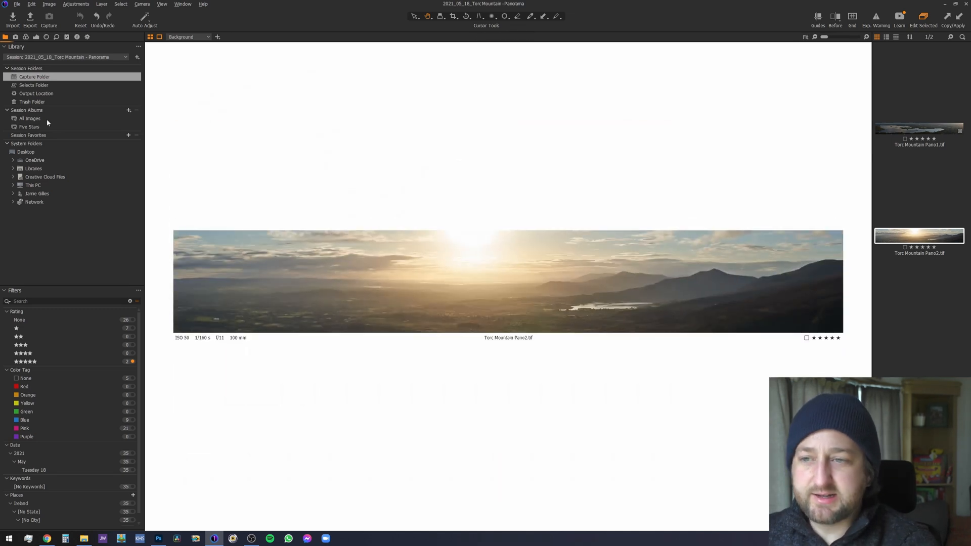
left_click(36, 37)
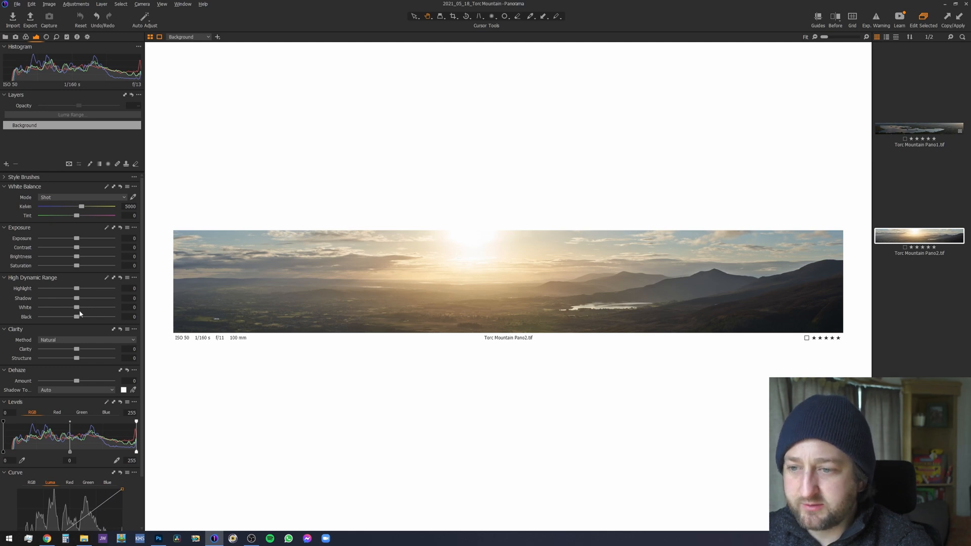
- Lower the sunset panorama's Black value to -87 and check the valley and sky up close
left_click_drag(79, 317, 48, 316)
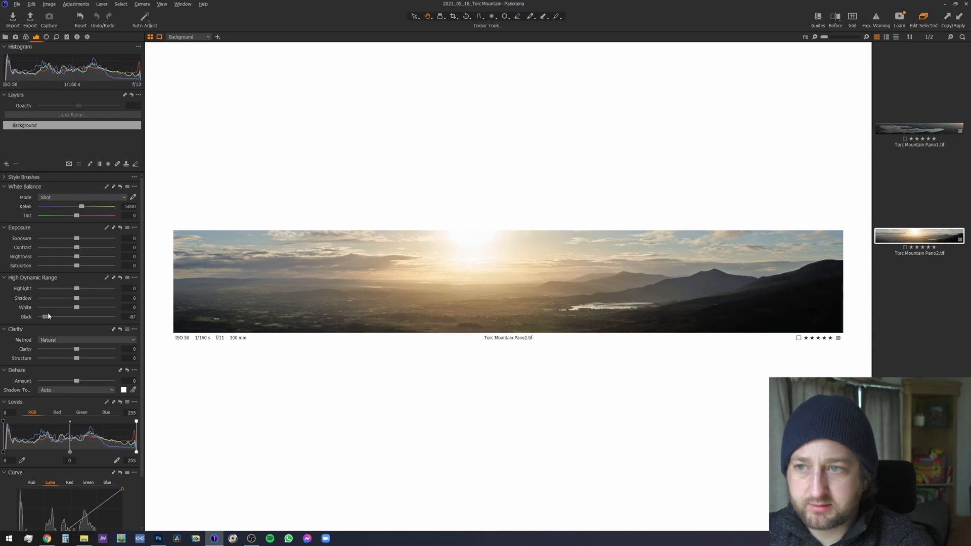
scroll(445, 303, "up", 2)
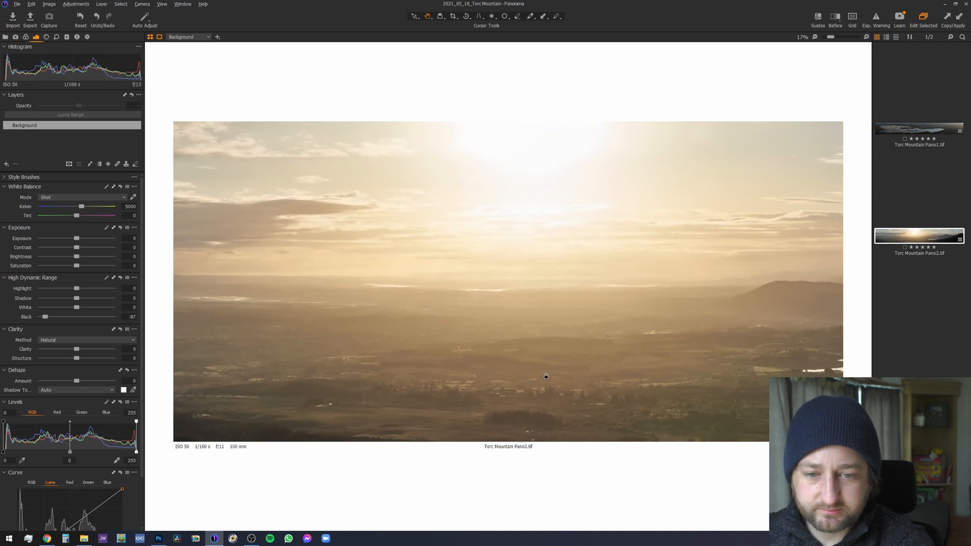
scroll(381, 353, "up", 1)
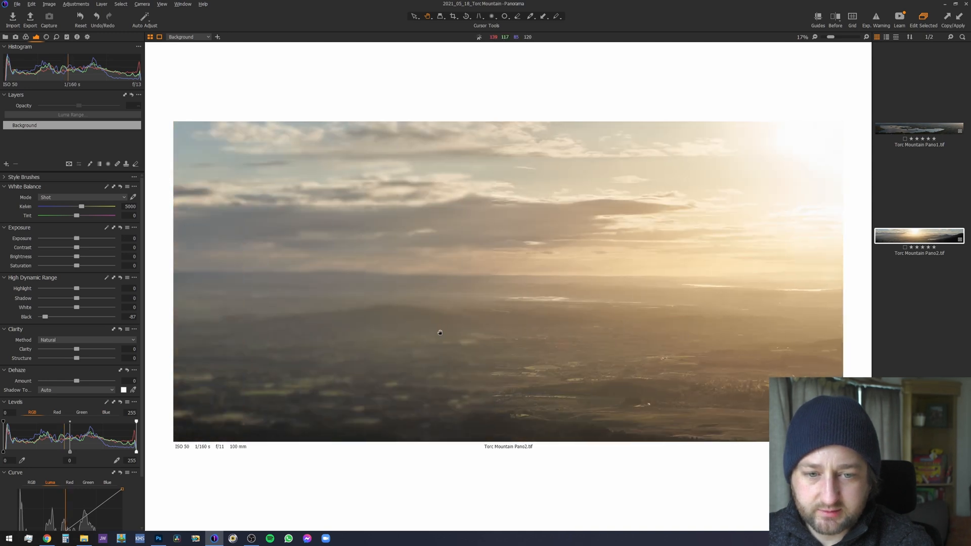
scroll(439, 354, "up", 1)
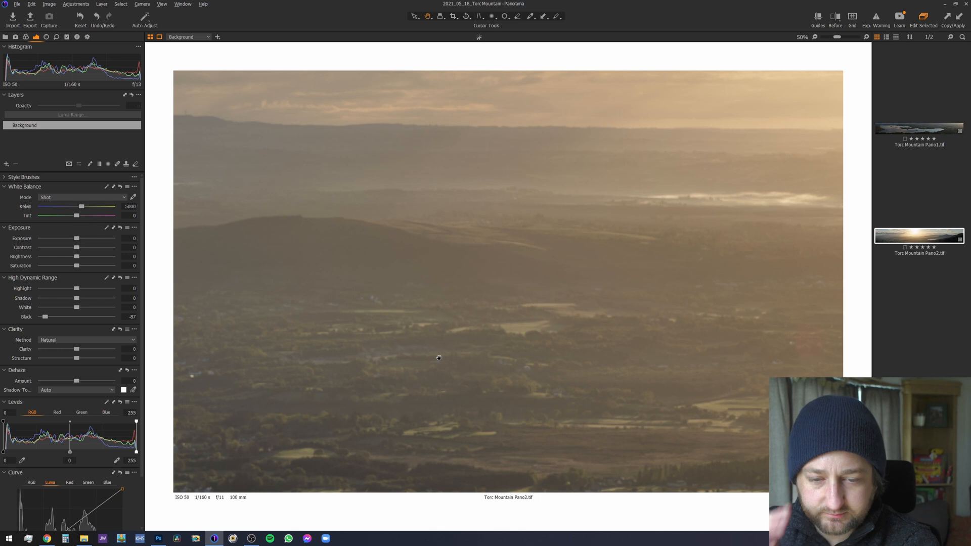
scroll(439, 358, "down", 4)
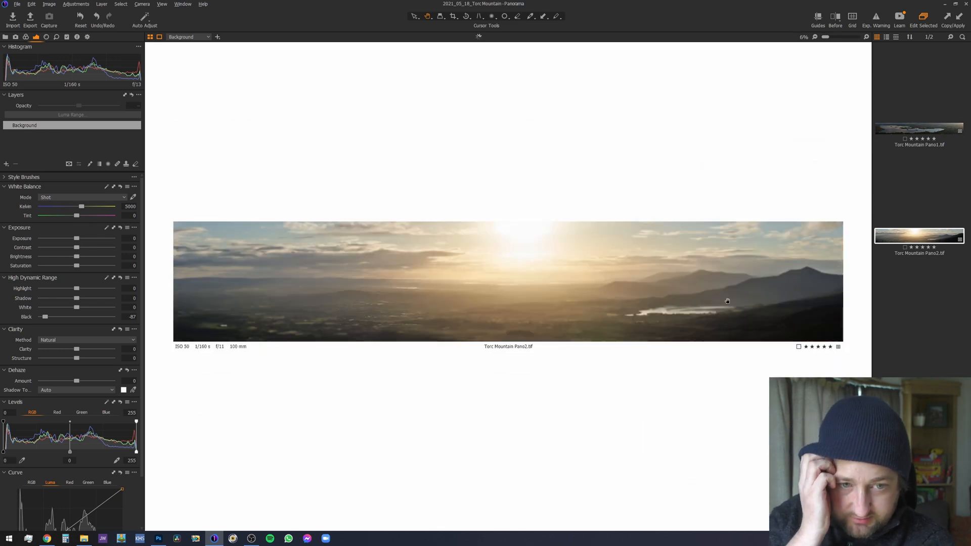
scroll(228, 309, "up", 2)
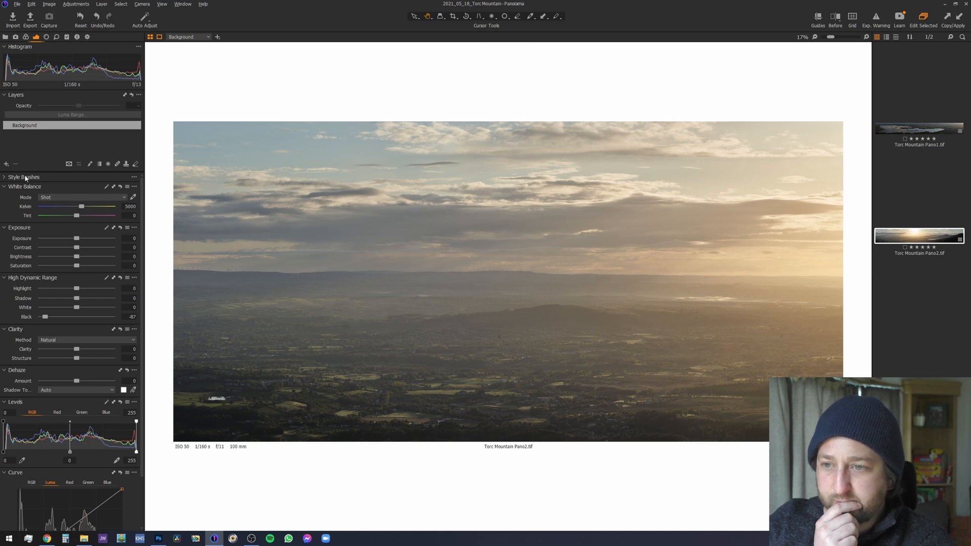
- Shape the RGB curve into a gentle S that darkens the shadows and lifts the highlights
scroll(12, 393, "down", 3)
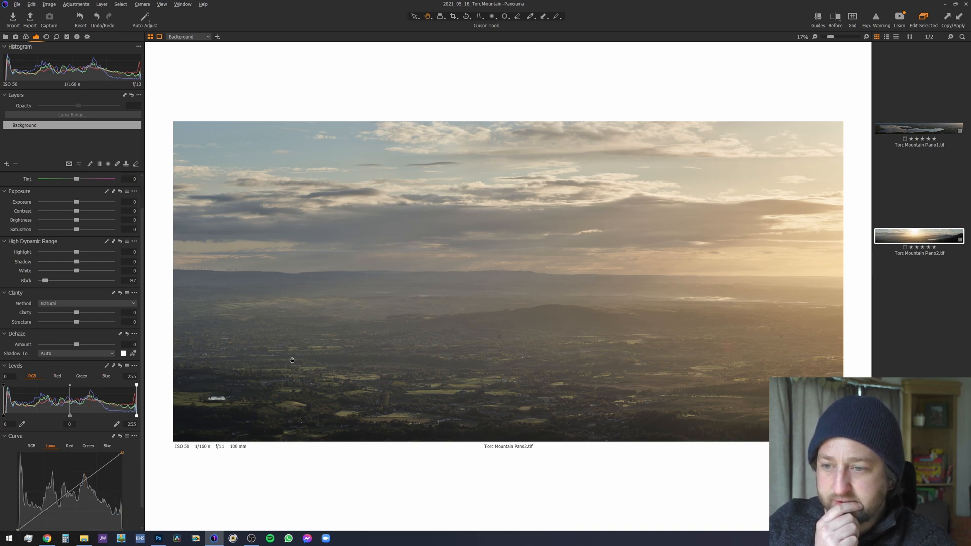
scroll(293, 361, "down", 4)
scroll(62, 417, "down", 2)
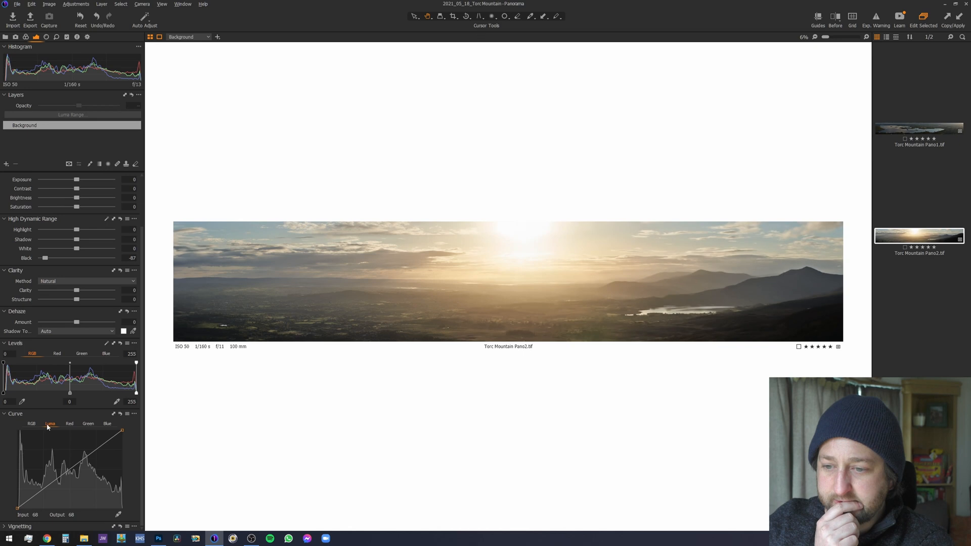
left_click(31, 424)
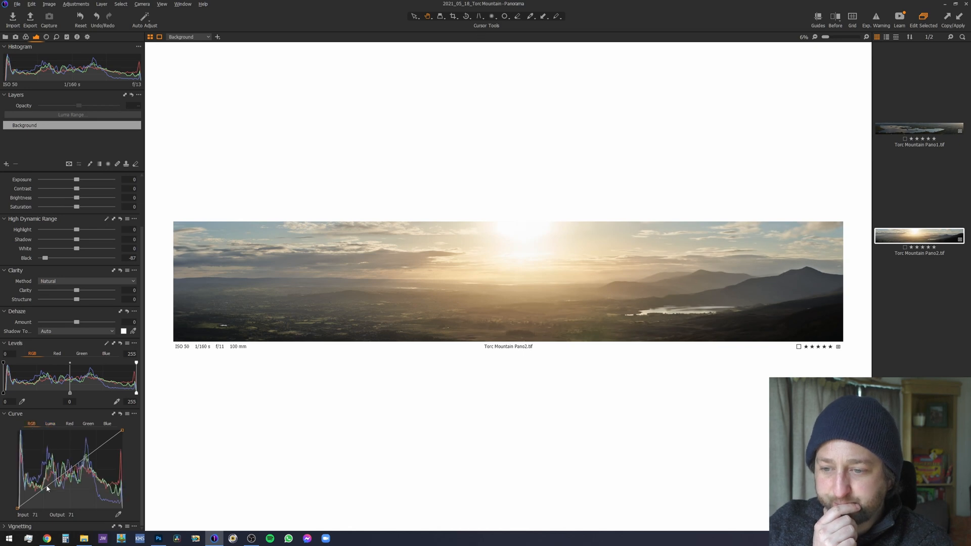
left_click_drag(46, 488, 48, 492)
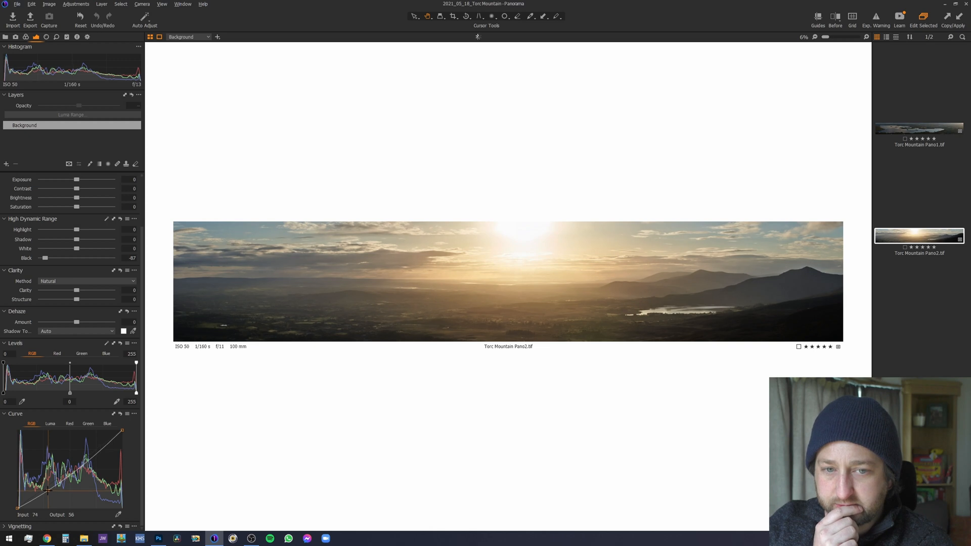
left_click_drag(100, 448, 100, 444)
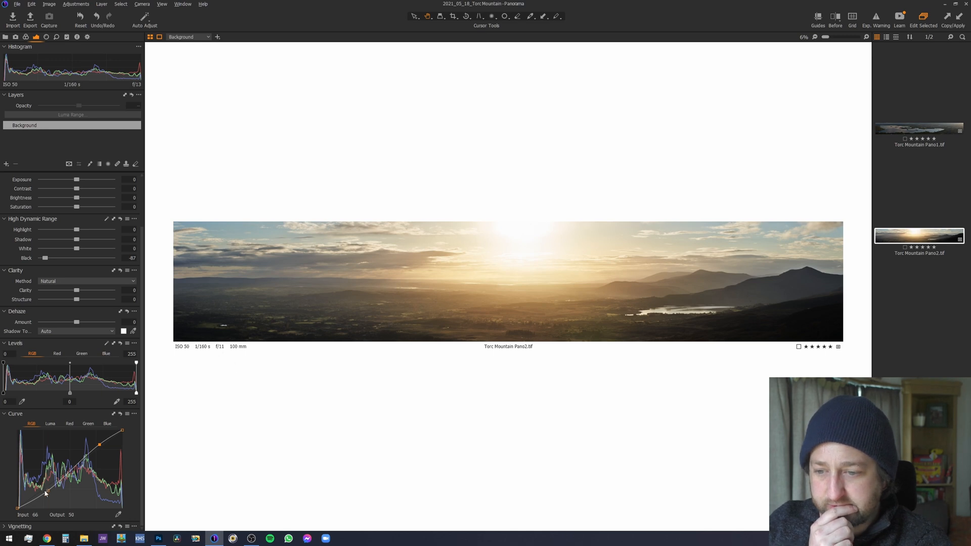
left_click_drag(48, 491, 46, 490)
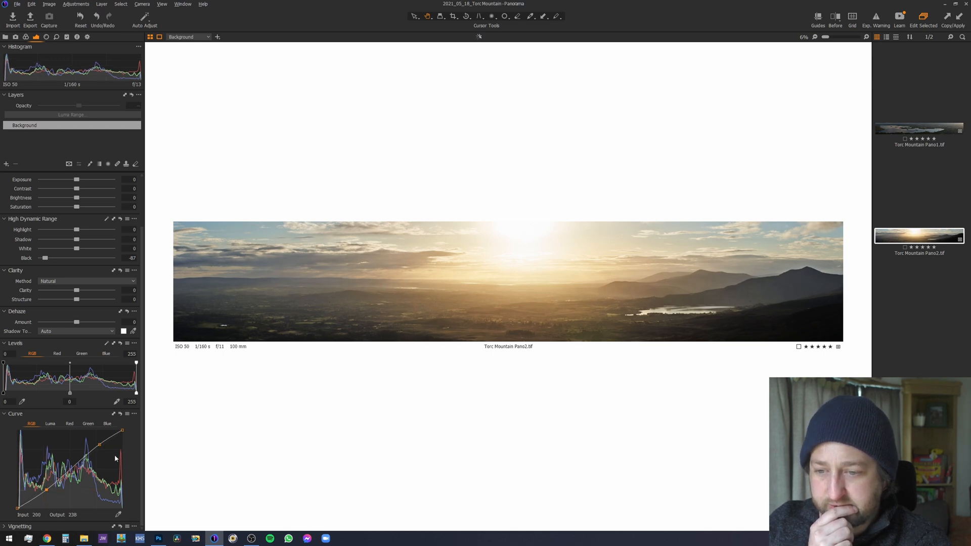
left_click_drag(100, 444, 100, 442)
- Retouch the dust spot in the hazy valley beside the sun using spot removal
scroll(374, 299, "up", 3)
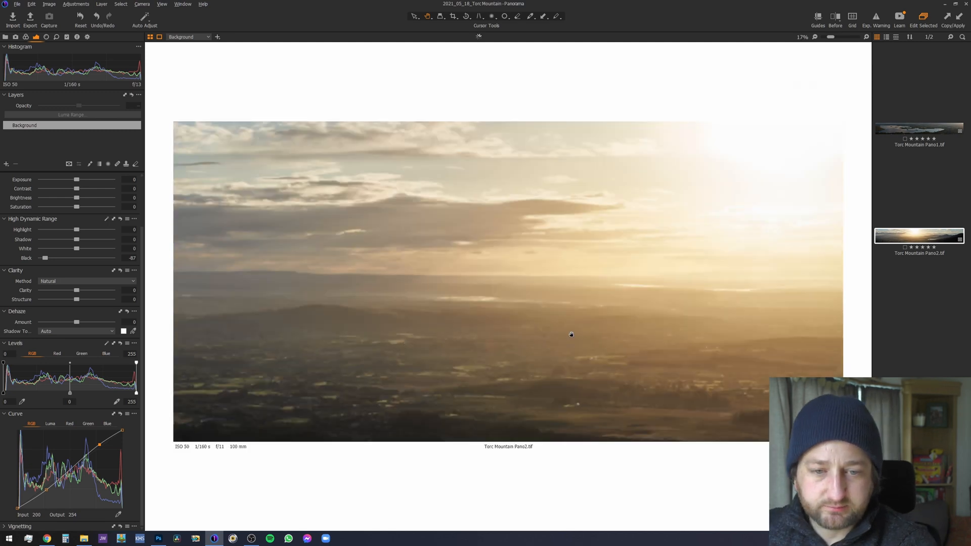
scroll(562, 342, "up", 2)
key("o")
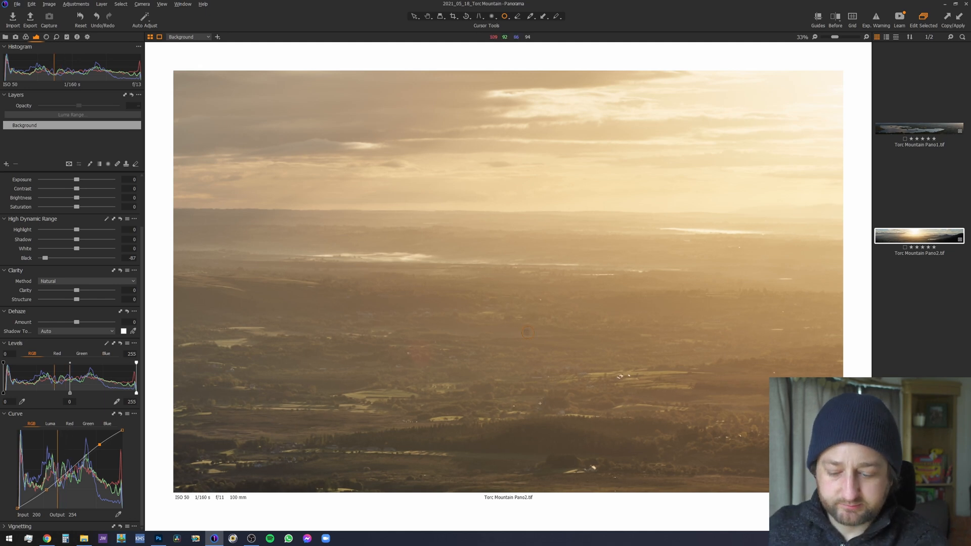
scroll(524, 336, "up", 4)
scroll(524, 336, "down", 4)
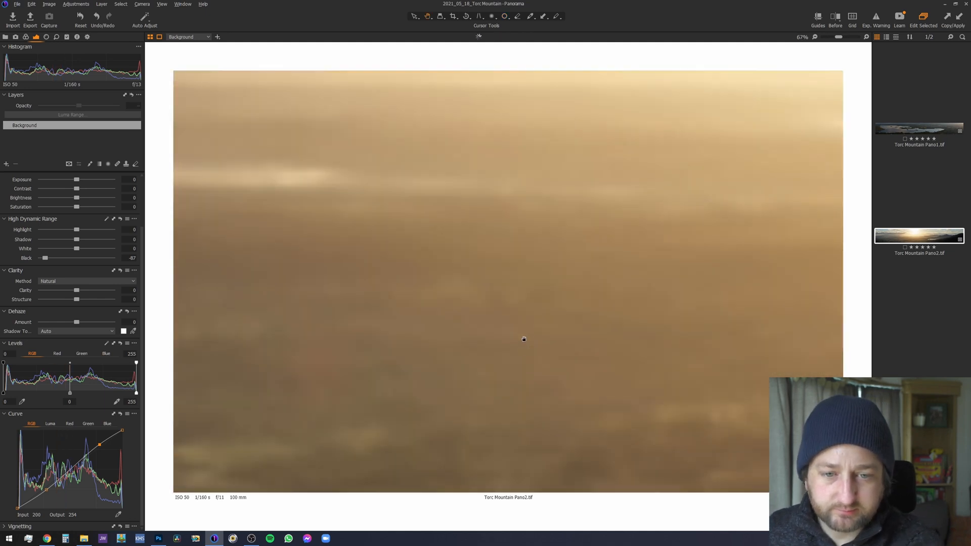
scroll(519, 365, "down", 2)
scroll(406, 318, "down", 1)
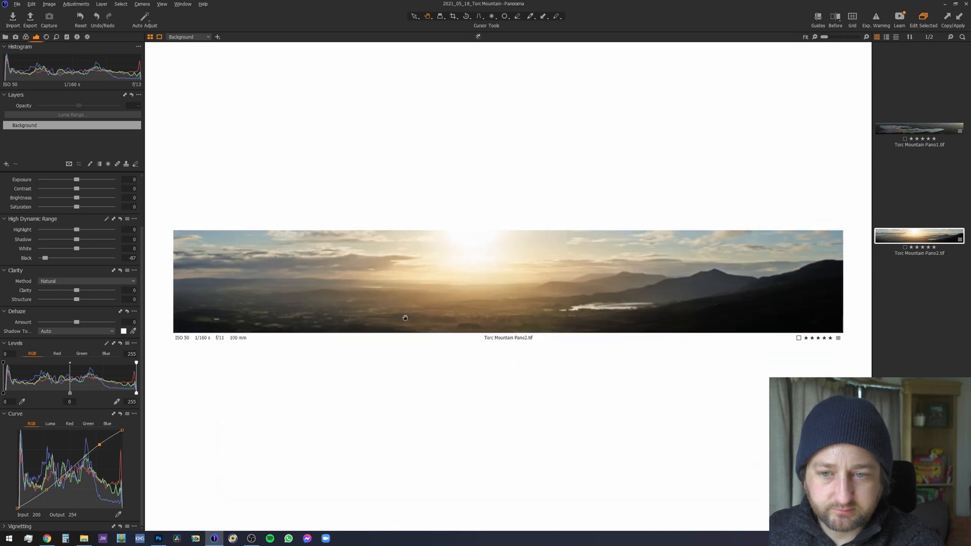
- Remove the dust spot on the dark mountain slope above the lakeside trees using spot removal
scroll(781, 302, "up", 1)
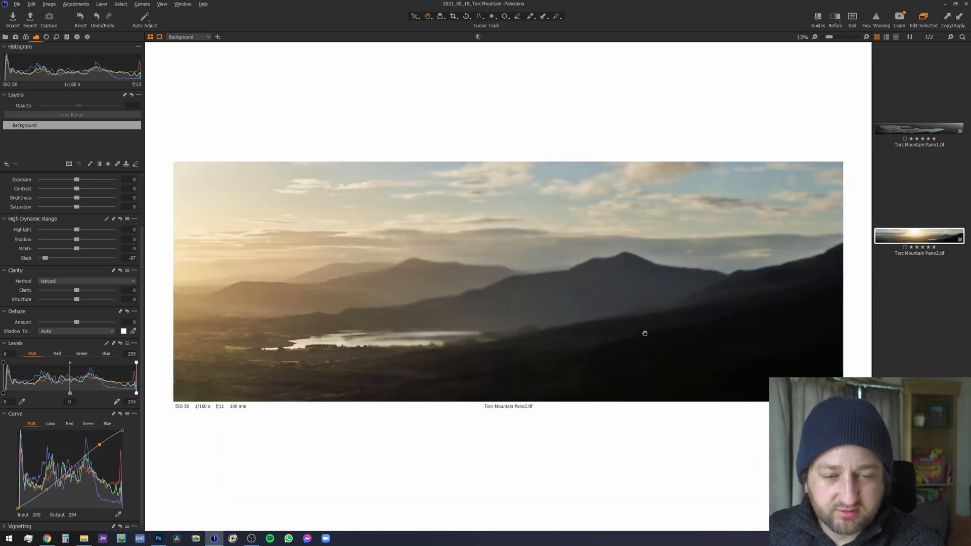
scroll(509, 334, "up", 1)
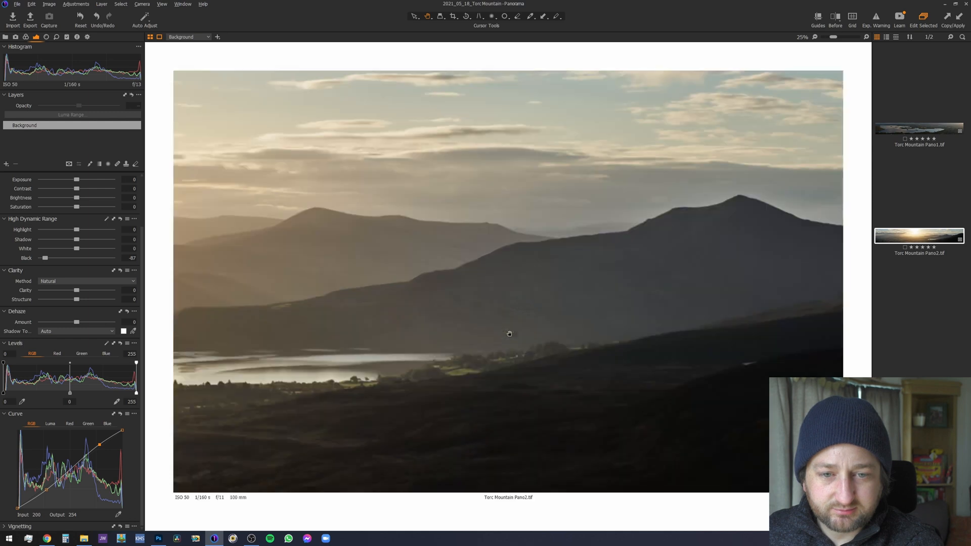
scroll(515, 360, "up", 1)
key("o")
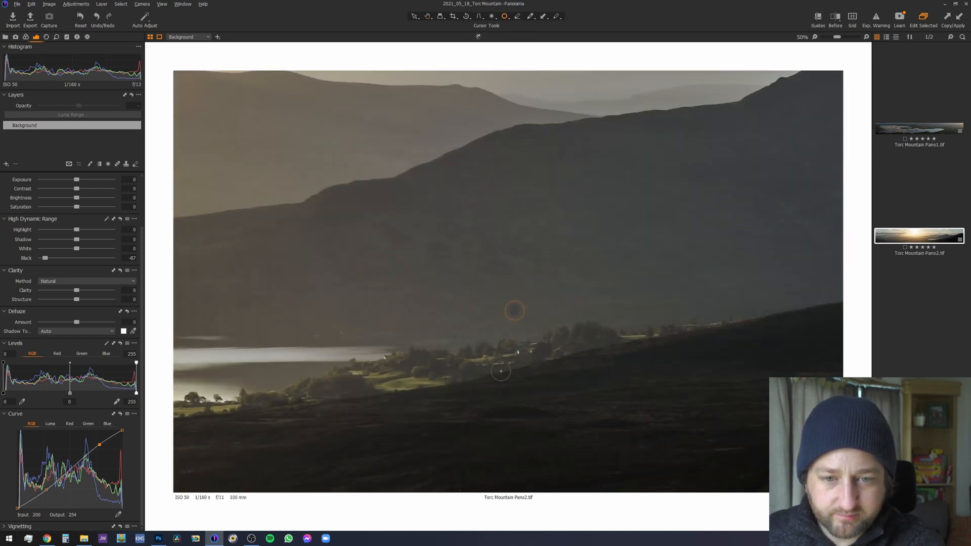
key("h")
scroll(417, 374, "down", 5)
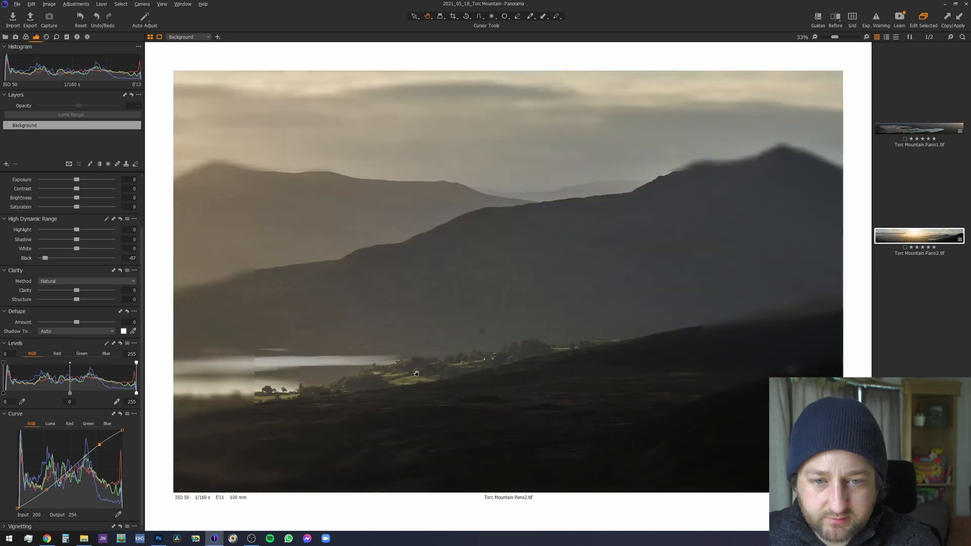
- Try to remove the dark dust spot on the hillside above the lake with spot removal
scroll(377, 330, "up", 5)
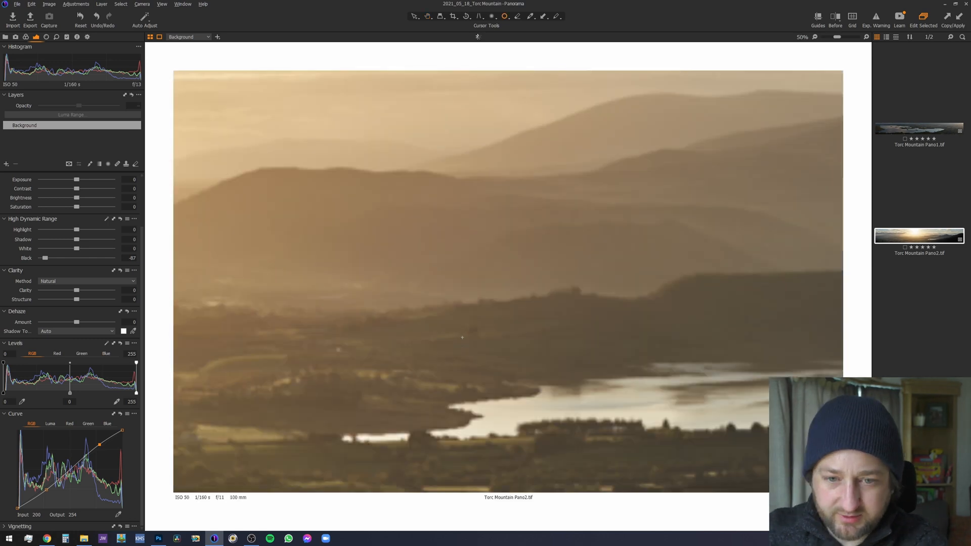
scroll(462, 337, "up", 2)
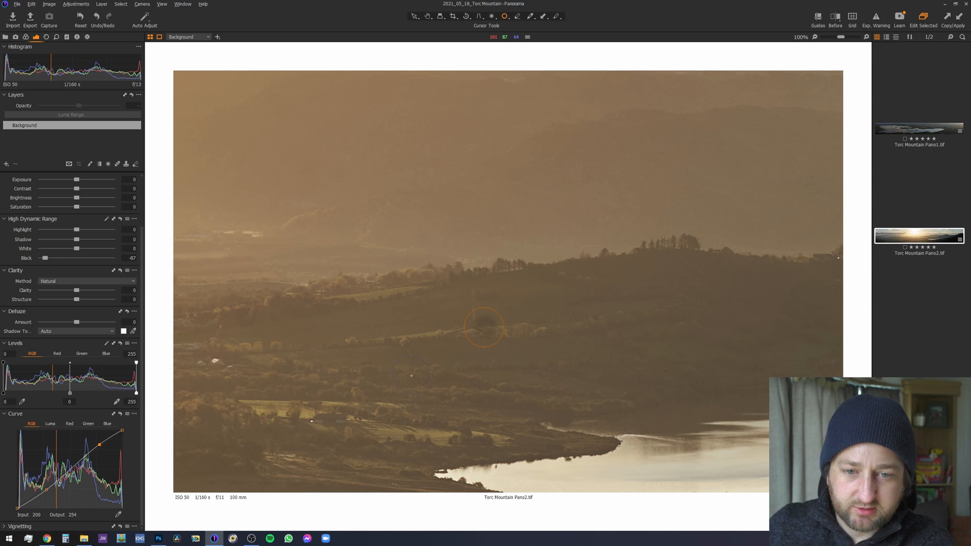
key("h")
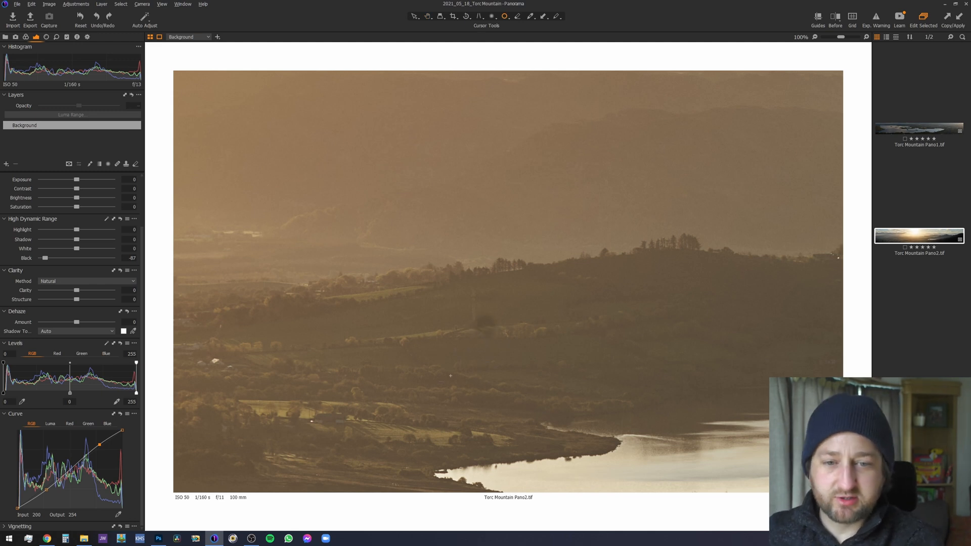
- Heal the dark spot on the hillside above the lake on a new heal layer and check the result with the mask shown and hidden
key("b")
scroll(494, 321, "up", 1)
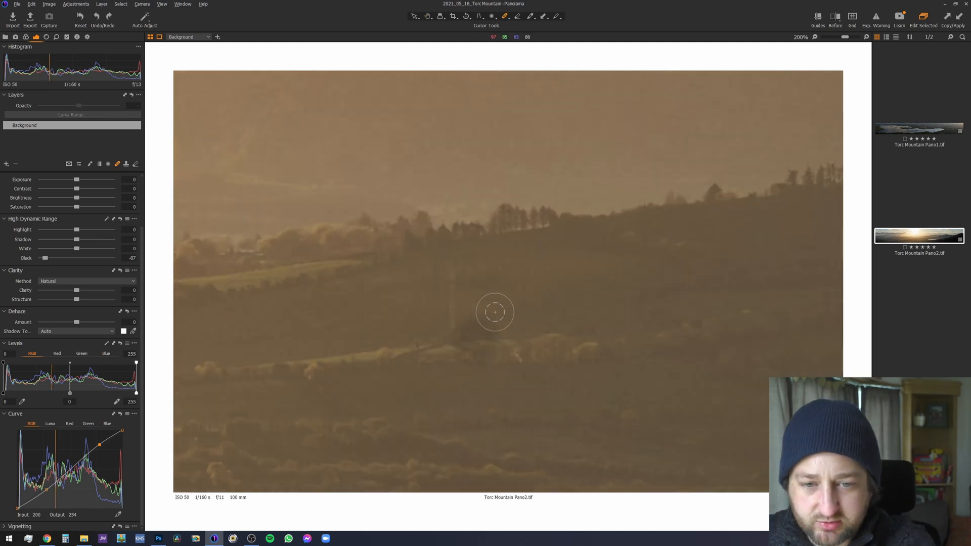
mouse_move(456, 327)
left_mouse_down()
mouse_move(492, 327)
mouse_move(460, 334)
mouse_move(500, 352)
mouse_move(469, 359)
mouse_move(456, 327)
mouse_move(499, 332)
mouse_move(475, 342)
left_mouse_up()
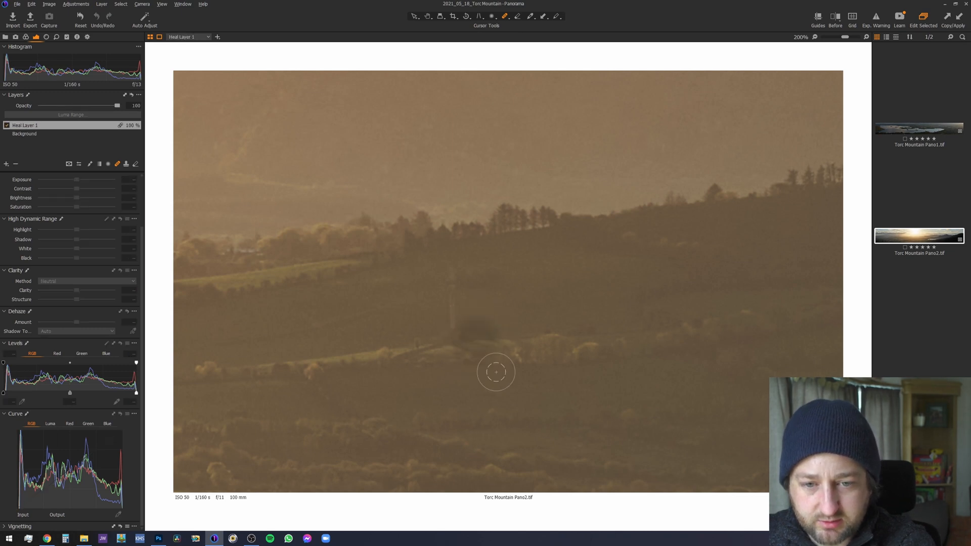
key("m")
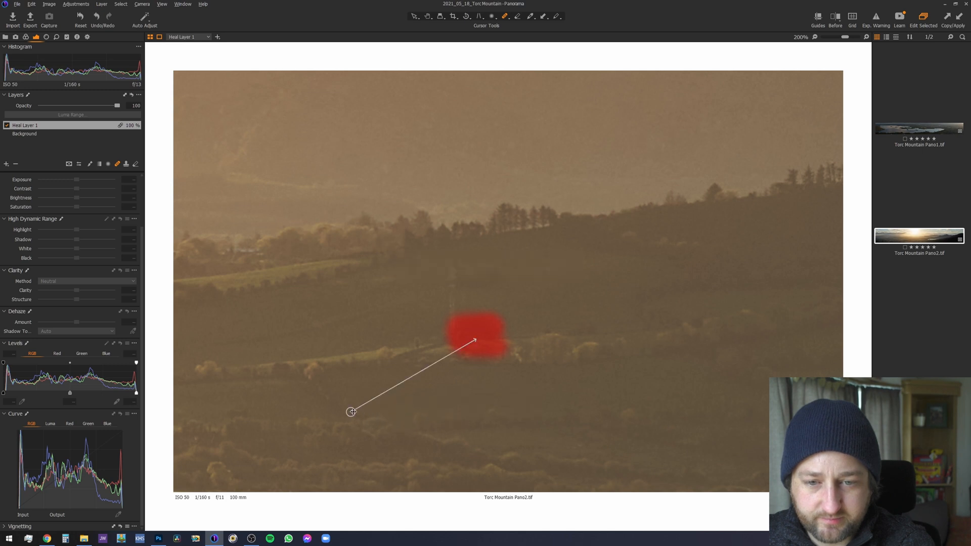
key("m")
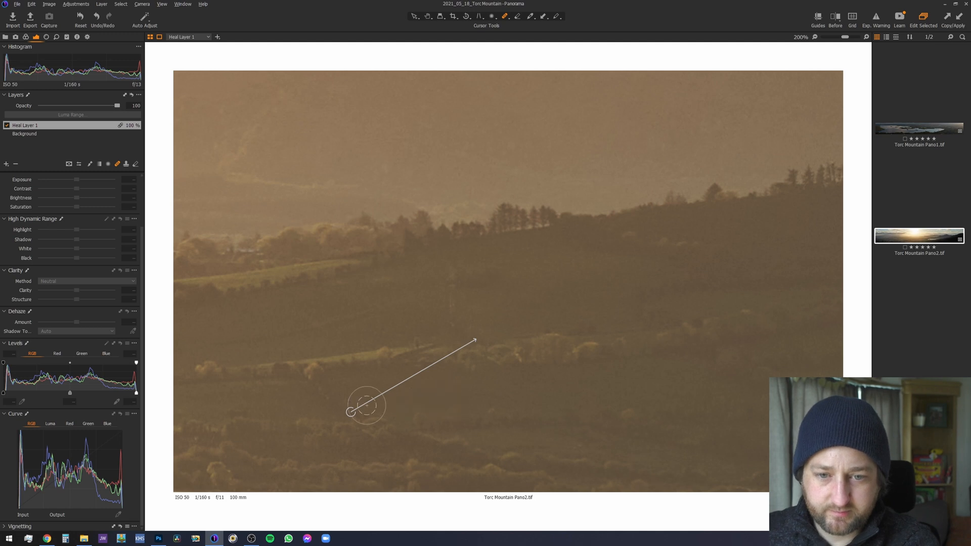
key("m")
key("m")
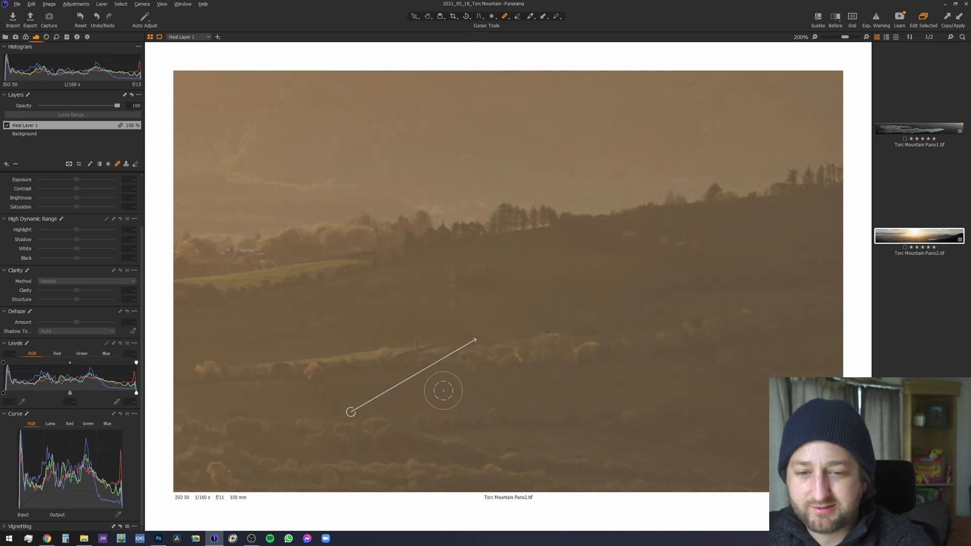
- Heal the dust spot in the golden haze below the sun on the existing heal layer
scroll(423, 397, "down", 1)
scroll(422, 397, "down", 2)
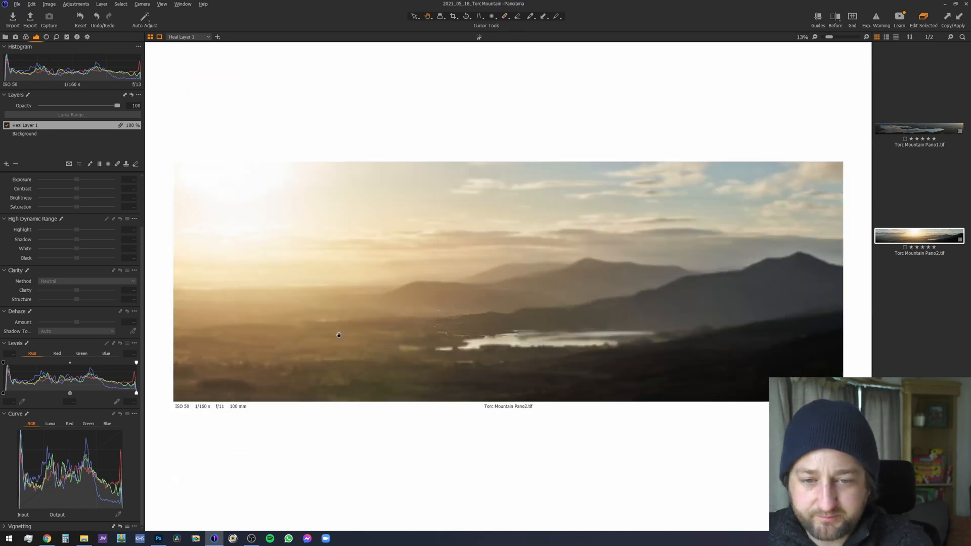
scroll(338, 335, "up", 1)
scroll(343, 345, "down", 1)
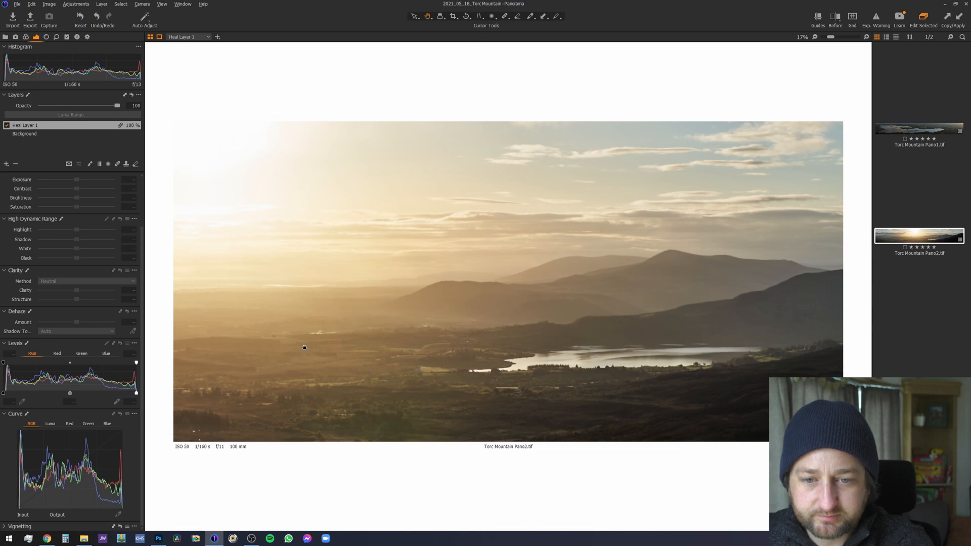
left_click_drag(305, 347, 451, 396)
scroll(345, 361, "up", 4)
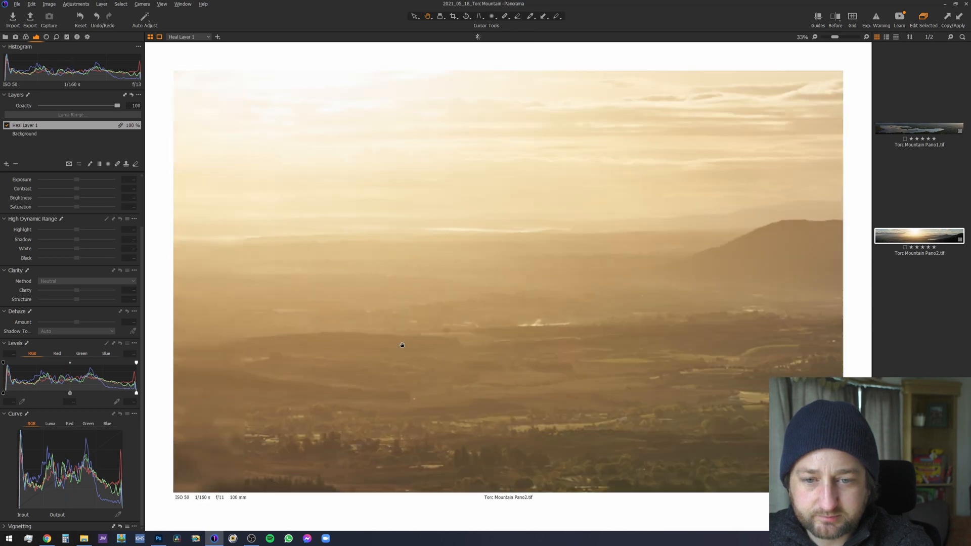
key("q")
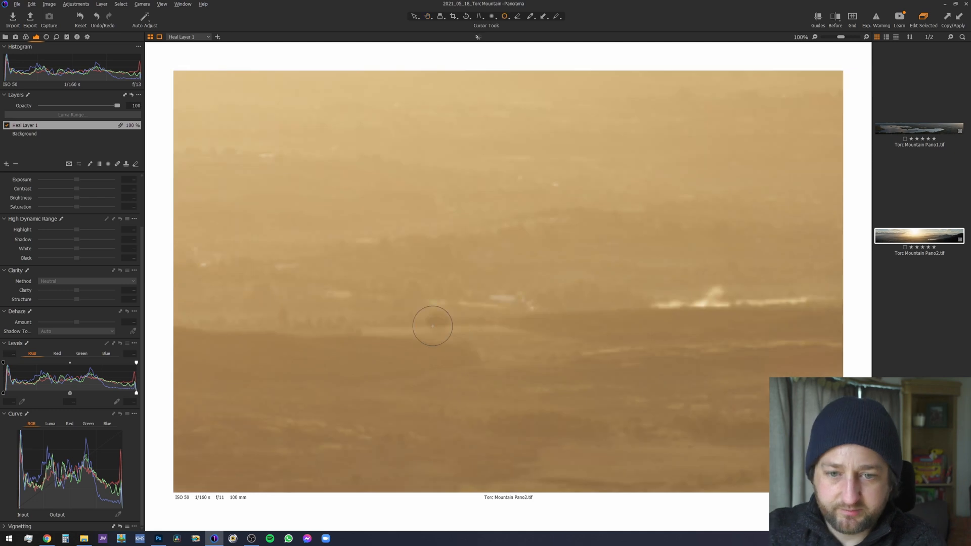
key("b")
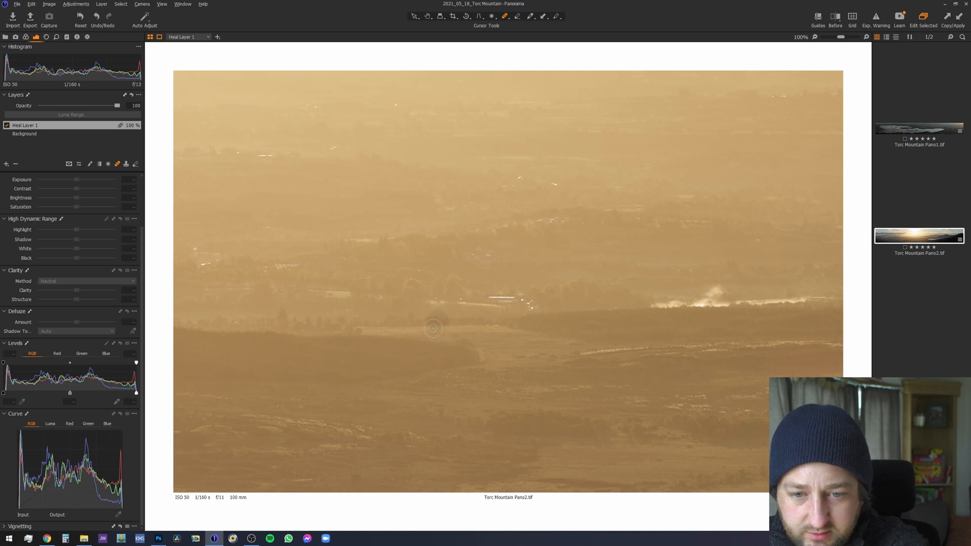
left_click(434, 309)
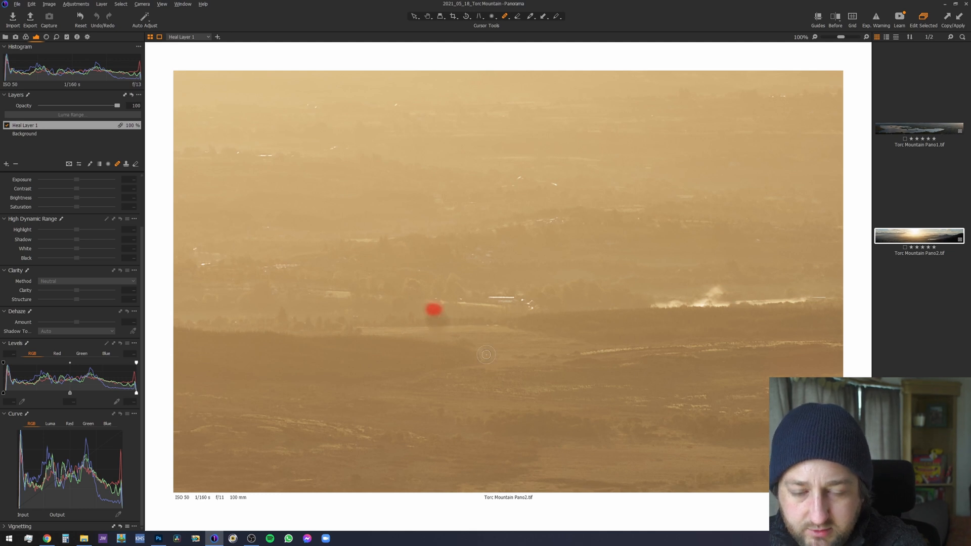
left_click_drag(434, 311, 438, 327)
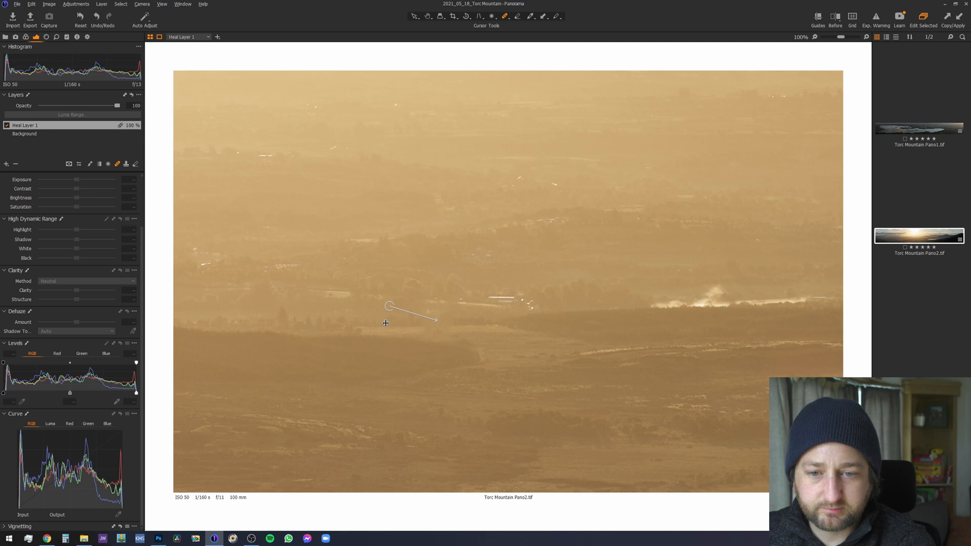
- Move the heal source of the golden-haze dust spot onto the same tree line beside it and check the repair up close
left_click_drag(389, 306, 385, 324)
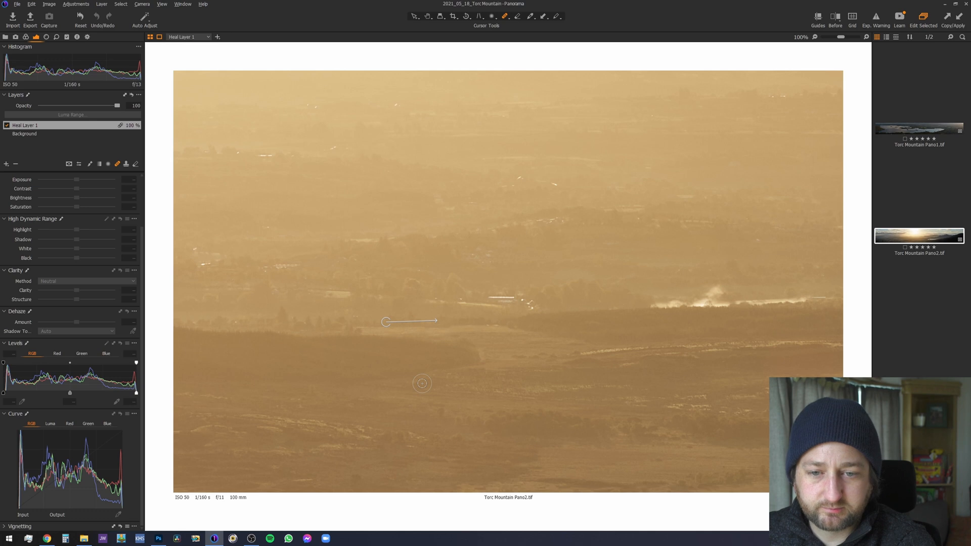
scroll(399, 317, "up", 2)
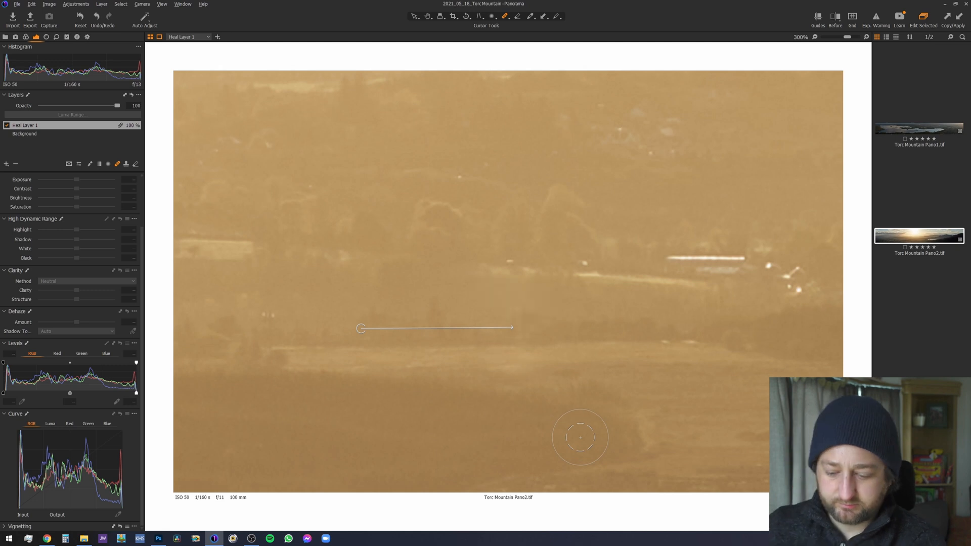
key("h")
double_click(544, 410)
- Heal the dark dust spot beside the white buildings at the foot of the hazy hill, using an enlarged heal brush
scroll(536, 405, "up", 3)
scroll(536, 404, "up", 2)
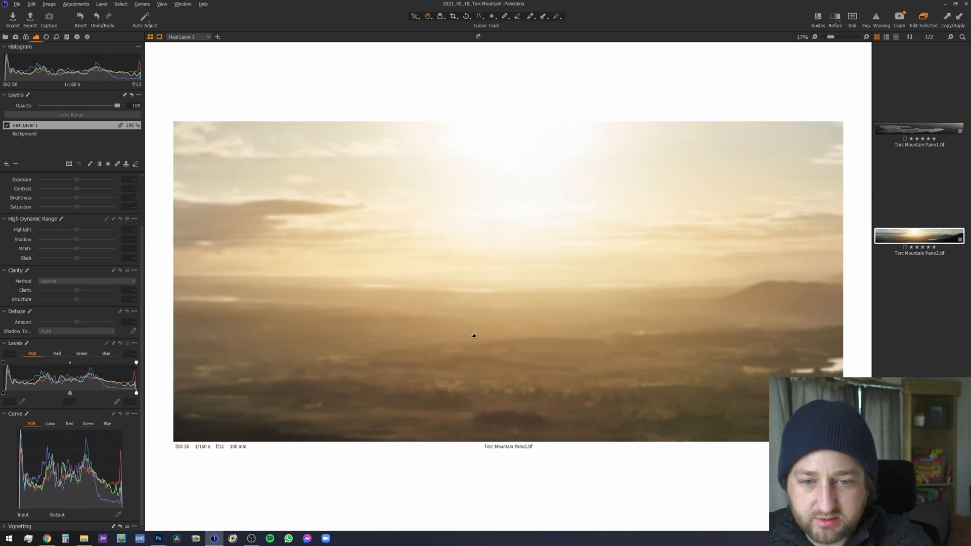
left_click_drag(366, 360, 462, 360)
left_click_drag(302, 352, 412, 347)
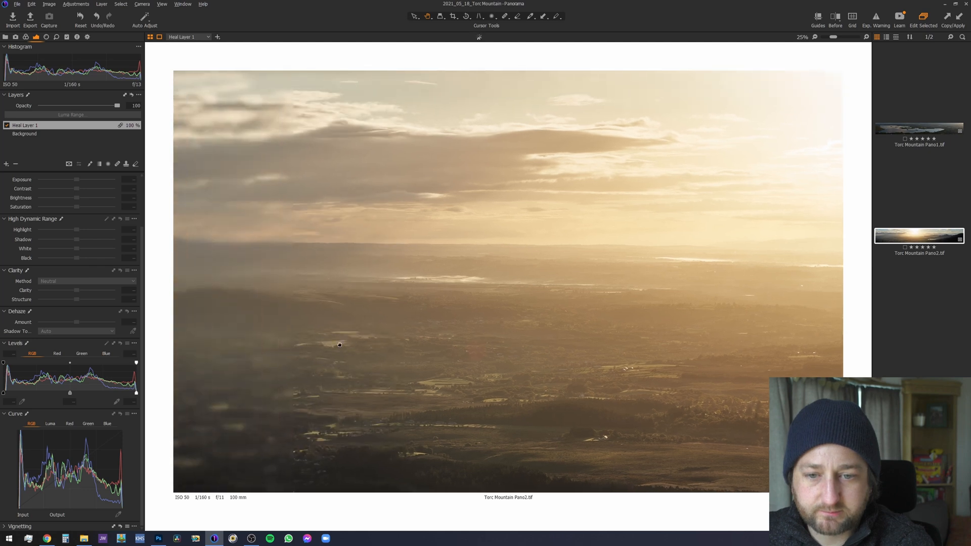
left_click_drag(339, 345, 436, 352)
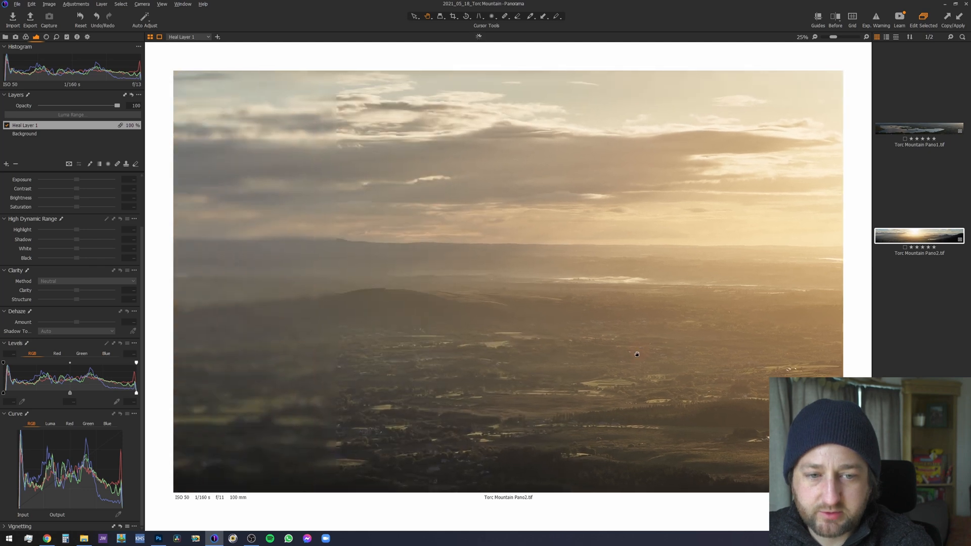
scroll(402, 339, "up", 3)
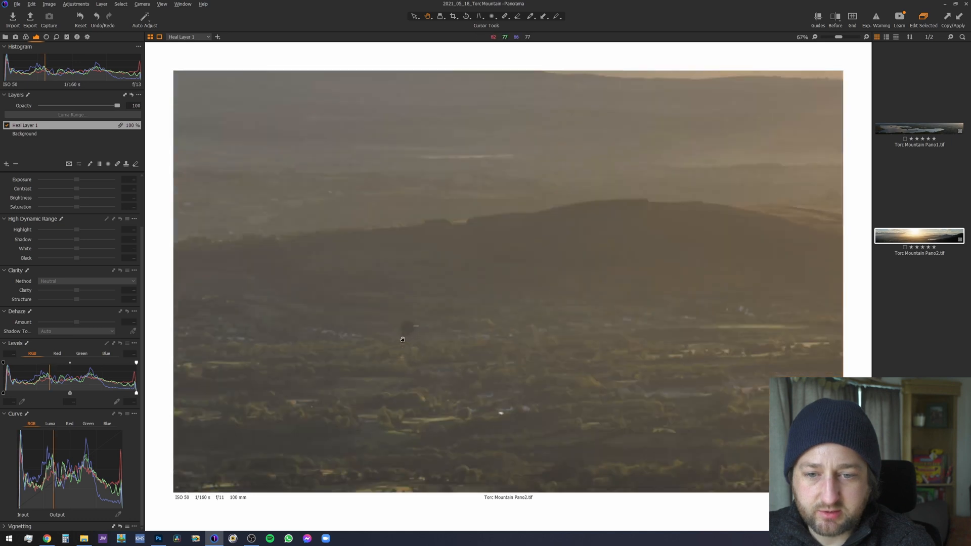
scroll(403, 339, "up", 3)
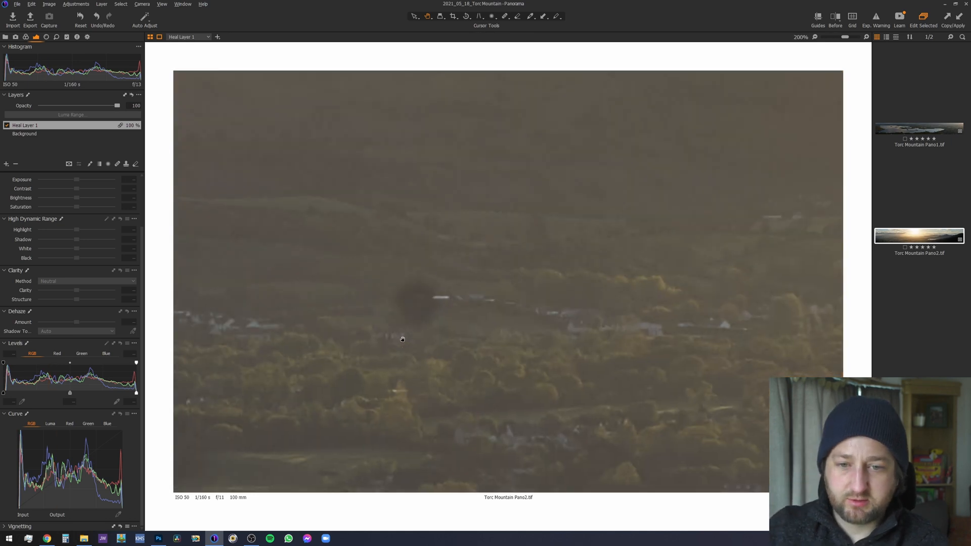
key("q")
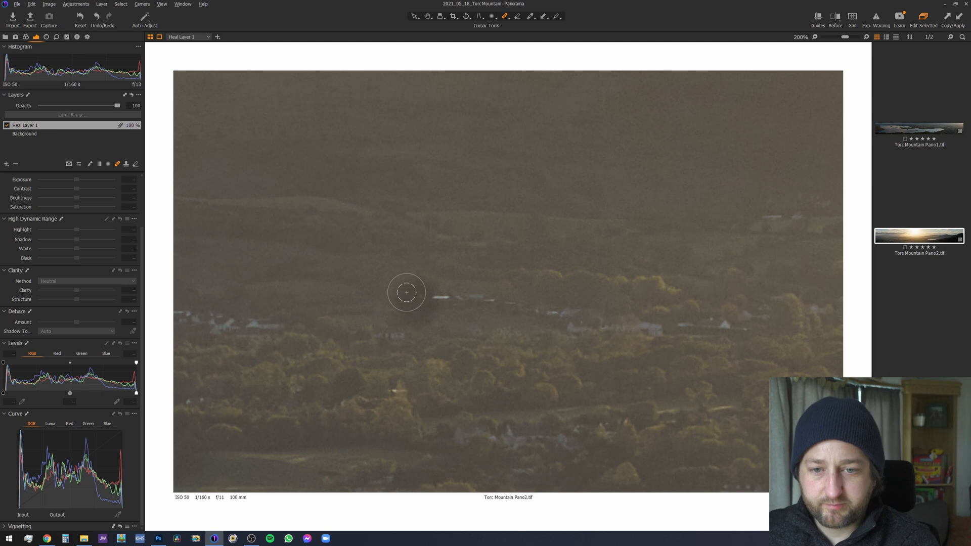
right_click(407, 292)
left_click_drag(407, 293, 412, 292)
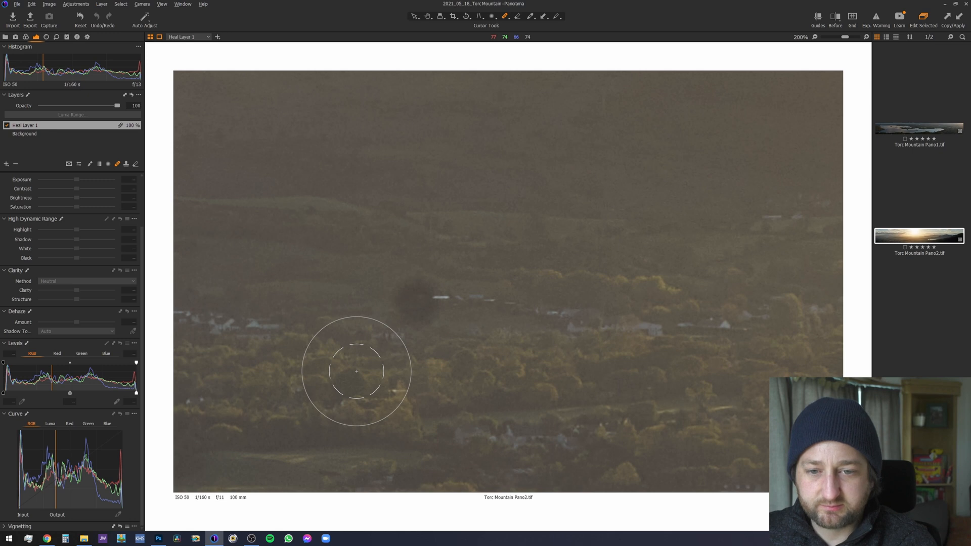
left_click(357, 374)
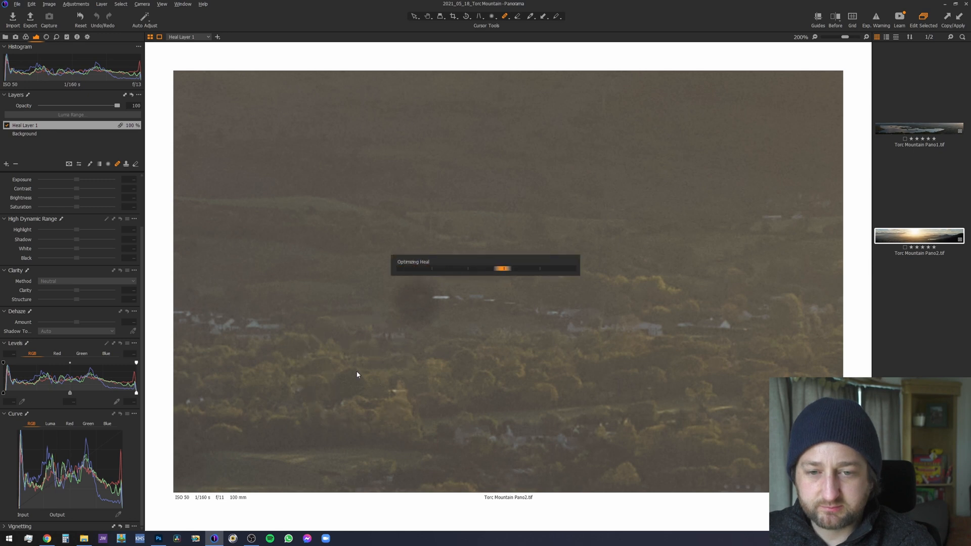
scroll(357, 372, "down", 2)
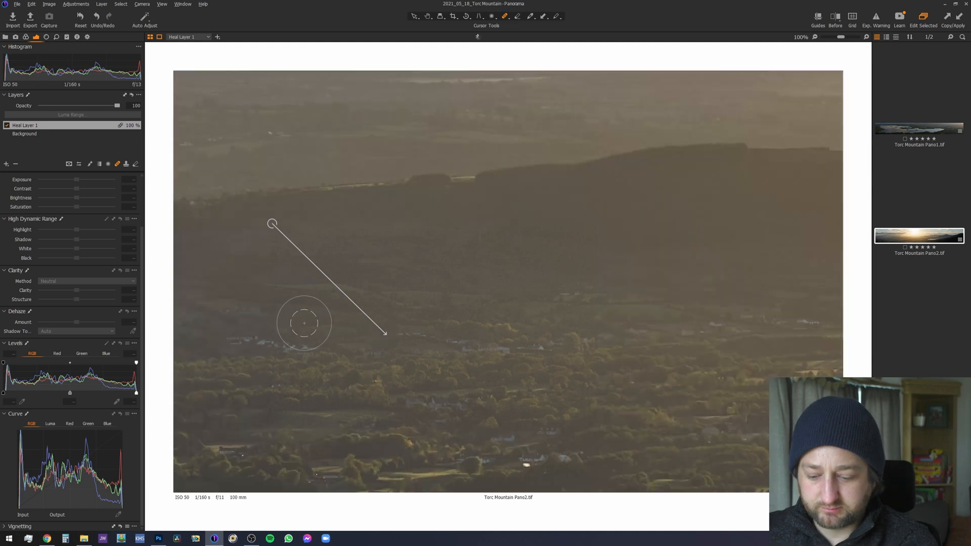
- Examine the healed valley area and the full panorama for remaining dust spots
key("h")
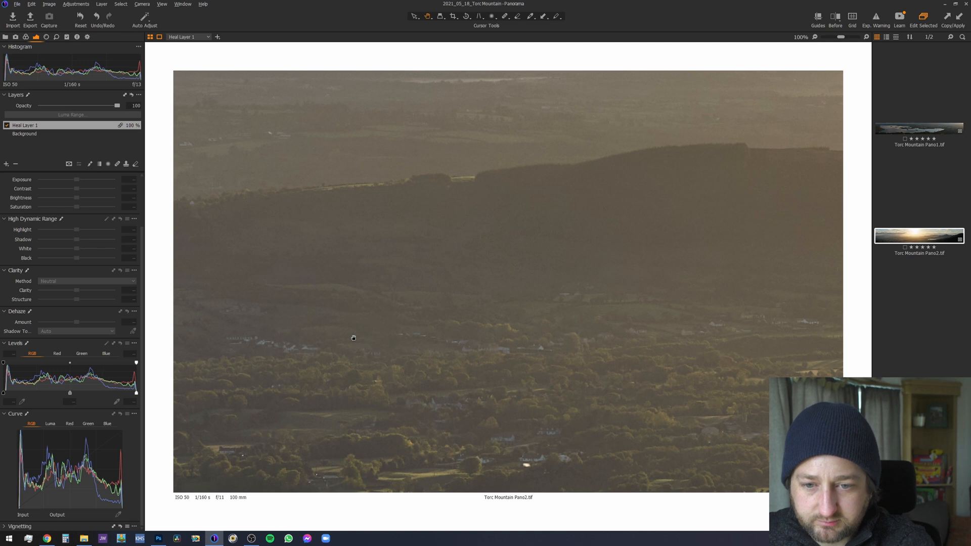
scroll(353, 338, "down", 1)
scroll(354, 338, "up", 1)
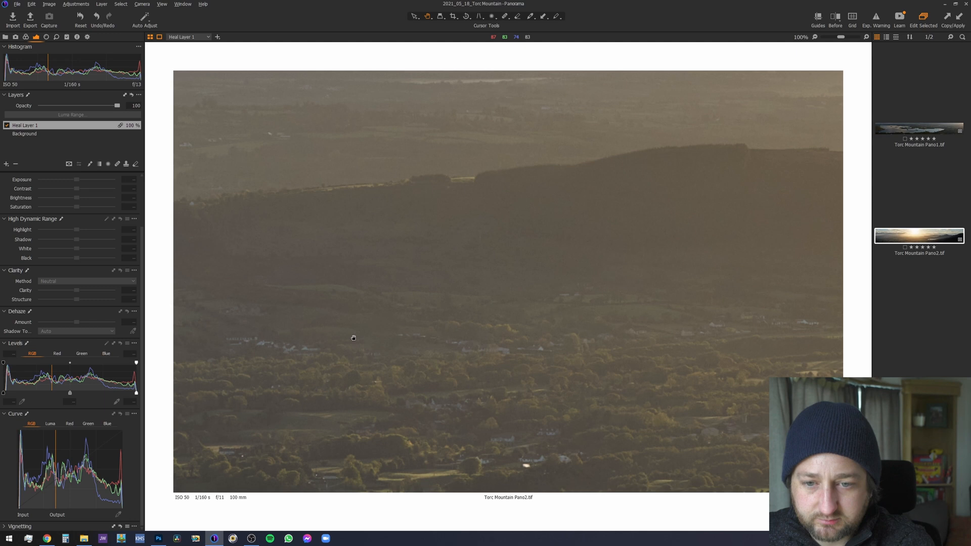
scroll(354, 338, "down", 2)
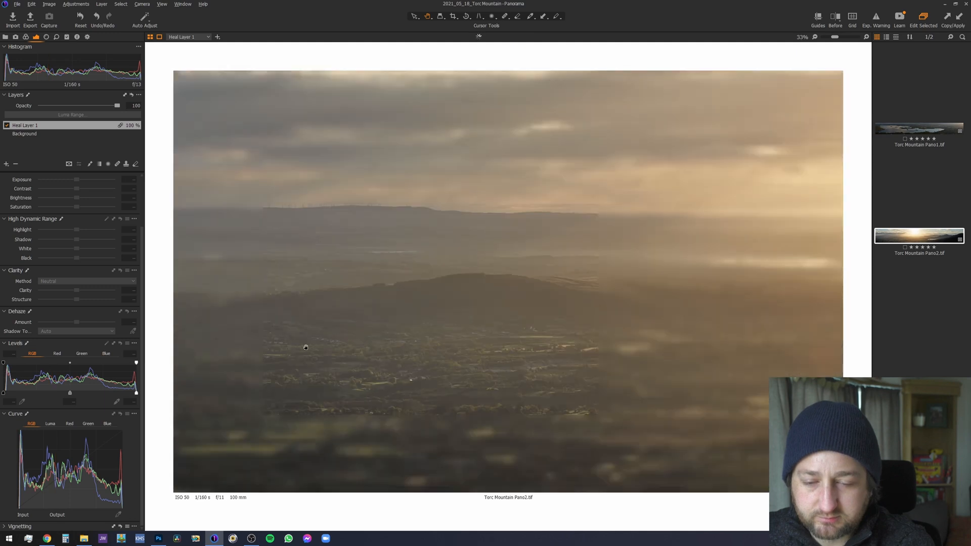
scroll(306, 347, "down", 1)
scroll(305, 347, "down", 1)
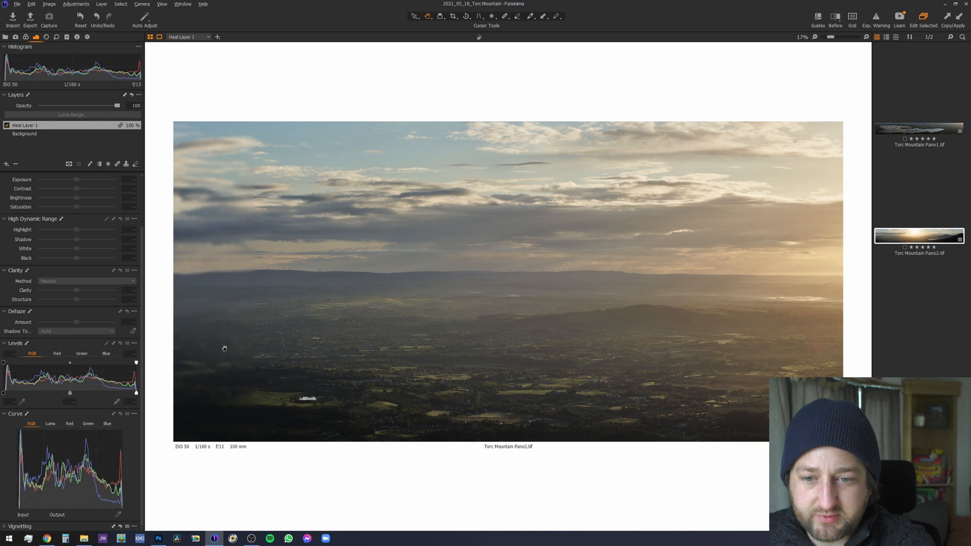
scroll(225, 348, "down", 1)
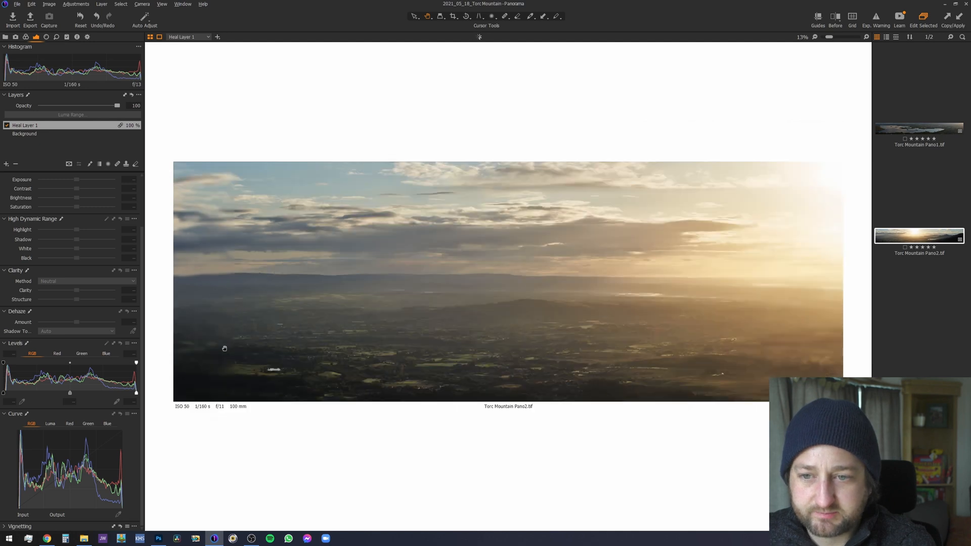
scroll(225, 348, "down", 1)
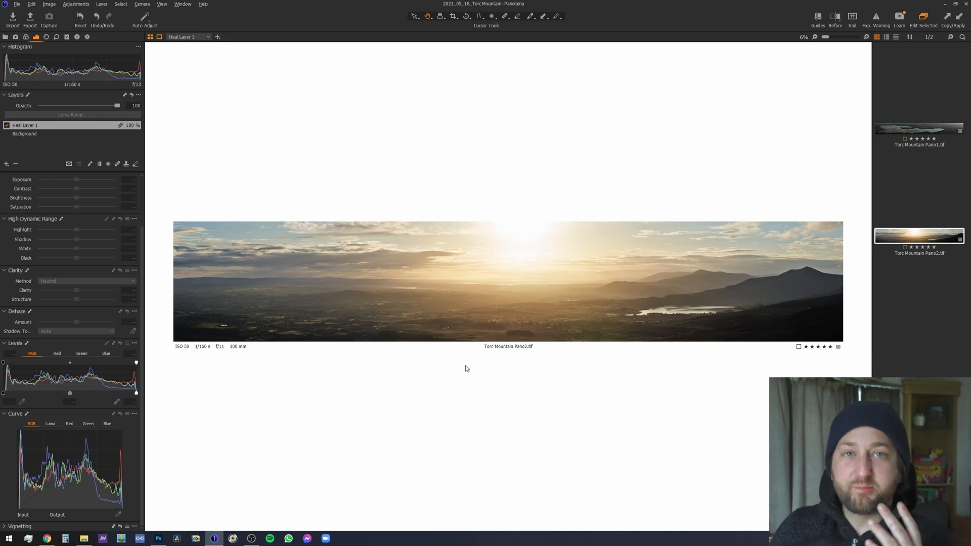
- Hide the thumbnail browser and briefly view the whole panorama without the adjustment tools
key("ctrl+b")
key("ctrl+t")
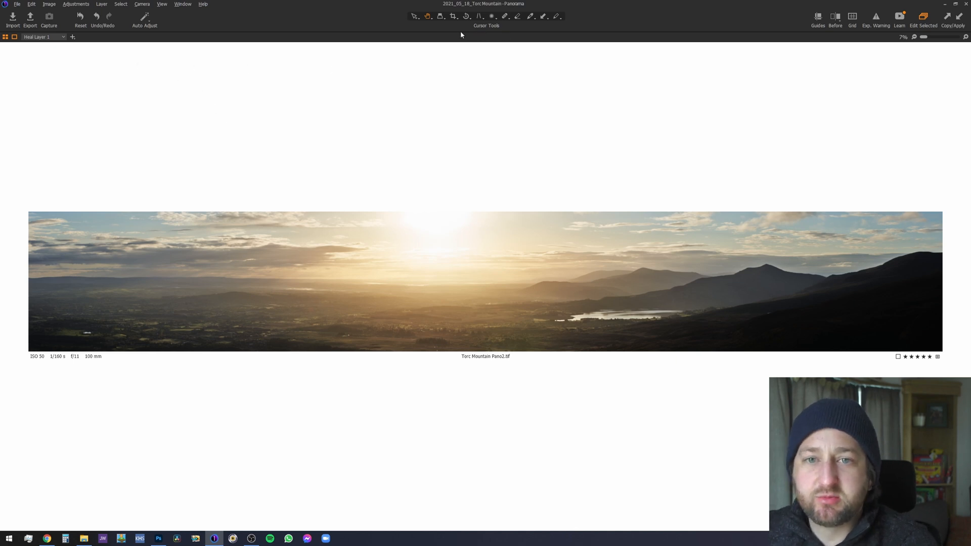
key("ctrl+t")
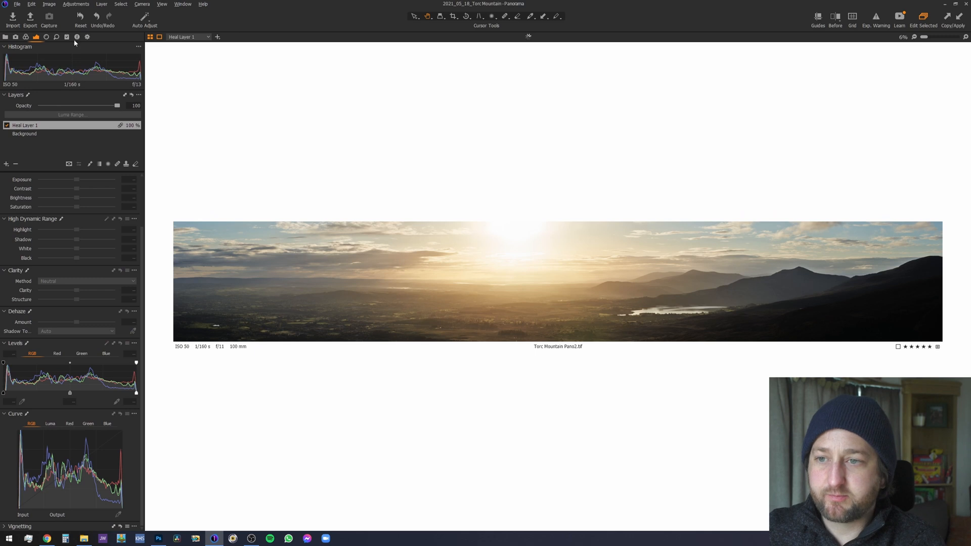
- On the Background layer, set the Color Editor saturation to 15.8 for cyan and 21.4 for blue
left_click(26, 37)
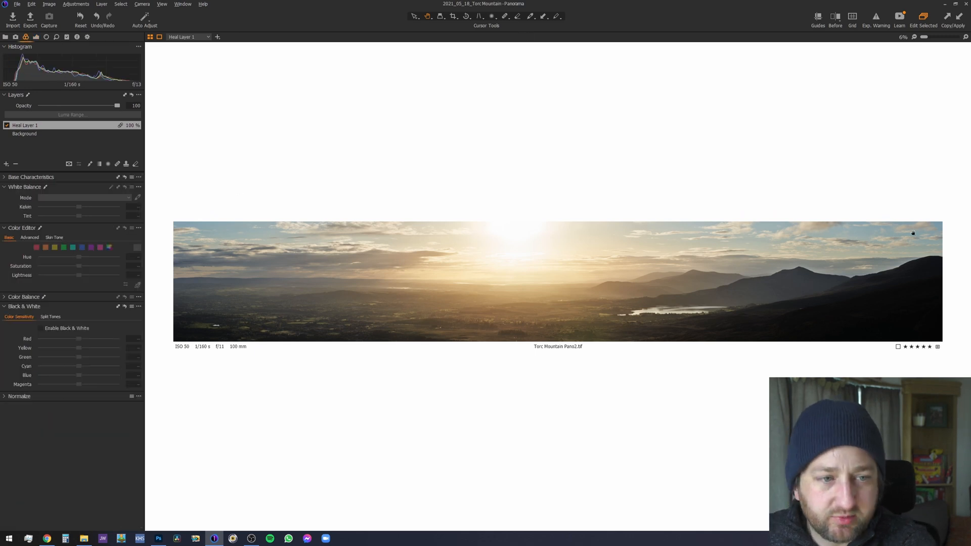
left_click(34, 134)
left_click(81, 247)
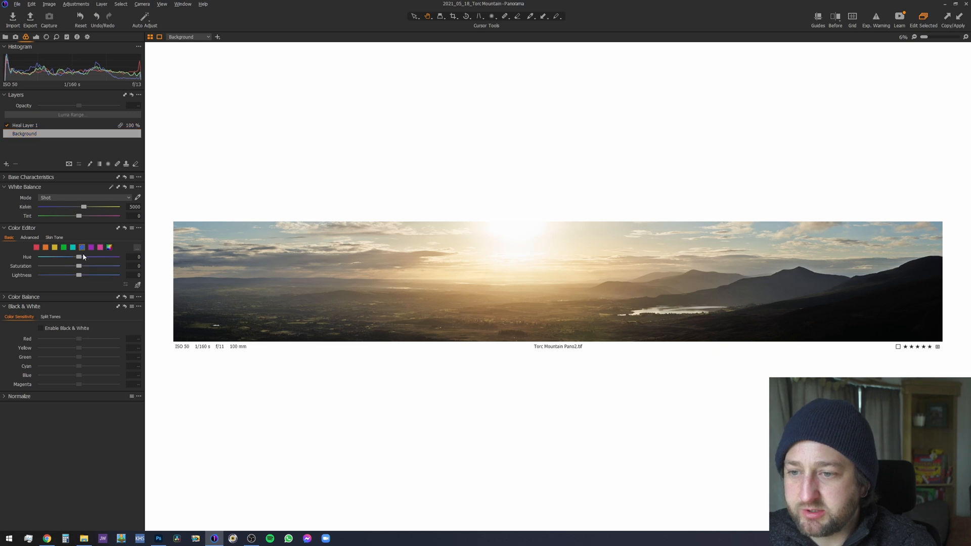
mouse_move(79, 267)
left_mouse_down()
mouse_move(104, 271)
mouse_move(86, 269)
left_mouse_up()
left_click(72, 248)
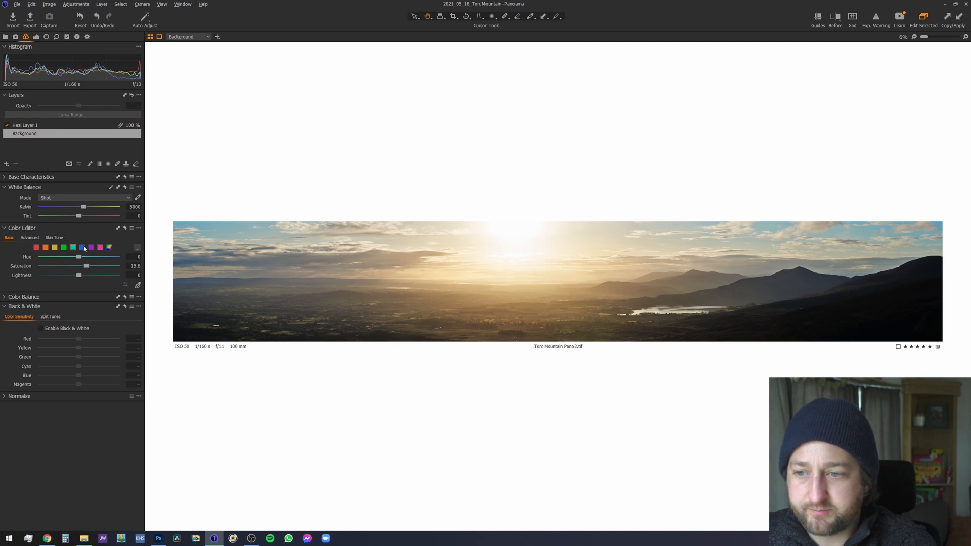
left_click(83, 247)
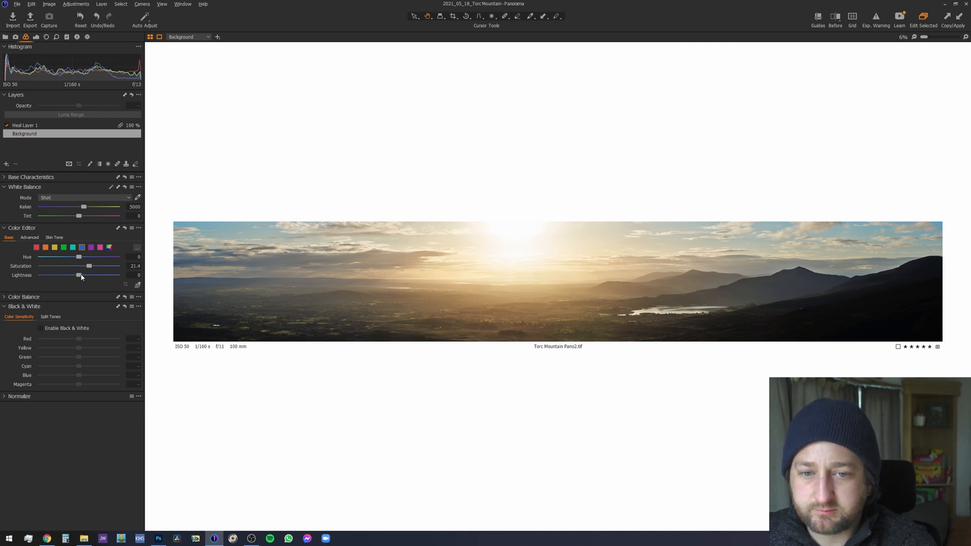
- Try a strong saturation boost on the orange tones, up to 80, and on the yellow tones
left_click(46, 247)
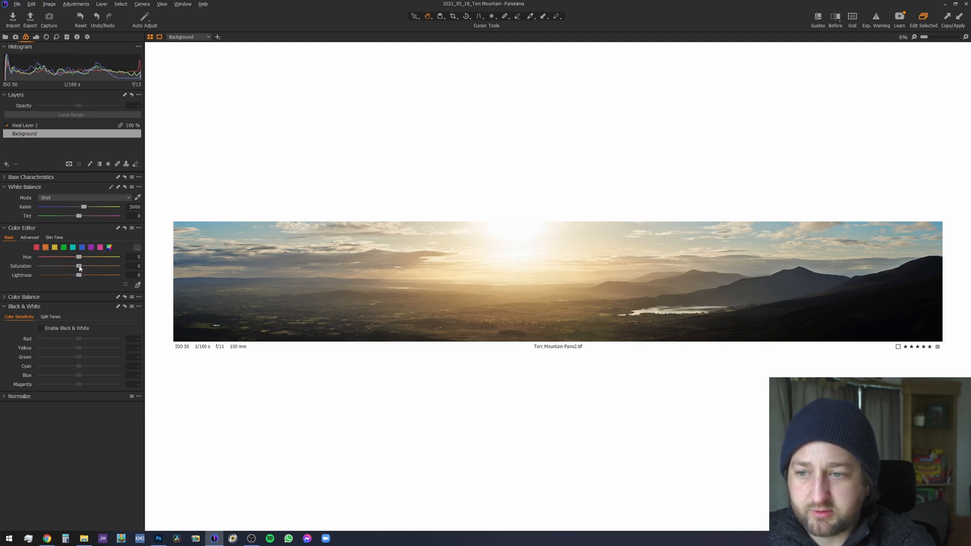
left_click_drag(80, 268, 134, 274)
double_click(88, 266)
left_click(55, 248)
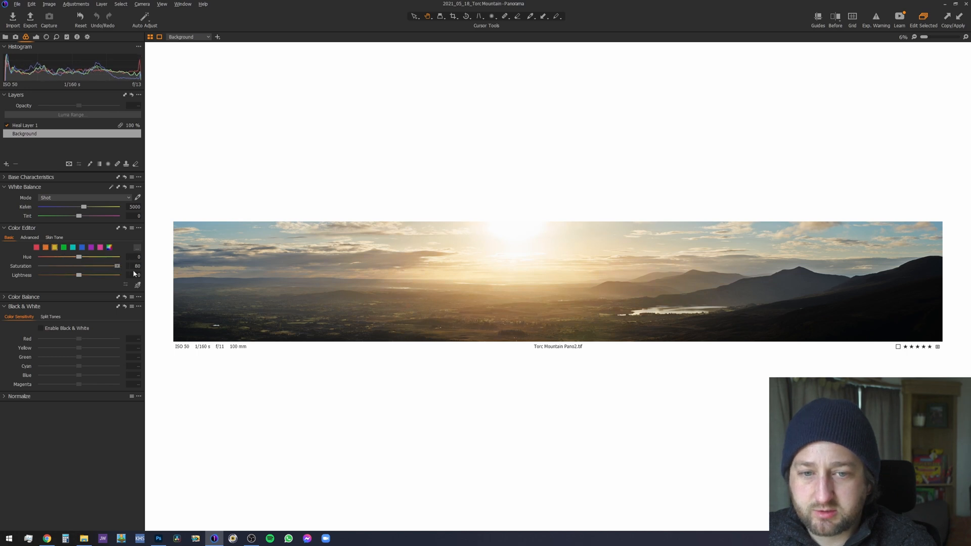
double_click(97, 268)
- Set the Color Editor saturation to 19.8 for red, 14.3 for orange and 7.9 for yellow, and the yellow hue to -8.9
left_click(37, 247)
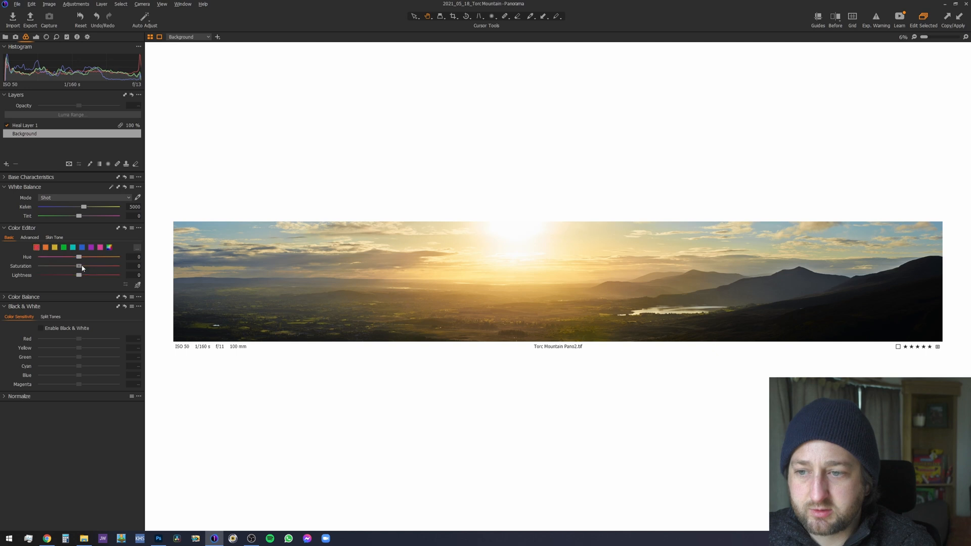
mouse_move(79, 266)
left_mouse_down()
mouse_move(108, 272)
mouse_move(91, 268)
left_mouse_up()
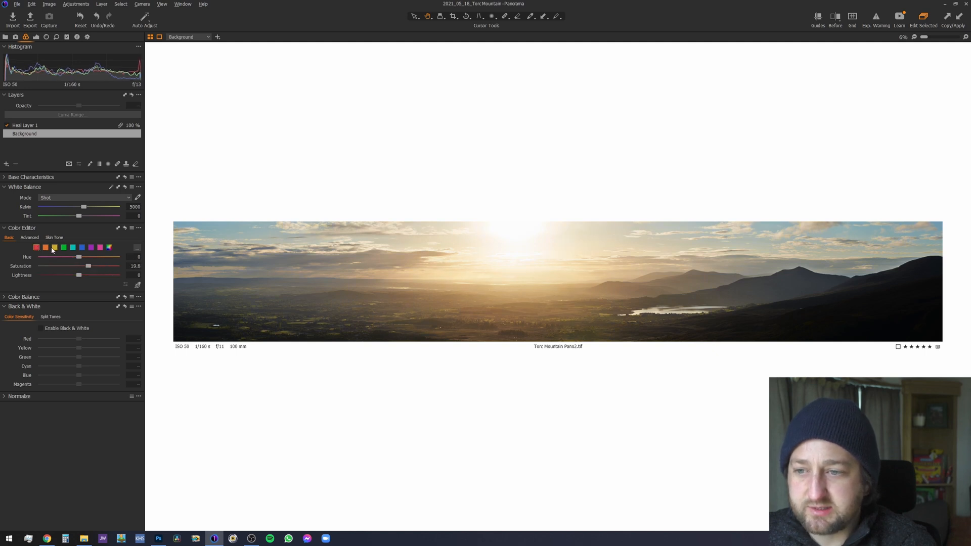
left_click(46, 248)
left_click(86, 267)
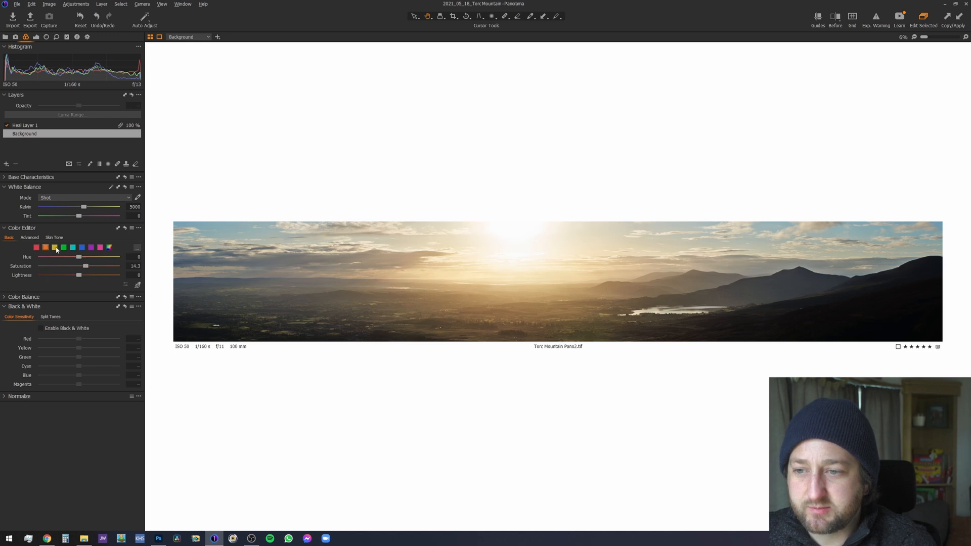
left_click(55, 248)
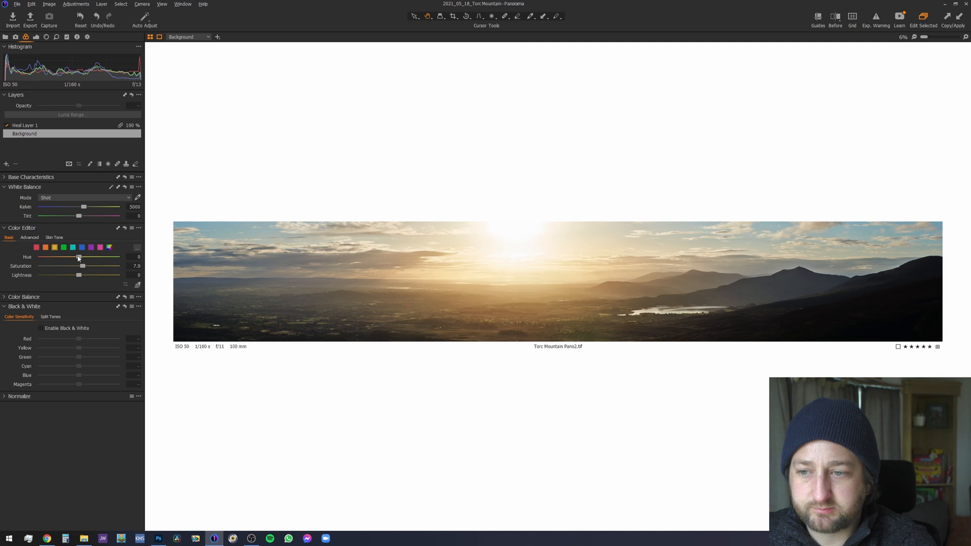
left_click_drag(79, 258, 67, 259)
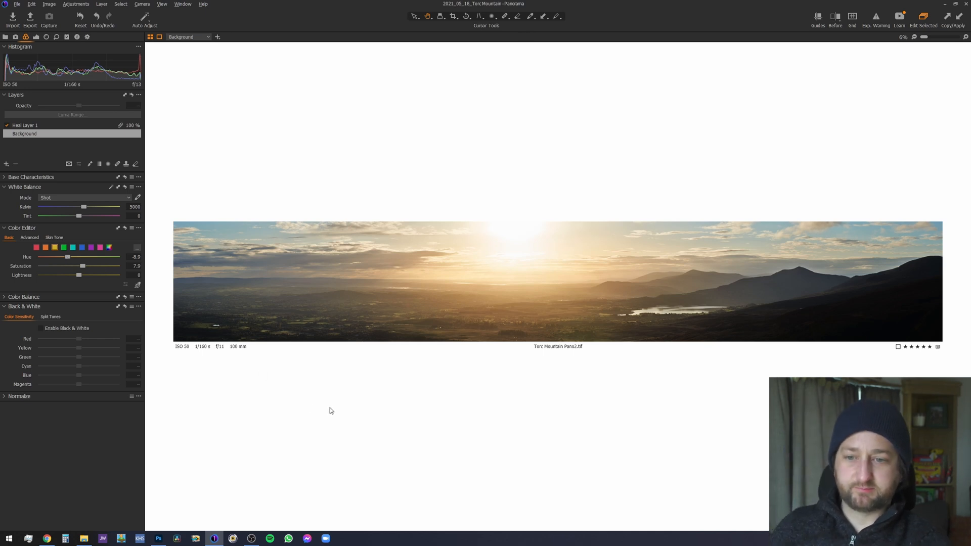
- Examine the color changes across the mountains, lake and sunlit haze with the adjustment tools hidden
double_click(495, 310)
scroll(870, 276, "up", 4)
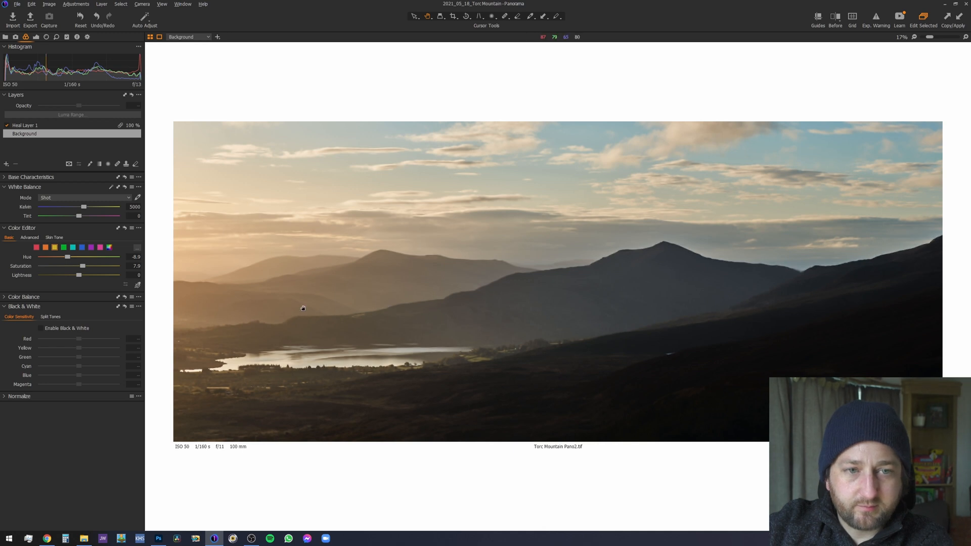
key("ctrl+t")
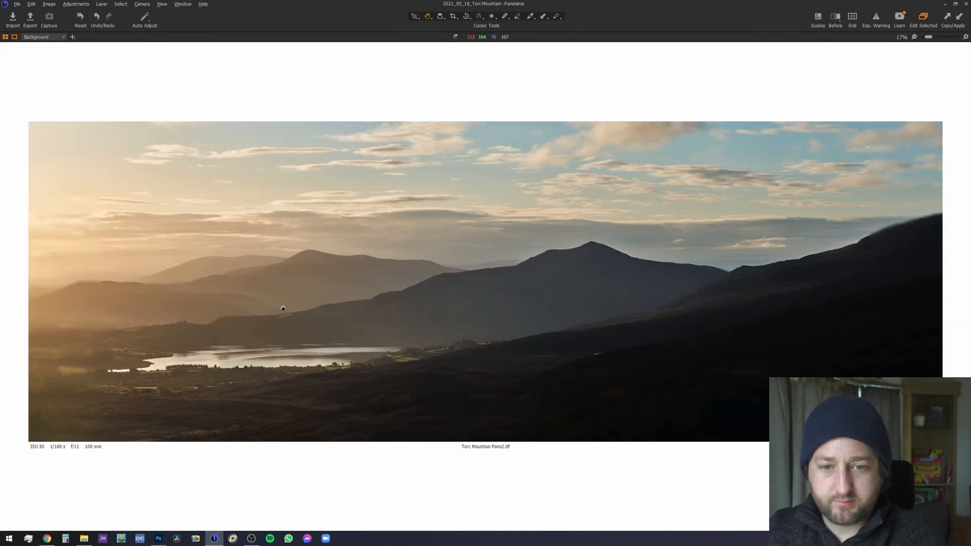
scroll(600, 346, "up", 2)
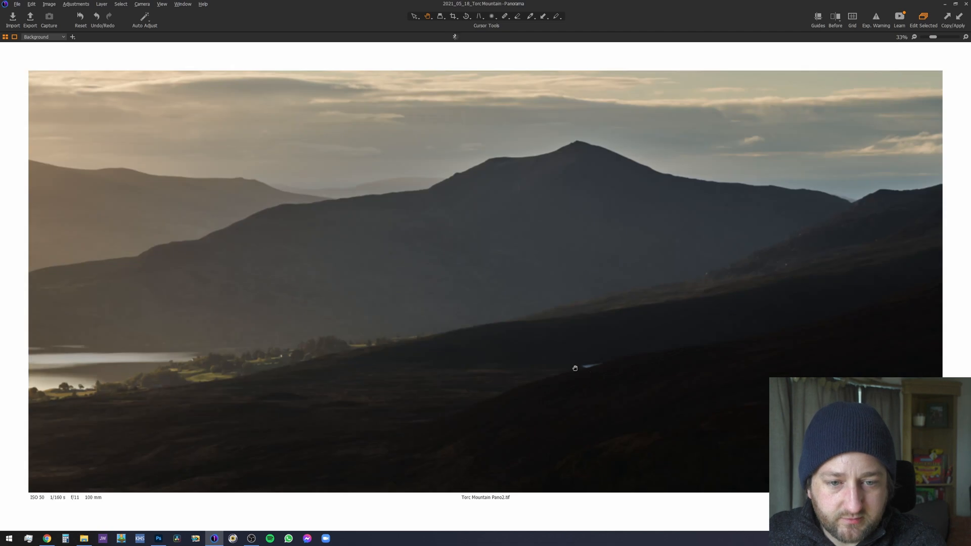
scroll(579, 368, "down", 2)
left_click_drag(446, 308, 672, 308)
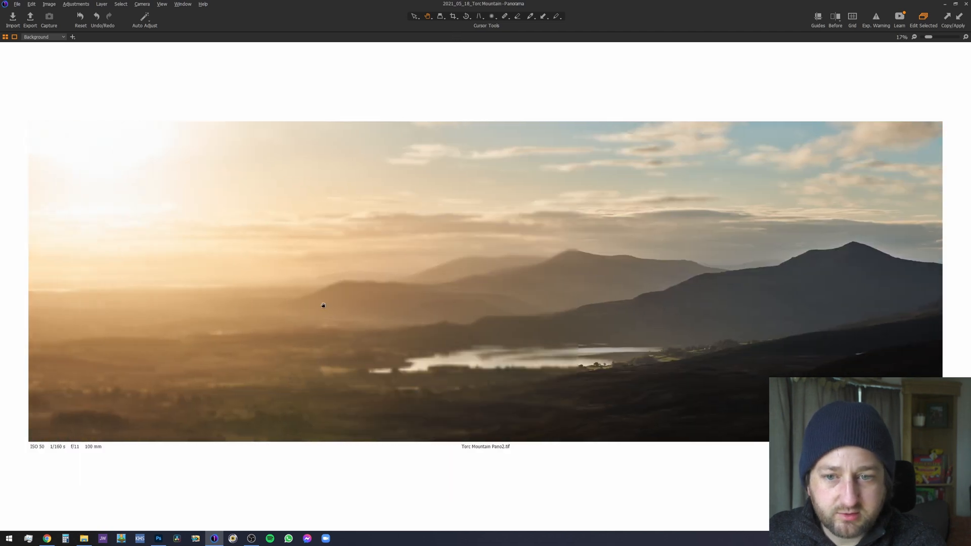
left_click_drag(216, 307, 348, 308)
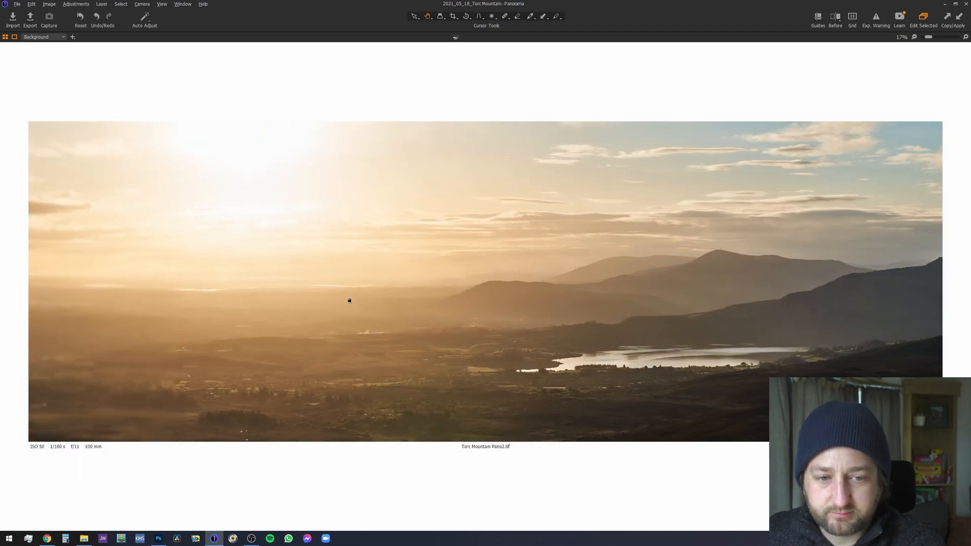
- Examine the sunset panorama's clouds, valley and bright sun area up close, and compare them with the whole image
left_click_drag(196, 308, 287, 314)
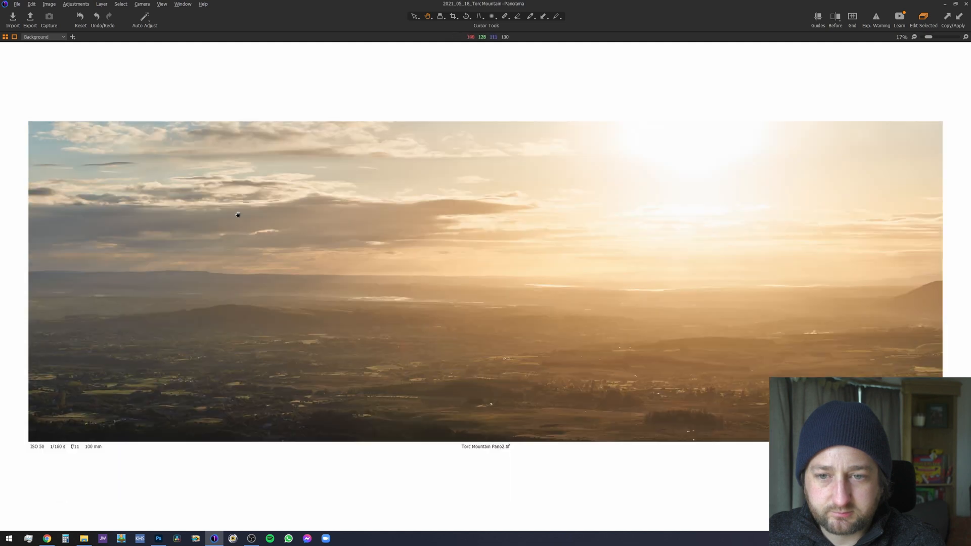
left_click_drag(239, 223, 405, 282)
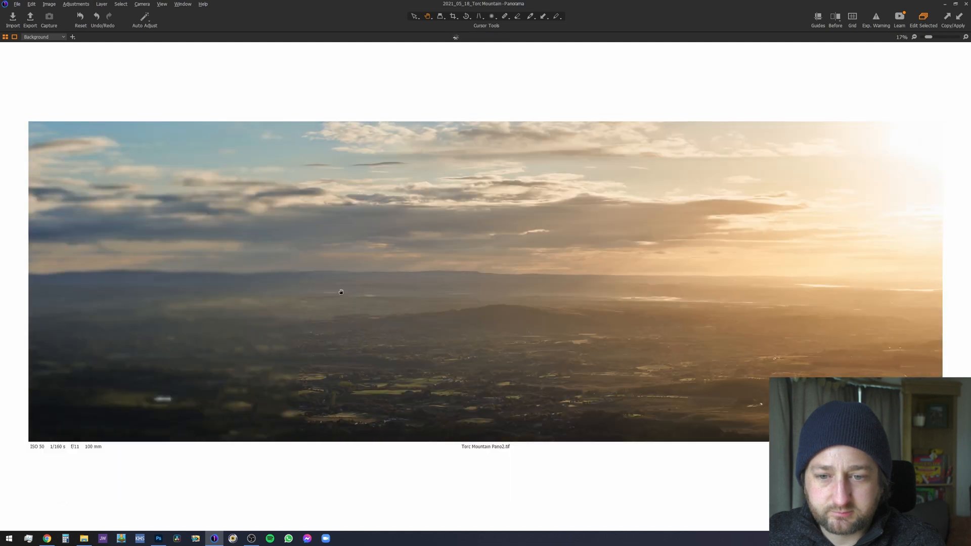
scroll(345, 295, "down", 3)
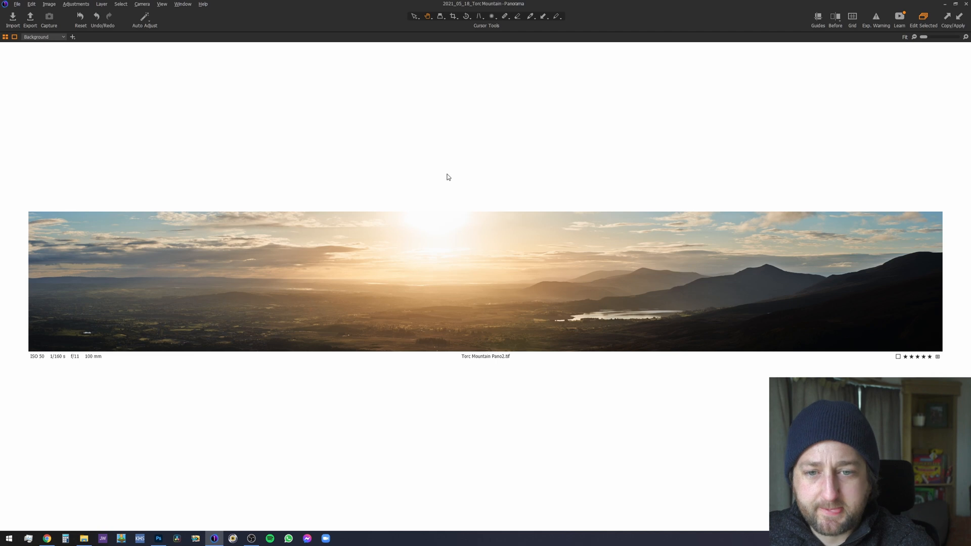
scroll(436, 232, "up", 3)
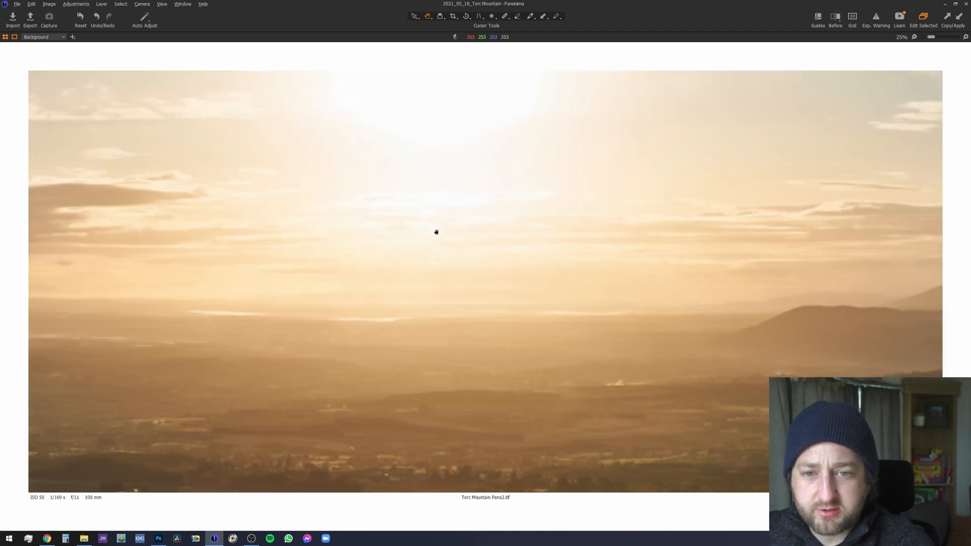
scroll(436, 233, "down", 3)
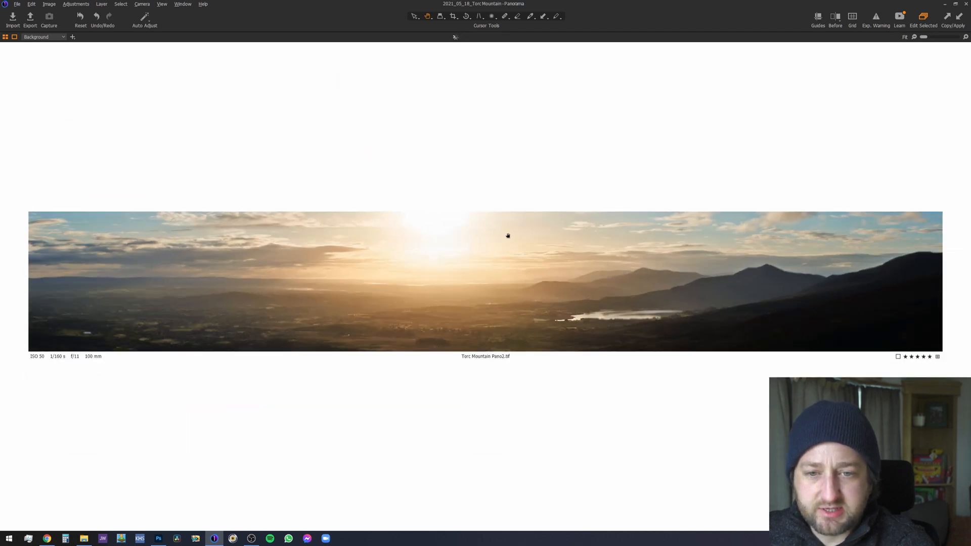
- Display both Torc Mountain panoramas together in full screen with the thumbnail browser hidden, and make Torc Mountain Pano1.tif the active image
key("ctrl+b")
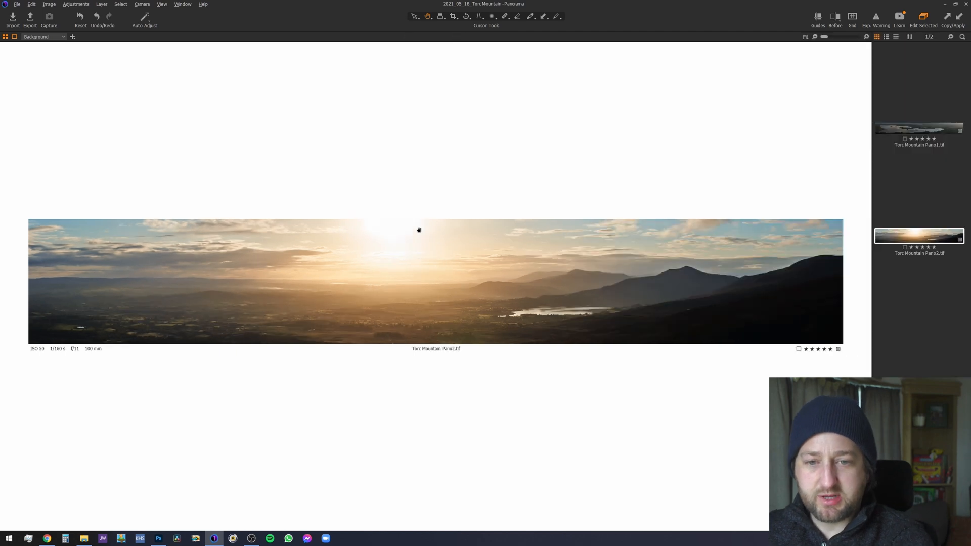
key("ctrl+a")
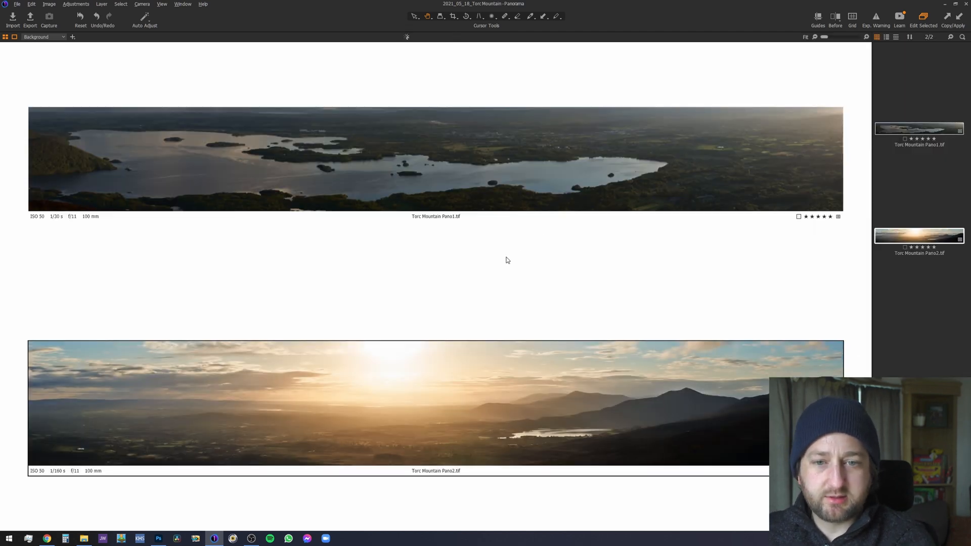
key("ctrl+b")
key("f")
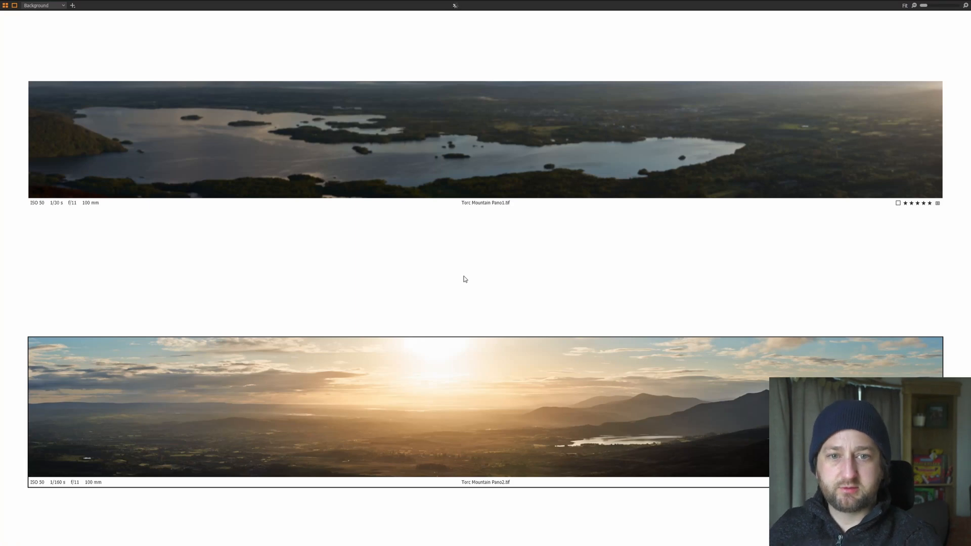
left_click(483, 175)
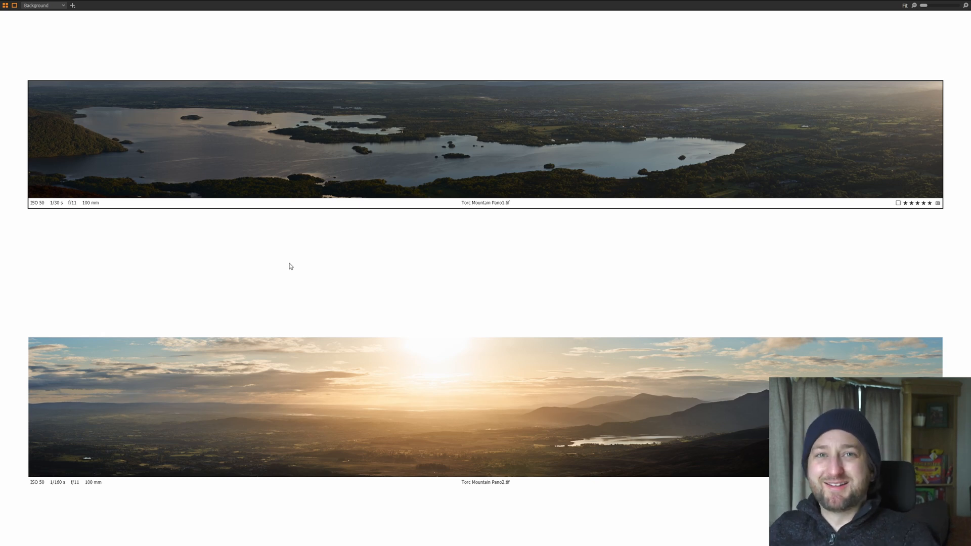
- Leave the full-screen view of the two panoramas and switch to OBS
key("f")
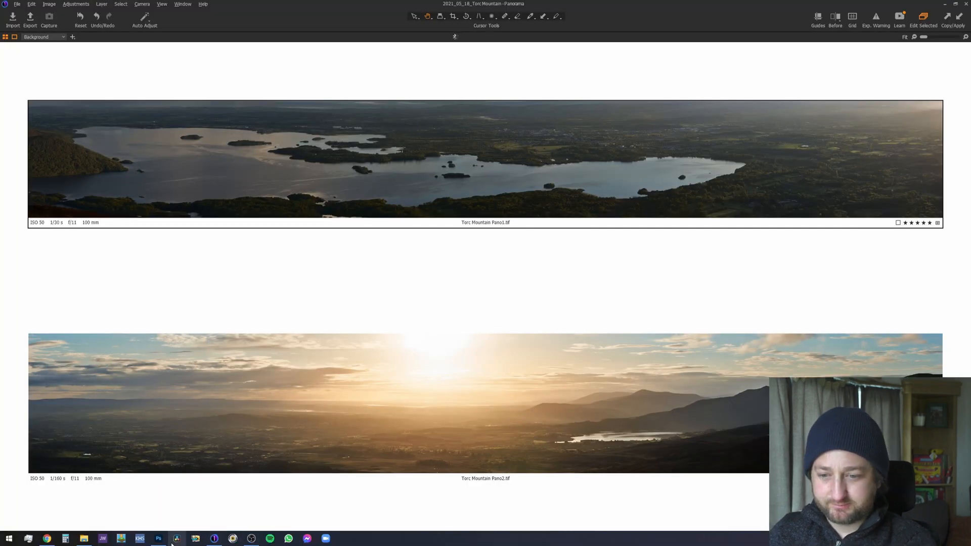
mouse_move(215, 542)
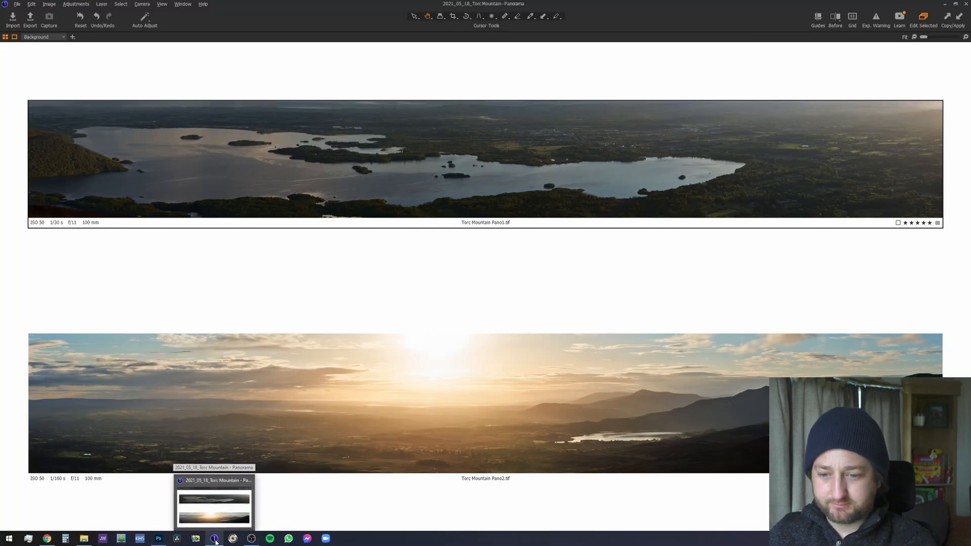
left_click(215, 542)
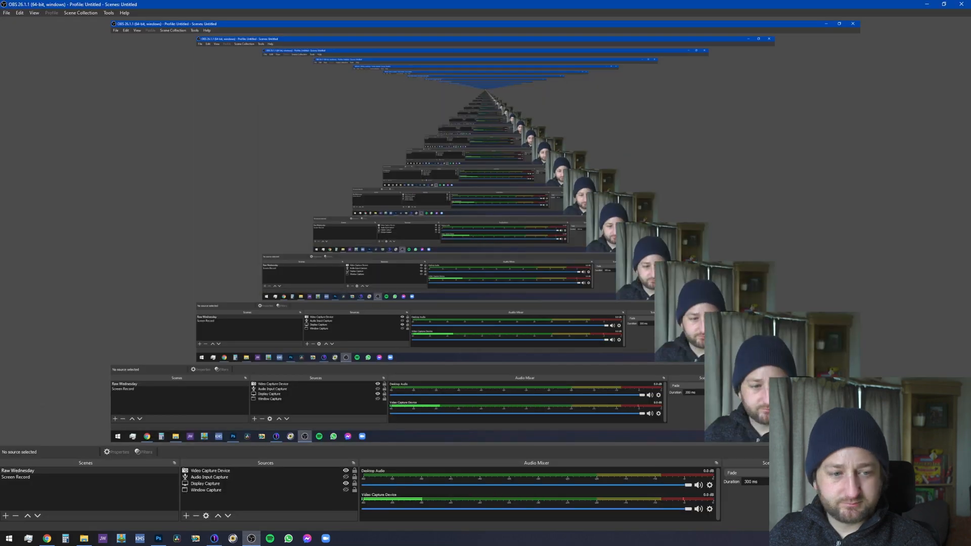